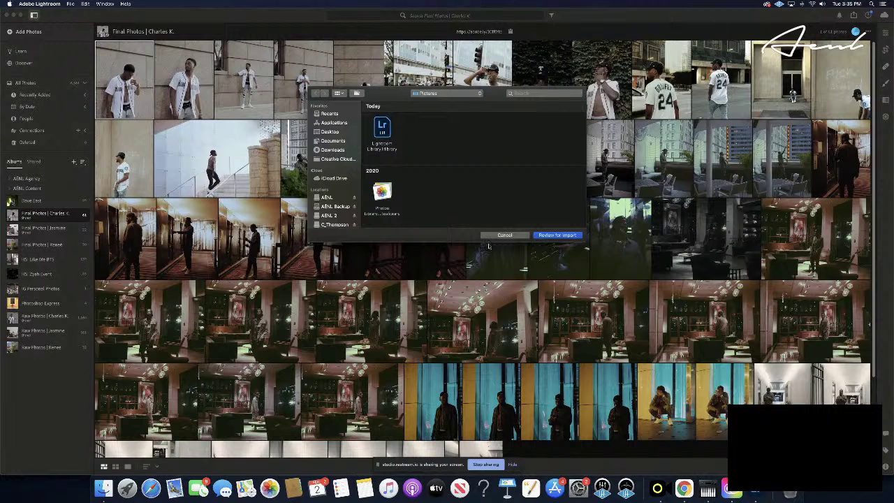
- Browse the card to Untitled > DCIM > 104_PANA, then cancel the picker without importing
scroll(384, 131, "up", 1)
scroll(338, 165, "down", 2)
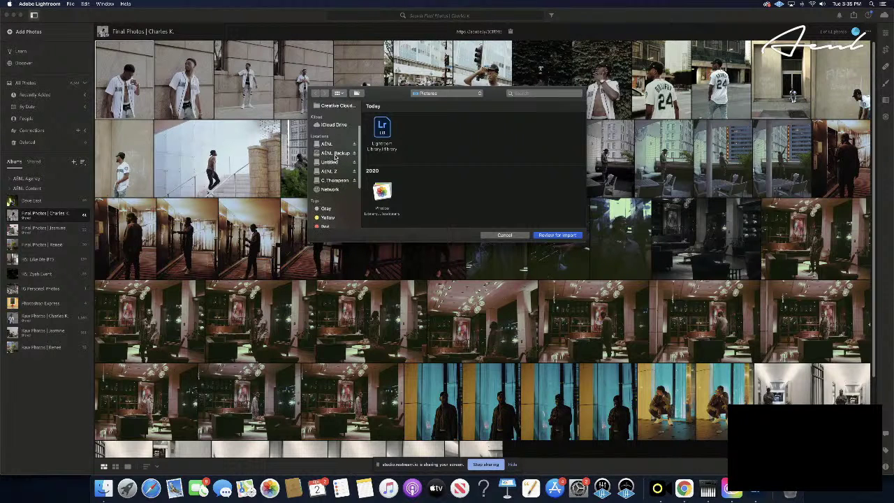
scroll(336, 157, "down", 1)
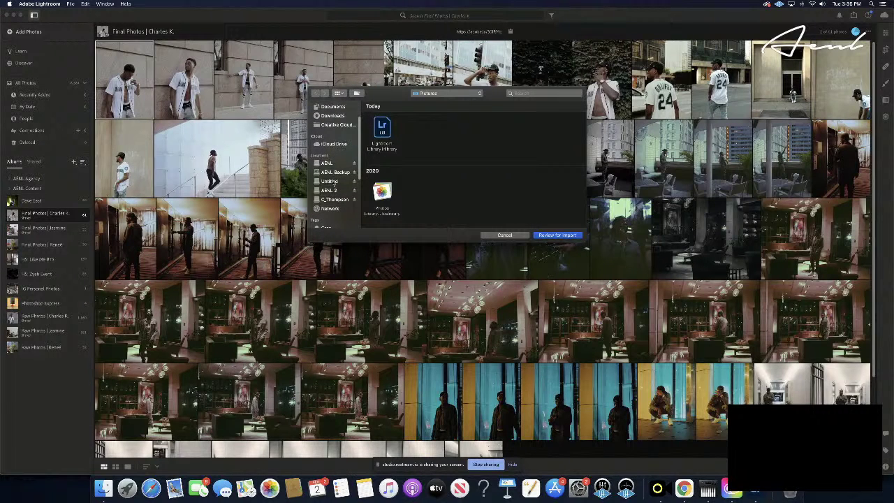
left_click(331, 181)
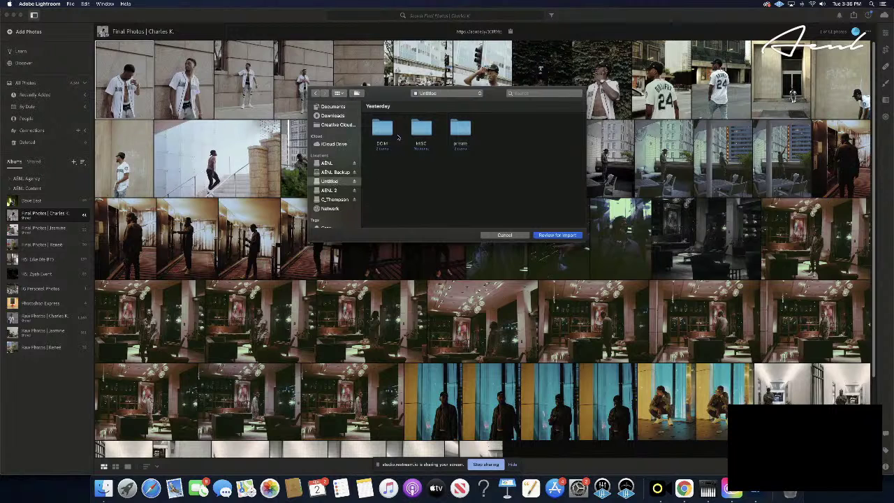
double_click(381, 129)
double_click(380, 128)
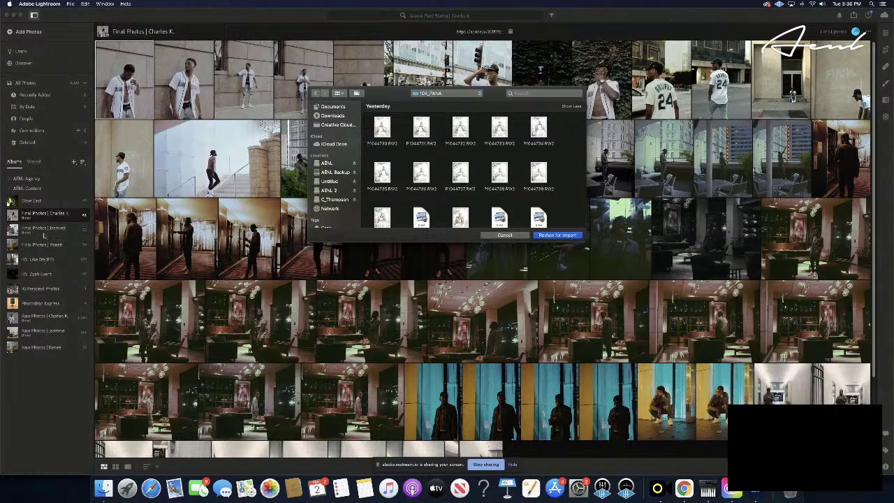
left_click(504, 234)
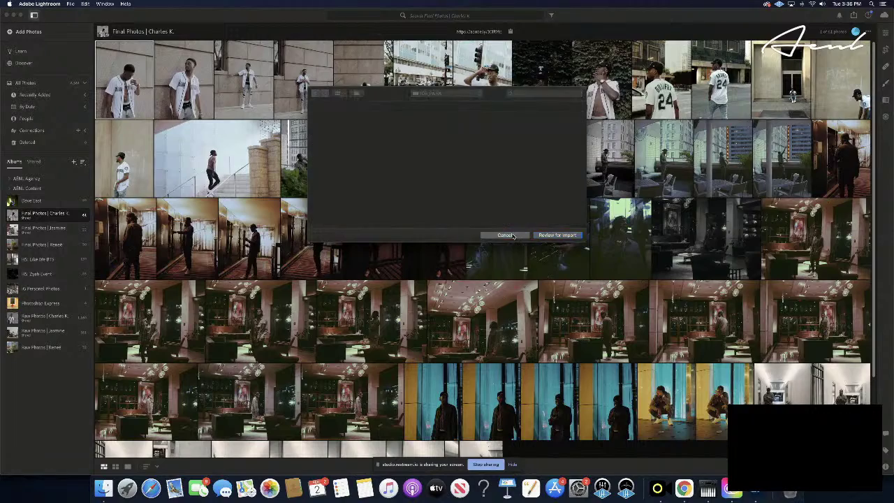
- Switch to the Raw Photos album and show the Add Photos options with Browse..
left_click(38, 316)
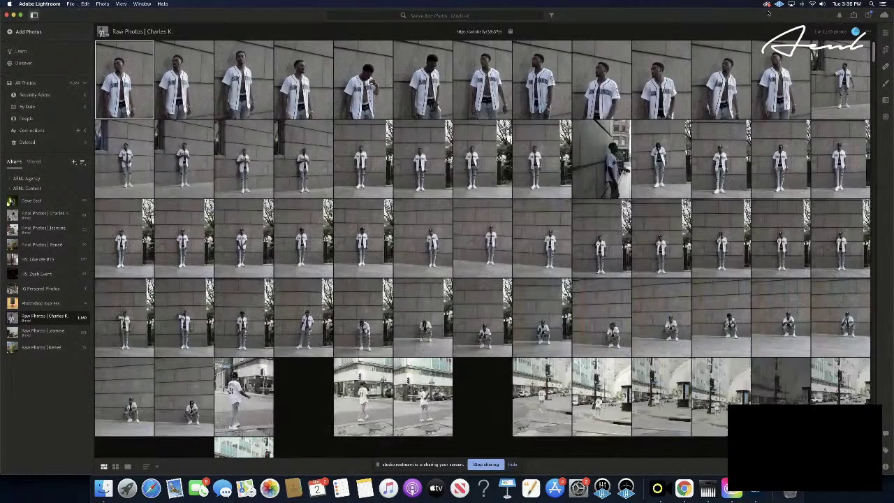
left_click(21, 32)
left_click(22, 34)
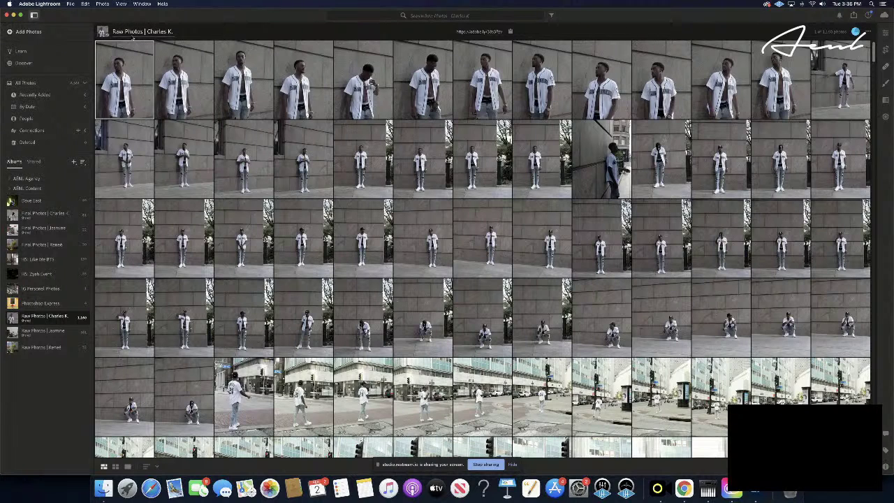
left_click(14, 35)
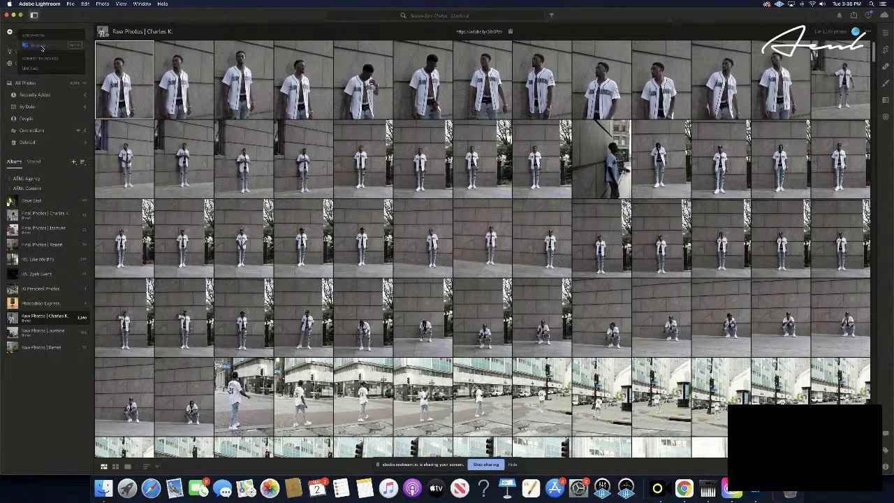
- Browse the computer to the Untitled card's DCIM > 104_PANA folder
left_click(40, 46)
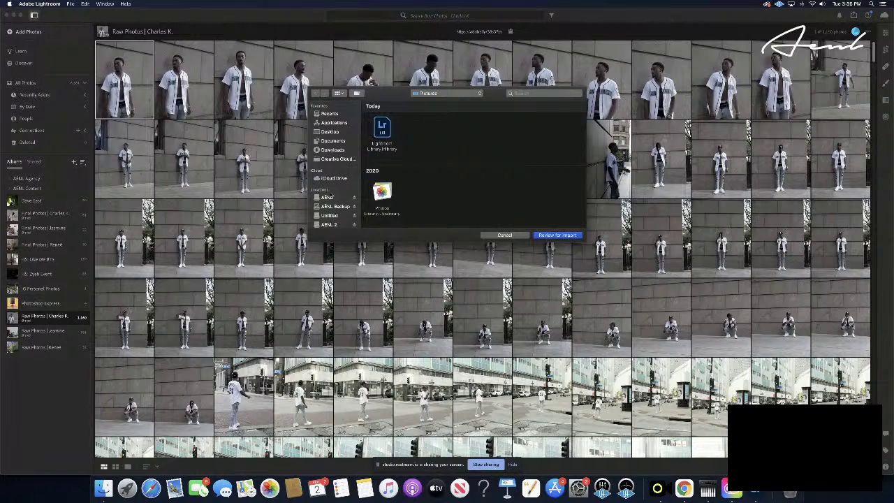
scroll(332, 197, "down", 2)
left_click(330, 199)
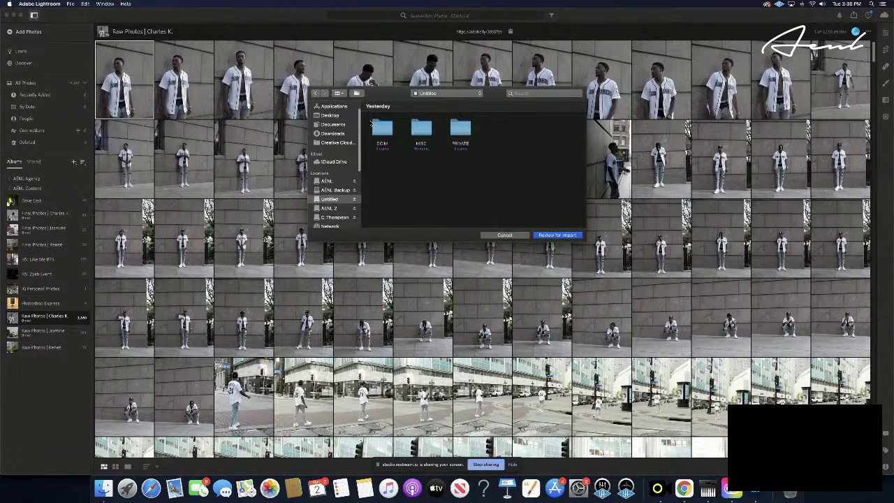
double_click(380, 128)
double_click(381, 128)
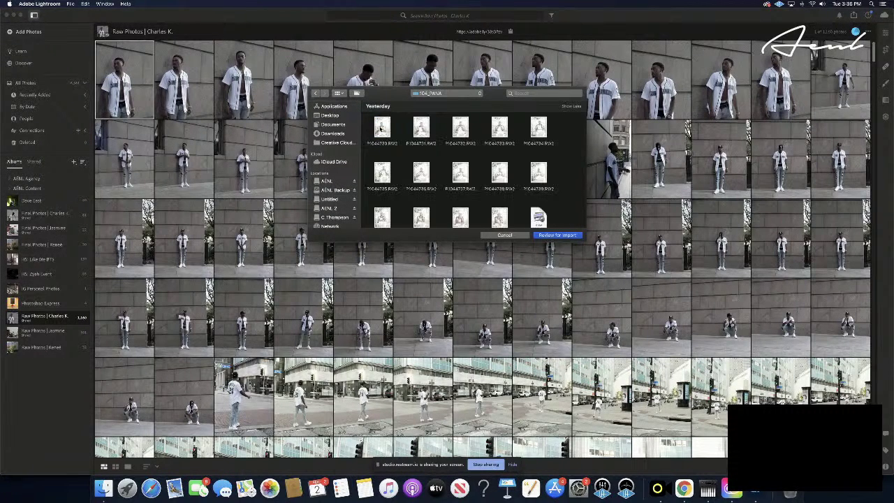
- Select every RW2 file in 104_PANA and send them to import review
scroll(368, 127, "down", 5)
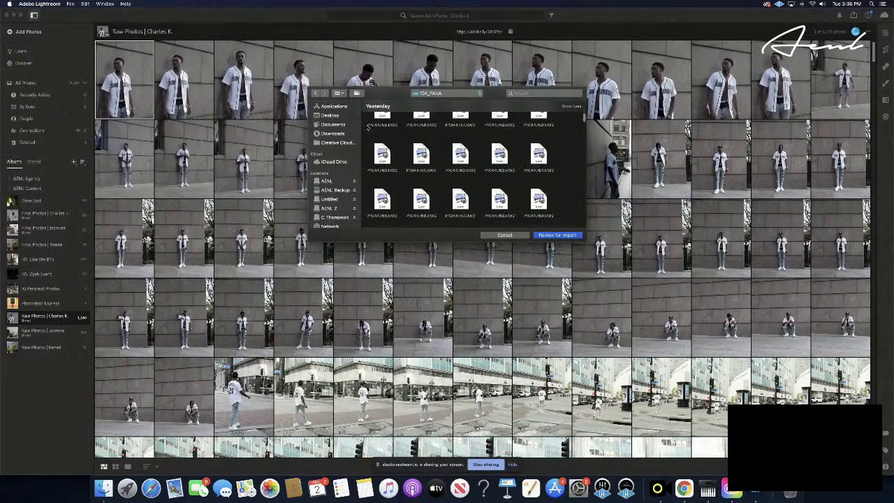
scroll(368, 127, "down", 2)
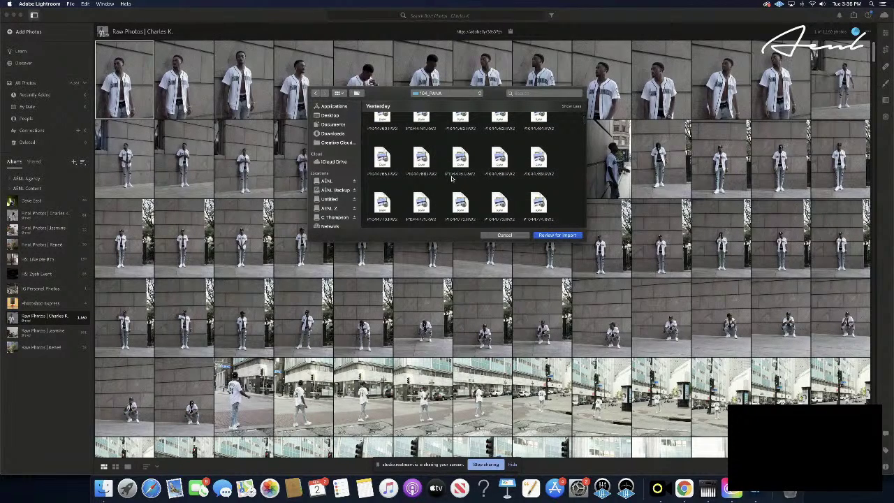
scroll(452, 179, "down", 5)
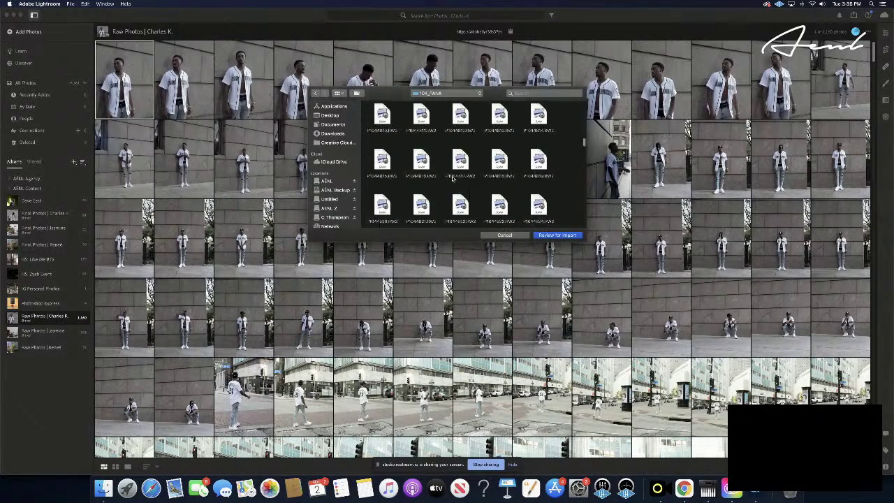
scroll(452, 179, "down", 3)
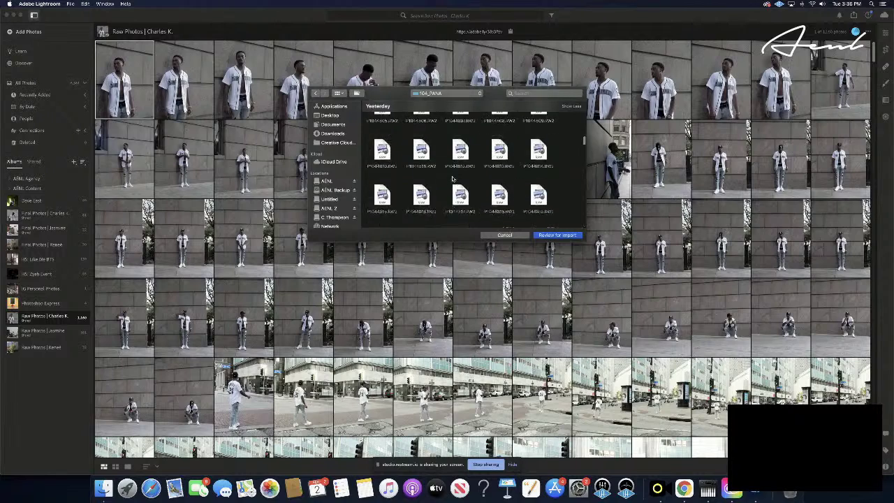
scroll(452, 179, "down", 4)
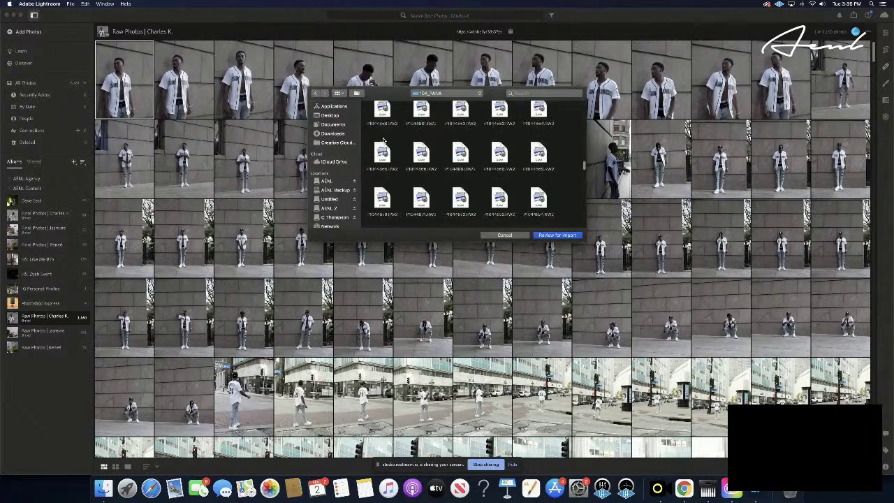
scroll(383, 141, "up", 2)
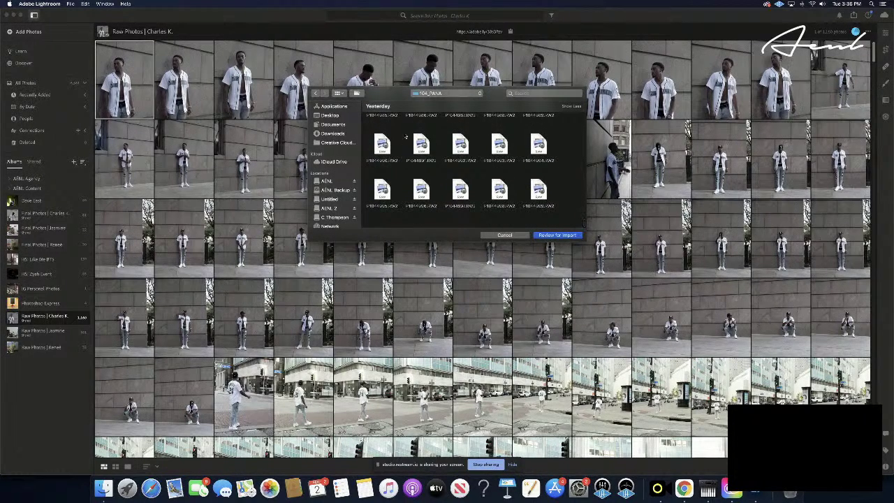
scroll(406, 137, "up", 2)
scroll(406, 137, "down", 3)
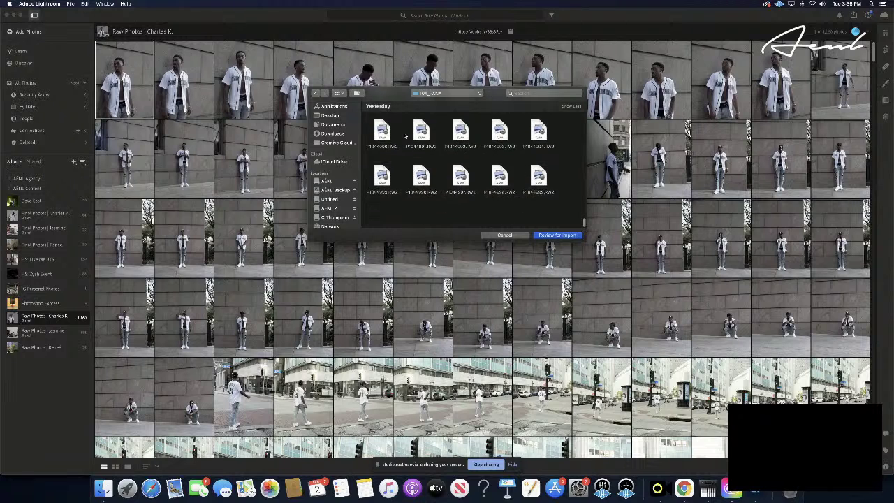
key("super+a")
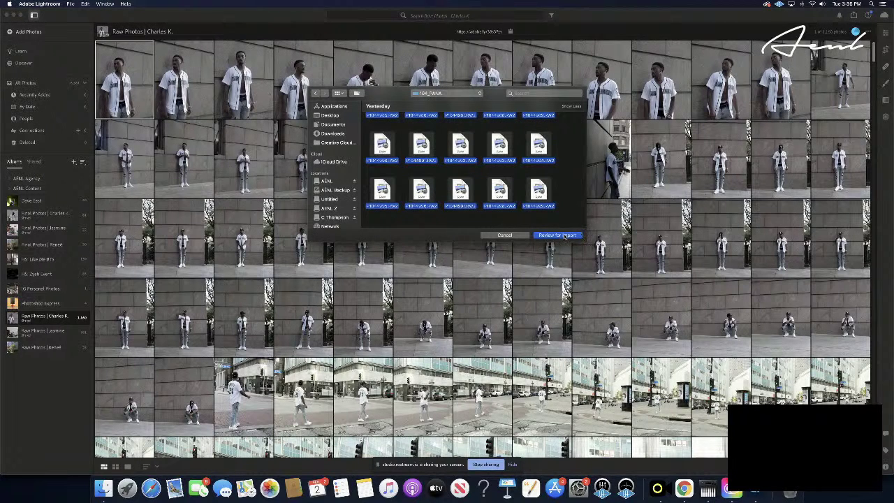
left_click(558, 235)
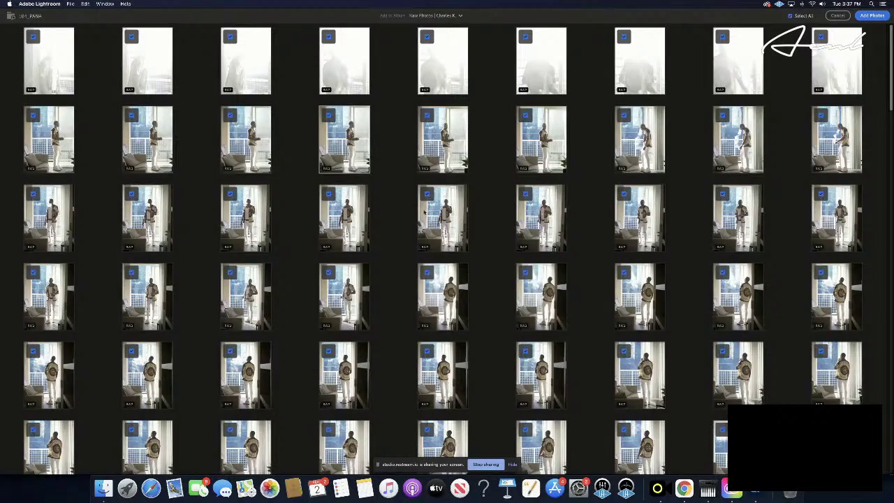
- Look through the 104_PANA review grid and confirm with 'Add 270 Photos'
scroll(390, 201, "down", 5)
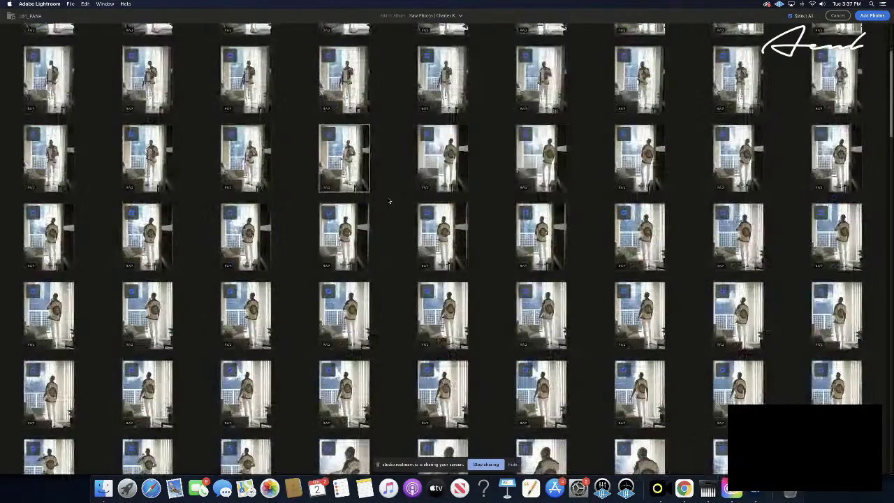
scroll(390, 201, "down", 5)
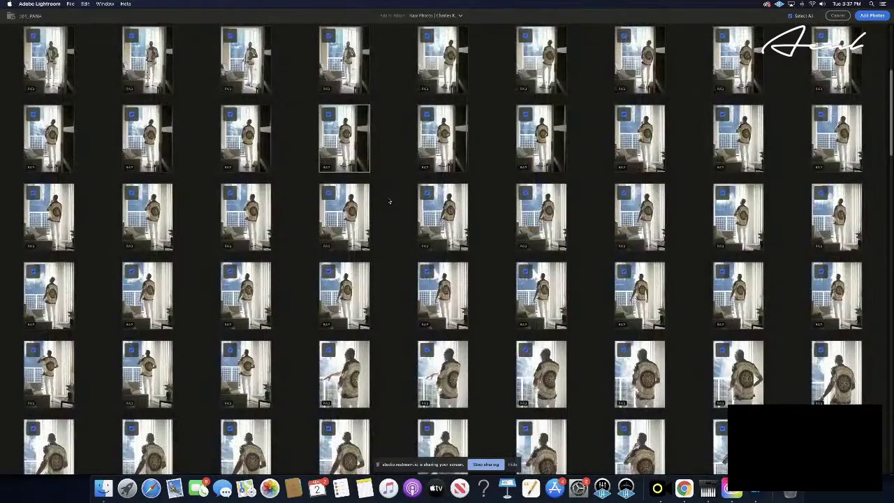
scroll(390, 202, "down", 2)
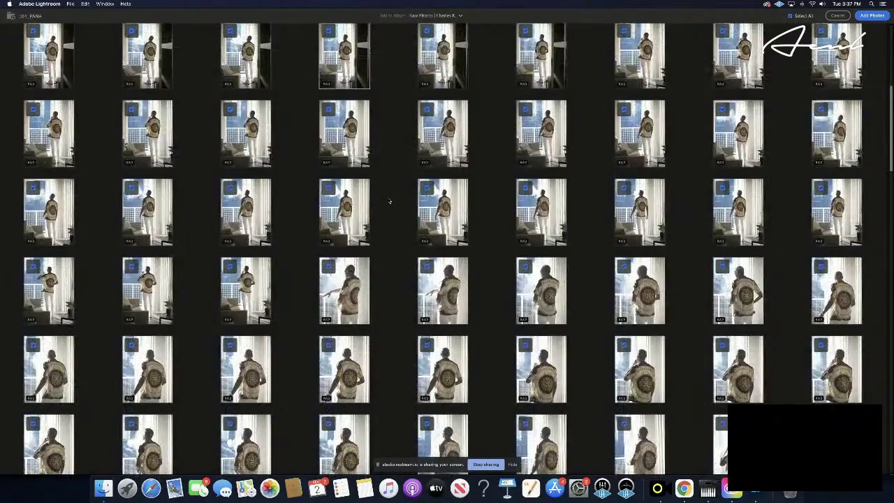
scroll(389, 201, "down", 4)
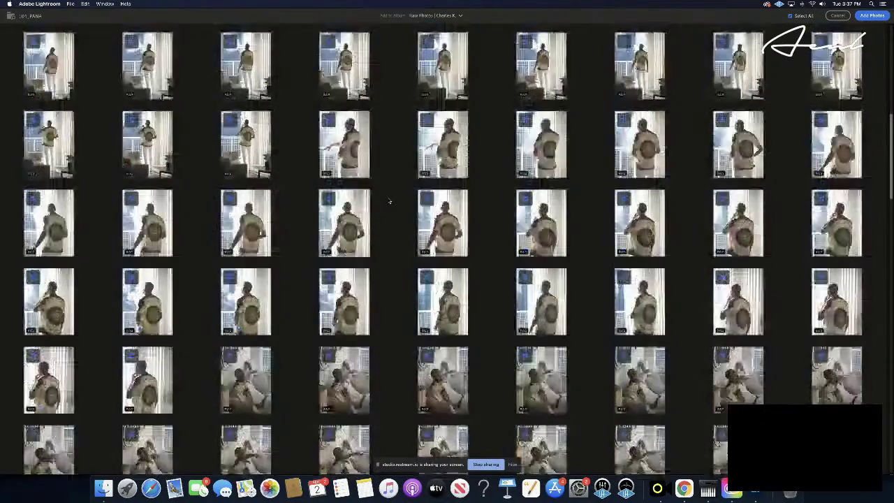
scroll(390, 201, "down", 8)
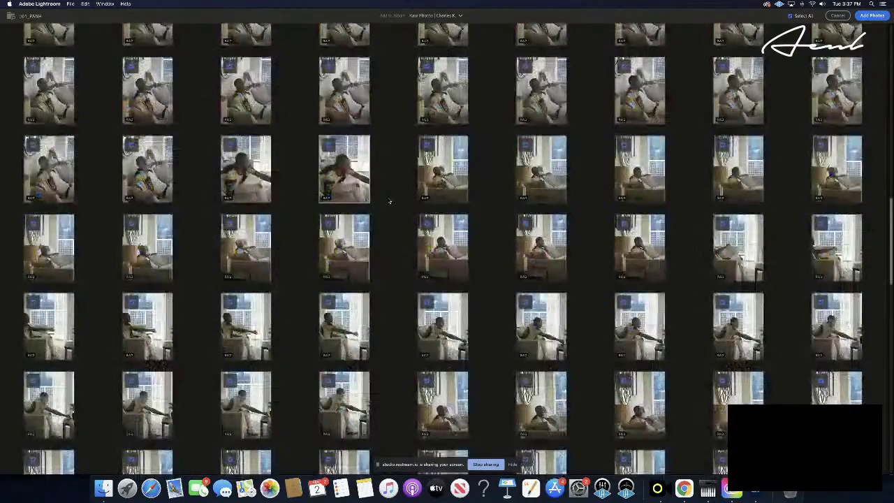
scroll(390, 202, "down", 4)
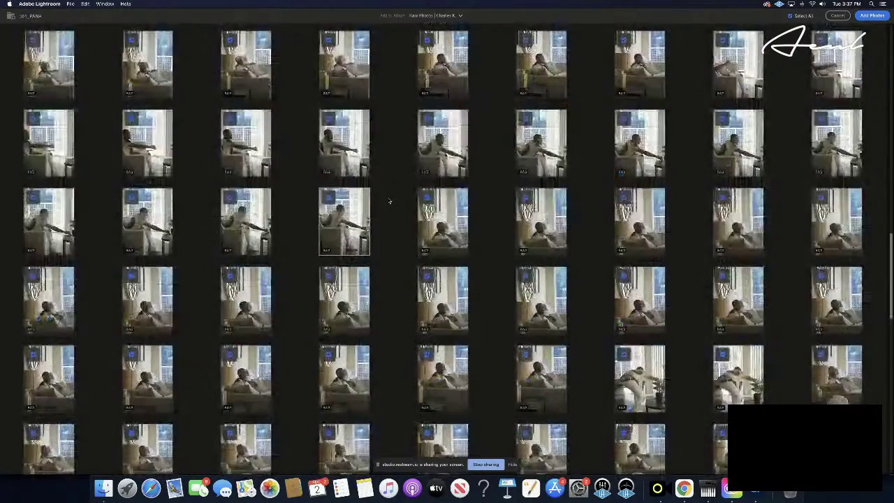
scroll(389, 202, "down", 4)
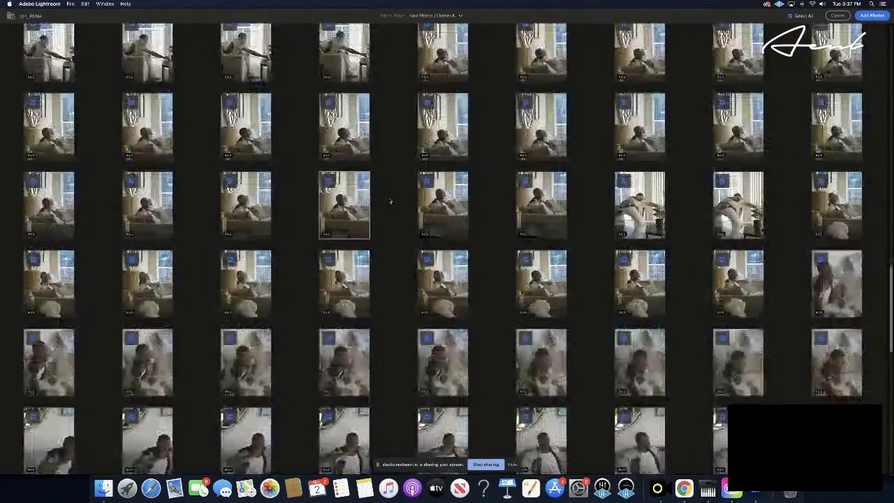
scroll(390, 202, "down", 3)
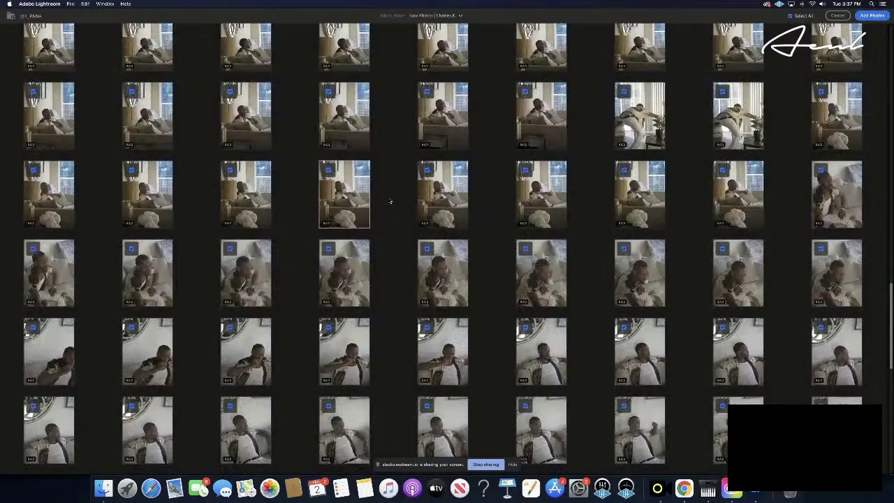
scroll(390, 202, "down", 1)
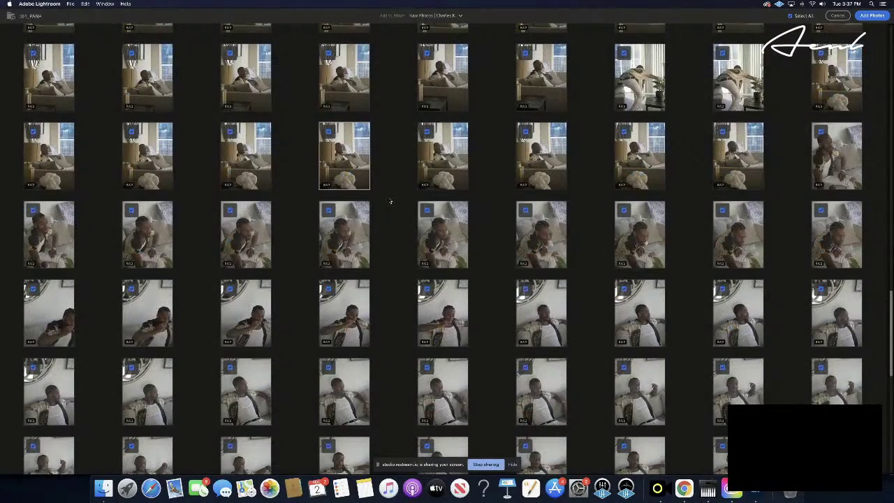
scroll(390, 202, "down", 10)
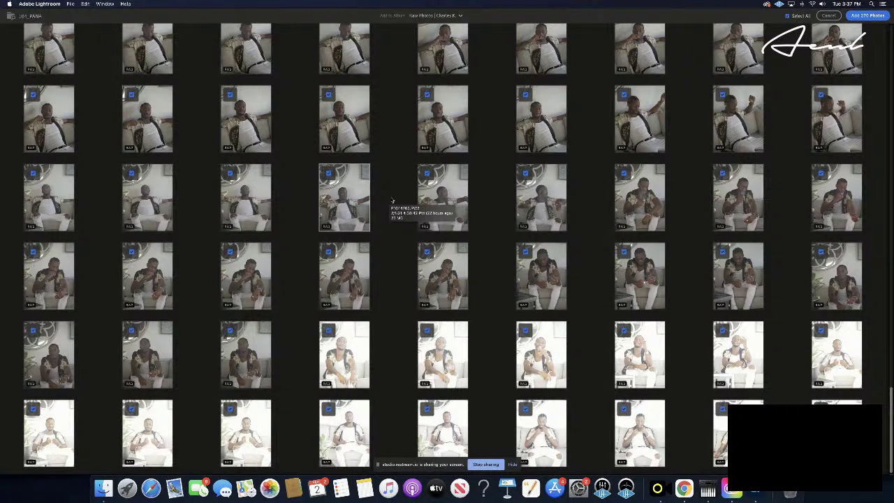
scroll(393, 202, "up", 15)
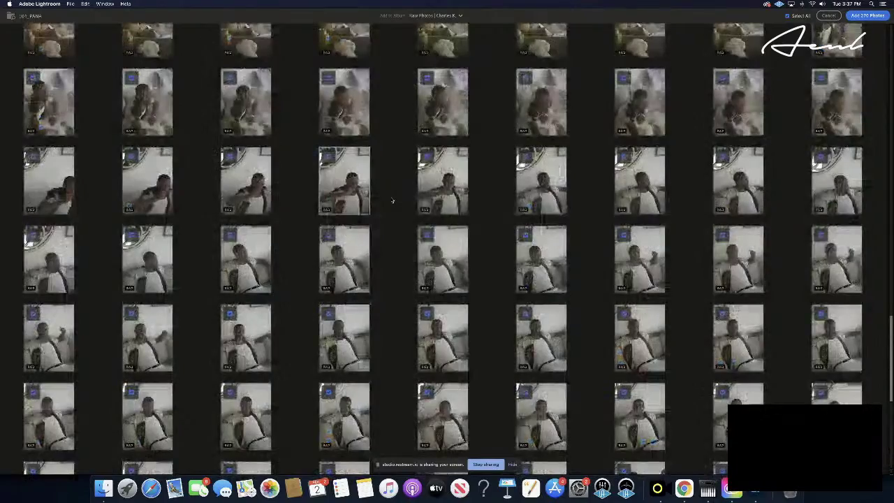
scroll(393, 202, "up", 10)
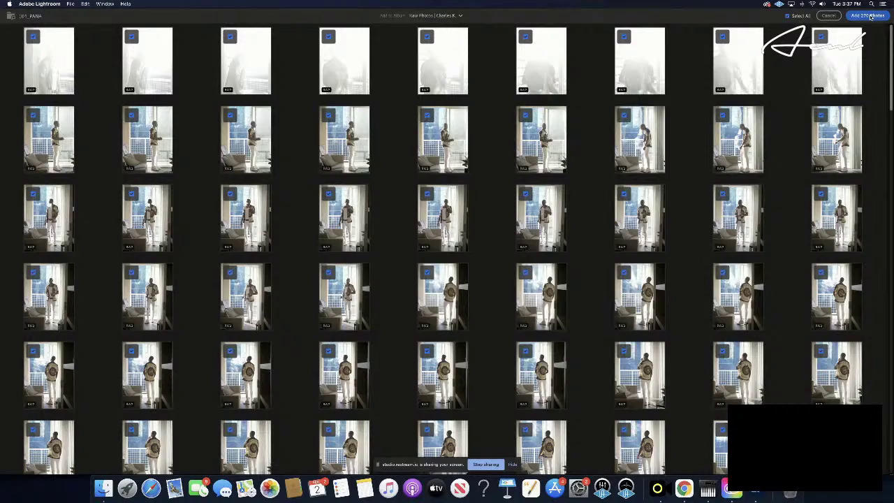
left_click(870, 15)
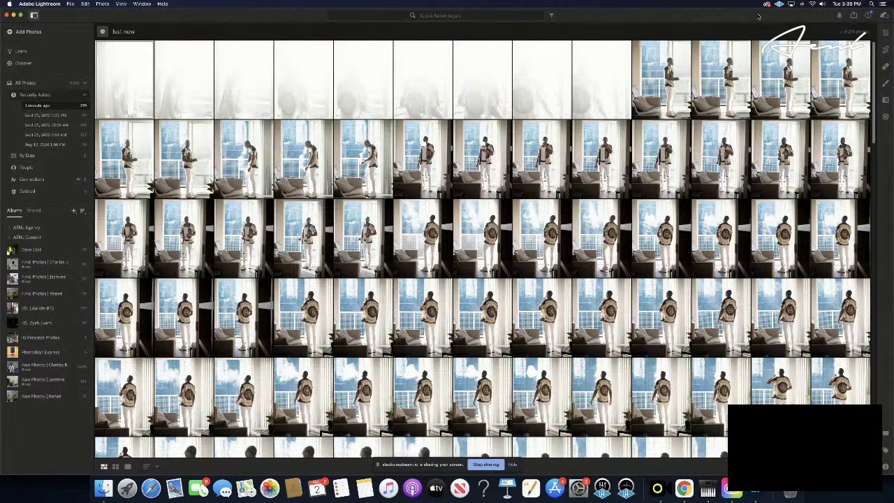
- Open the Add Photos dropdown at the top left of the sidebar
left_click(10, 33)
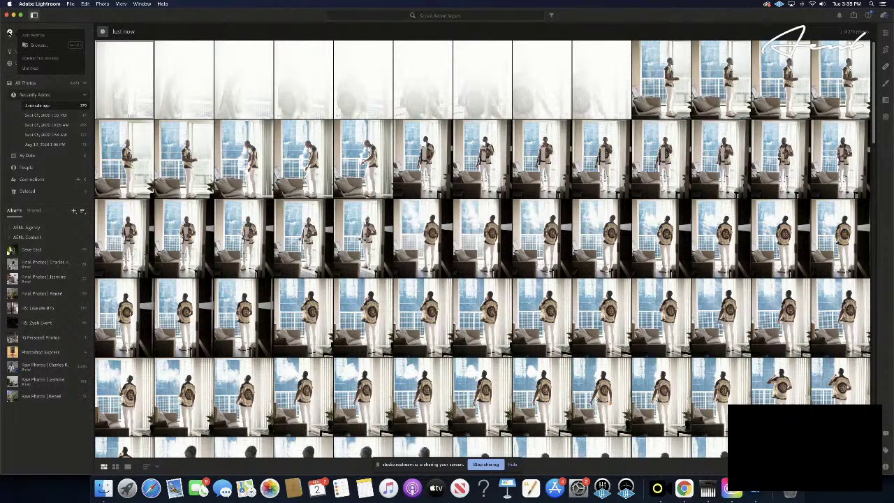
- Browse to the Untitled card's DCIM > 105_PANA folder
left_click(42, 45)
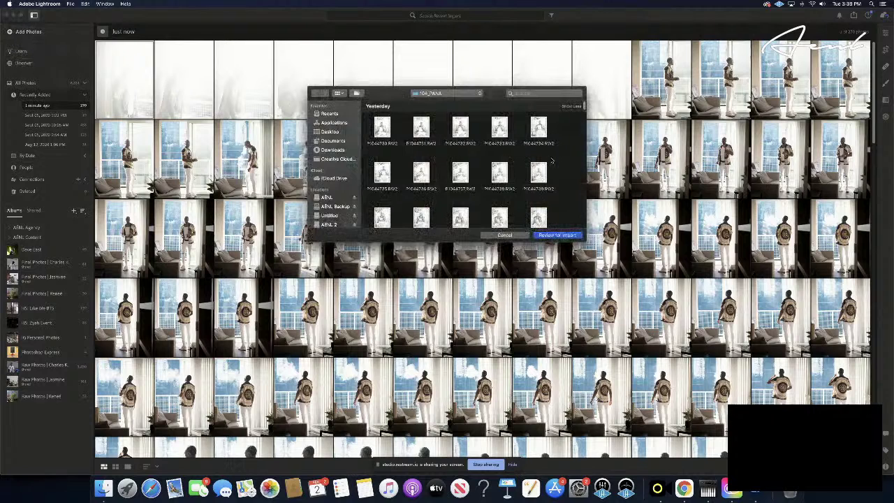
left_click(447, 93)
left_click(427, 102)
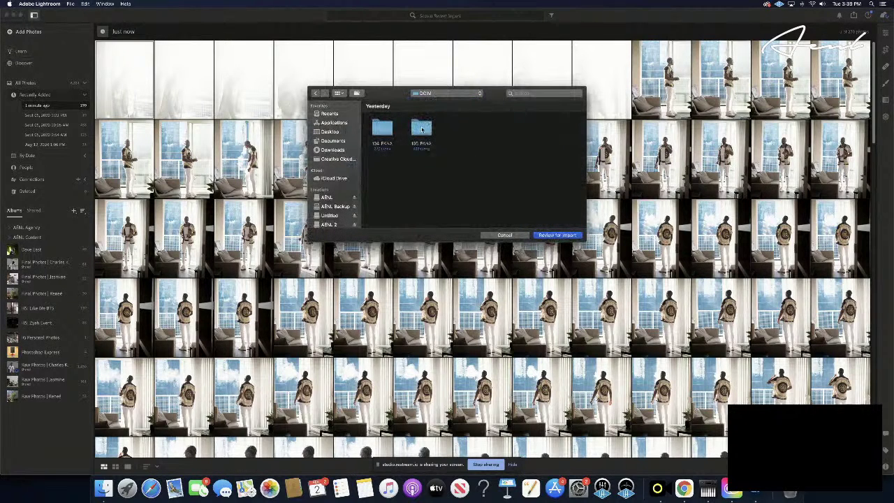
double_click(421, 127)
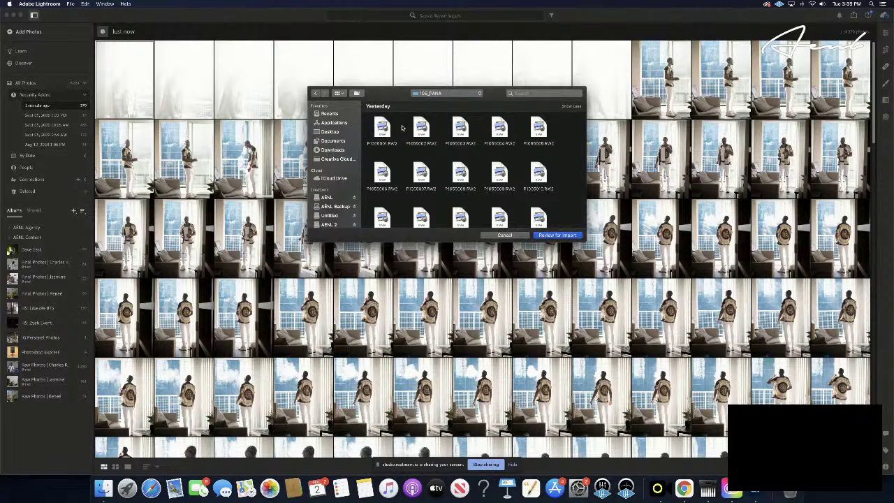
- Select all the RW2 raw files in 105_PANA
scroll(402, 127, "down", 10)
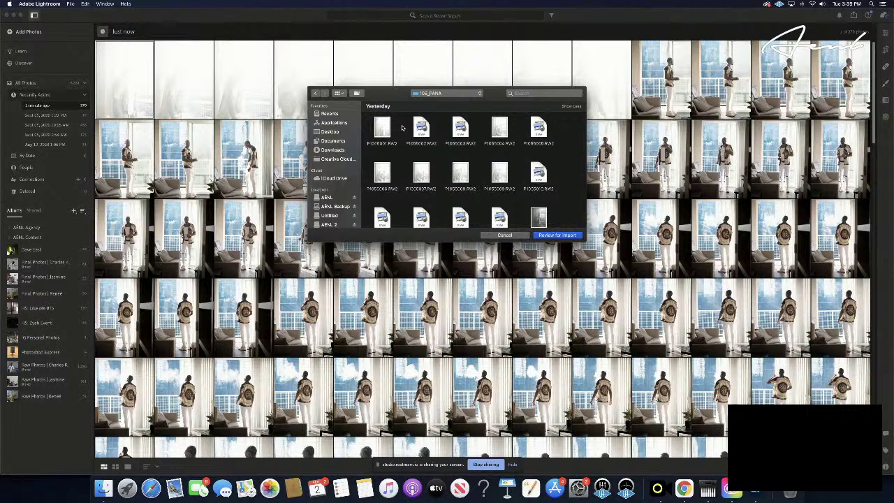
scroll(402, 128, "down", 1)
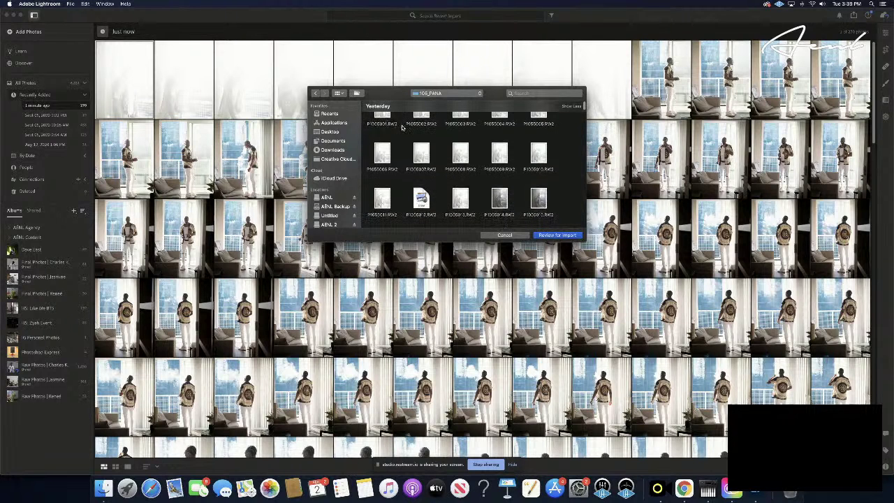
scroll(401, 128, "down", 3)
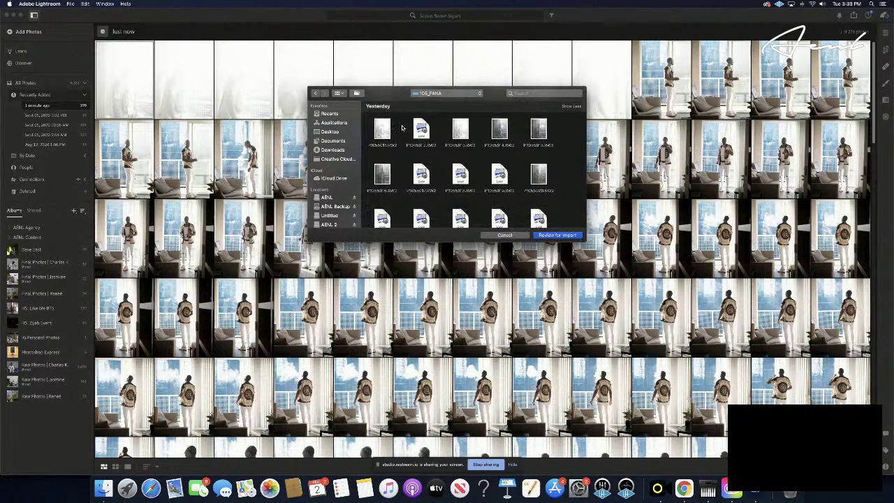
scroll(402, 128, "down", 2)
scroll(402, 128, "down", 3)
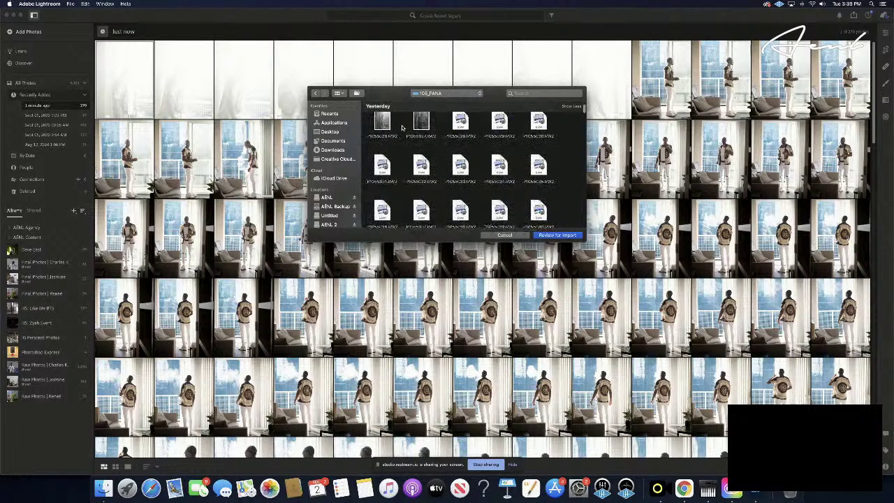
scroll(401, 128, "down", 5)
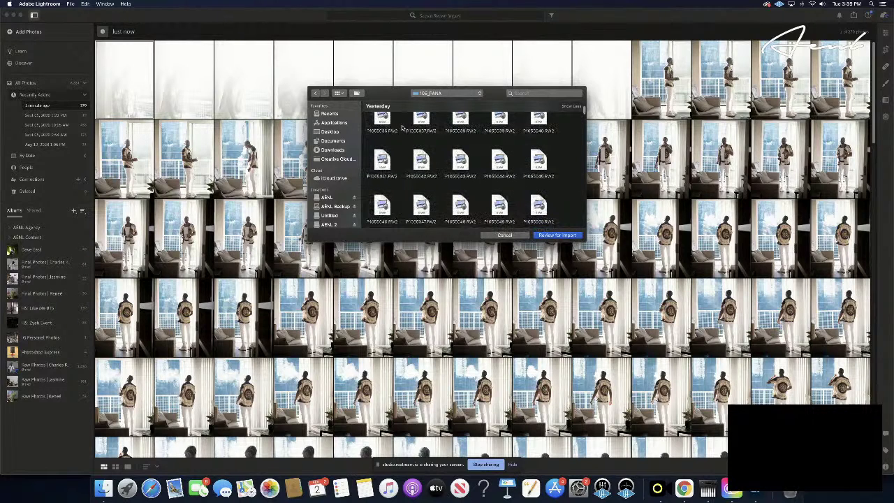
scroll(402, 128, "down", 5)
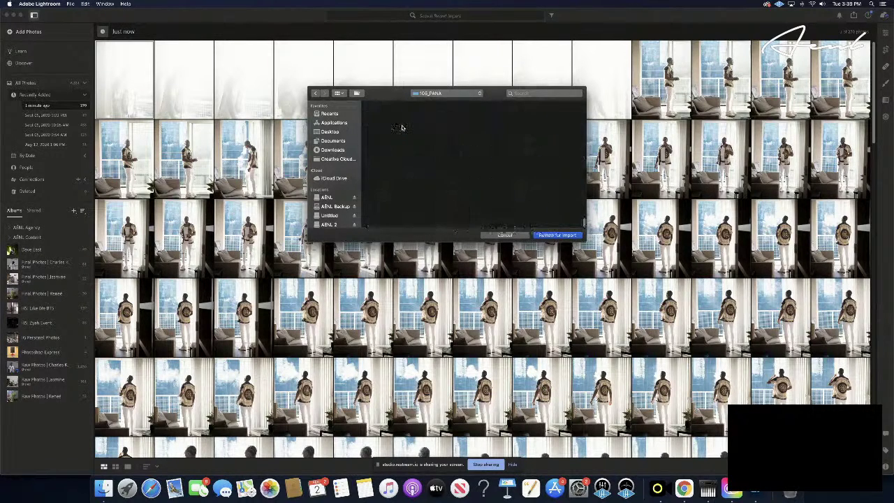
scroll(401, 128, "up", 1)
scroll(402, 128, "down", 1)
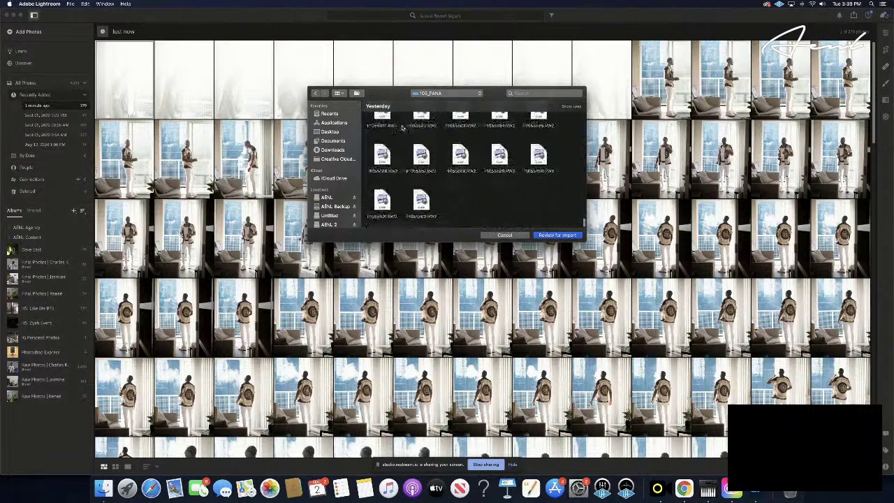
key("super+a")
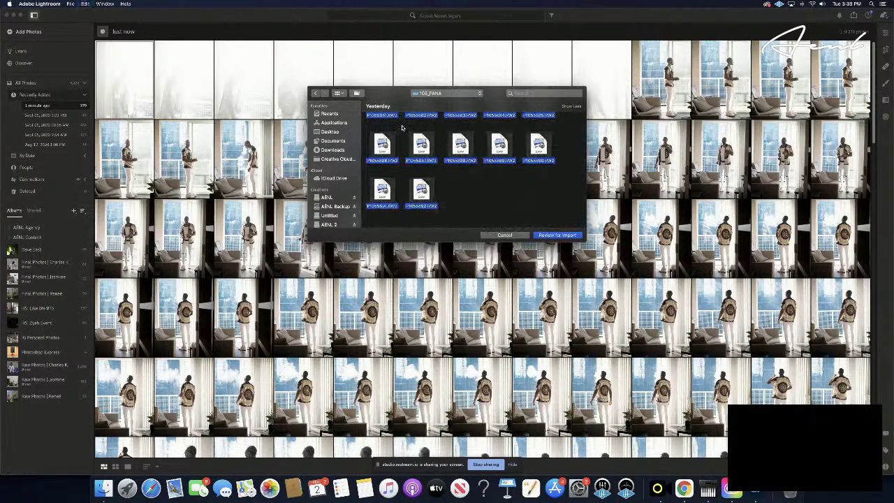
left_click(558, 236)
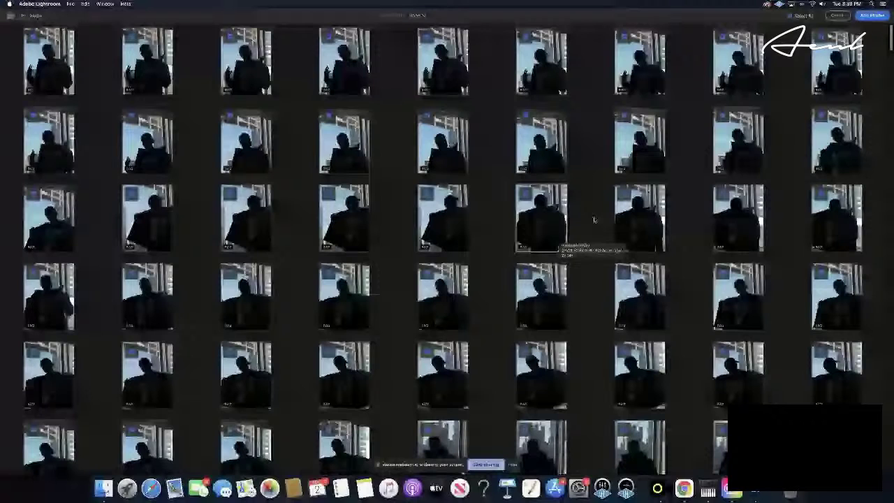
scroll(591, 220, "down", 2)
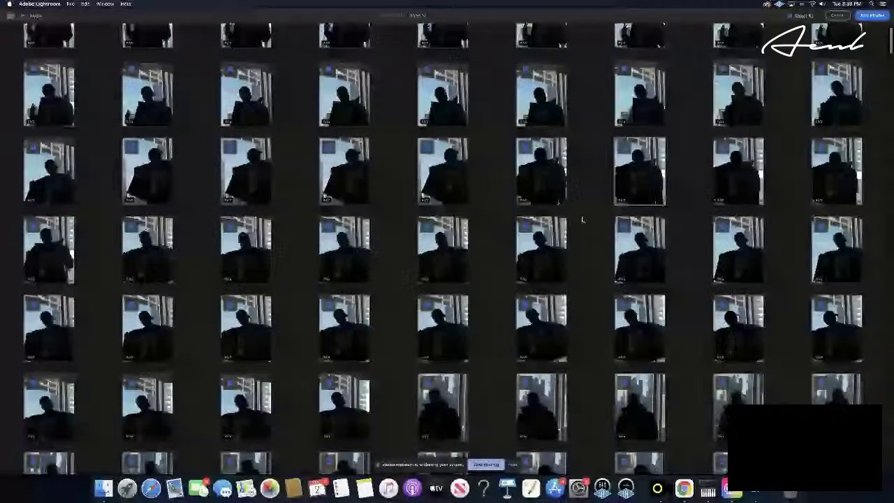
scroll(582, 220, "down", 10)
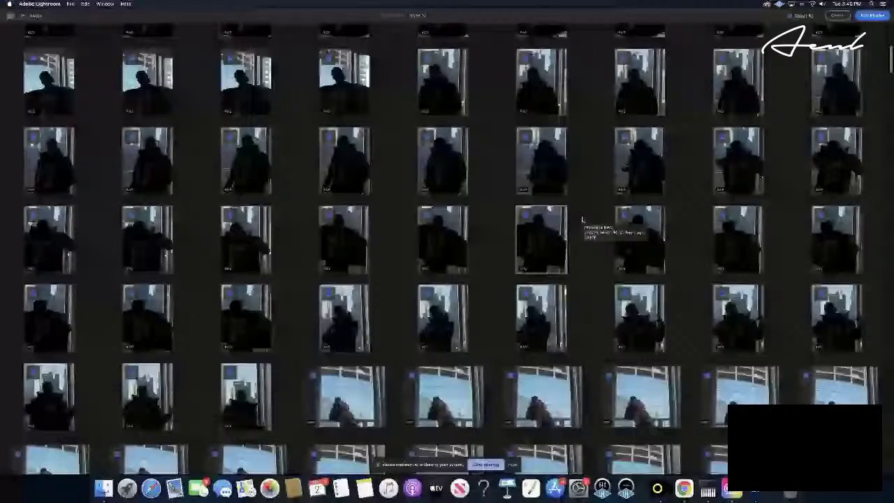
scroll(581, 220, "down", 3)
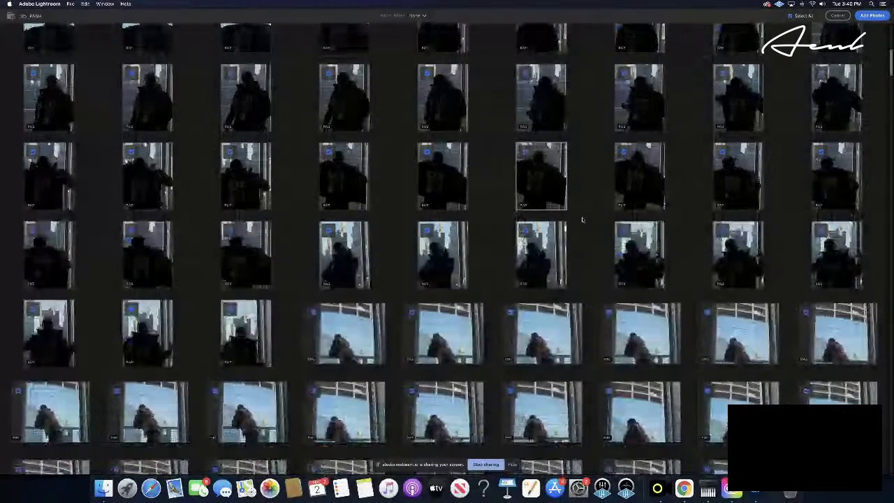
scroll(581, 219, "down", 3)
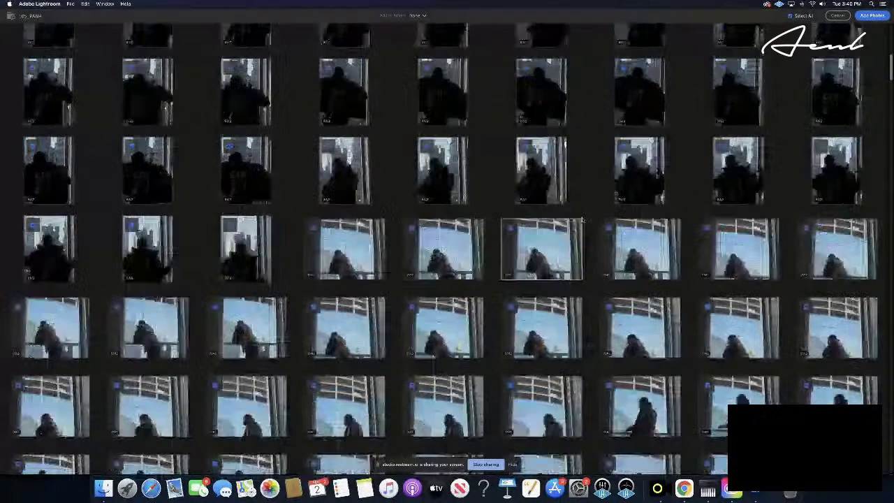
scroll(581, 220, "down", 1)
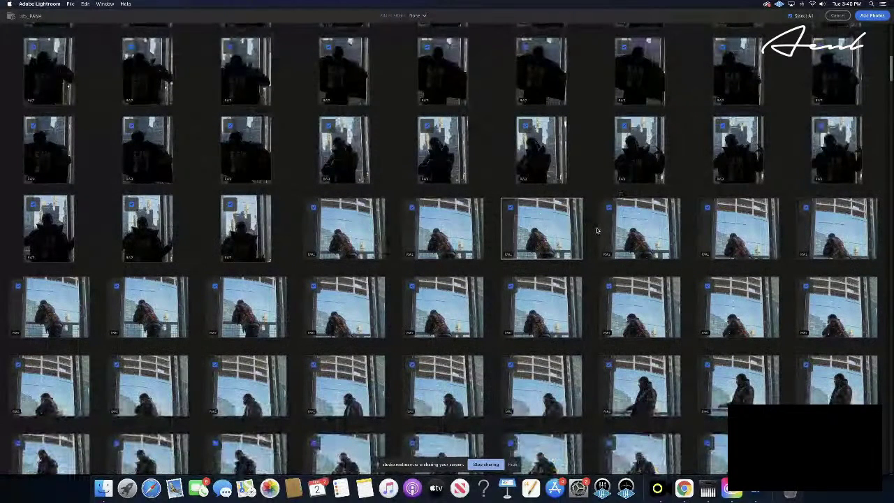
scroll(590, 223, "down", 1)
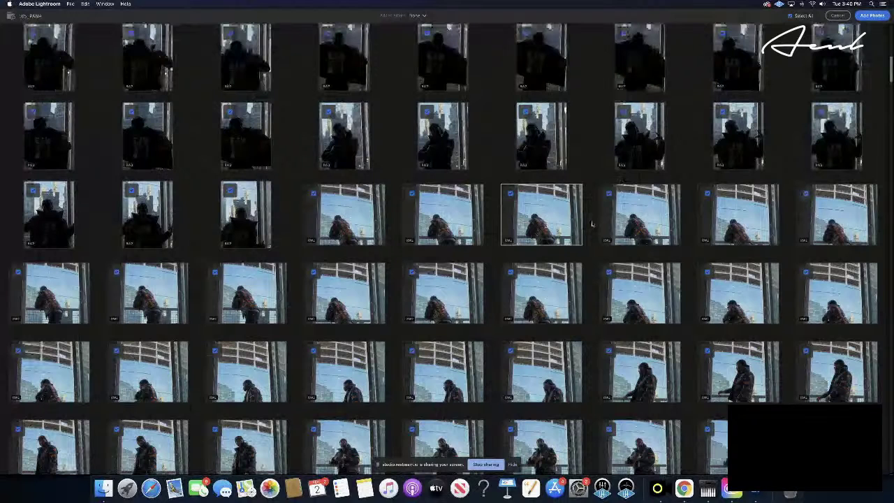
scroll(592, 223, "down", 5)
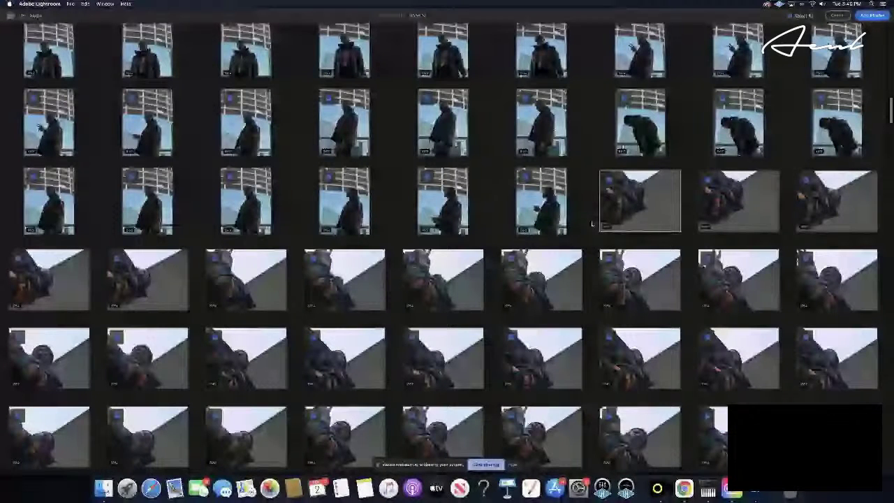
scroll(591, 224, "down", 2)
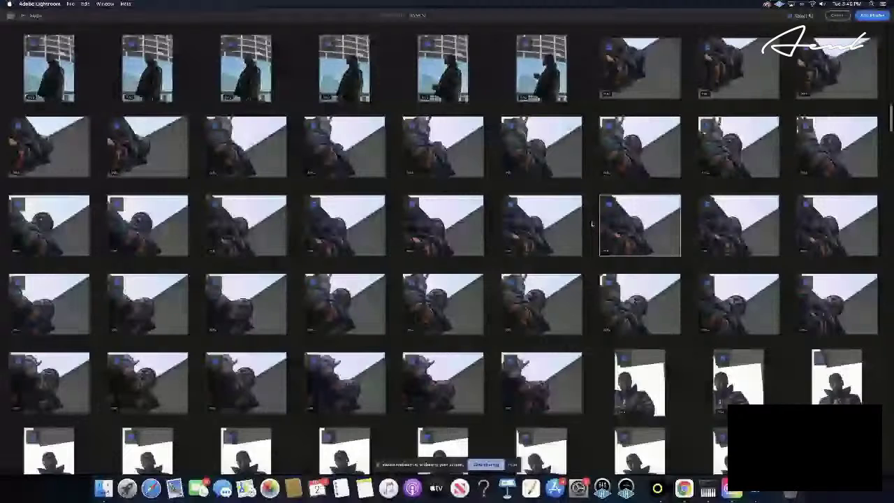
scroll(591, 223, "down", 5)
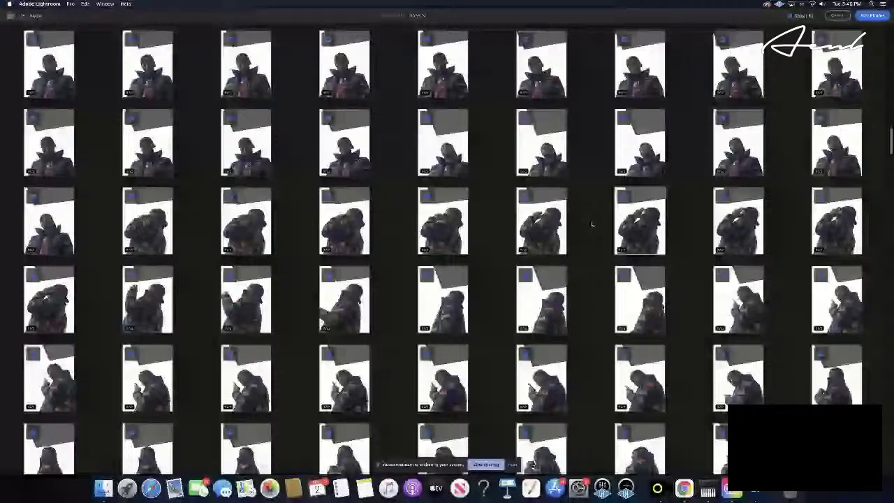
scroll(592, 223, "down", 4)
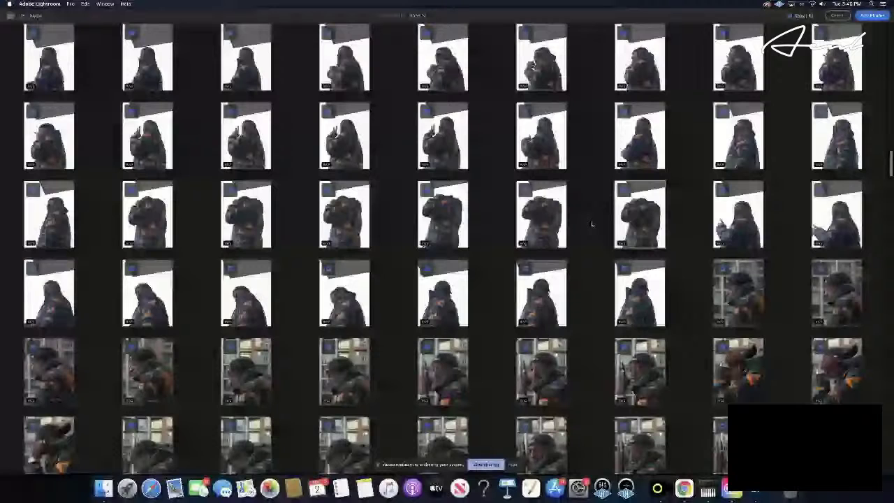
scroll(592, 223, "down", 3)
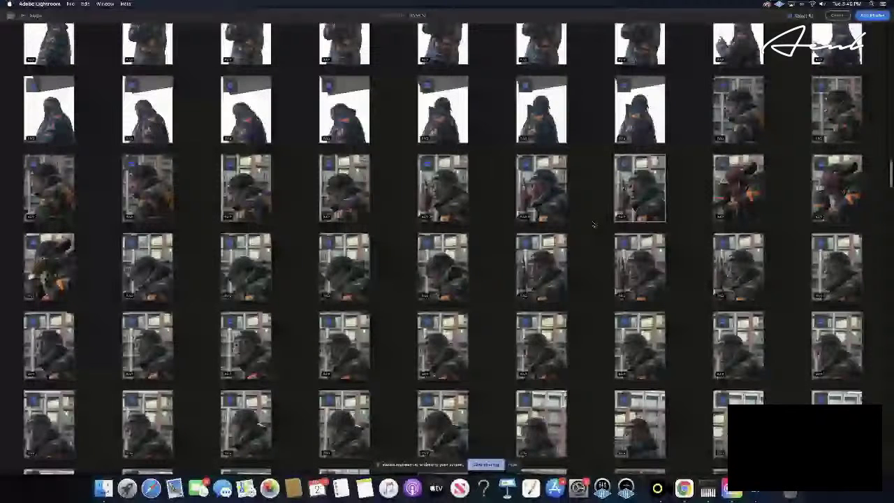
scroll(593, 224, "down", 3)
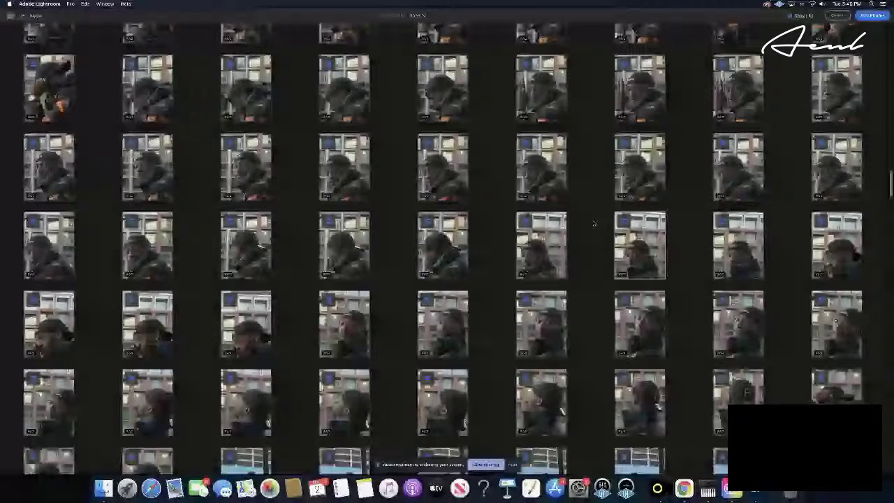
scroll(593, 223, "down", 3)
scroll(593, 223, "down", 1)
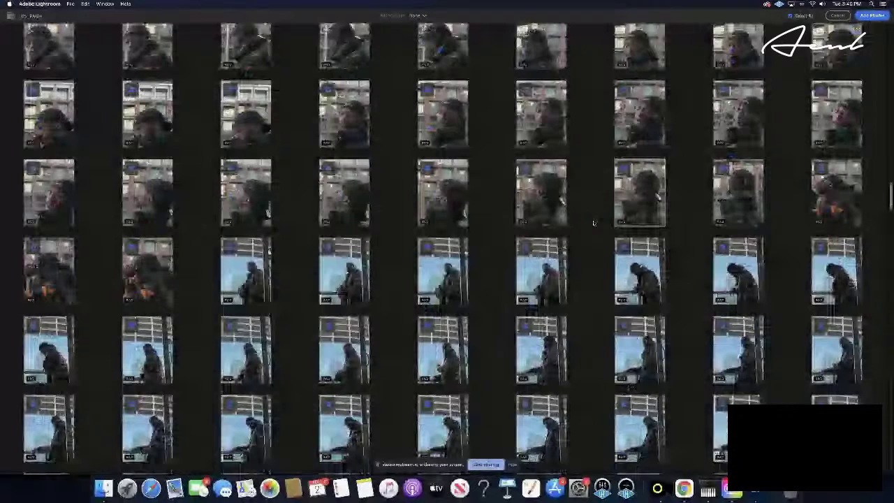
scroll(593, 223, "down", 3)
scroll(594, 224, "down", 3)
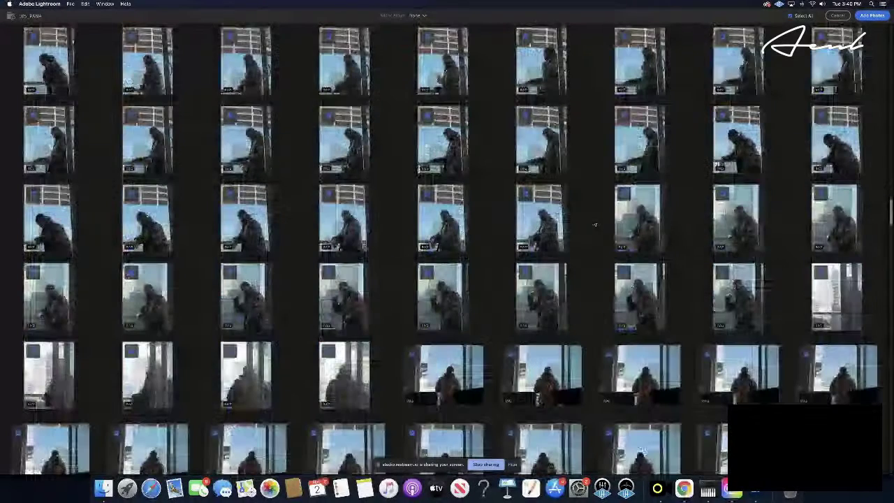
scroll(595, 224, "down", 1)
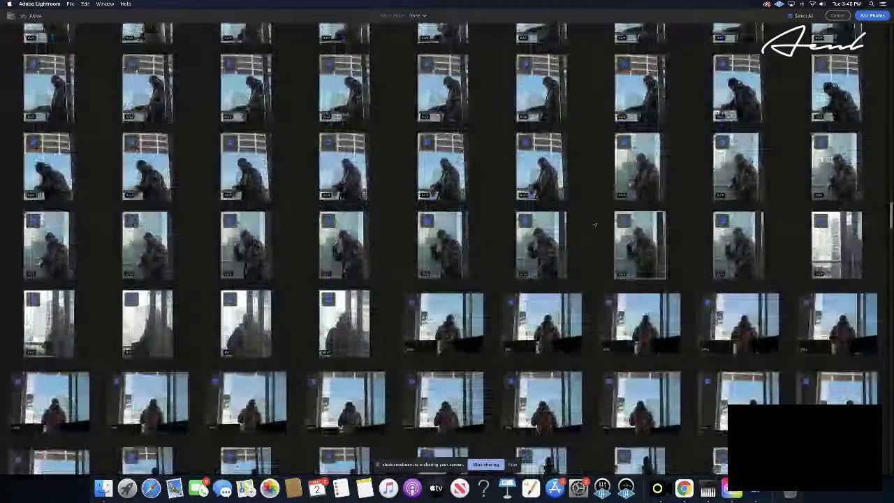
scroll(594, 224, "down", 3)
scroll(595, 224, "down", 2)
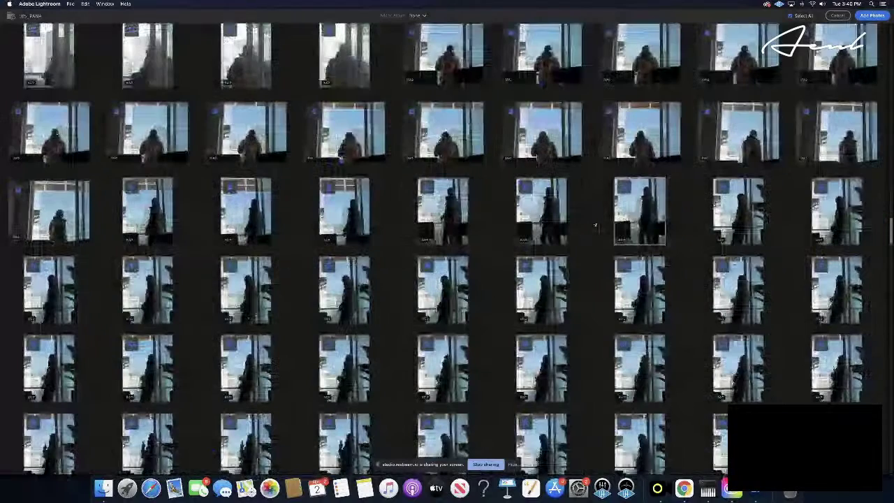
scroll(595, 224, "down", 3)
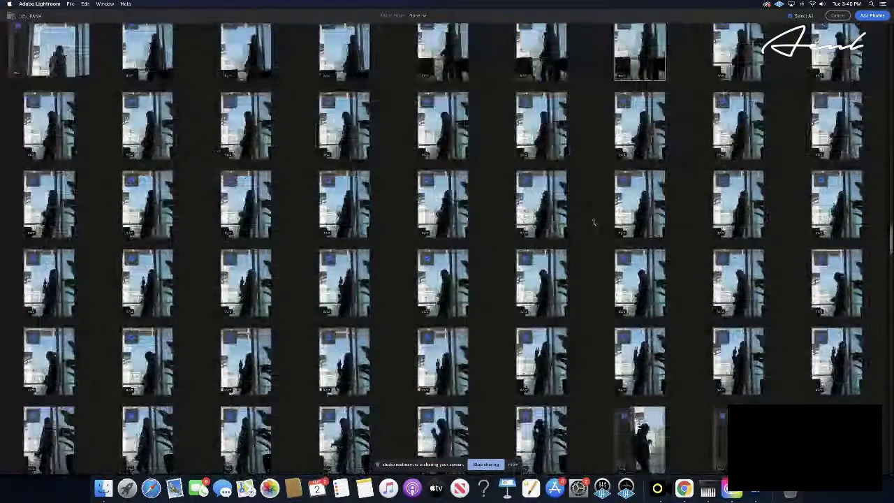
scroll(594, 223, "down", 2)
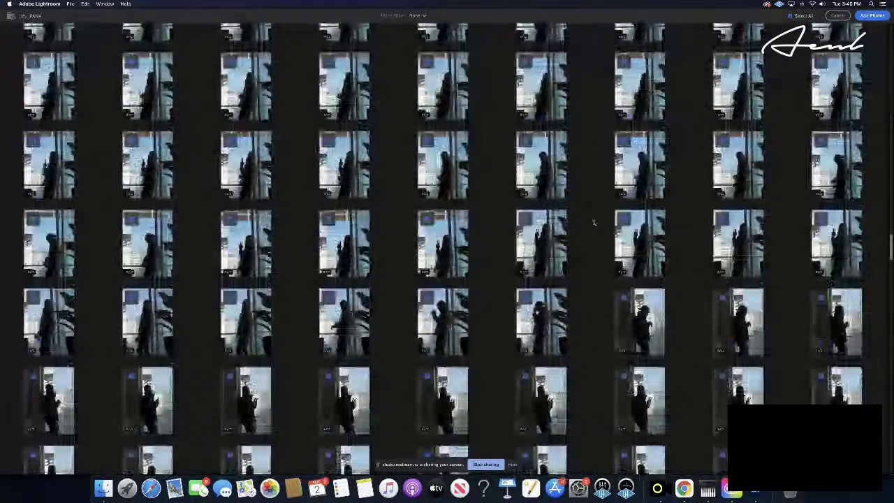
scroll(594, 223, "down", 4)
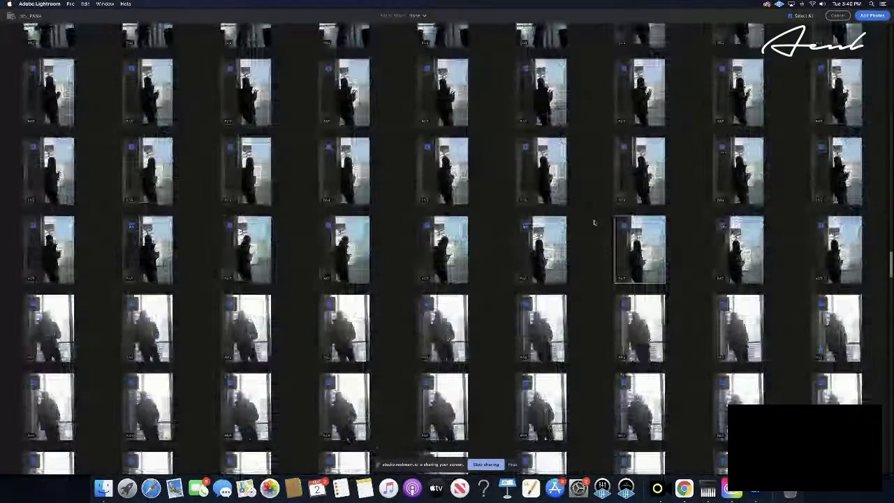
scroll(595, 223, "down", 1)
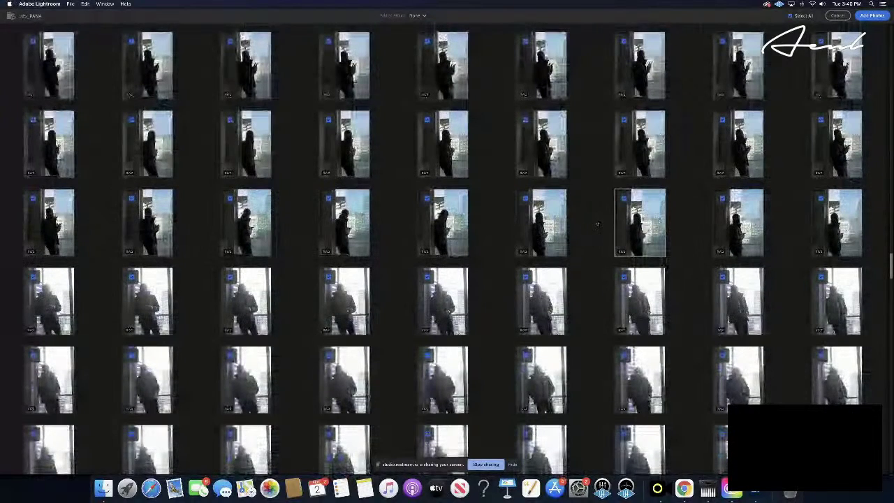
scroll(597, 223, "down", 3)
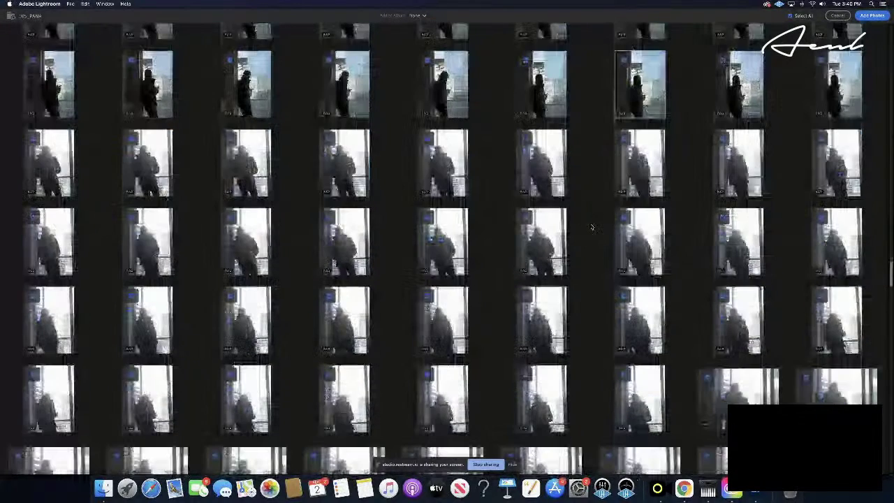
scroll(591, 227, "down", 2)
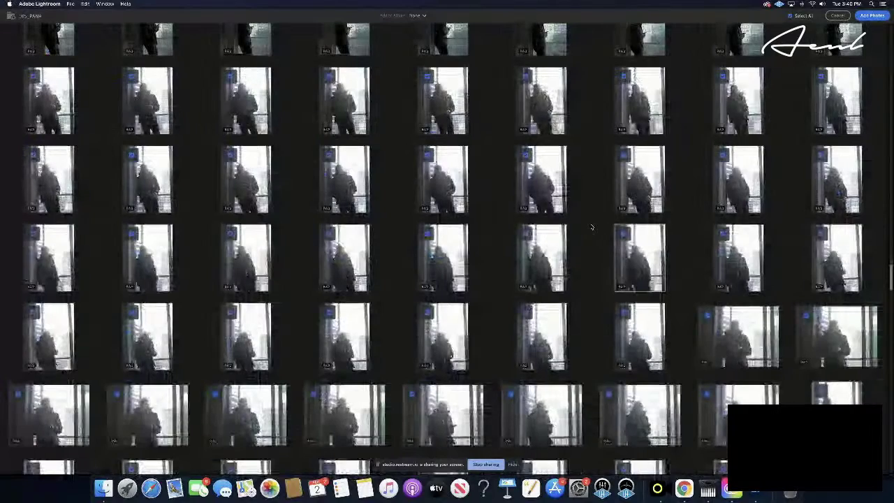
scroll(592, 227, "down", 3)
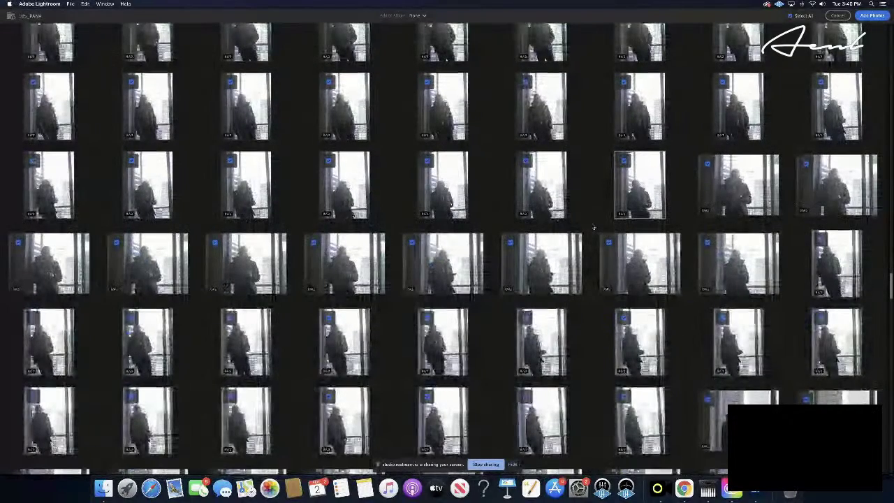
scroll(592, 227, "down", 5)
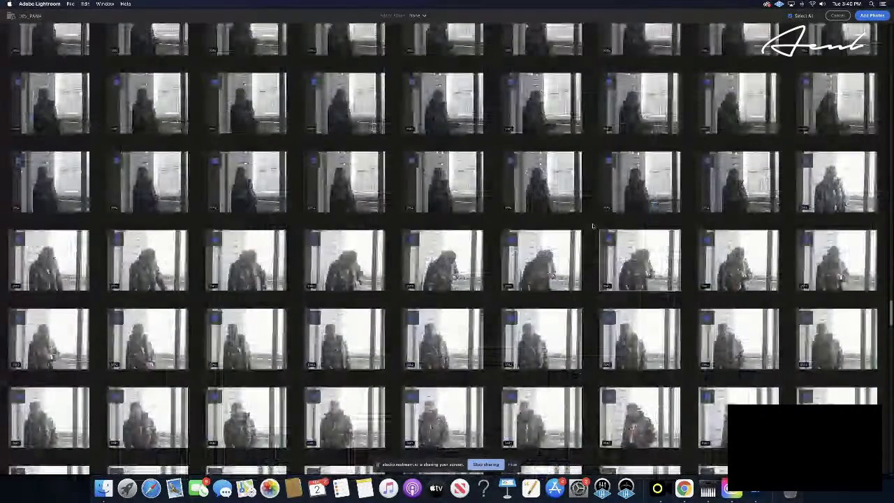
scroll(592, 225, "down", 2)
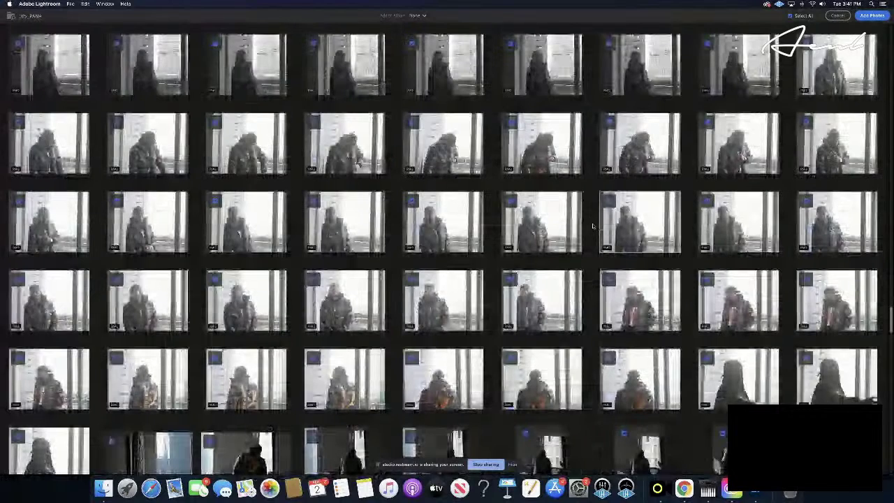
scroll(592, 227, "down", 4)
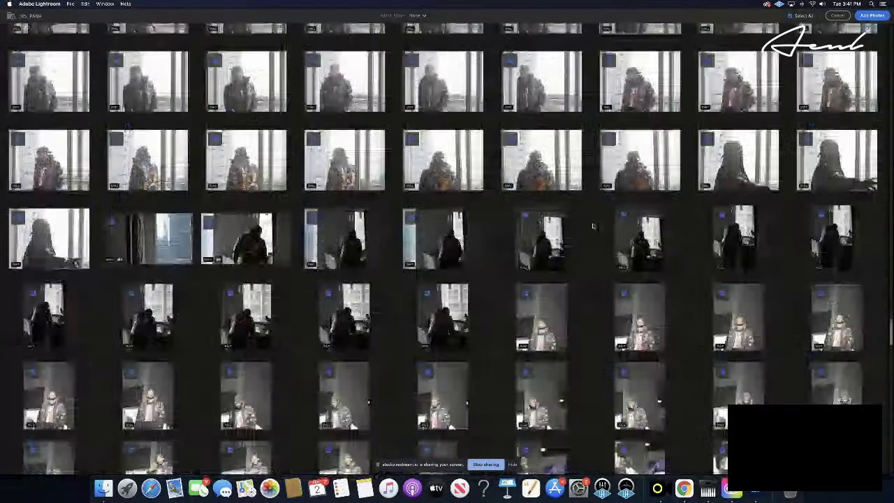
scroll(592, 225, "down", 1)
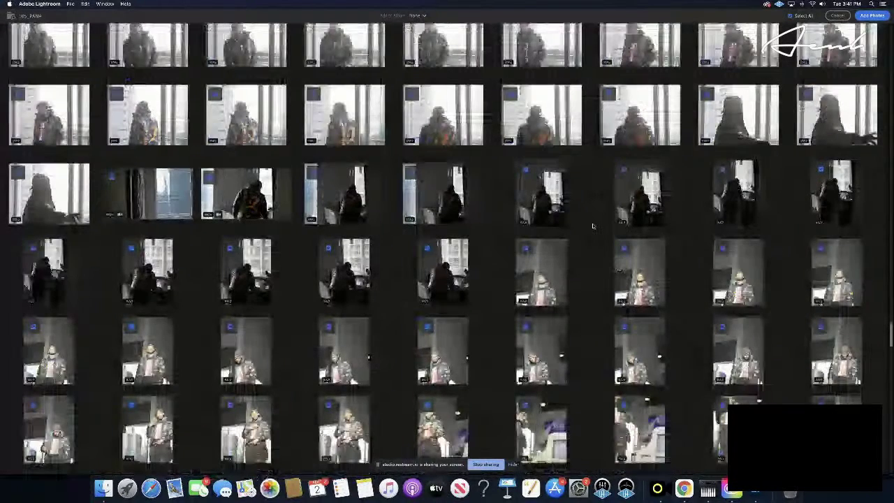
scroll(592, 225, "down", 1)
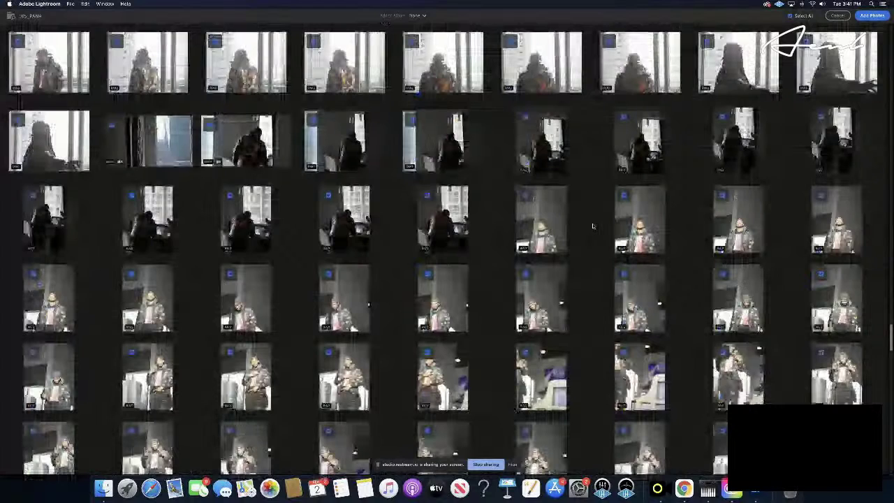
scroll(592, 225, "down", 1)
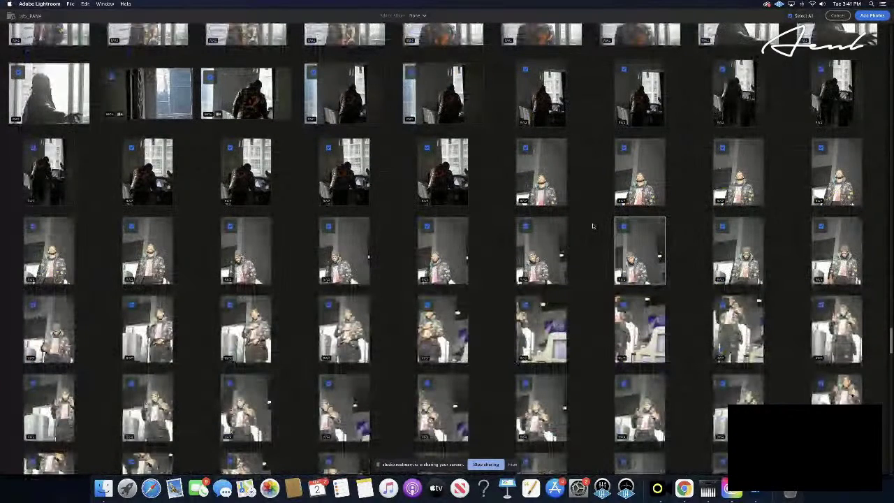
scroll(592, 225, "down", 1)
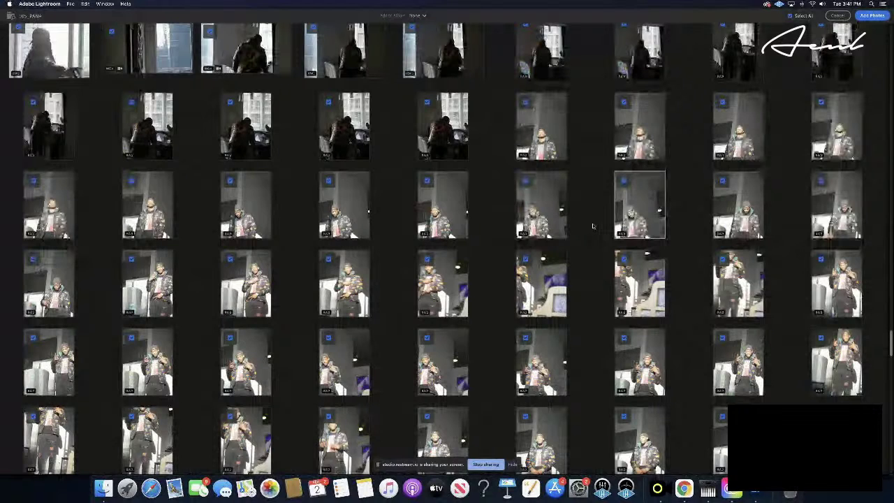
scroll(593, 226, "down", 10)
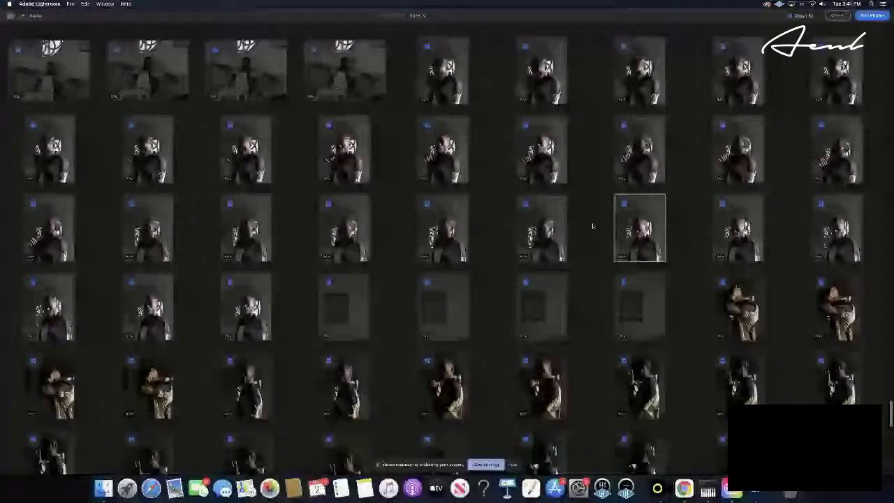
scroll(592, 225, "down", 15)
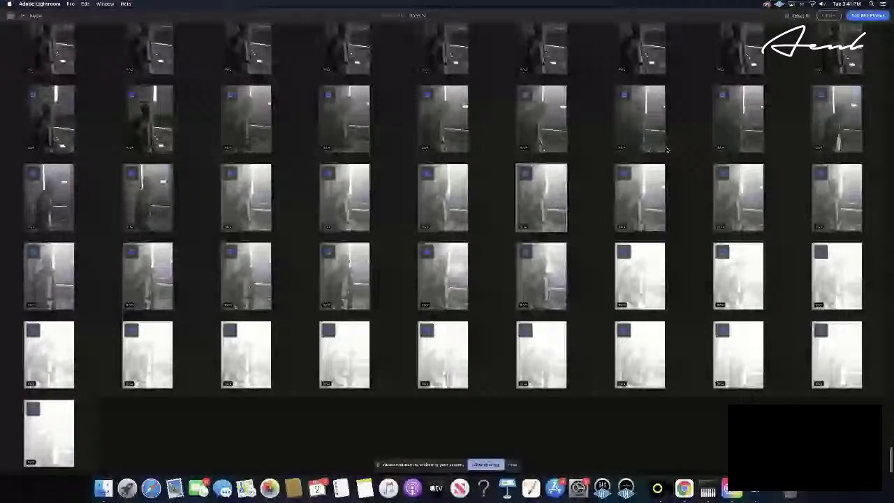
- Import the reviewed 105_PANA raw files into the library
left_click(867, 16)
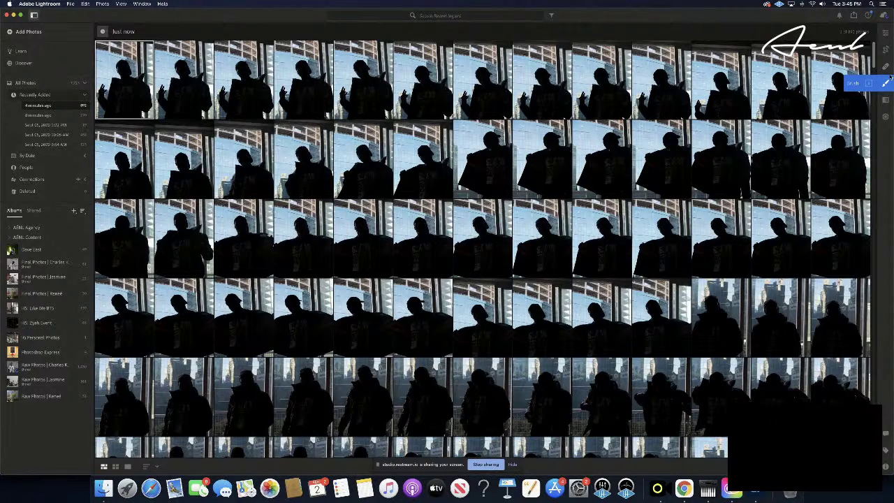
- Scroll the Recently Added grid past the silhouettes to the low-angle building shots
scroll(883, 128, "down", 10)
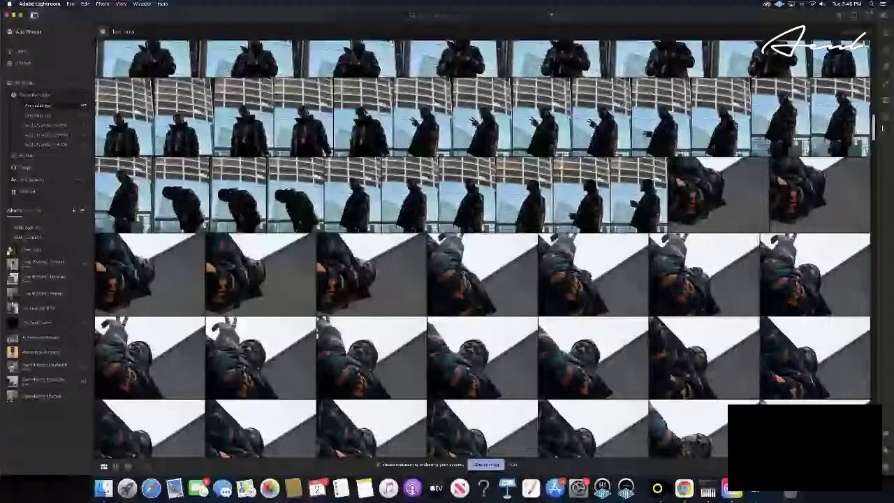
- Open a backlit silhouette portrait in Detail view with the Edit panel showing
double_click(128, 75)
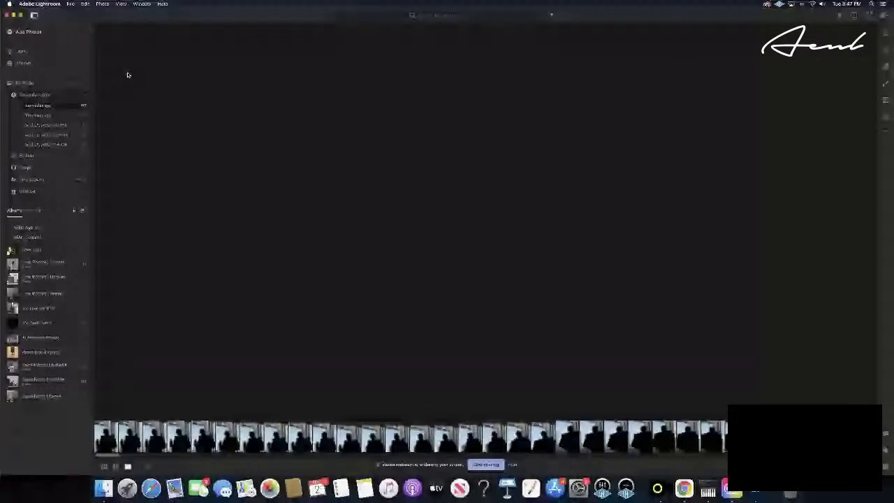
left_click(885, 34)
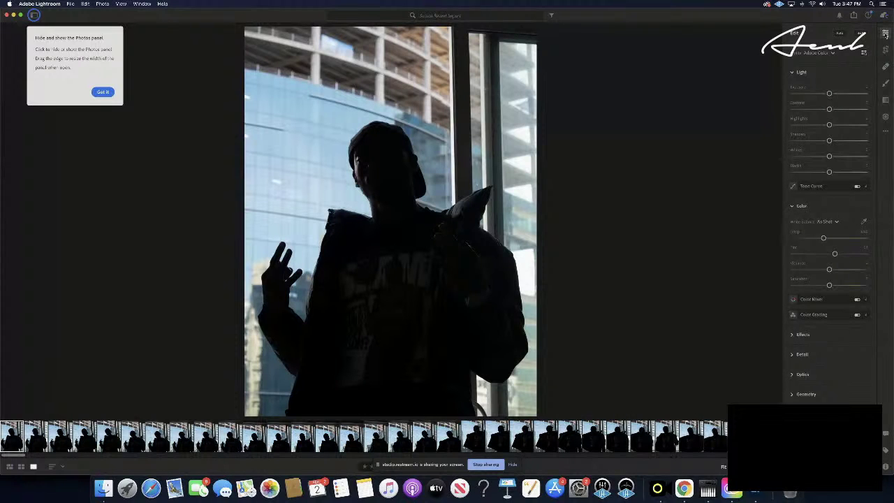
- Dismiss the tip, lower Exposure slightly, and pull Highlights down then partly back up
left_click(105, 92)
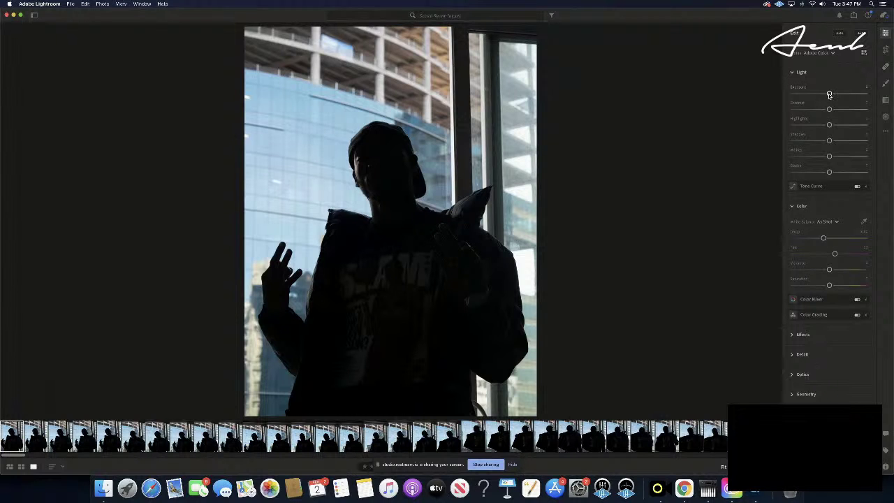
left_click_drag(829, 94, 802, 112)
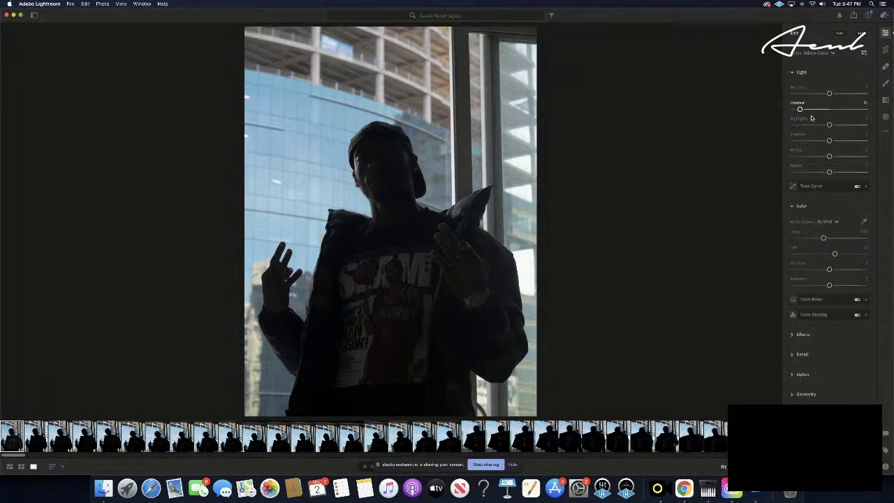
left_click_drag(829, 125, 768, 139)
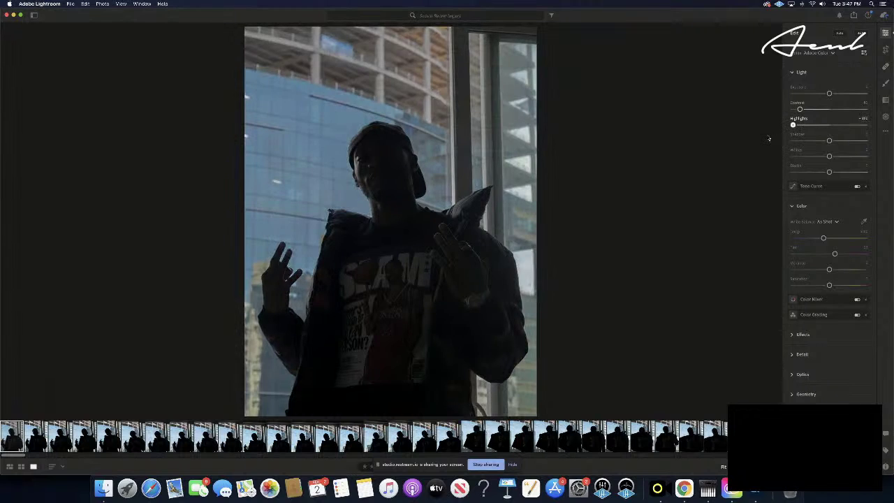
key("F2")
key("F2")
left_click_drag(793, 125, 829, 141)
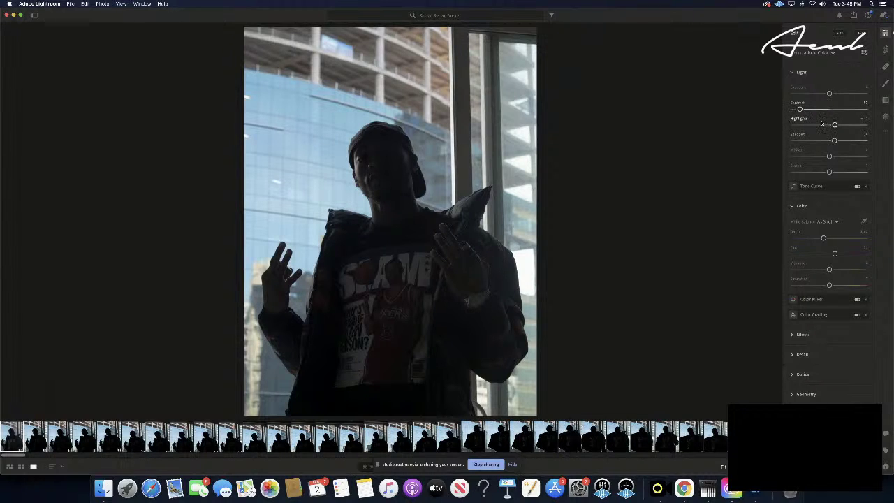
- Fine-tune the portrait's Contrast and nudge Exposure slightly up and back
left_click(816, 110)
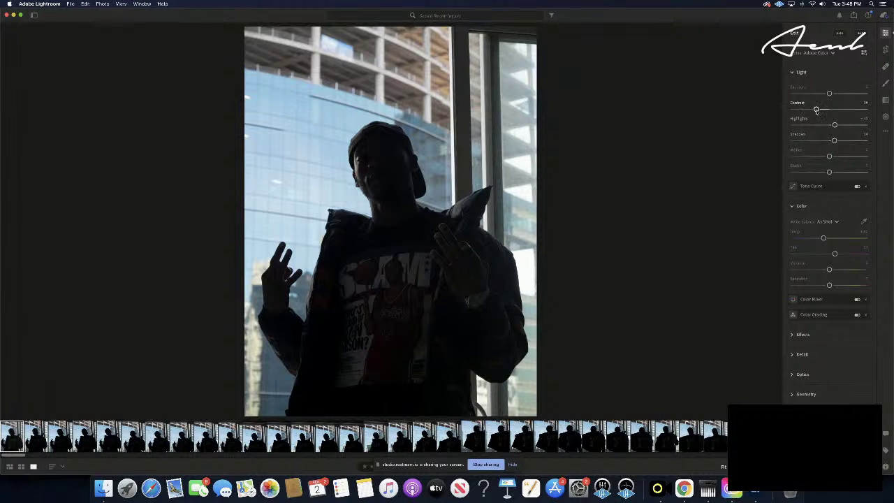
left_click_drag(816, 109, 806, 110)
left_click_drag(813, 109, 810, 109)
left_click_drag(830, 95, 825, 95)
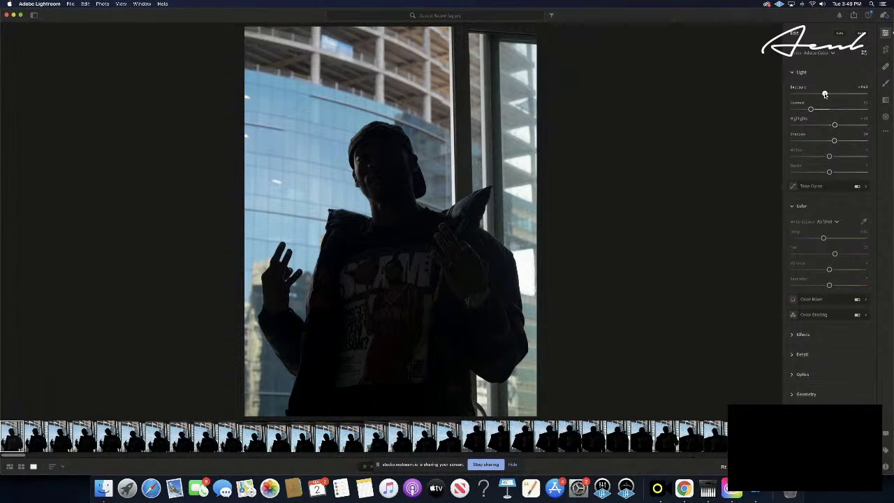
left_click_drag(824, 94, 826, 94)
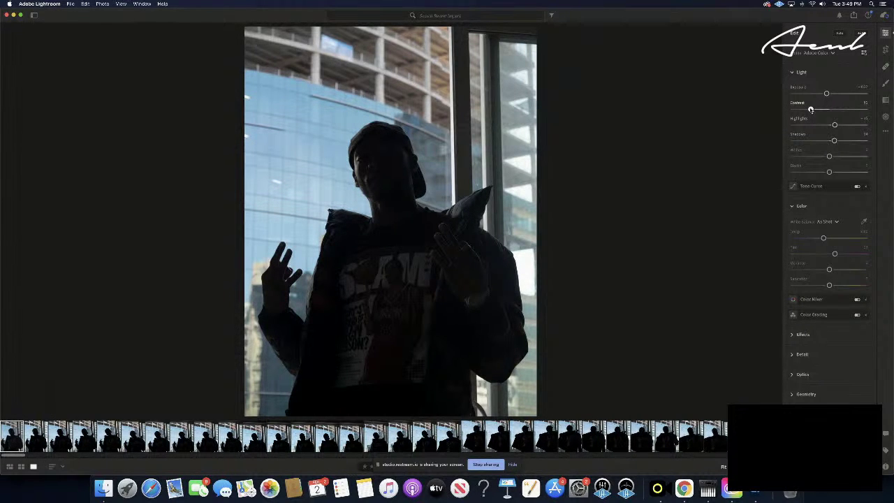
left_click_drag(810, 109, 809, 109)
- Lift Shadows to reveal the shirt graphic, re-balance Contrast, and brighten the Whites
left_click_drag(833, 141, 840, 141)
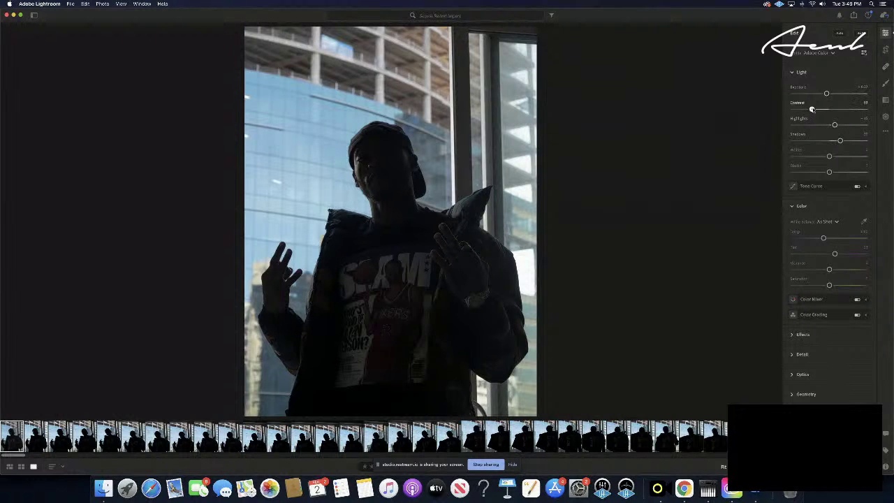
left_click_drag(817, 109, 816, 109)
left_click(825, 110)
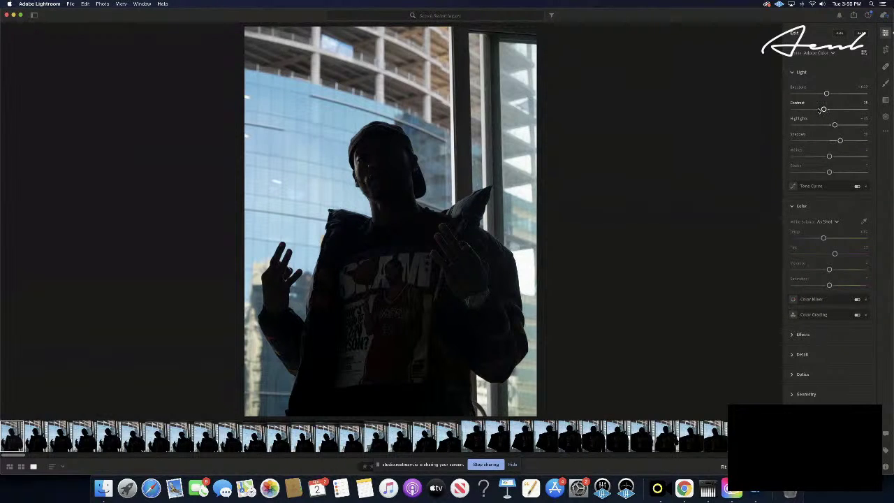
left_click_drag(824, 110, 820, 110)
key("e")
key("e")
mouse_move(820, 110)
left_mouse_down()
mouse_move(806, 110)
mouse_move(819, 110)
left_mouse_up()
left_click_drag(818, 110, 815, 109)
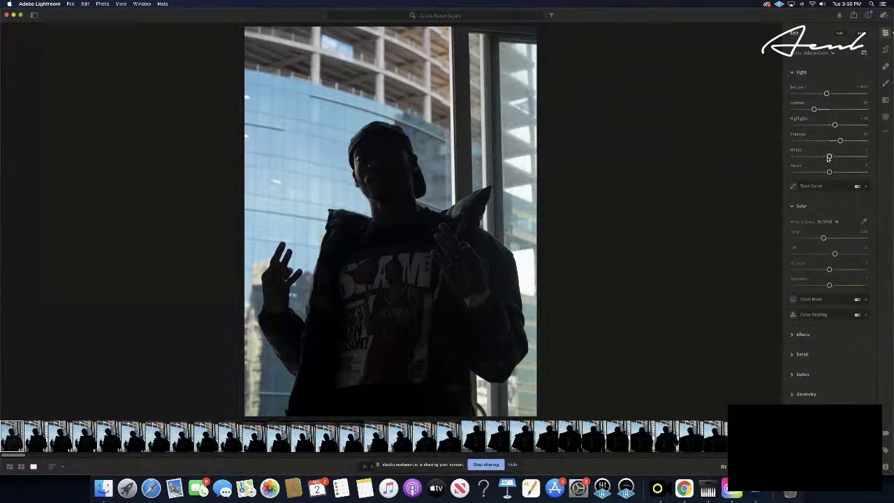
left_click_drag(829, 156, 822, 173)
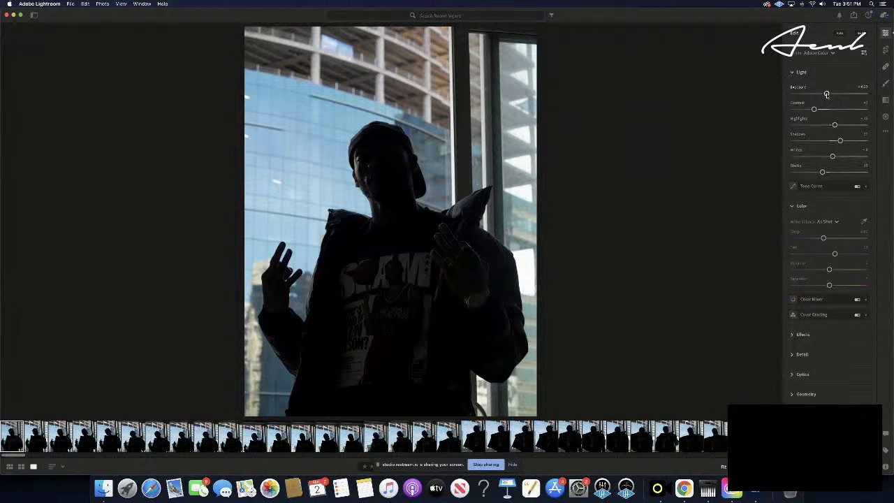
- Lower Exposure slightly, set Shadows to about 44, and raise then ease back Highlights
left_click_drag(826, 94, 826, 94)
left_click_drag(840, 141, 846, 141)
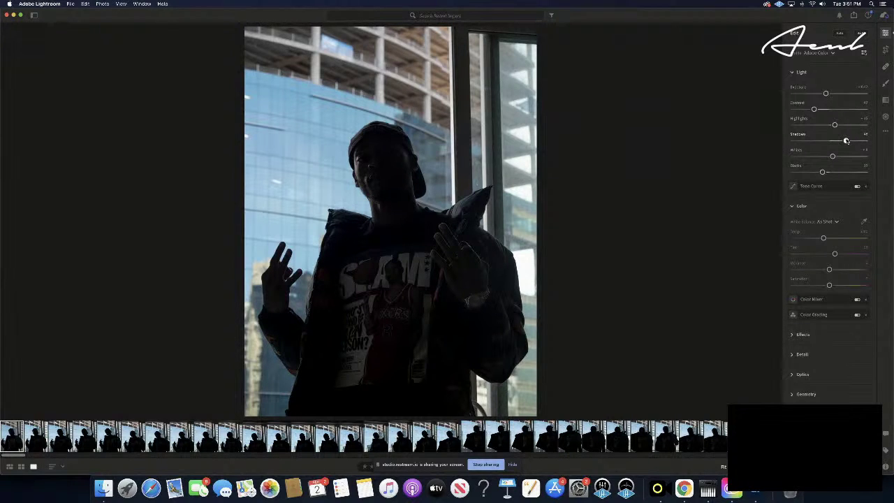
left_click_drag(845, 141, 845, 141)
mouse_move(814, 183)
left_click_drag(833, 124, 849, 124)
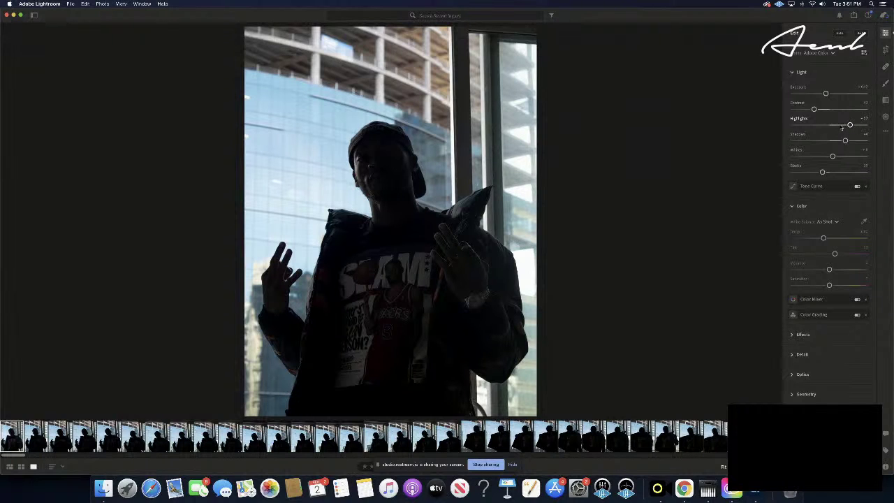
left_click_drag(849, 125, 845, 126)
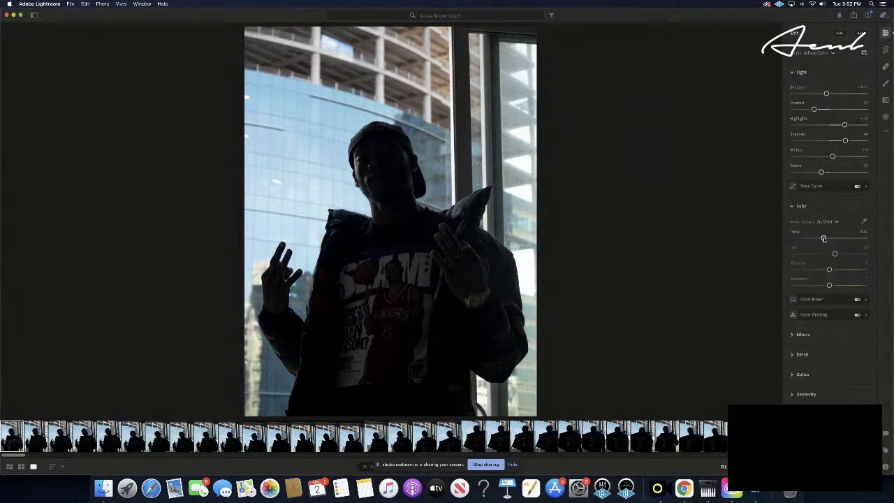
- Set a custom warmer Temp and push the Tint slider fully to magenta
left_click_drag(823, 239, 849, 238)
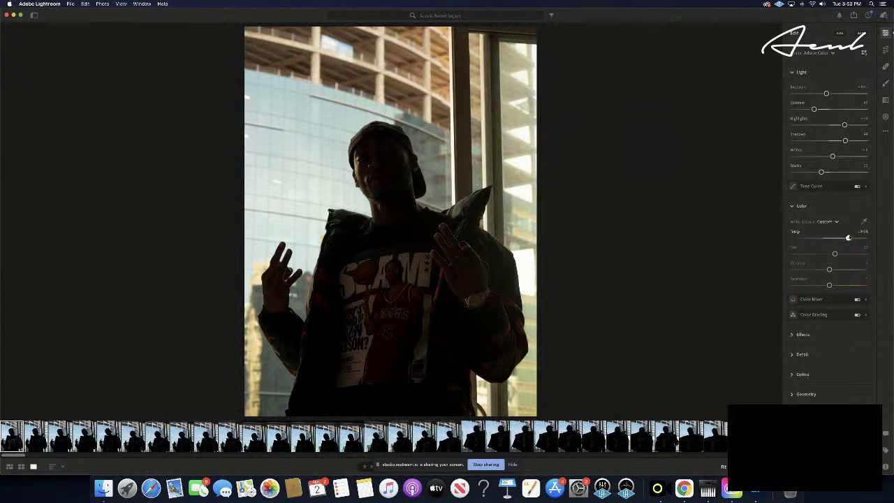
left_click_drag(849, 238, 851, 239)
left_click_drag(834, 253, 846, 254)
left_click_drag(846, 255, 864, 255)
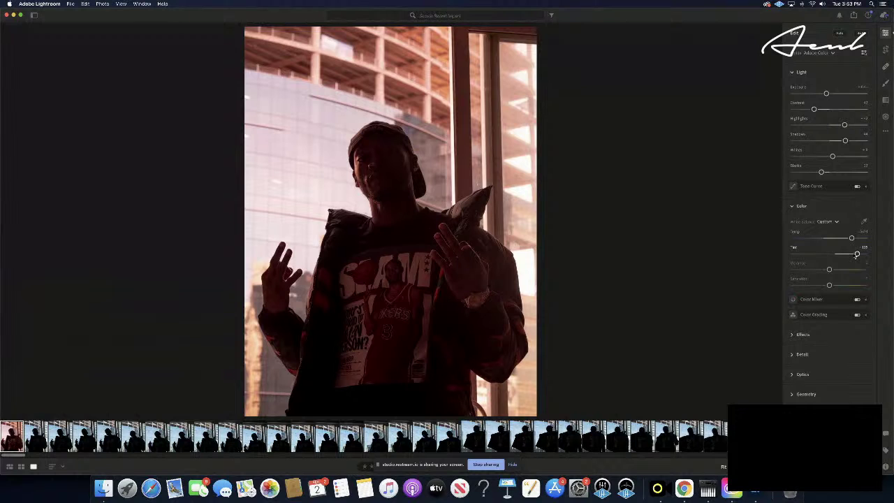
- Pull Tint back from full magenta to about 55 and fine-tune it
left_click_drag(865, 254, 839, 255)
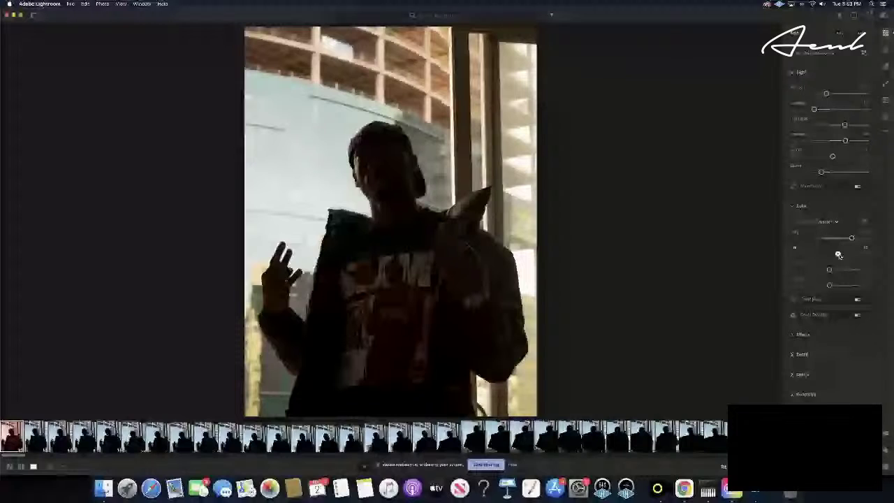
left_click_drag(838, 254, 838, 255)
left_click_drag(838, 257, 839, 255)
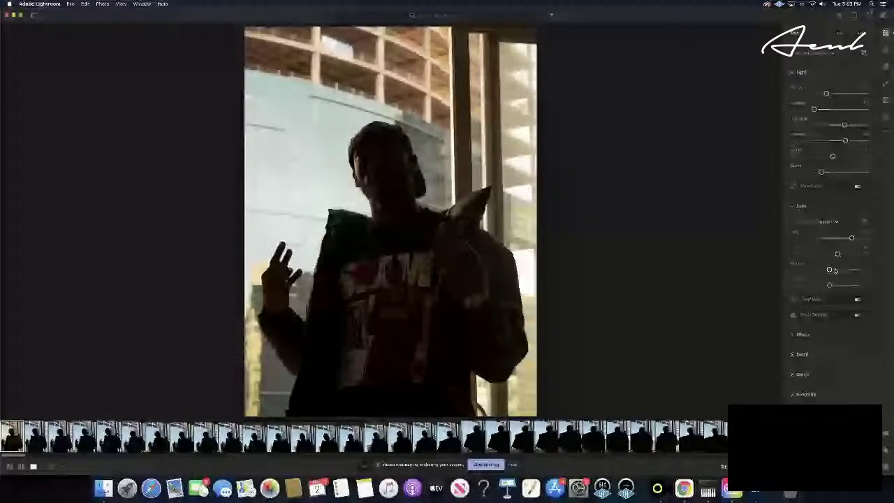
- Boost Vibrance for rich colour, then ease it back slightly
left_click_drag(834, 270, 811, 270)
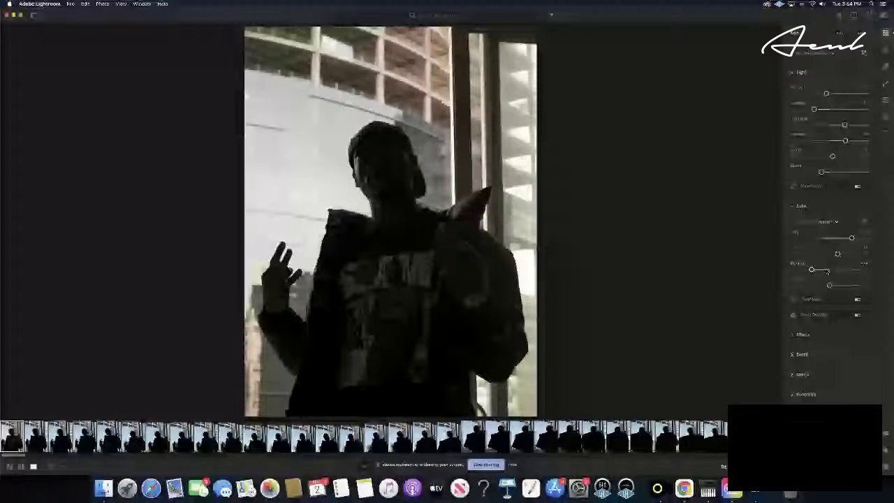
left_click_drag(828, 271, 865, 269)
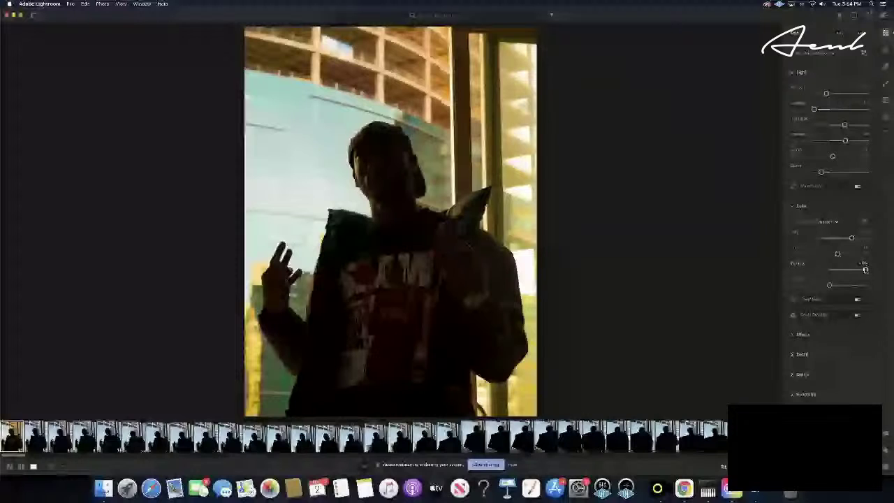
left_click_drag(865, 269, 853, 270)
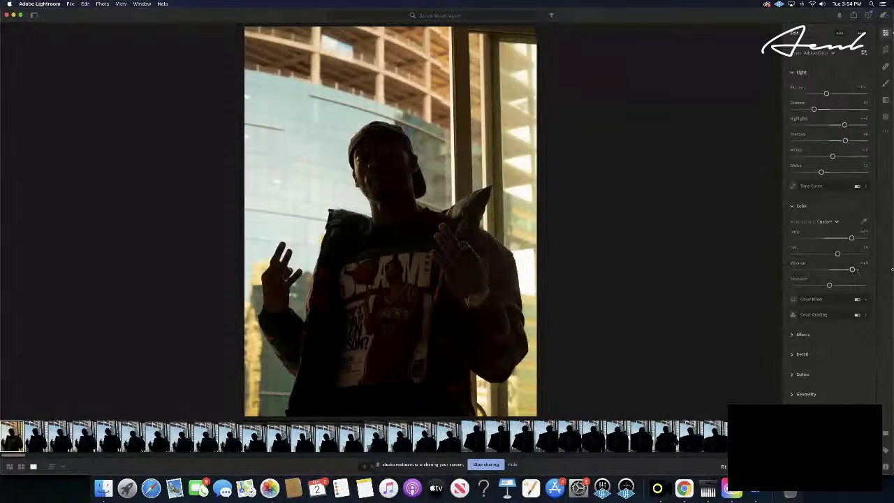
mouse_move(853, 270)
left_mouse_down()
mouse_move(843, 270)
mouse_move(852, 271)
left_mouse_up()
left_click_drag(854, 270, 853, 271)
- Settle Saturation near zero and expand the Effects section
mouse_move(829, 286)
left_mouse_down()
mouse_move(813, 287)
mouse_move(844, 286)
mouse_move(829, 287)
left_mouse_up()
left_click_drag(829, 286, 830, 287)
left_click_drag(831, 287, 825, 287)
left_click_drag(826, 287, 832, 286)
left_click_drag(830, 286, 830, 285)
left_click_drag(831, 285, 826, 287)
left_click_drag(836, 286, 830, 286)
left_click(803, 334)
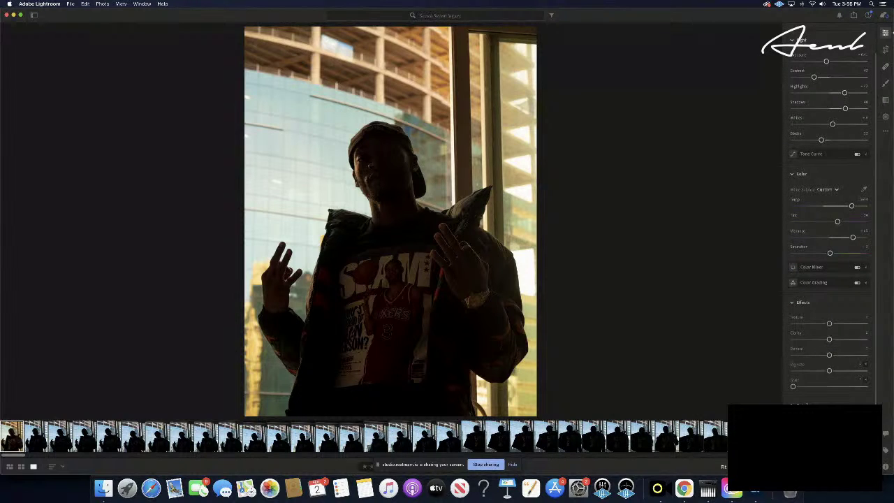
- Enable Lens Corrections in Optics, then return to the Color section
scroll(829, 223, "down", 3)
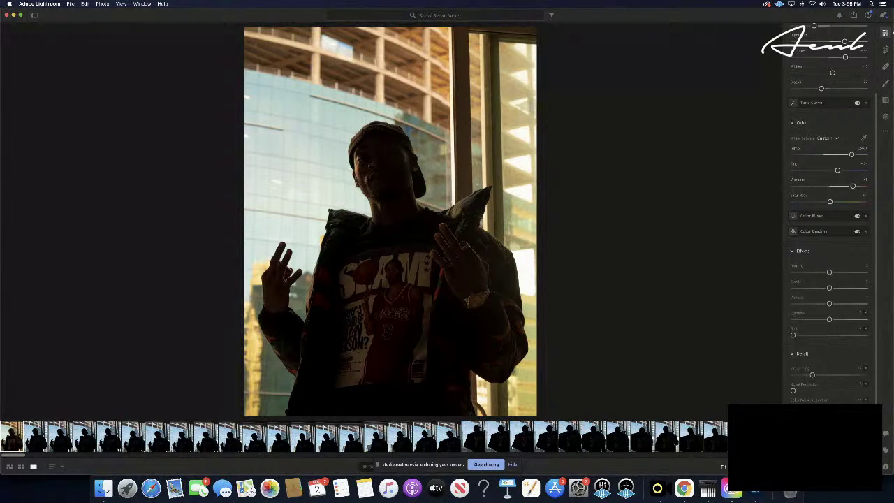
scroll(810, 393, "down", 3)
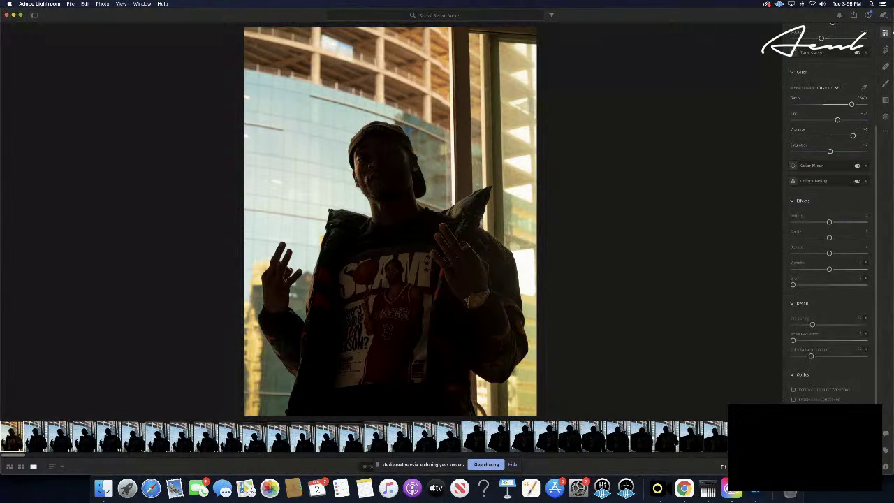
left_click(803, 399)
scroll(802, 402, "down", 3)
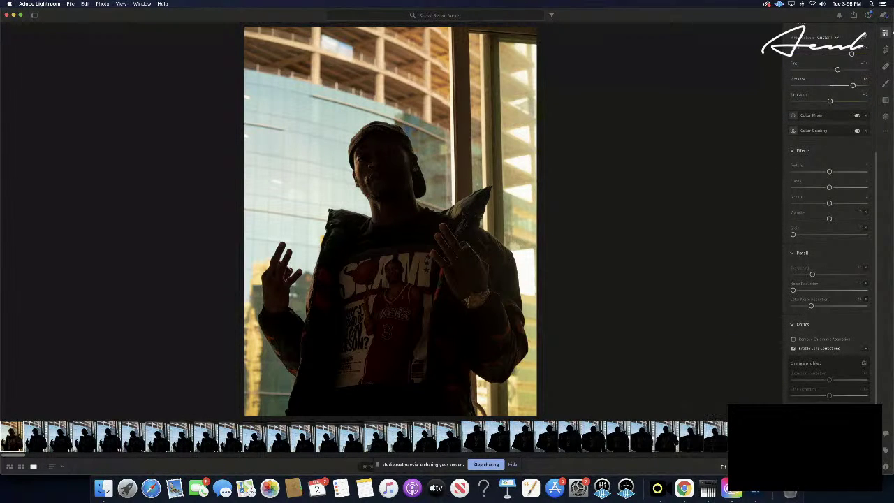
scroll(821, 300, "down", 10)
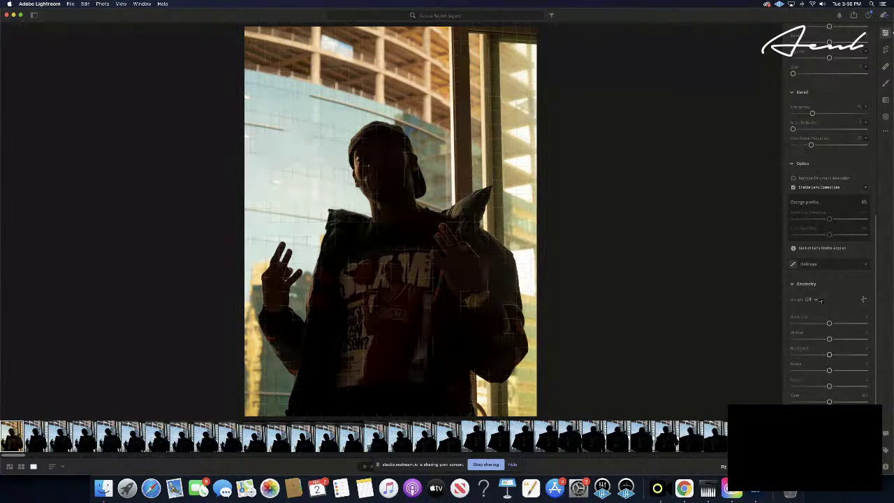
scroll(821, 279, "up", 10)
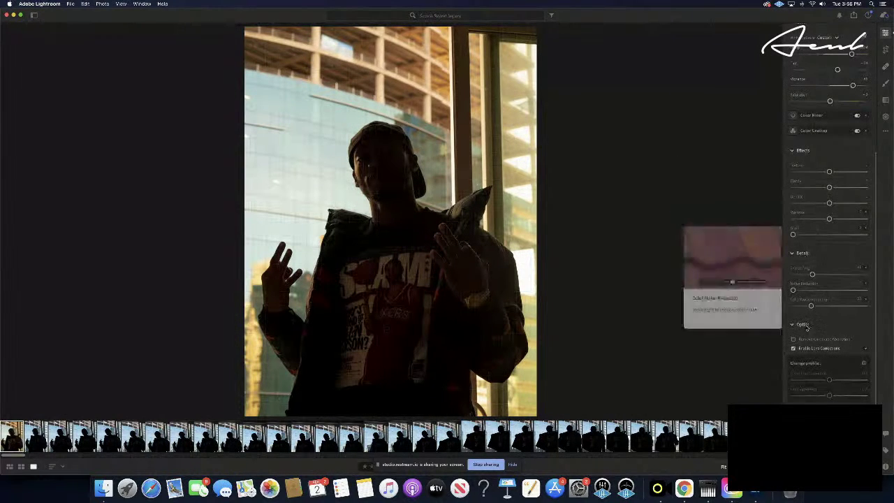
scroll(804, 326, "up", 6)
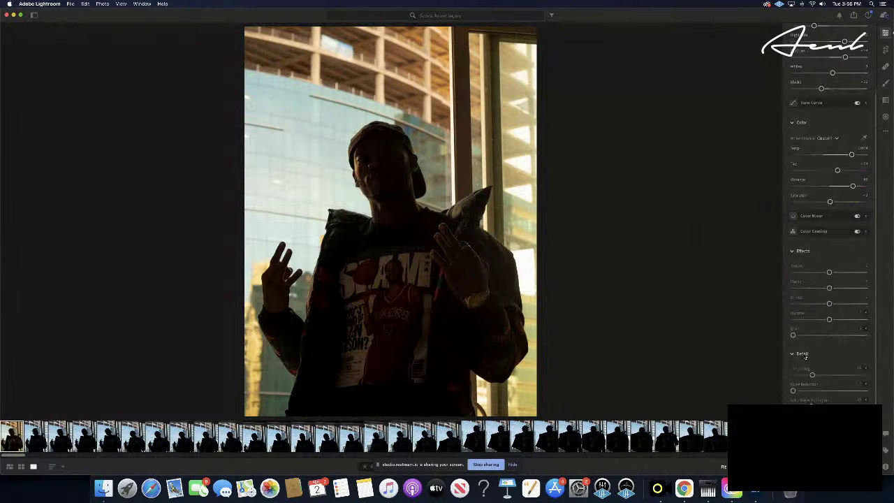
scroll(805, 356, "up", 3)
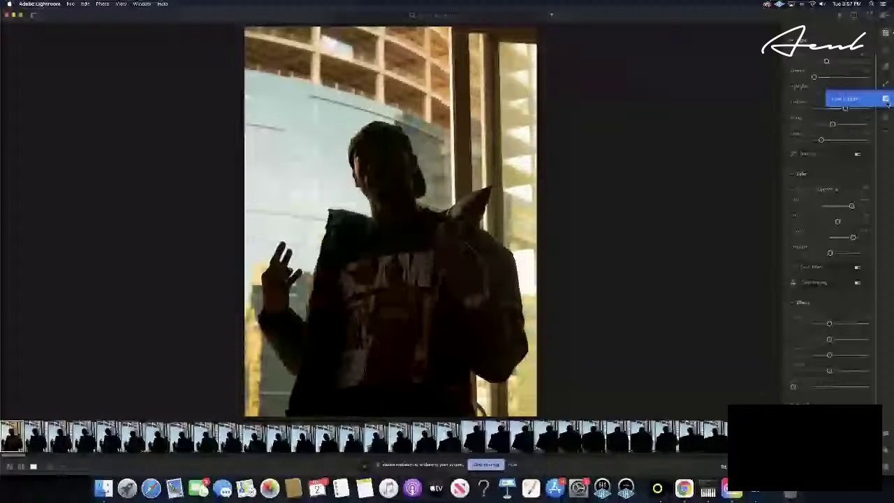
- Copy the portrait's edit settings from the more-options menu
left_click(885, 132)
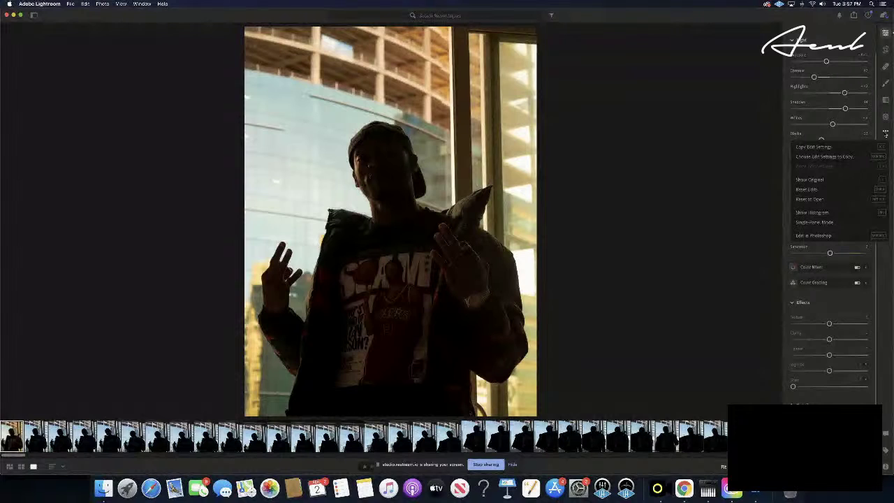
left_click(826, 147)
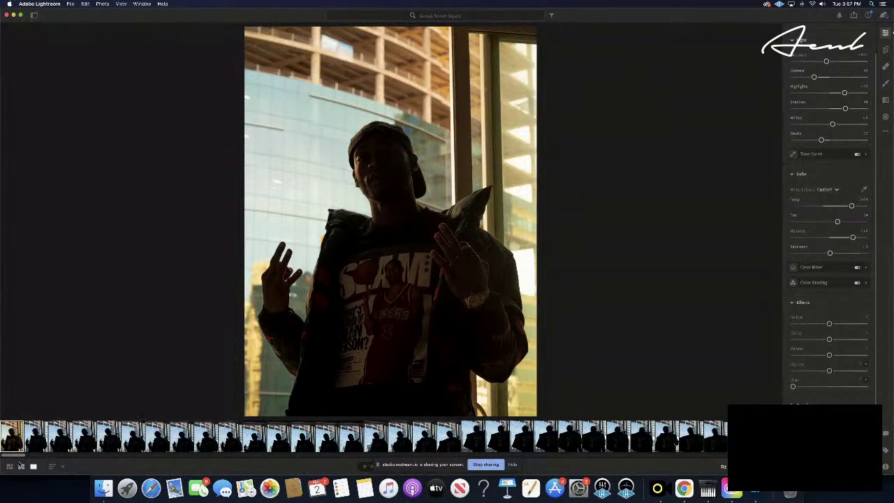
- View the second and third unedited shots, test Exposure, then right-click the first portrait
left_click(34, 436)
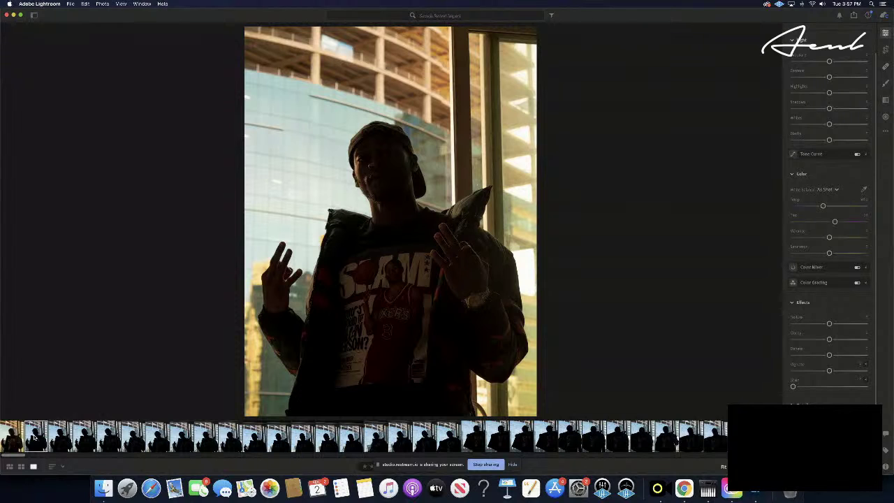
left_click(21, 439)
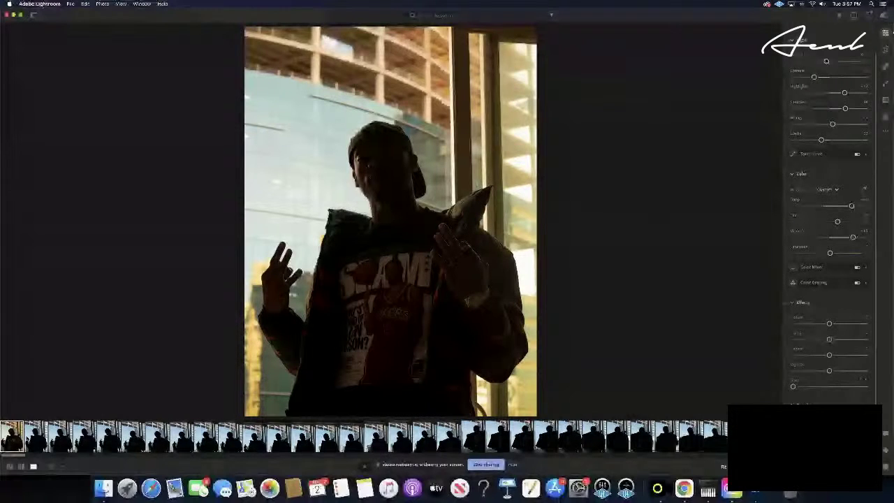
left_click_drag(814, 77, 817, 77)
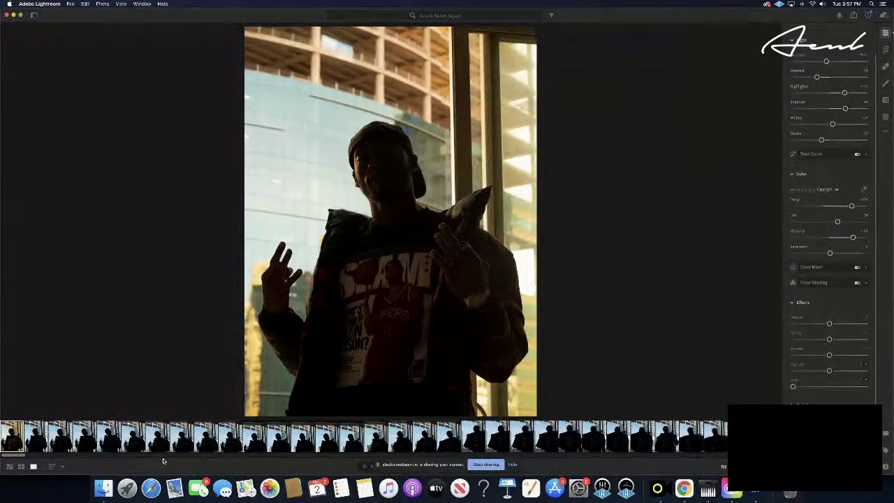
left_click(62, 437)
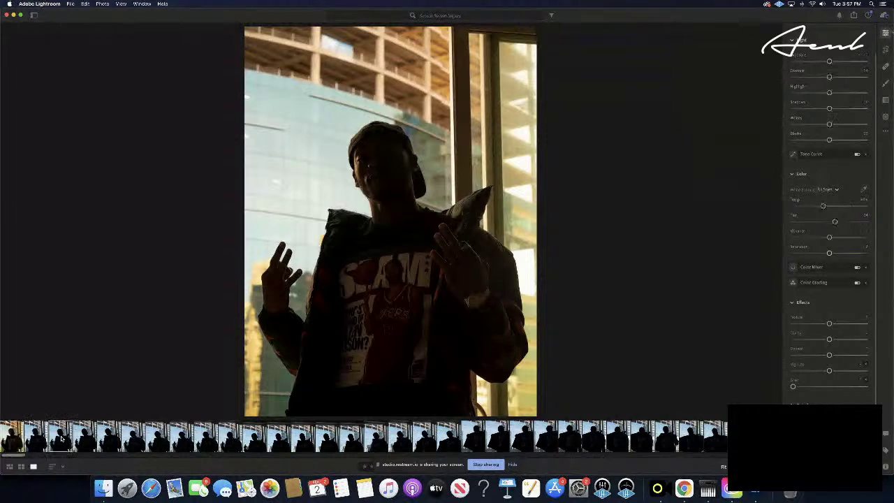
left_click(15, 442)
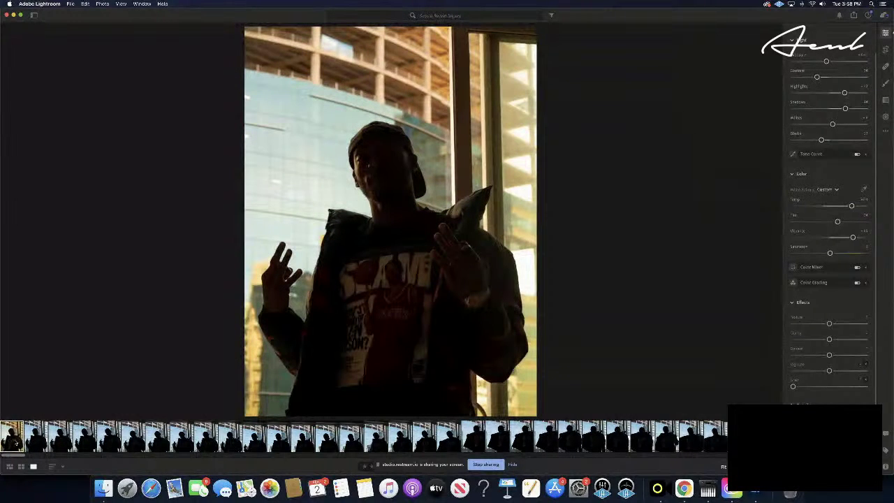
right_click(15, 442)
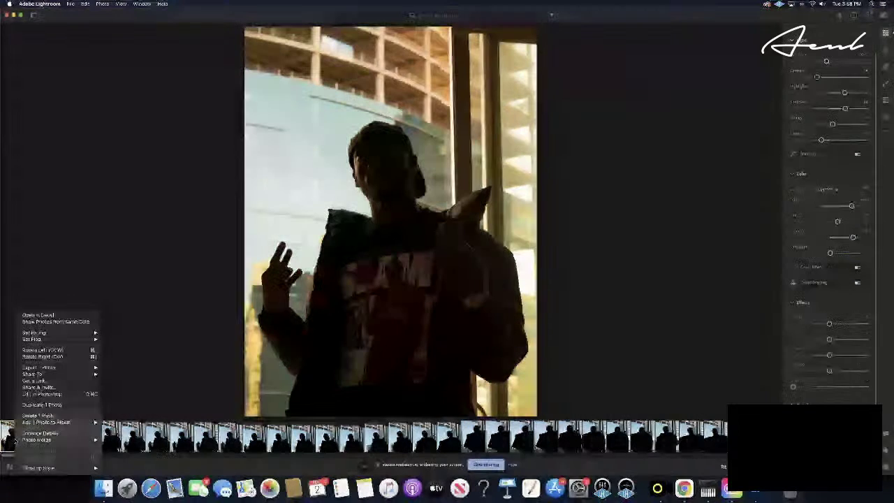
- Dismiss the context menu, hide the Restream sharing bar, and switch back to Lightroom
key("Escape")
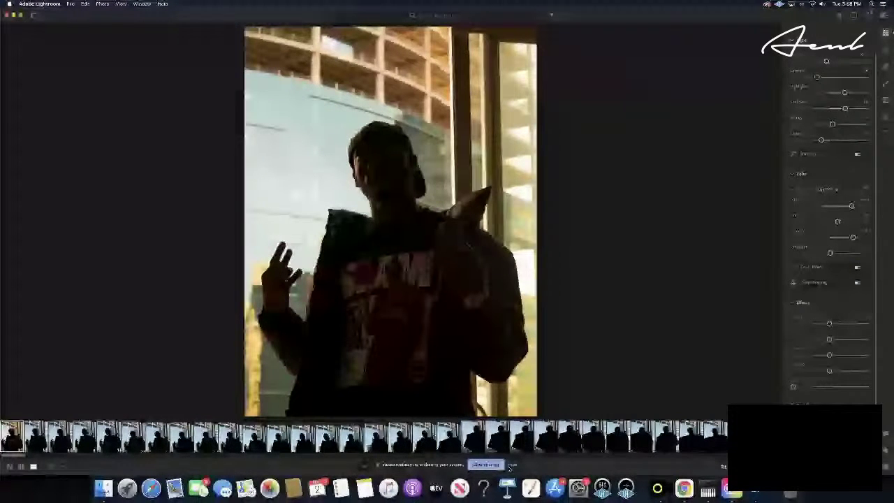
left_click(512, 465)
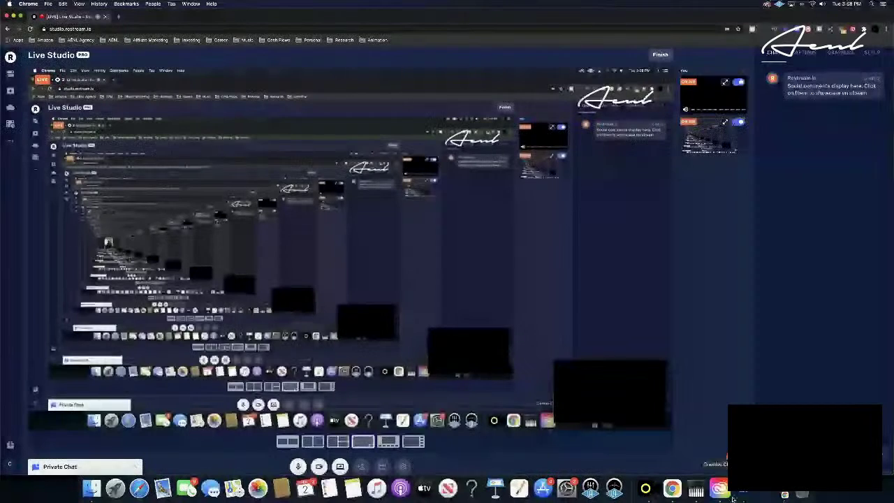
left_click(742, 492)
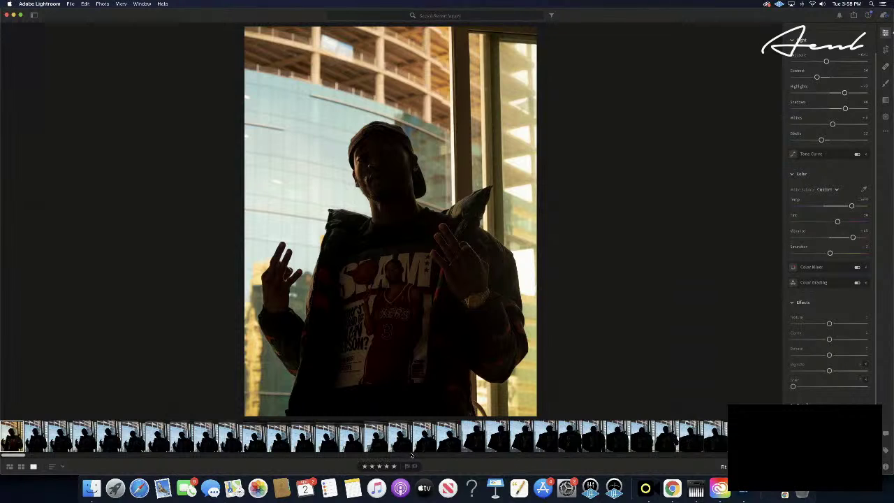
- Copy the first portrait's warm settings and paste them onto a later unedited frame
key("Right")
left_click(14, 441)
key("super+c")
left_click(41, 443)
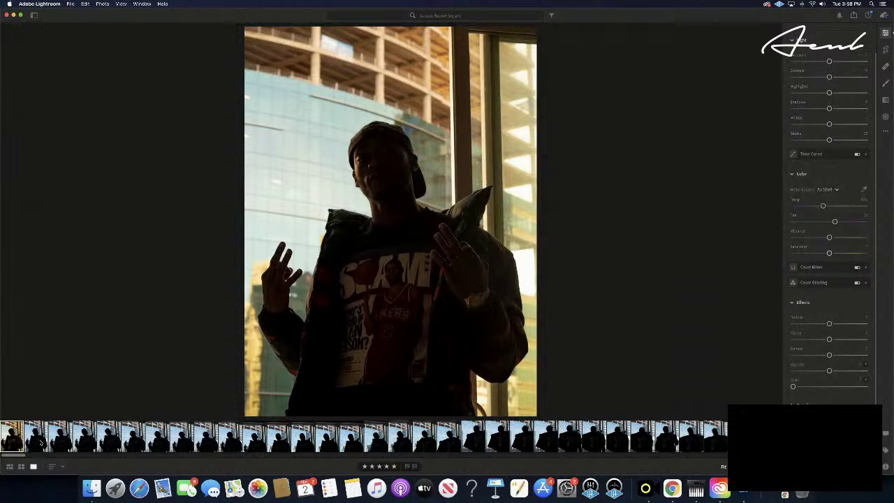
key("Right")
key("Right")
key("Right")
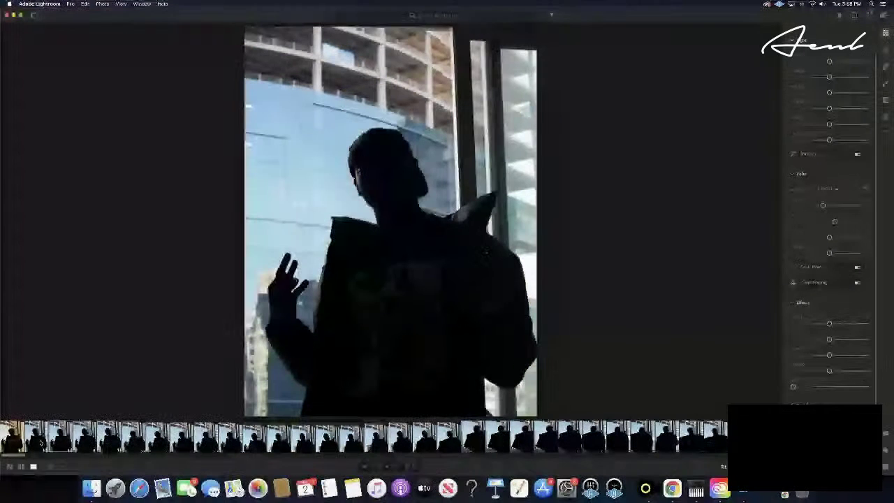
key("Right")
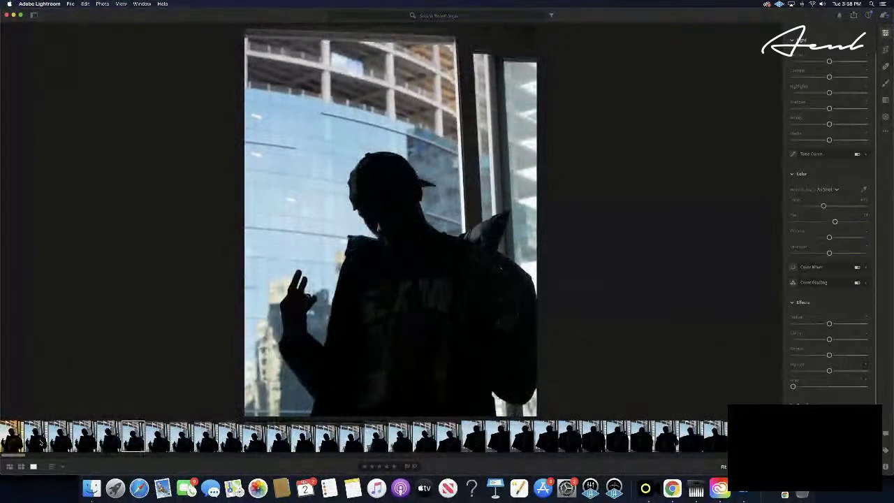
key("Right")
key("Right")
key("Right")
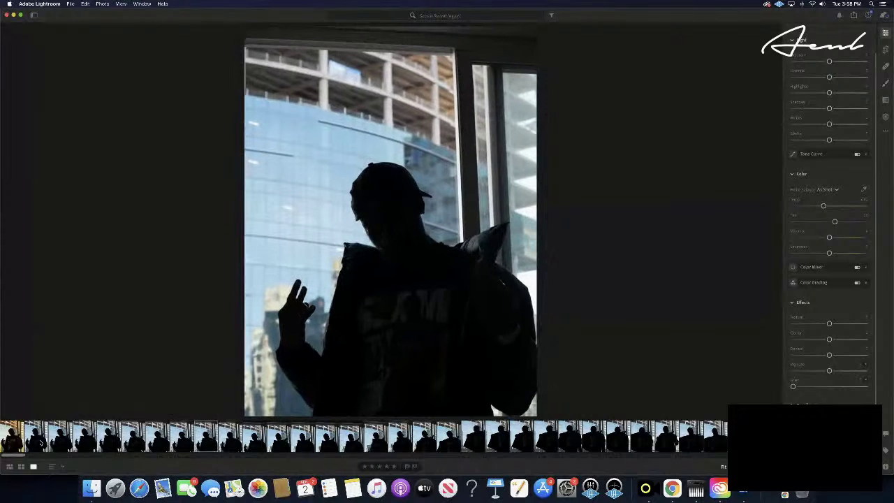
key("Right")
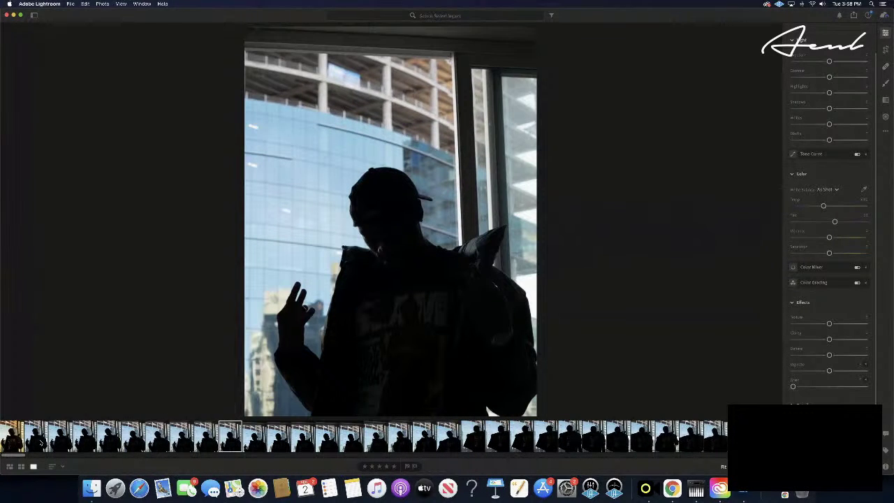
key("super+v")
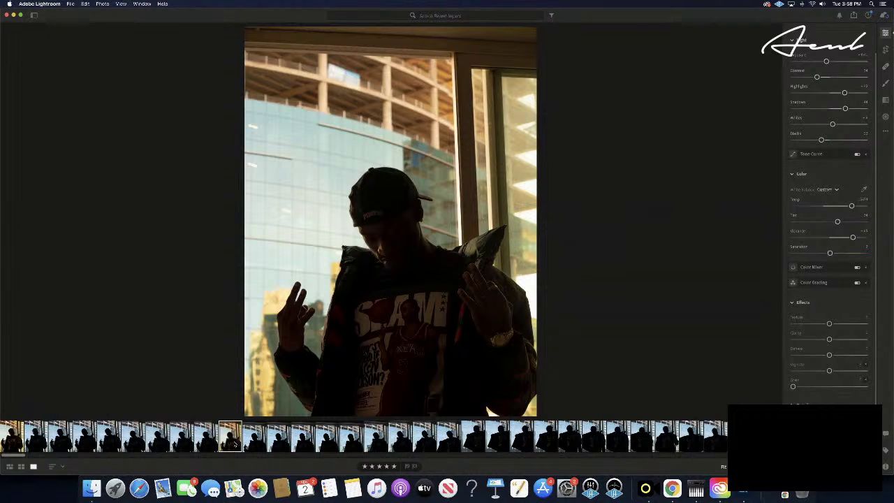
- Step forward through later frames in the burst, then back one photo
key("Right")
key("Right")
key("Right")
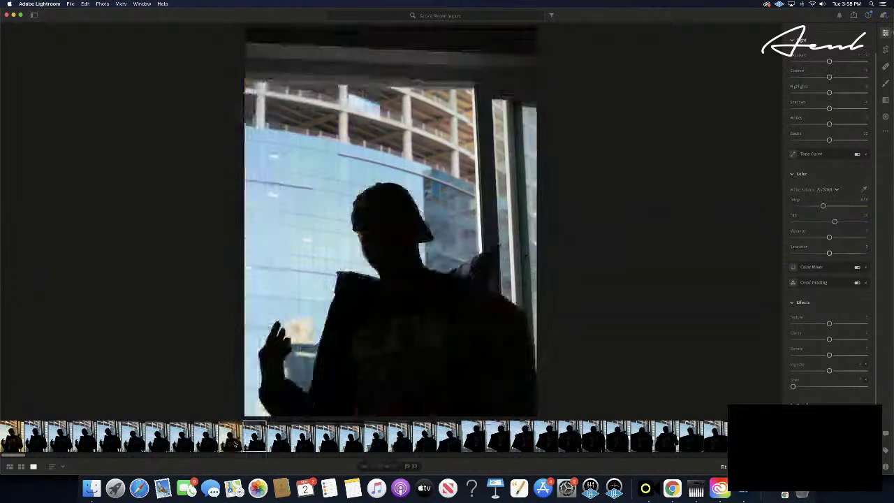
key("Right")
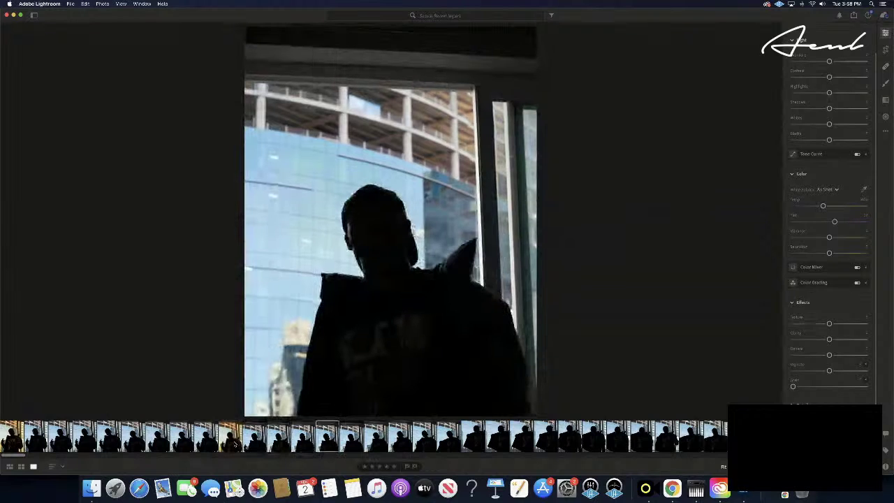
key("Right")
key("Right")
key("Right")
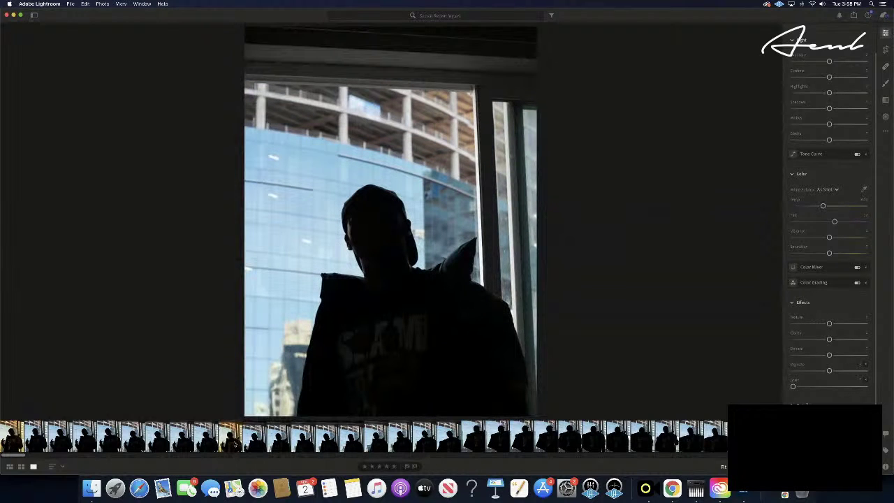
key("Right")
key("Right")
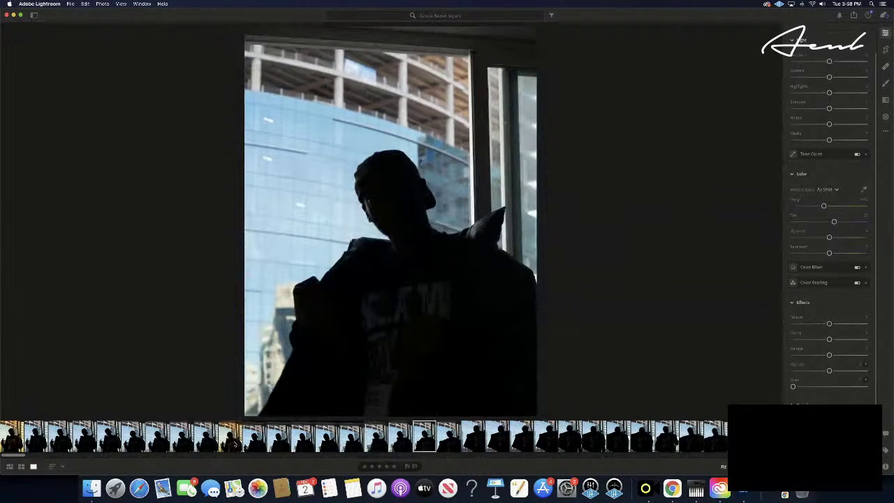
key("Right")
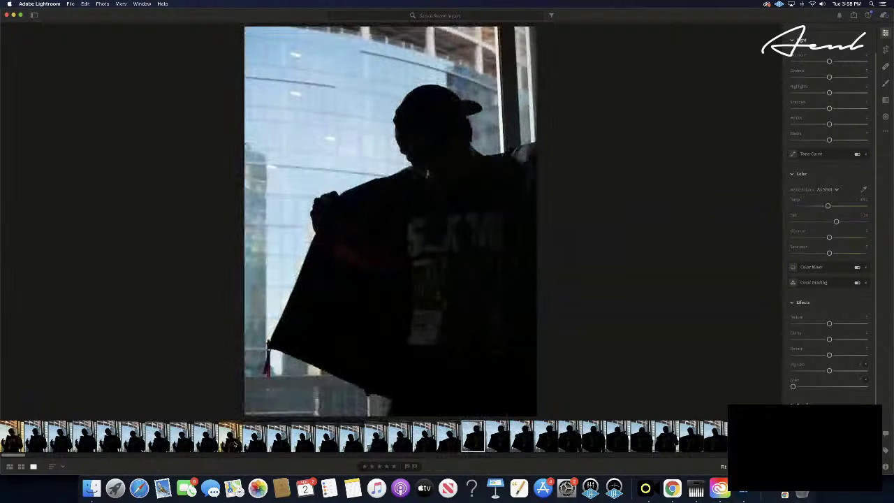
key("Right")
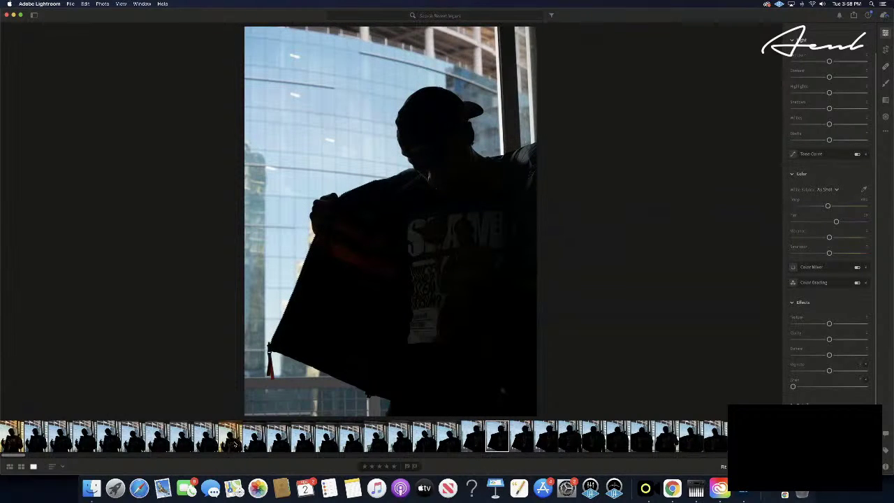
key("Right")
key("Right")
key("Right")
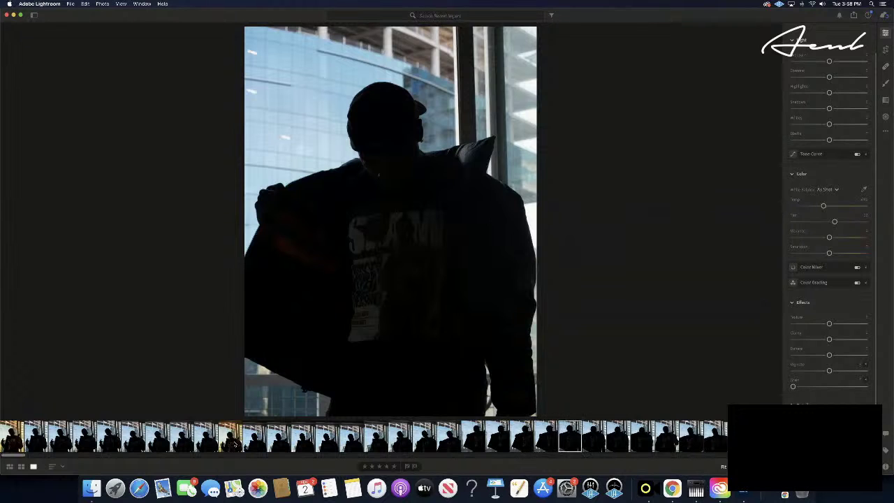
key("Right")
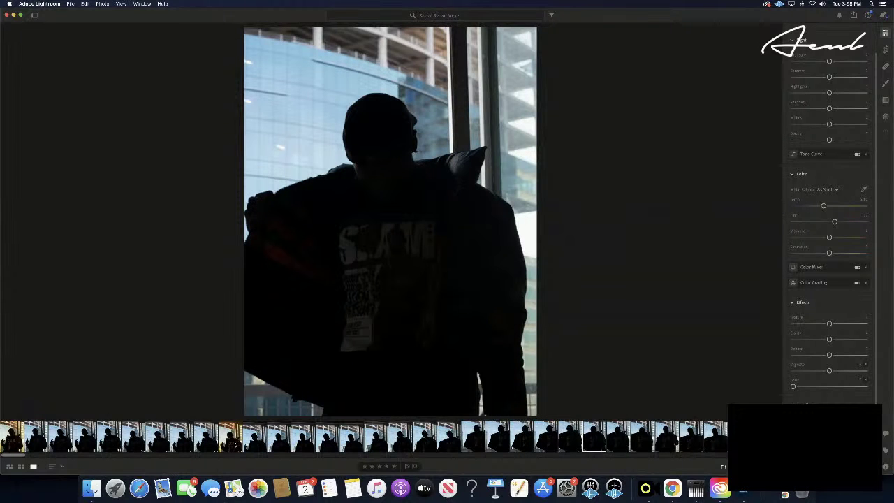
key("Left")
- Paste the copied warm edit settings onto this photo and the next frame
key("super+v")
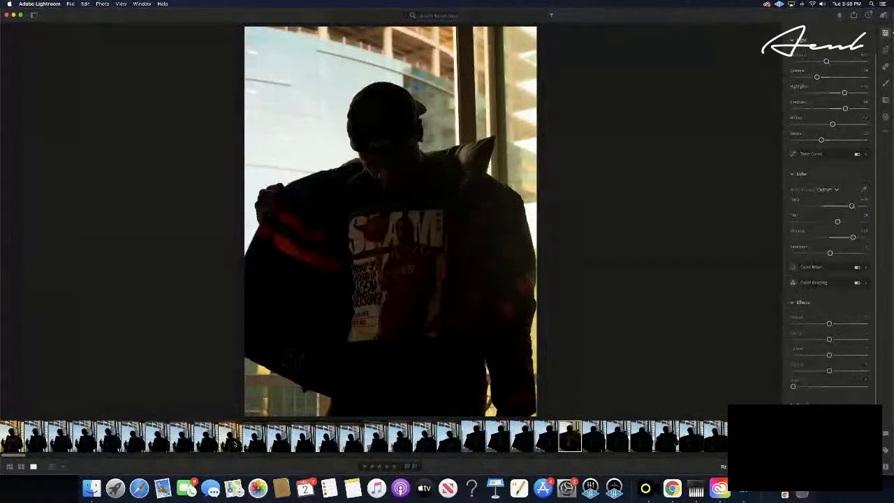
key("Right")
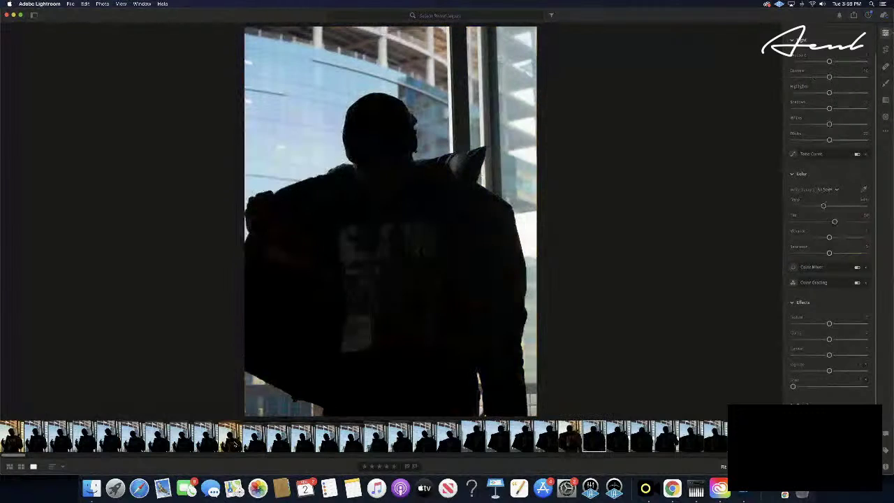
key("Left")
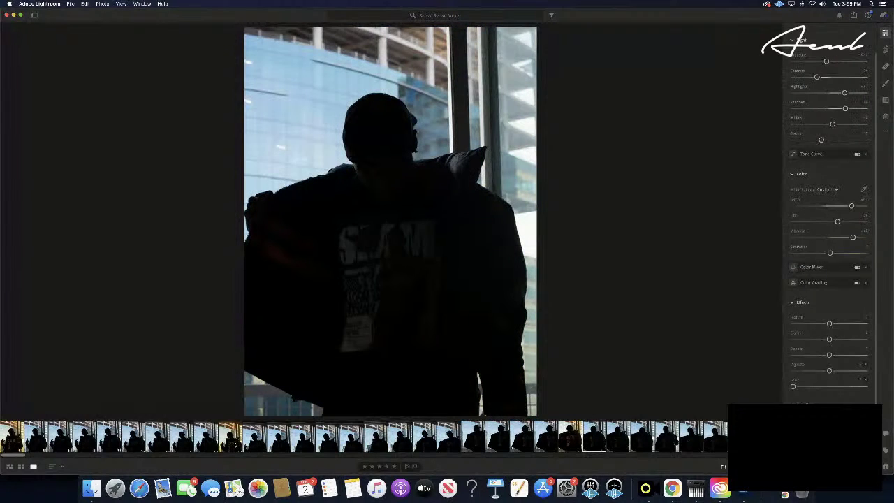
key("Right")
key("super+shift+v")
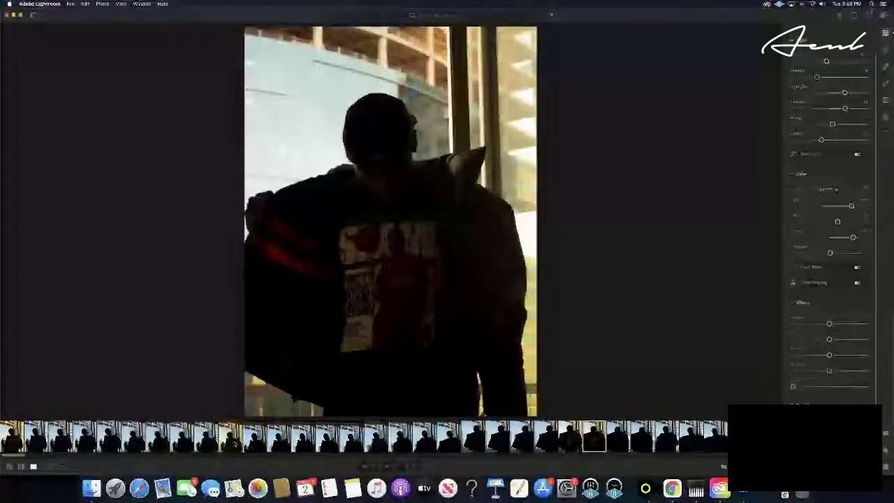
- Compare the two warm-edited frames and rate the earlier one five stars
key("Left")
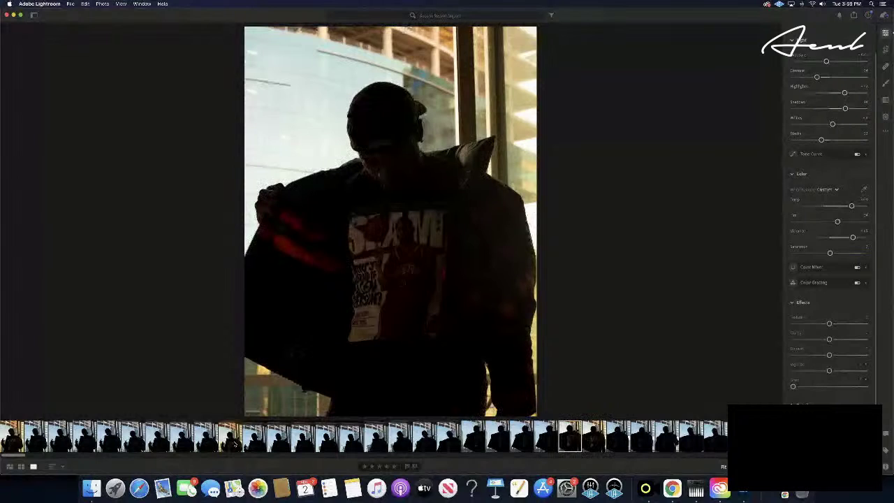
key("Right")
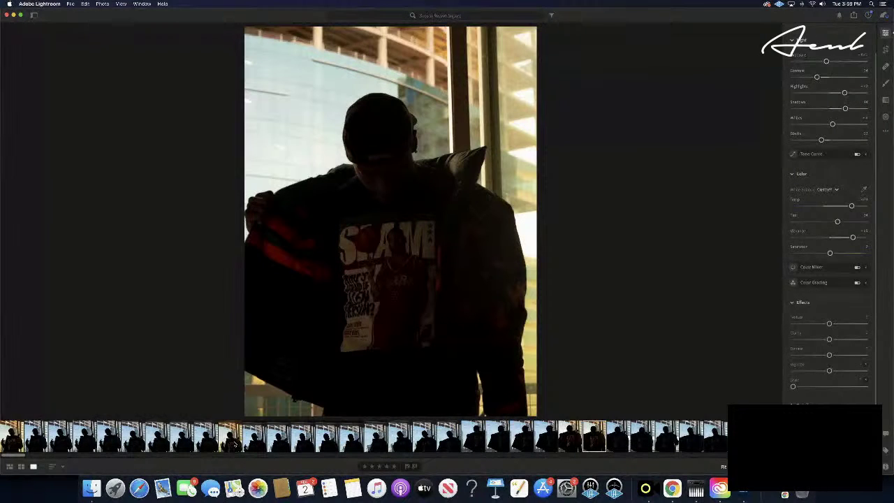
key("Left")
key("Right")
key("Left")
key("Right")
key("Left")
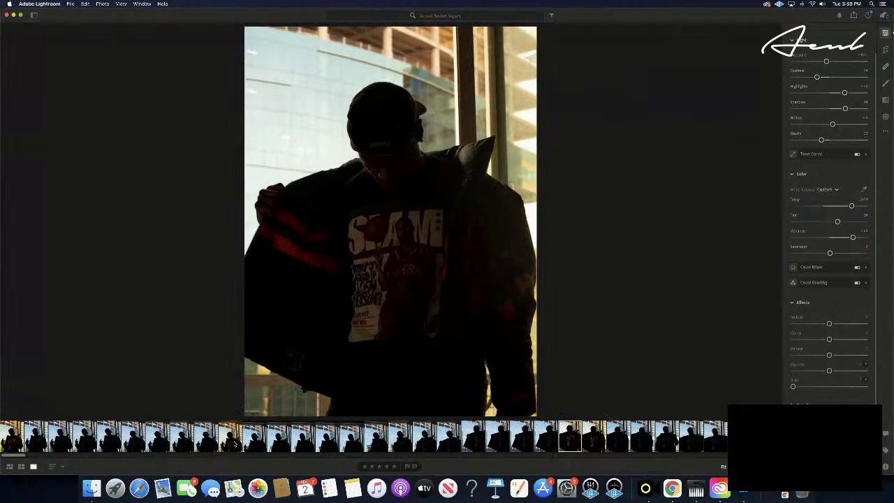
key("Right")
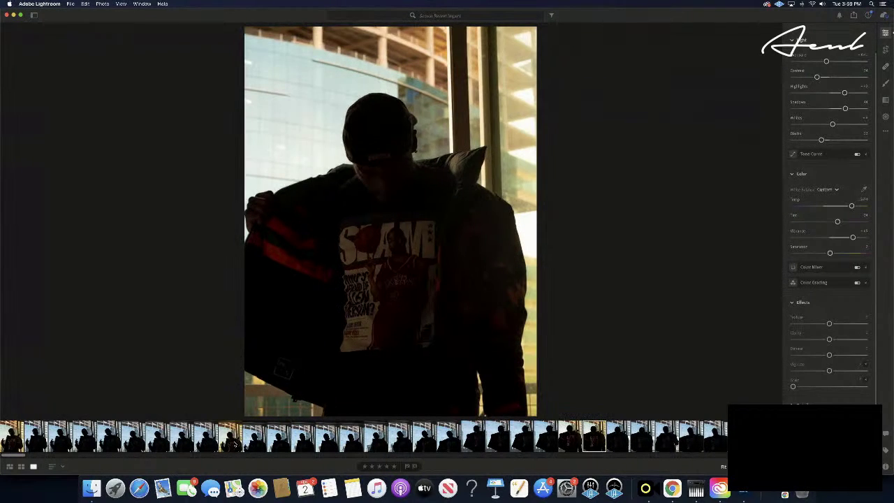
key("Left")
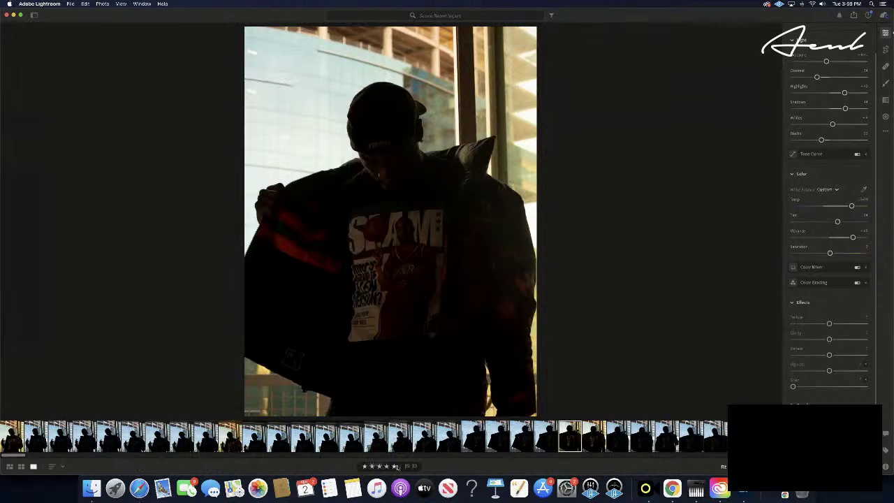
left_click(395, 467)
key("Right")
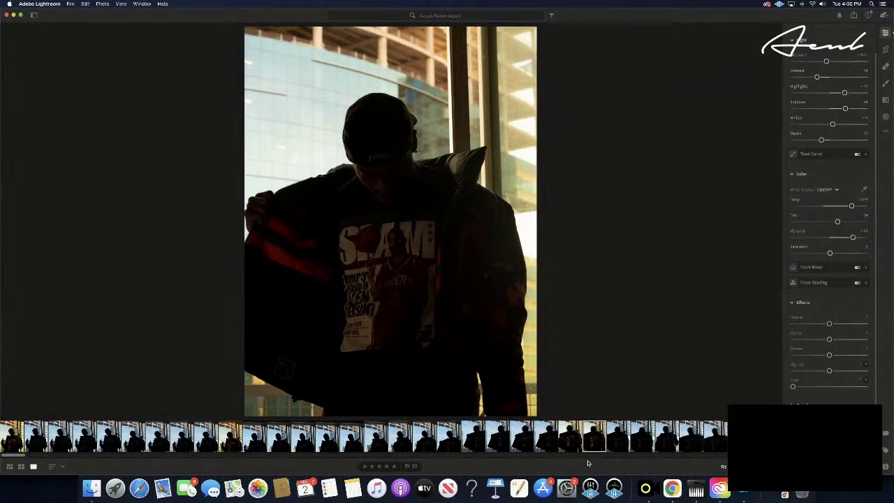
- Paste the warm edits onto a later frame, check against the original, and rate it five stars
key("Right")
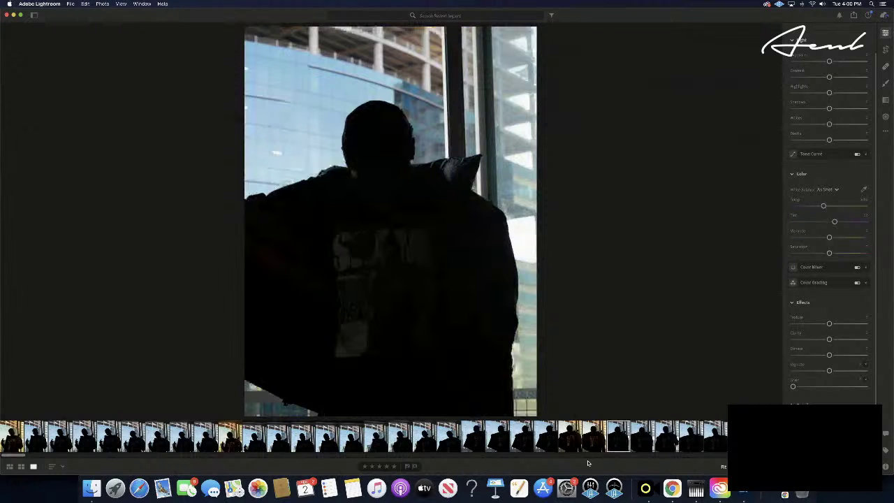
key("Right")
key("Right")
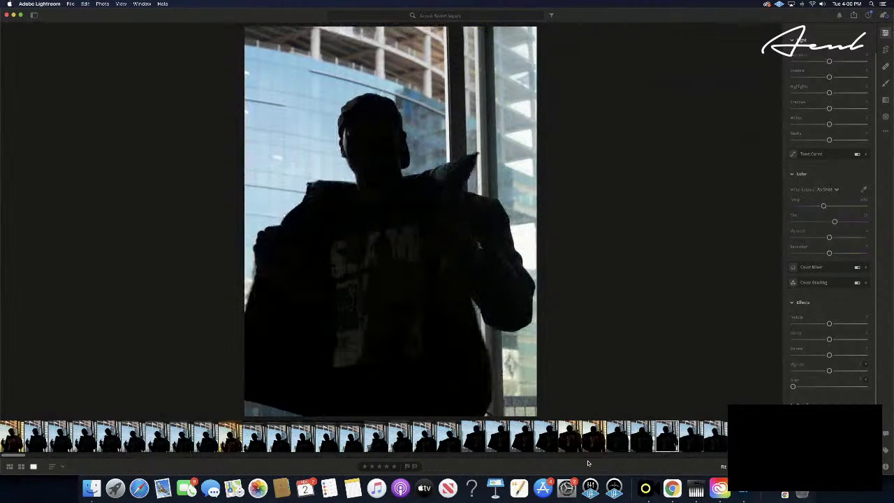
key("Right")
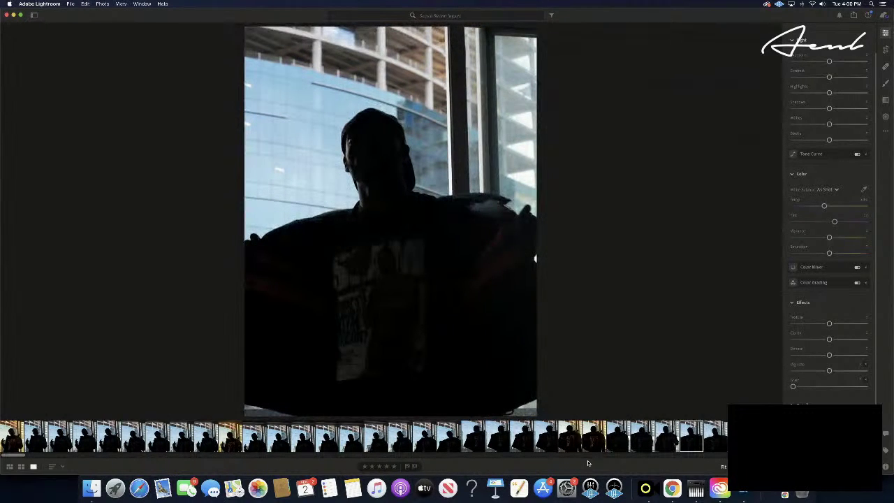
key("super+v")
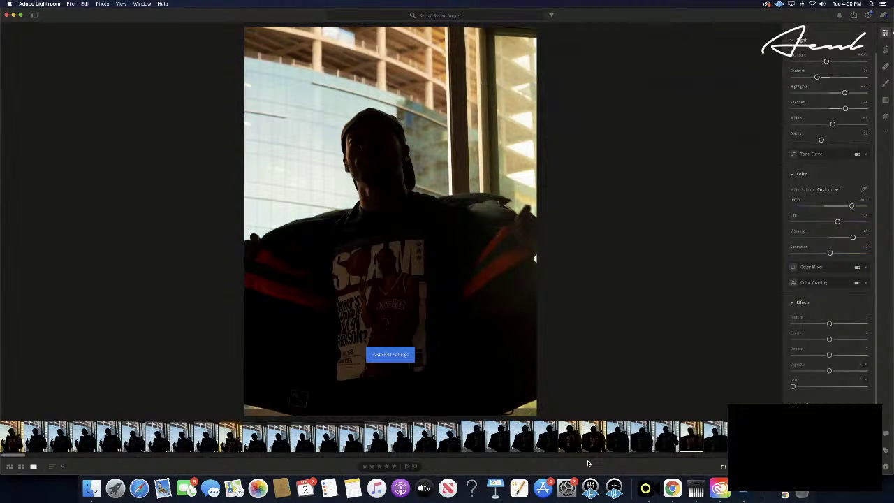
key("backslash")
key("backslash")
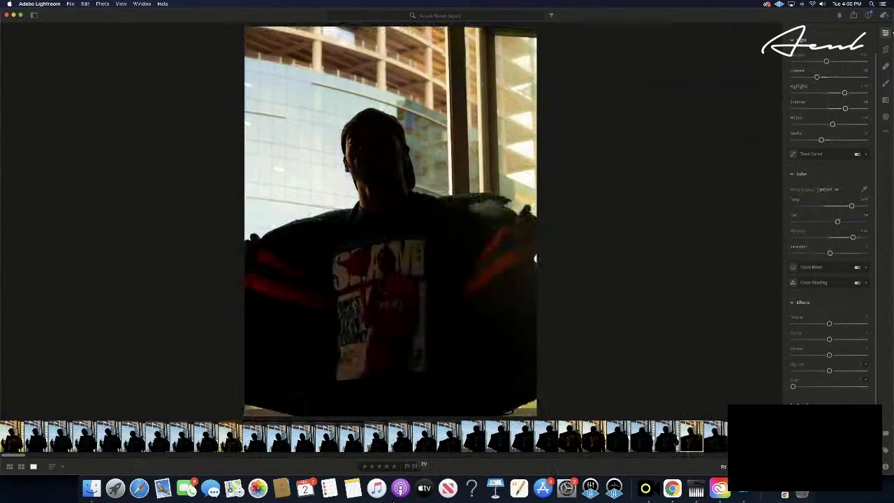
left_click(393, 466)
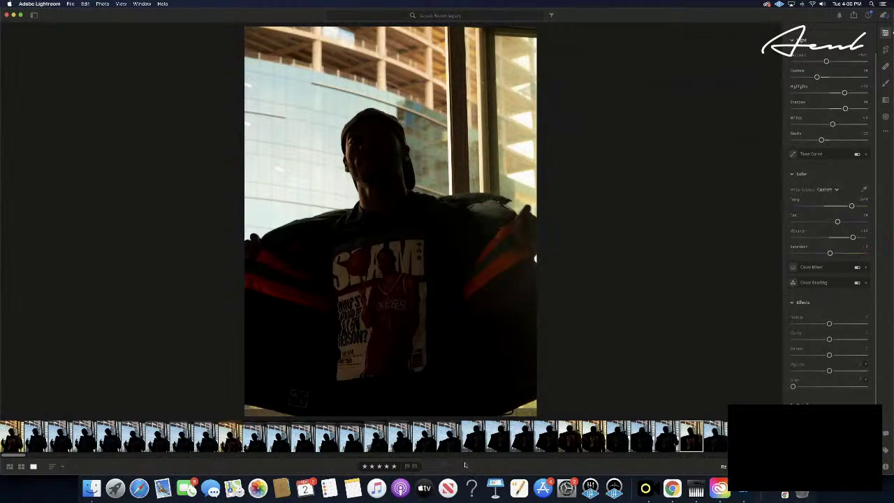
- Try the warm edits on the following frame, then reset that photo's edits
key("Right")
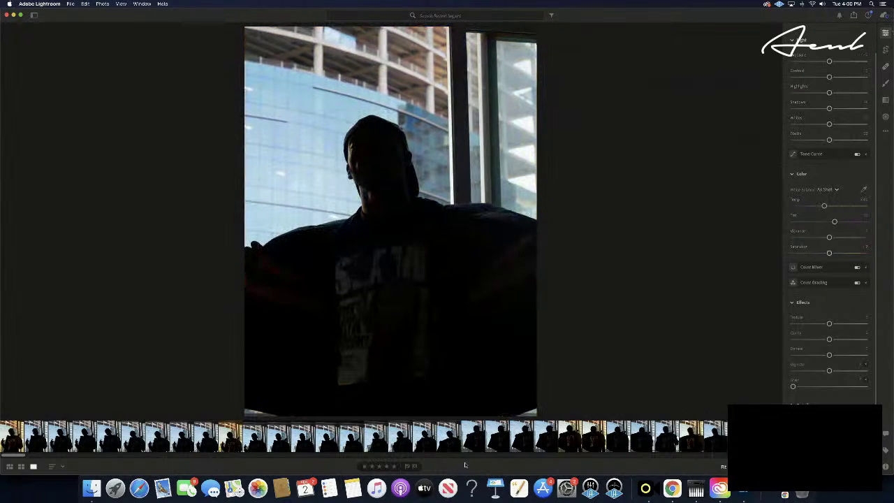
key("super+v")
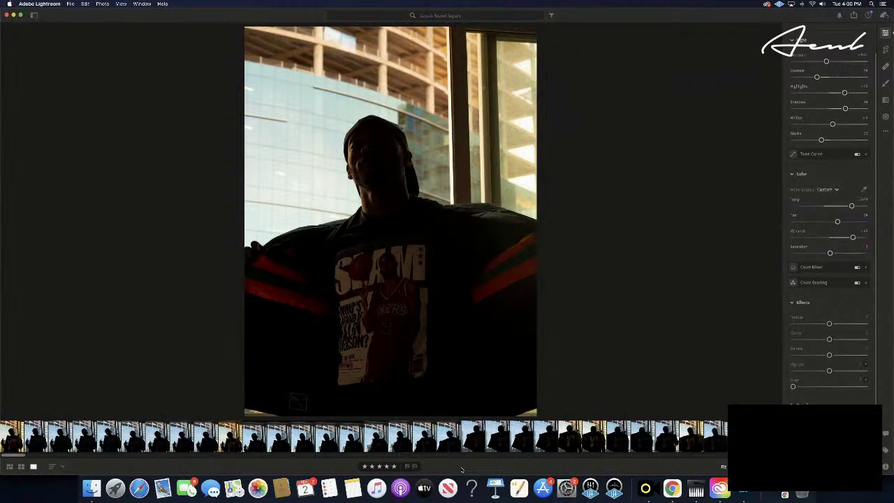
key("super+shift+r")
- Paste the warm edits onto another frame further along the sequence
key("Right")
key("Right")
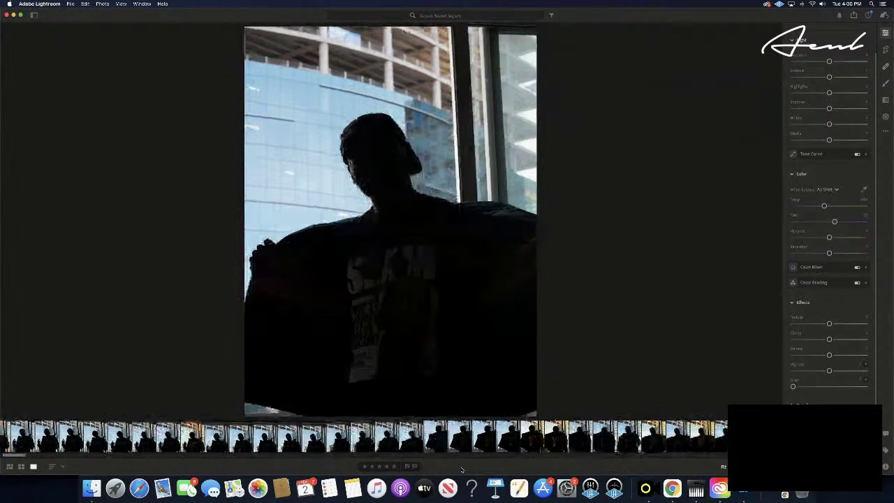
key("Right")
key("Right")
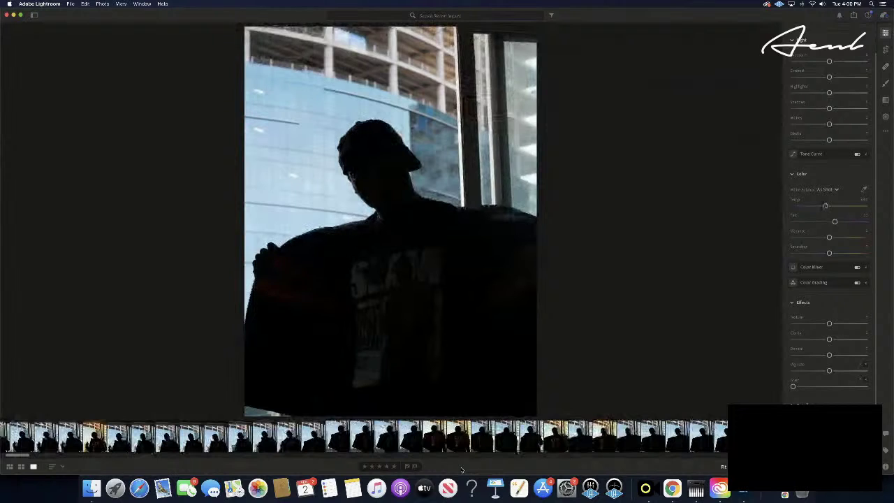
key("Right")
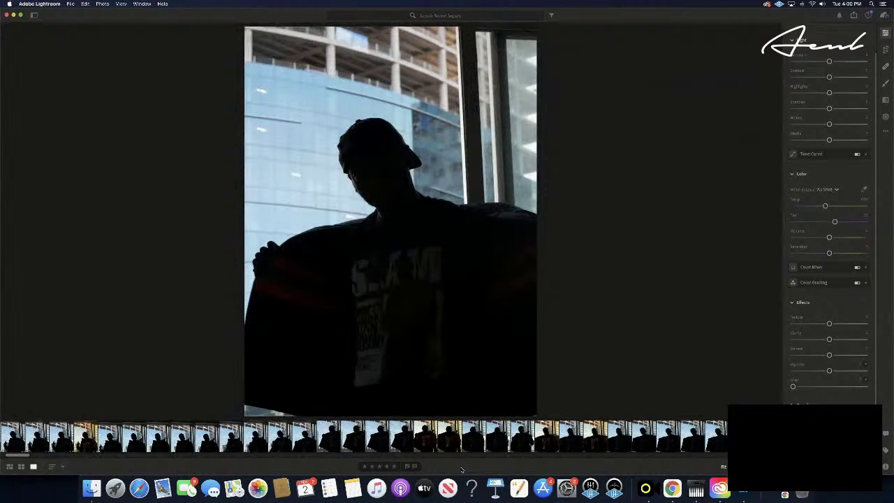
key("super+v")
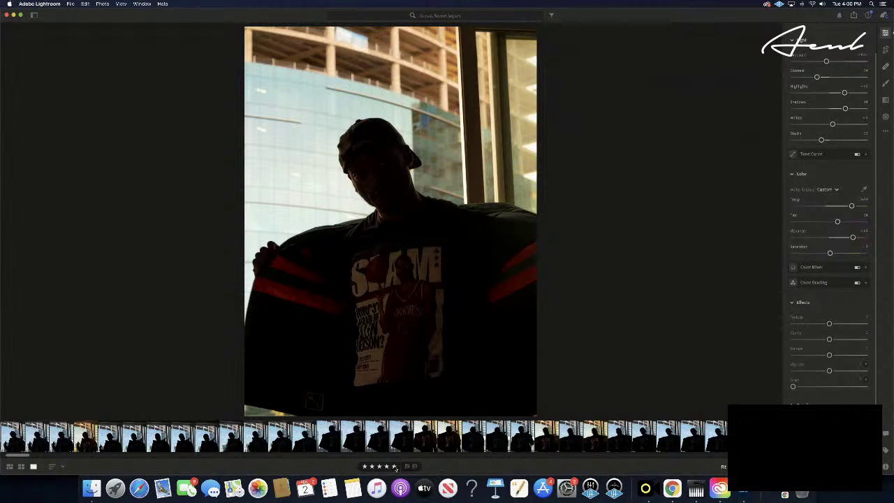
- Paste the warm edits onto the jacket-spread frame later in the burst
key("Right")
key("Right")
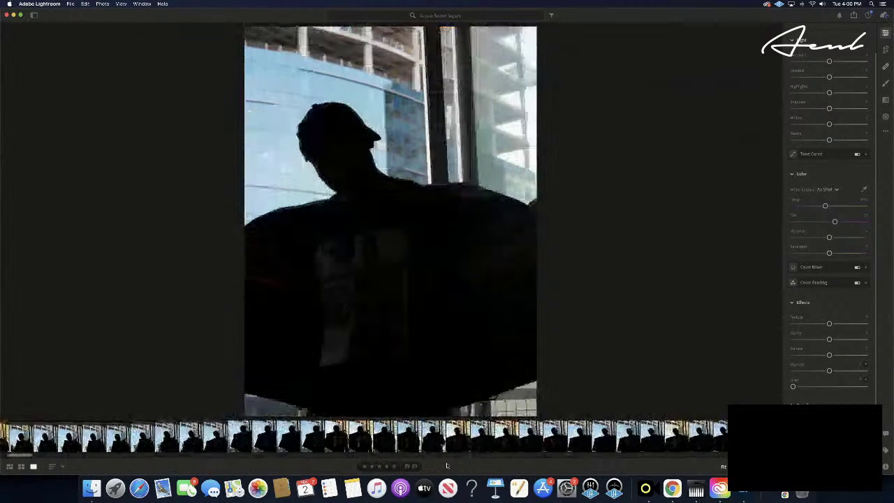
key("Right")
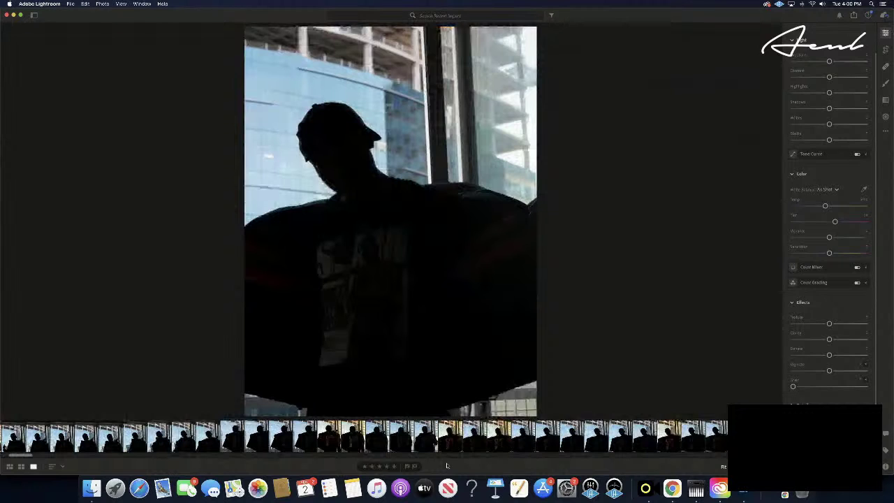
key("Right")
key("Right")
key("Right")
key("Right")
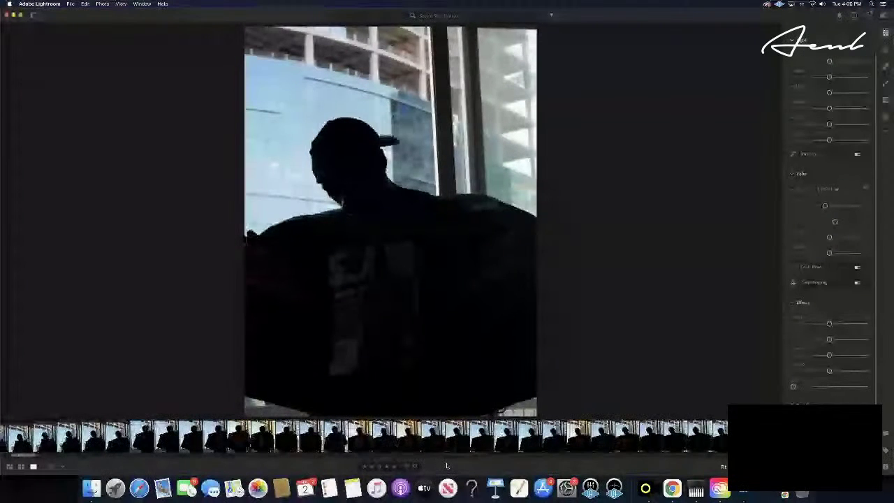
key("Right")
key("Right")
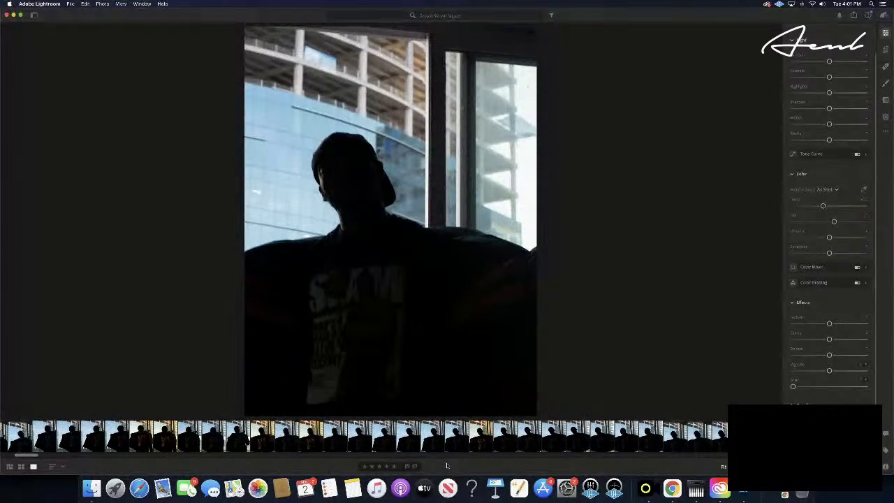
key("Right")
key("Right")
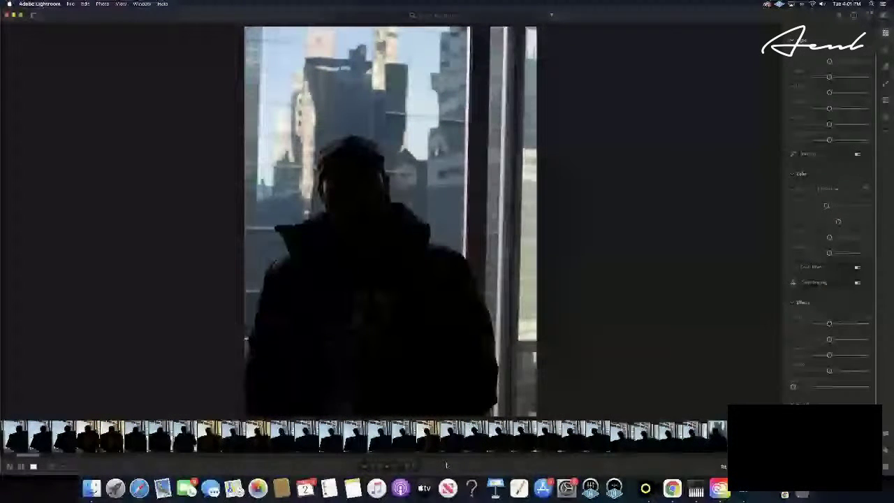
key("Right")
key("Right")
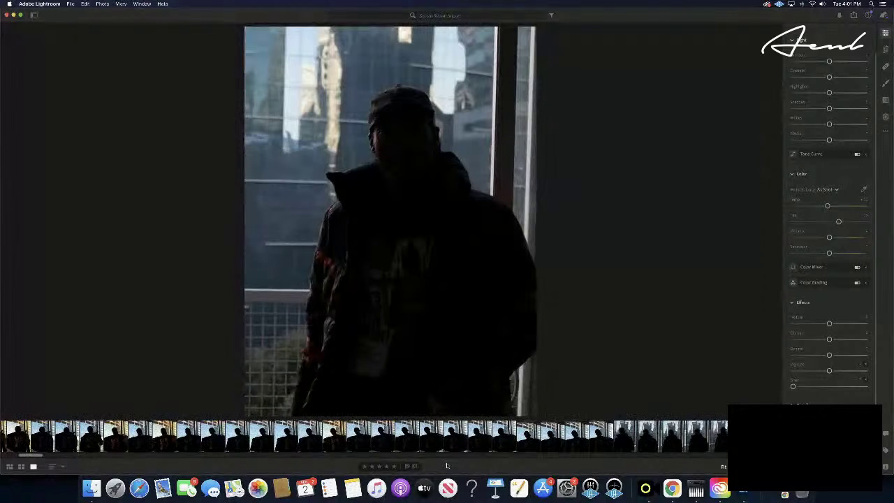
key("Right")
key("Right")
key("Right")
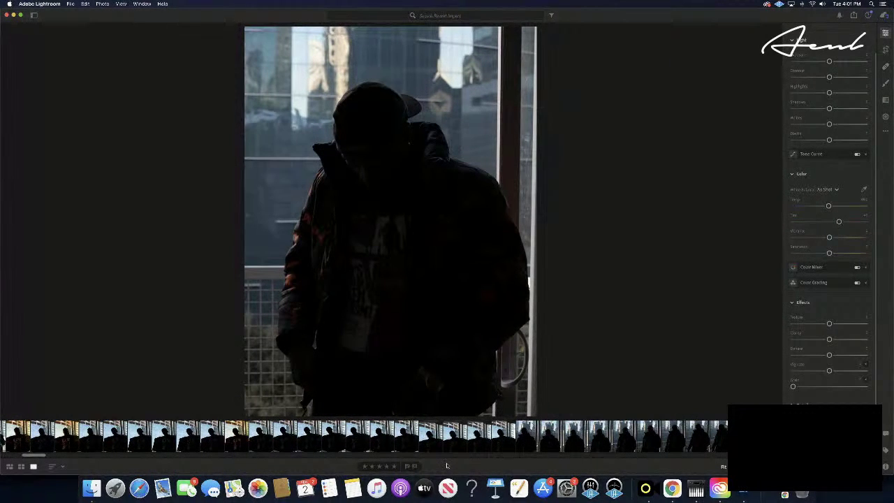
key("Right")
key("Right")
key("Right")
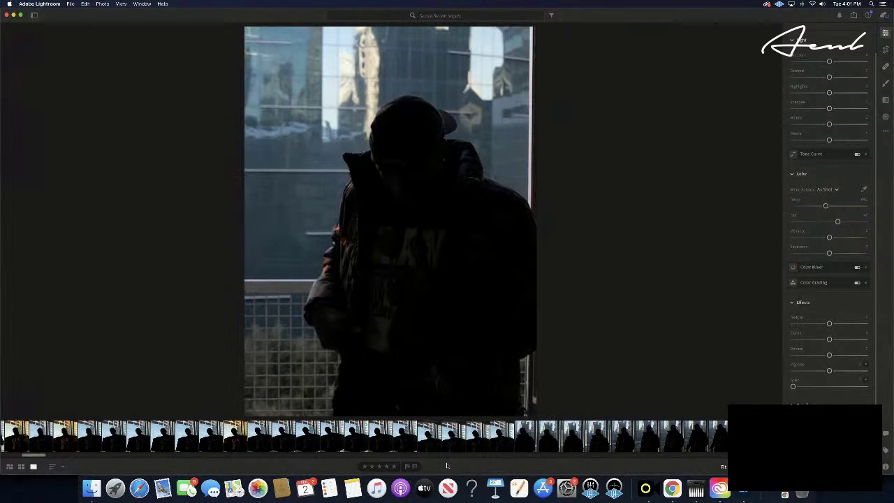
key("Right")
key("Right")
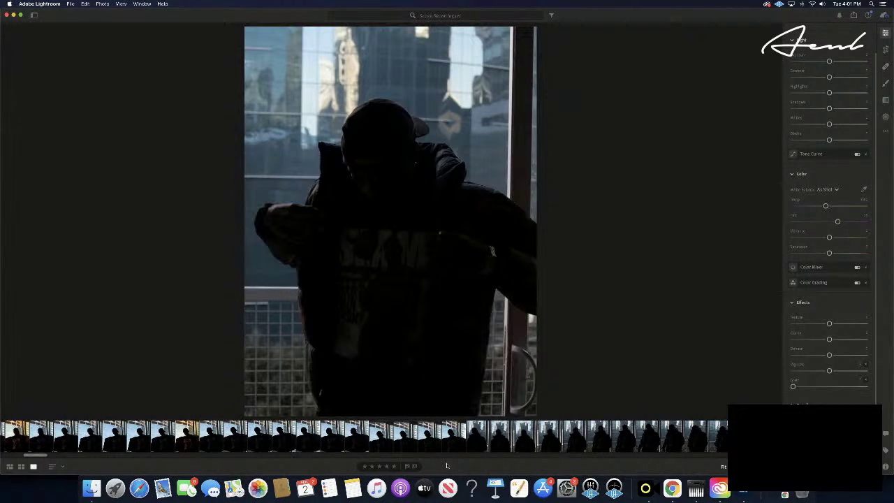
key("Right")
key("Right")
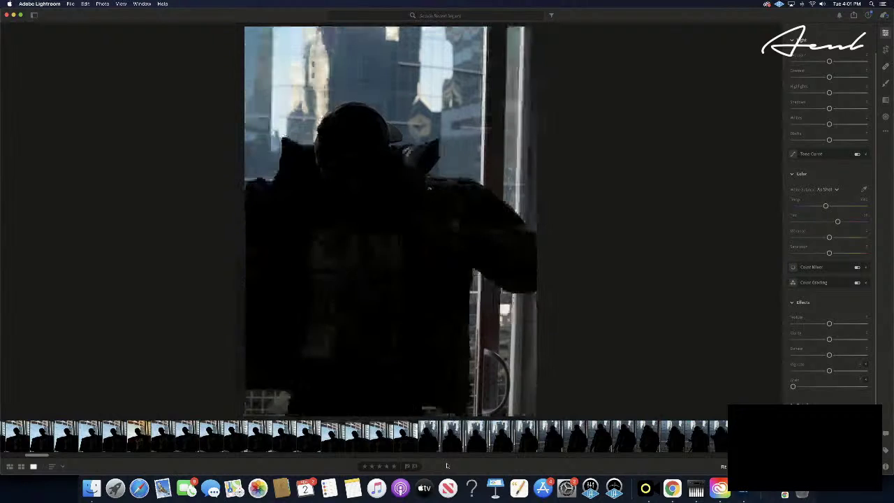
key("Right")
key("Right")
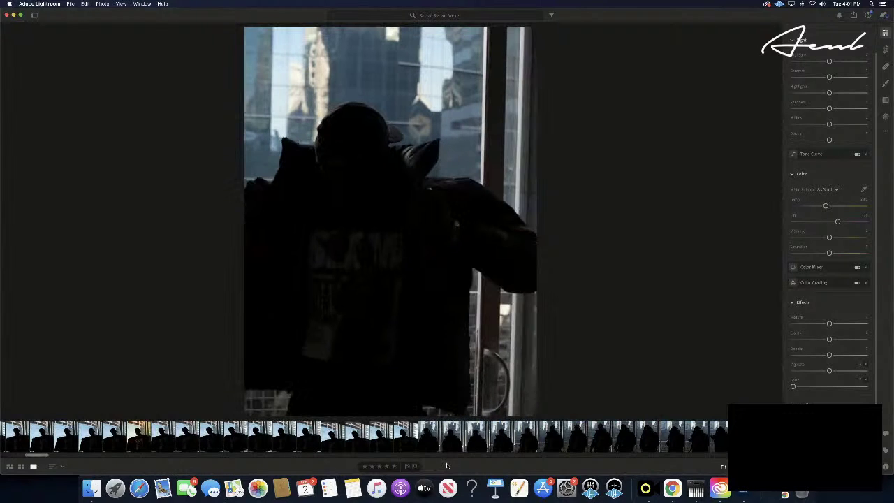
key("Right")
key("Right")
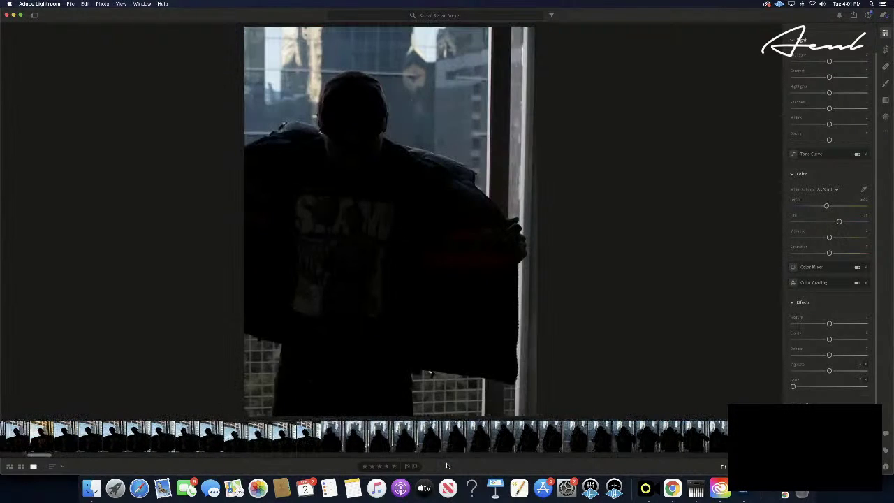
key("Right")
key("Right")
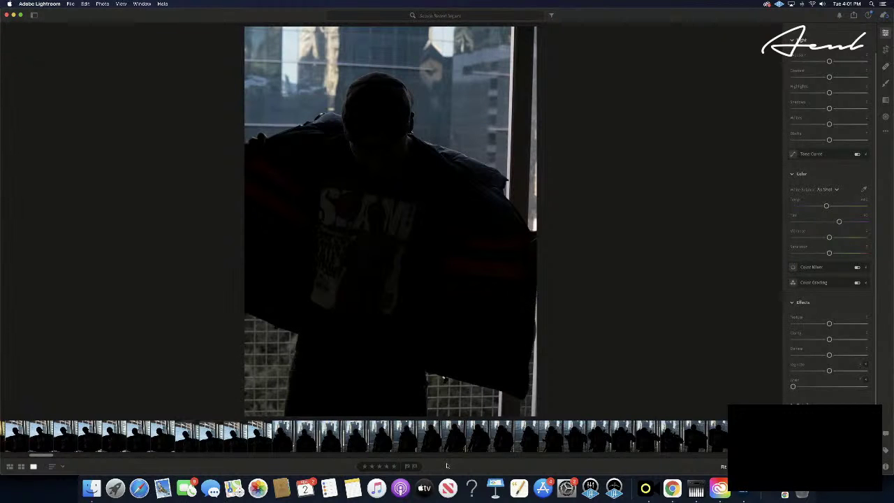
key("super+v")
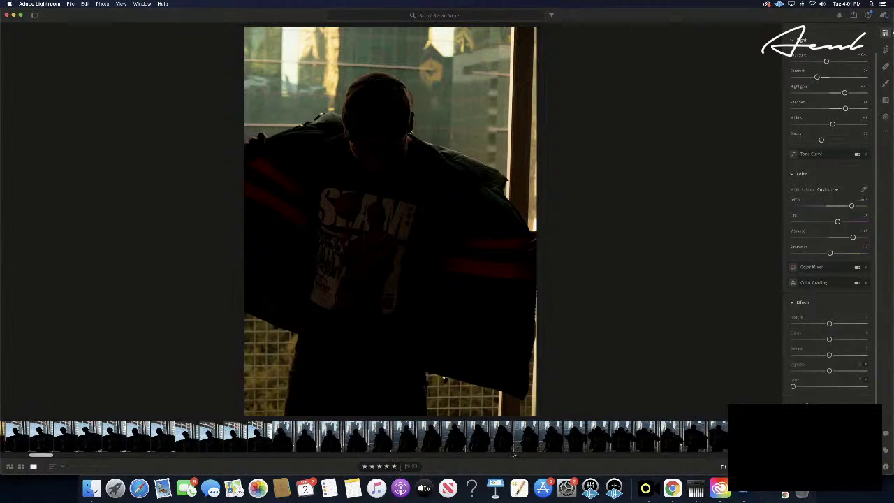
- Cool the white balance toward blue and shift the tint toward cyan
mouse_move(798, 220)
left_click_drag(852, 206, 807, 208)
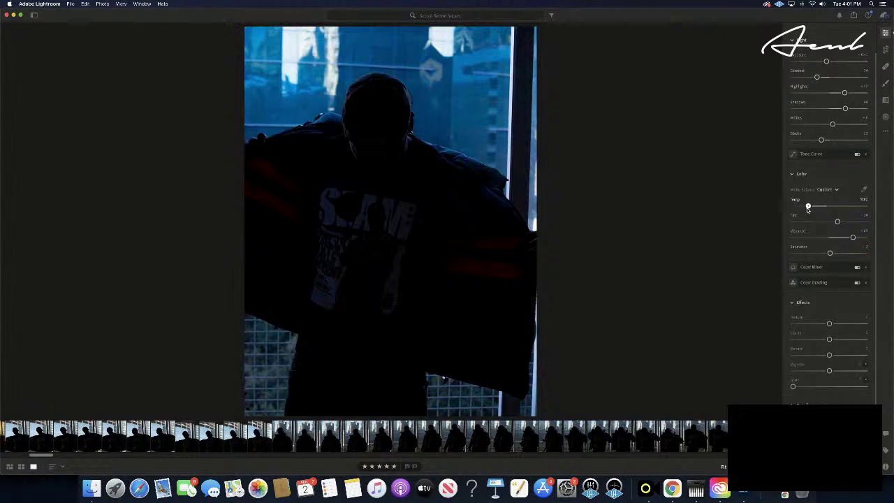
left_click_drag(808, 208, 818, 207)
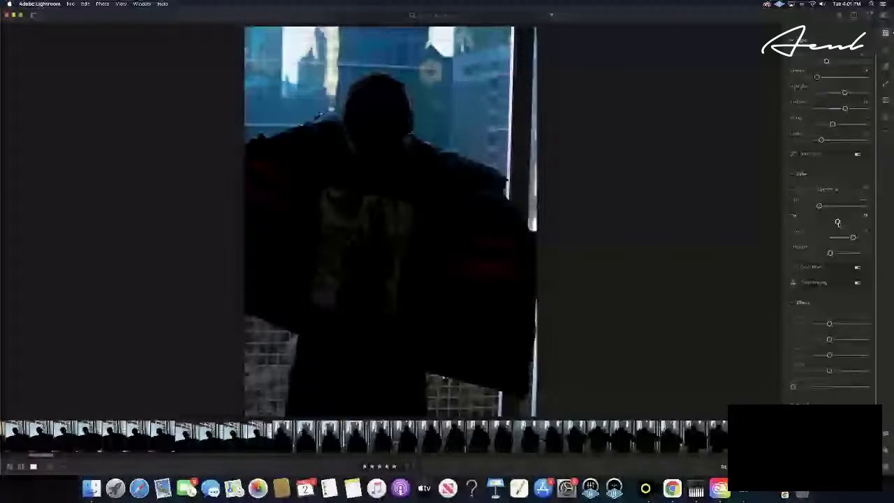
left_click_drag(837, 222, 804, 223)
left_click_drag(817, 223, 825, 223)
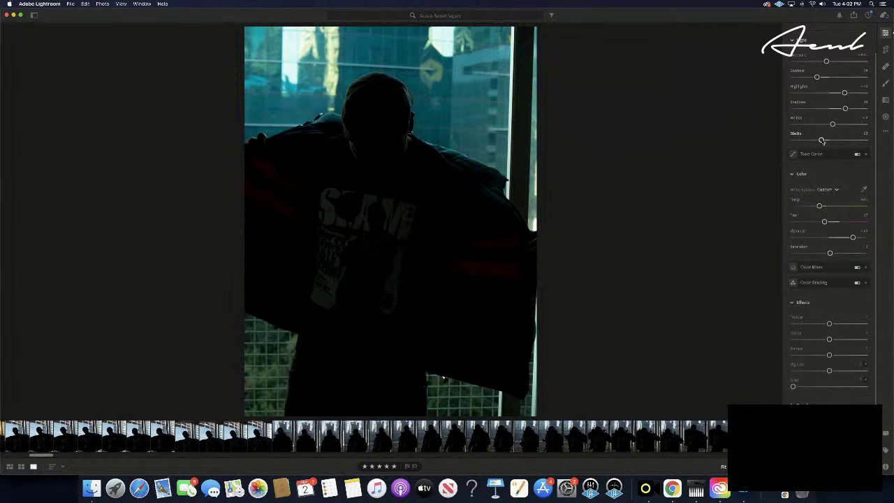
- Lift the Blacks and Shadows slightly, then compare against an unedited frame
left_click_drag(822, 141, 823, 141)
left_click_drag(823, 141, 821, 140)
left_click_drag(844, 109, 852, 109)
key("Right")
key("Right")
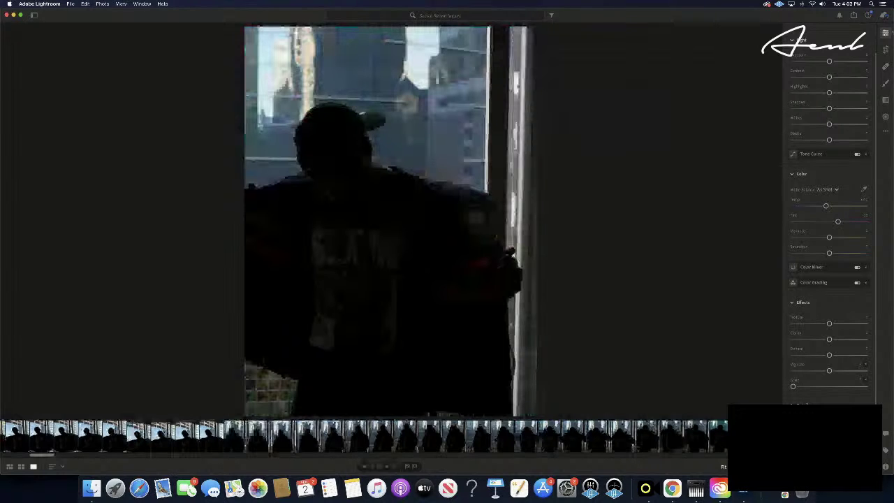
key("Right")
key("Right")
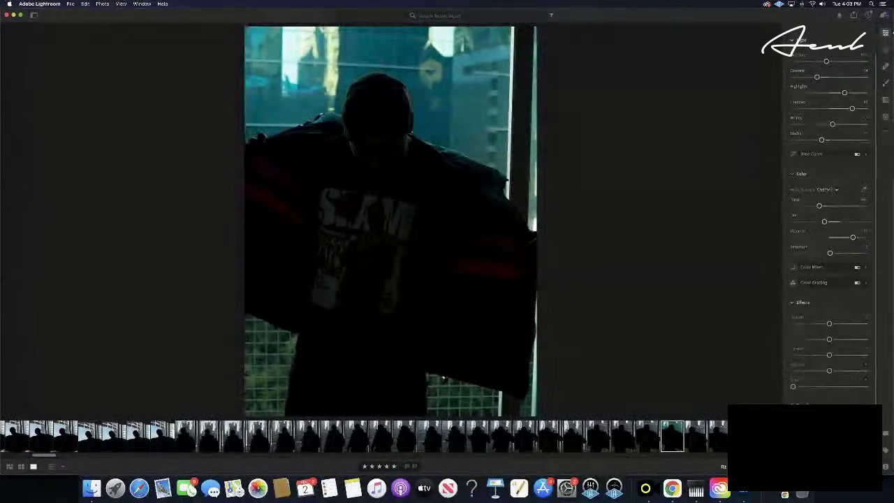
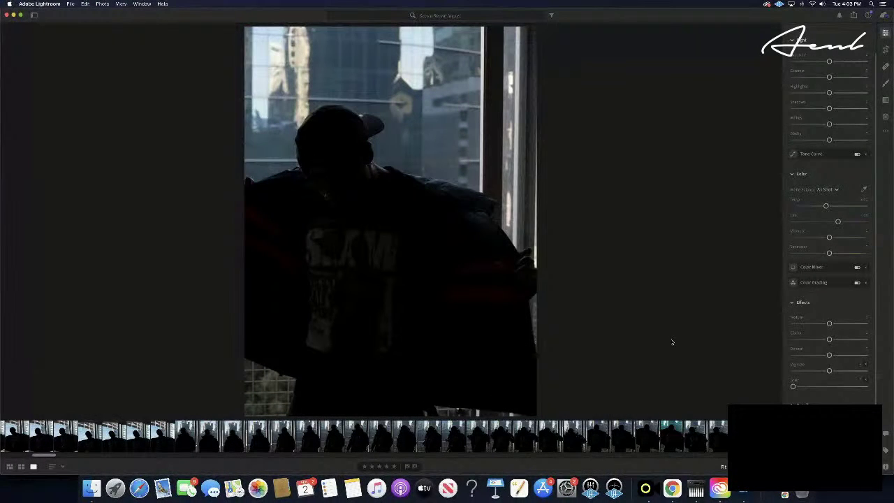
- Paste the copied teal edit settings onto the current window portrait
key("super+v")
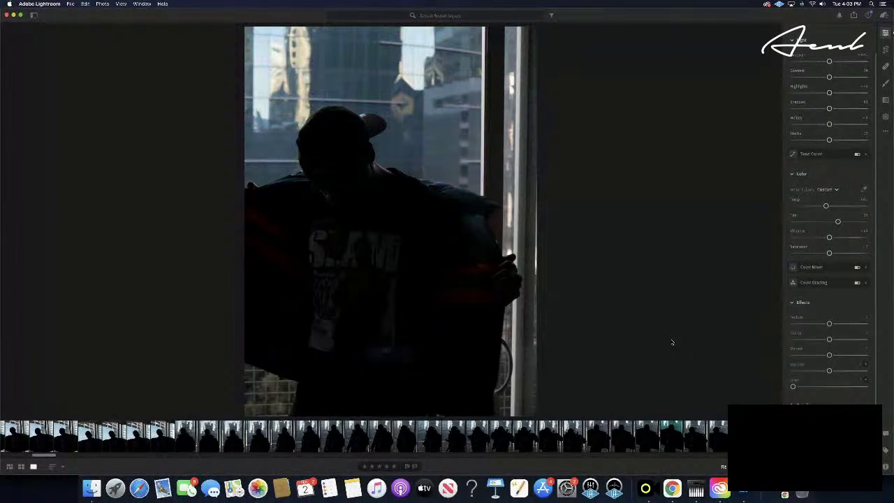
key("super+v")
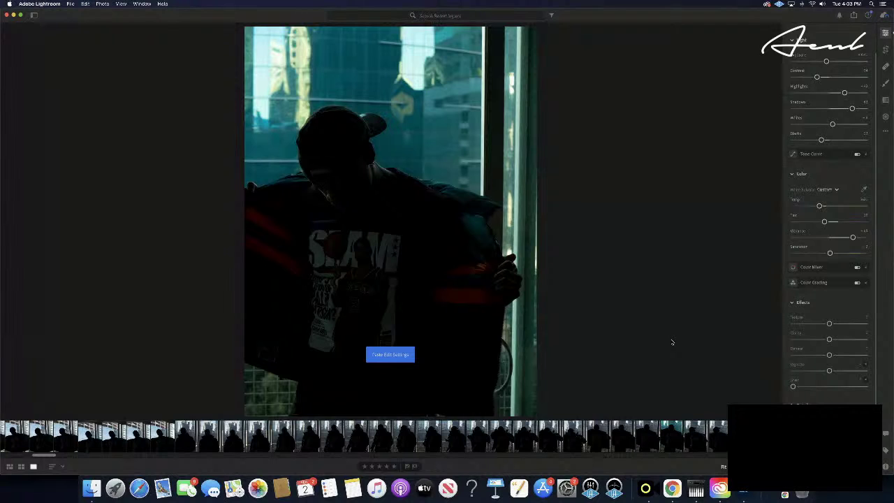
key("super+v")
- Pick a frame in the filmstrip and give it a five-star rating
left_click(671, 436)
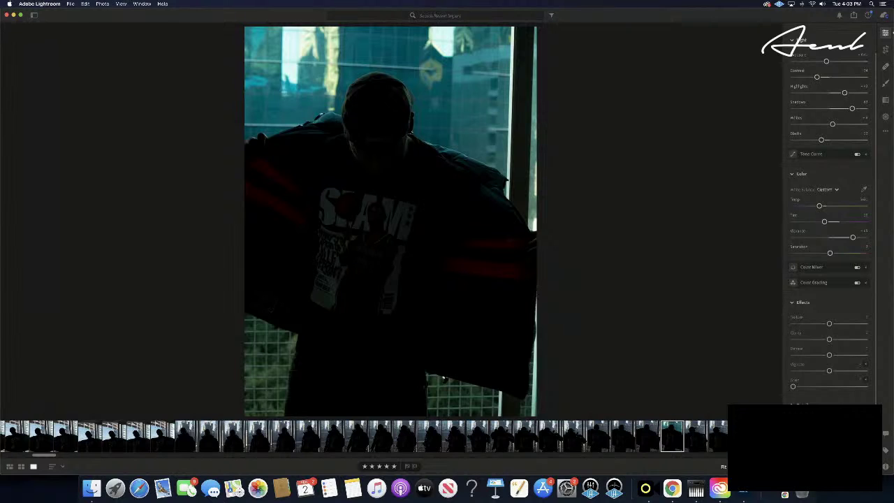
left_click(740, 436)
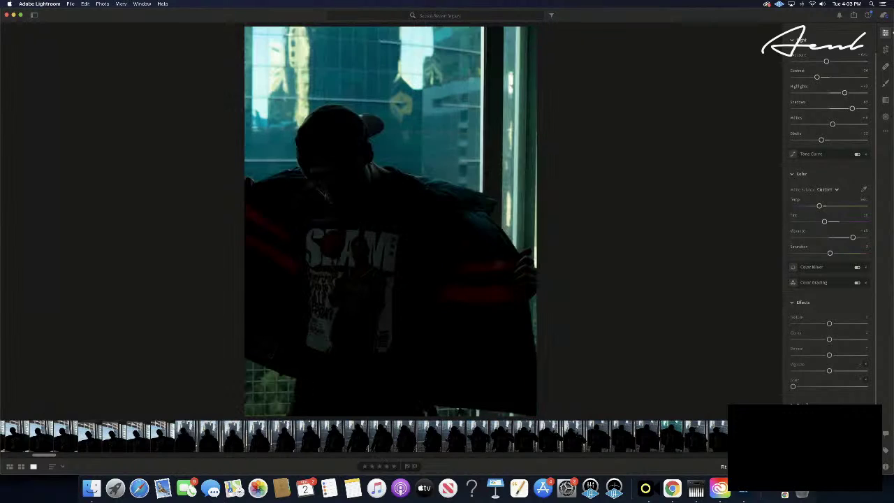
left_click(395, 467)
- Step forward to the arms-crossed frame and paste the teal edit onto it
key("Right")
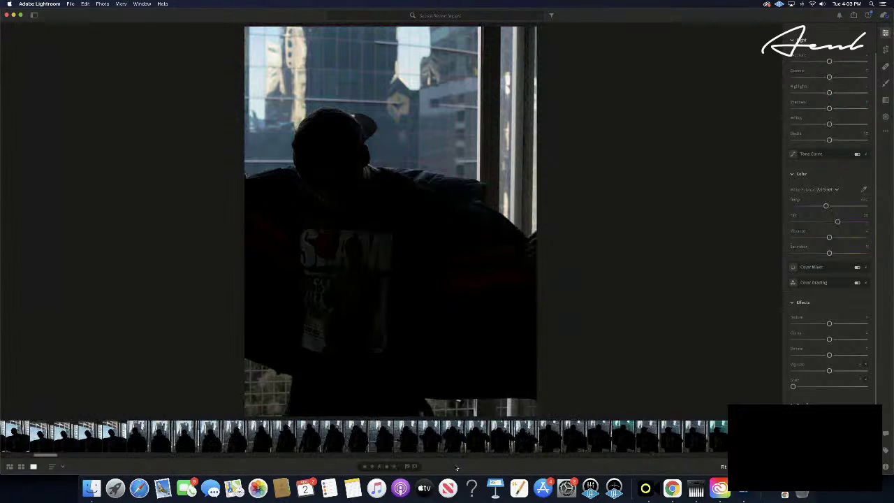
key("Right")
key("Right")
key("Right")
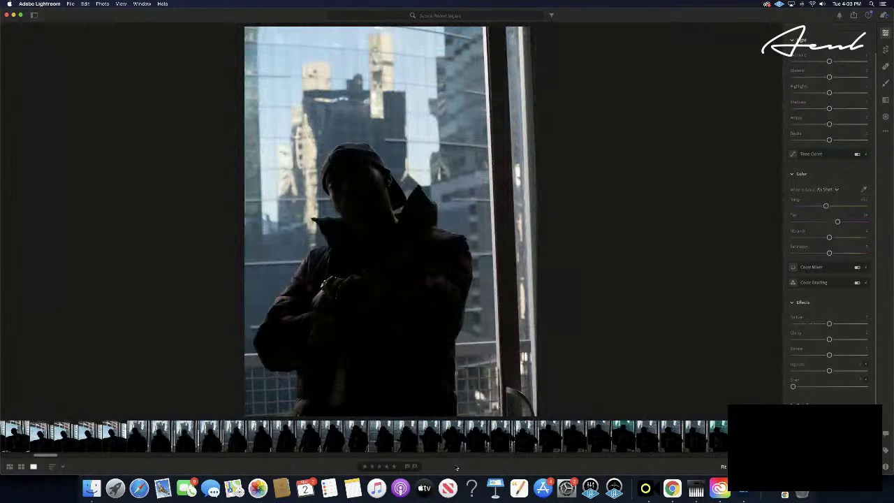
key("Right")
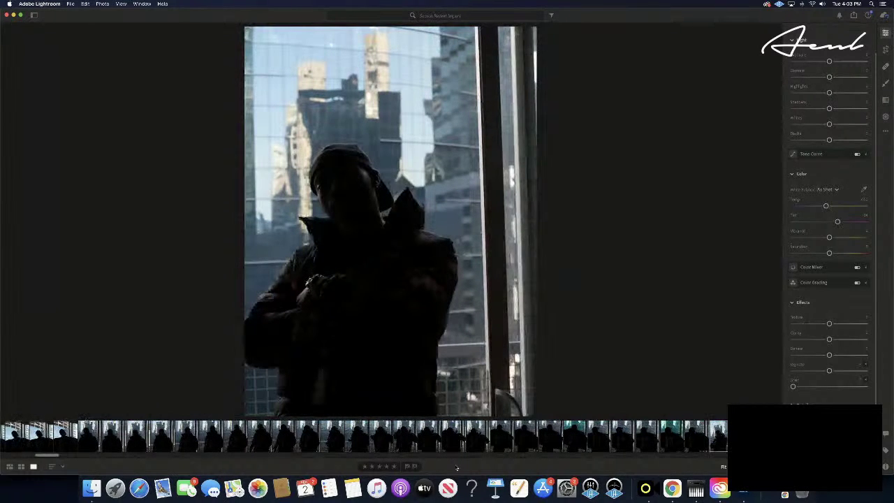
key("Right")
key("Right")
key("Right")
key("Right")
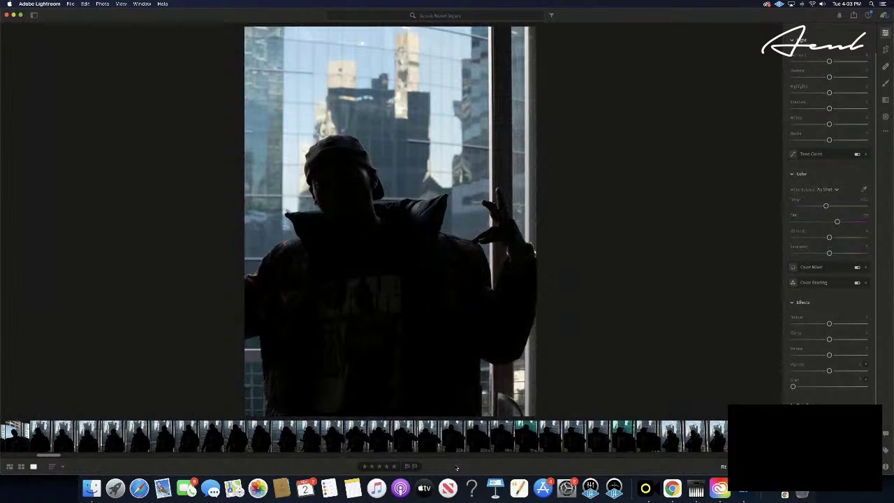
key("Right")
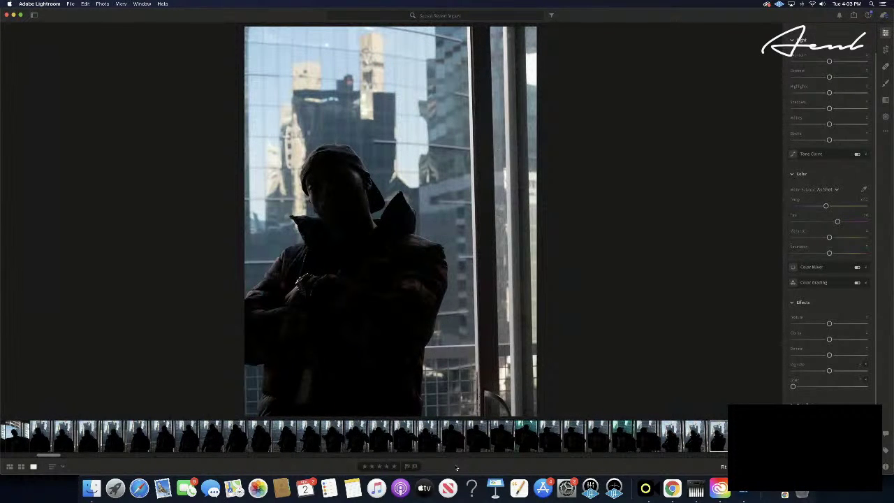
key("super+v")
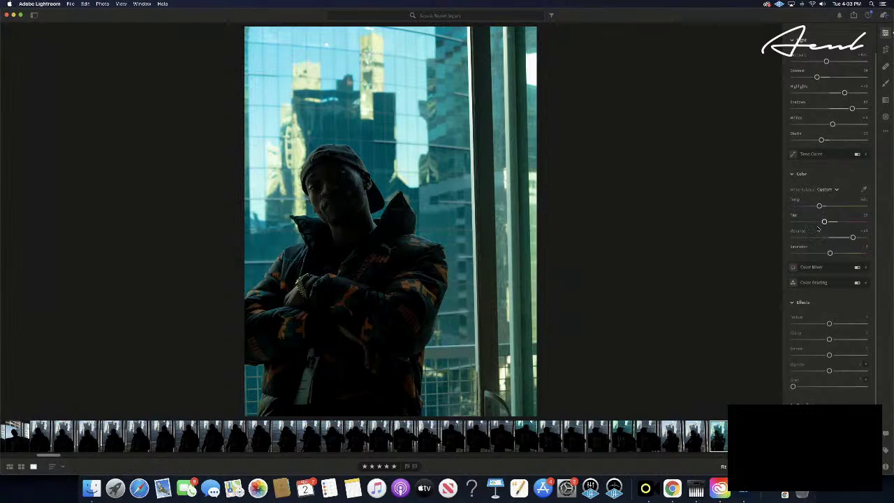
- Tilt the arms-crossed portrait slightly so the window frame runs vertical
left_click(885, 49)
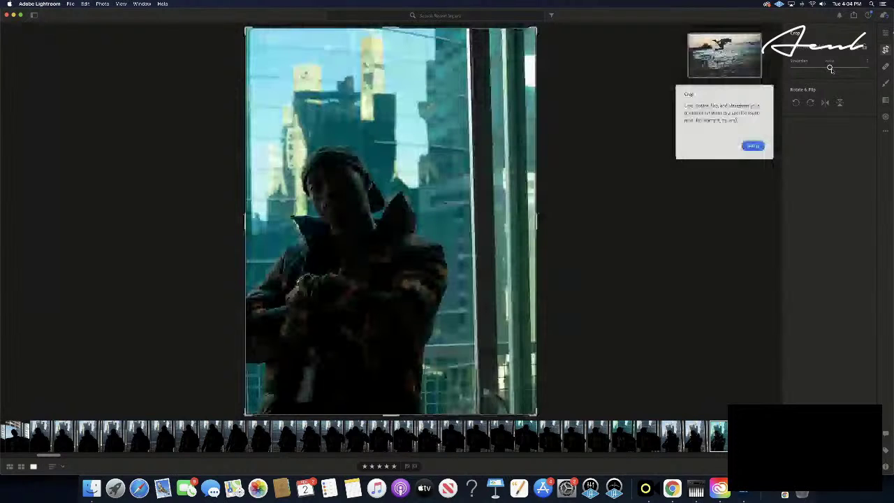
left_click_drag(830, 68, 831, 68)
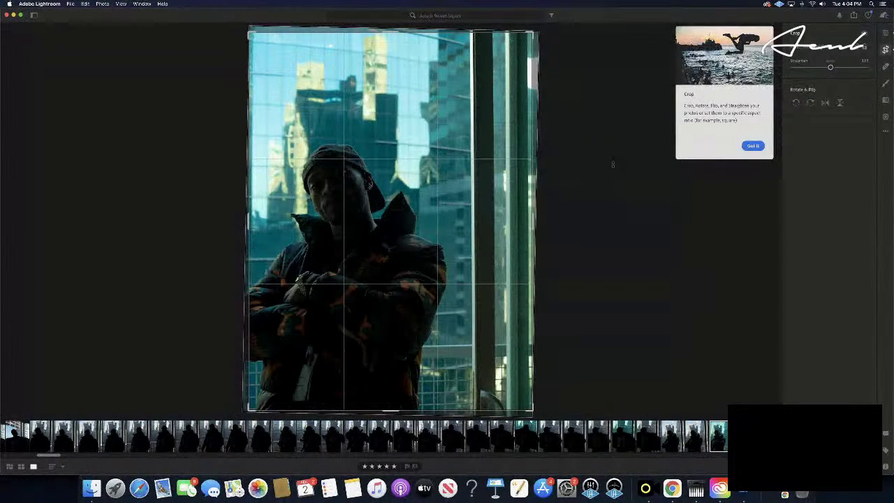
key("e")
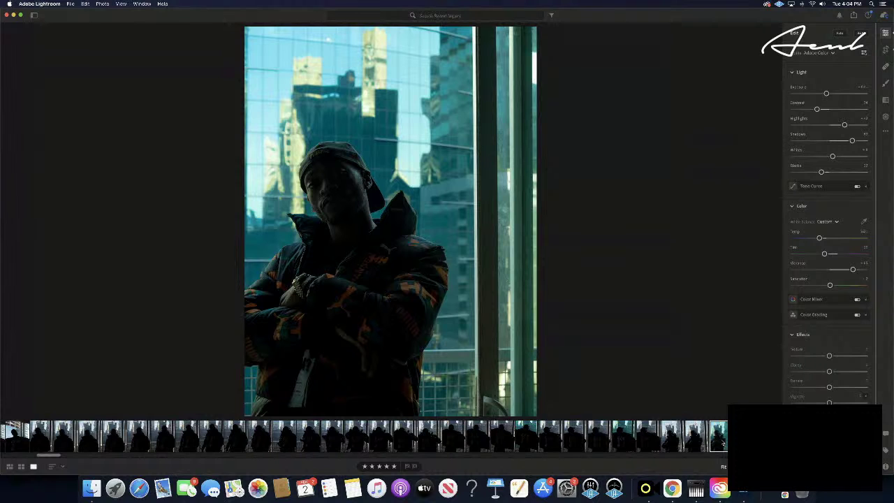
- Advance to the man leaning on the window rail and paste the teal edit onto it
key("Right")
key("Right")
key("Right")
key("Right")
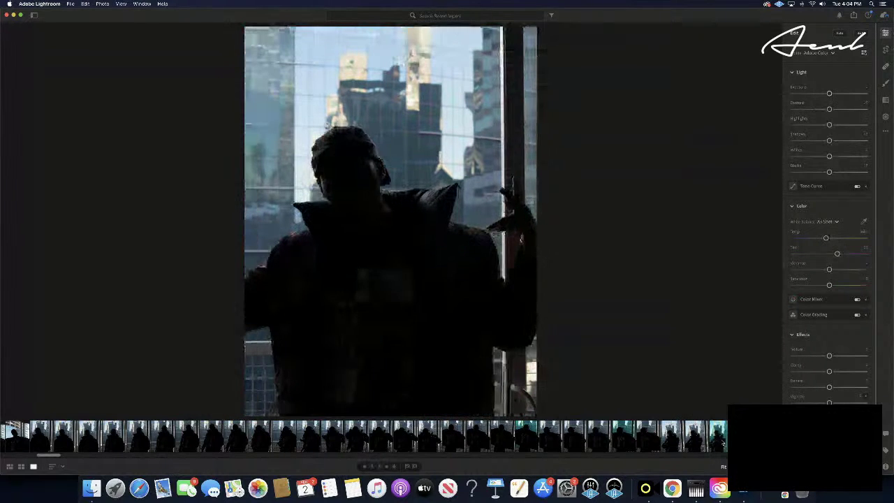
key("Right")
key("Right")
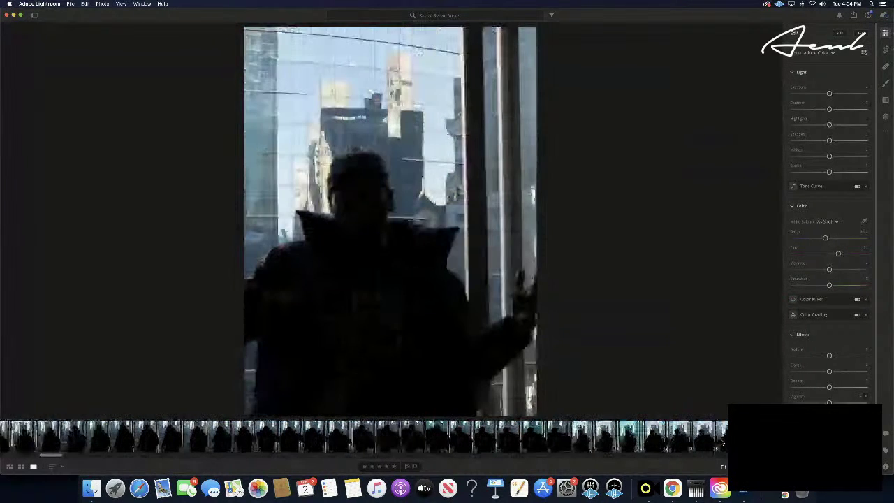
key("Right")
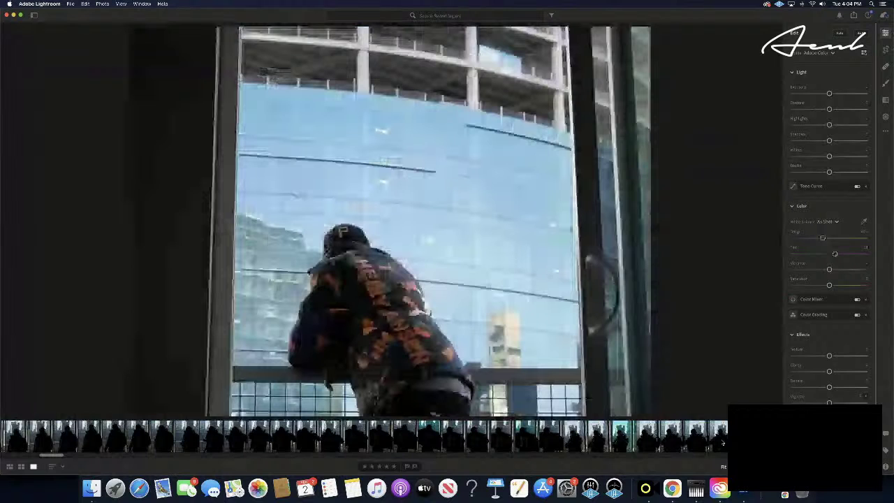
key("Right")
key("Right")
key("Right")
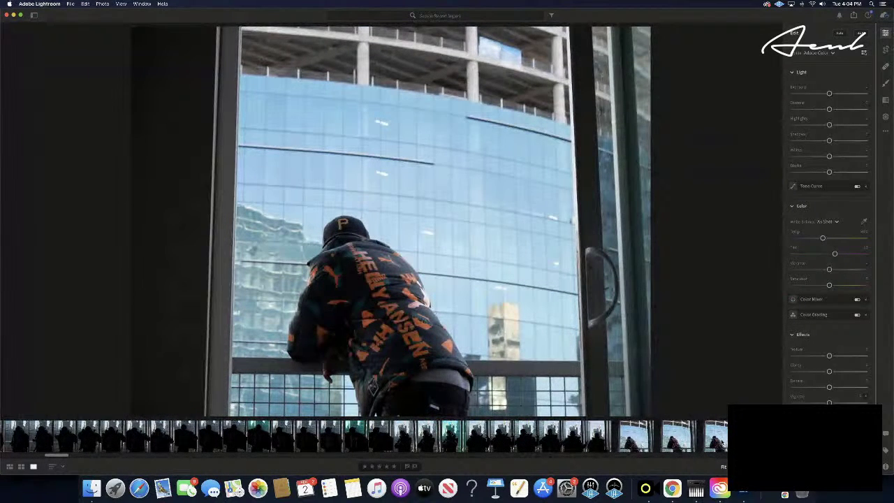
key("Right")
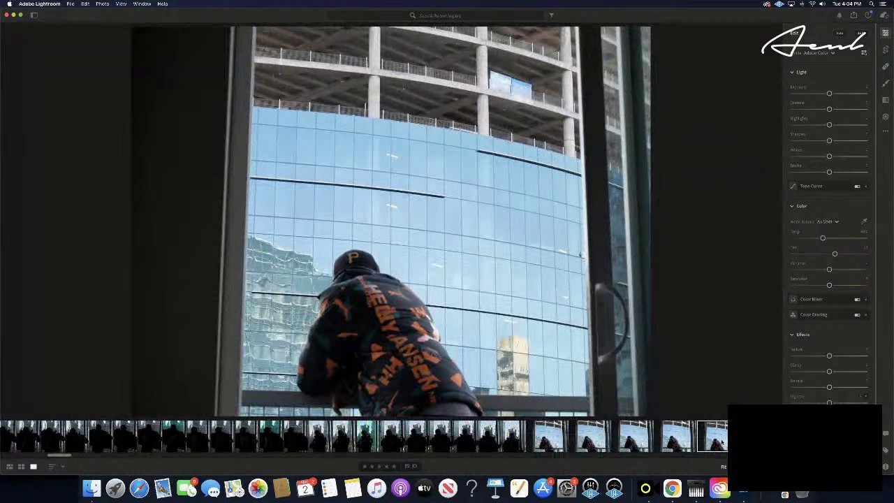
key("Right")
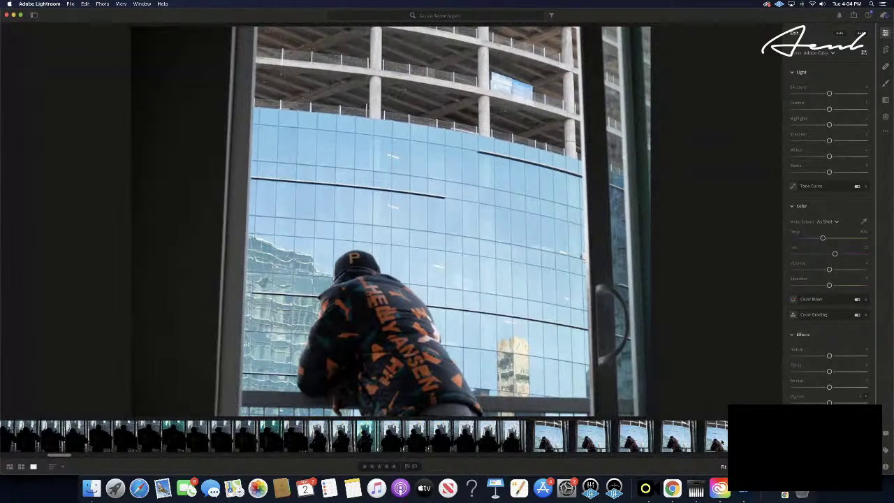
key("Right")
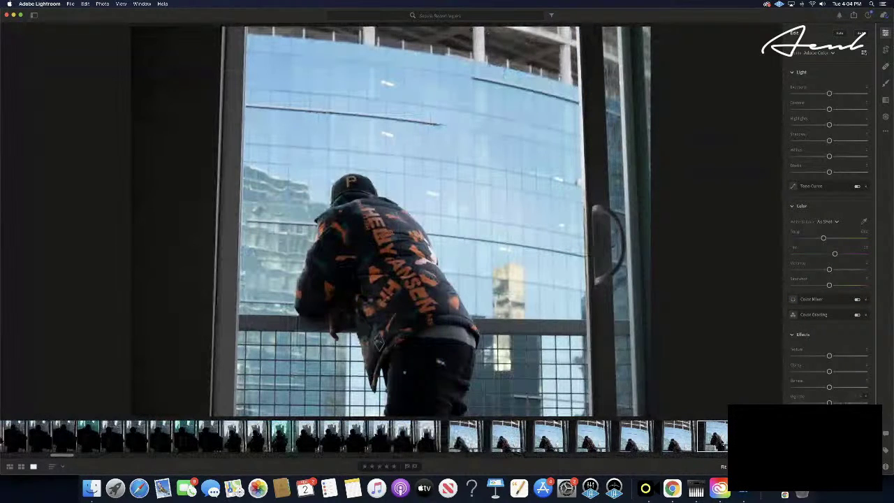
key("Right")
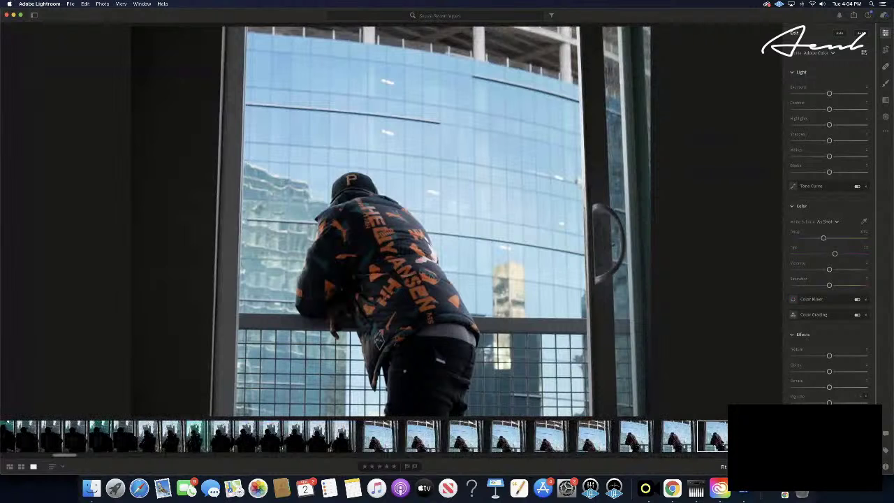
key("Right")
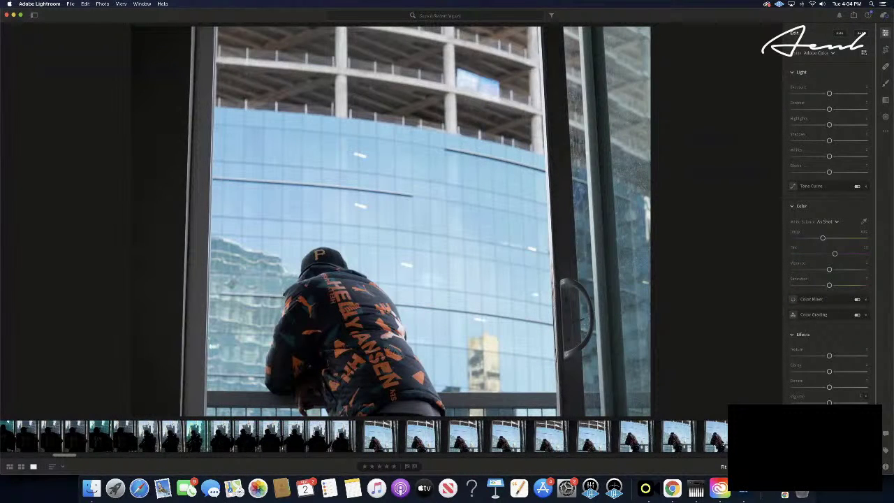
key("Right")
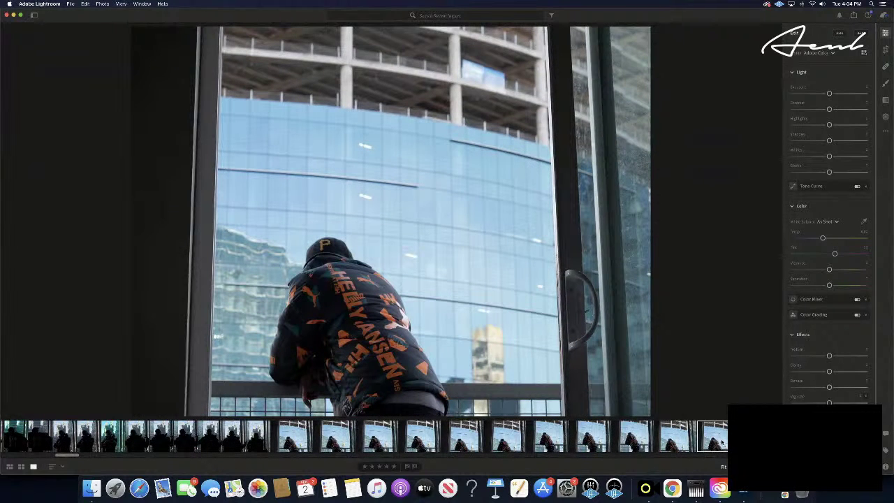
key("super+v")
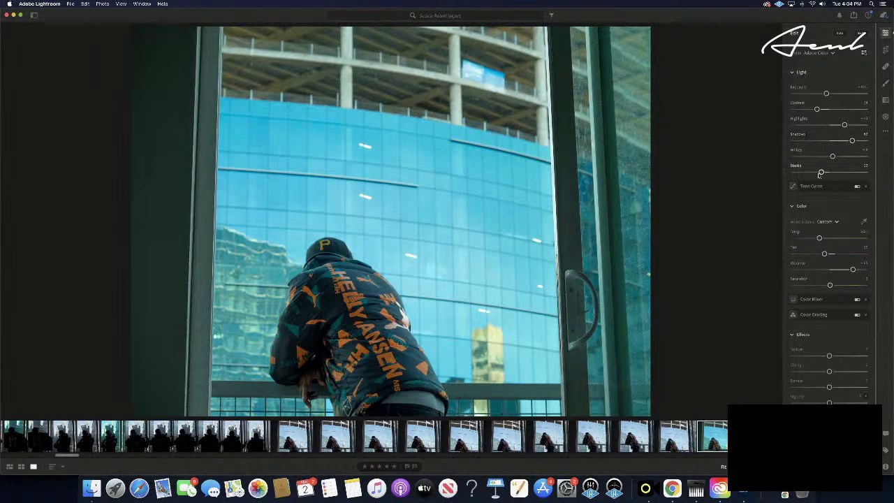
- Deepen Blacks, adjust Shadows, drop Contrast to -100 and nudge Exposure on the railing shot
left_click_drag(821, 172, 781, 178)
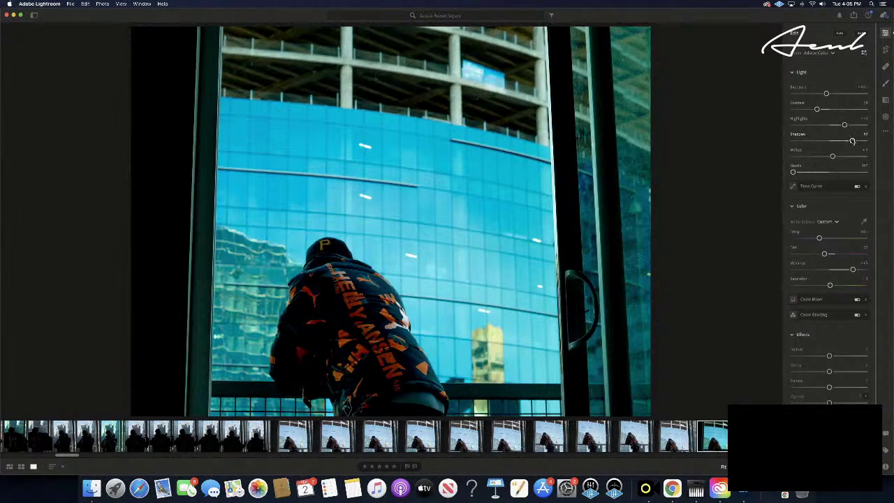
left_click_drag(851, 140, 892, 132)
mouse_move(817, 109)
left_mouse_down()
mouse_move(792, 110)
mouse_move(848, 109)
mouse_move(793, 114)
mouse_move(825, 94)
left_mouse_up()
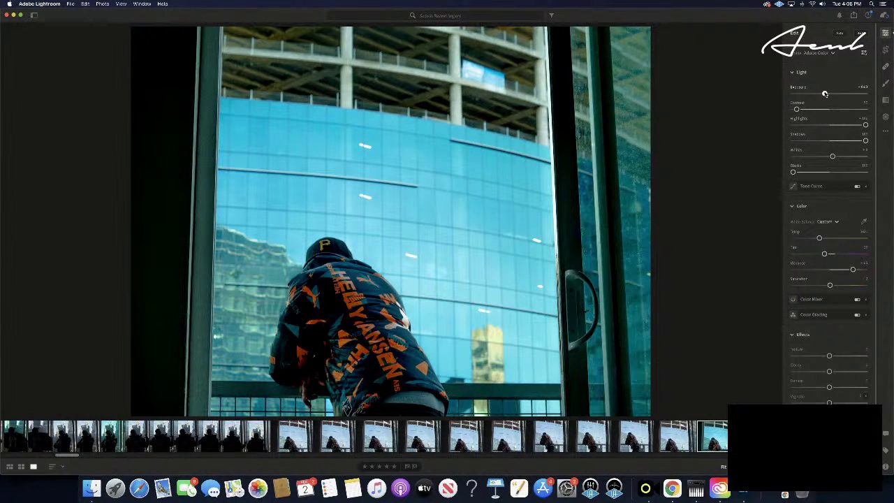
left_click_drag(825, 93, 825, 94)
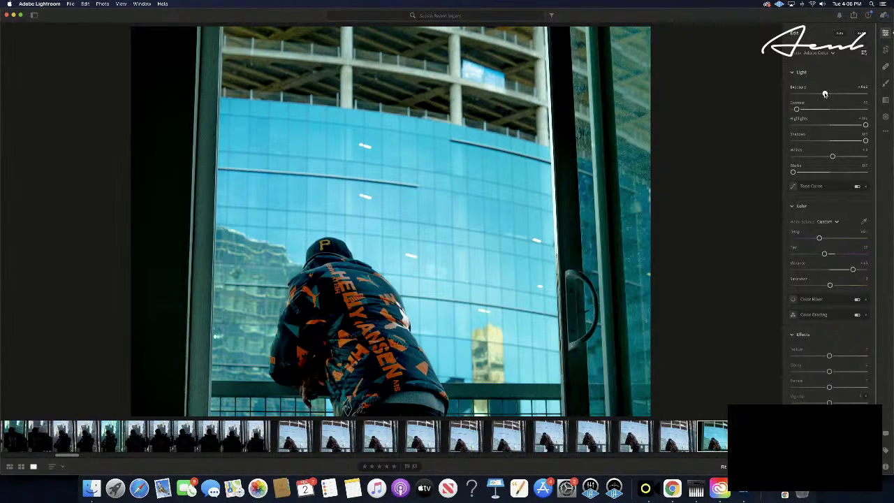
left_click_drag(825, 94, 824, 94)
left_click(394, 466)
key("Right")
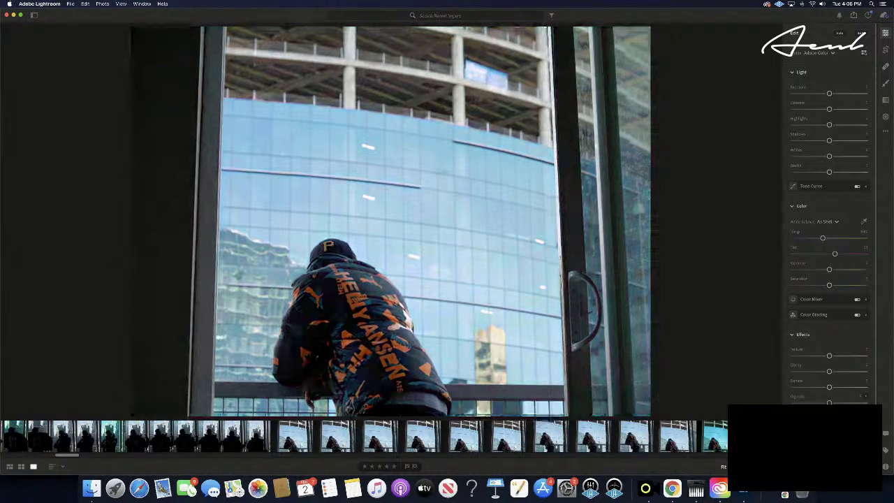
key("Right")
key("Right")
key("Right")
key("Right")
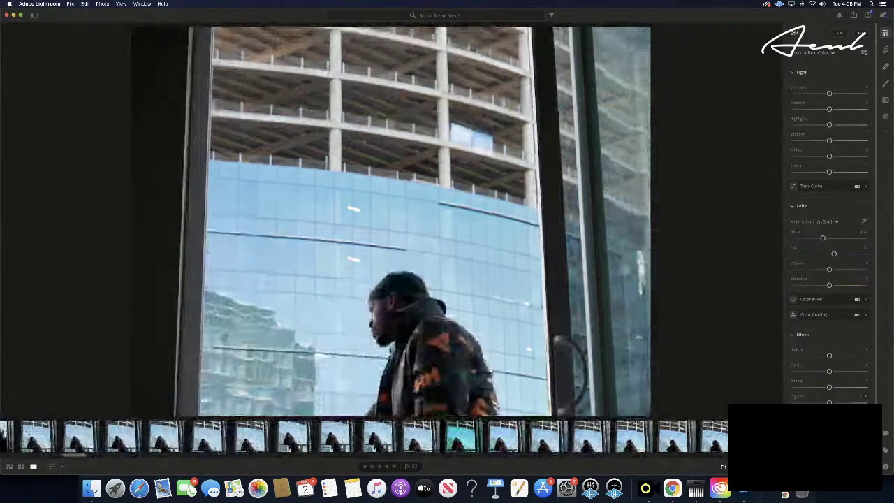
key("Right")
key("Right")
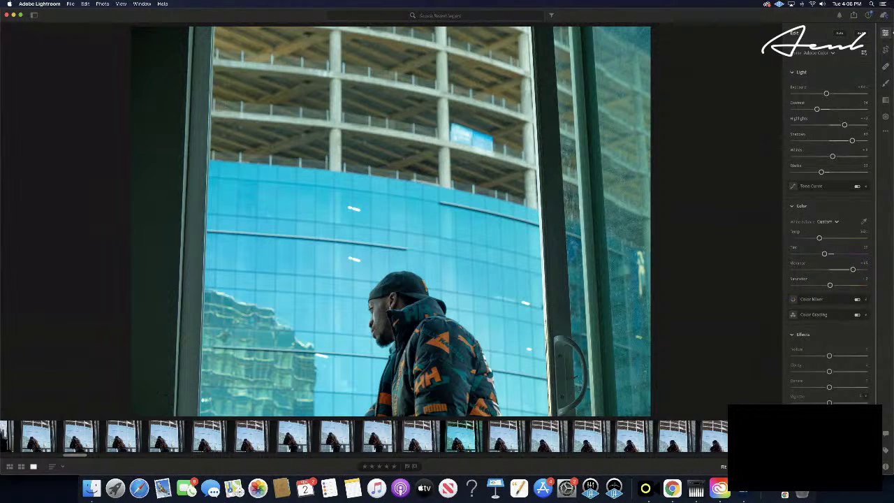
- Deepen Blacks, lower Contrast, and rework Highlights before raising them strongly
left_click_drag(821, 172, 801, 173)
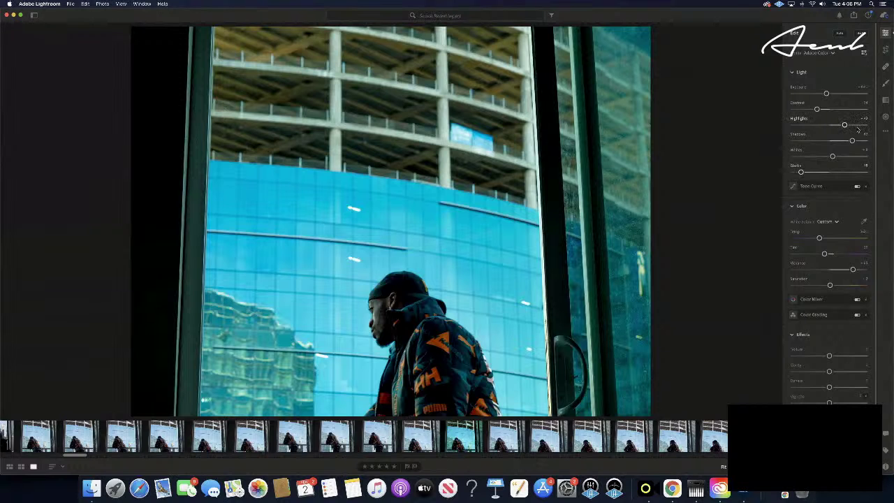
left_click_drag(816, 110, 792, 109)
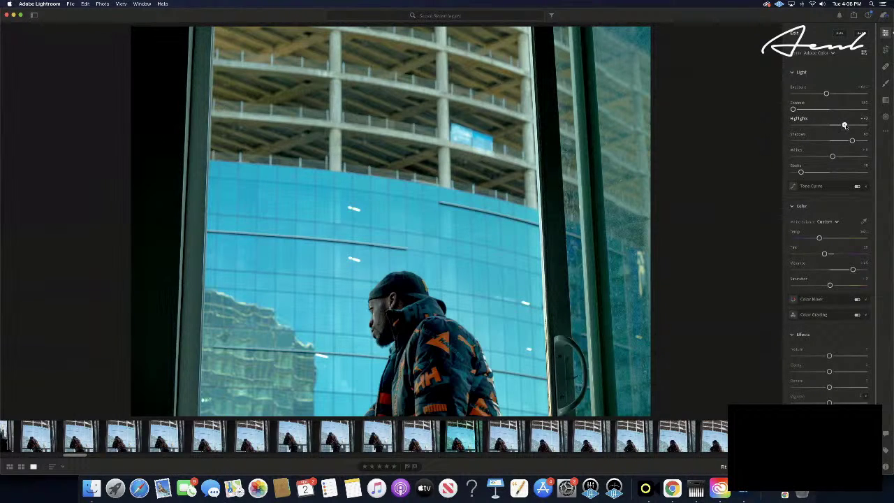
left_click_drag(844, 125, 860, 125)
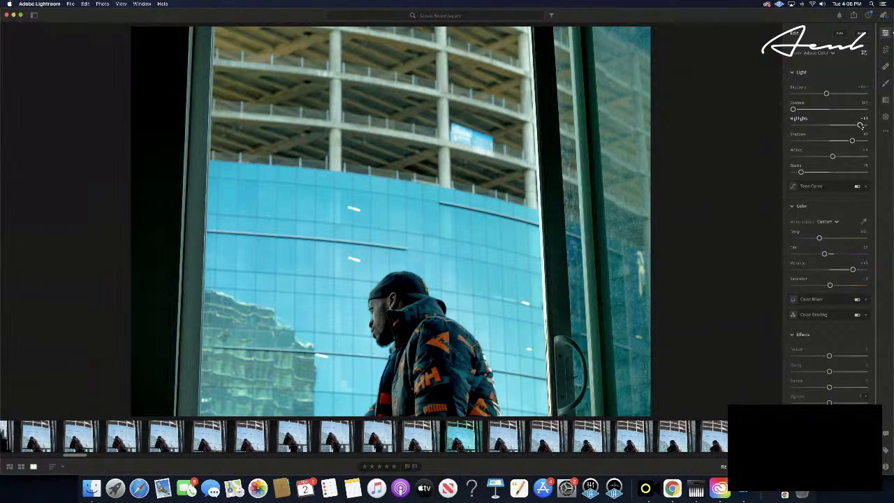
left_click_drag(861, 126, 807, 125)
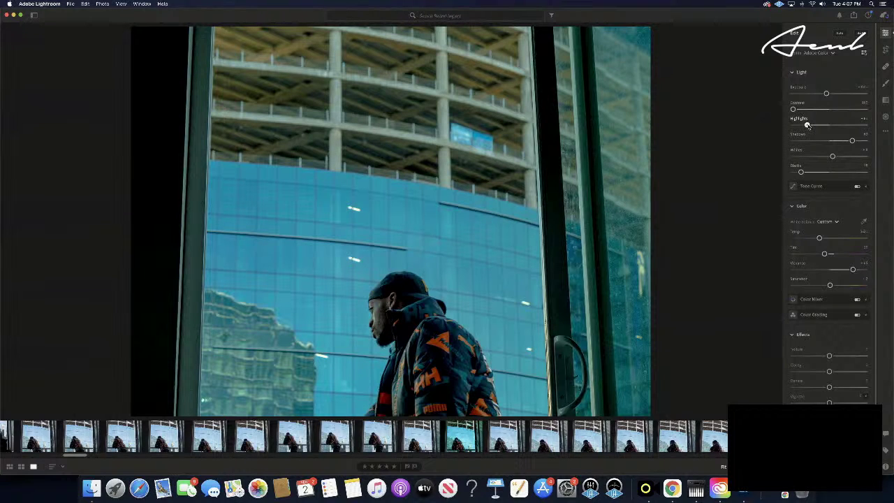
left_click_drag(807, 125, 780, 130)
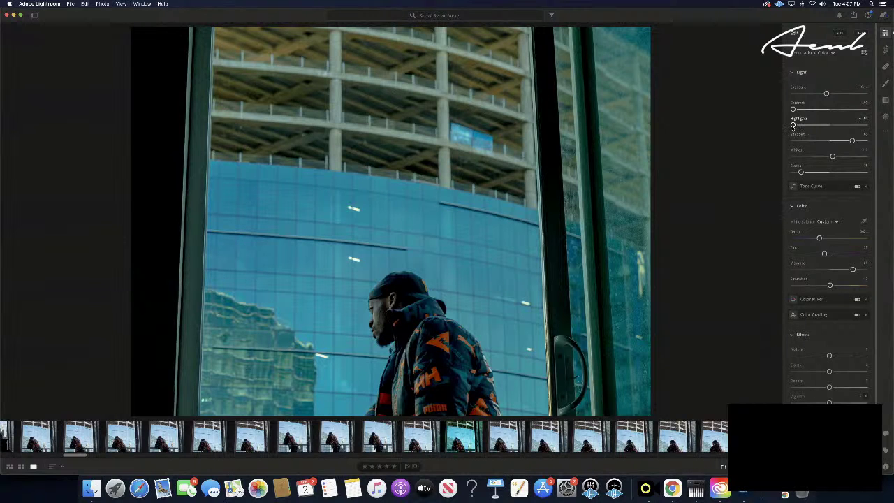
left_click_drag(794, 125, 858, 126)
- Rework Shadows until they settle around 94, then darken Blacks slightly
scroll(858, 126, "down", 1)
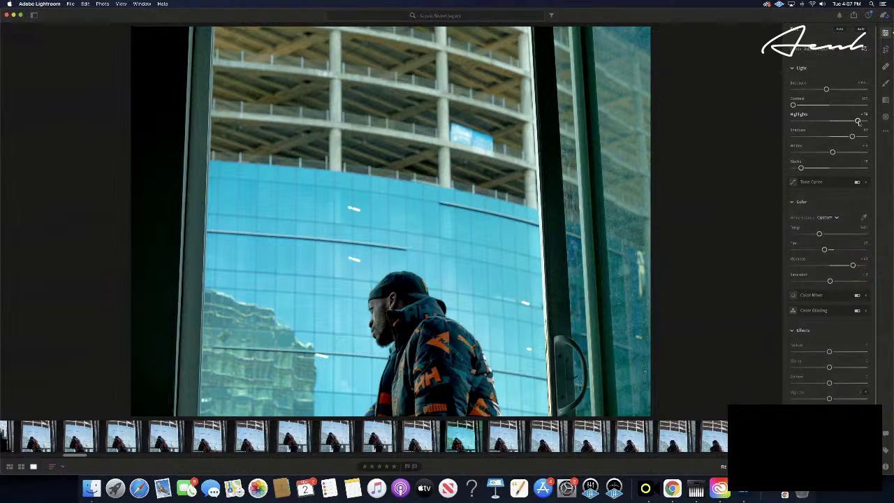
scroll(793, 131, "up", 1)
mouse_move(793, 132)
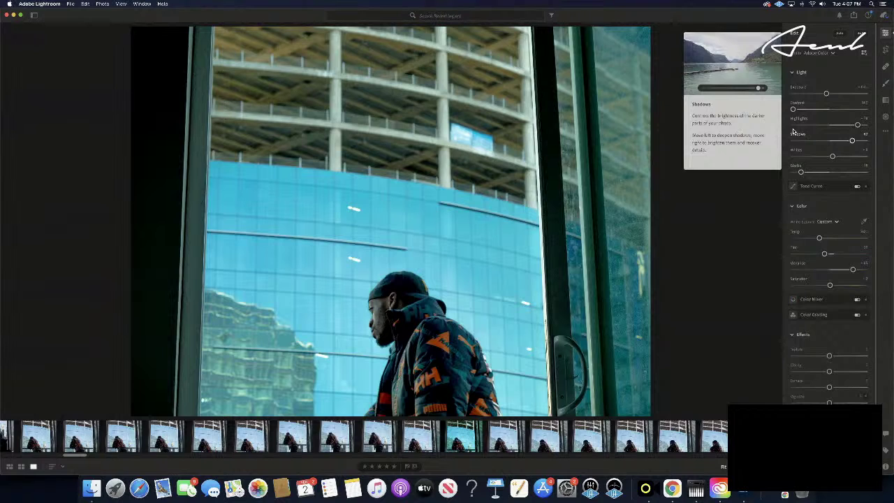
left_click_drag(851, 141, 807, 143)
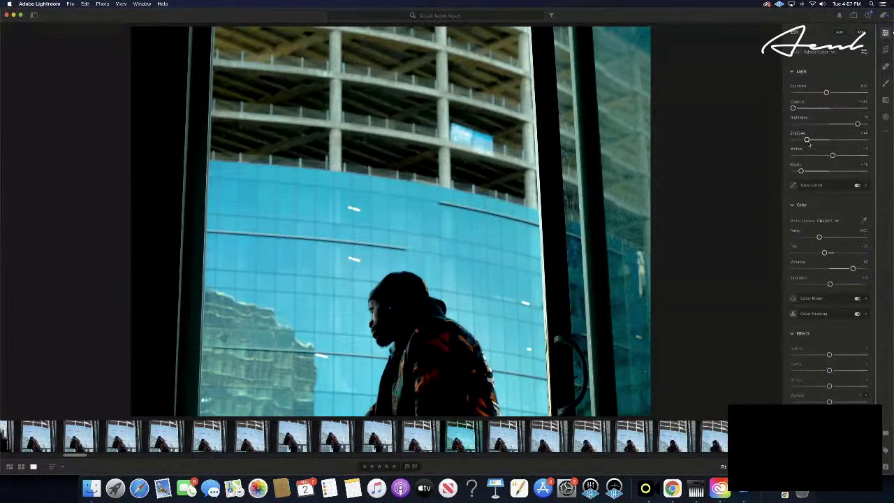
scroll(810, 143, "down", 1)
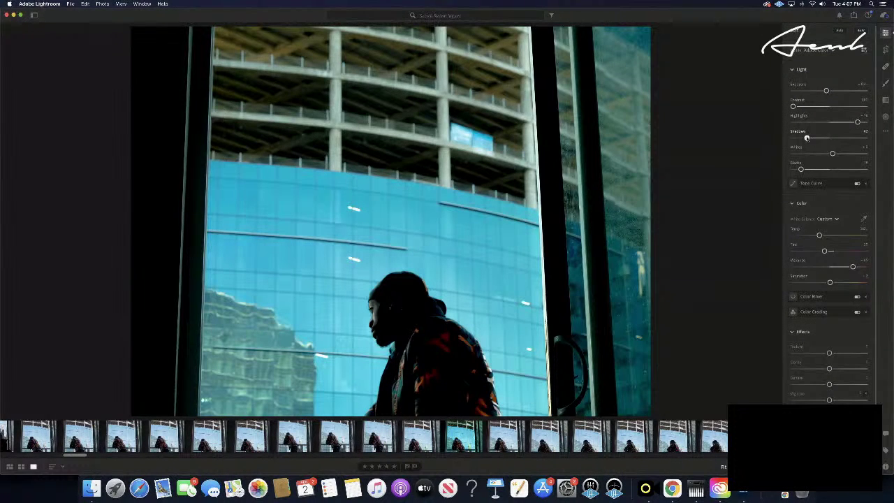
left_click_drag(807, 138, 844, 139)
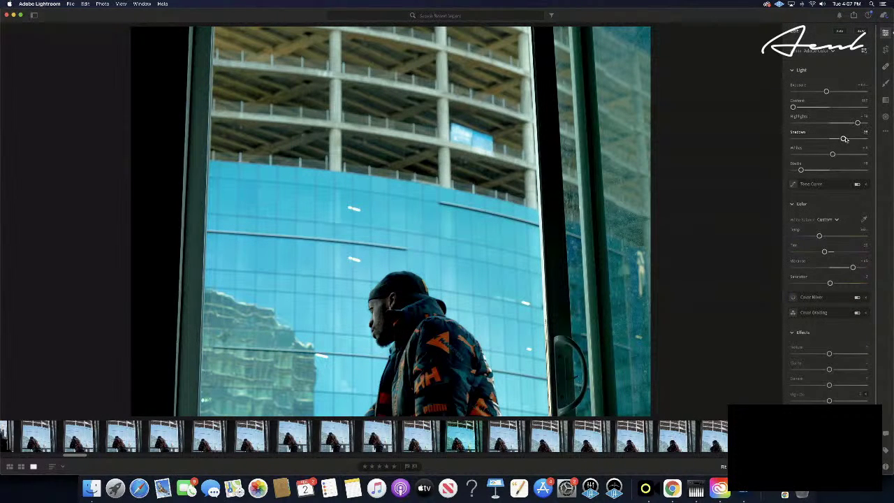
scroll(856, 139, "down", 1)
left_click_drag(843, 137, 859, 136)
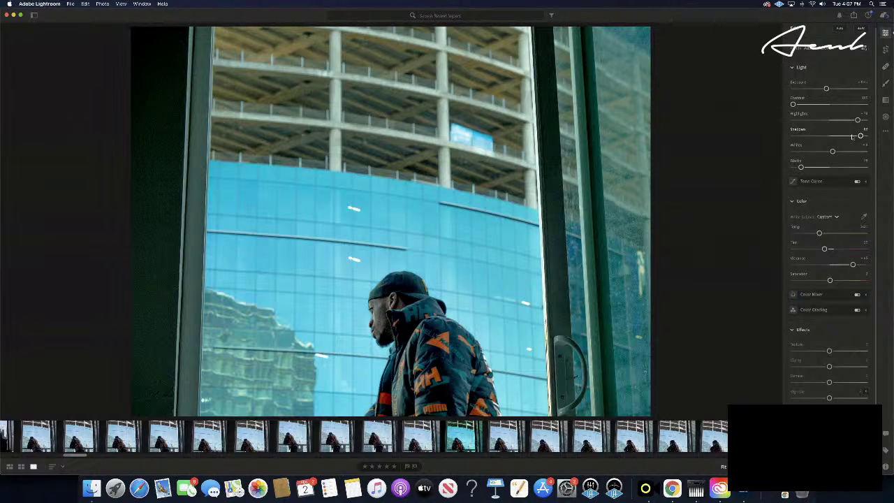
scroll(860, 138, "up", 1)
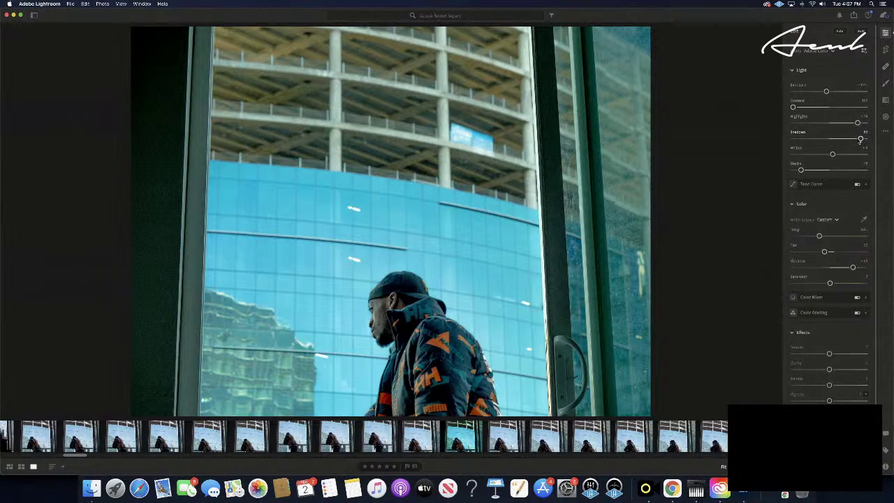
scroll(859, 139, "up", 1)
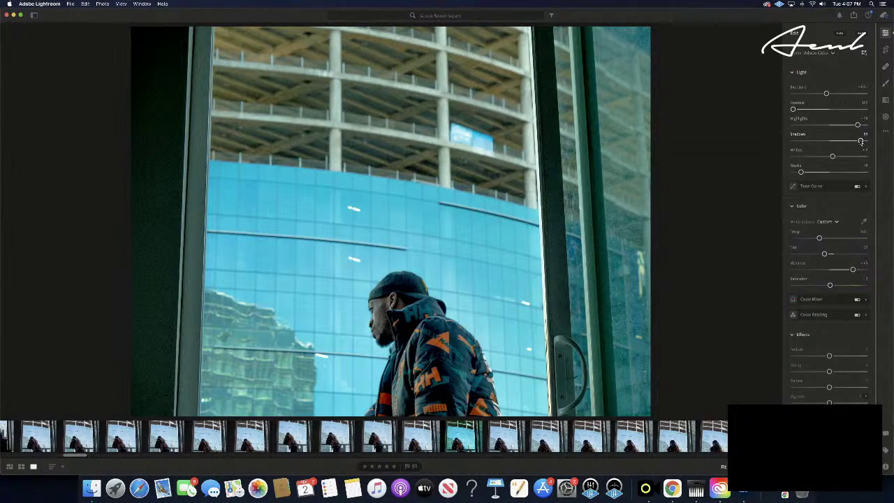
mouse_move(859, 141)
left_mouse_down()
mouse_move(842, 142)
mouse_move(852, 141)
left_mouse_up()
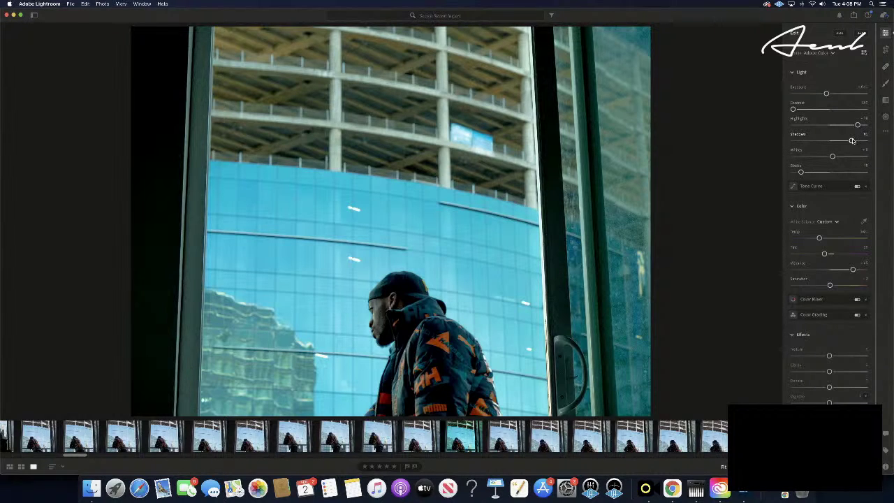
left_click_drag(851, 140, 857, 140)
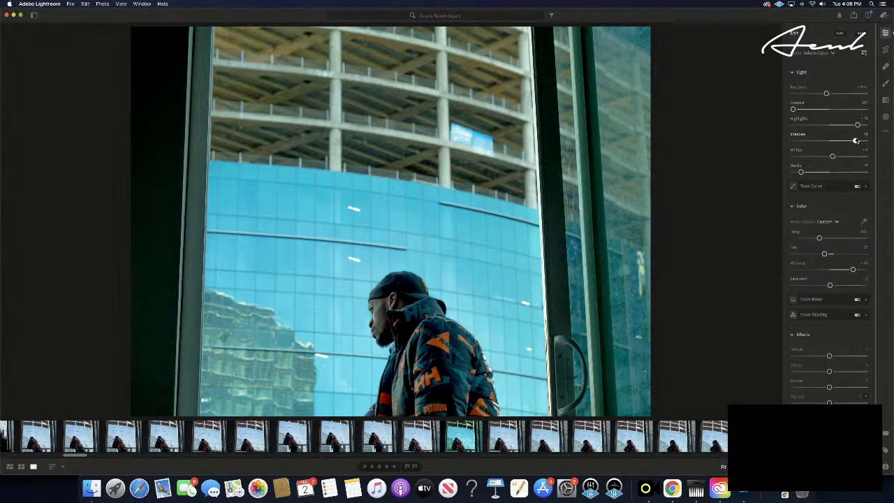
left_click_drag(801, 172, 801, 172)
- Set Blacks to about -83, rate the cyan-facade shot five stars, and lower Exposure slightly
left_click_drag(800, 173, 799, 174)
left_click(393, 466)
left_click_drag(801, 173, 796, 173)
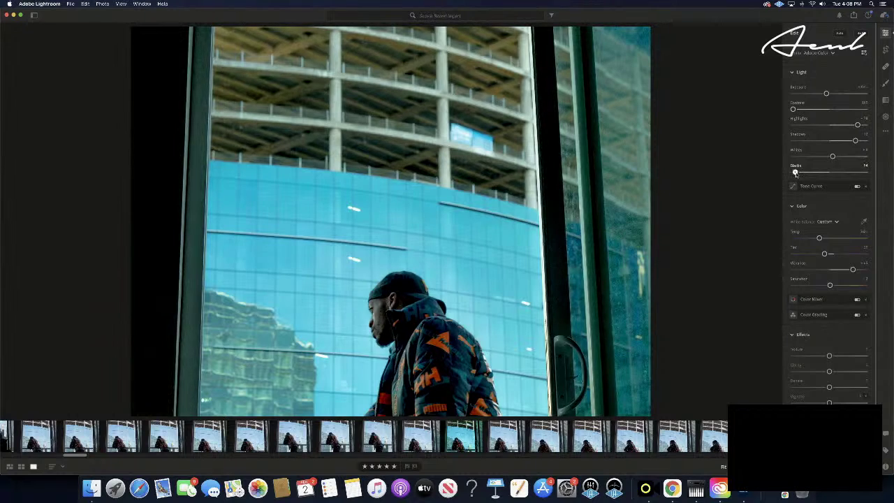
left_click_drag(799, 172, 799, 173)
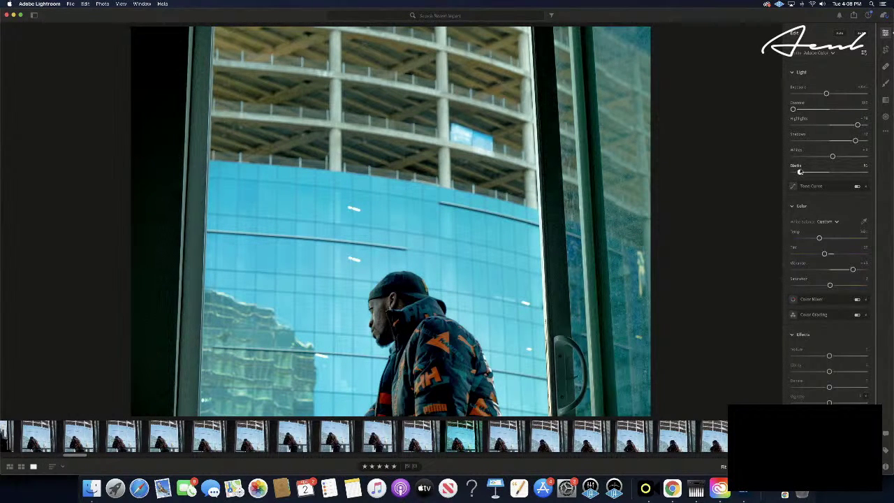
mouse_move(810, 299)
left_click_drag(826, 94, 826, 94)
- Copy the edit settings from the teal-graded shot of the man from behind
left_click(756, 436)
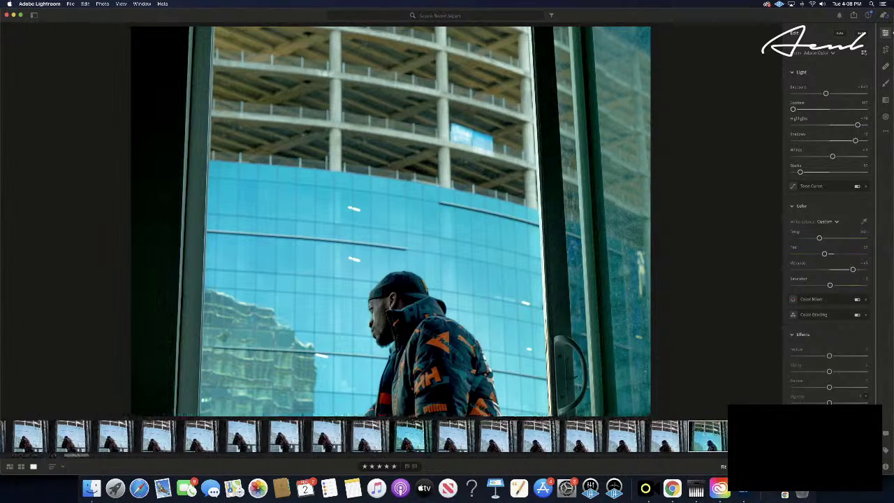
scroll(570, 437, "right", 5)
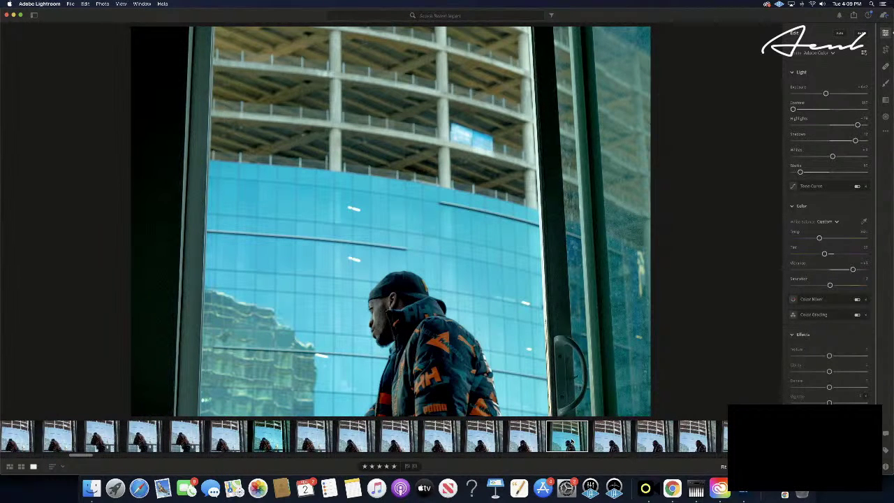
left_click(621, 441)
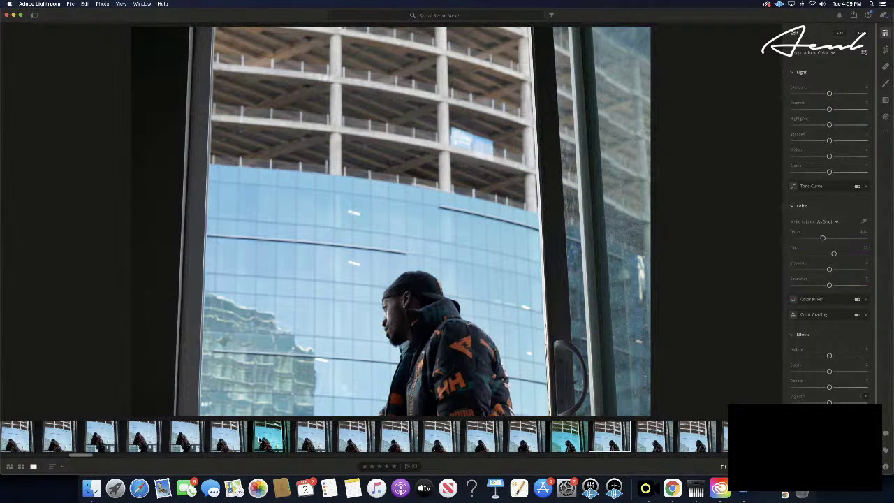
left_click(268, 436)
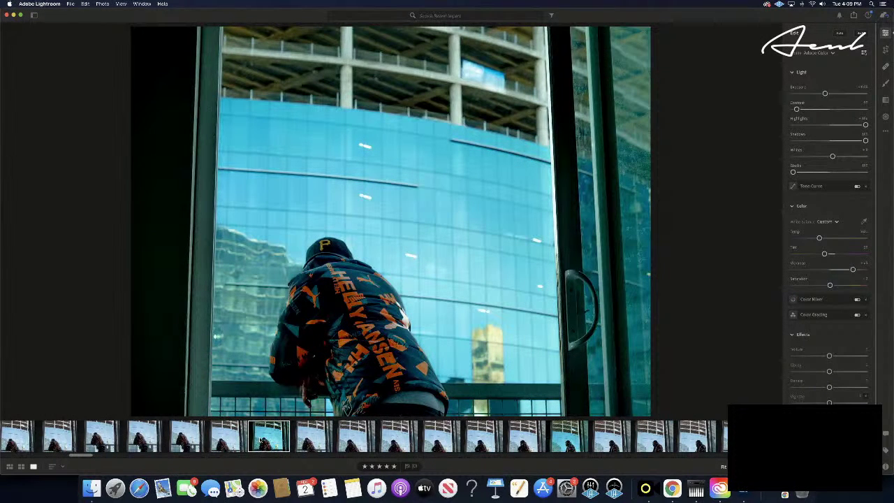
key("super+c")
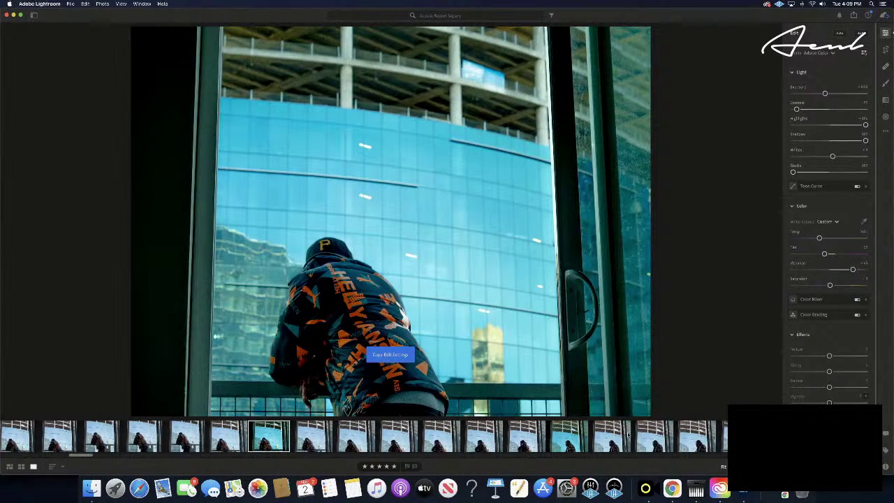
- Step ahead to the front-facing railing portrait and paste the teal edit onto it
left_click(663, 436)
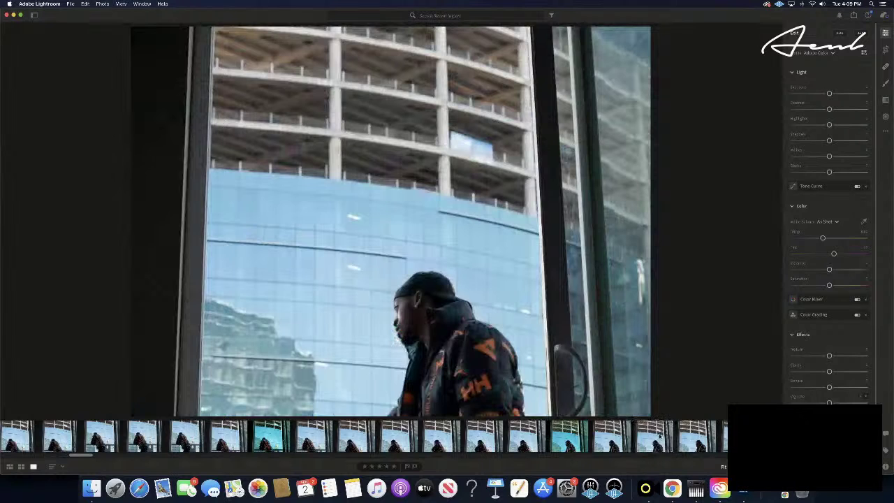
key("Right")
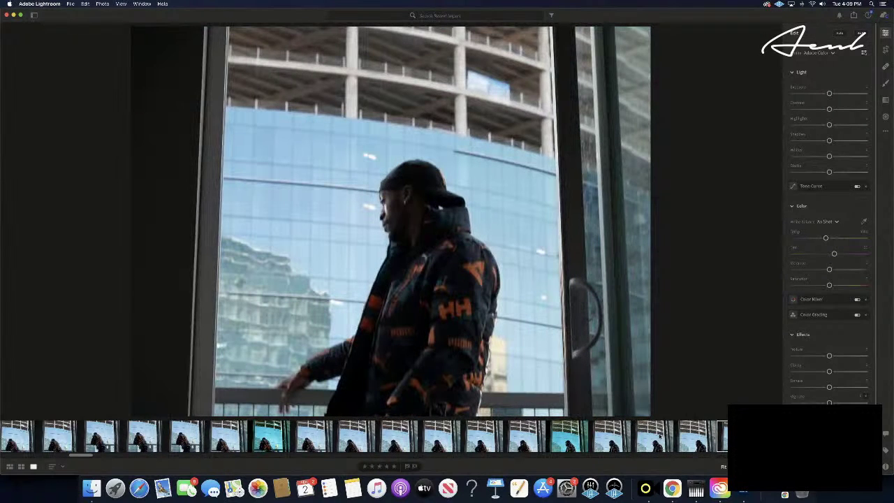
key("Right")
key("Right")
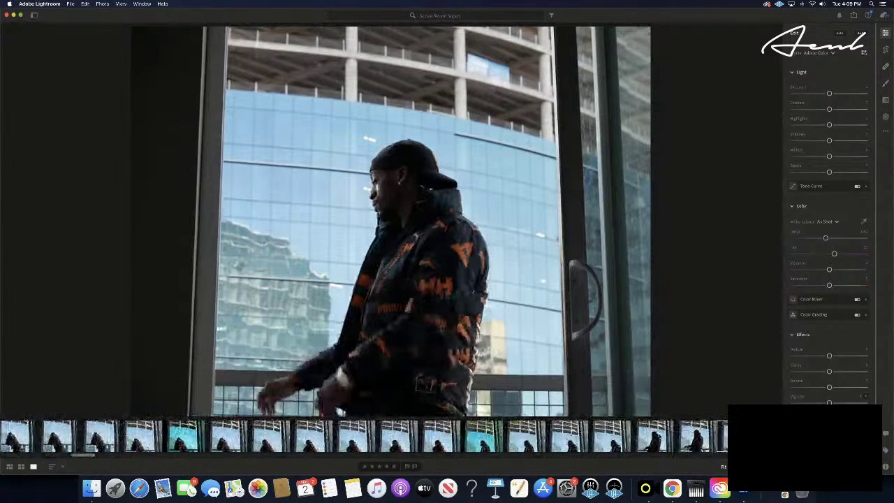
key("Right")
key("Right")
key("Right")
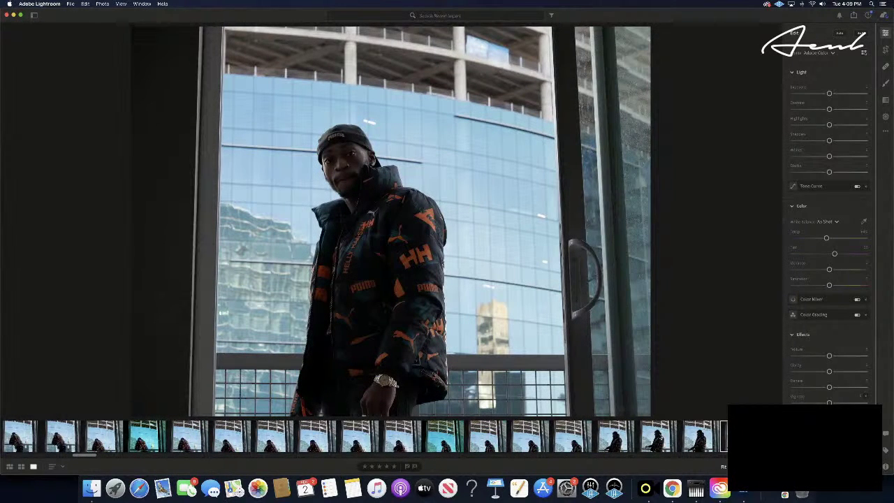
key("Right")
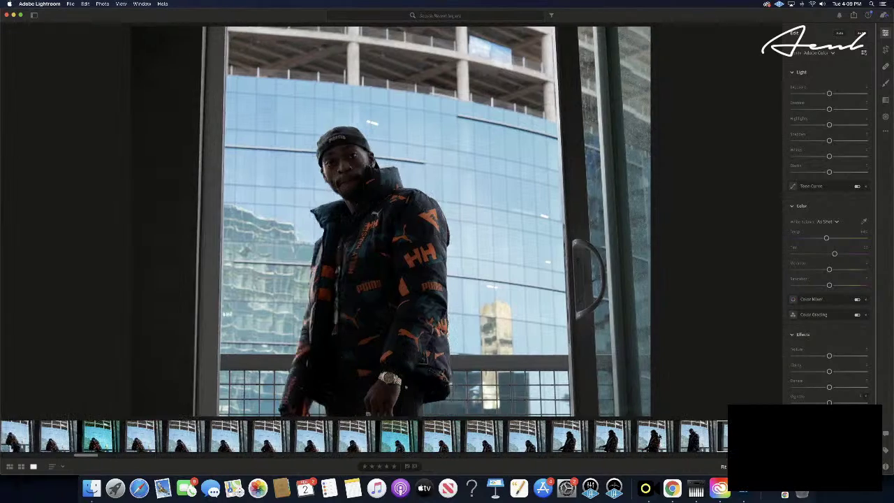
key("Right")
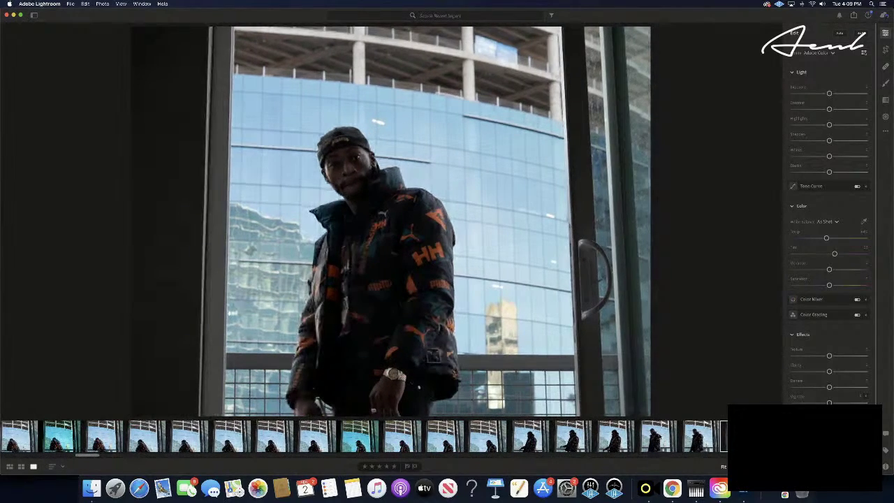
key("Right")
key("Right")
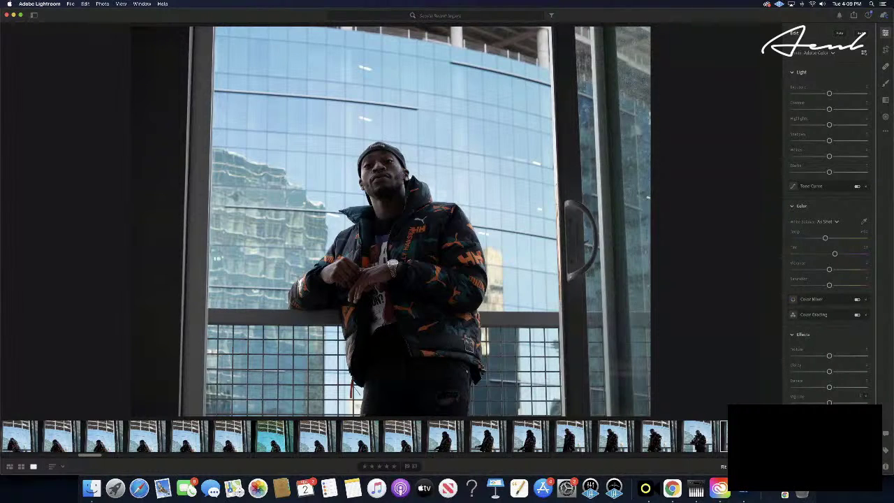
key("super+v")
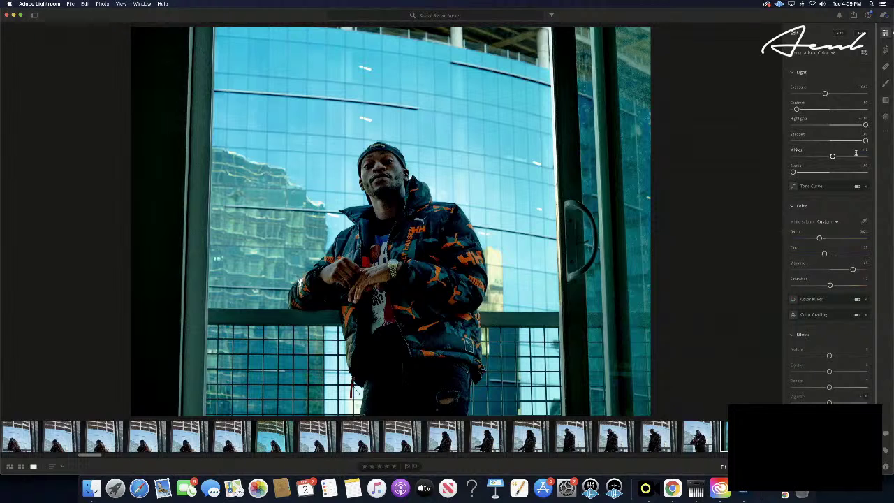
- Push Highlights to maximum, lift Blacks a little, then pull Highlights back slightly
scroll(831, 152, "down", 2)
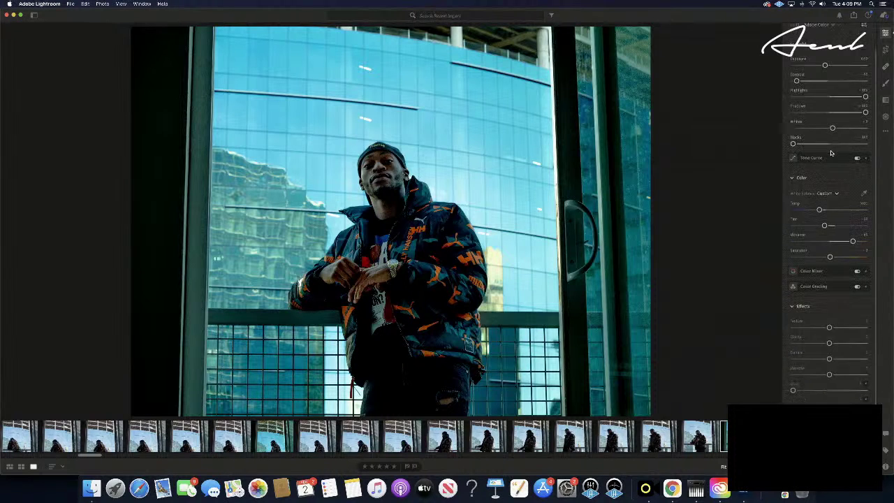
scroll(831, 152, "down", 1)
scroll(831, 153, "up", 2)
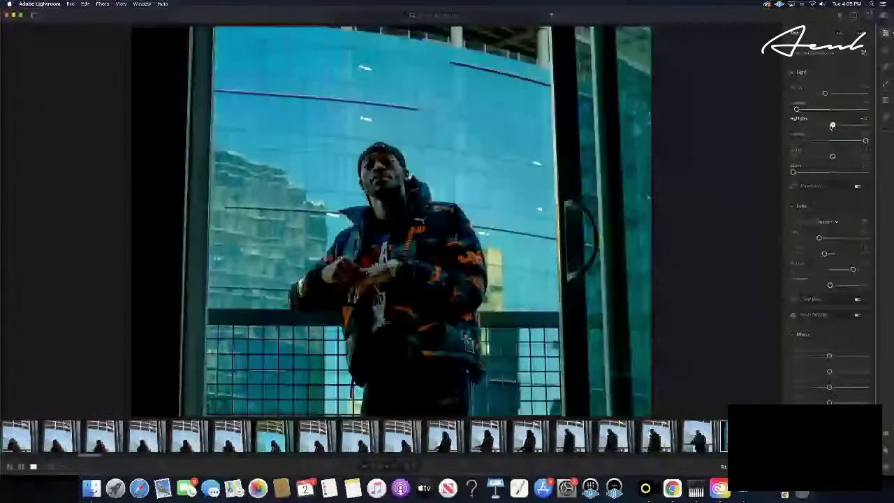
left_click_drag(829, 125, 892, 127)
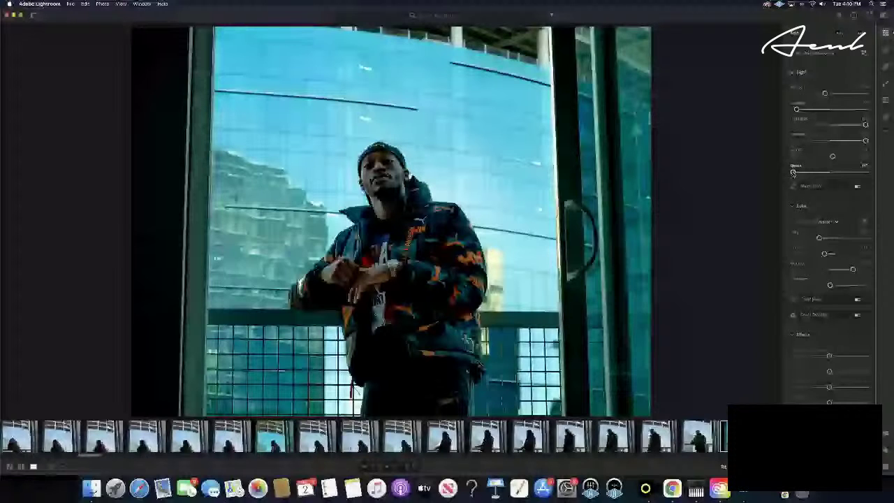
left_click_drag(792, 172, 801, 173)
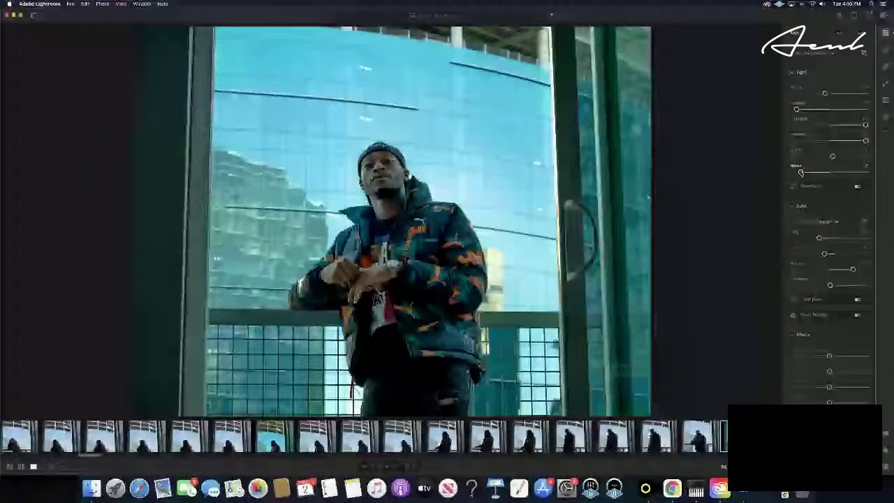
left_click_drag(865, 125, 847, 140)
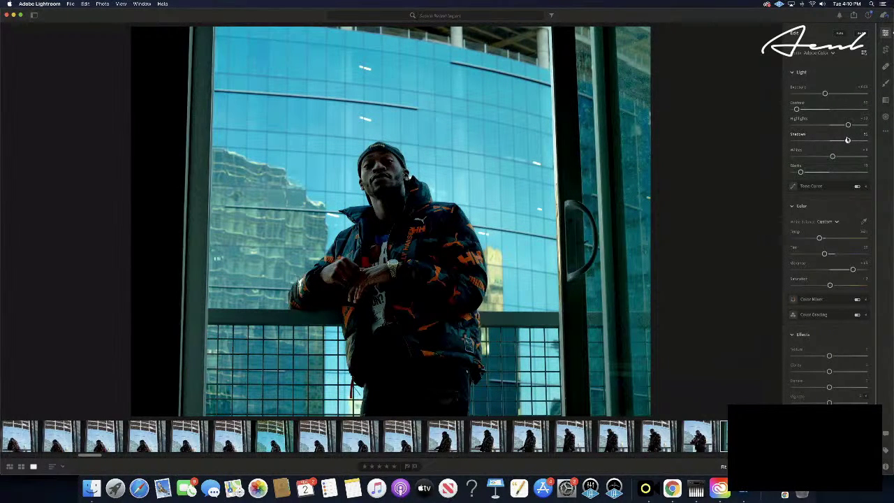
- Brighten the Highlights, lower Shadows slightly, and rework the Blacks level
left_click_drag(847, 140, 849, 139)
scroll(845, 127, "down", 1)
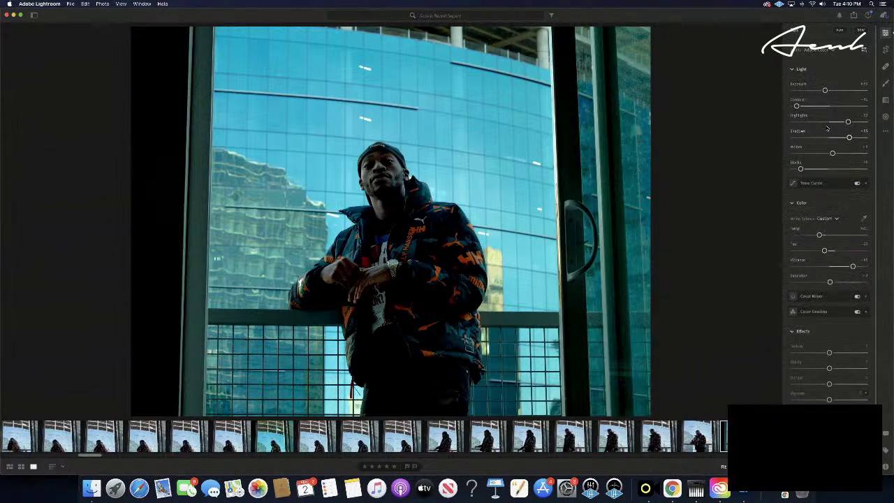
scroll(846, 125, "up", 1)
left_click_drag(848, 124, 870, 123)
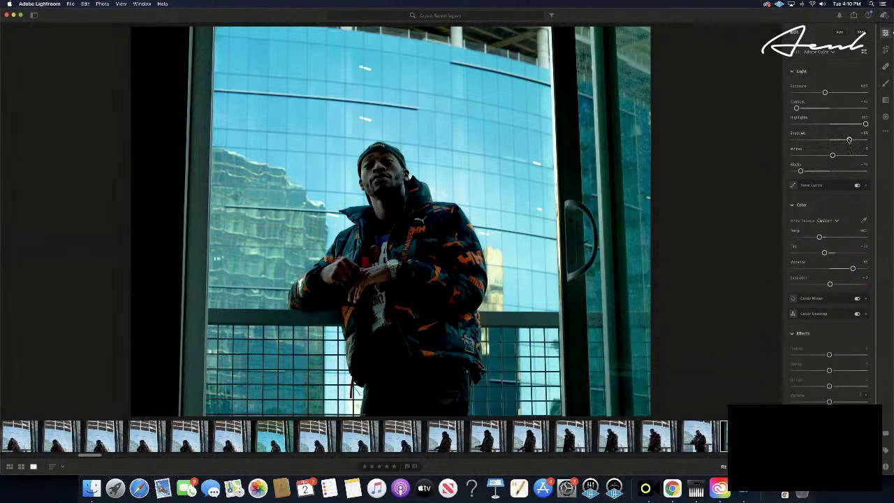
left_click_drag(849, 140, 849, 139)
left_click_drag(848, 139, 847, 140)
left_click_drag(800, 170, 809, 171)
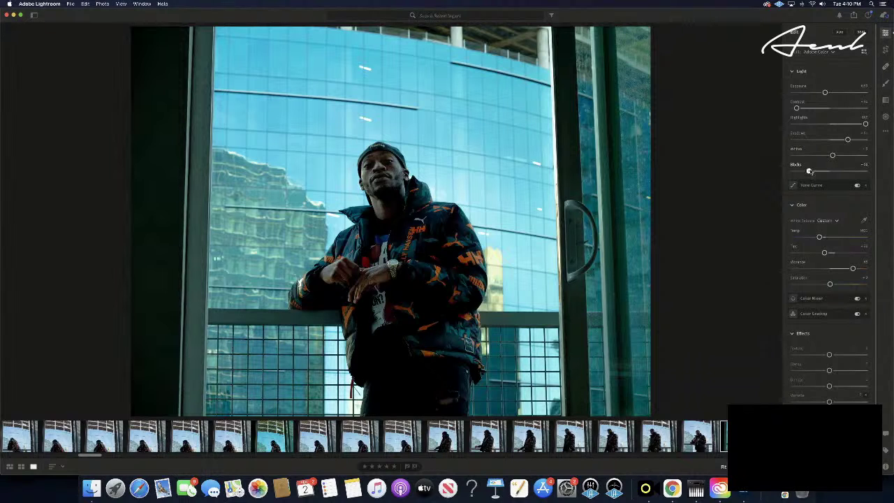
left_click_drag(808, 171, 807, 172)
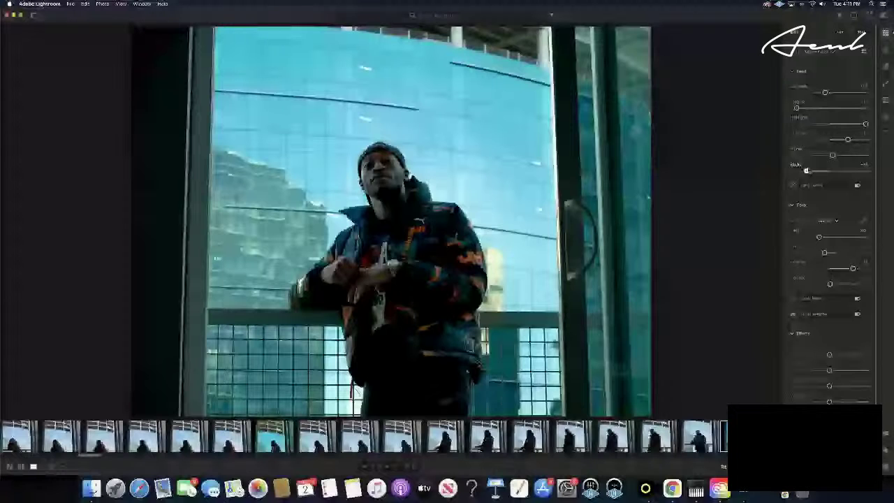
left_click_drag(807, 170, 803, 171)
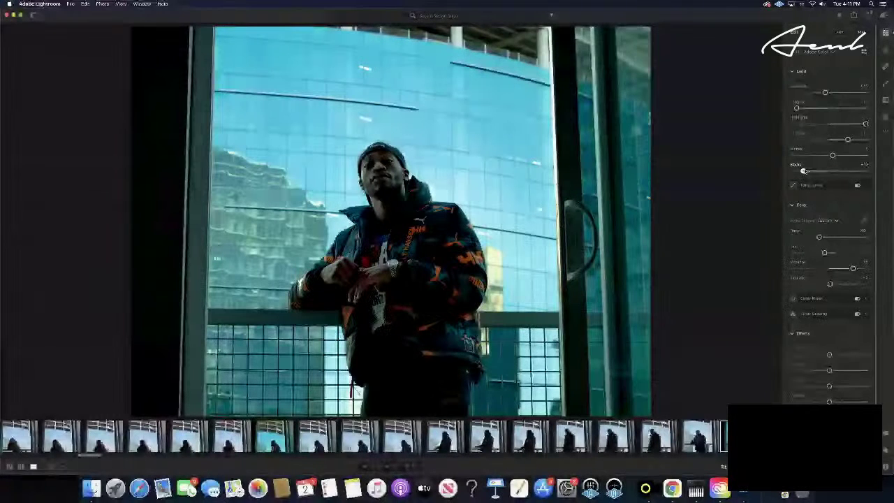
- Raise Contrast, nudge Blacks and Shadows up, and fine-tune Highlights near maximum
left_click_drag(798, 108, 820, 109)
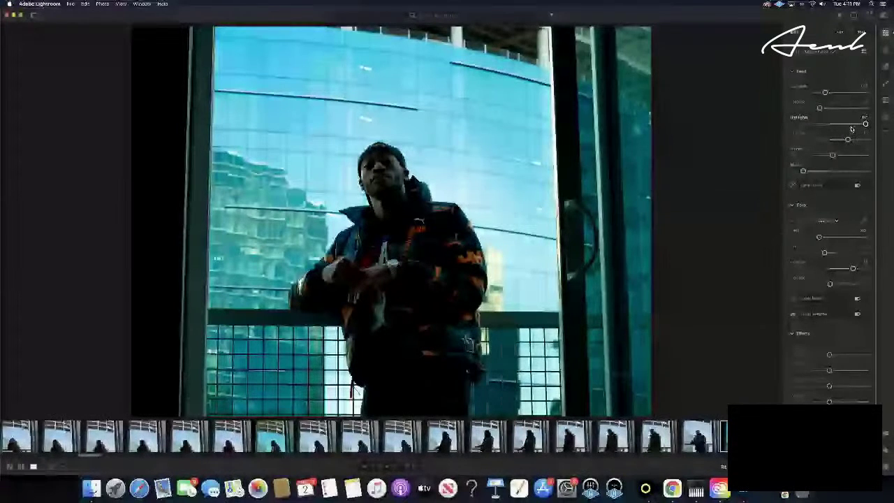
left_click_drag(804, 171, 807, 171)
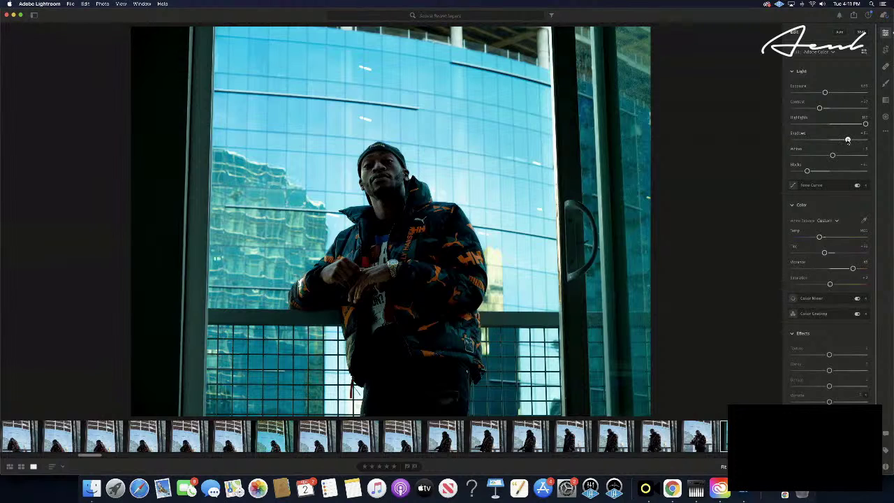
left_click_drag(847, 140, 850, 142)
left_click_drag(865, 123, 852, 124)
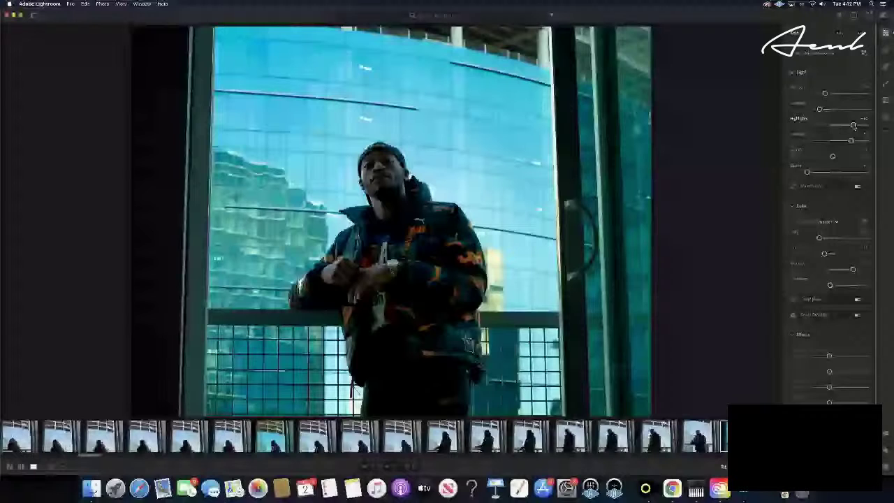
left_click_drag(853, 125, 861, 125)
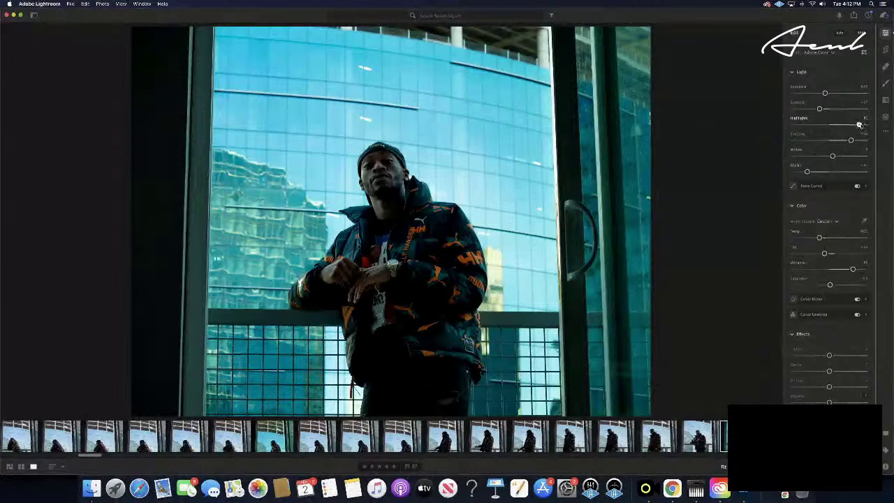
left_click_drag(860, 126, 861, 123)
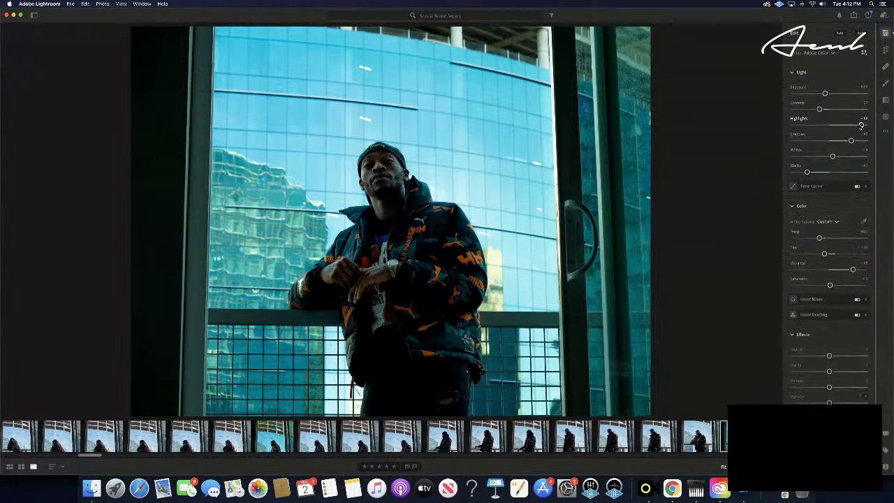
left_click_drag(861, 125, 857, 125)
- Nudge Blacks and Shadows up, push Highlights near maximum and drop Whites to minimum
left_click_drag(807, 172, 808, 172)
left_click_drag(853, 141, 852, 141)
left_click_drag(860, 125, 883, 128)
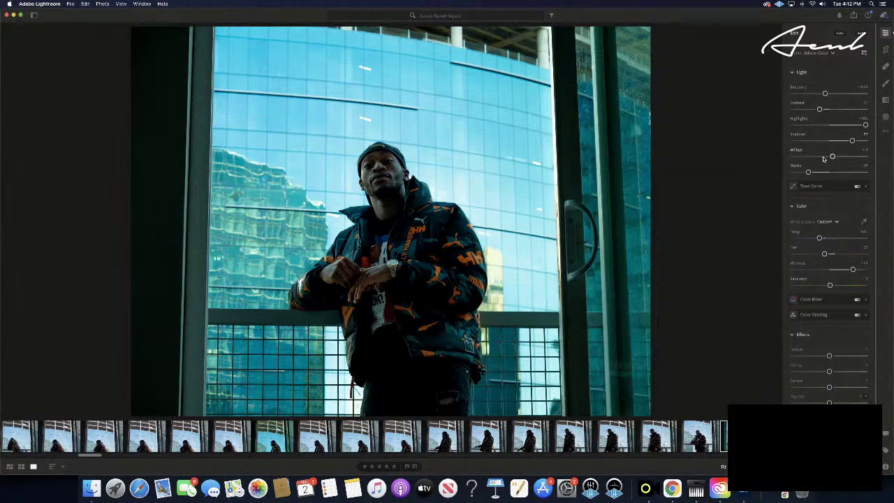
left_click_drag(832, 156, 797, 157)
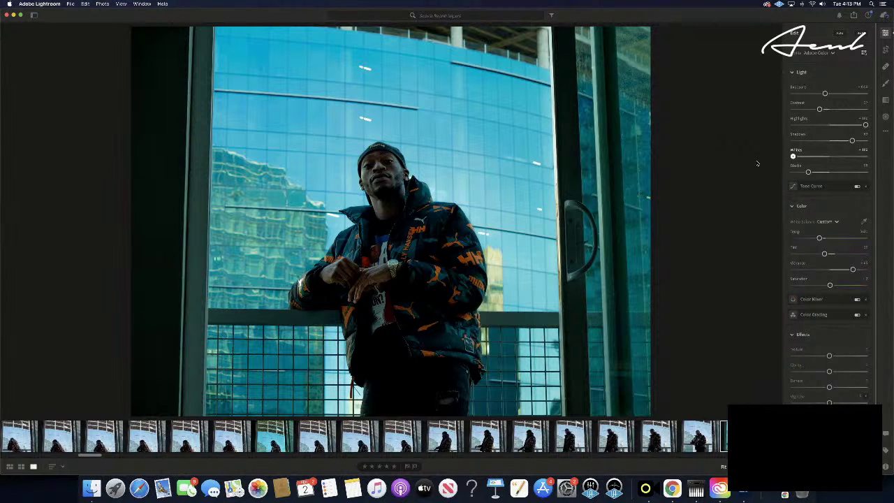
mouse_move(803, 183)
- Ease the contrast slightly and darken the exposure a touch
mouse_move(820, 118)
left_click_drag(819, 110, 819, 110)
left_click_drag(825, 93, 822, 93)
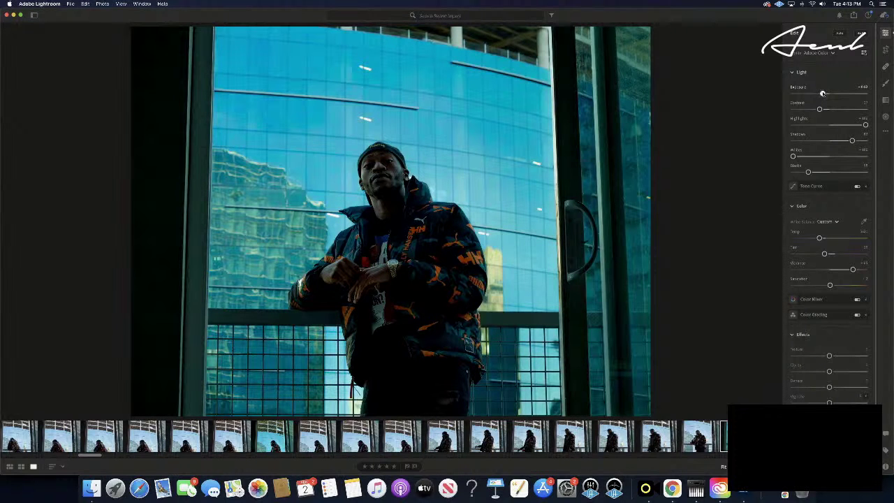
left_click_drag(823, 93, 821, 93)
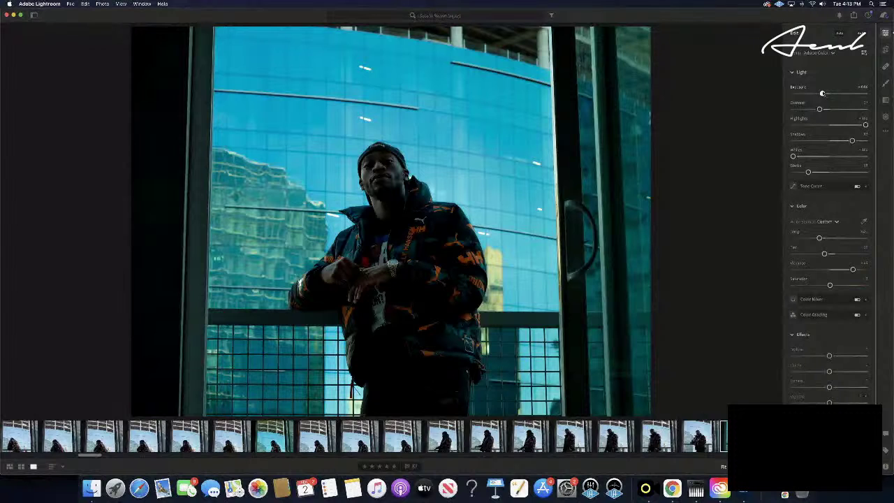
left_click_drag(822, 93, 822, 93)
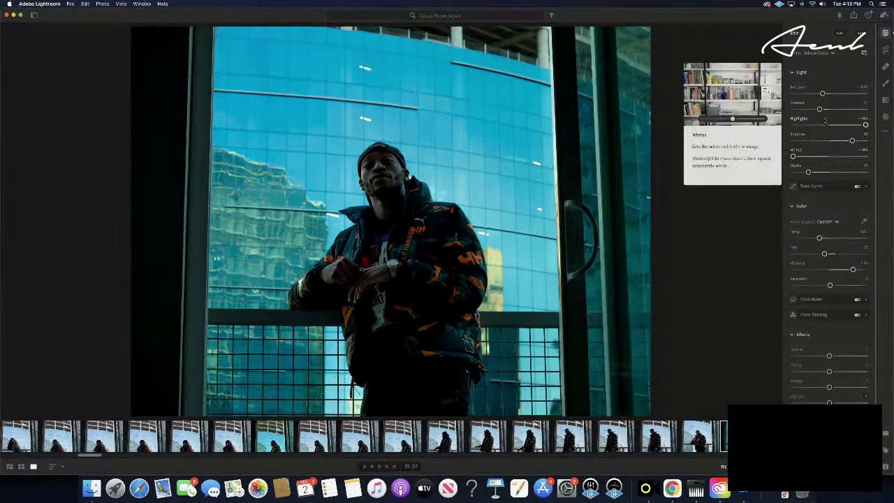
- Bring Whites back up to near zero, then lower Contrast one more step
left_click_drag(794, 156, 824, 155)
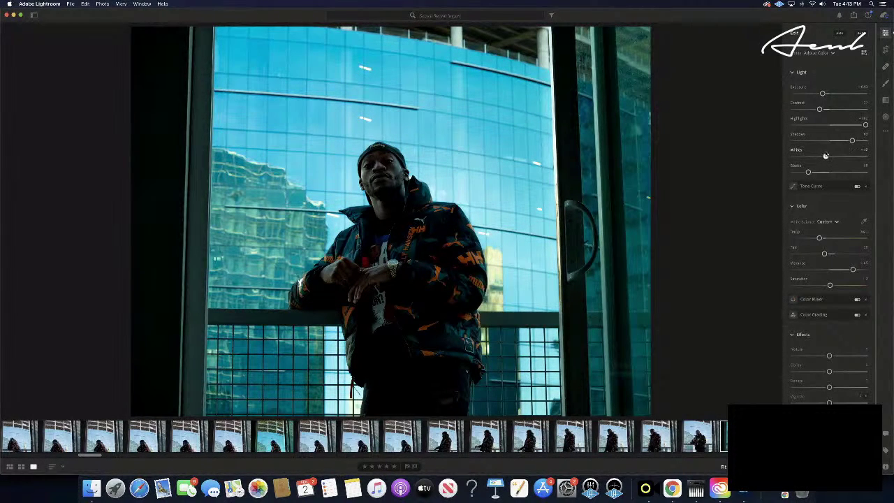
left_click_drag(824, 155, 822, 156)
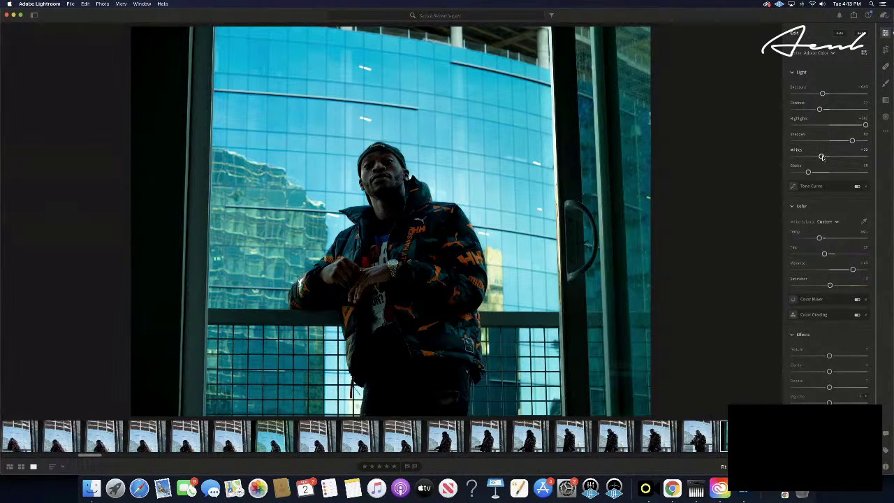
mouse_move(822, 155)
left_mouse_down()
mouse_move(885, 159)
mouse_move(749, 161)
mouse_move(829, 157)
left_mouse_up()
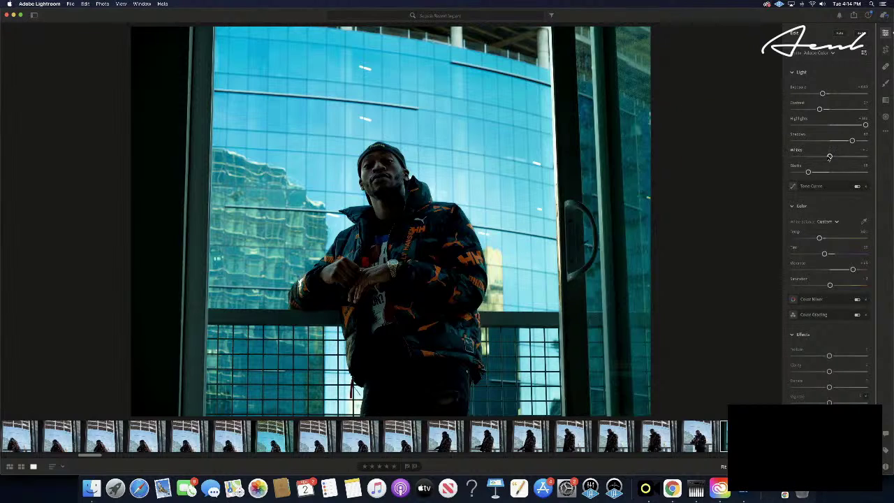
left_click_drag(829, 157, 826, 158)
left_click_drag(819, 111, 819, 110)
- Copy this photo's edit settings, paste them onto the next photo, and rate it five stars
key("super+c")
key("Right")
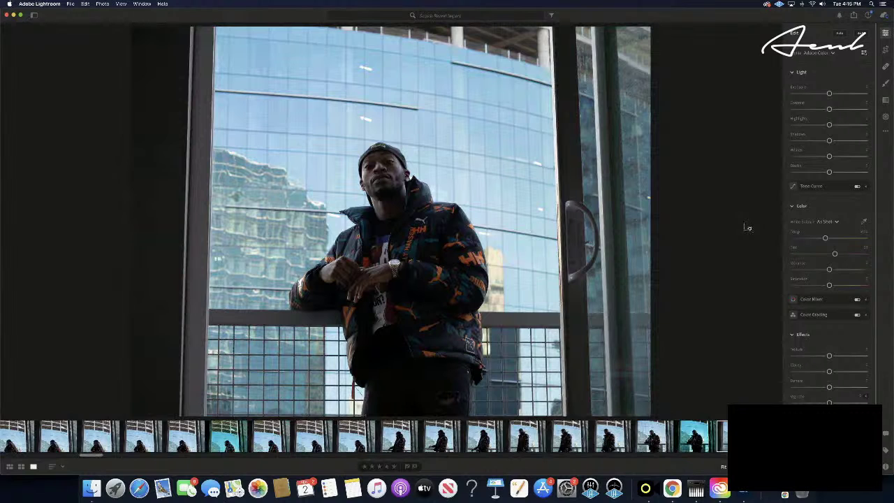
key("super+shift+v")
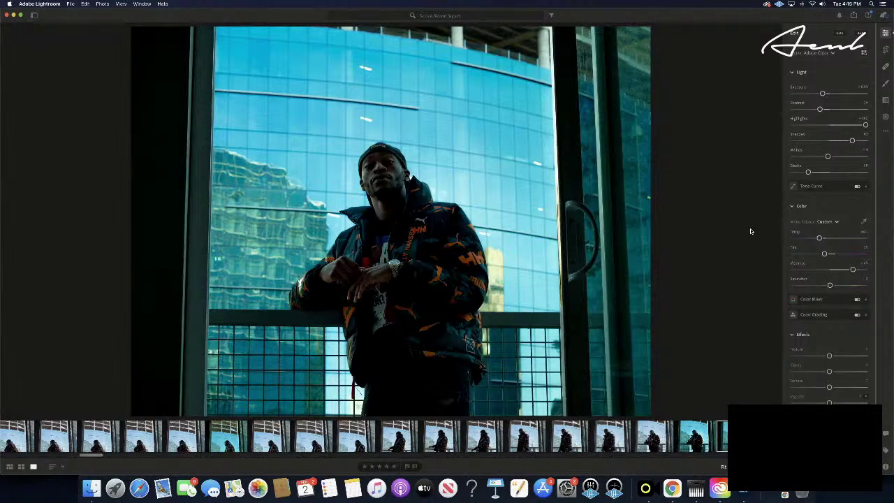
left_click(394, 465)
- Step seven frames forward to the unedited shot of the man looking down against the glass
key("Right")
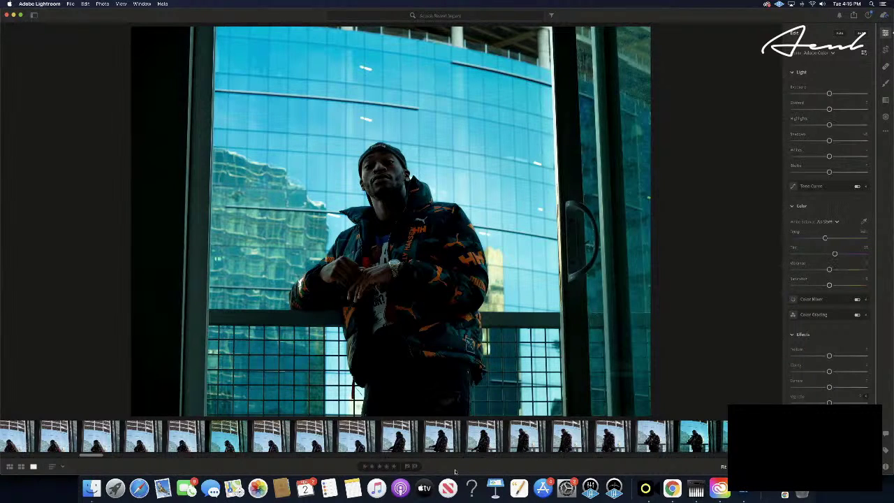
key("Right")
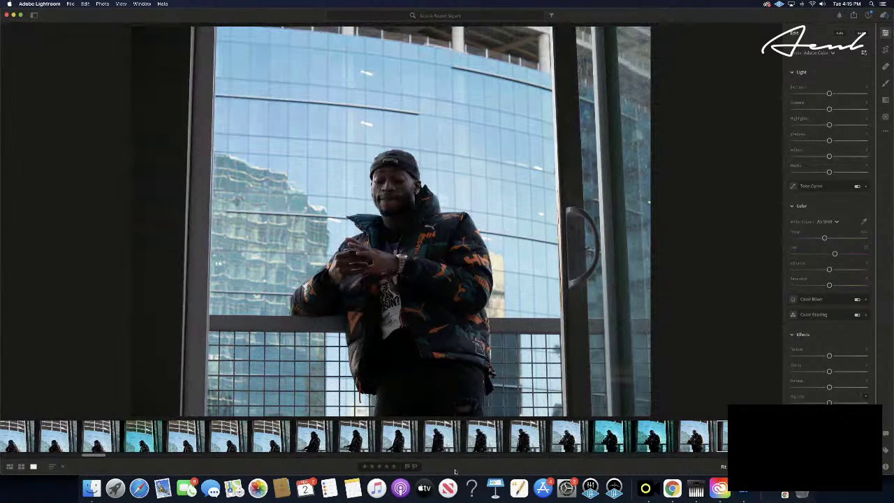
key("Right")
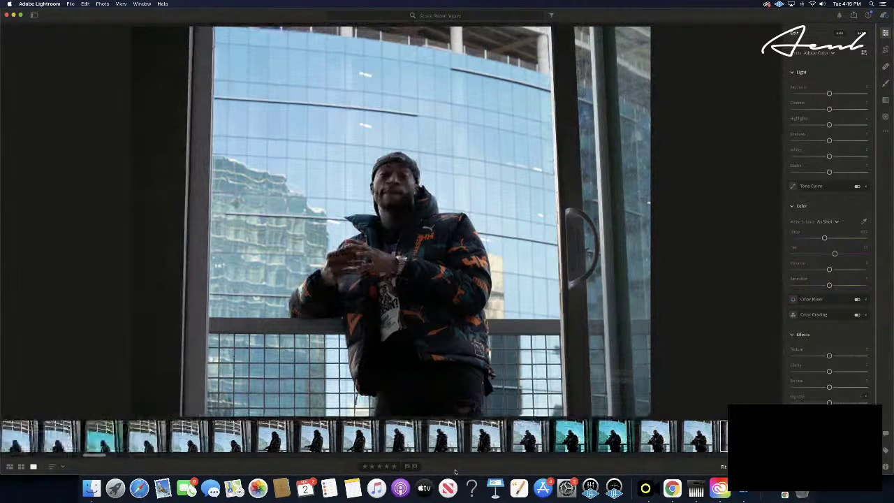
key("Right")
key("Right")
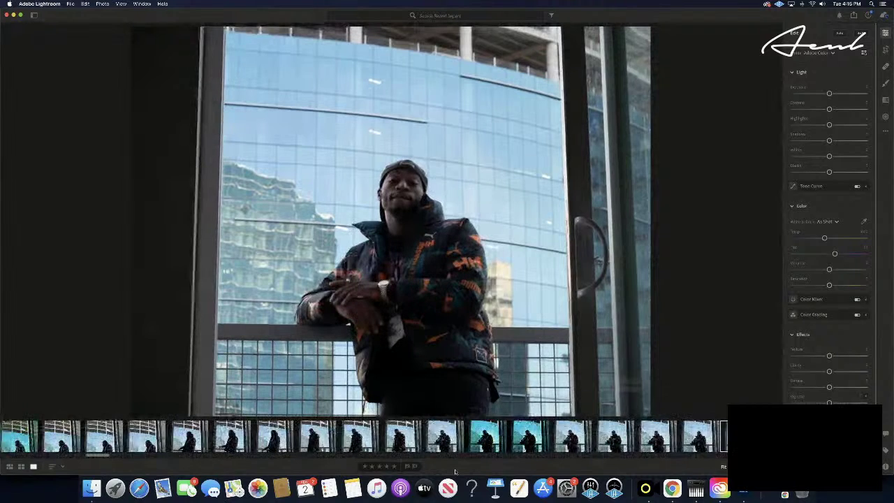
key("Right")
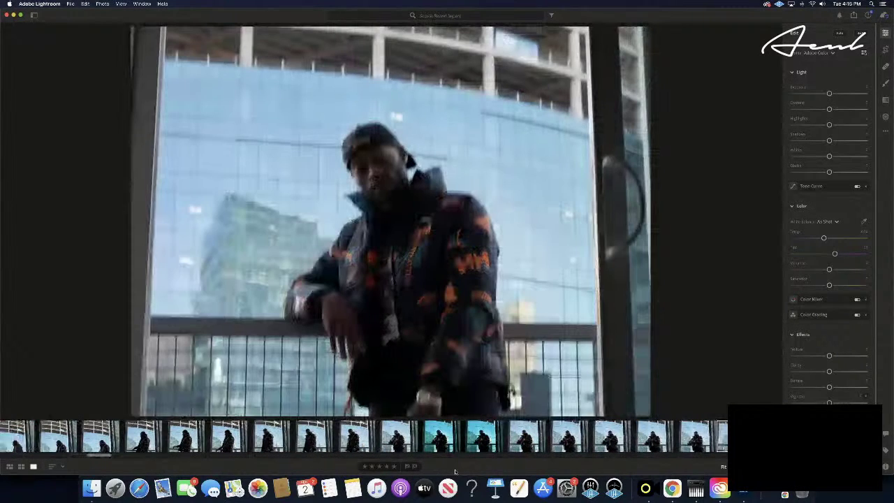
key("Right")
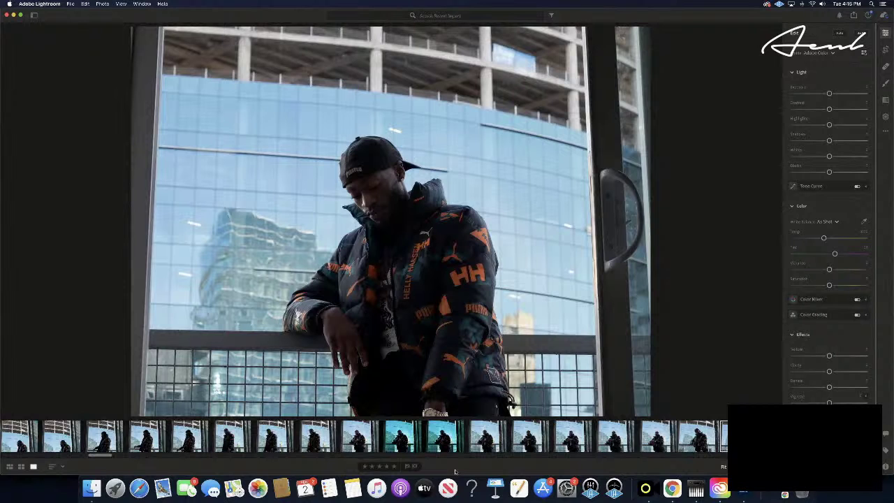
key("Right")
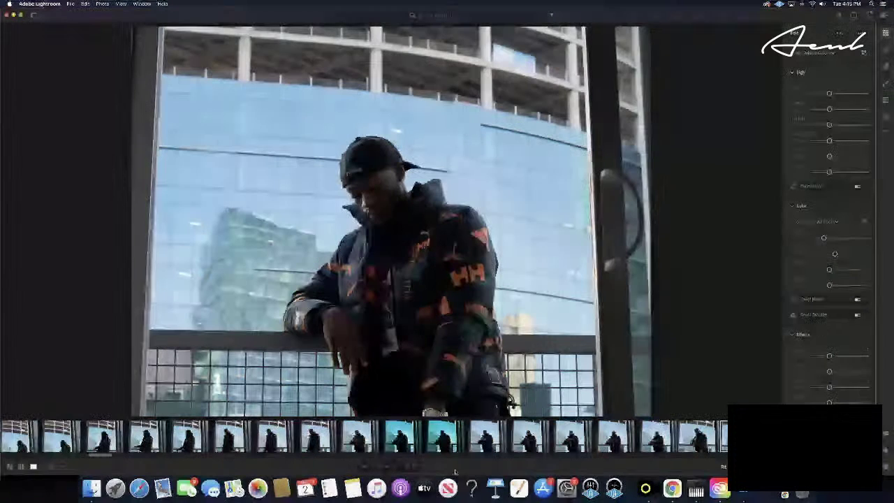
- Paste the teal edit, pull Highlights down, brighten Whites and lift Shadows slightly
key("super+v")
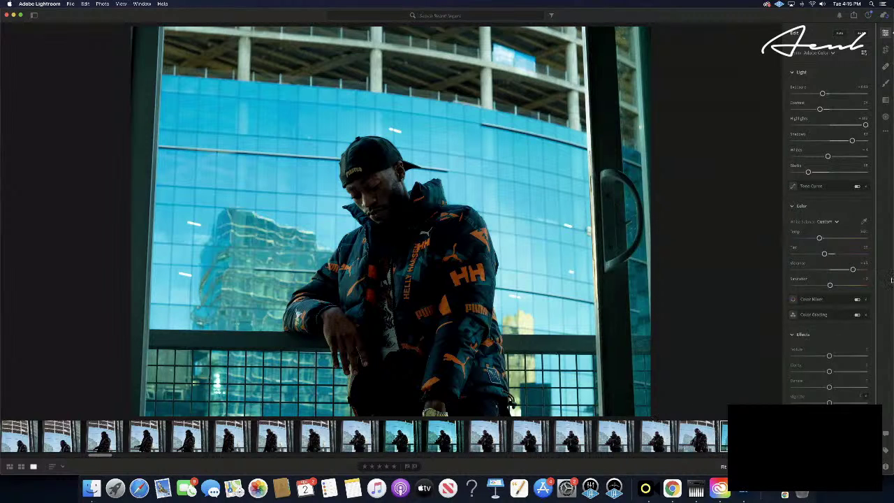
left_click_drag(864, 124, 812, 125)
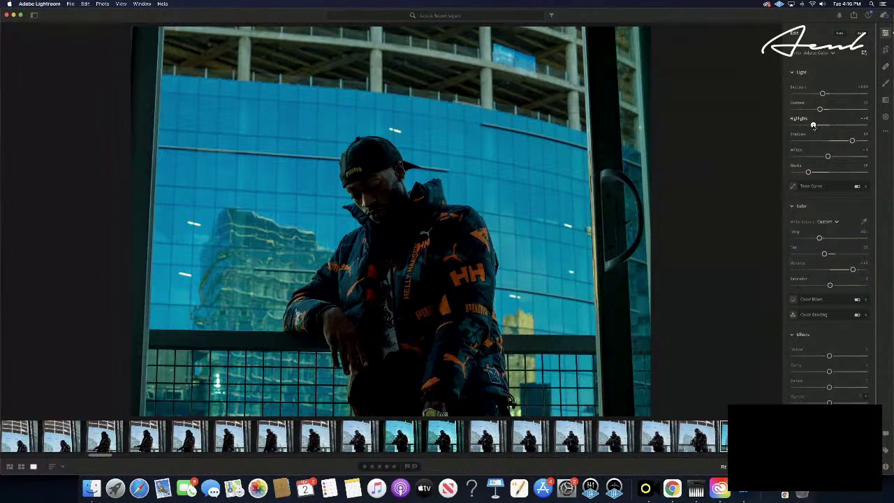
left_click_drag(813, 125, 818, 125)
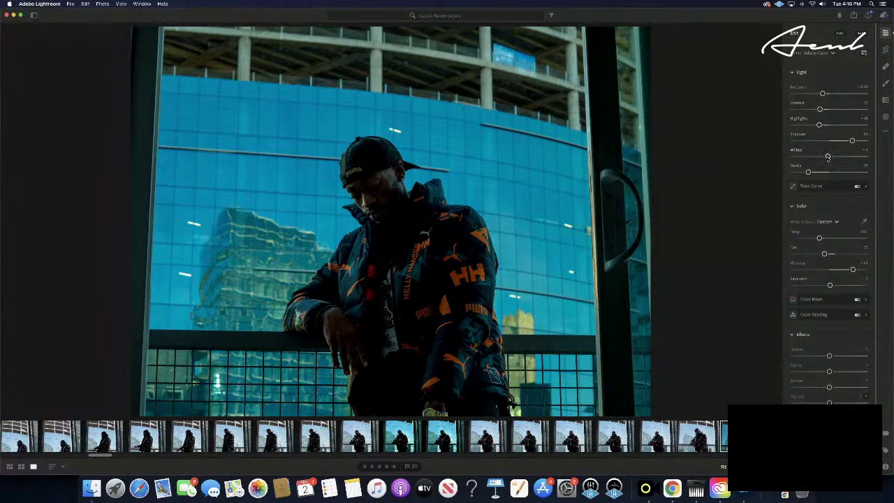
left_click_drag(827, 156, 848, 156)
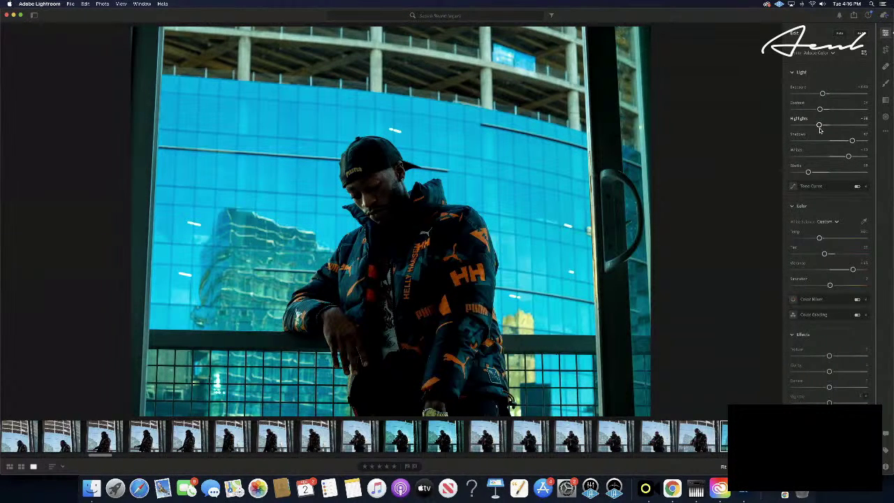
mouse_move(819, 125)
left_mouse_down()
mouse_move(796, 126)
mouse_move(815, 126)
left_mouse_up()
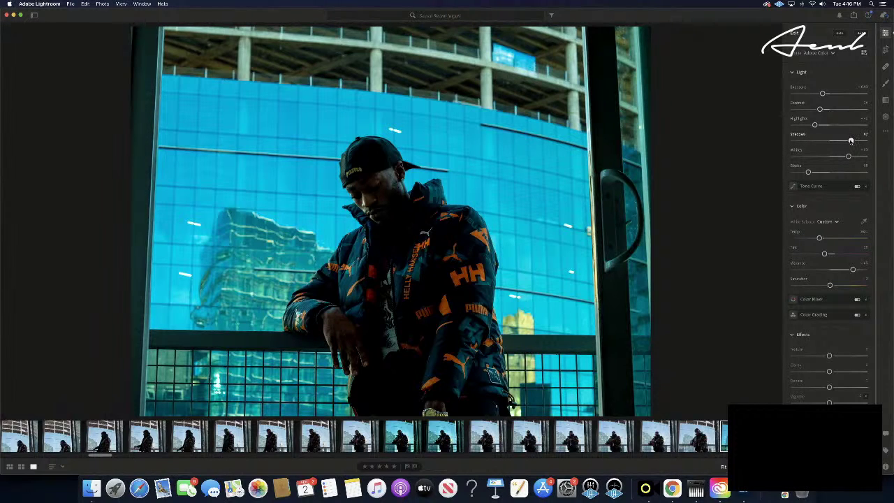
left_click_drag(849, 140, 852, 140)
- Undo the shadows tweak, paste the teal edit onto the next shot, and advance two photos
key("super+z")
key("Right")
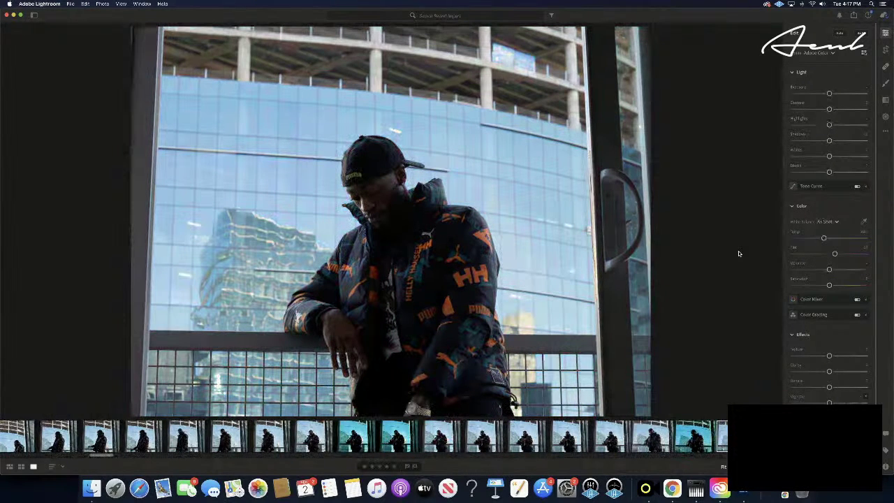
key("super+v")
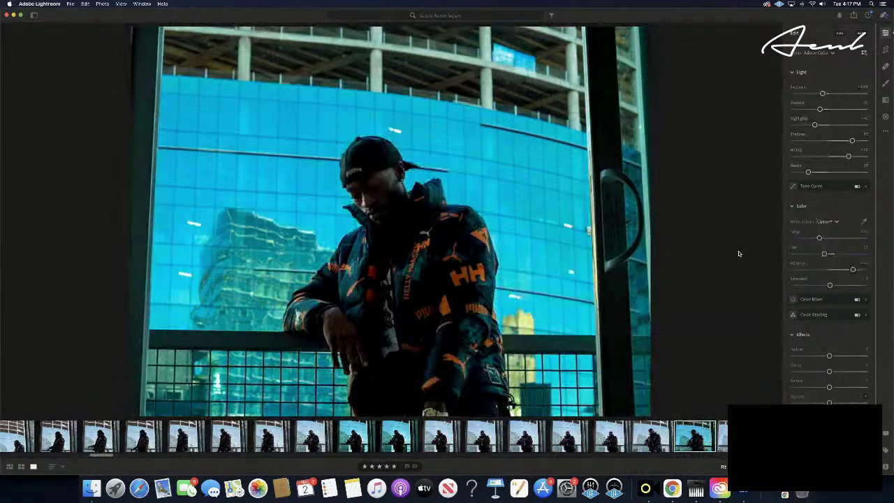
key("Right")
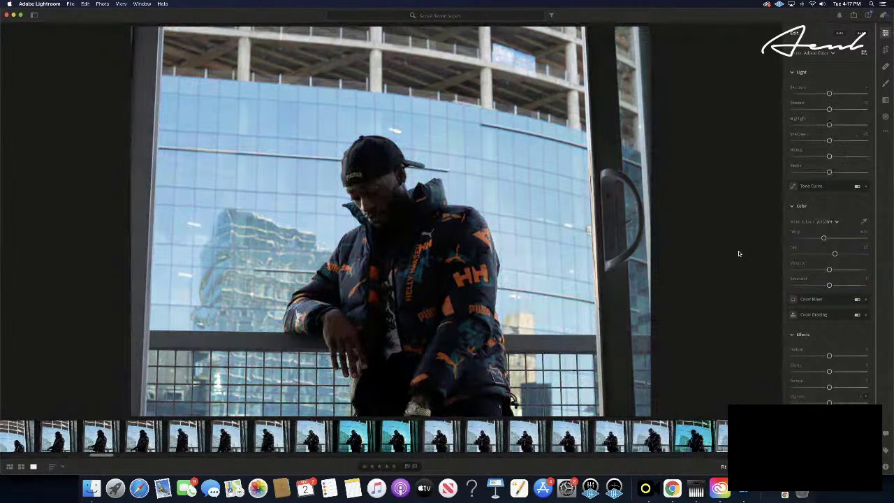
key("Right")
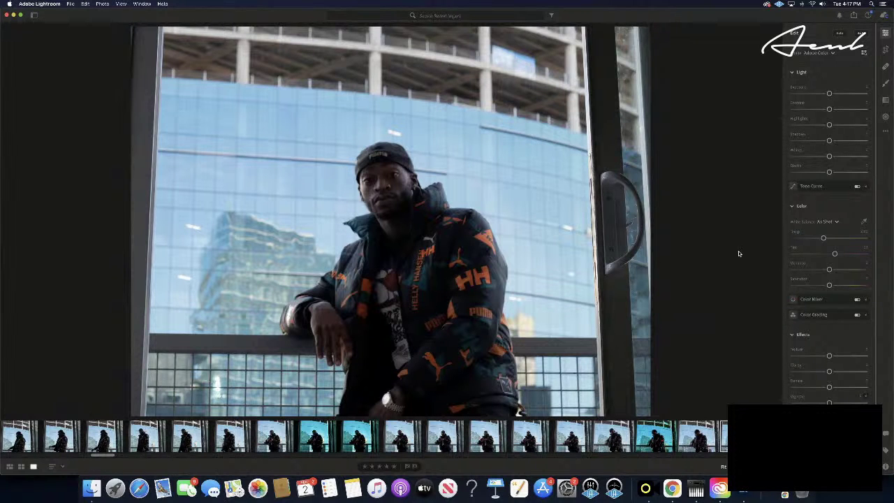
- Advance one photo to the next unedited look-down shot
key("Right")
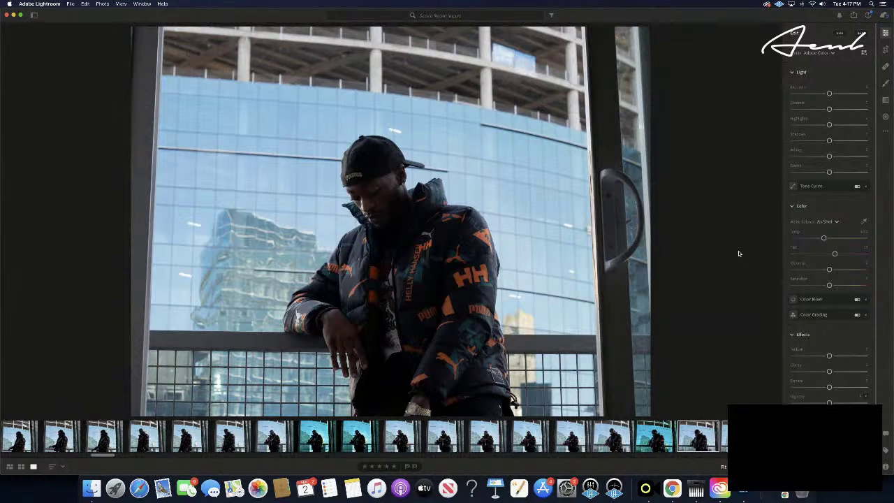
- Paste the teal edit onto the following look-down shot, then advance three photos to a front-facing frame
key("Left")
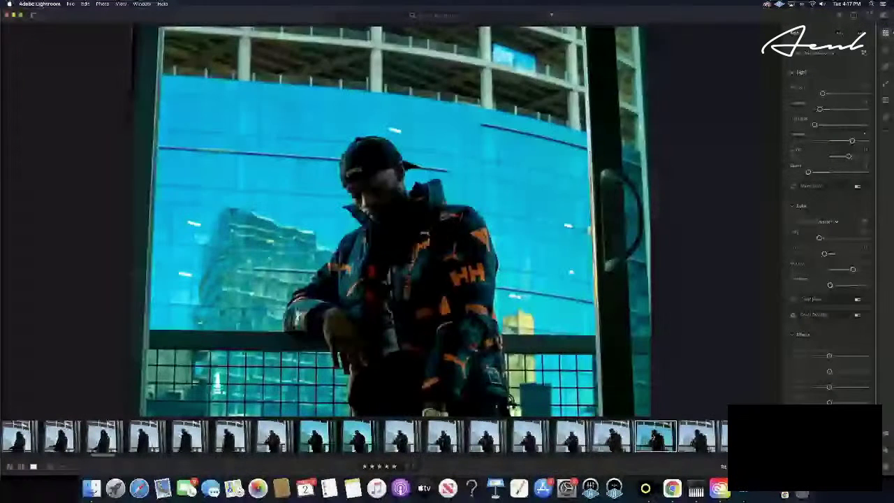
key("Right")
key("super+v")
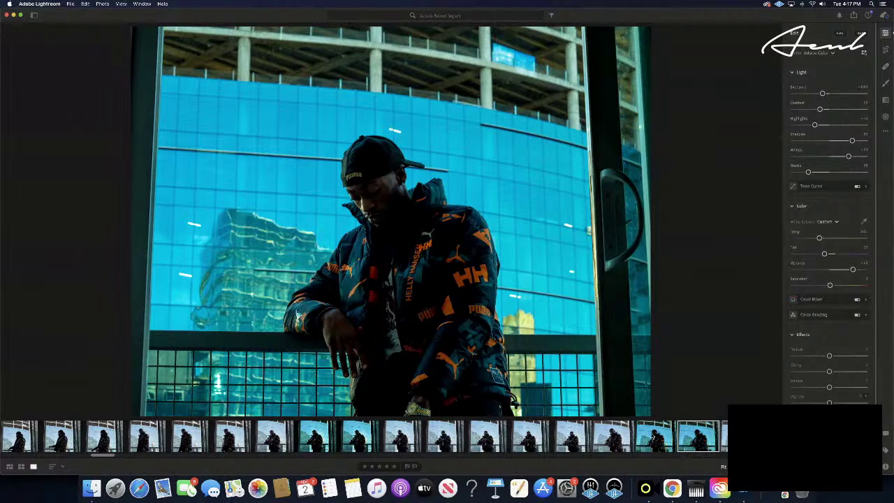
key("Right")
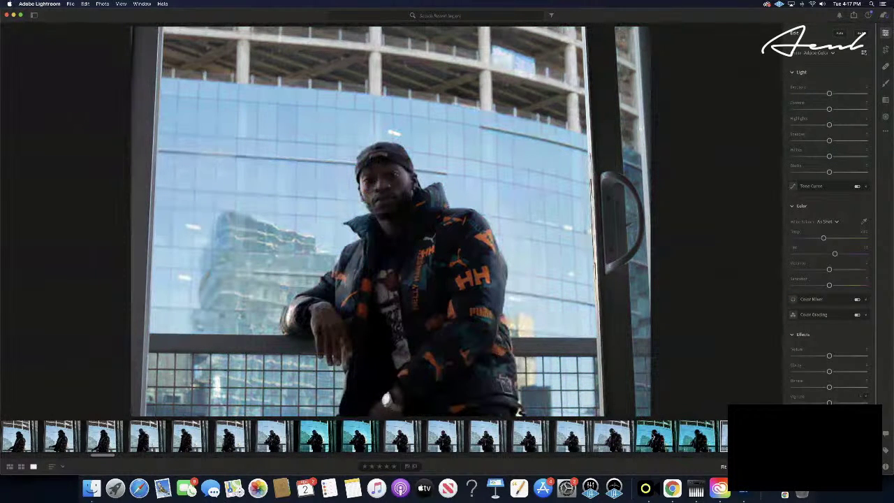
key("Right")
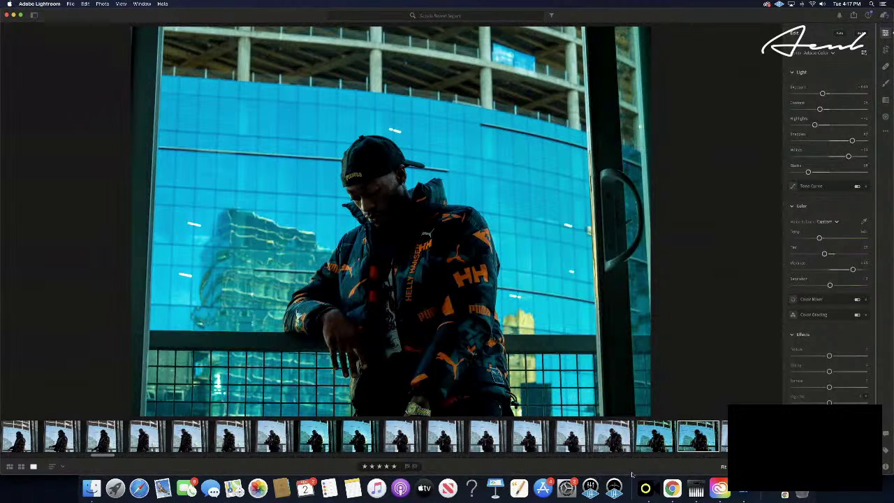
key("Right")
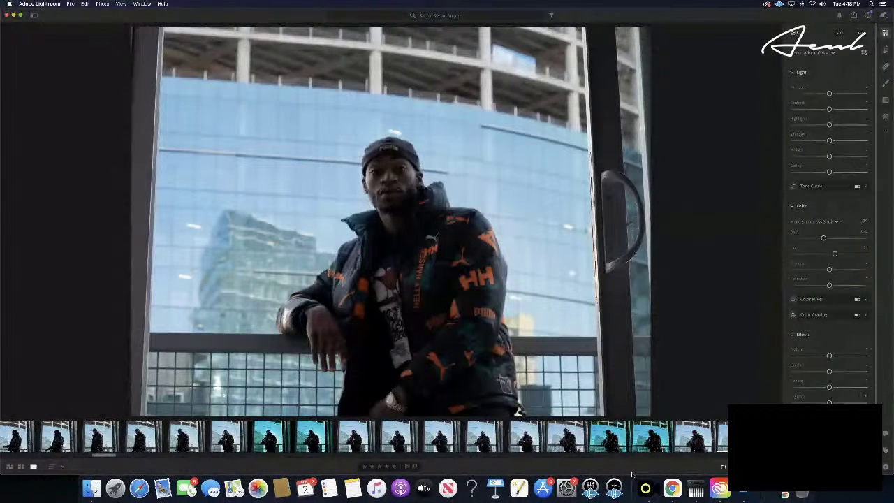
- Step nine frames forward to the shot of the man pulling his cap down with both hands
key("Right")
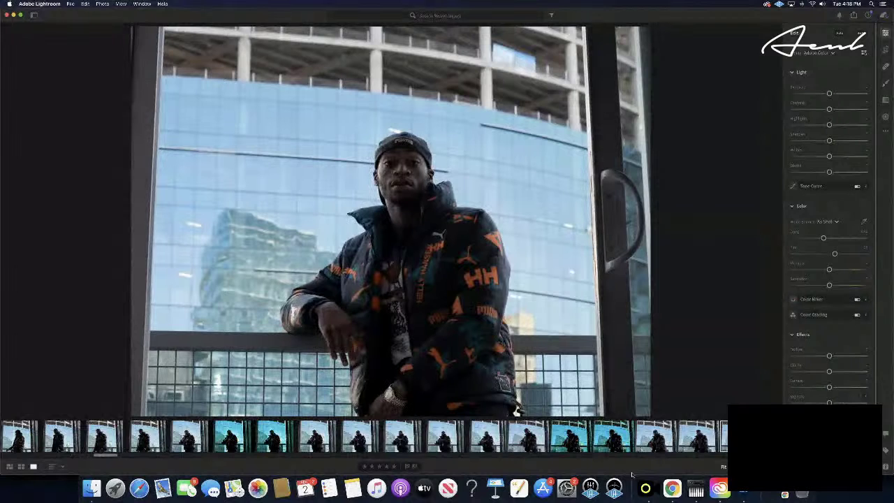
key("Right")
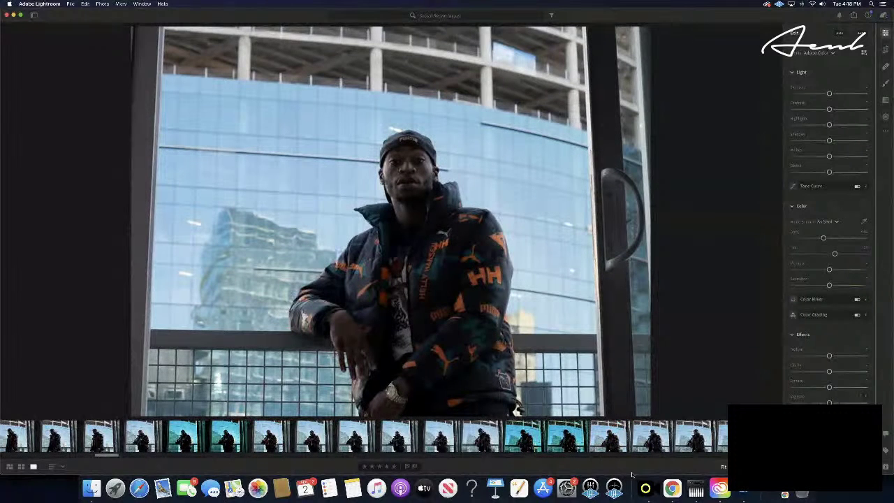
key("Right")
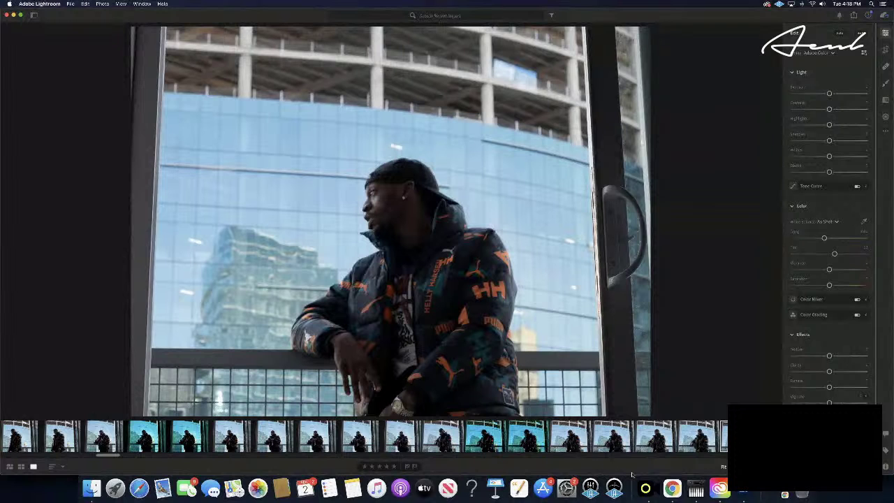
key("Right")
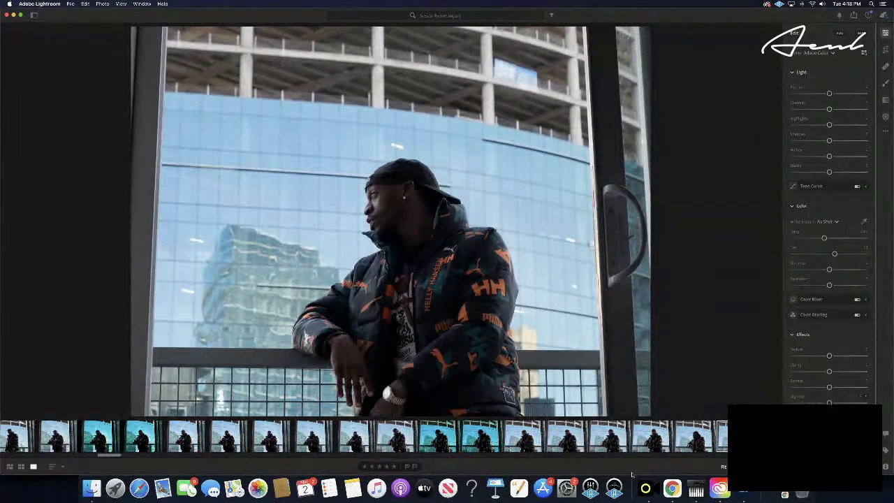
key("Right")
key("Right")
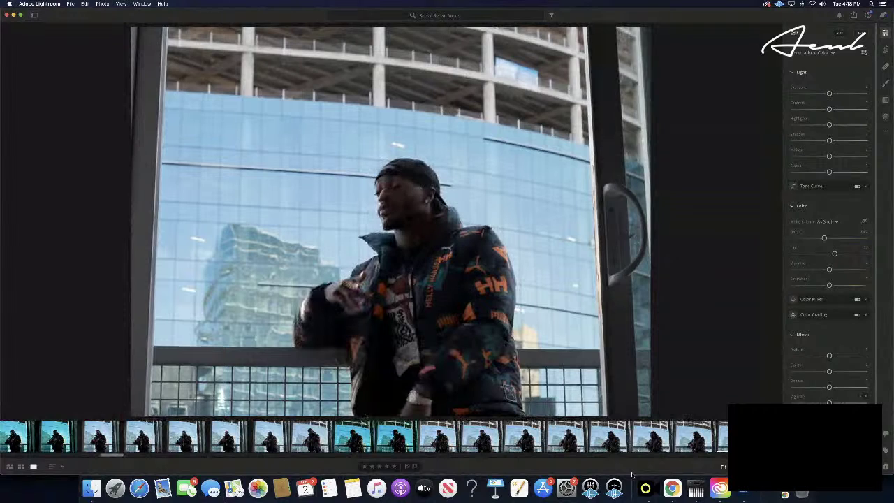
key("Right")
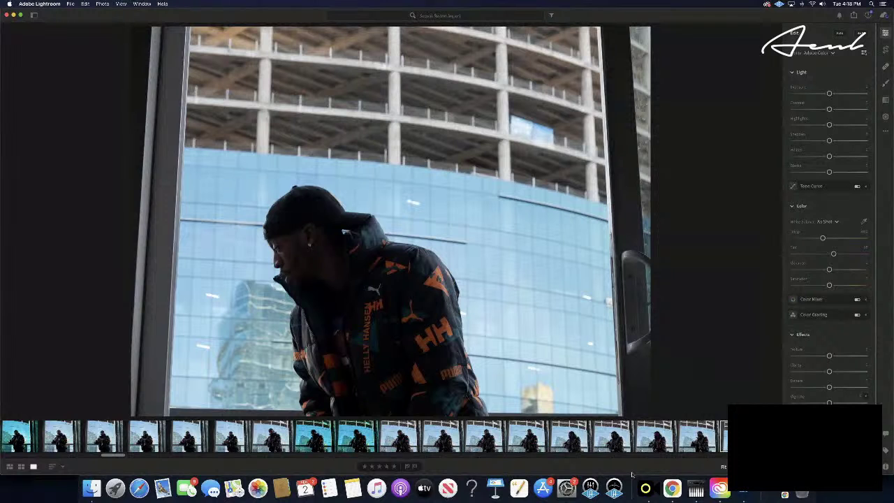
key("Right")
key("Right")
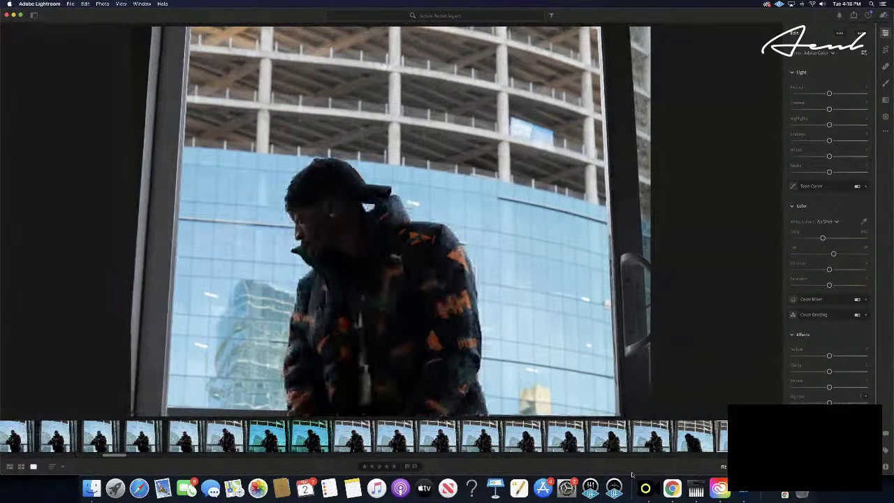
key("Right")
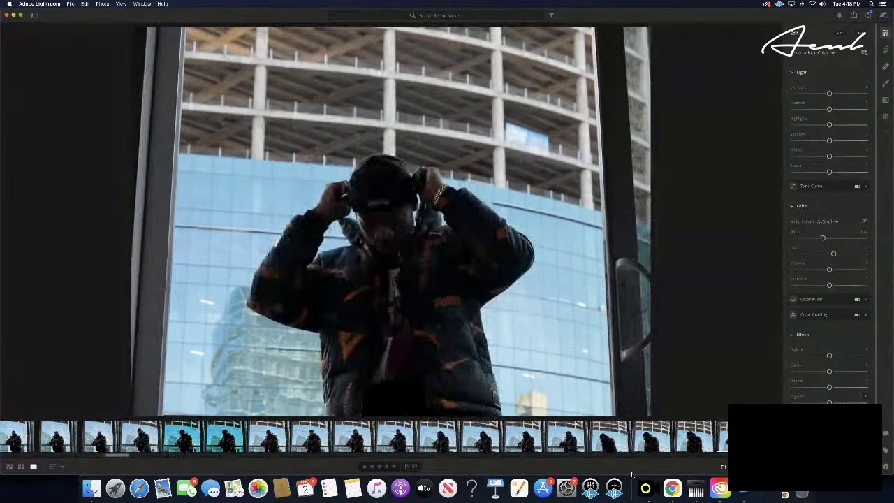
key("Right")
- Paste the teal edit, raise Shadows a little in two nudges, and lift Blacks slightly
key("super+v")
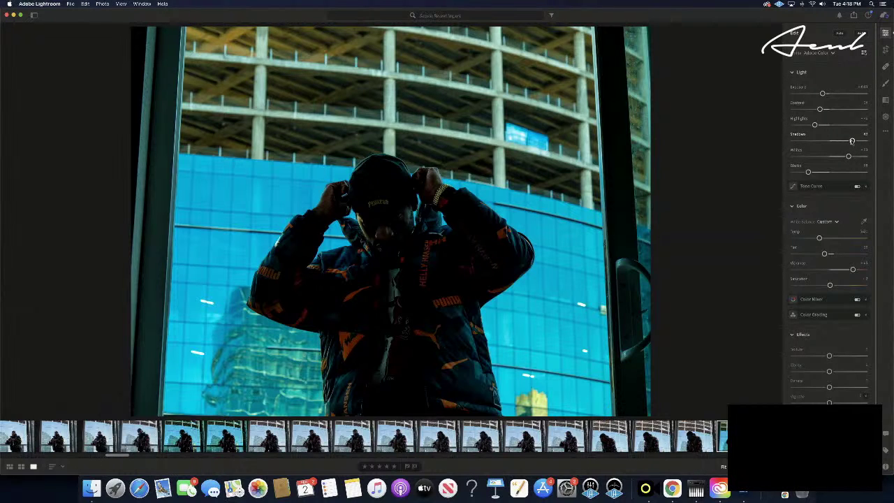
left_click_drag(852, 141, 861, 141)
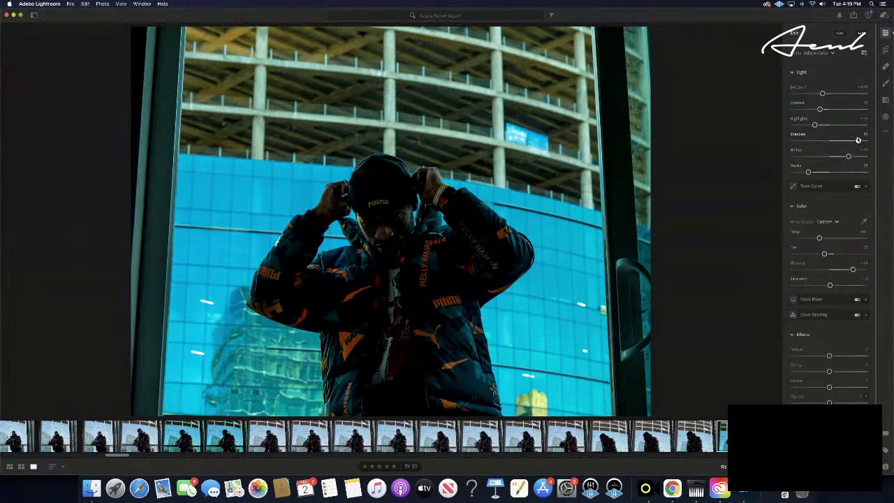
left_click_drag(857, 140, 859, 139)
left_click_drag(808, 173, 807, 174)
- Rate the shot five stars, then move five frames ahead and one back to the unedited cap-gripping frame
key("5")
key("Right")
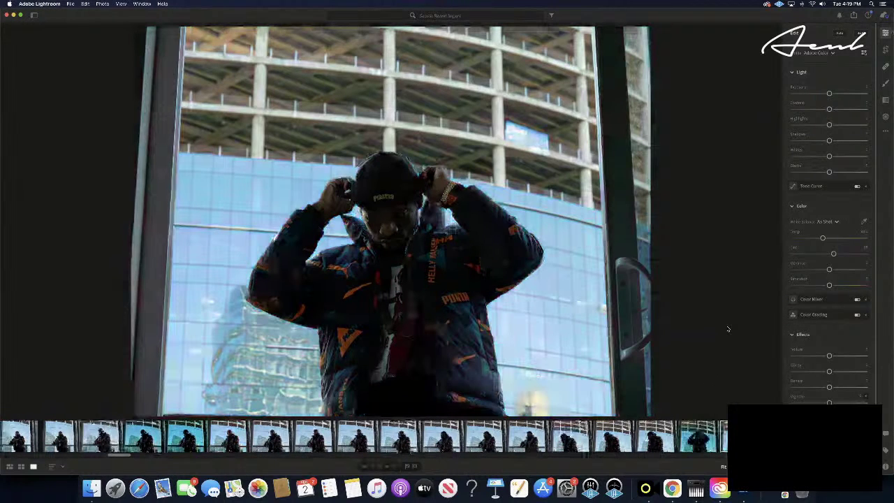
key("Right")
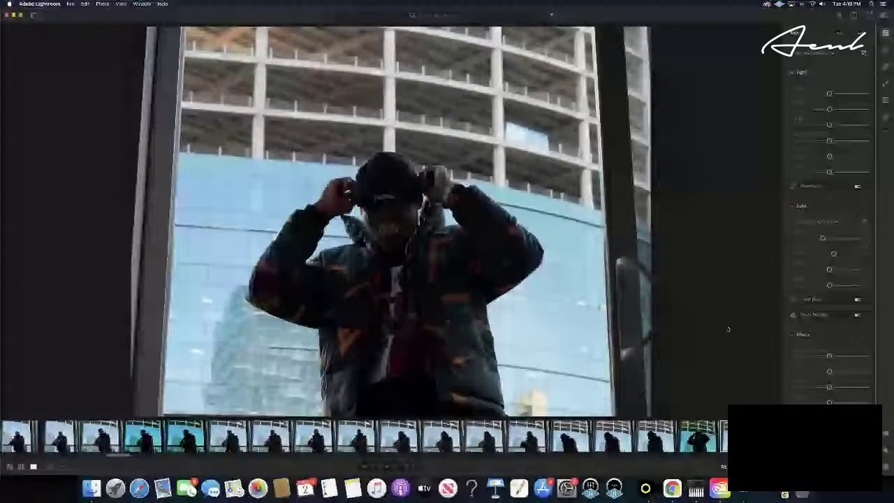
key("Right")
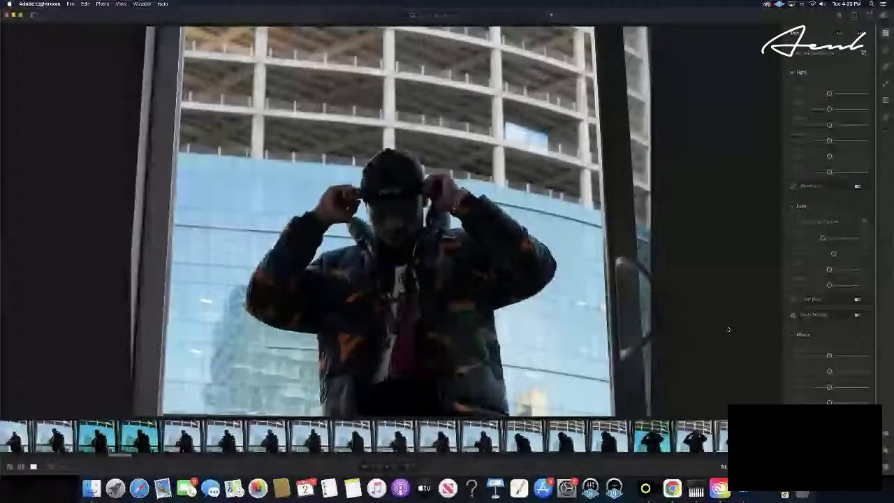
key("Right")
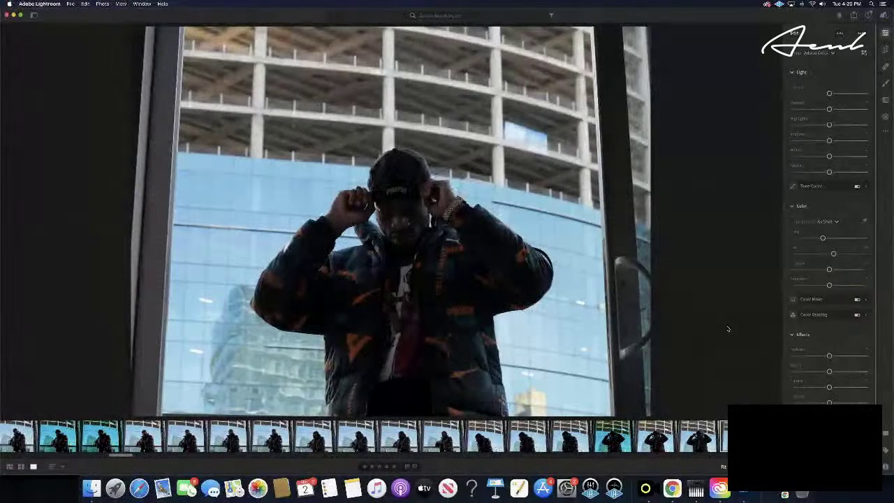
key("Right")
key("Right")
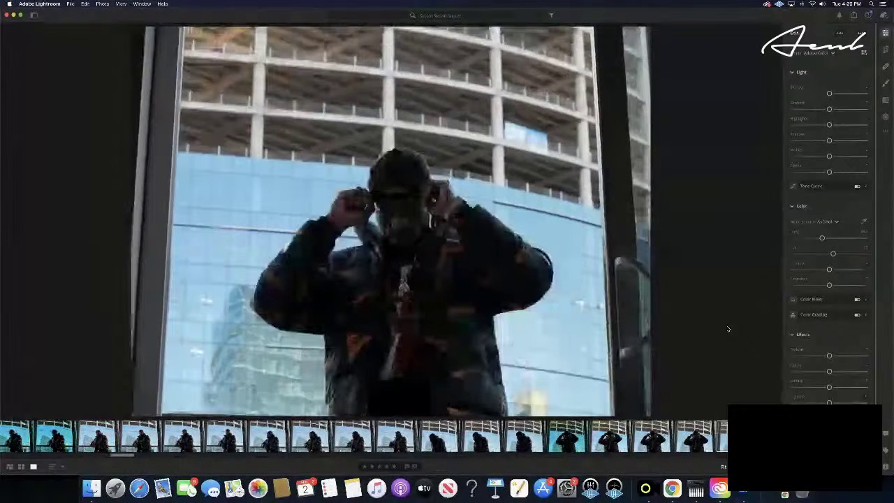
key("Left")
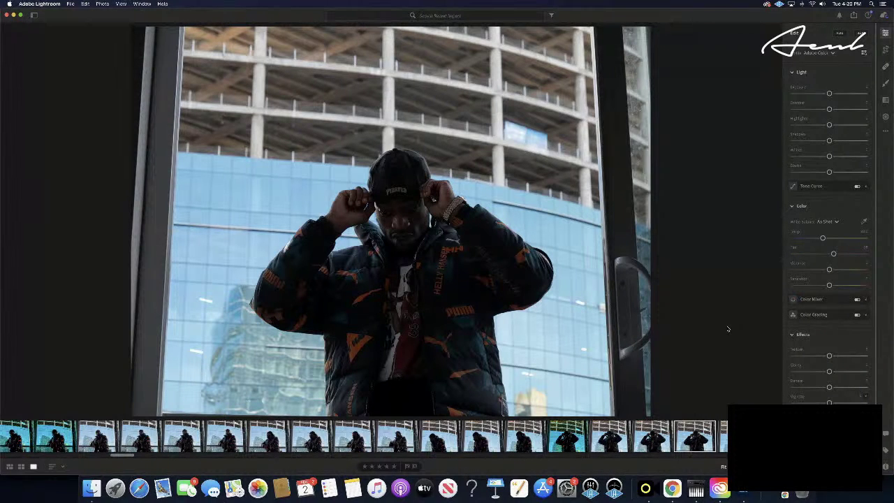
- Return to the edited cyan frame, drop Contrast to its minimum, and copy its edit settings
left_click(568, 438)
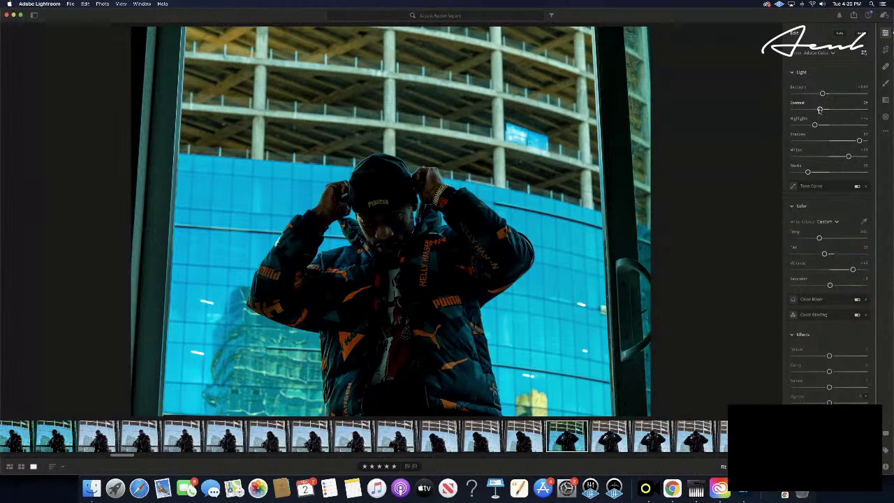
left_click_drag(820, 110, 776, 116)
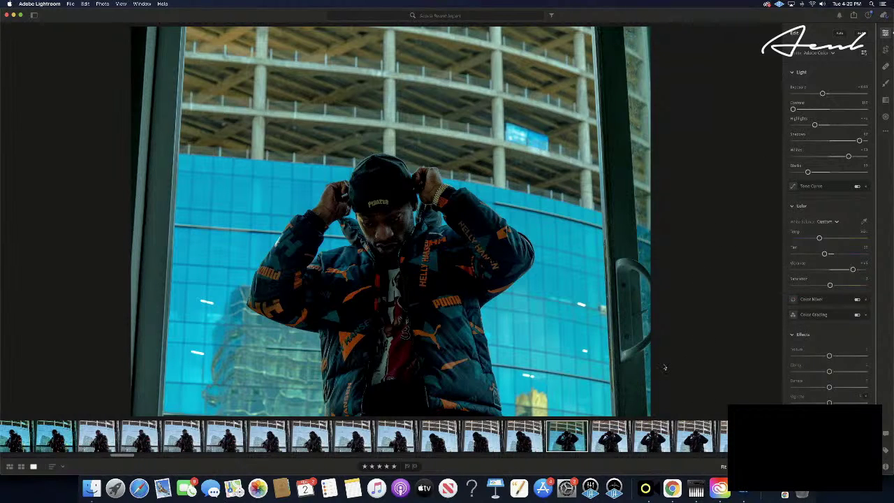
key("super+c")
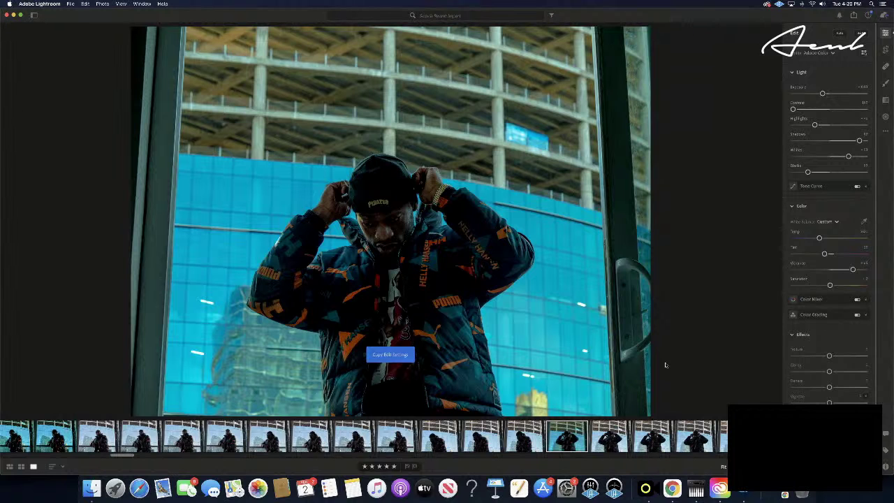
- Paste the teal edit onto the unedited cap-gripping frame and compare it with the neighbouring photo
key("Right")
key("Right")
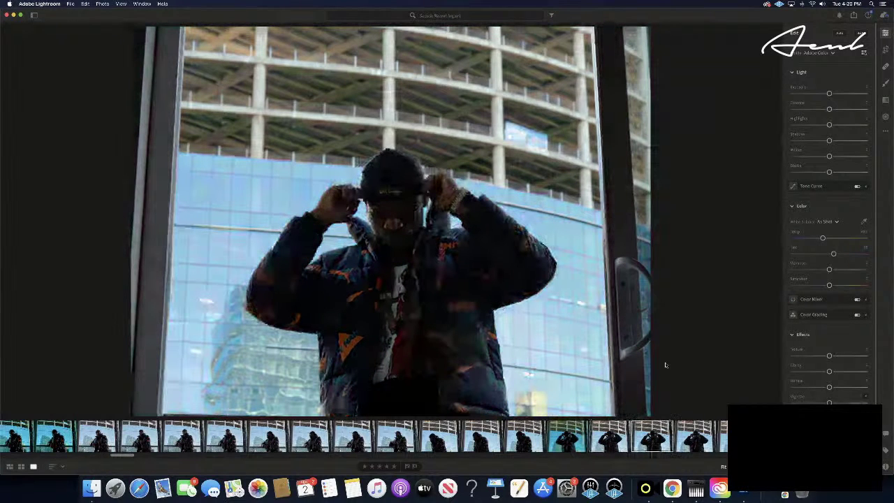
key("Right")
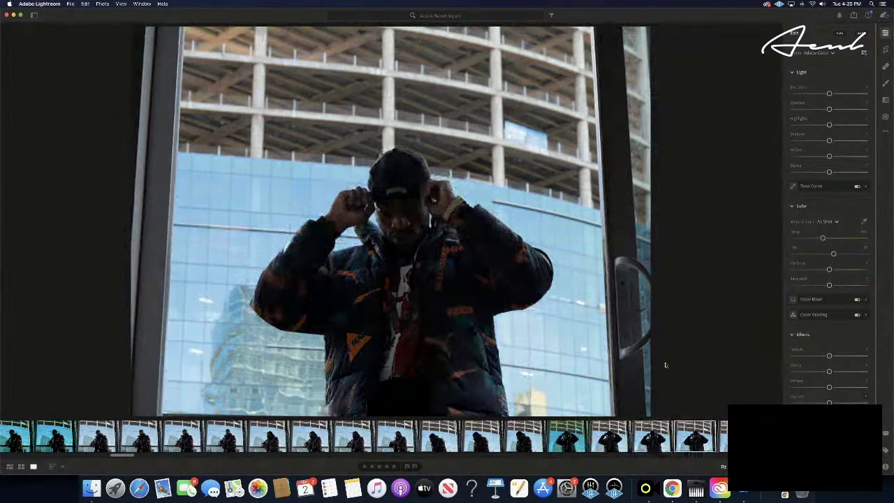
key("Right")
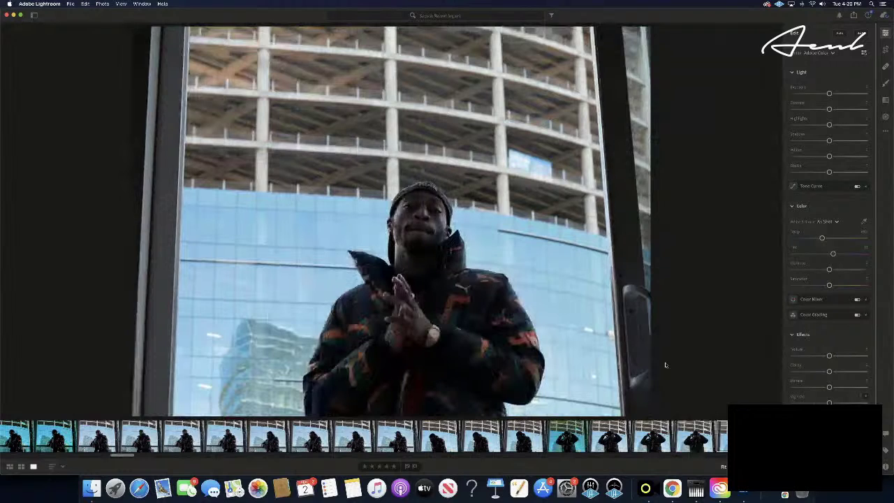
key("Left")
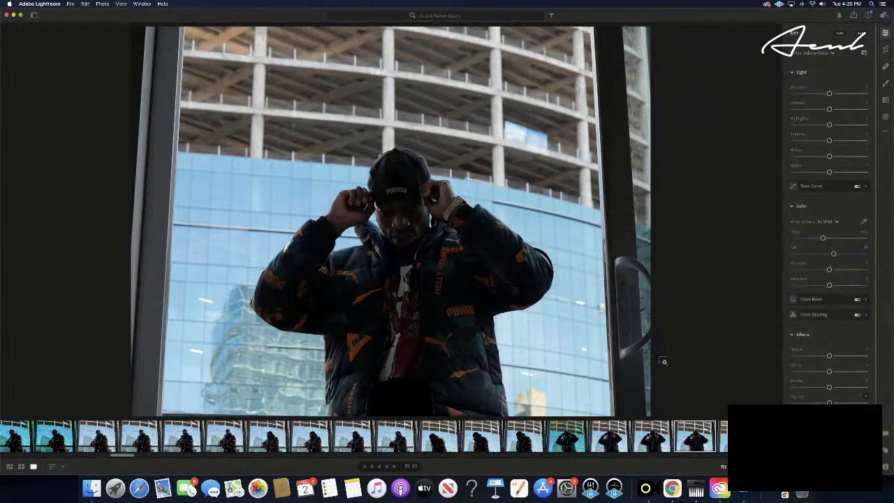
key("super+v")
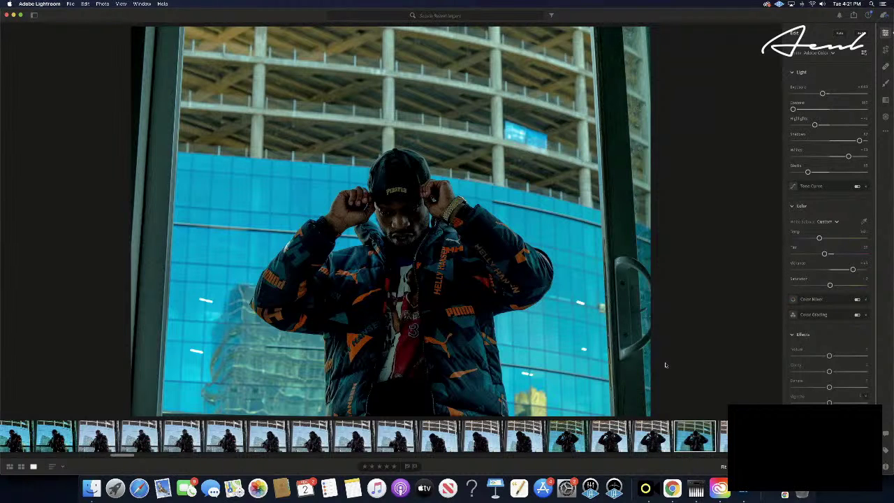
key("Right")
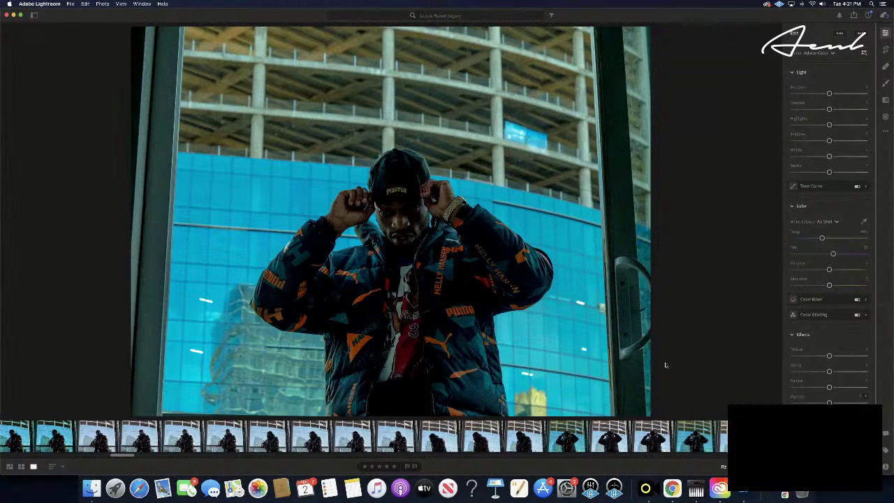
key("Left")
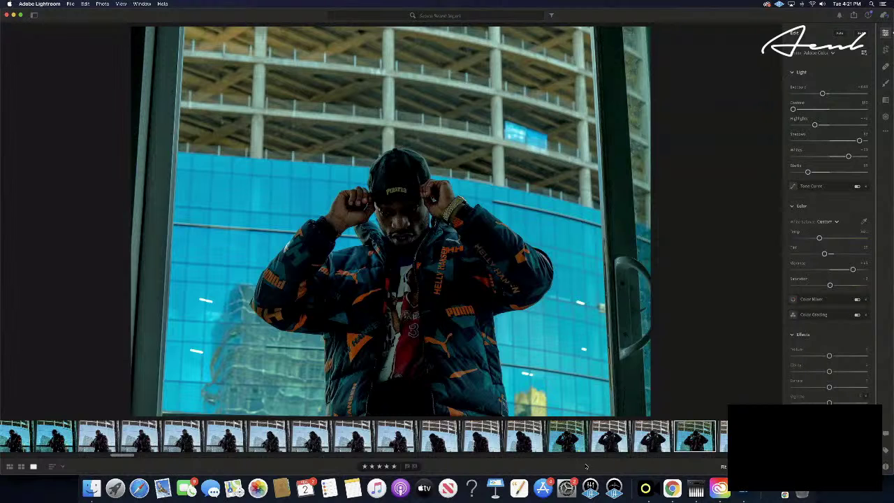
- Paste the teal edit onto the hands-clasped shot in the burst
key("Right")
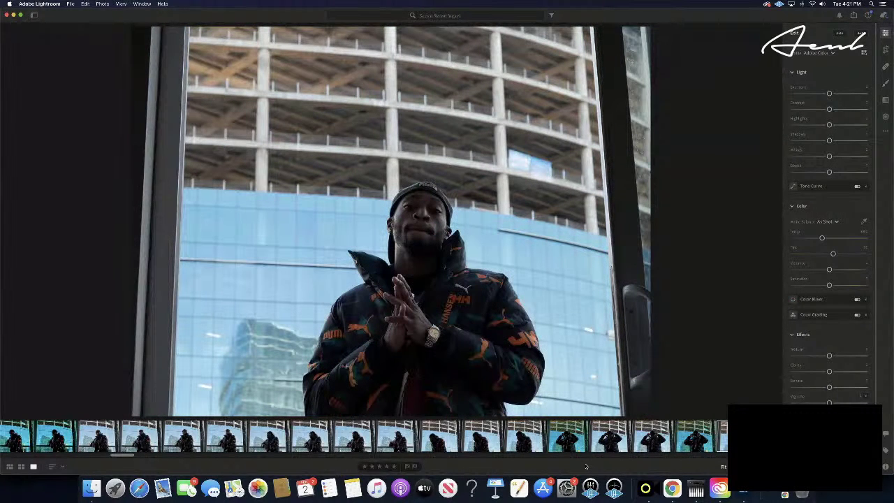
key("super+v")
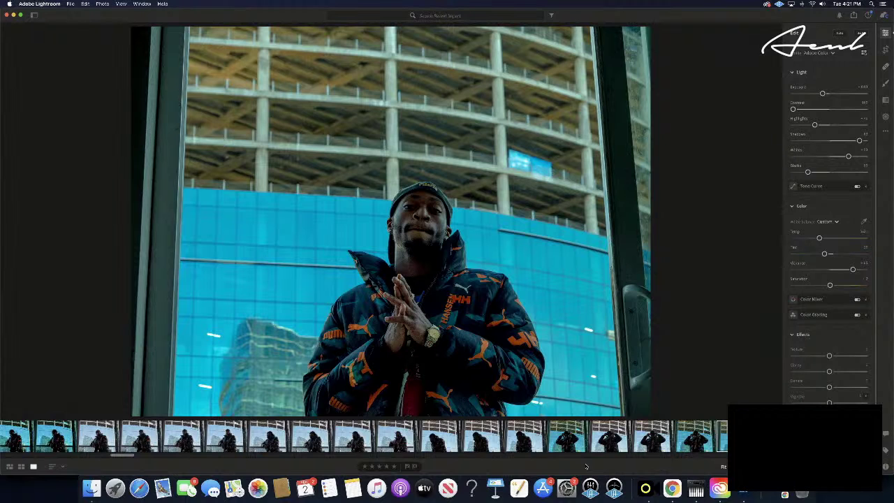
key("Right")
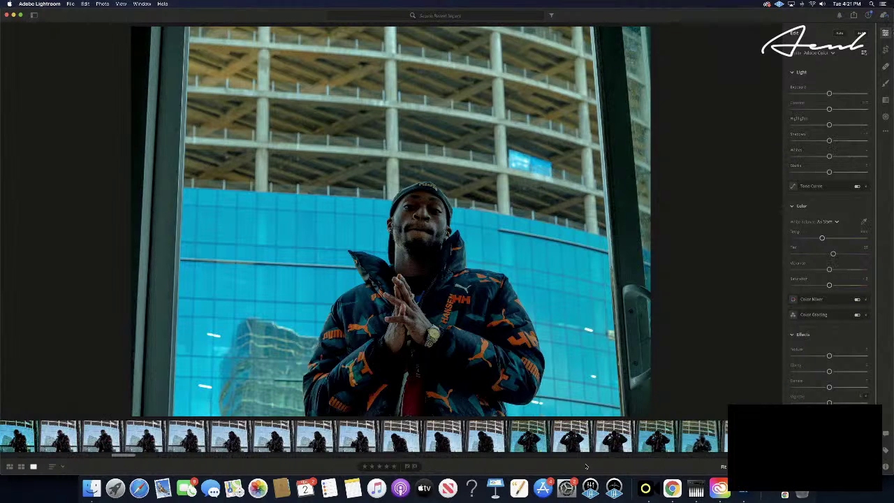
- Step ahead through the burst to the peace-sign portrait in front of the glass building
key("Right")
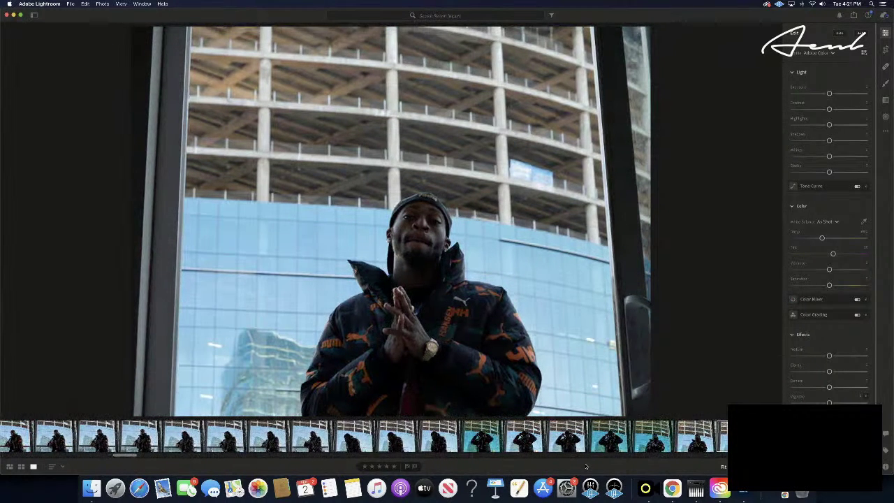
key("Right")
key("Right")
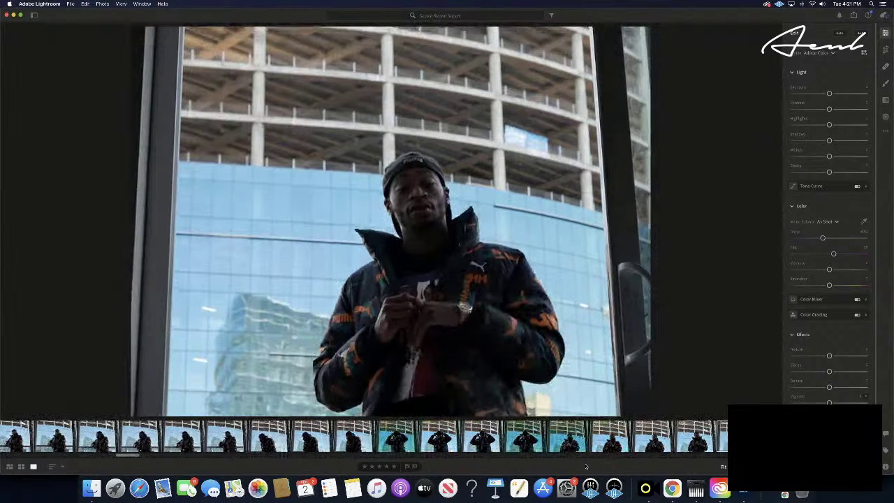
key("Right")
key("Right")
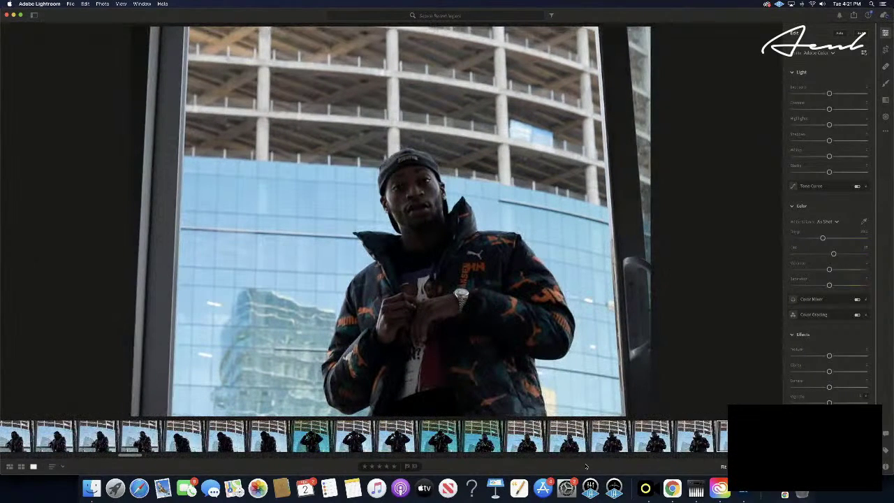
key("Right")
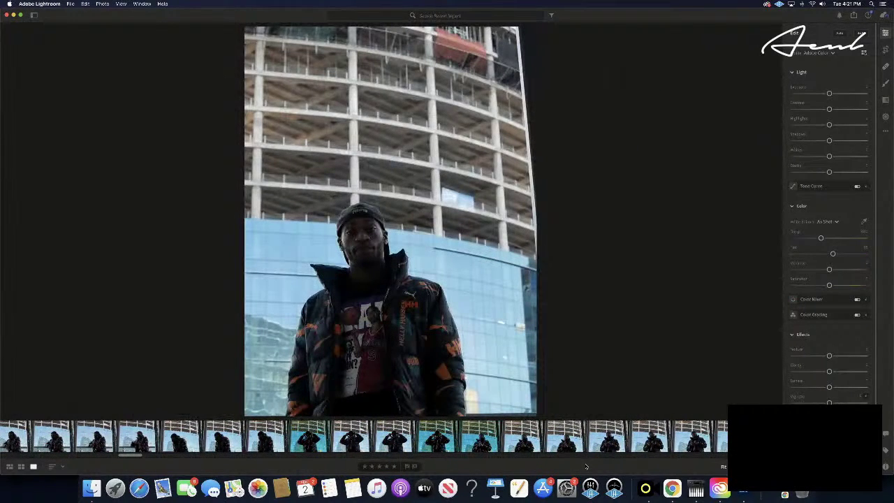
key("Right")
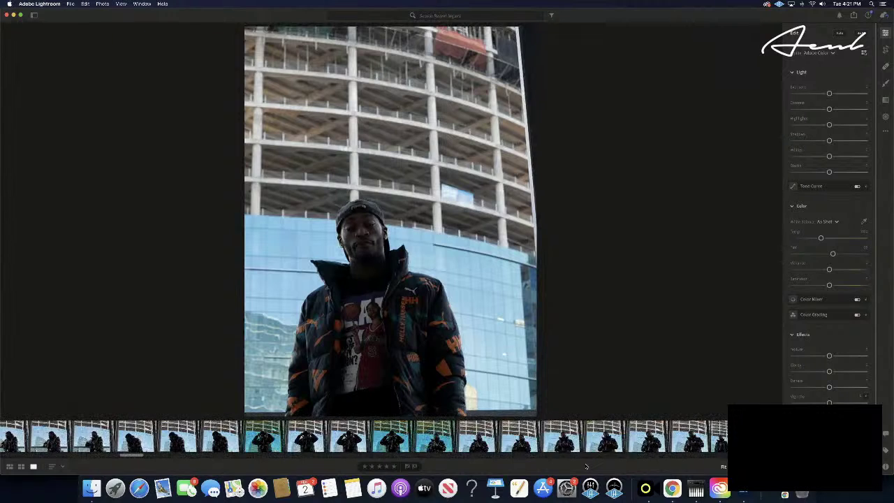
key("Right")
key("Right")
key("Right")
key("Right")
key("Right")
key("Right")
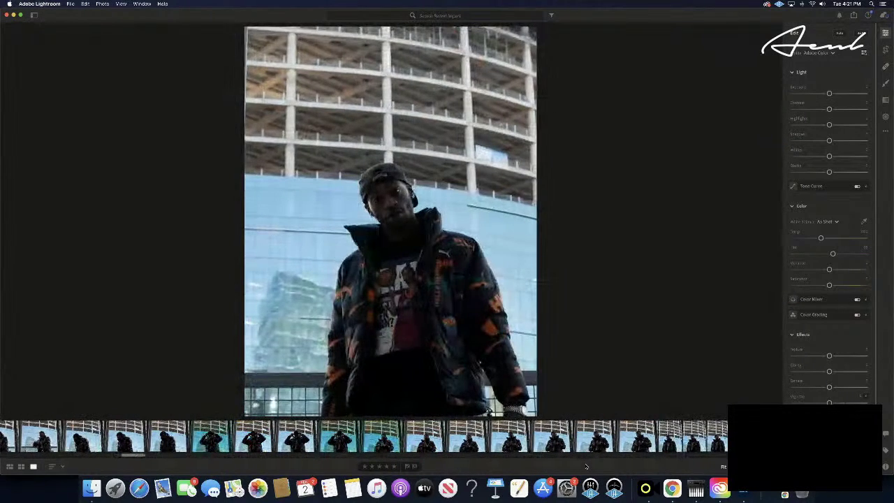
key("Right")
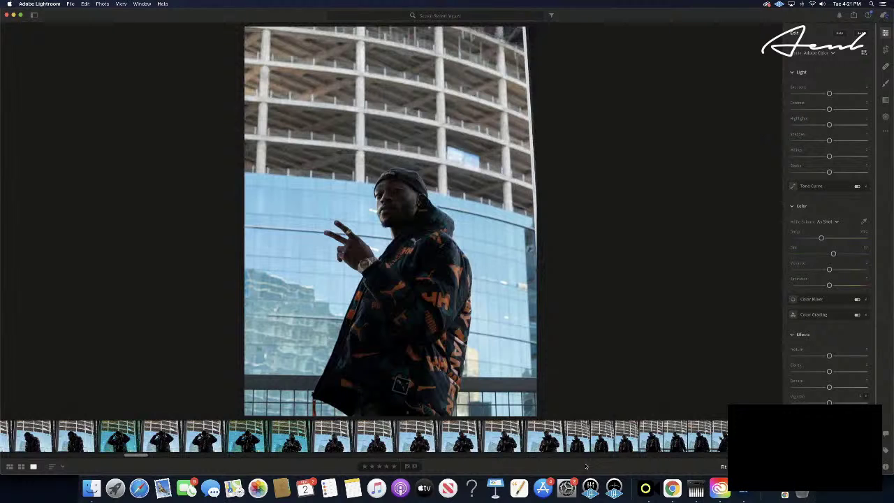
key("Right")
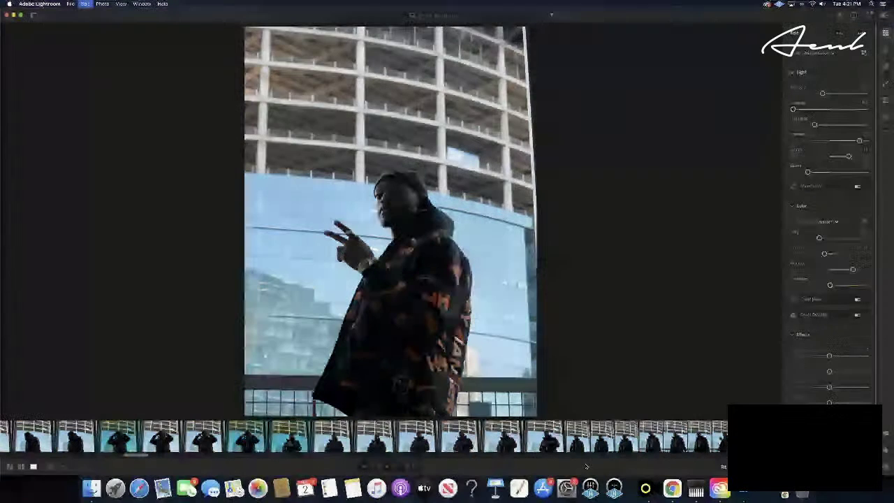
key("Right")
key("Right")
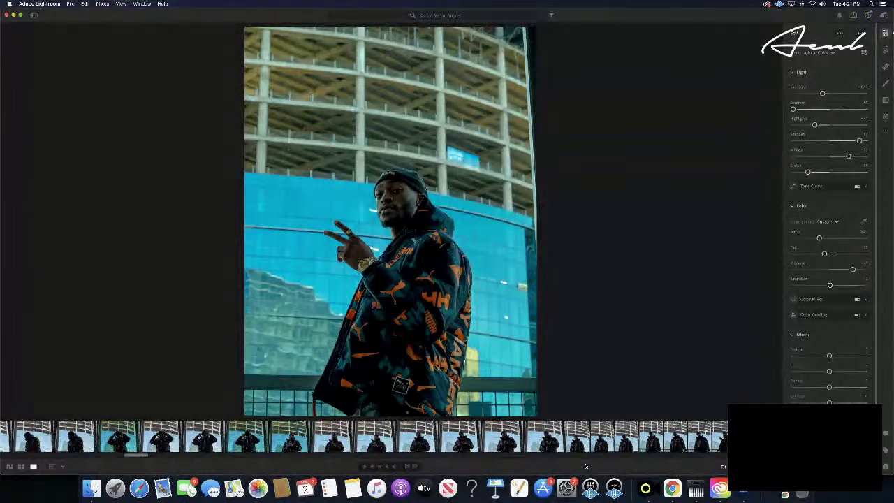
key("Right")
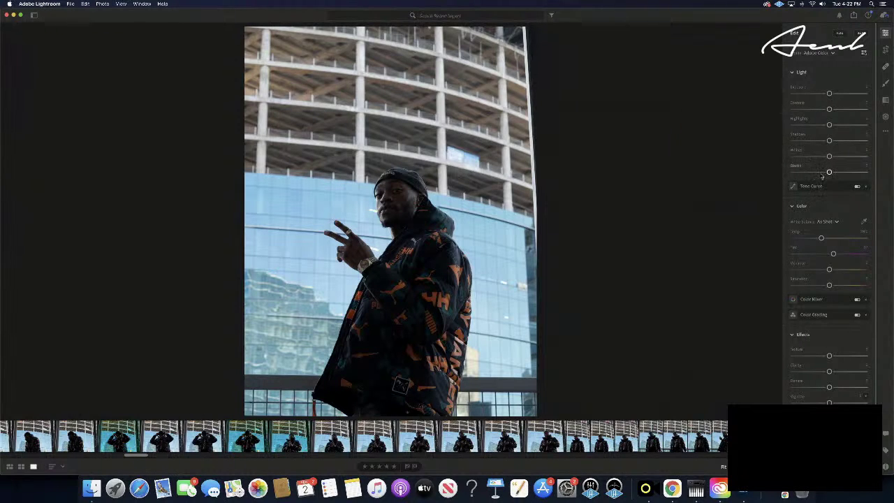
- Deepen the blacks and shadows, raise the highlights, and lower the contrast slightly
left_click_drag(829, 171, 853, 157)
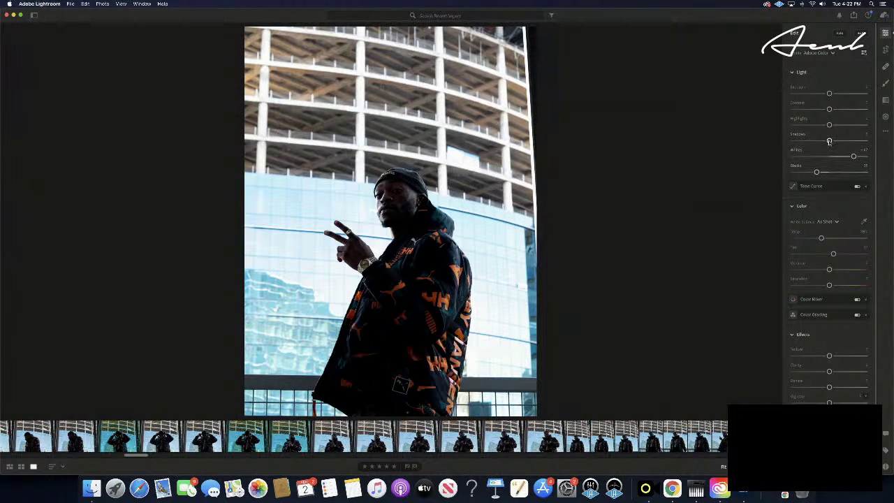
left_click_drag(829, 141, 824, 141)
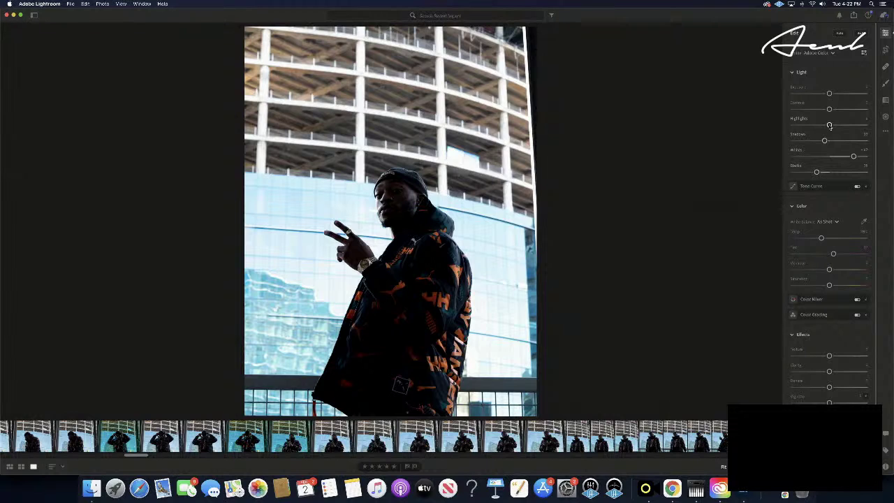
left_click_drag(829, 125, 838, 127)
mouse_move(827, 109)
left_mouse_down()
mouse_move(805, 111)
mouse_move(820, 110)
left_mouse_up()
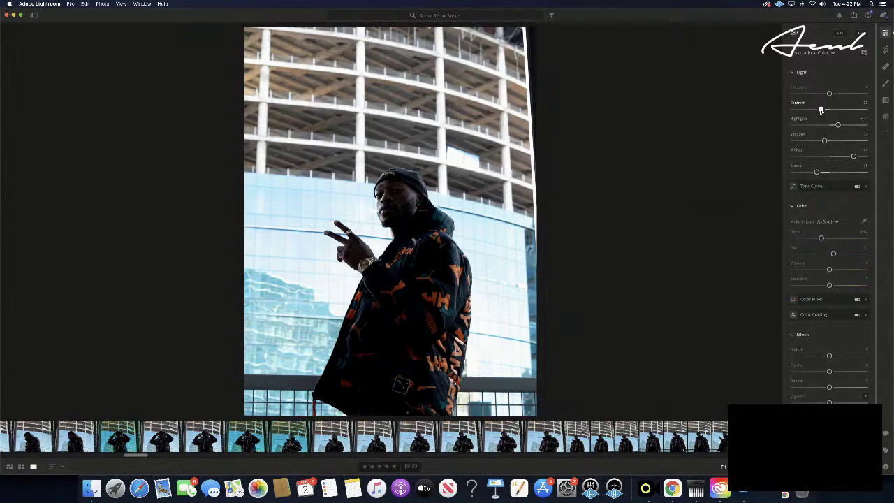
left_click_drag(820, 110, 825, 111)
- Fine-tune Exposure around -0.05, ending slightly brighter
left_click_drag(830, 95, 830, 96)
left_click_drag(829, 93, 828, 94)
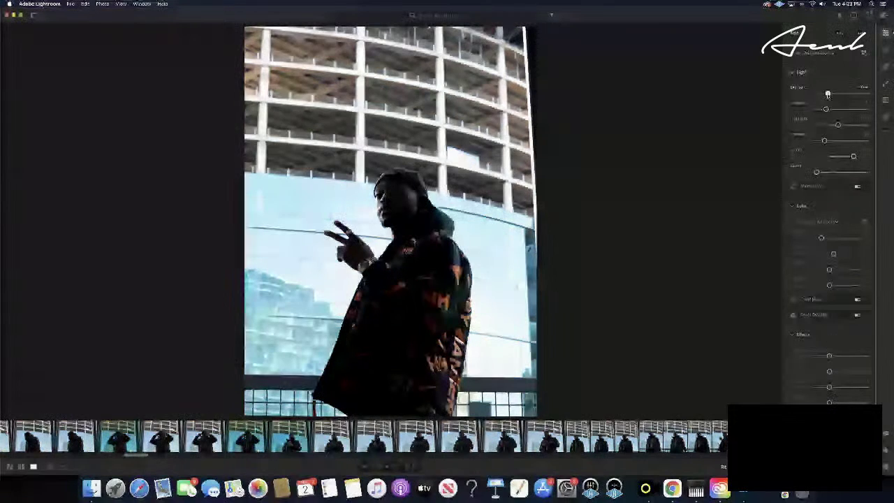
left_click_drag(828, 94, 829, 94)
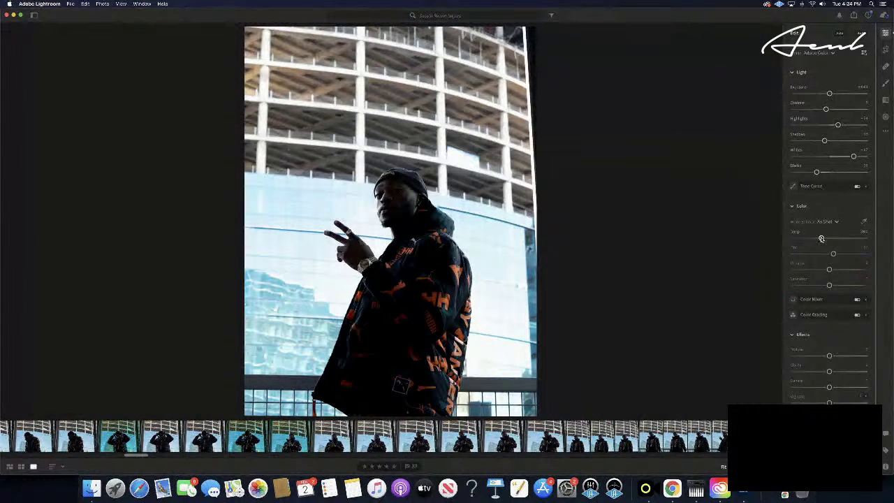
- Set a custom white balance by fine-tuning Temp and bringing Tint back near neutral
left_click_drag(821, 239, 842, 238)
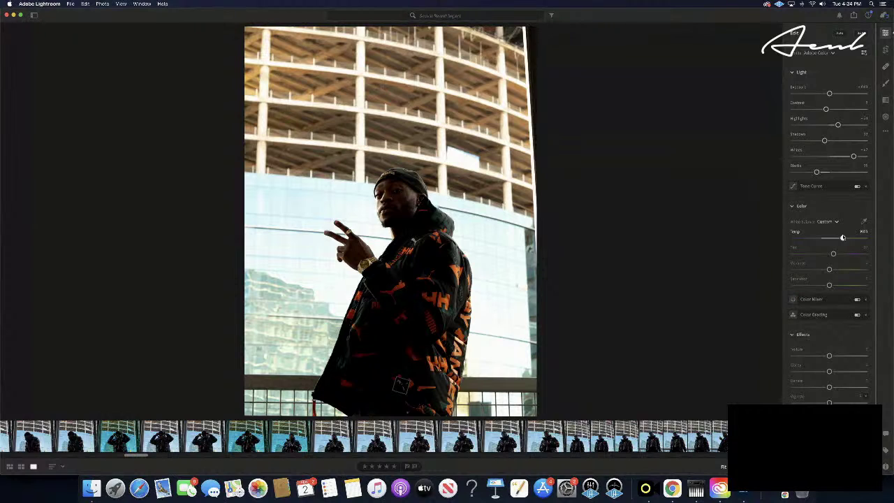
mouse_move(842, 239)
left_mouse_down()
mouse_move(882, 238)
mouse_move(821, 238)
mouse_move(831, 238)
left_mouse_up()
mouse_move(835, 238)
left_mouse_down()
mouse_move(850, 239)
mouse_move(804, 238)
mouse_move(830, 238)
left_mouse_up()
left_click_drag(834, 254, 813, 256)
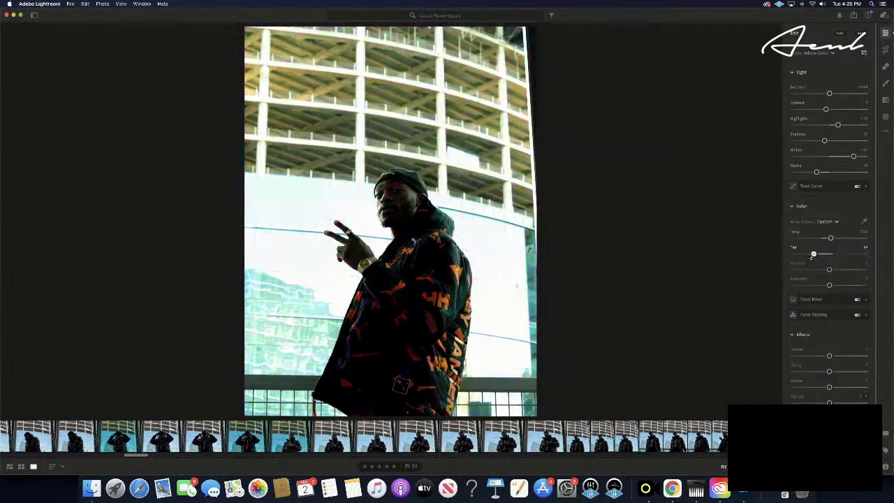
mouse_move(813, 256)
left_mouse_down()
mouse_move(792, 254)
mouse_move(823, 254)
left_mouse_up()
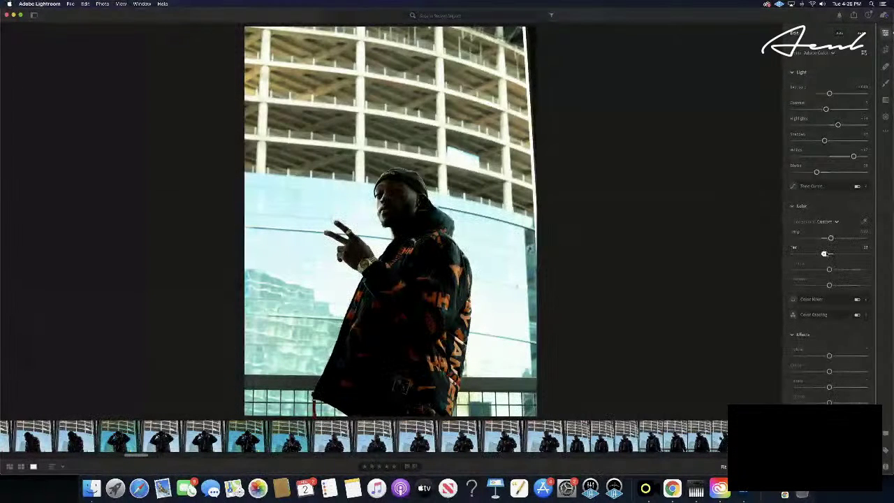
left_click_drag(824, 254, 828, 254)
left_click_drag(827, 253, 827, 253)
- Raise Vibrance to a refined amount and lower Saturation slightly
left_click_drag(829, 269, 752, 276)
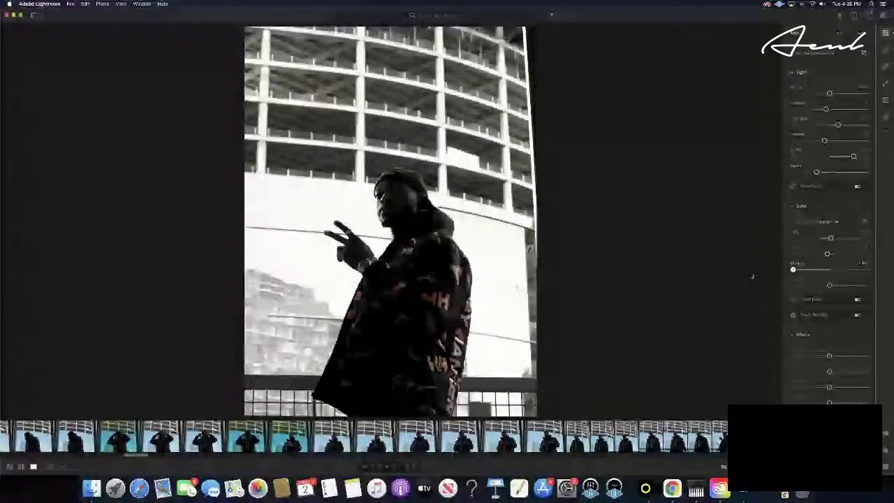
left_click_drag(752, 277, 842, 270)
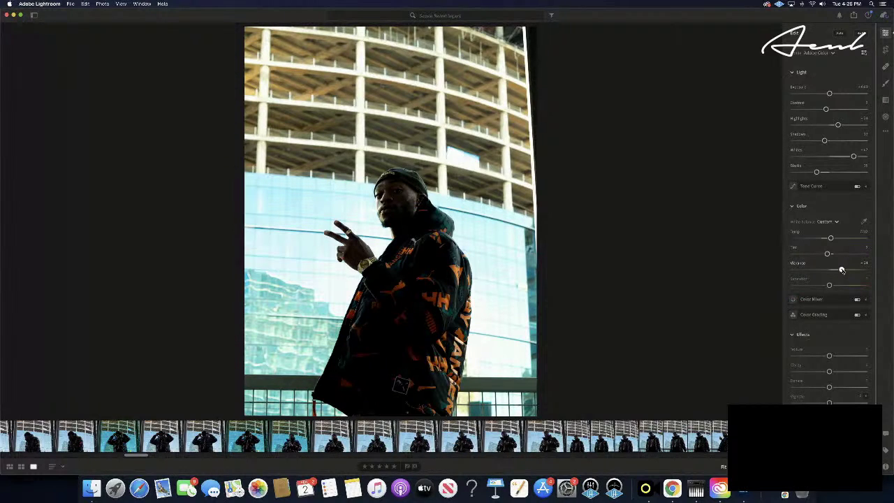
left_click_drag(841, 271, 831, 271)
left_click_drag(828, 286, 827, 286)
- Go down to the Optics section and check Enable Lens Corrections
scroll(829, 231, "down", 3)
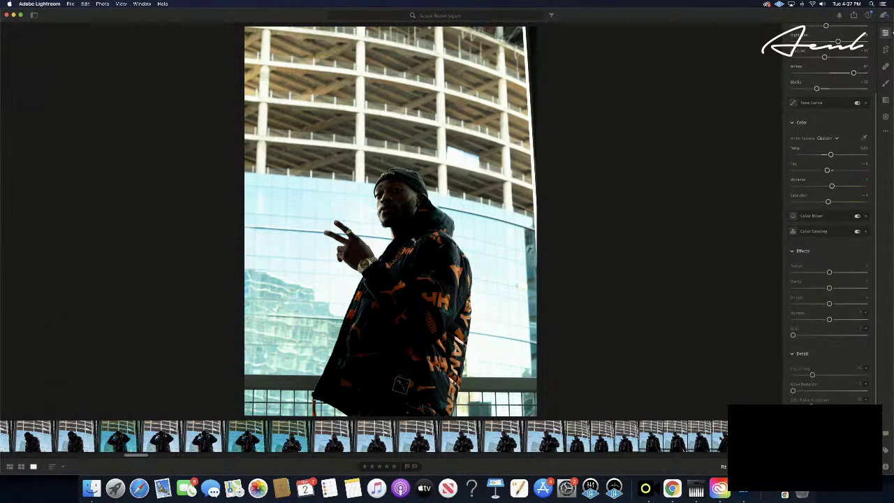
scroll(795, 390, "down", 2)
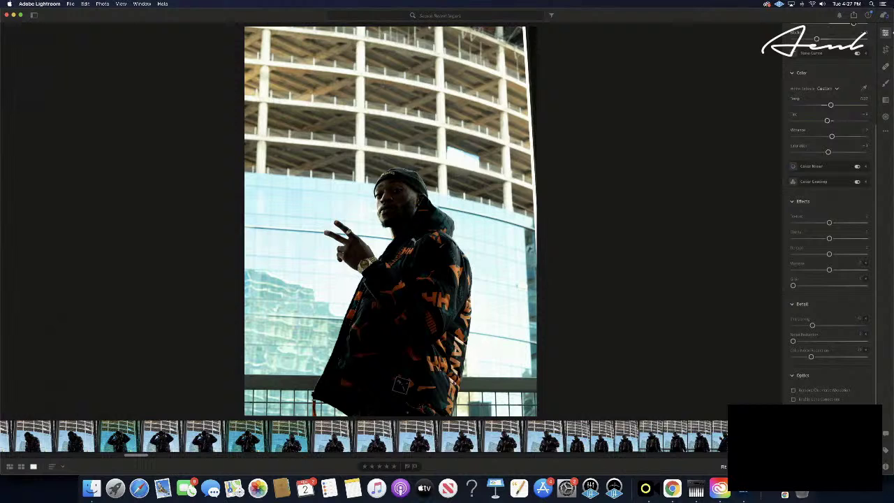
left_click(794, 399)
- Copy the peace-sign portrait's edit settings and advance nine frames to the gray-wall close-up
key("super+c")
key("Right")
key("Right")
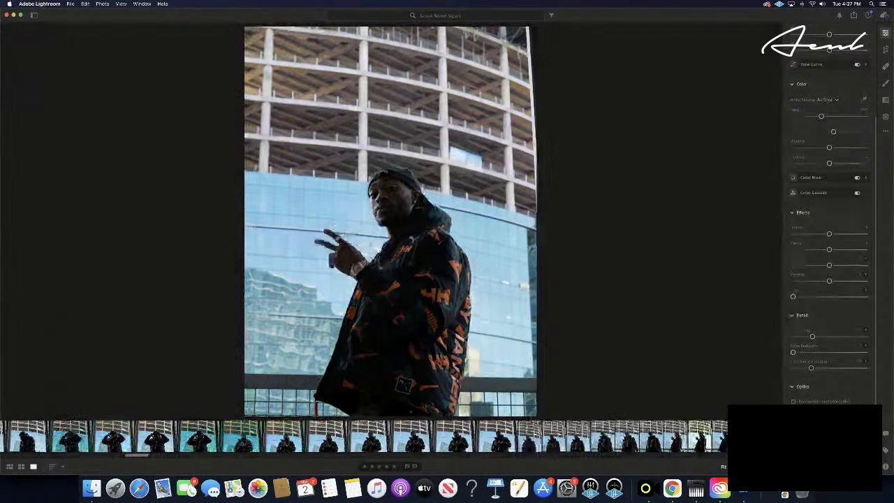
key("Right")
key("Right")
key("Right")
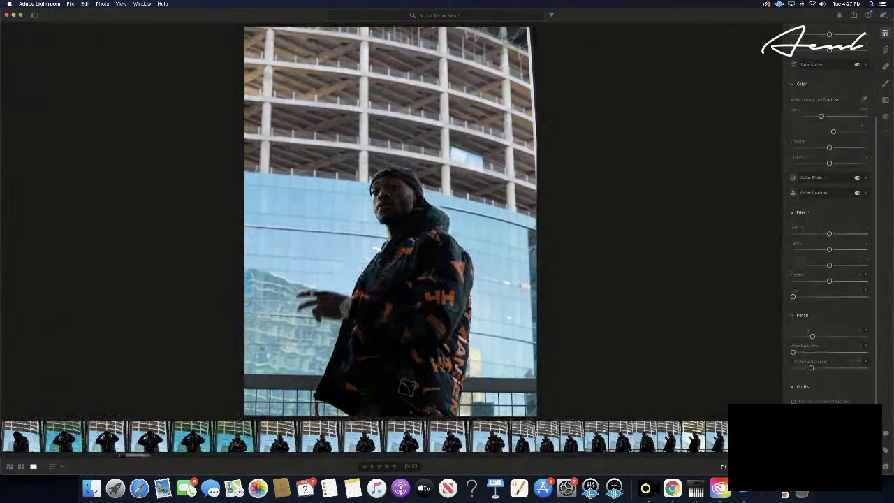
key("Right")
key("Right")
key("Right")
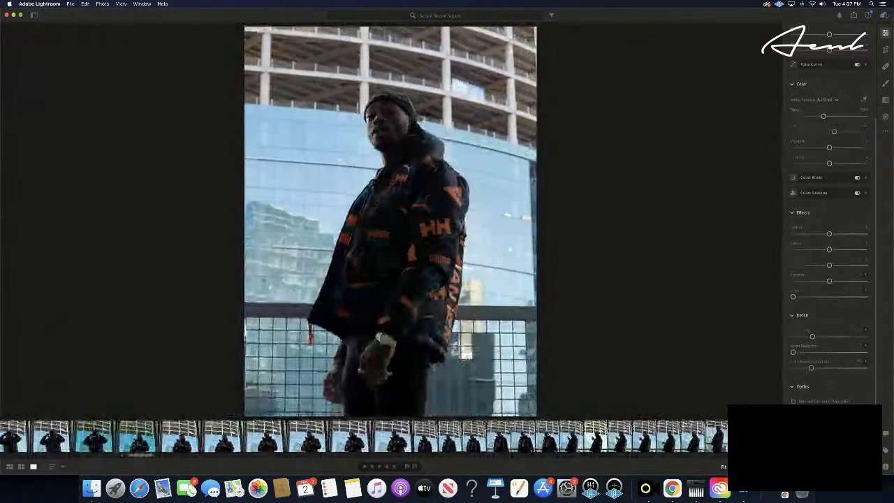
key("Right")
key("Right")
key("Right")
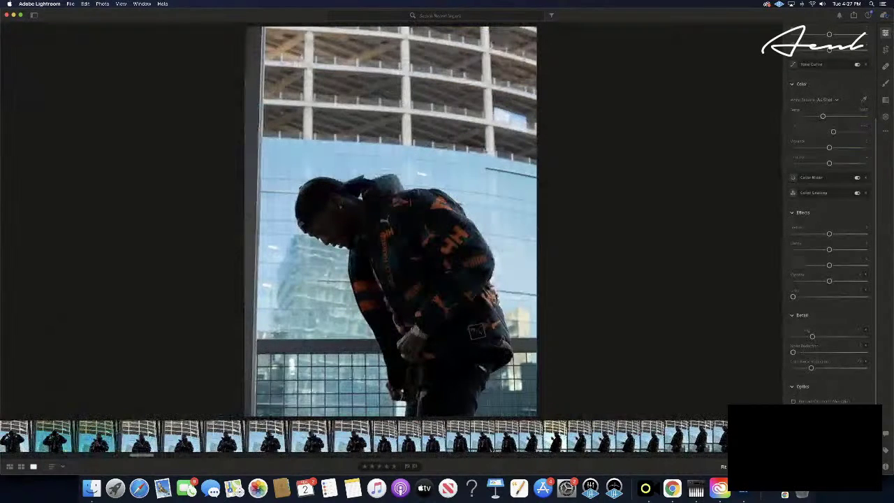
key("Right")
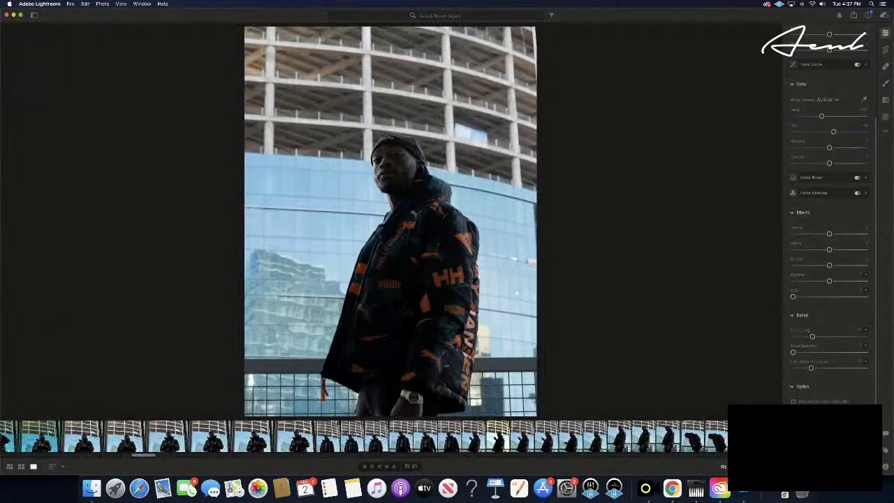
key("Right")
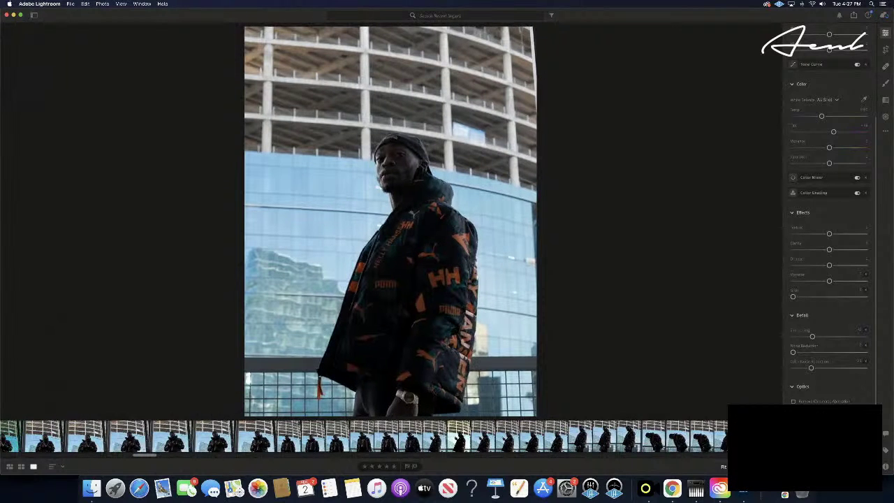
key("Right")
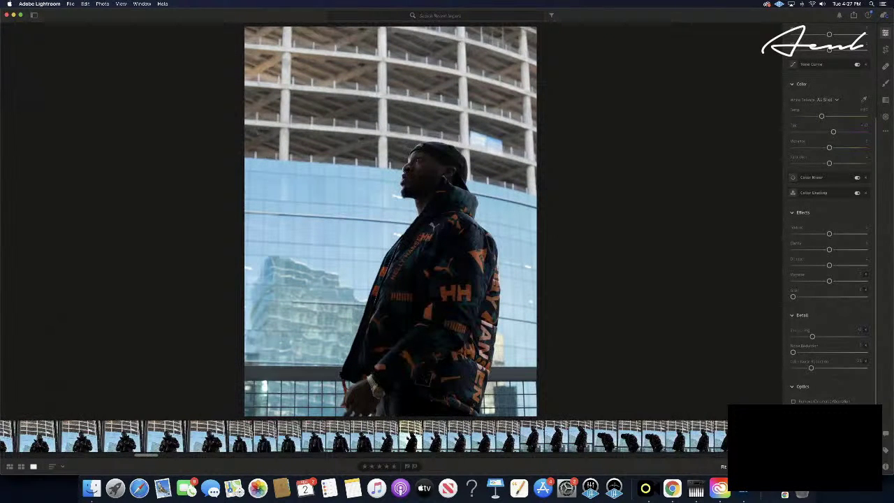
key("Right")
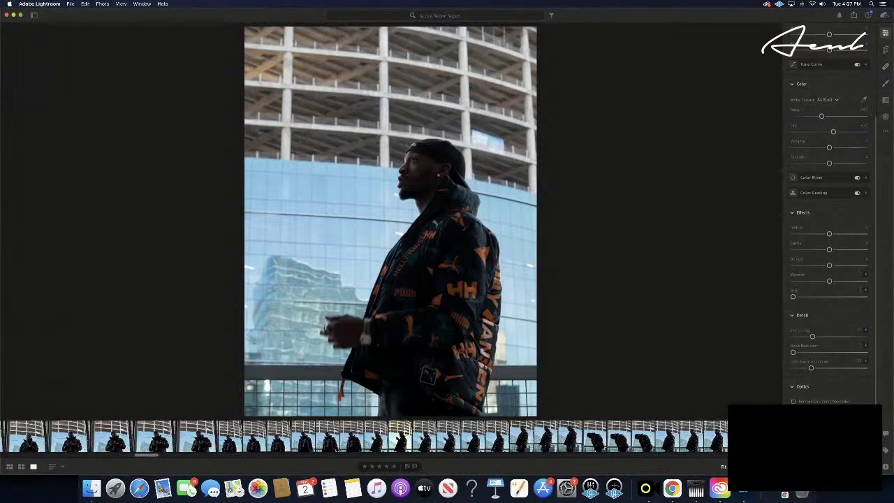
key("Right")
key("Right")
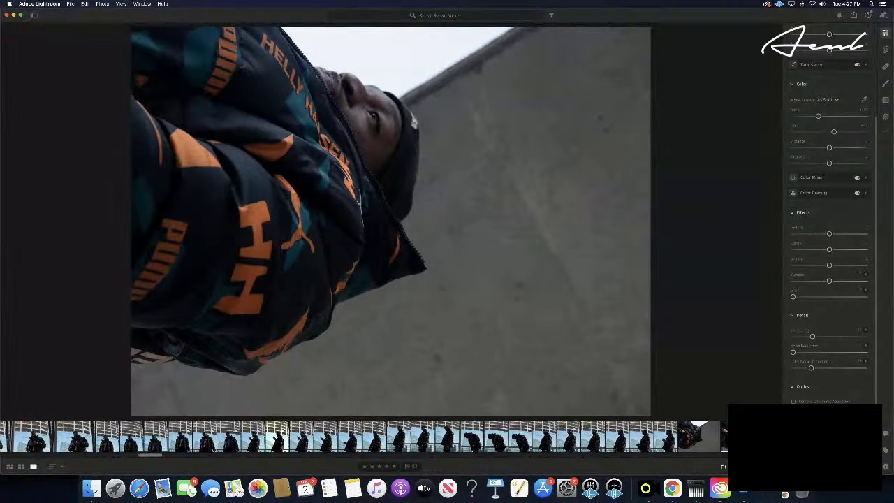
- Advance 25 frames through the jacket burst to the man looking down under the overhang
key("Right")
key("Right")
key("Right")
key("Right")
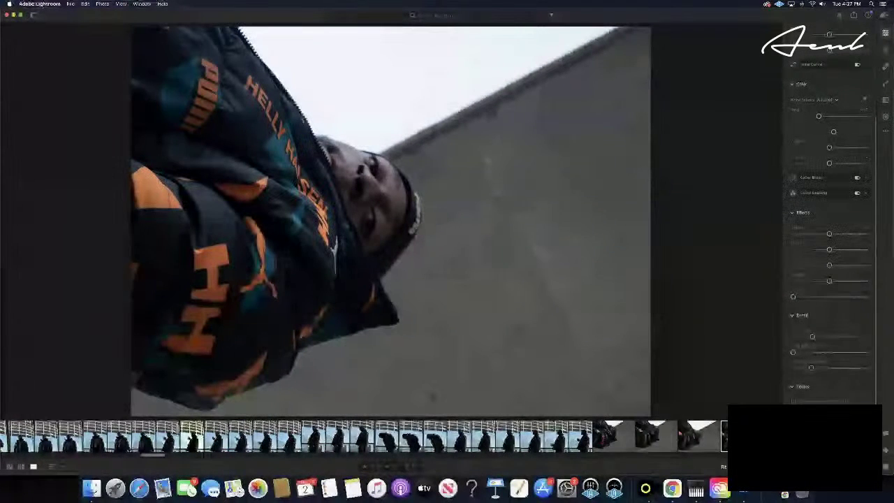
key("Right")
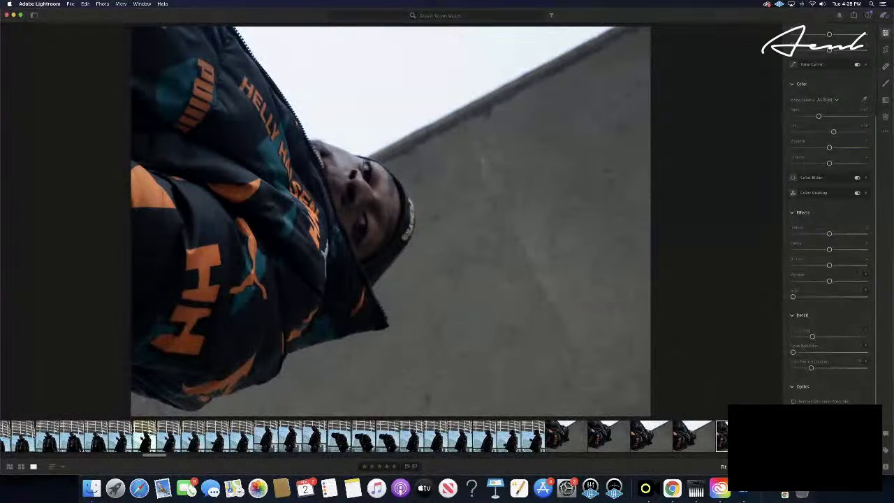
key("Right")
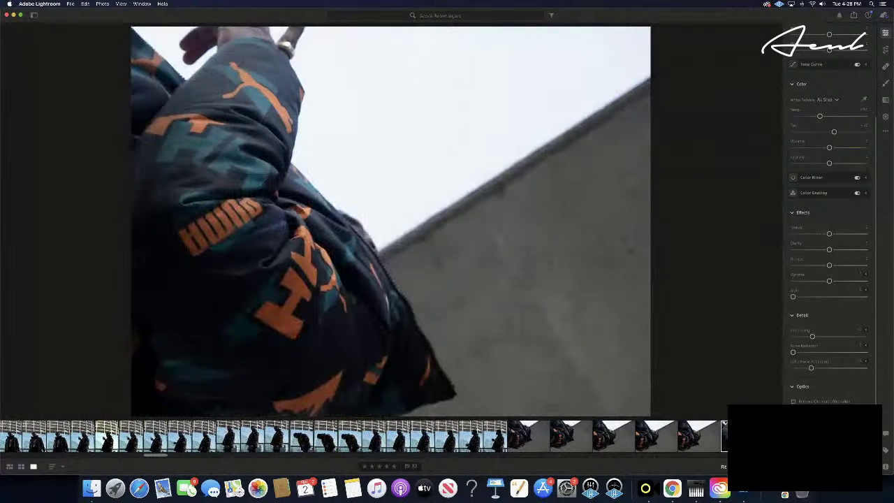
key("Right")
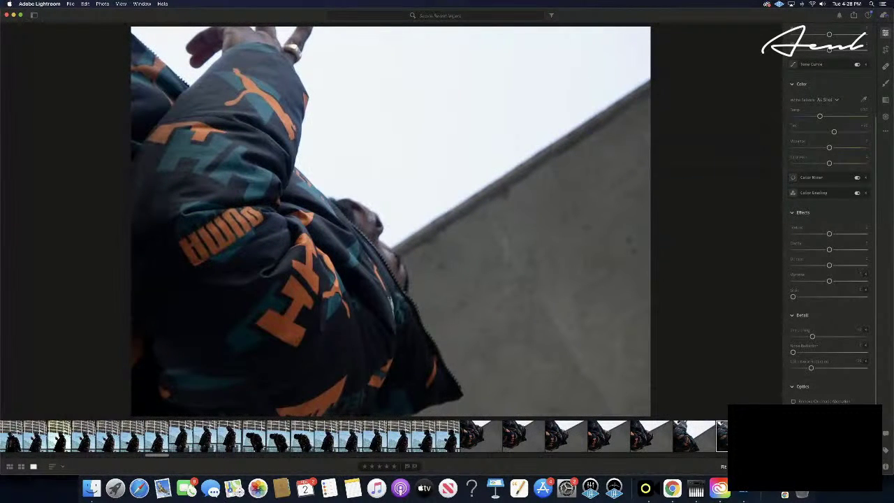
key("Right")
key("Right")
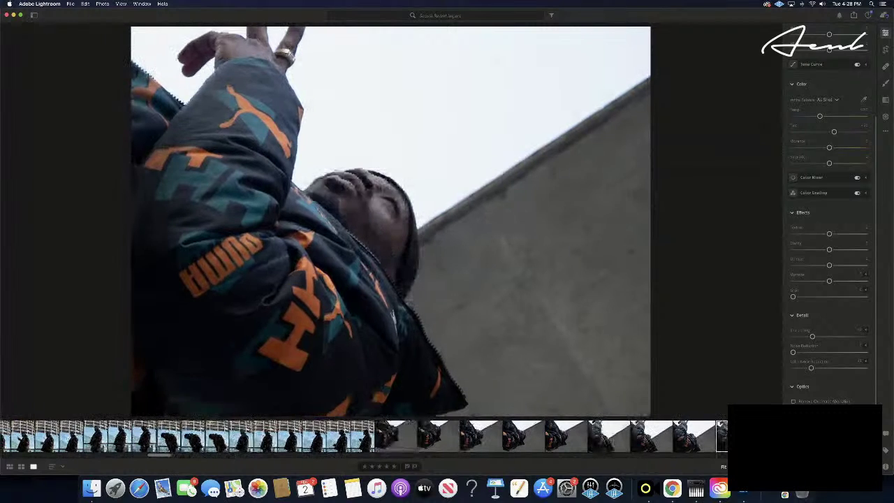
key("Right")
key("Right")
key("Right")
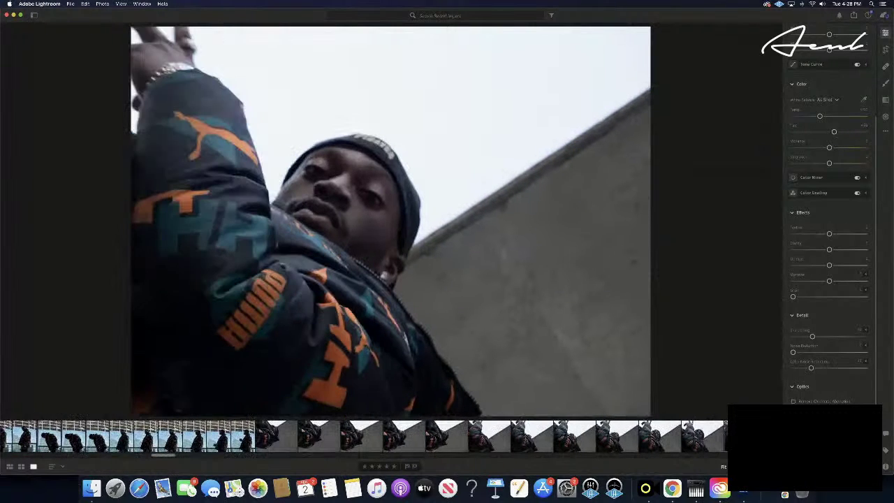
key("Right")
key("Right")
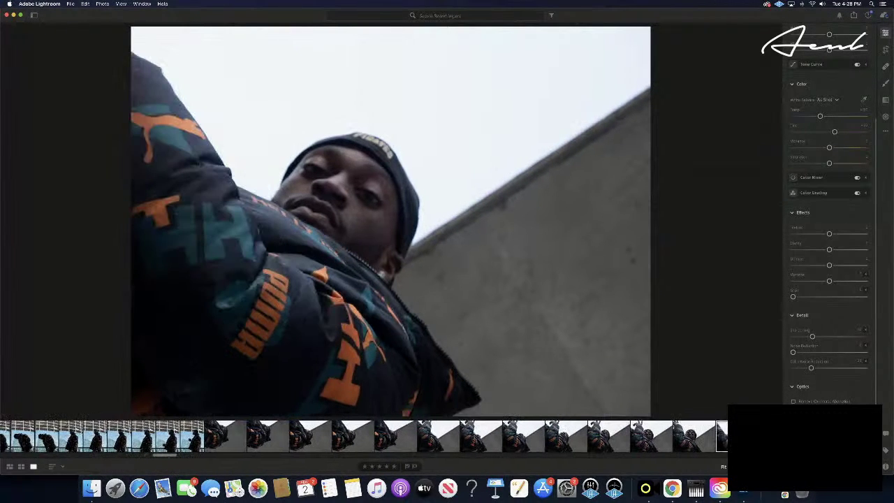
key("Right")
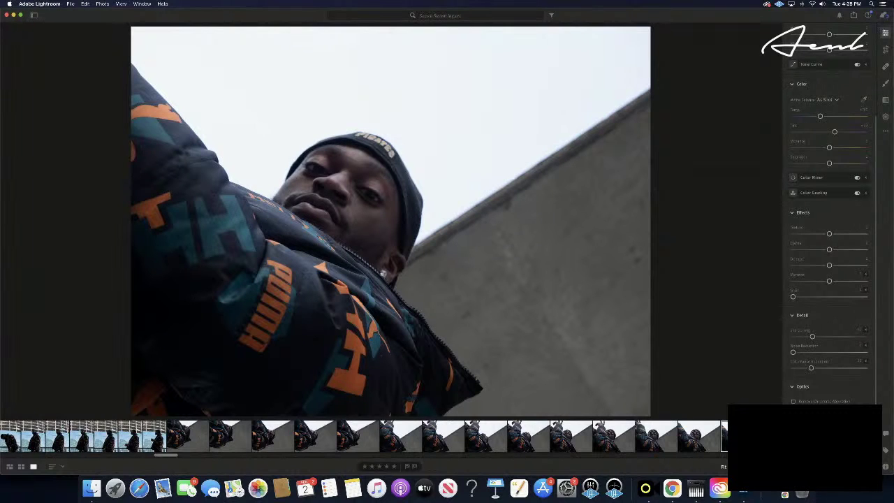
key("Right")
key("Right")
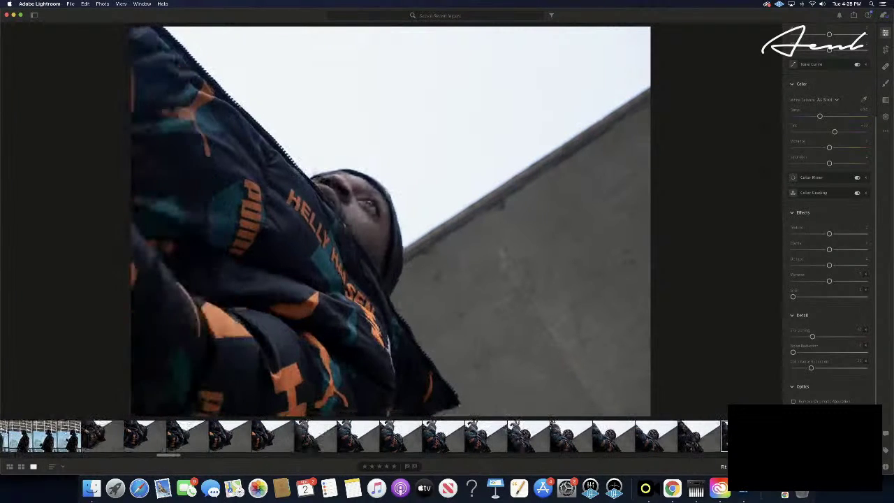
key("Right")
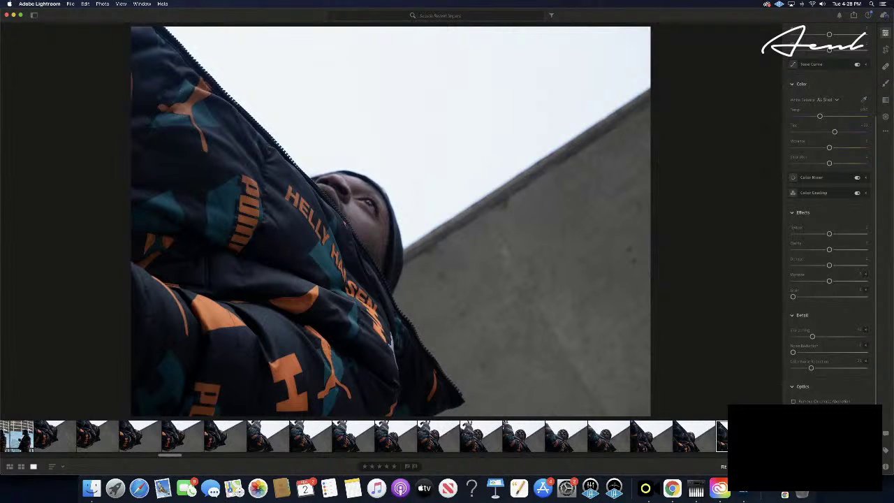
key("Right")
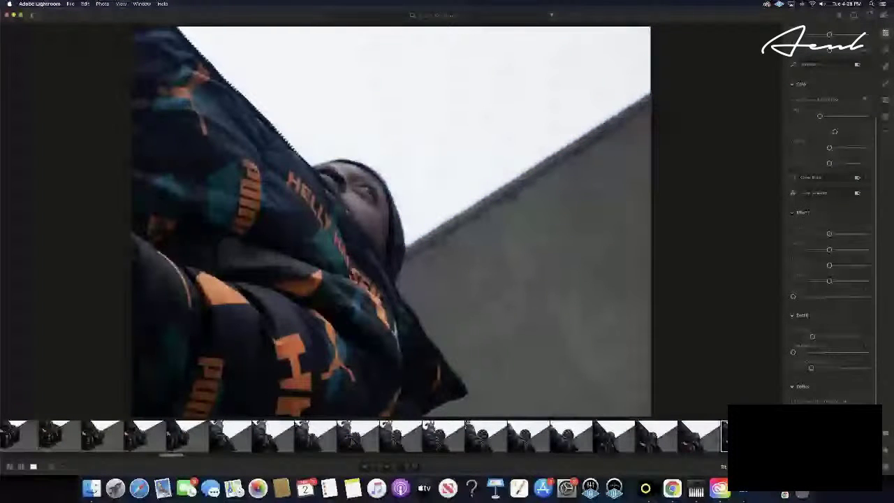
key("Right")
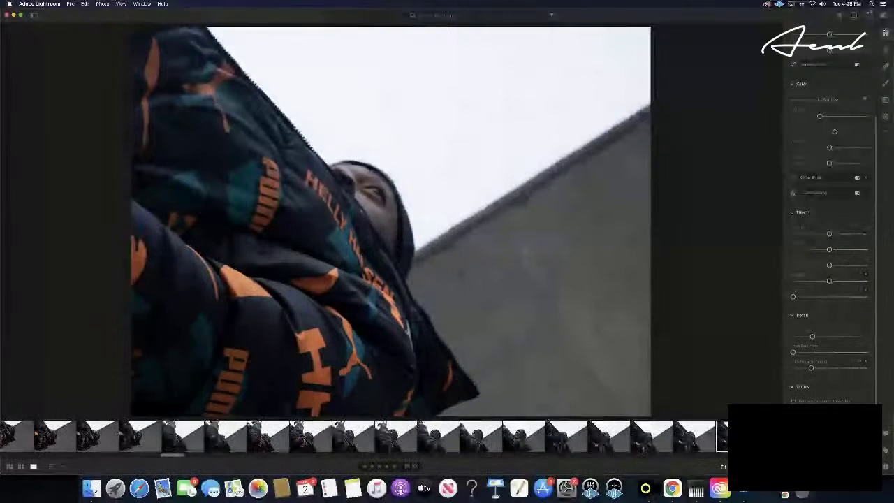
key("Right")
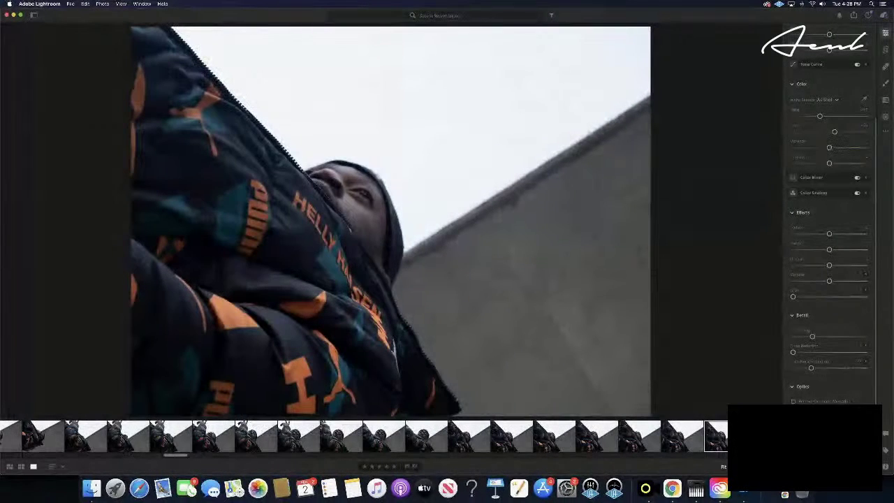
key("Right")
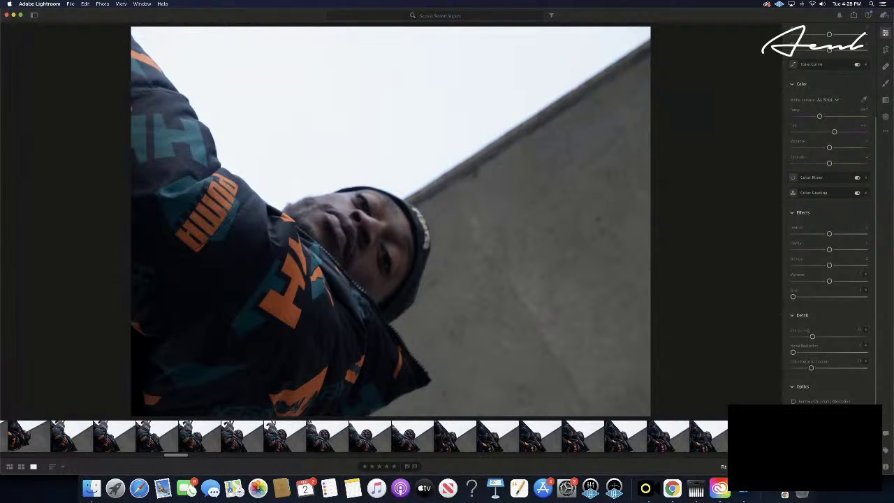
key("Right")
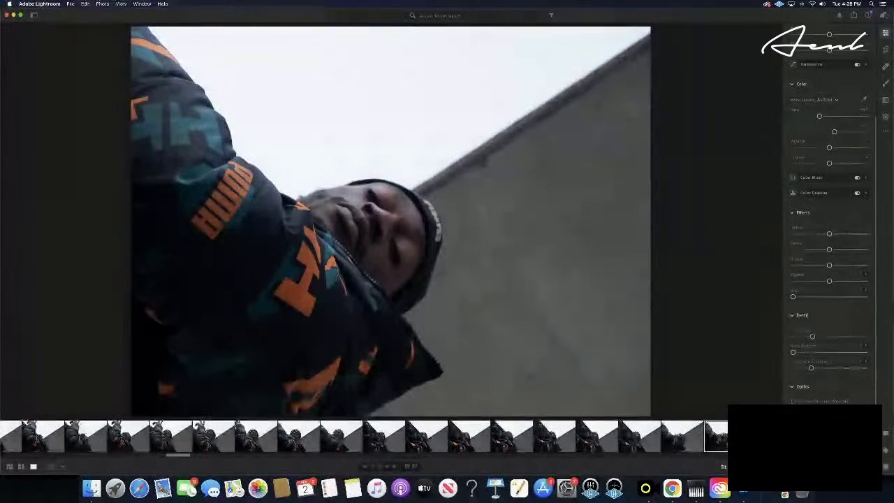
key("Right")
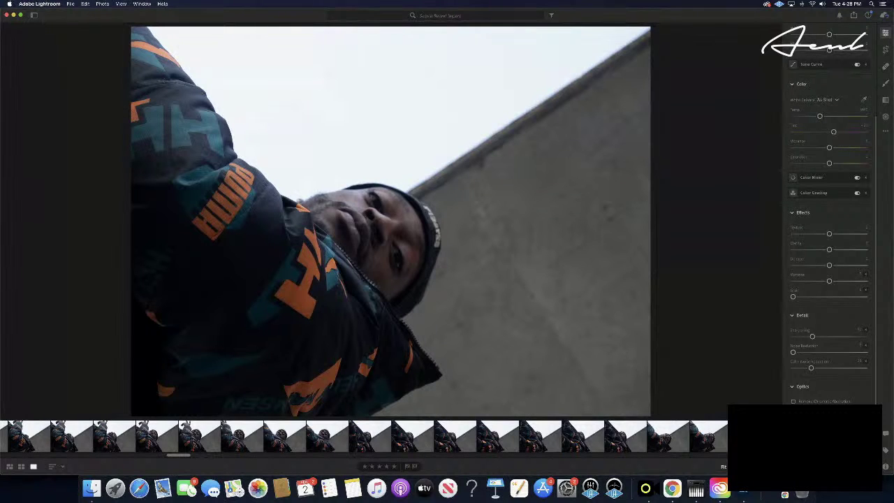
key("Right")
key("Right")
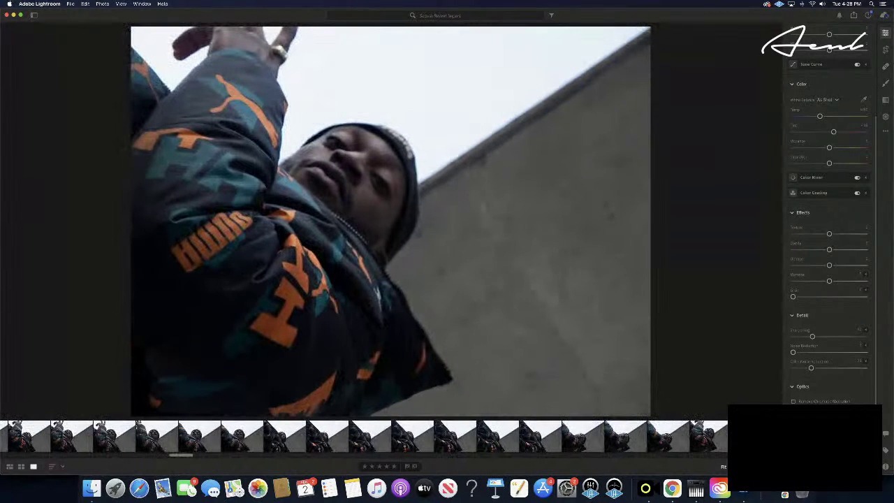
key("Right")
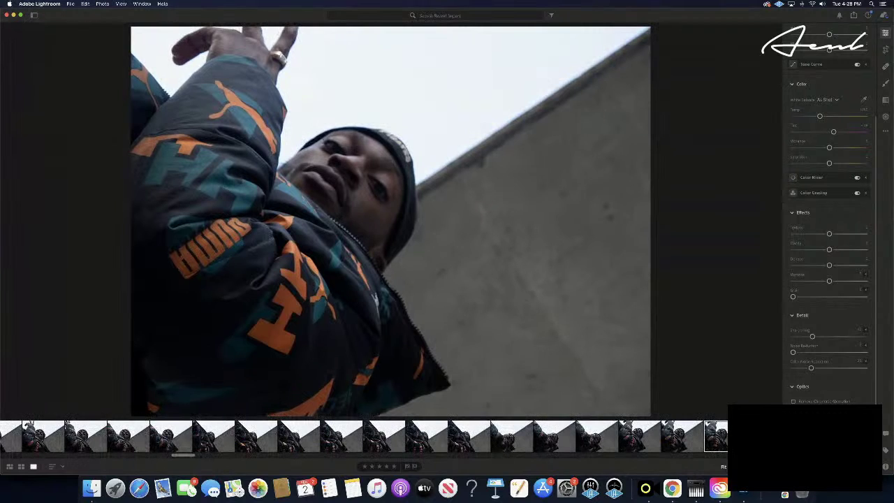
key("Right")
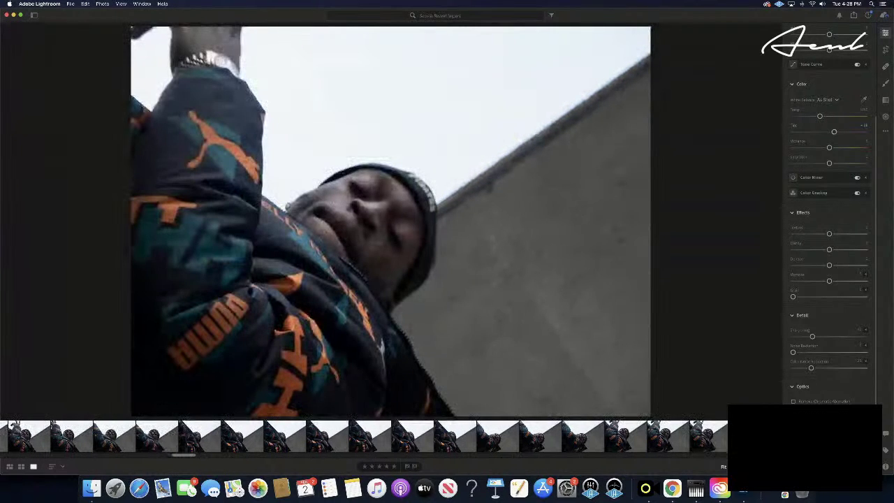
key("Right")
key("Right")
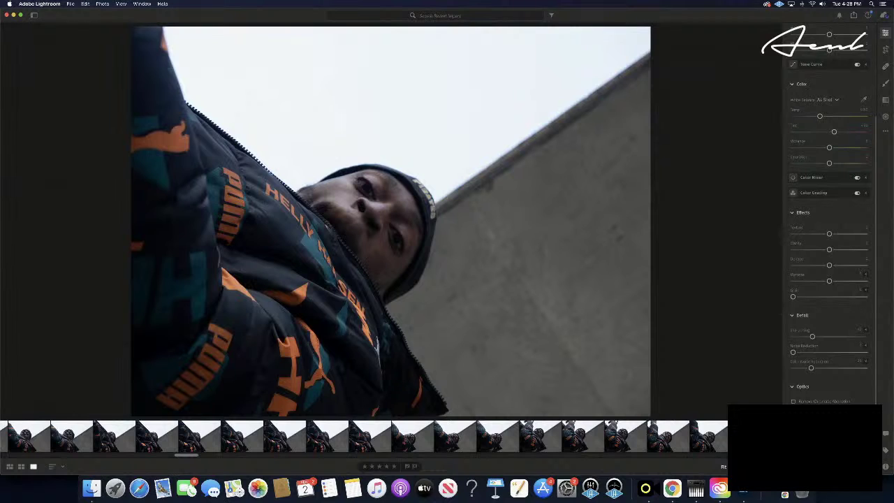
key("Right")
key("Right")
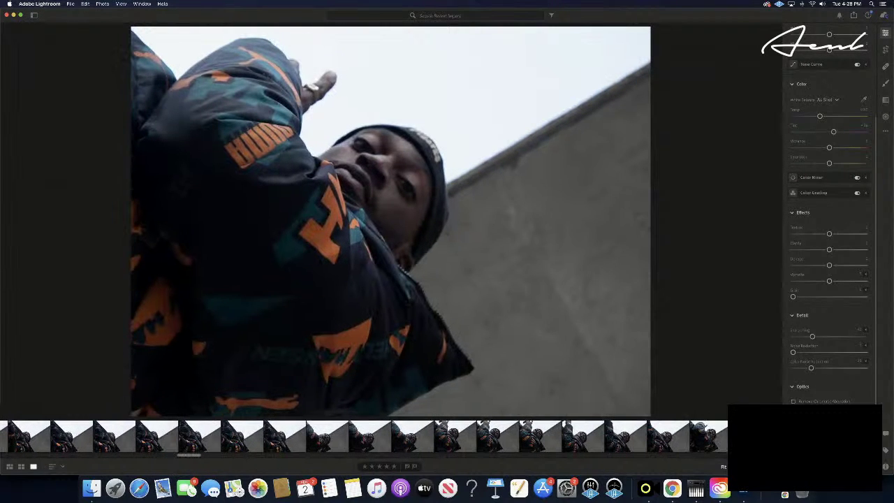
key("Right")
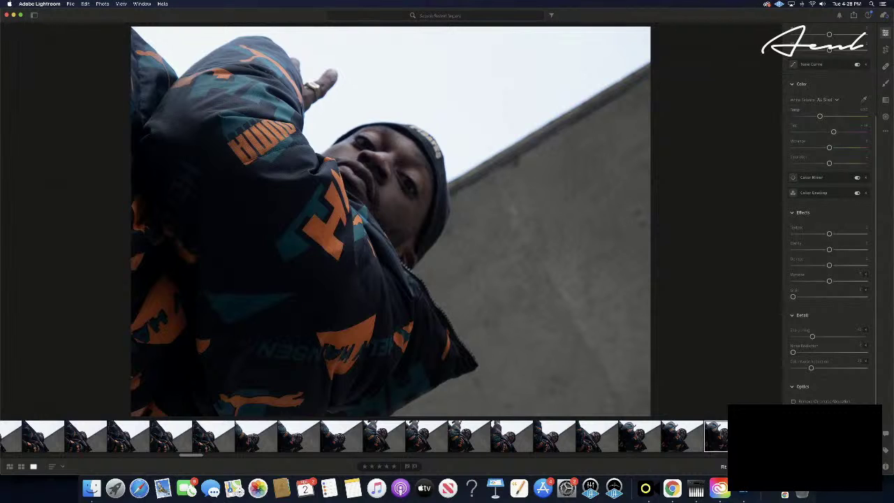
key("Right")
key("Right")
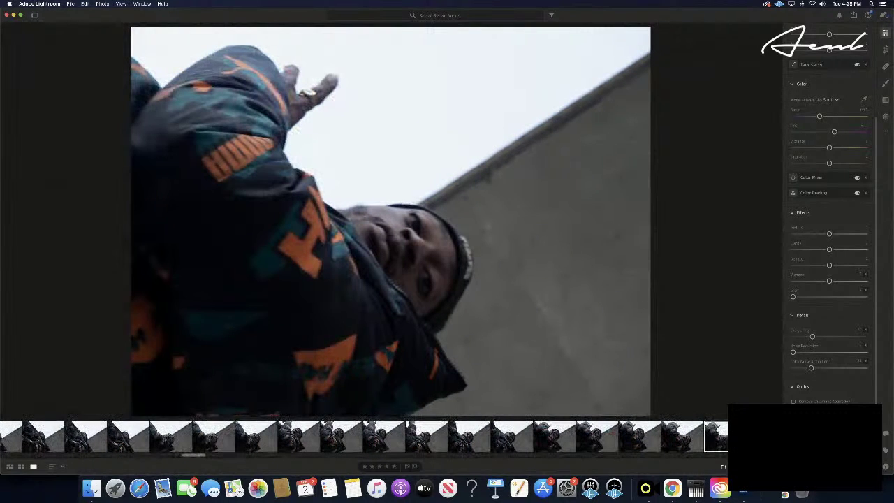
key("Right")
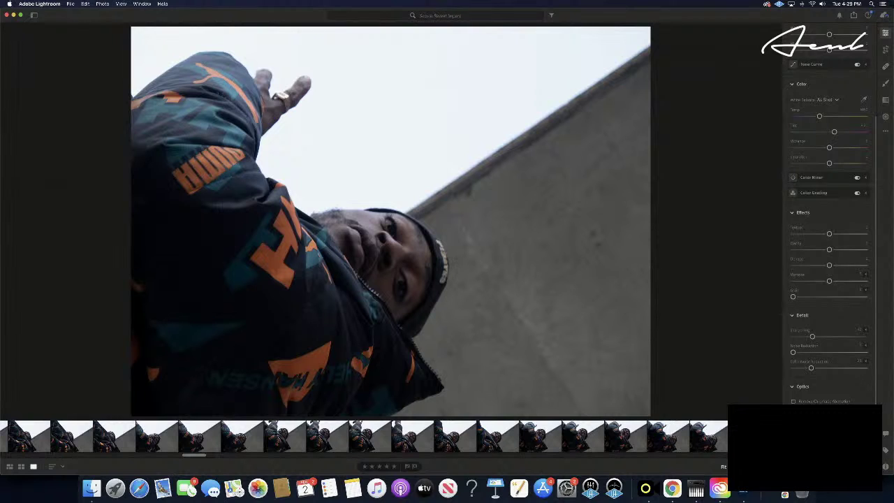
key("Right")
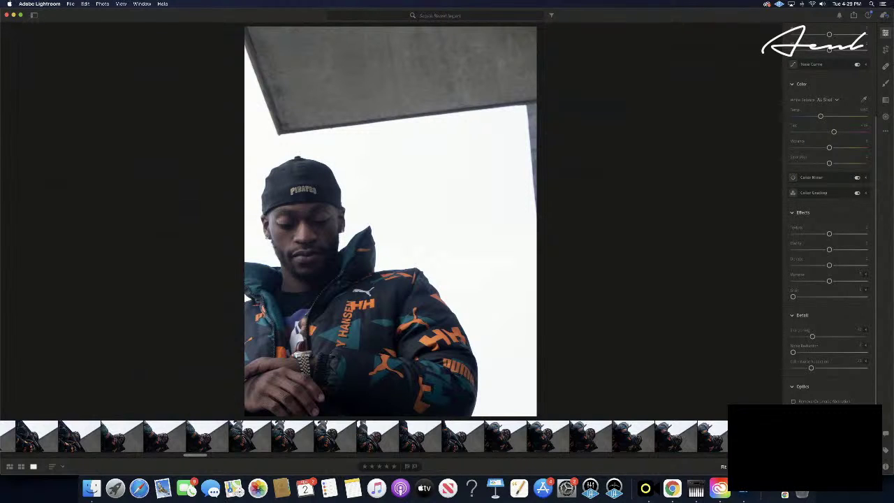
- Paste the previous edit settings, rate the portrait five stars, then cool the next shot's temperature
key("super+shift+v")
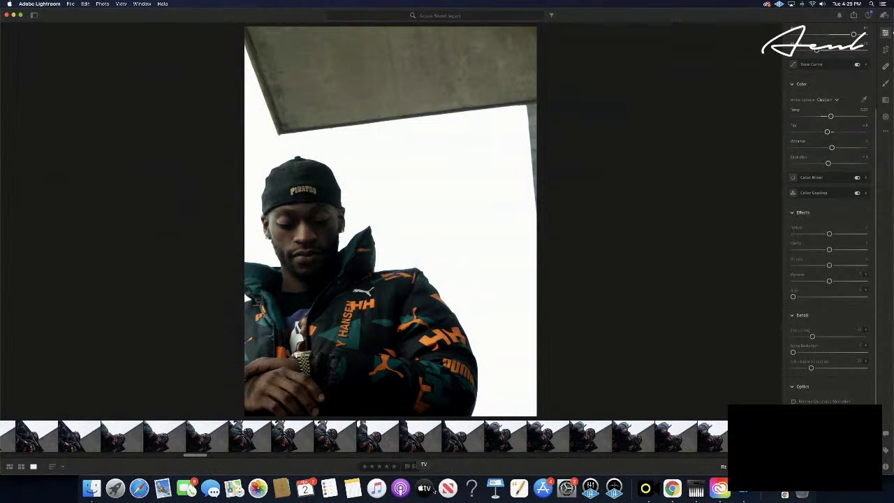
left_click(394, 466)
key("Right")
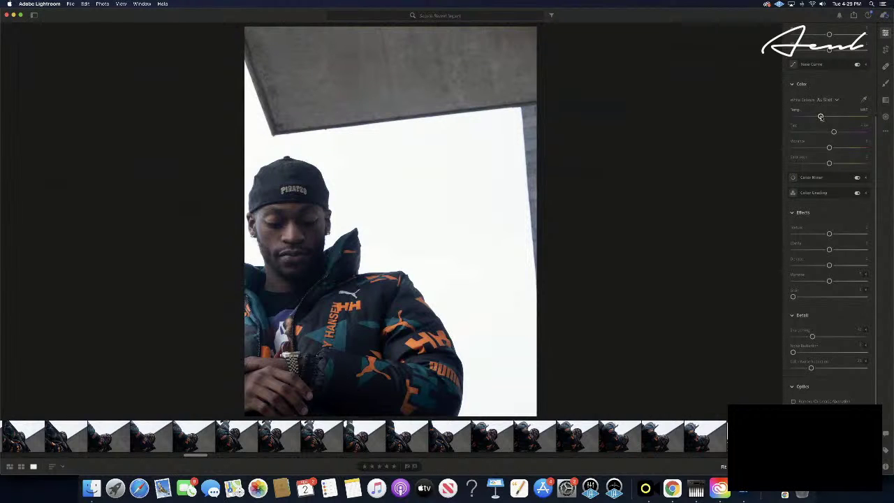
left_click_drag(821, 116, 795, 132)
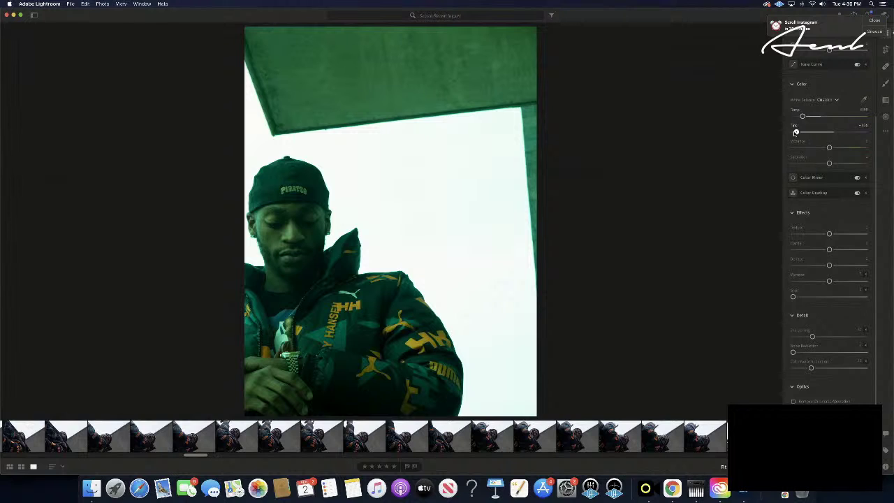
- Ease the Tint back from heavy green so the concrete reads teal
left_click_drag(795, 132, 818, 133)
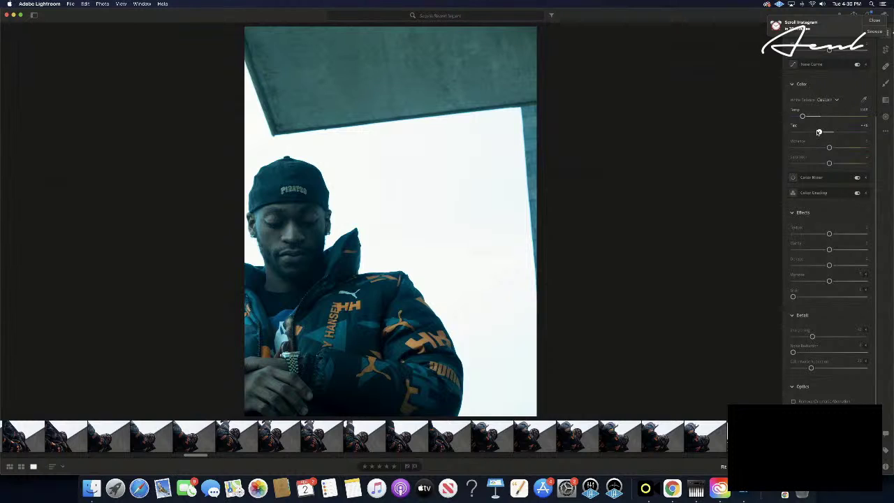
left_click_drag(819, 132, 812, 134)
left_click_drag(813, 134, 814, 133)
left_click_drag(816, 132, 818, 132)
- Push Vibrance near maximum so the concrete turns vivid teal and the orange accents pop
scroll(447, 437, "right", 6)
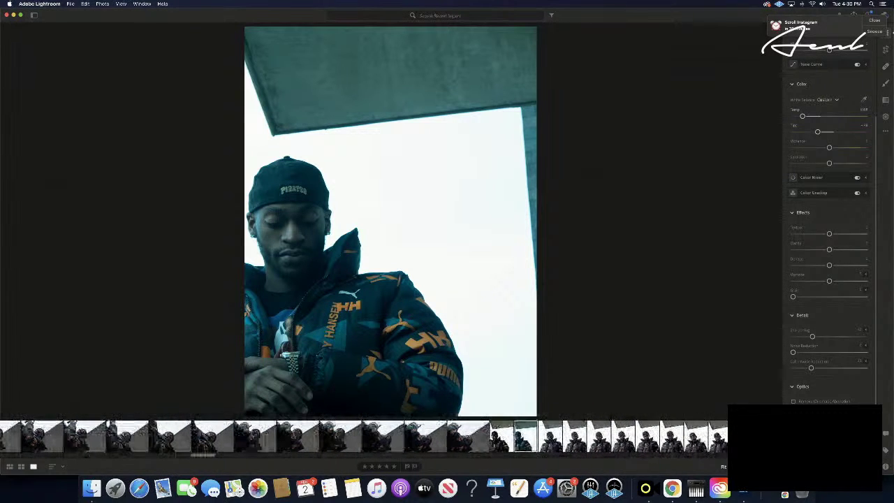
left_click_drag(829, 148, 893, 166)
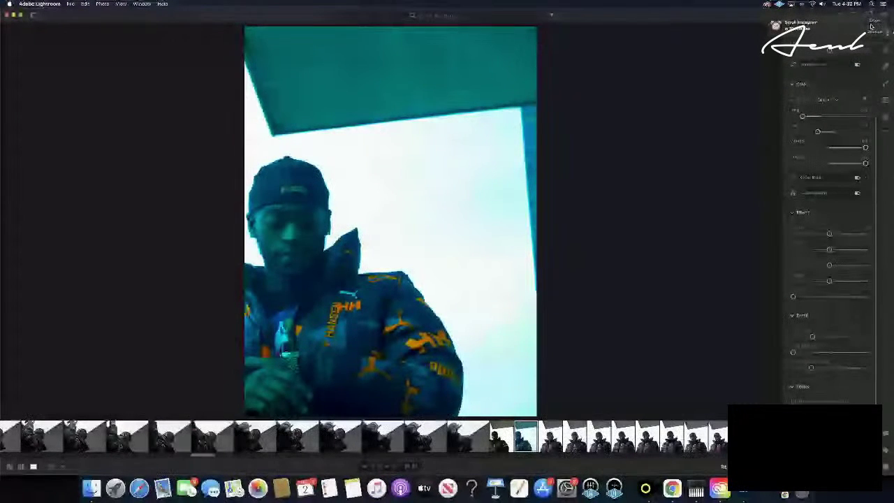
scroll(832, 135, "up", 5)
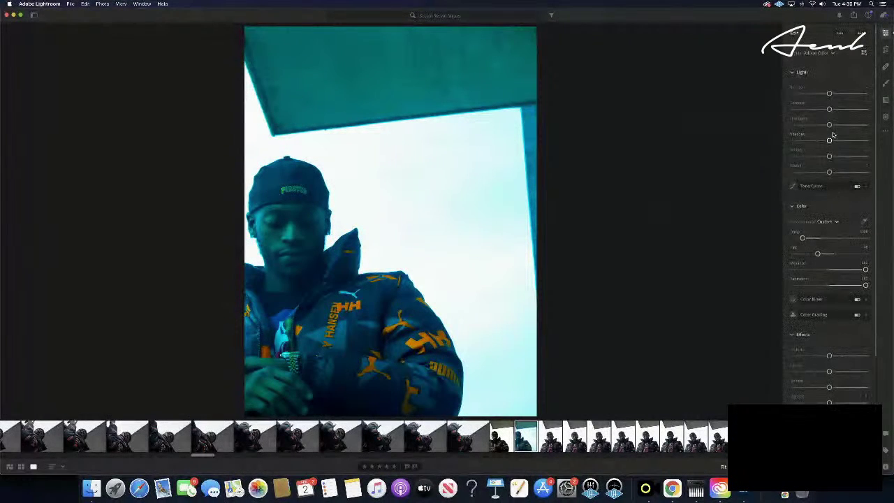
- Expand the Color Grading section to reveal its wheels, after briefly toggling Color Mixer
left_click(867, 301)
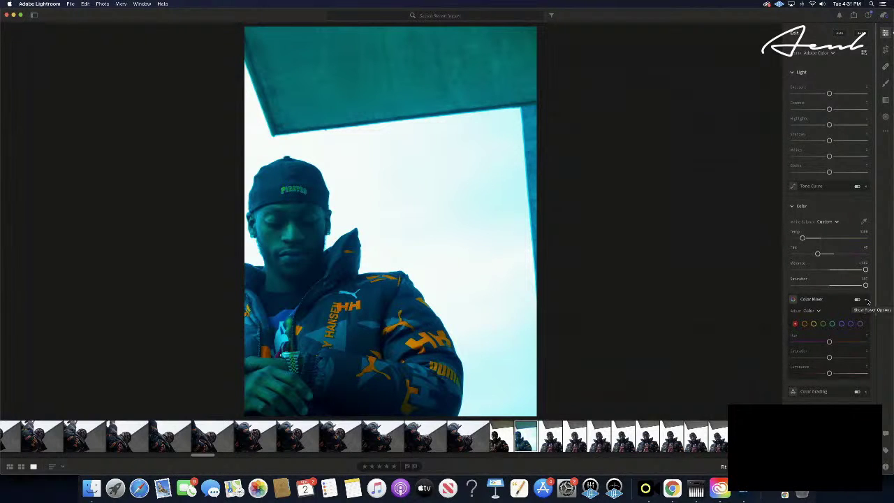
left_click(868, 301)
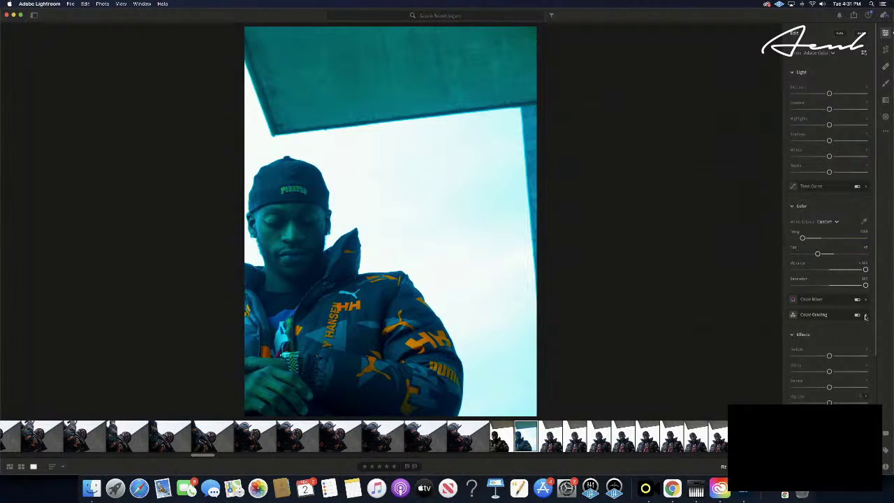
left_click(866, 315)
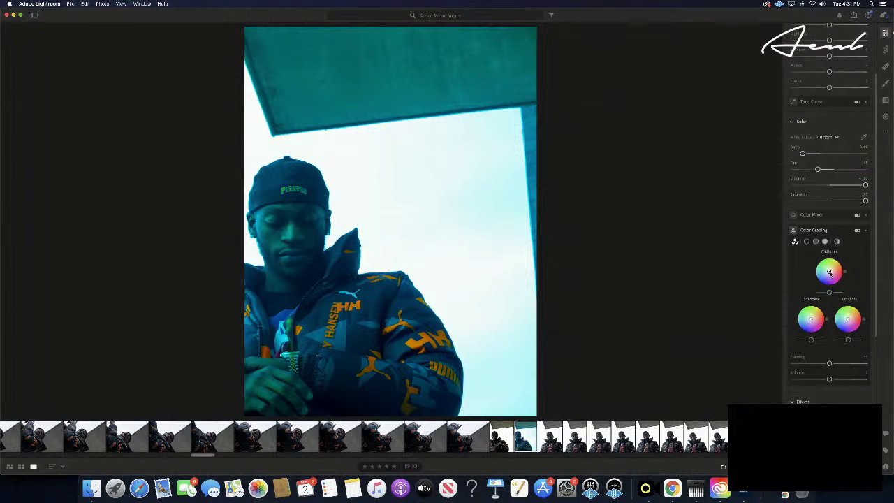
- Nudge the midtones toward green, lower Vibrance, then swing the midtones wheel strongly toward blue
left_click_drag(829, 272, 847, 266)
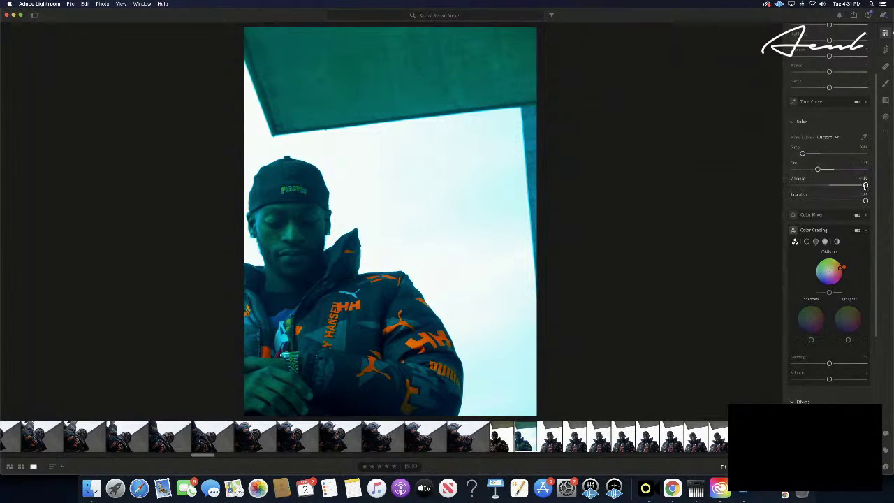
left_click_drag(865, 185, 800, 191)
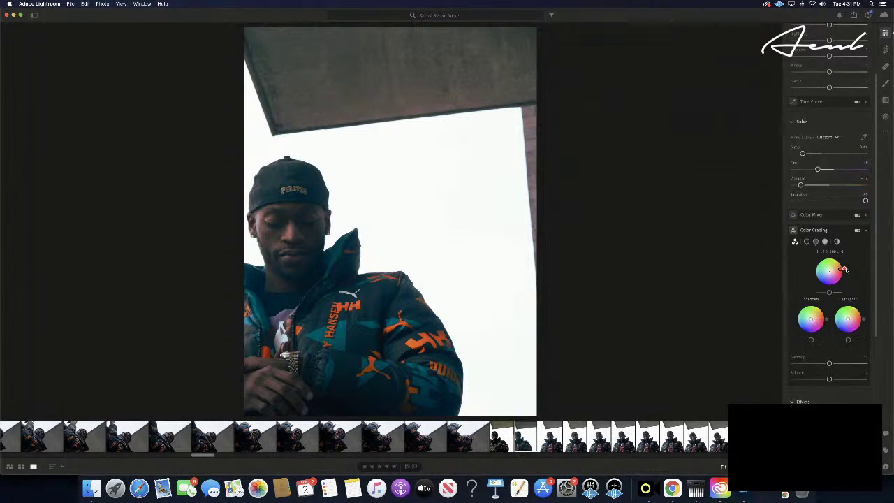
left_click_drag(842, 274, 795, 281)
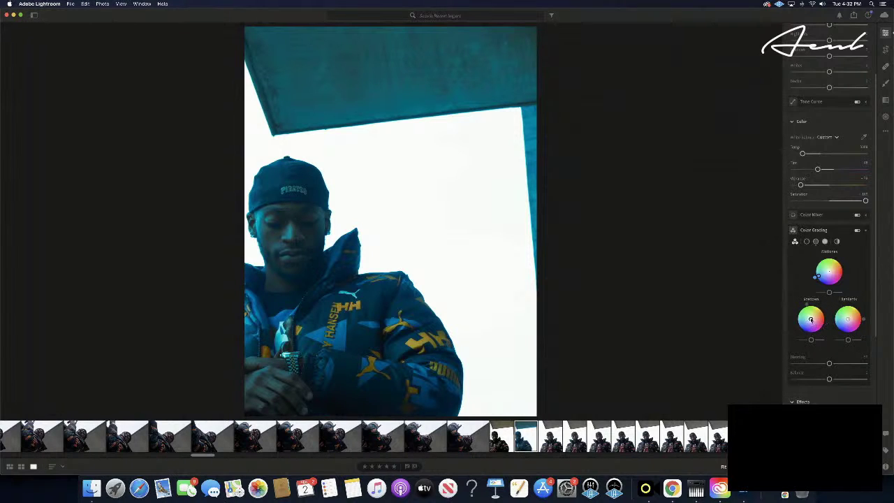
- Swing the Shadows wheel hue from teal through bluish purple to warm orange, then fine-tune it
left_click_drag(810, 319, 808, 320)
left_click_drag(806, 323, 814, 326)
left_click_drag(807, 318, 812, 315)
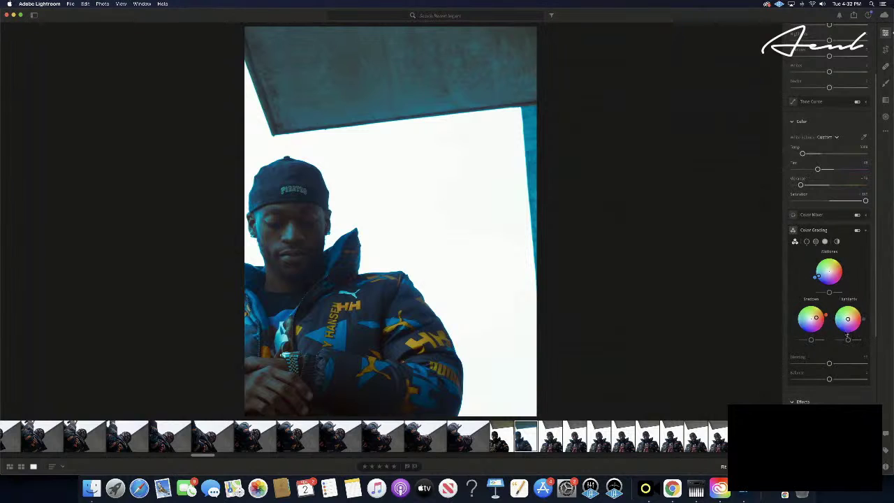
mouse_move(830, 314)
left_click_drag(829, 313, 832, 320)
left_click_drag(831, 315, 831, 314)
mouse_move(830, 313)
left_mouse_down()
mouse_move(848, 311)
mouse_move(852, 293)
mouse_move(798, 285)
mouse_move(854, 330)
mouse_move(836, 323)
mouse_move(840, 311)
left_mouse_up()
- Move the Highlights wheel hue from cyan toward red, then toward blue, and refine it
left_click_drag(843, 304, 811, 357)
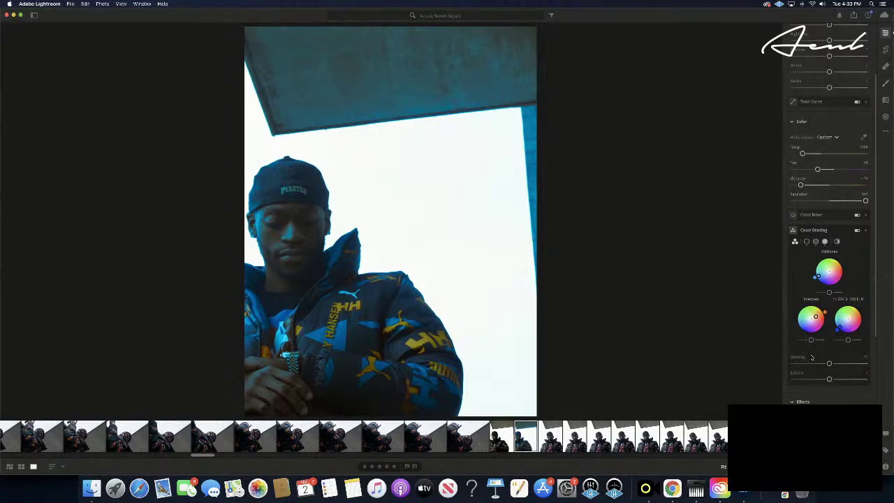
left_click_drag(812, 357, 893, 238)
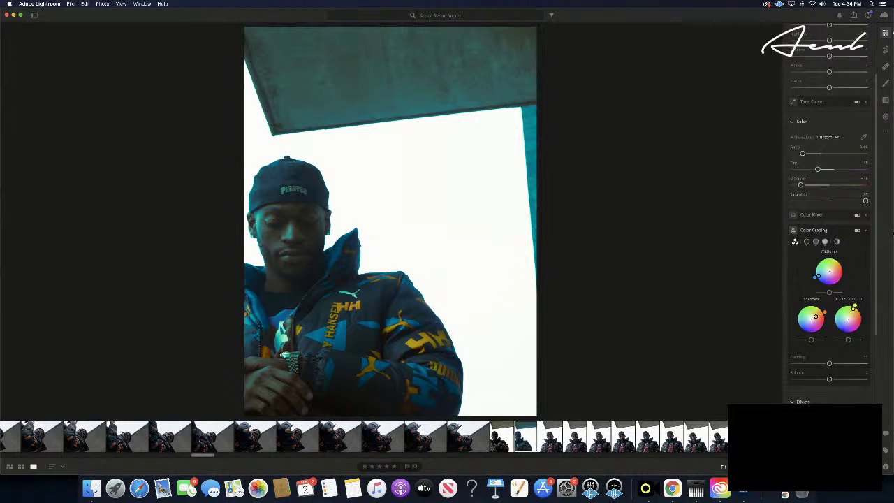
left_click_drag(892, 243, 892, 300)
left_click_drag(892, 282, 893, 276)
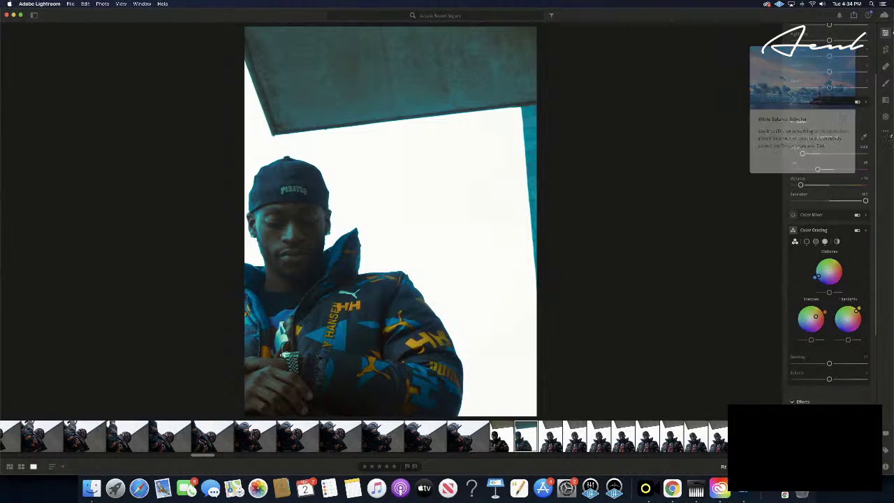
- Tick Enable Lens Corrections in Optics after briefly checking the options menu and Tone Curve
left_click(886, 133)
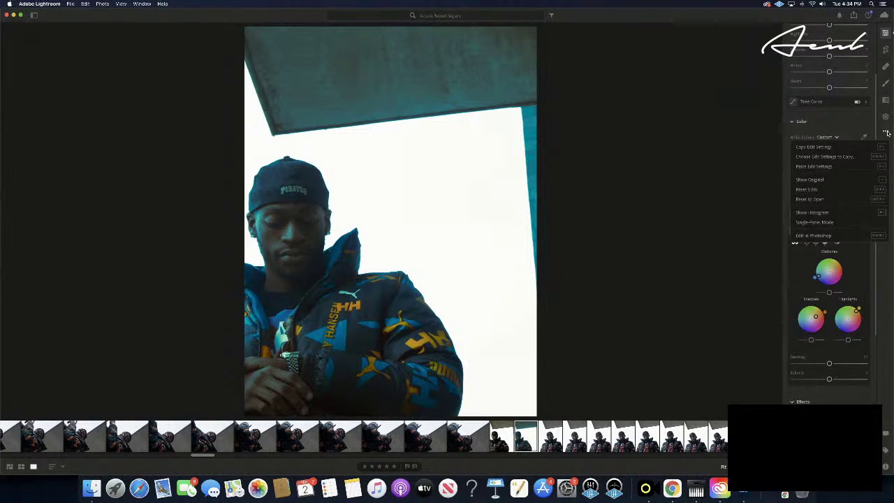
left_click(886, 132)
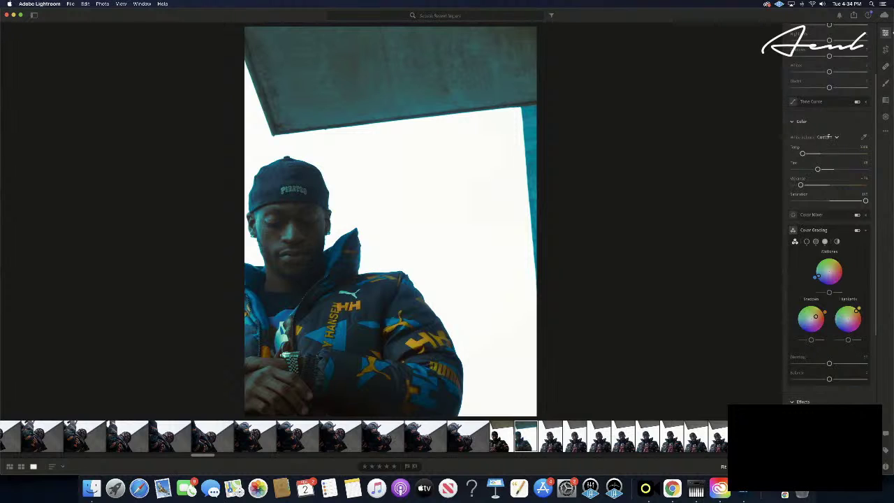
scroll(826, 137, "up", 5)
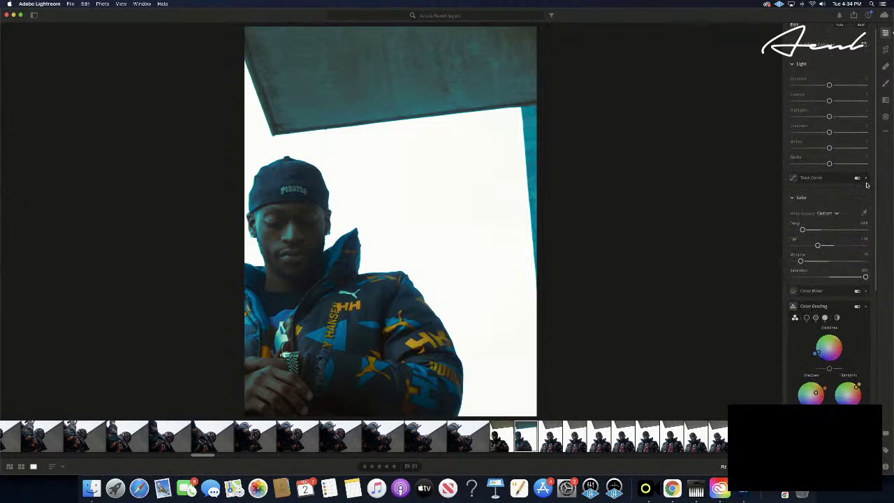
left_click(866, 179)
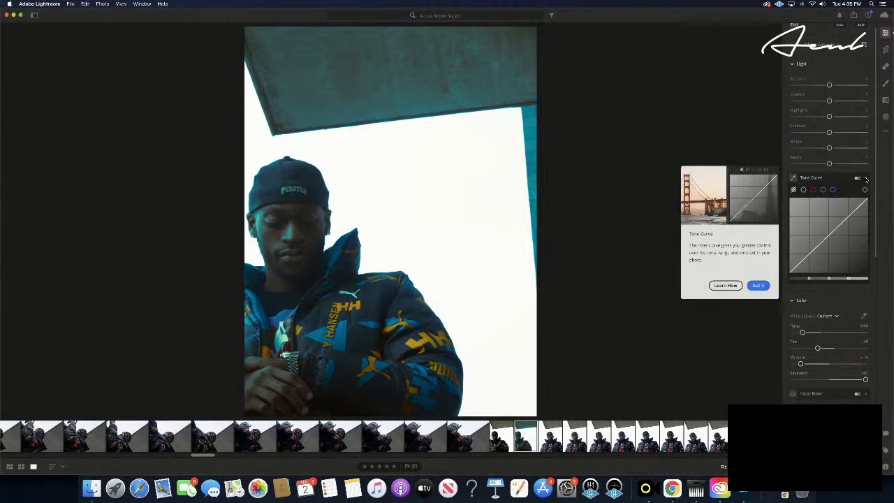
left_click(867, 179)
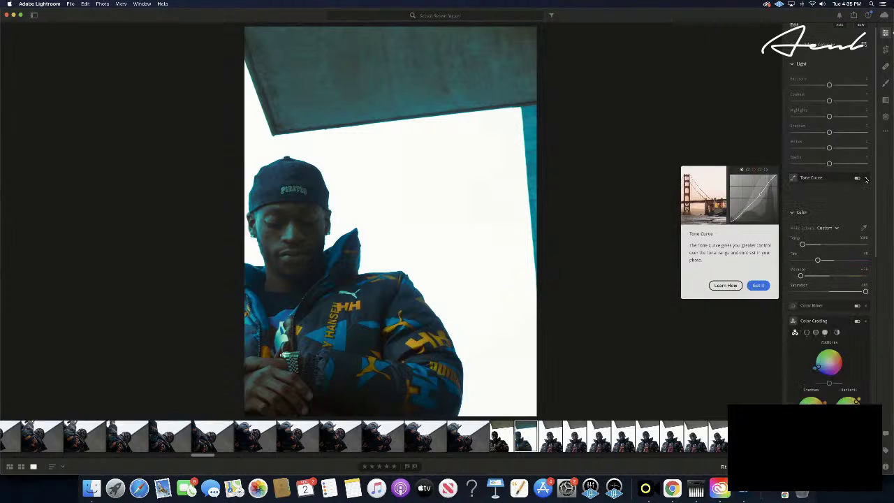
scroll(834, 216, "down", 10)
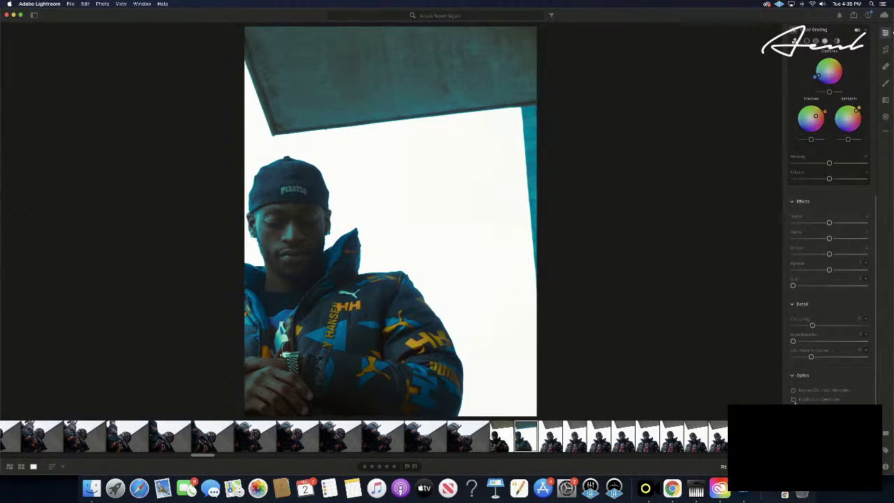
left_click(793, 398)
scroll(834, 381, "down", 3)
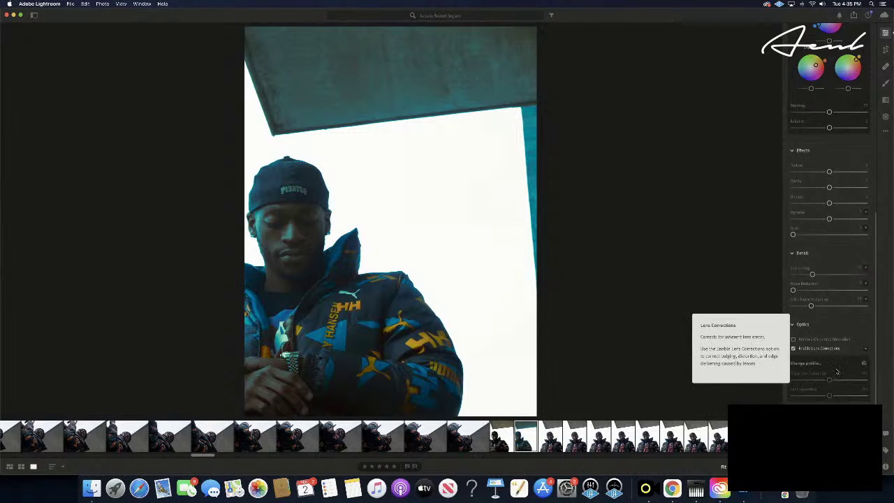
scroll(834, 349, "up", 15)
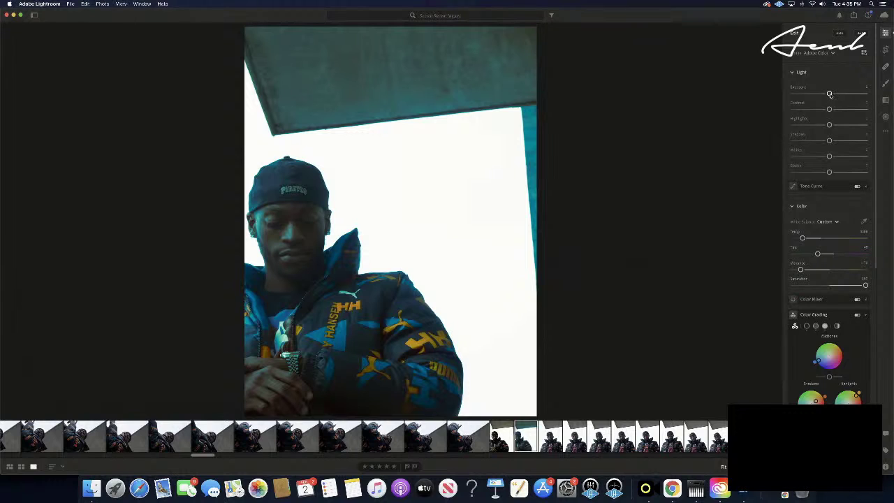
- Trim Exposure slightly, pull Highlights and Whites down, and lift Shadows a touch
left_click_drag(828, 93, 832, 94)
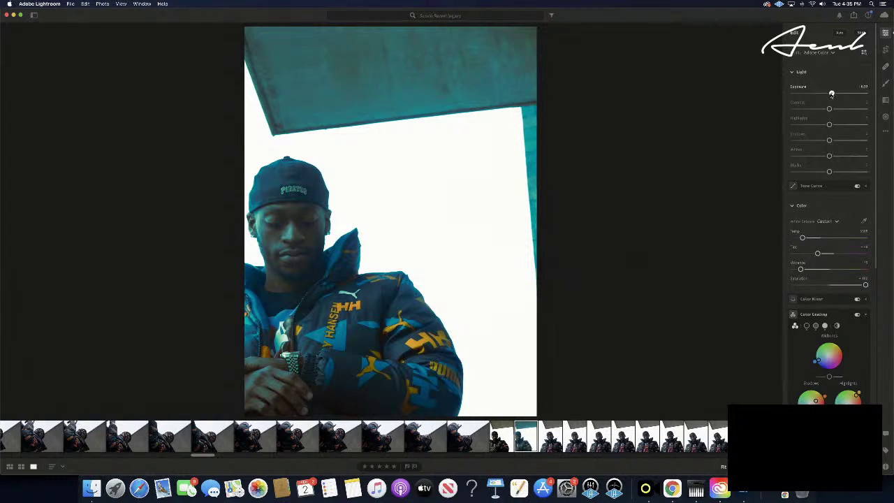
left_click_drag(831, 94, 830, 95)
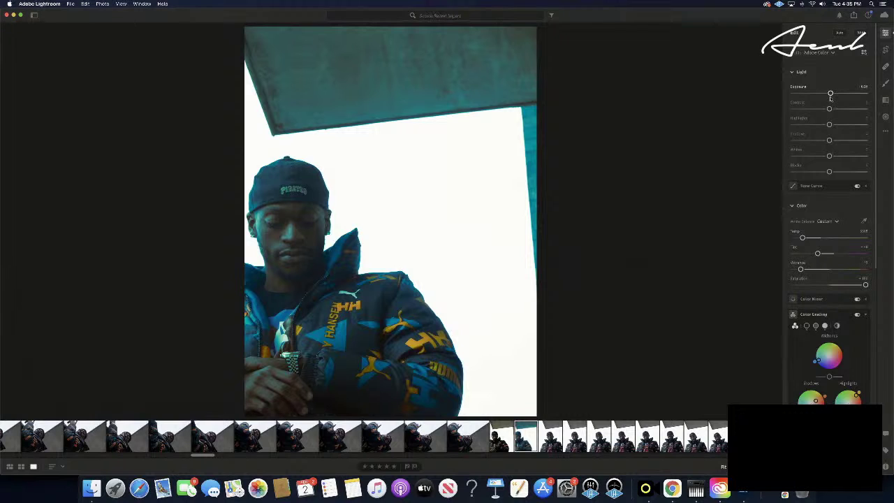
left_click_drag(830, 94, 844, 109)
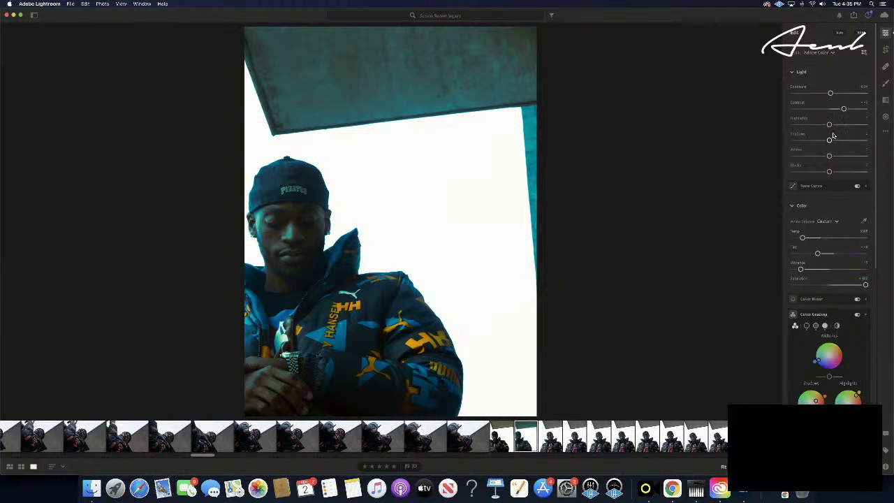
left_click_drag(829, 125, 759, 133)
mouse_move(829, 141)
left_mouse_down()
mouse_move(842, 142)
mouse_move(830, 141)
left_mouse_up()
left_click_drag(829, 157, 785, 161)
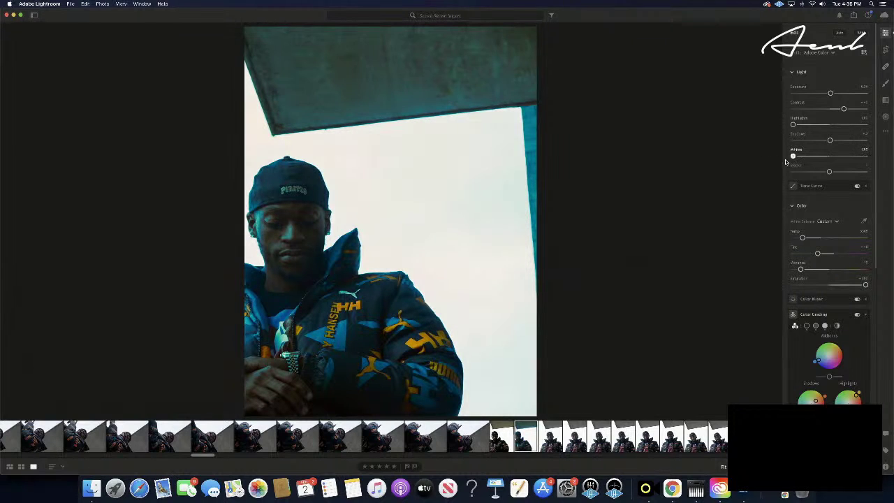
- Raise Whites back up and pull Blacks slightly down to deepen the darkest tones
key("super+z")
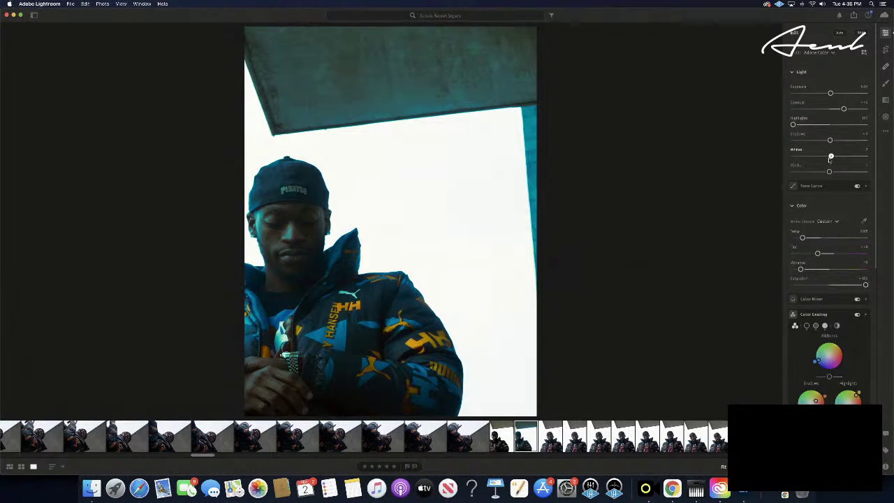
key("super+shift+z")
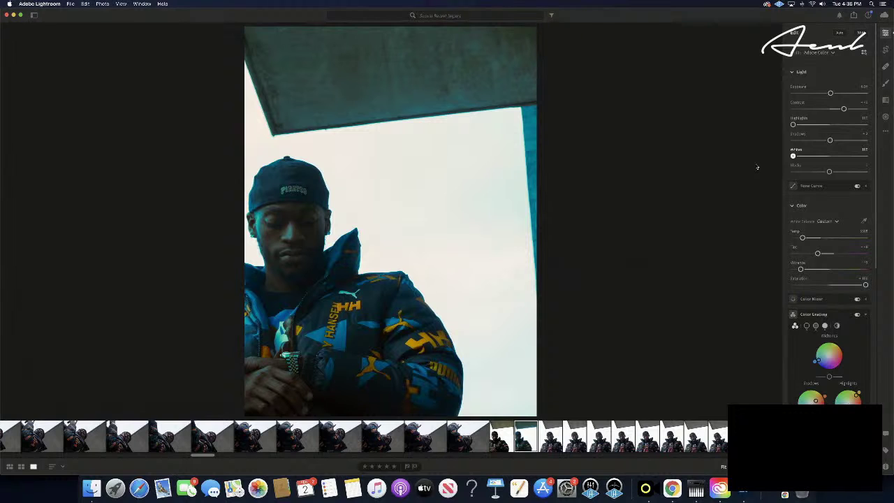
left_click_drag(794, 155, 841, 155)
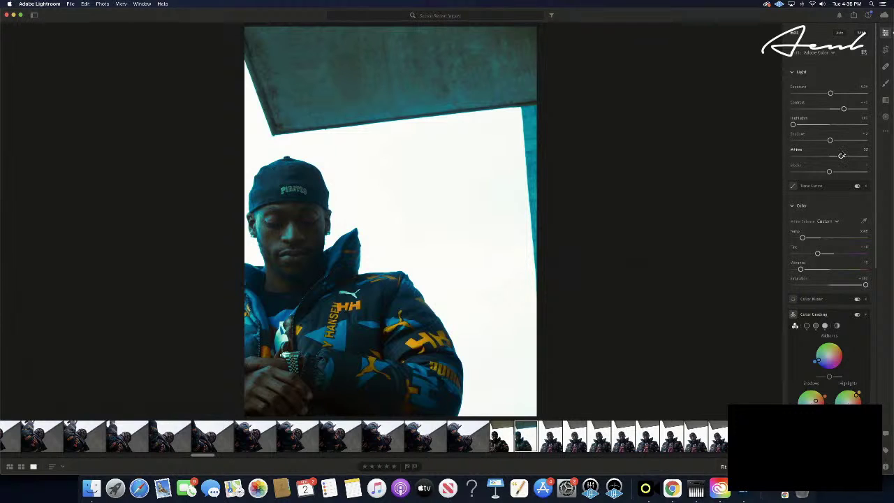
left_click_drag(842, 155, 840, 155)
left_click_drag(829, 172, 821, 173)
left_click_drag(821, 173, 823, 173)
- Copy the portrait's edit settings and paste them onto the next photo
key("super+c")
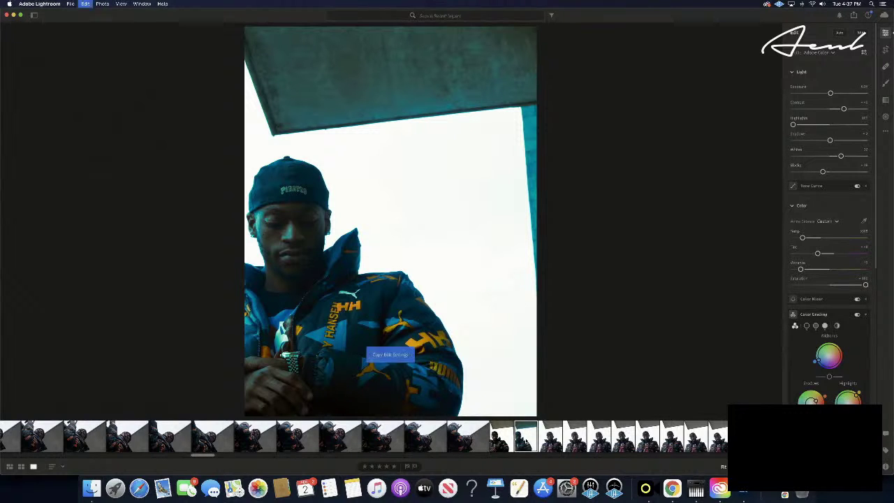
key("Right")
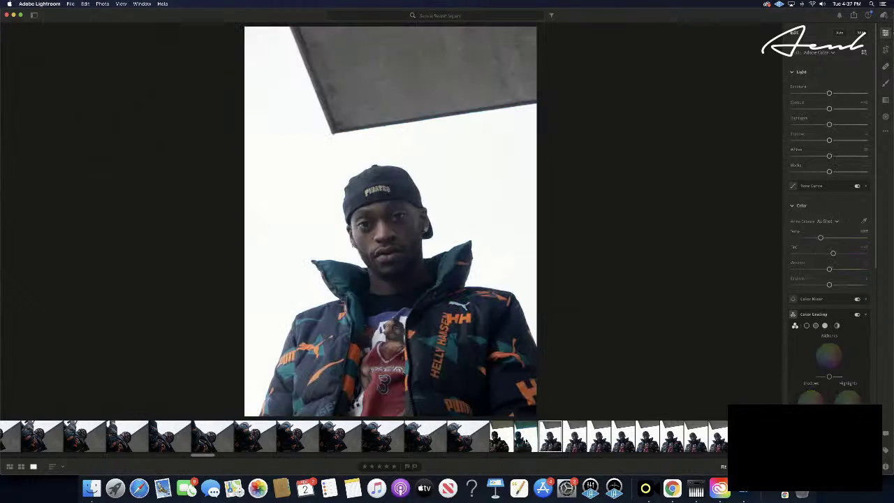
key("super+v")
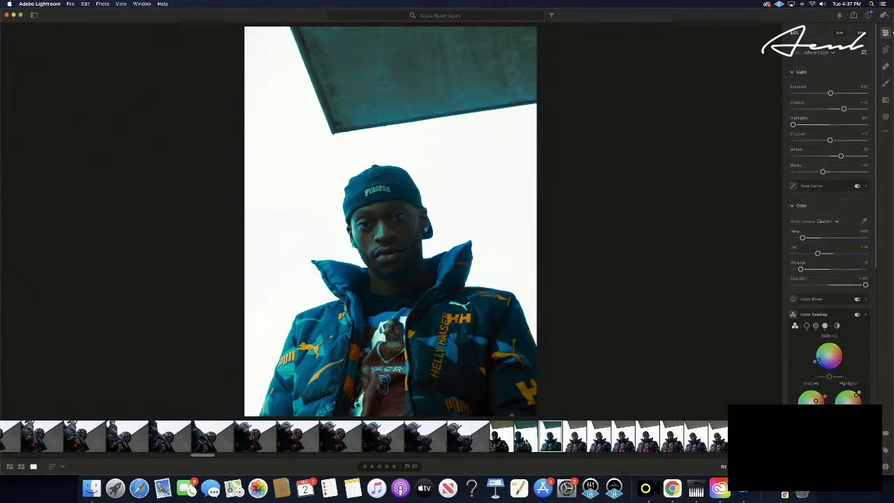
- Compare neighbouring photos and rate the teal-graded one five stars
left_click(525, 438)
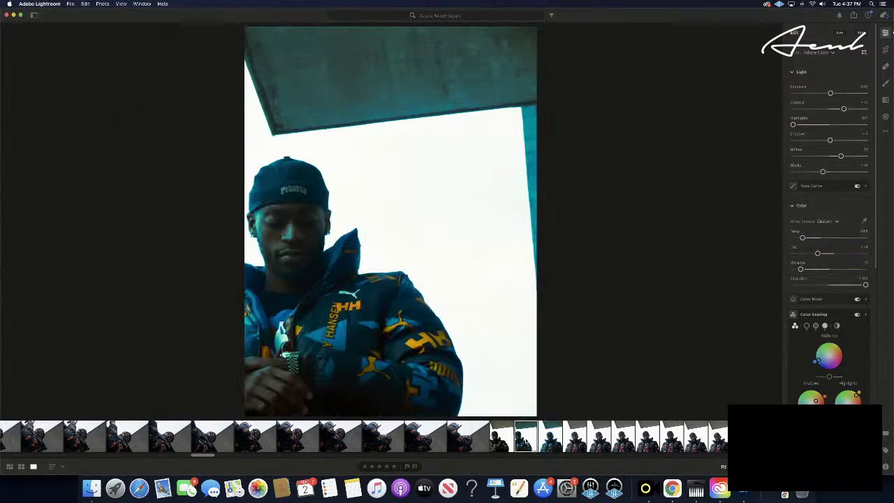
left_click(551, 439)
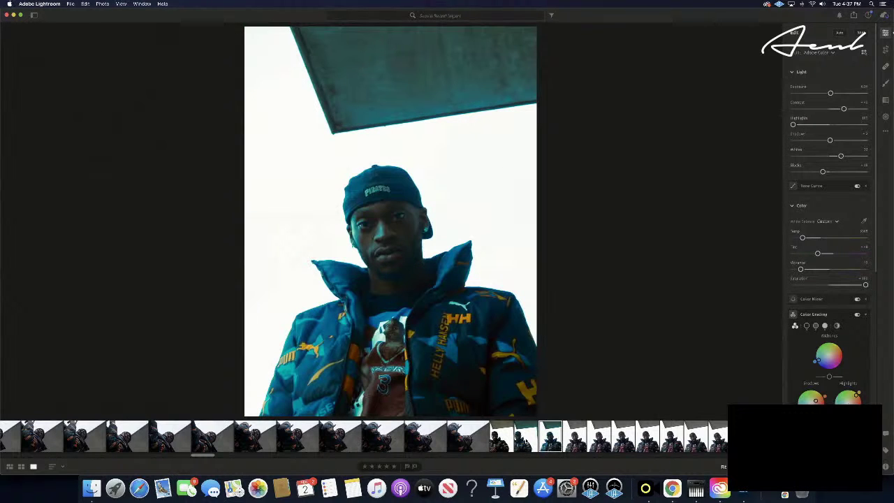
key("Right")
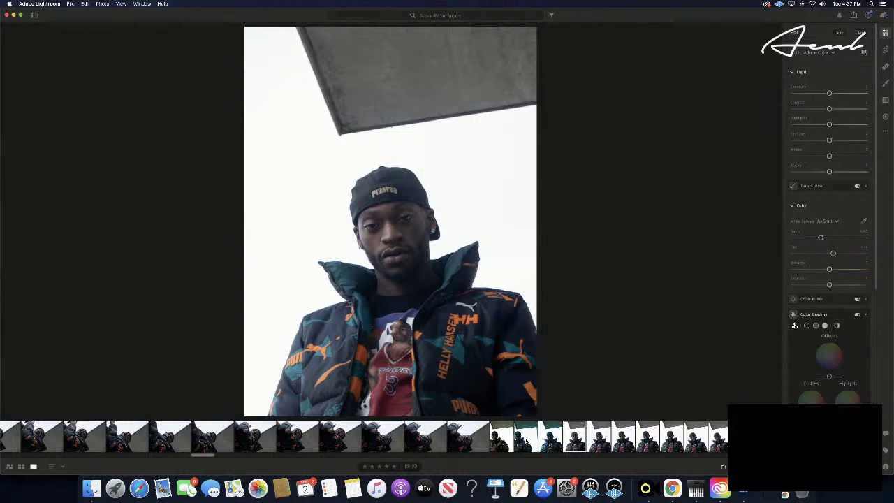
key("Left")
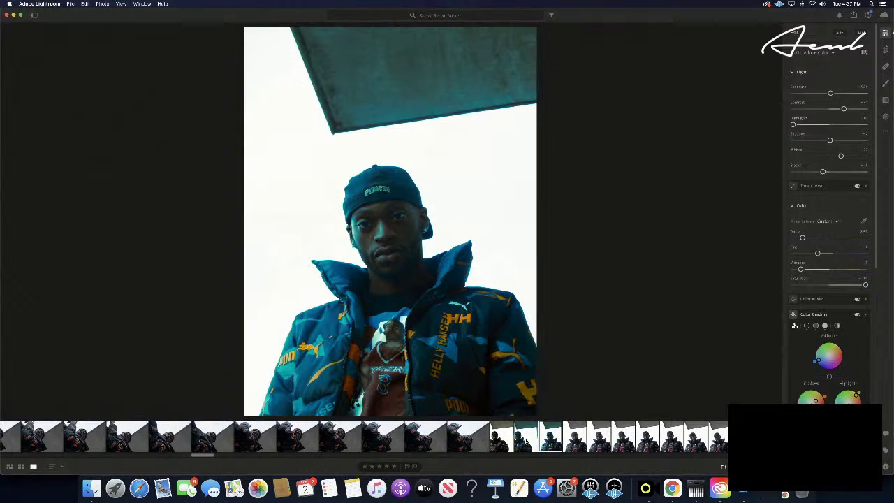
key("5")
key("Left")
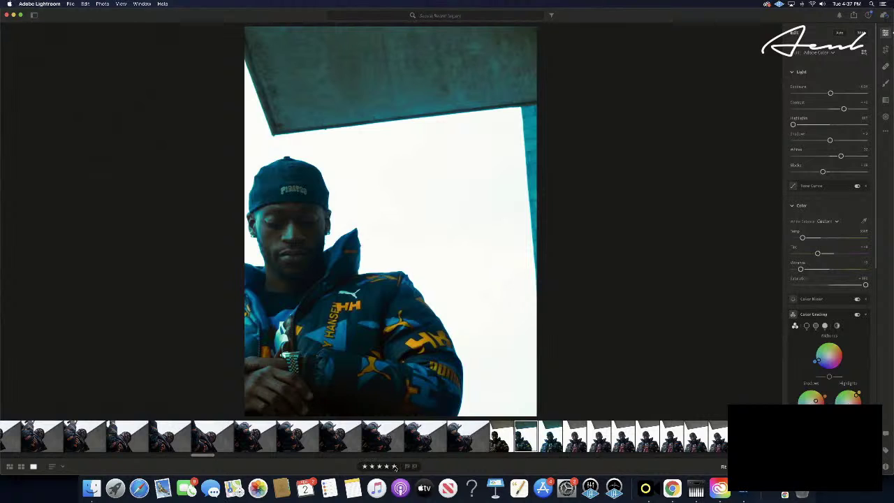
- Paste the teal grade onto another similar photo further along the filmstrip
left_click(575, 439)
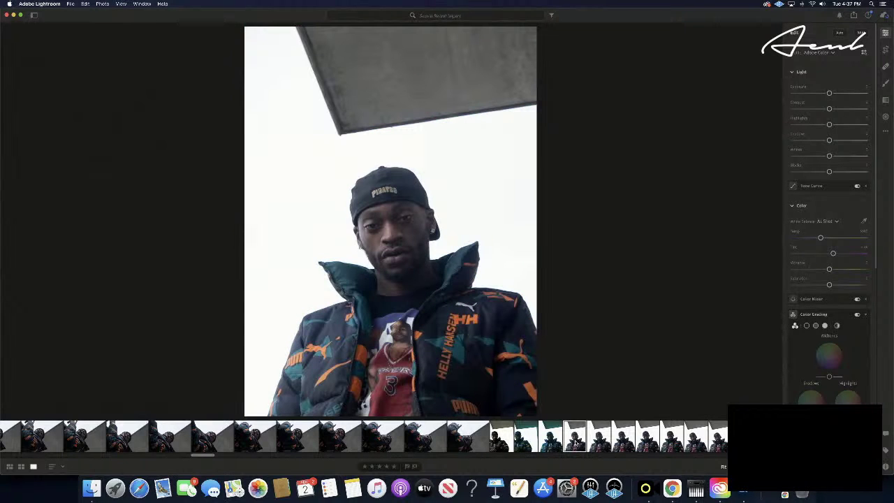
key("Right")
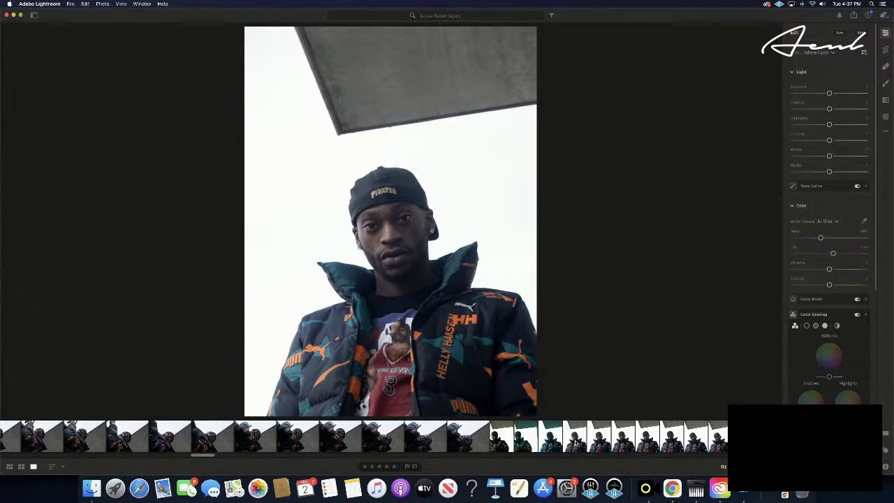
key("Right")
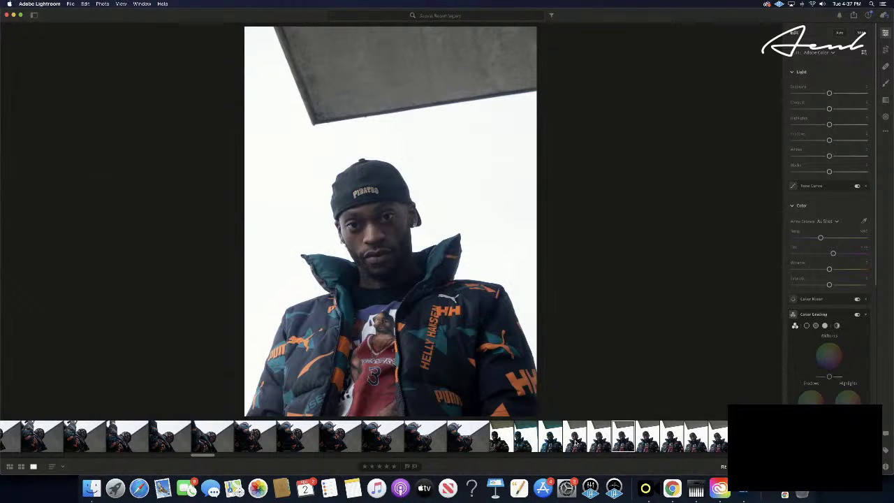
key("super+v")
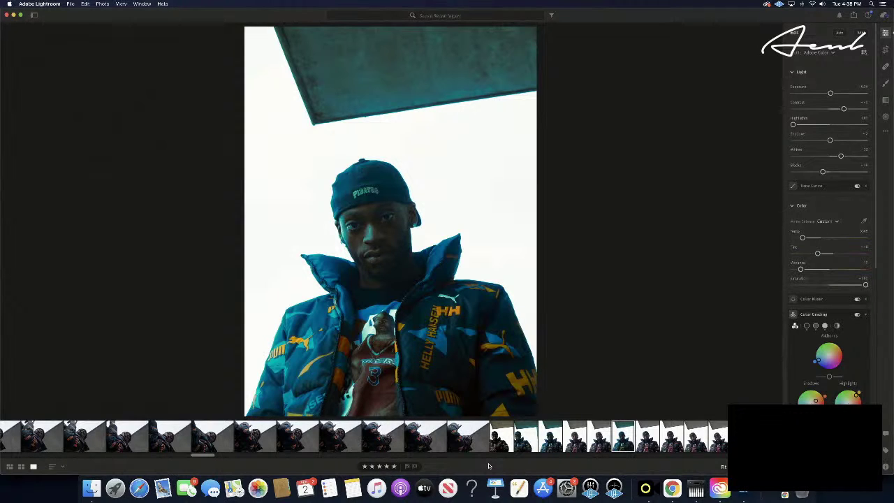
- Advance to the man looking up under the balcony ceiling and paste the teal grade
key("Right")
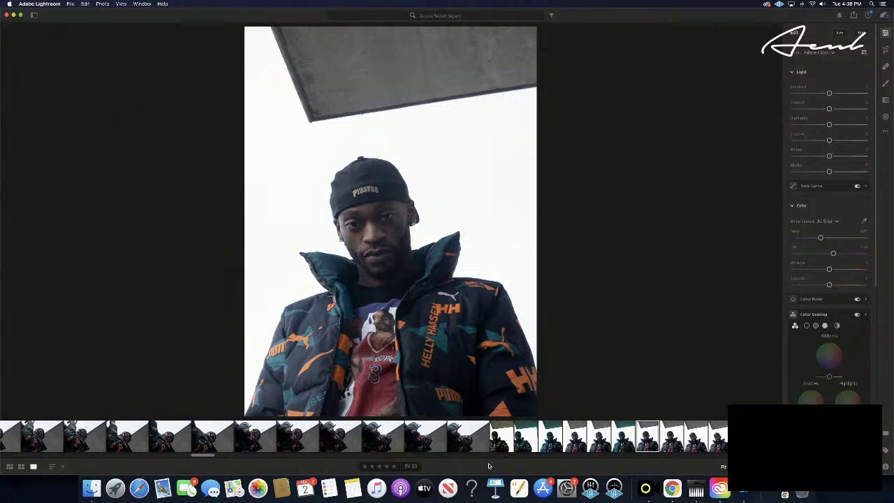
key("Right")
key("Right")
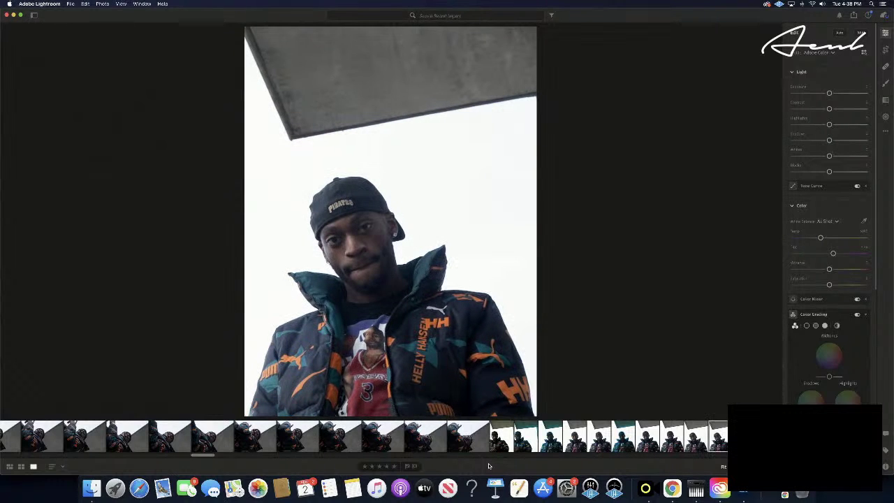
key("Right")
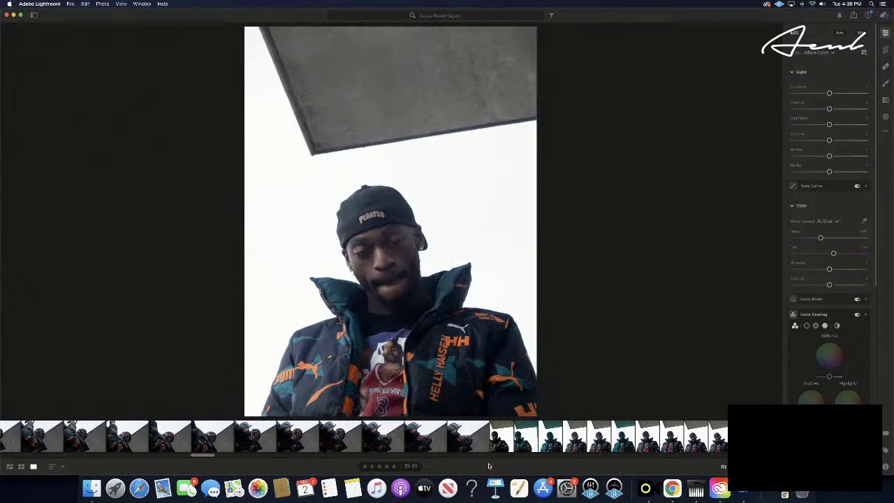
key("Right")
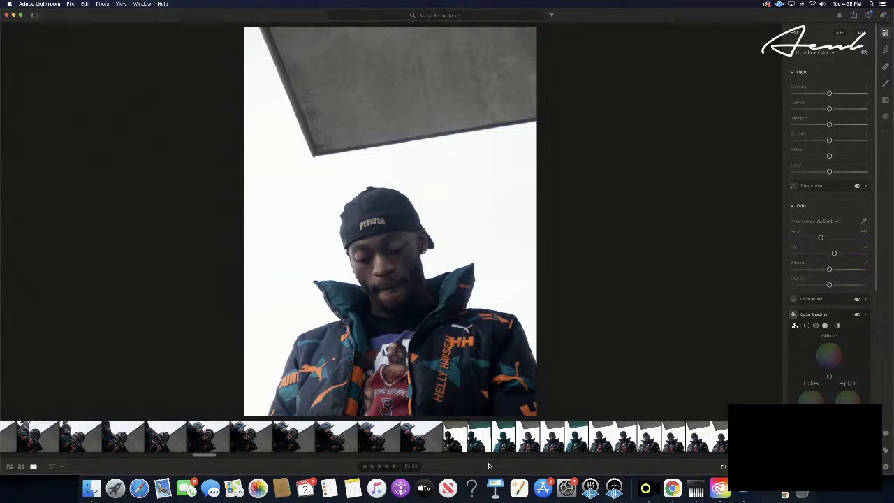
key("Right")
key("Right")
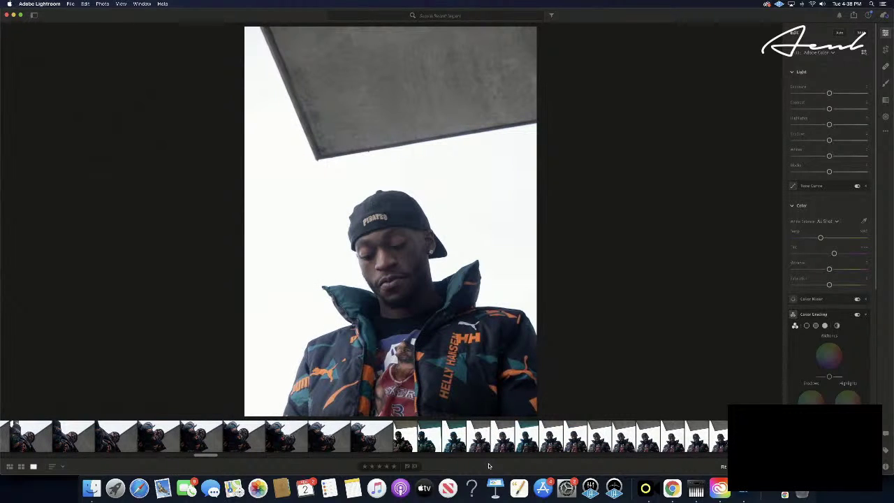
key("Right")
key("Right")
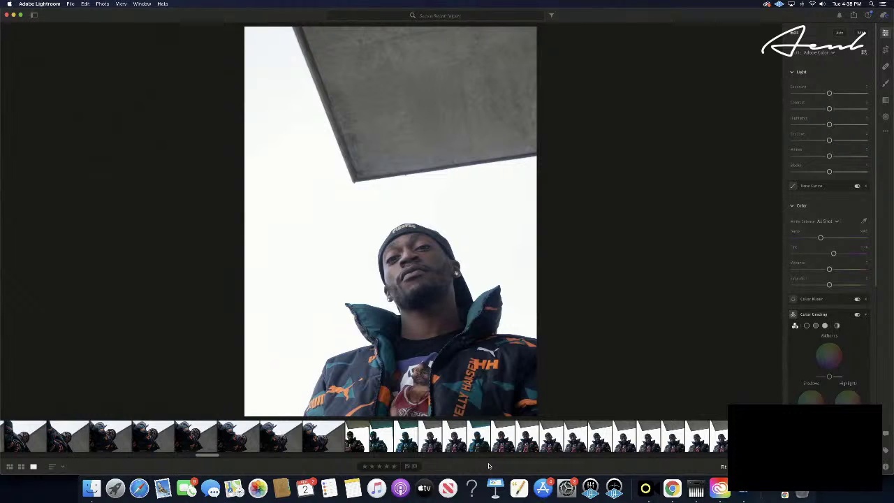
key("super+v")
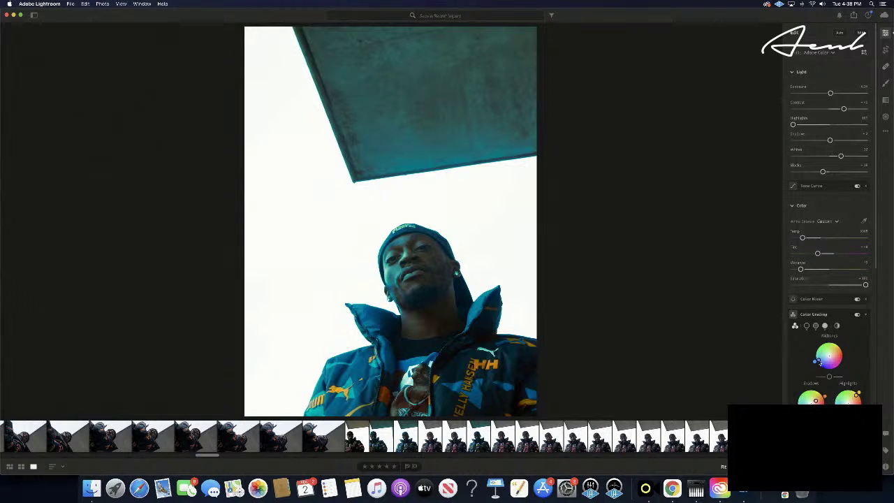
- Try Midtones hues from warm orange through purple to pinkish-brown on the looking-up shot
left_click_drag(817, 361, 867, 356)
left_click_drag(868, 355, 869, 343)
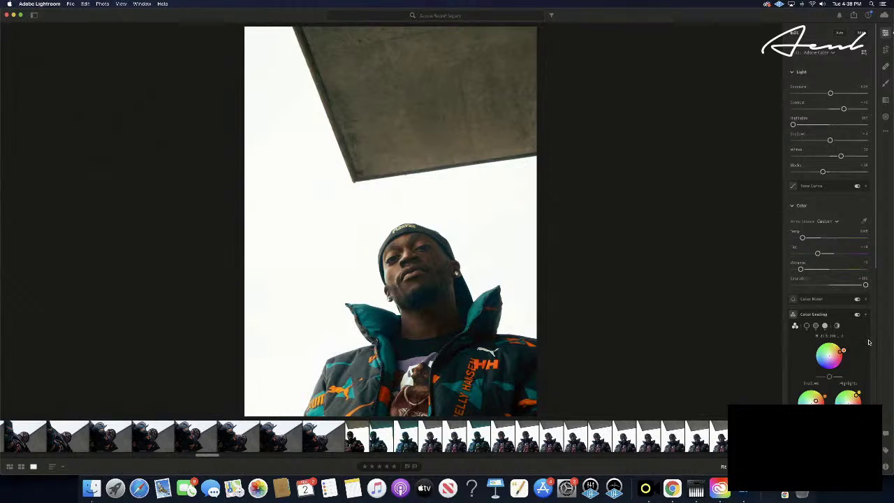
left_click_drag(868, 343, 893, 330)
left_click_drag(891, 320, 888, 343)
left_click_drag(888, 342, 890, 329)
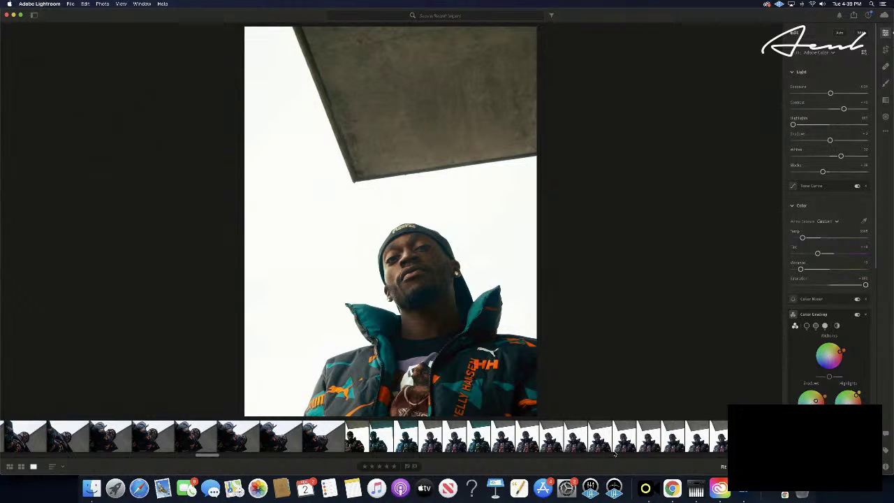
- Undo the midtone change and the pasted grade, restoring the photo's original colours
key("super+z")
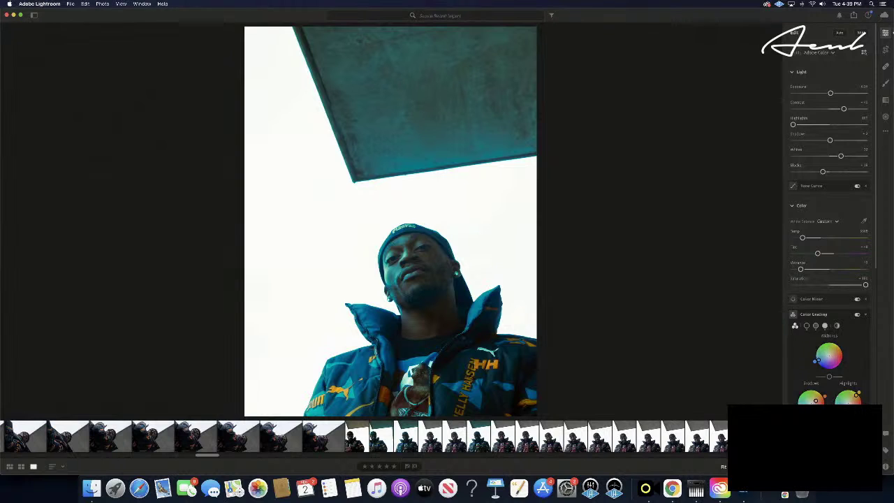
scroll(363, 436, "right", 5)
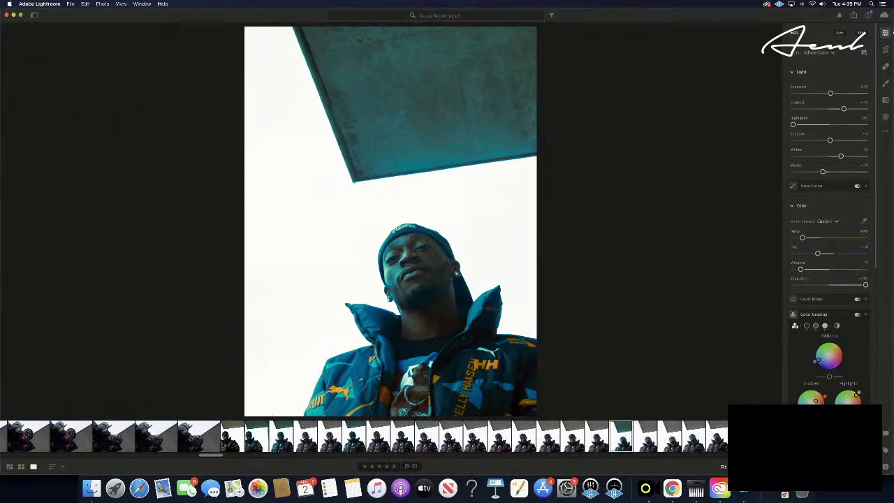
scroll(363, 437, "right", 3)
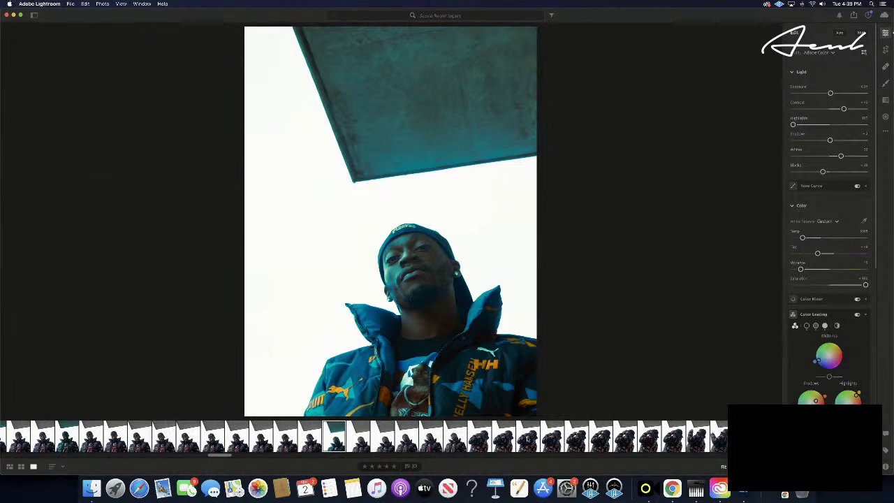
key("backslash")
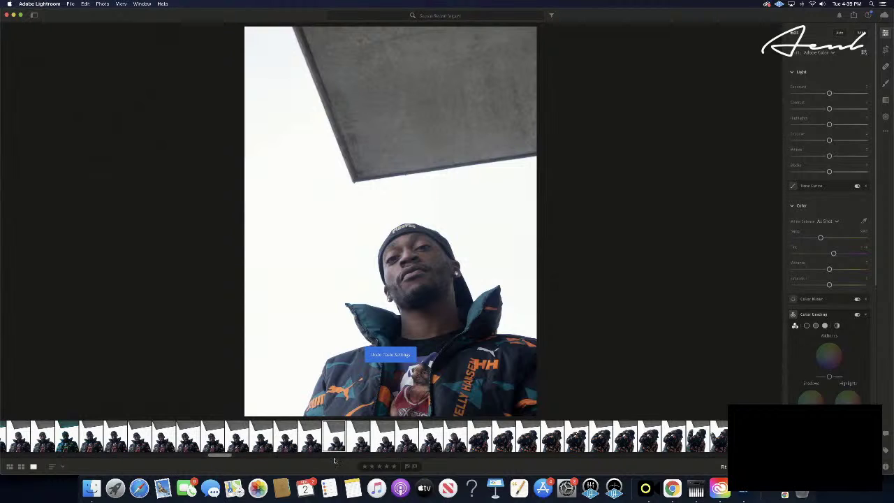
- Open a later photo and browse back and forth through the shoot to a new pose
left_click(407, 436)
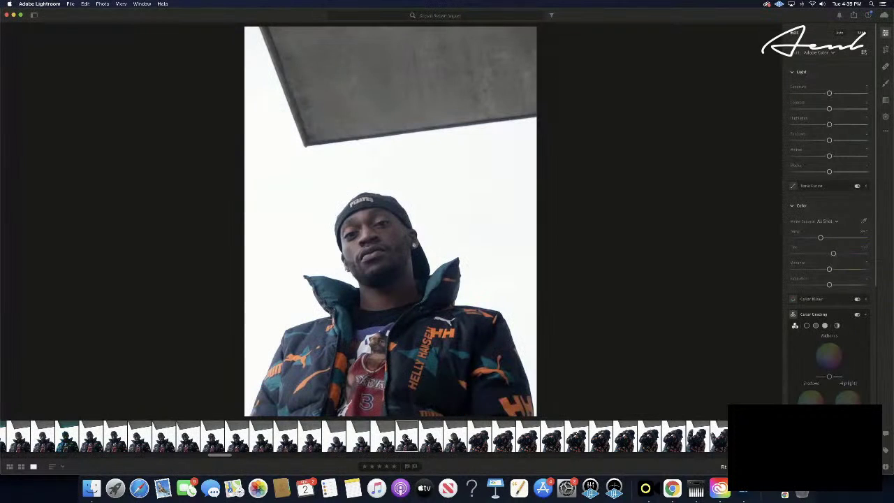
key("Right")
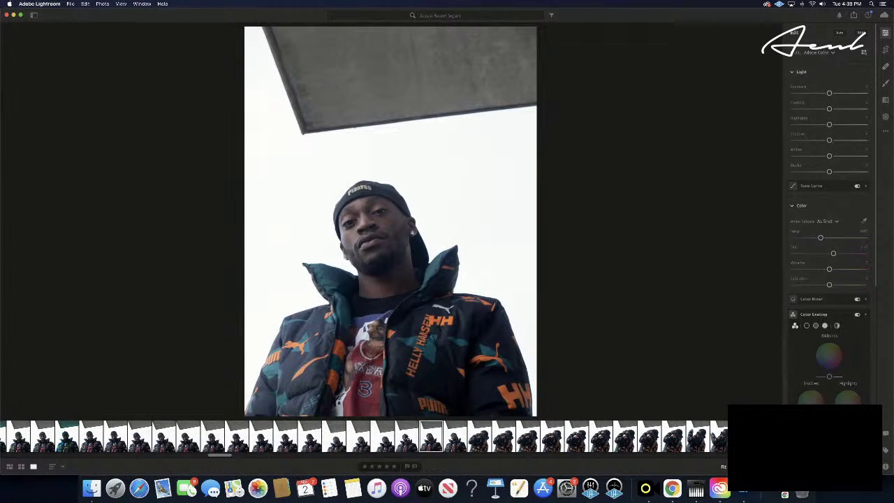
key("Right")
key("Right")
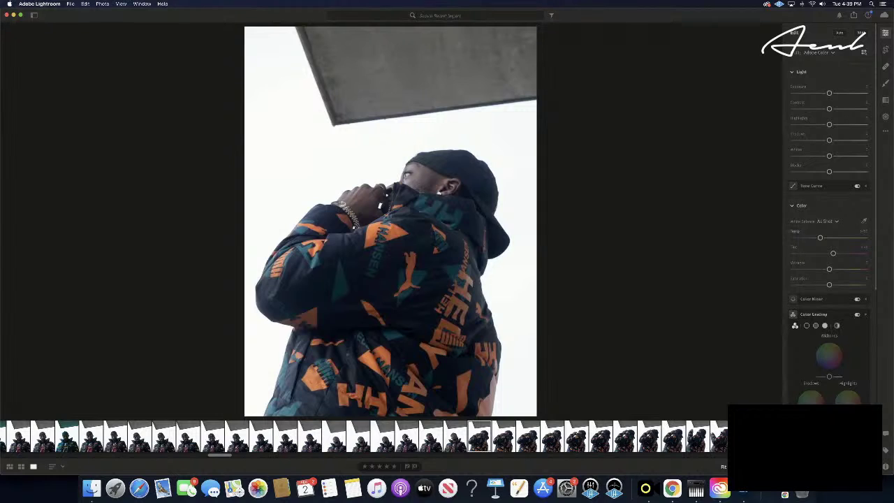
key("Left")
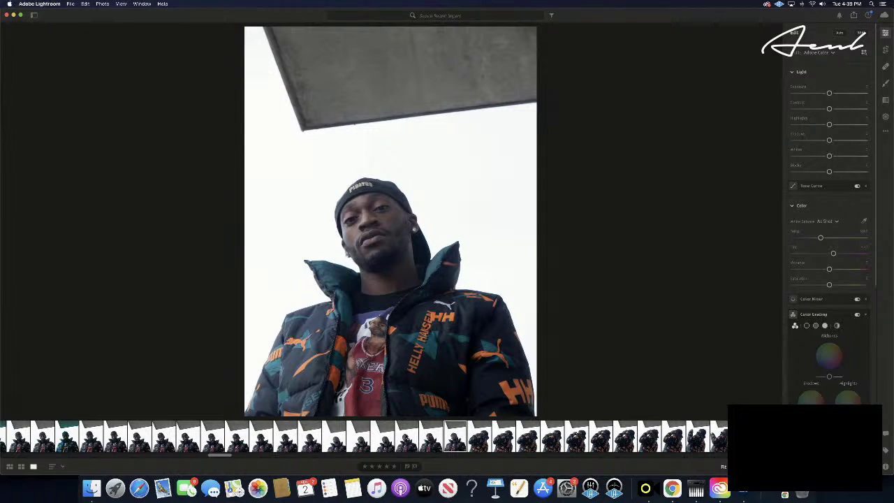
key("Left")
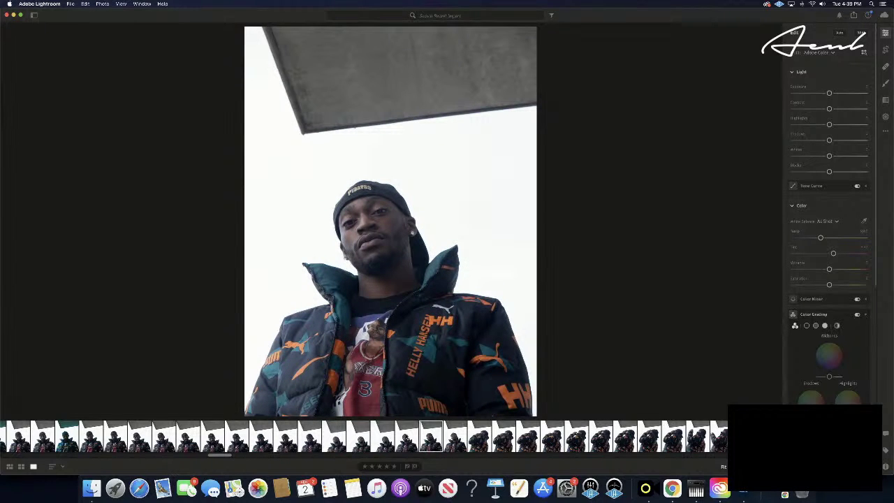
key("Right")
key("Right")
key("Right")
key("Right")
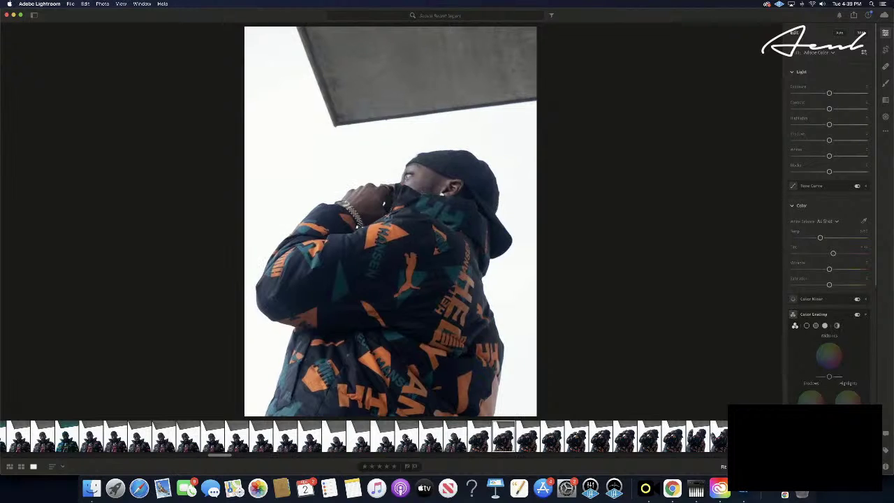
key("Right")
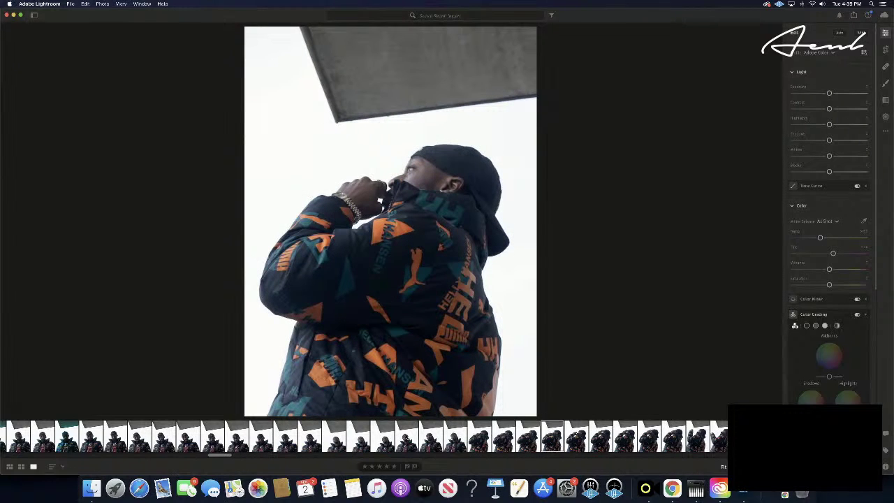
key("Right")
key("Right")
key("Right")
key("Right")
key("Right")
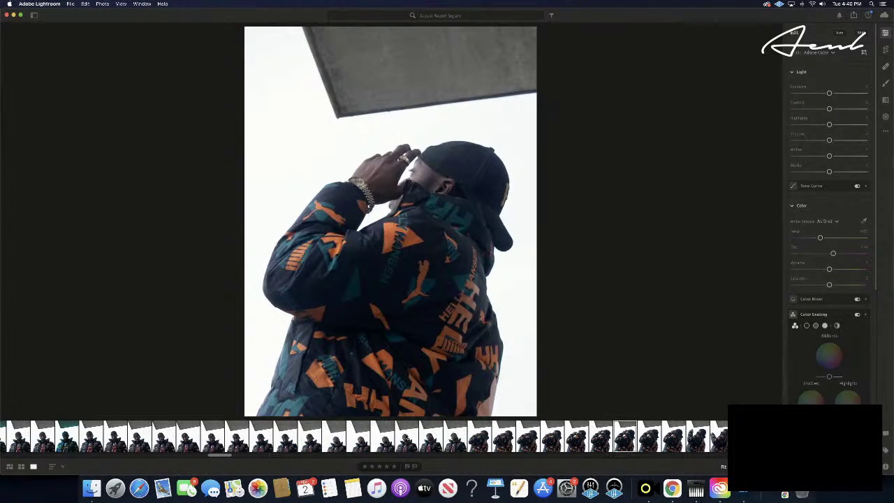
key("Right")
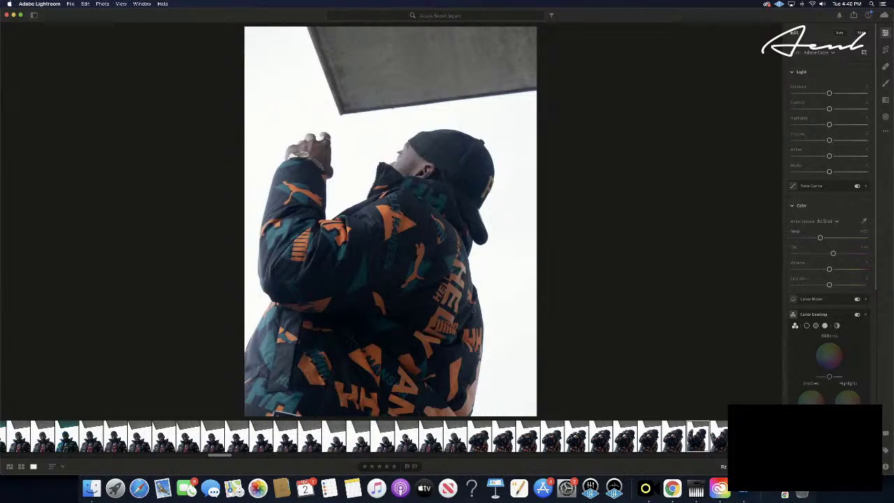
key("Right")
key("Right")
key("Right")
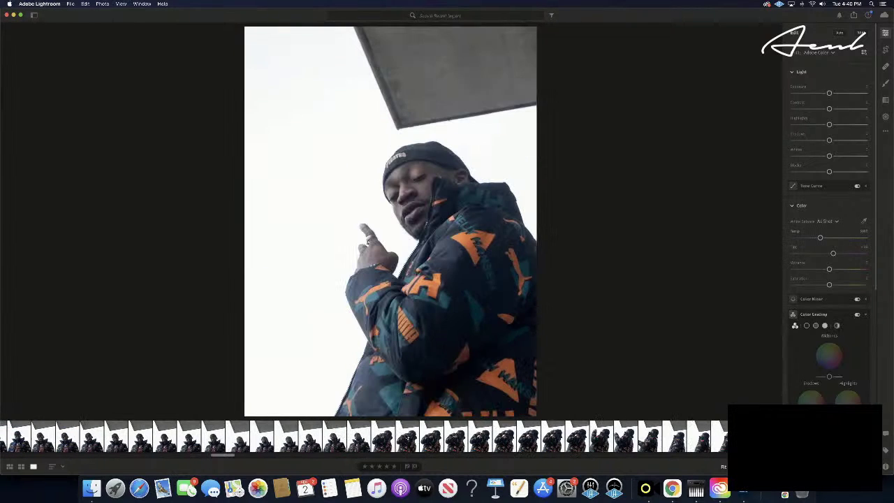
key("Right")
key("Right")
key("Right")
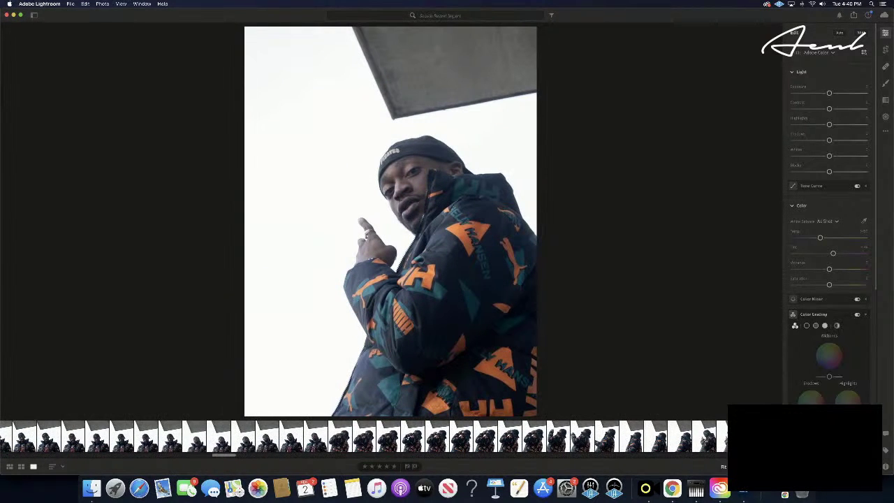
- Step through the pose's frames to the side-profile smoking shot and paste the teal grade
key("Right")
key("Right")
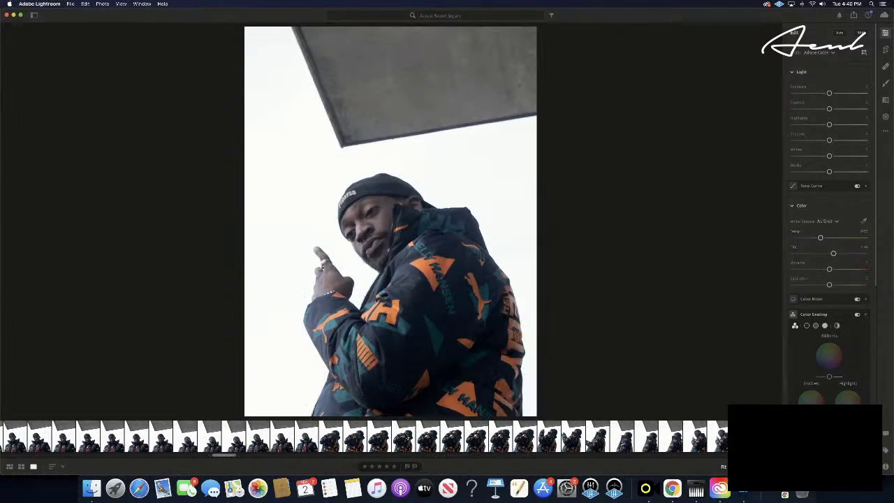
key("Right")
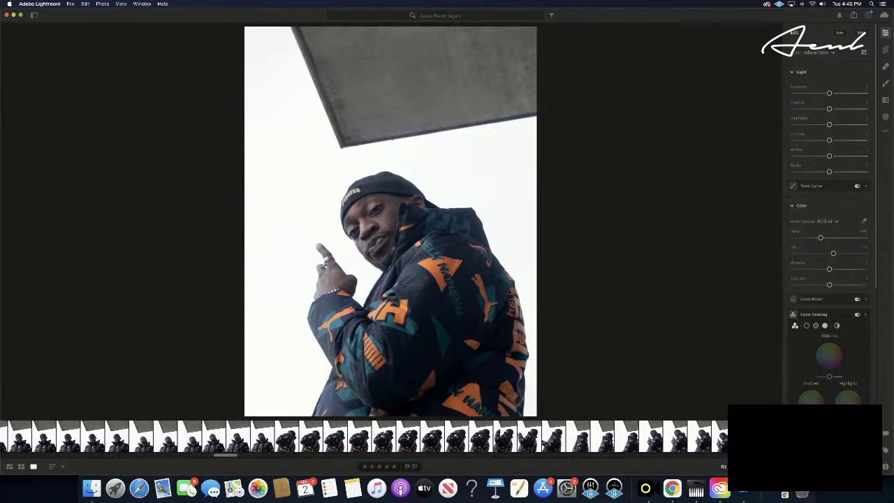
key("Right")
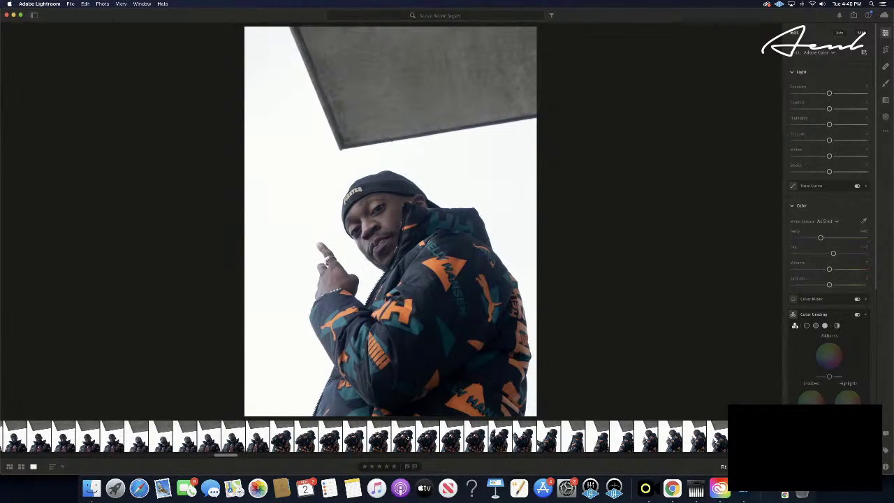
key("Right")
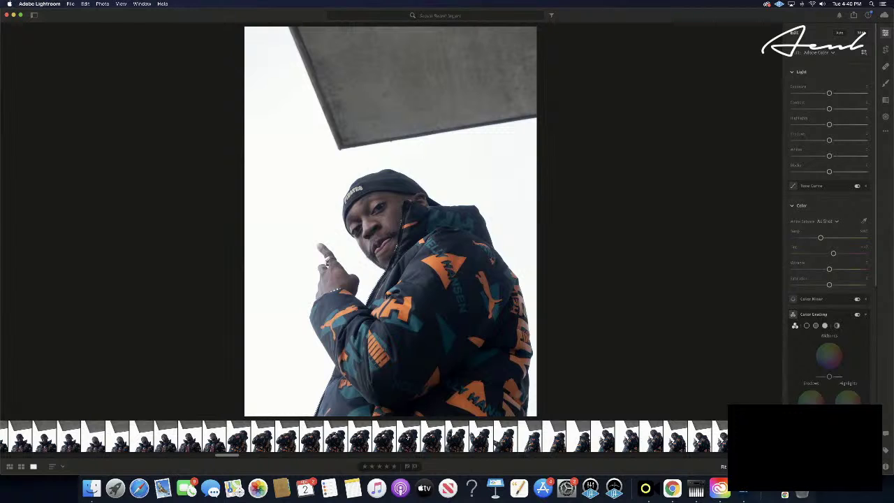
key("Right")
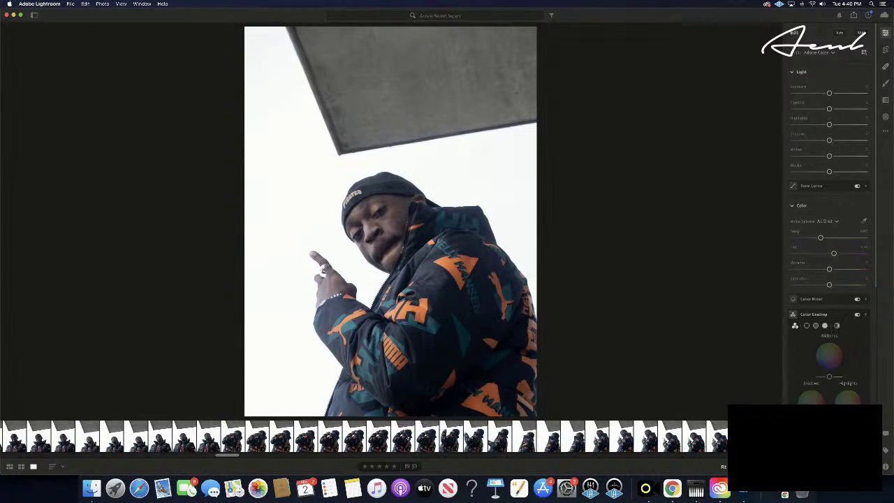
key("Right")
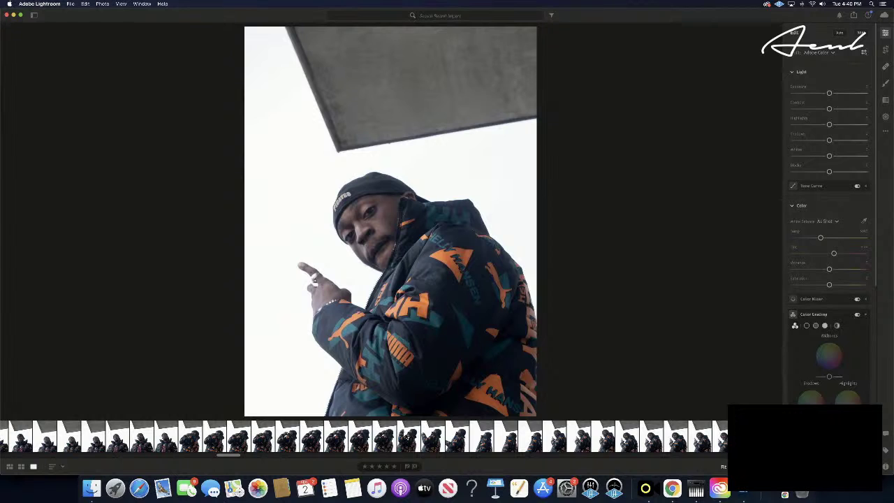
key("Right")
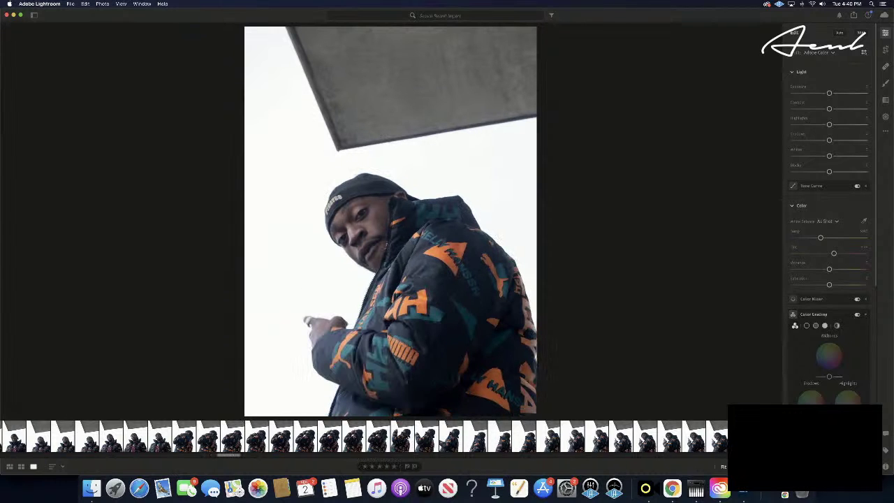
key("Right")
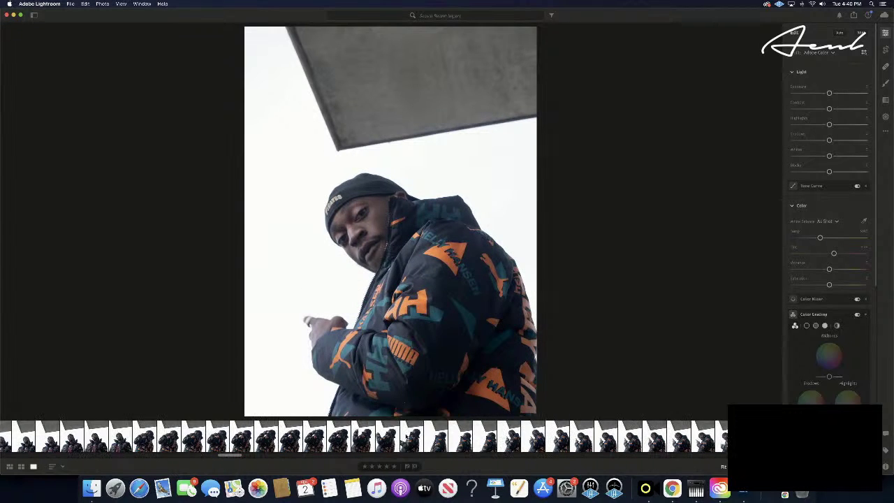
key("Right")
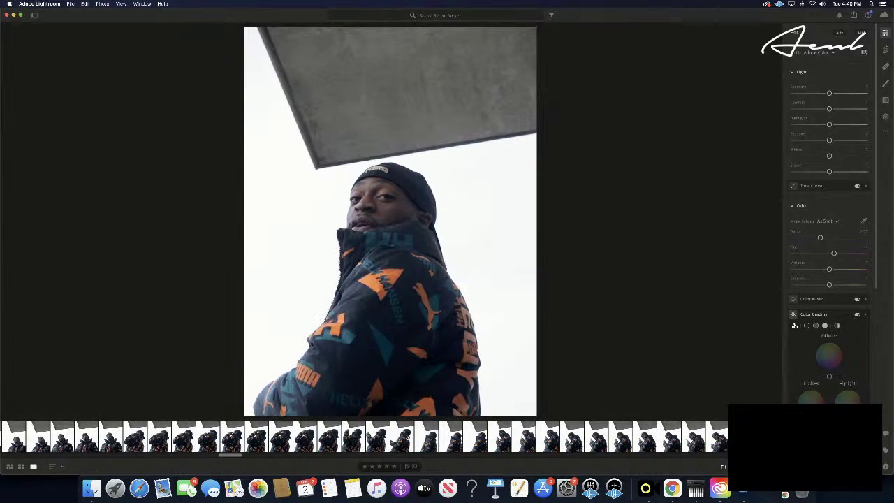
key("Right")
key("Right")
key("Right")
key("Right")
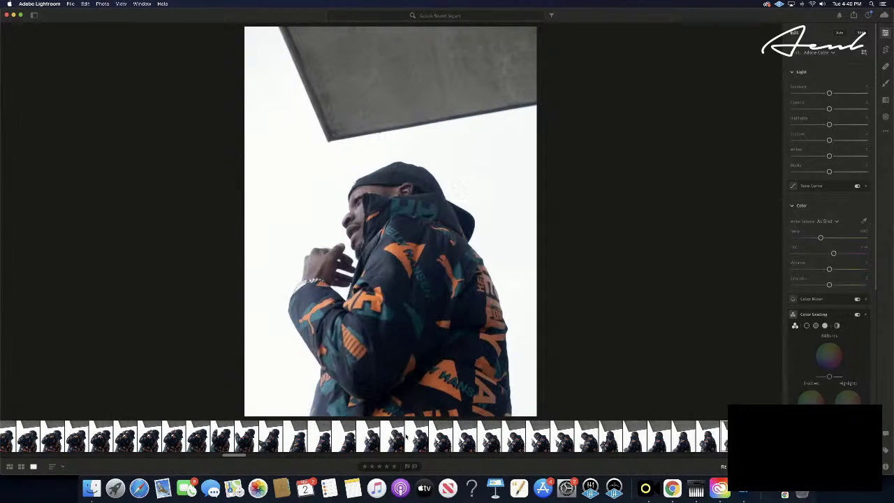
key("Right")
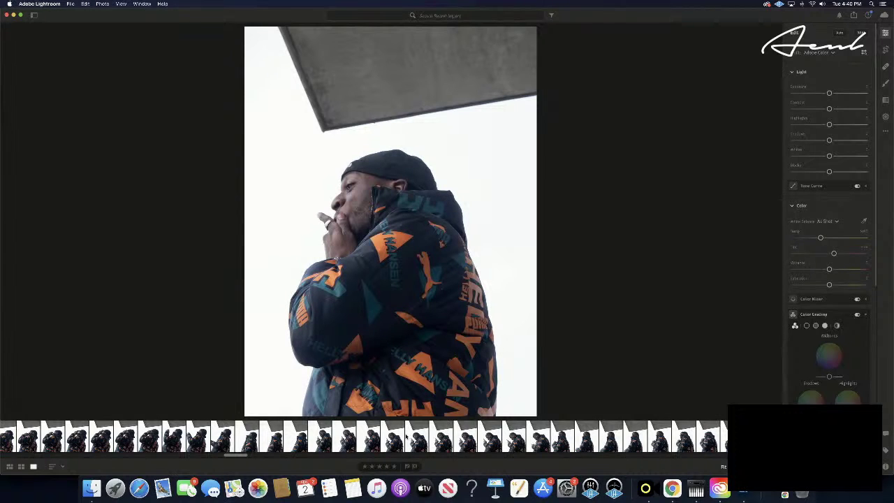
key("super+v")
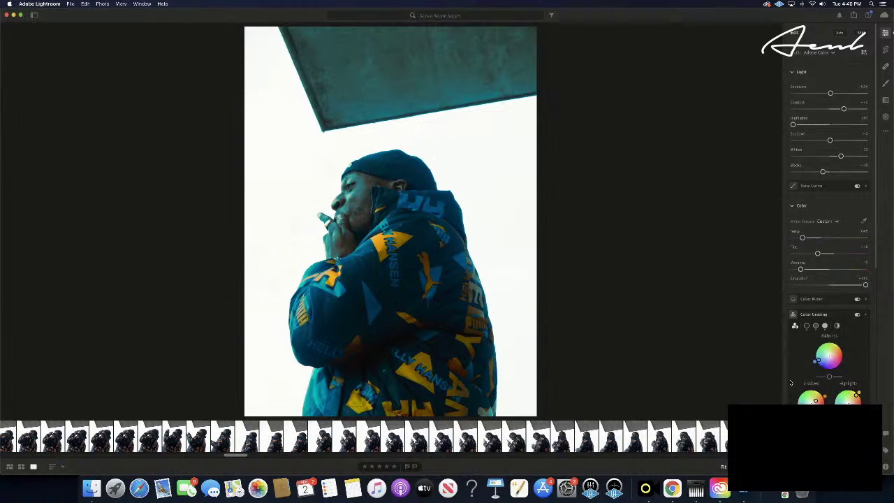
- Nudge the Midtones wheel toward cyan with small hue tweaks, then copy the edit settings
left_click_drag(815, 362, 813, 363)
left_click_drag(813, 362, 810, 359)
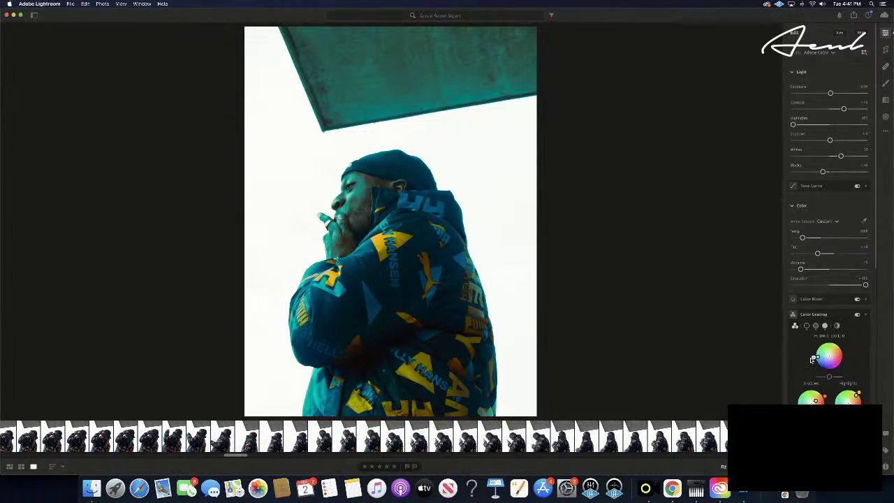
left_click_drag(811, 359, 812, 360)
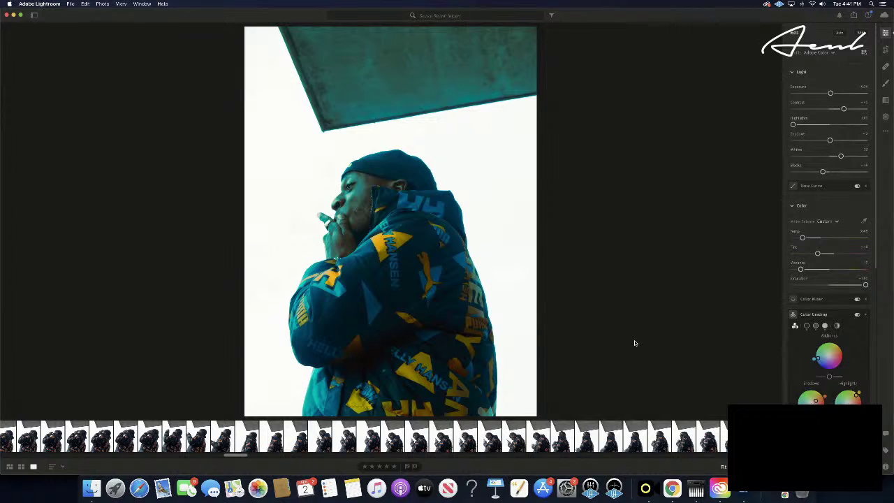
left_click_drag(814, 360, 815, 358)
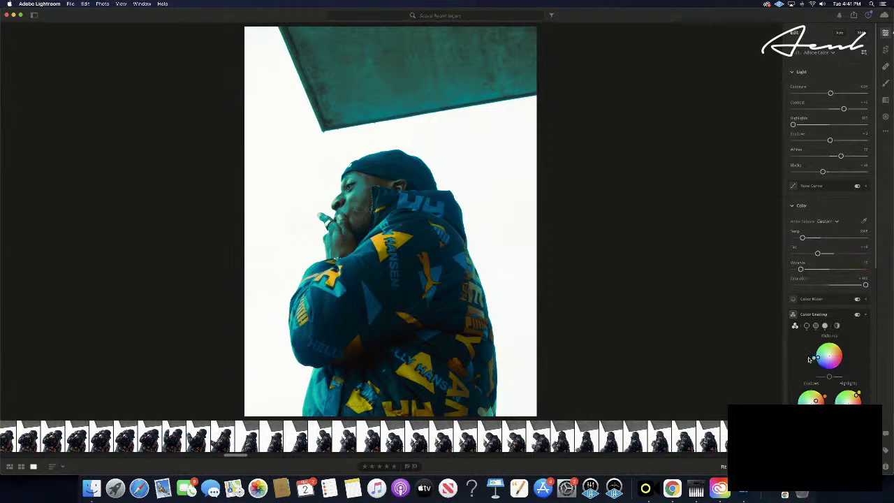
key("super+c")
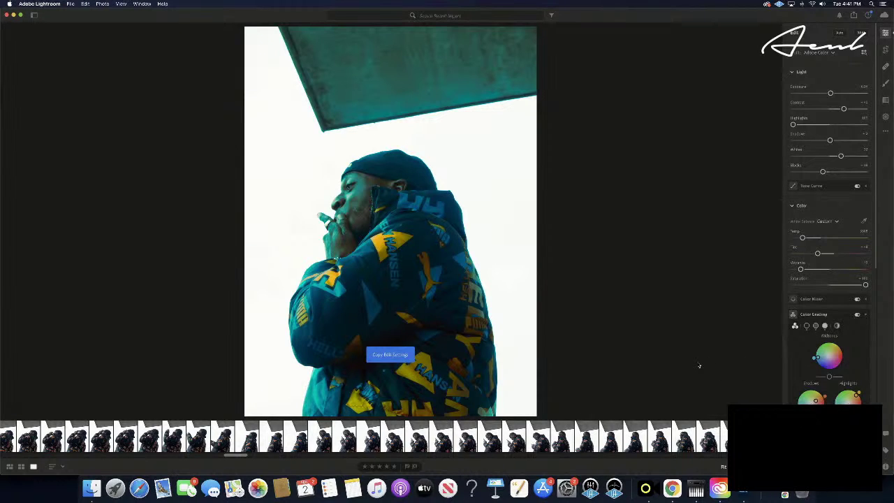
- Paste the teal grade onto the pointing shot and its neighbour, rating one five stars
key("Right")
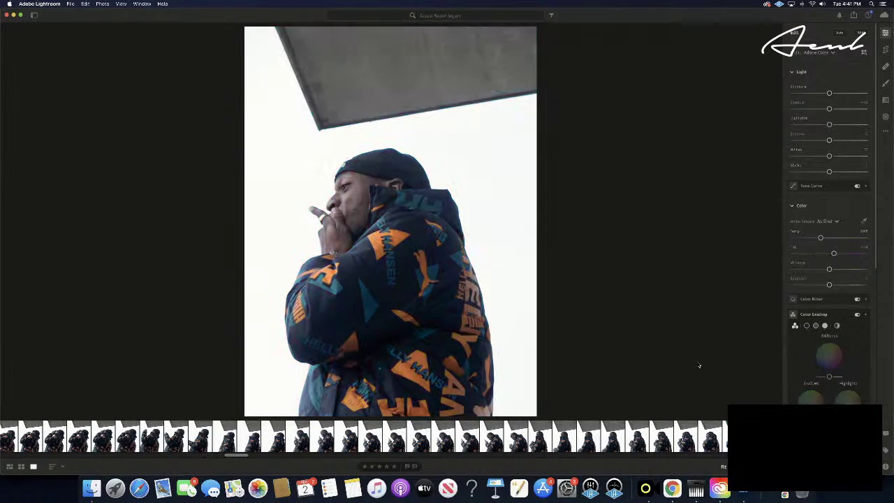
key("Right")
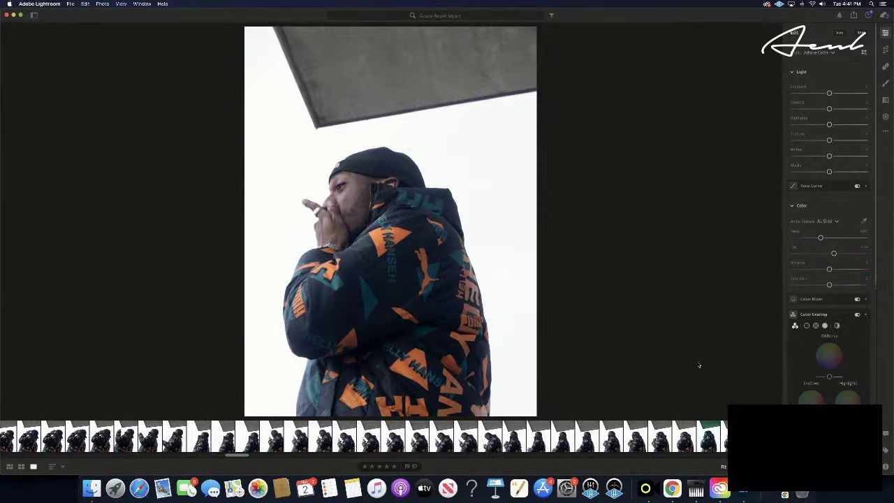
key("Right")
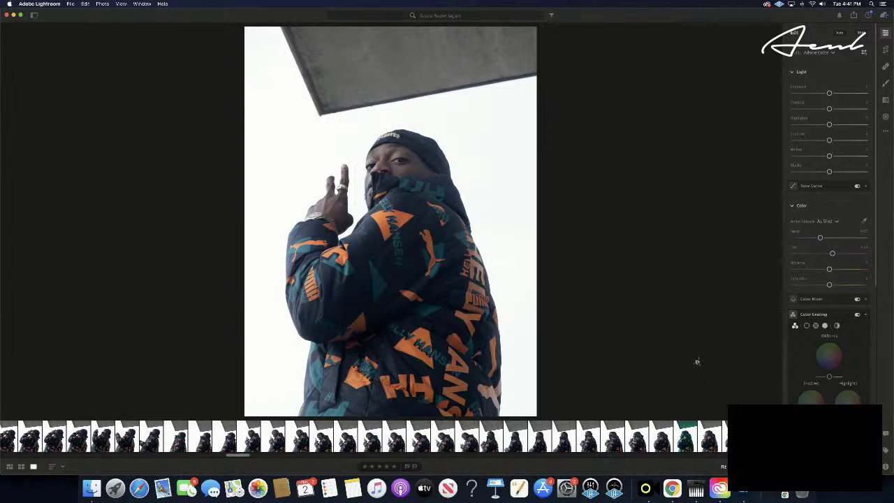
key("super+v")
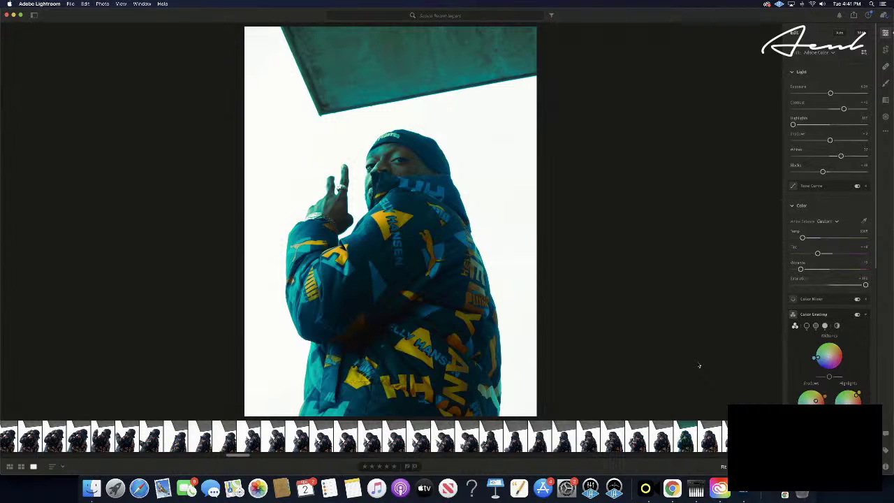
key("Left")
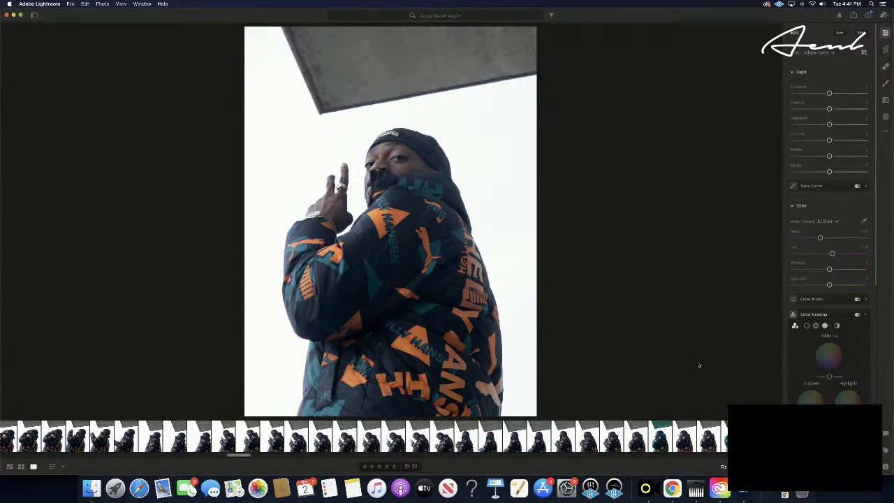
key("super+v")
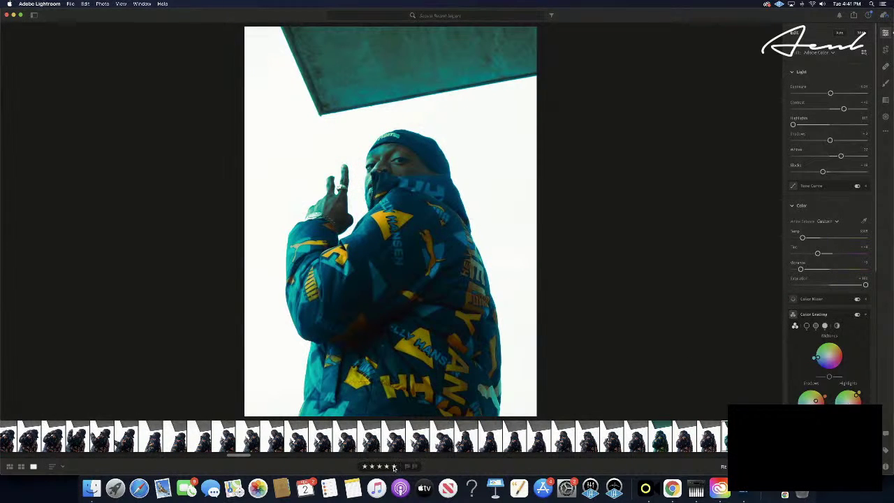
left_click(394, 467)
- Step forward and review the graded pointing shot
key("Right")
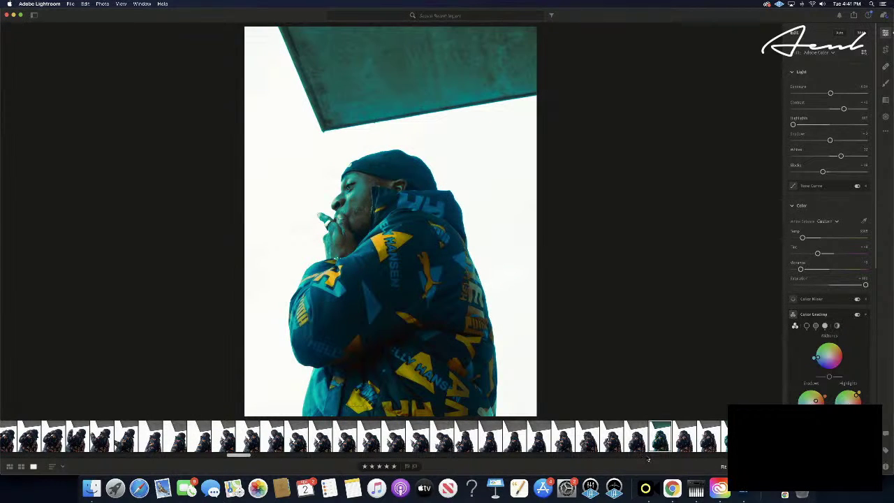
key("Right")
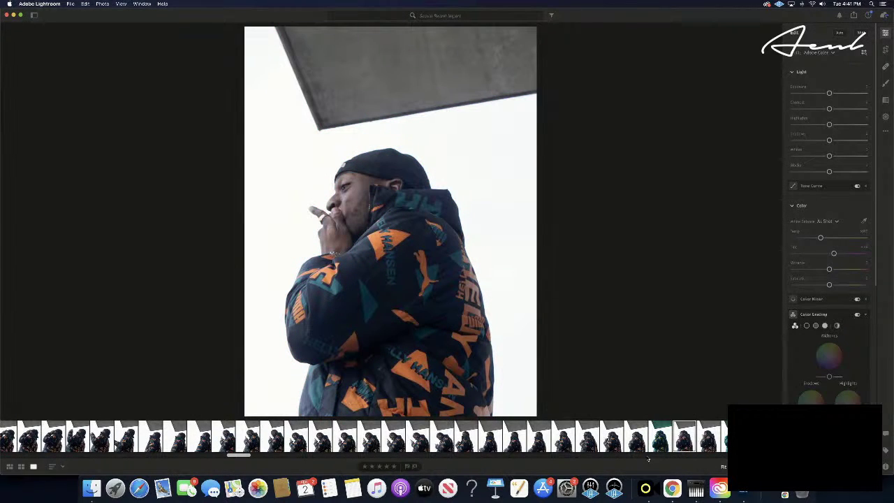
key("Right")
key("Right")
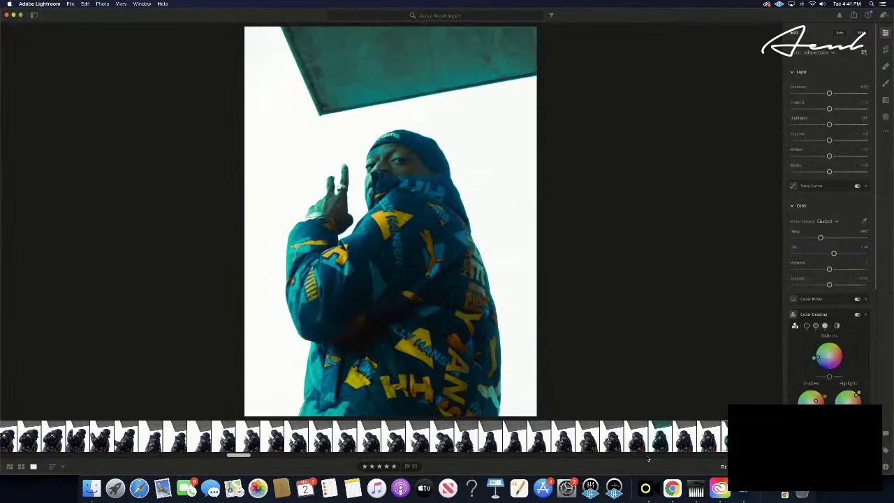
key("backslash")
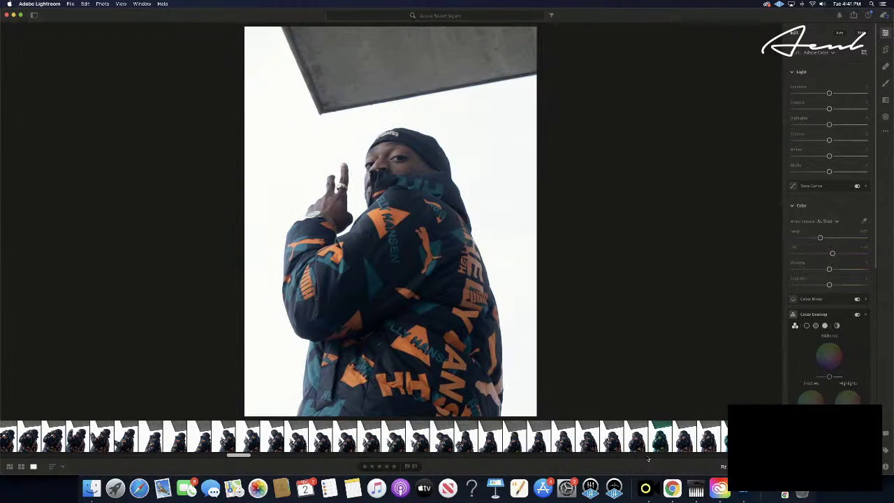
- Advance to the hand-on-head shots, paste the teal grade, and rate one five stars
key("Right")
key("Right")
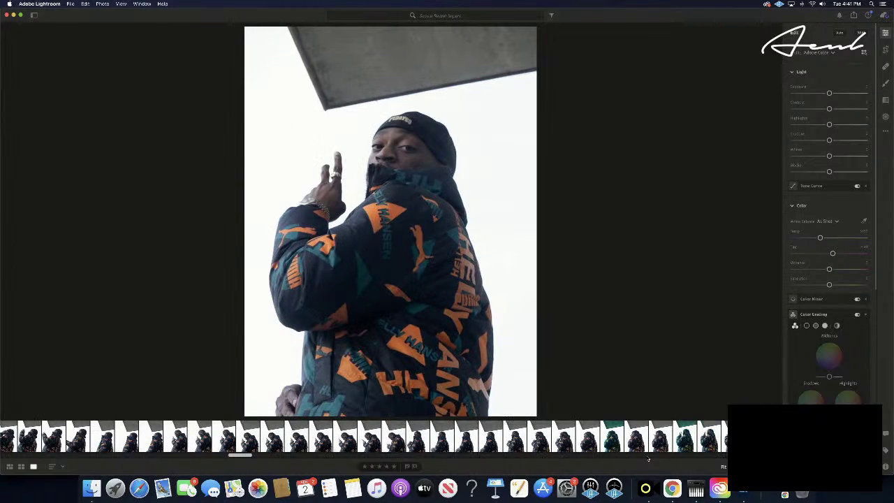
key("Right")
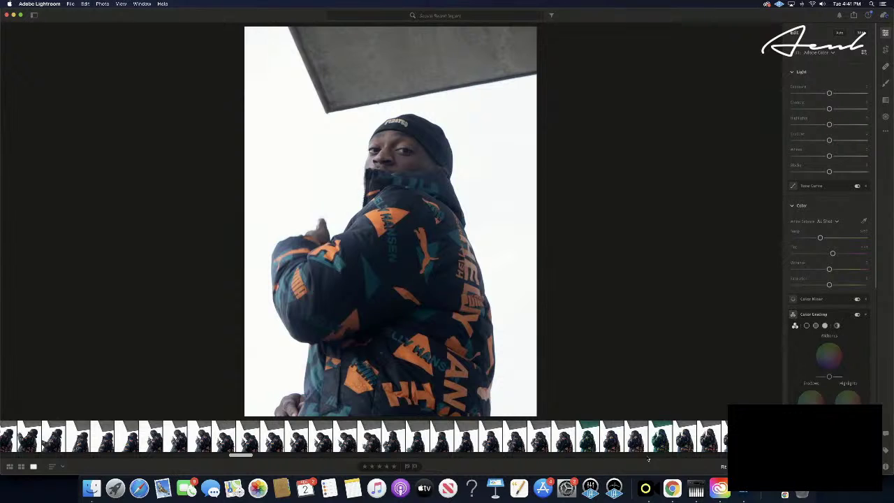
key("Right")
key("Right")
key("Right")
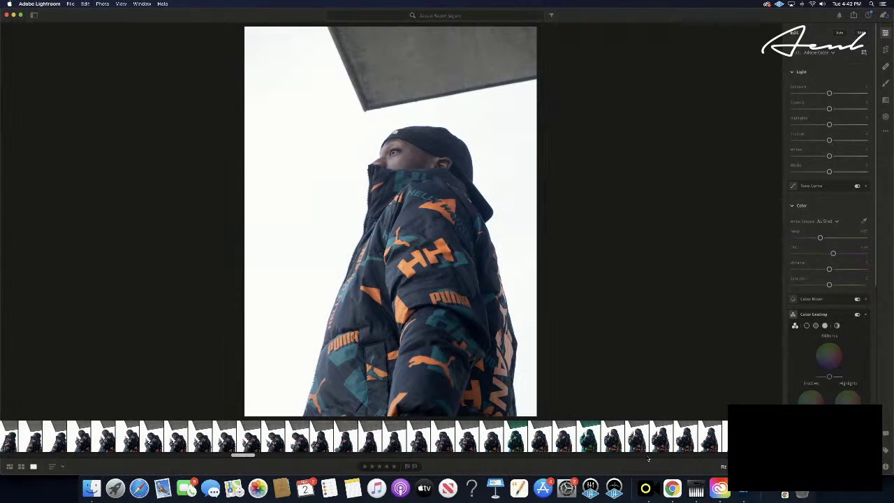
key("Right")
key("Right")
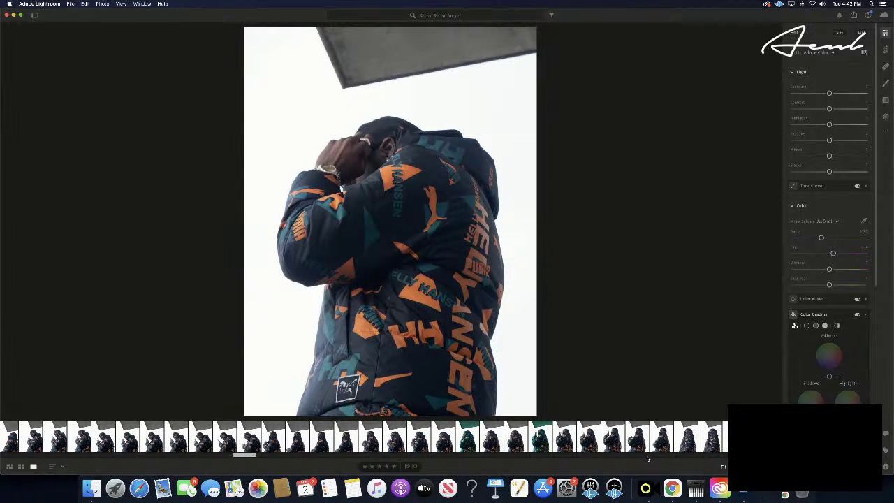
key("Right")
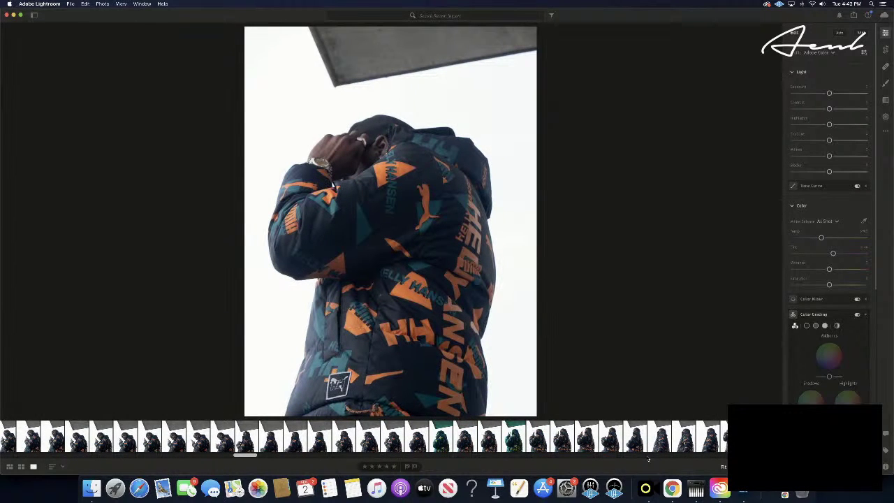
key("Right")
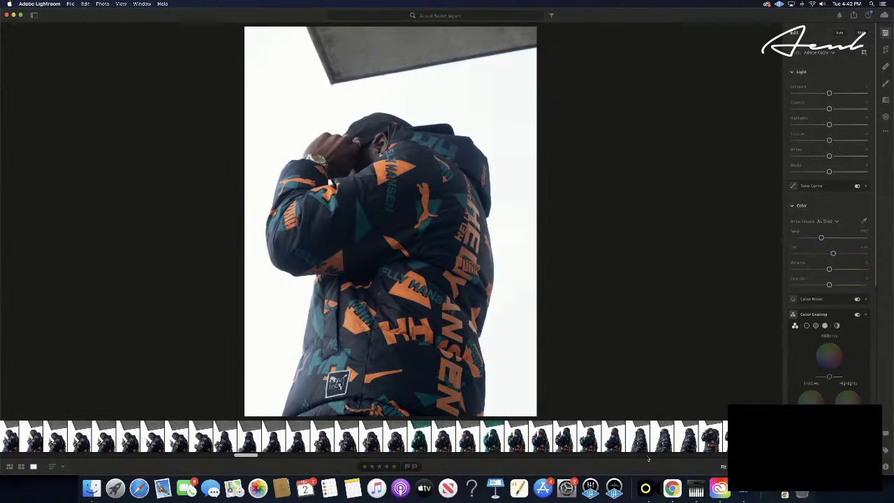
key("super+c")
key("super+v")
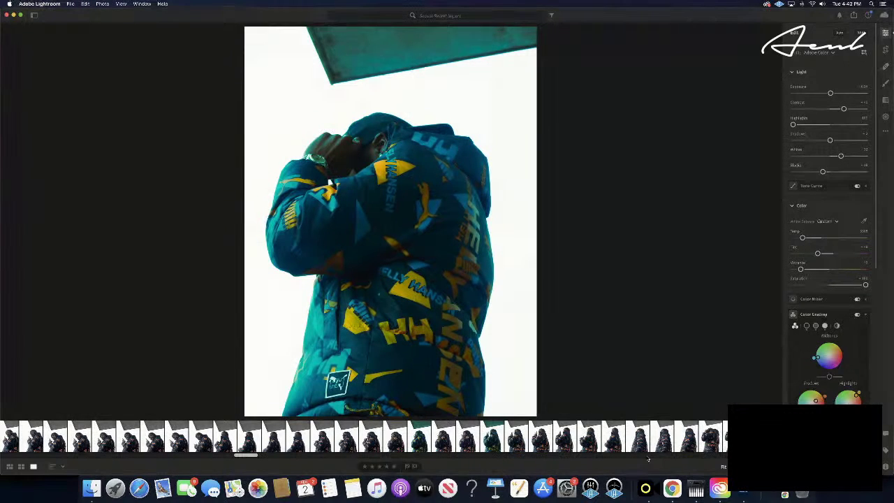
key("Right")
left_click(394, 467)
- Browse past the ledge shots to the side-profile portrait by the brick building
key("Right")
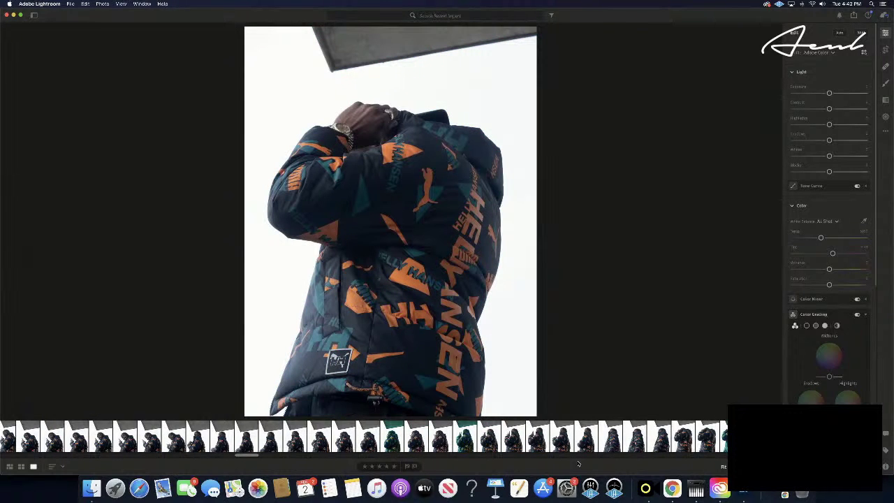
key("Right")
key("Right")
key("Right")
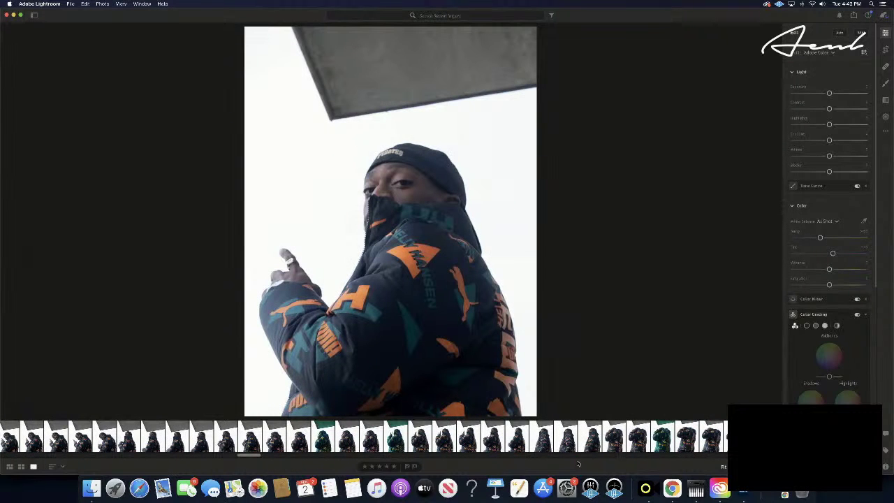
key("Right")
key("Right")
key("Right")
key("Right")
key("Right")
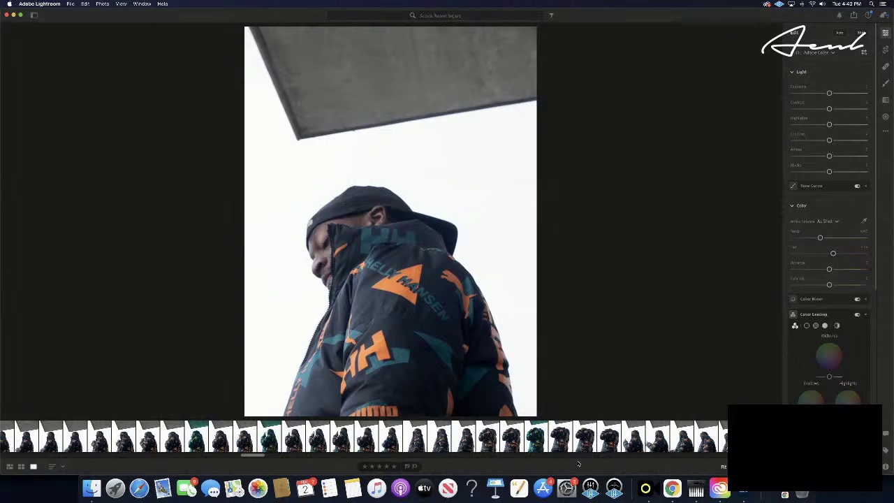
key("Right")
key("Right")
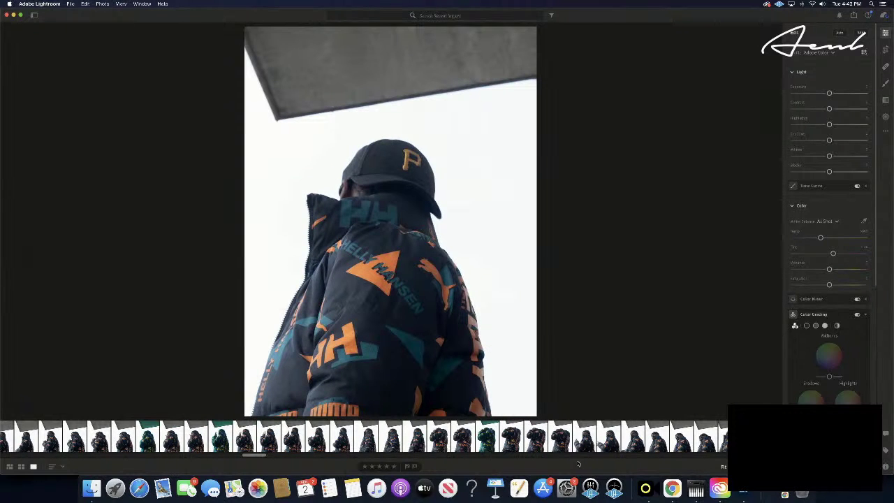
key("Right")
key("Right")
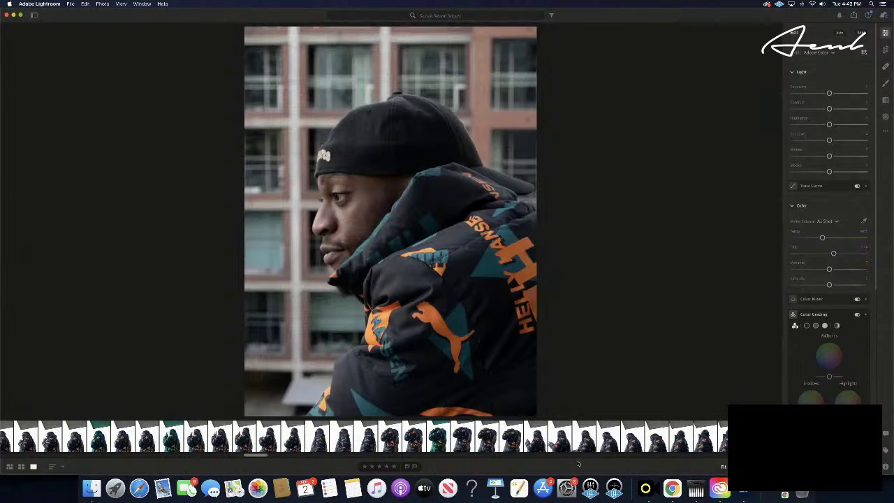
- Browse onward through the raised-hand, hand-on-cap and looking-down shots
key("Right")
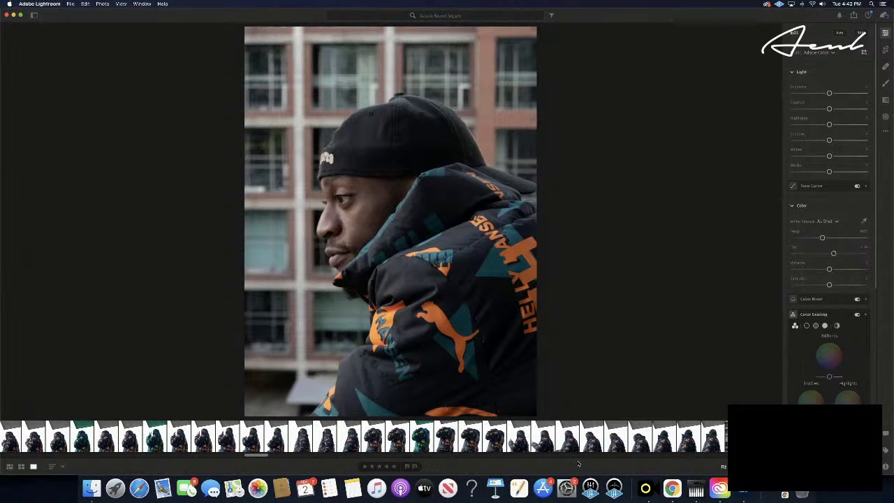
key("Right")
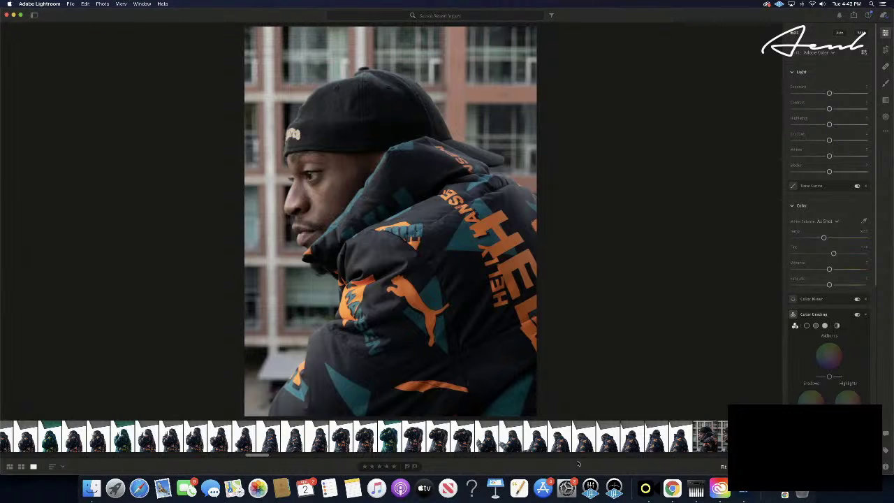
key("Right")
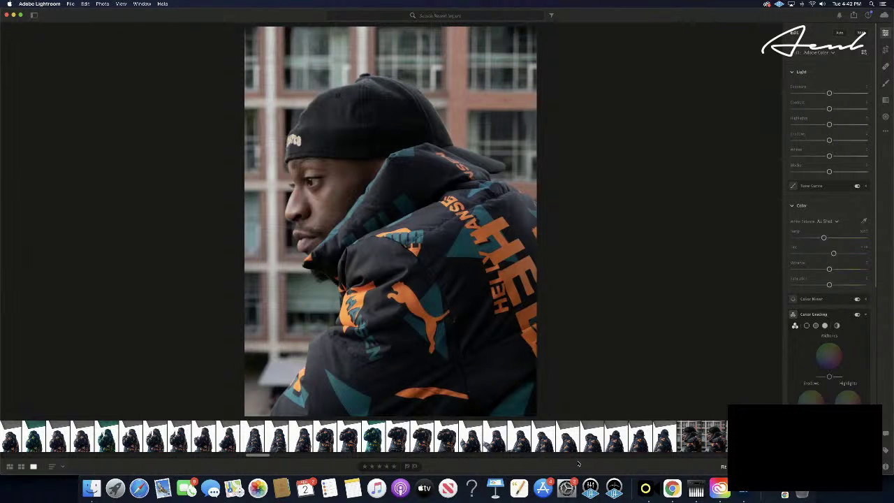
key("Right")
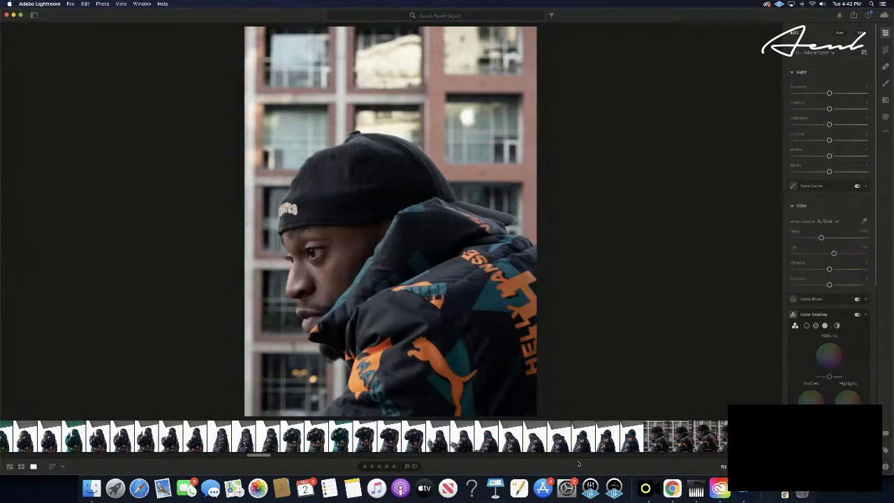
key("Right")
key("Right")
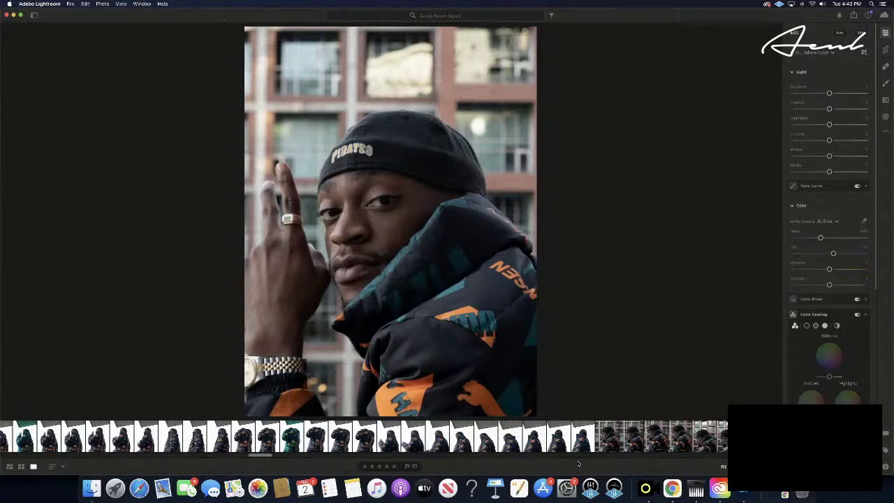
key("Right")
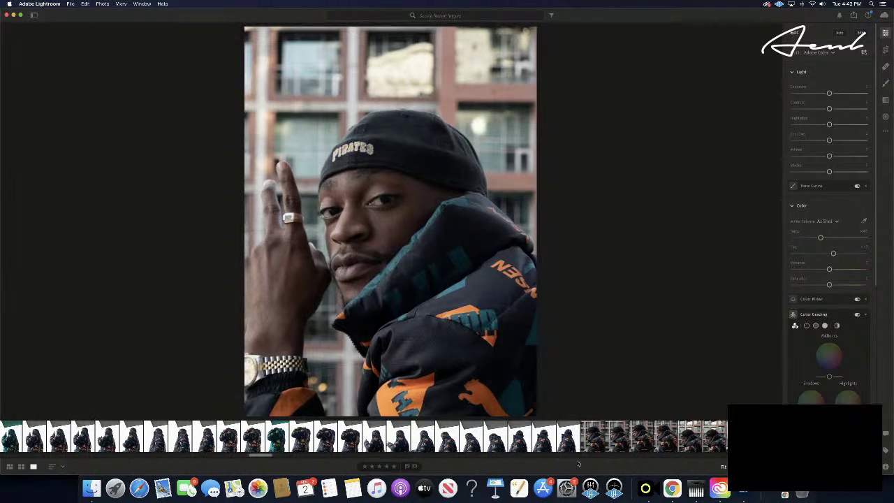
key("Right")
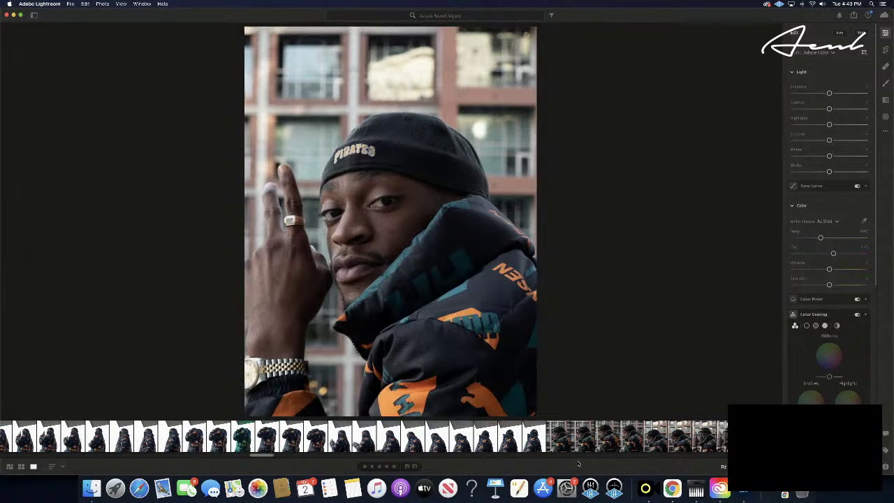
key("Right")
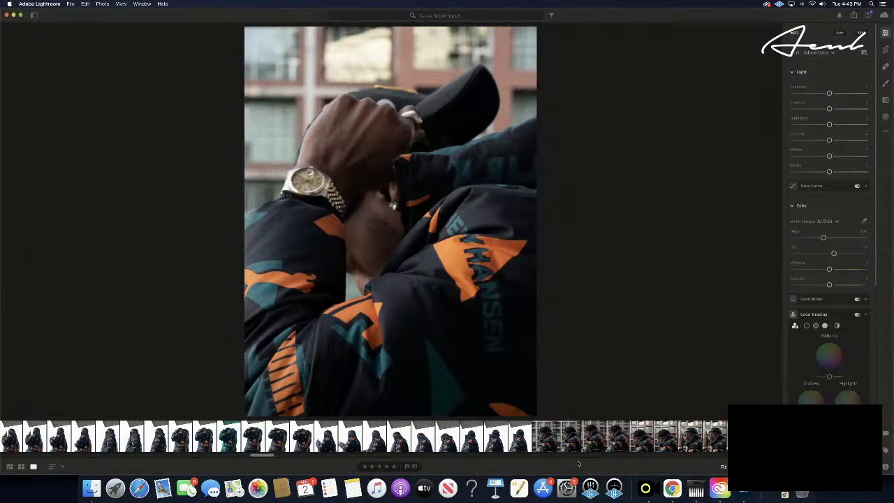
key("Right")
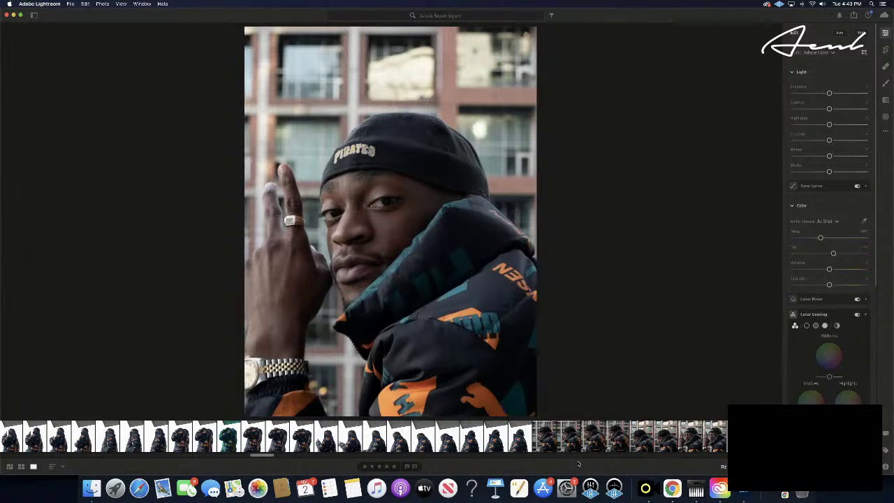
key("Right")
key("Right")
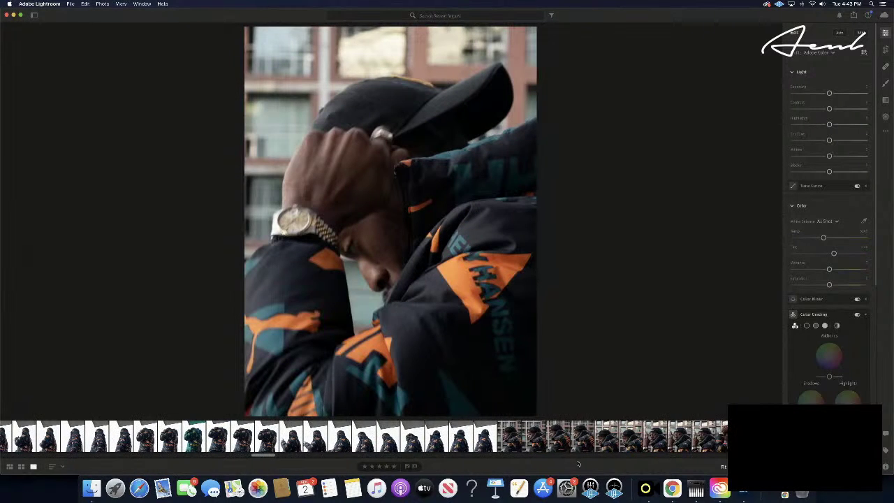
key("Right")
key("Right")
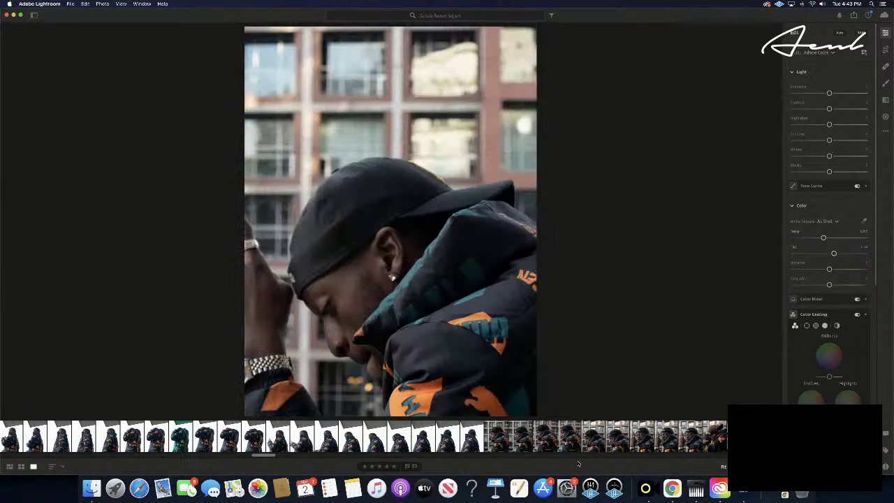
- Settle on the camera-facing peace-sign portrait and paste the teal grade onto it
key("Right")
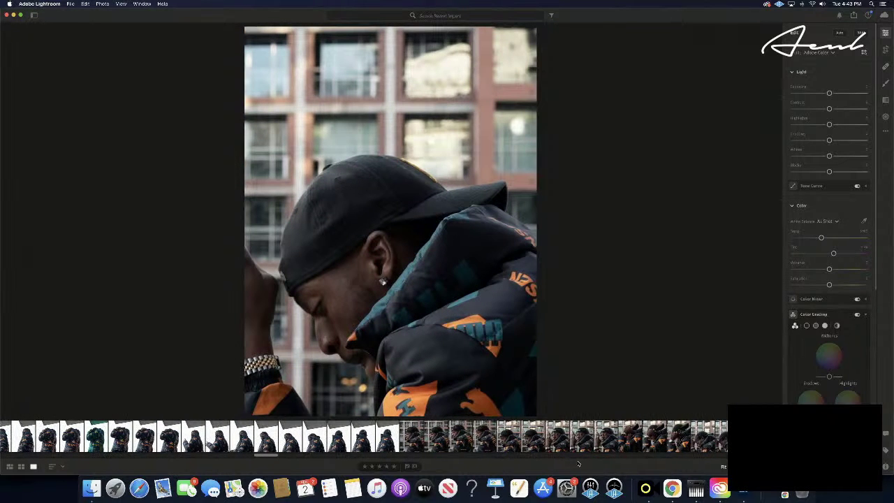
key("Right")
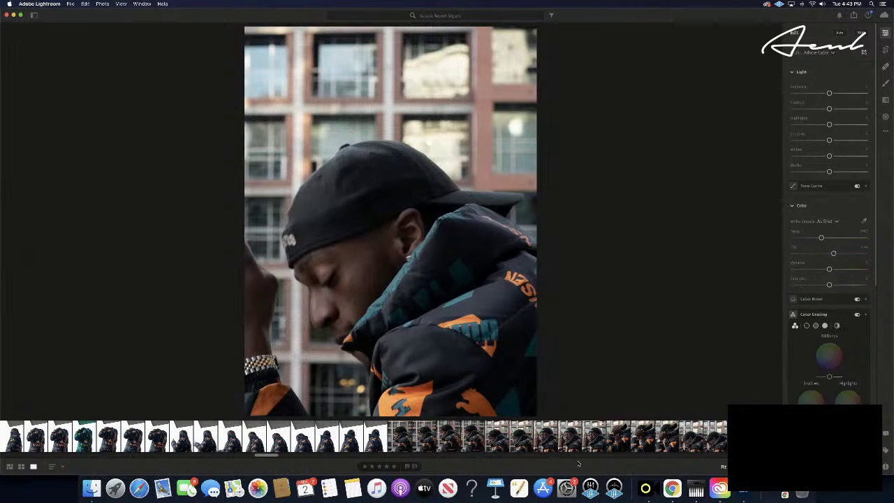
key("Right")
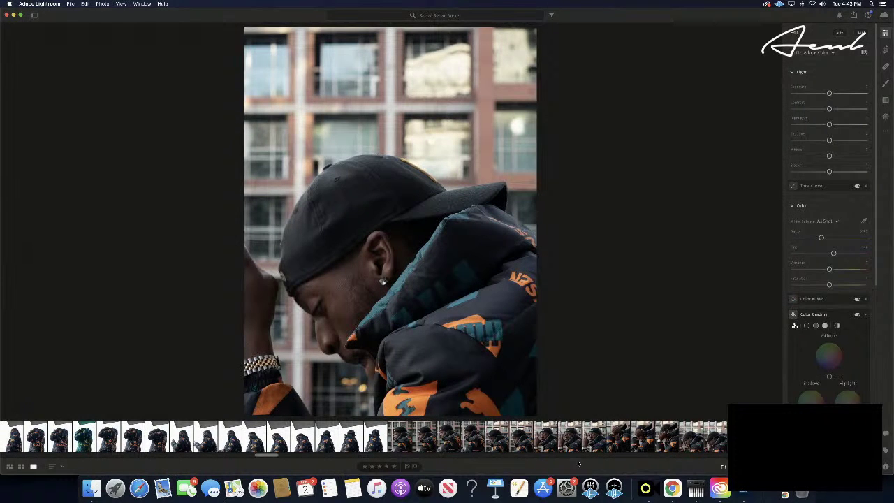
key("Left")
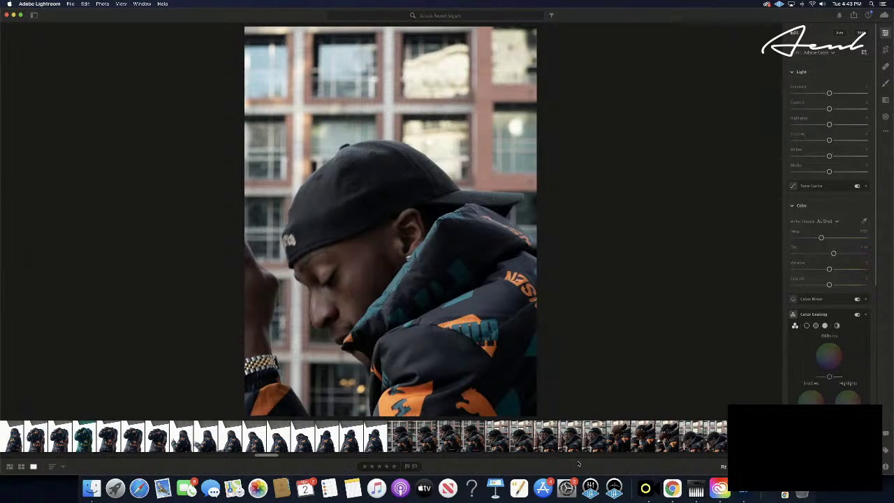
key("Right")
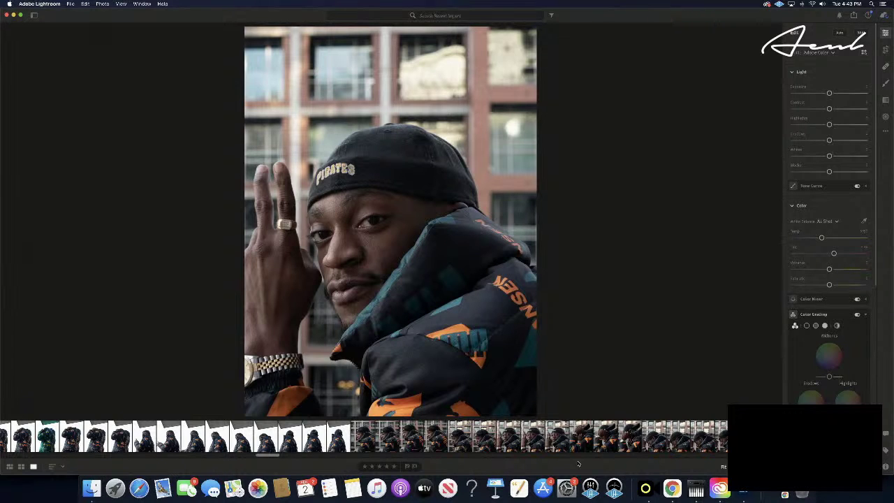
key("Right")
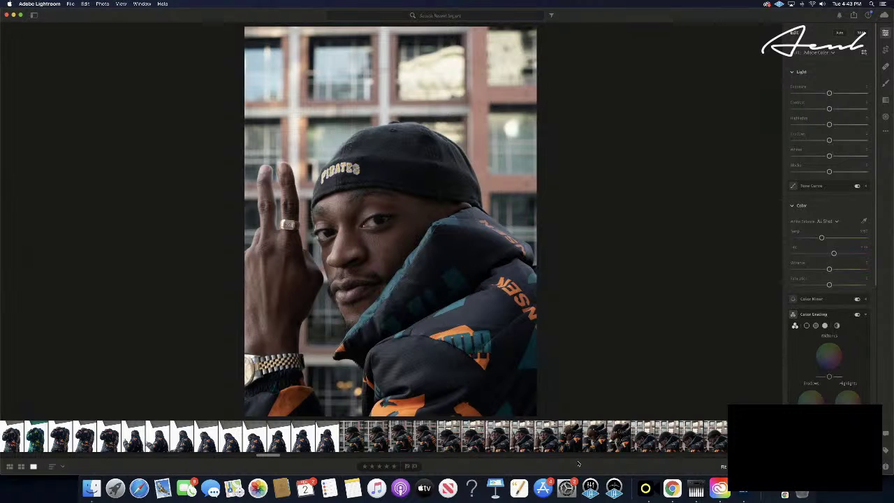
key("super+v")
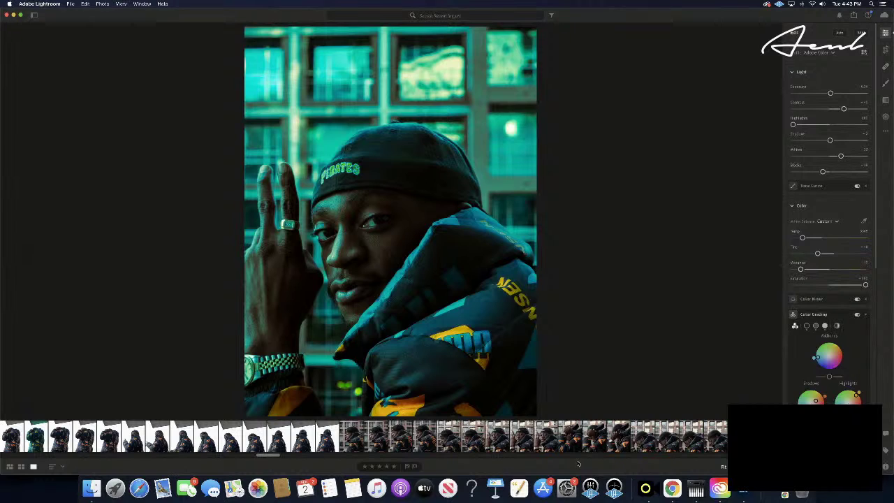
- Rate the teal raised-hand portrait five stars, then paste its grade on the next photo and undo it
left_click(394, 468)
key("Right")
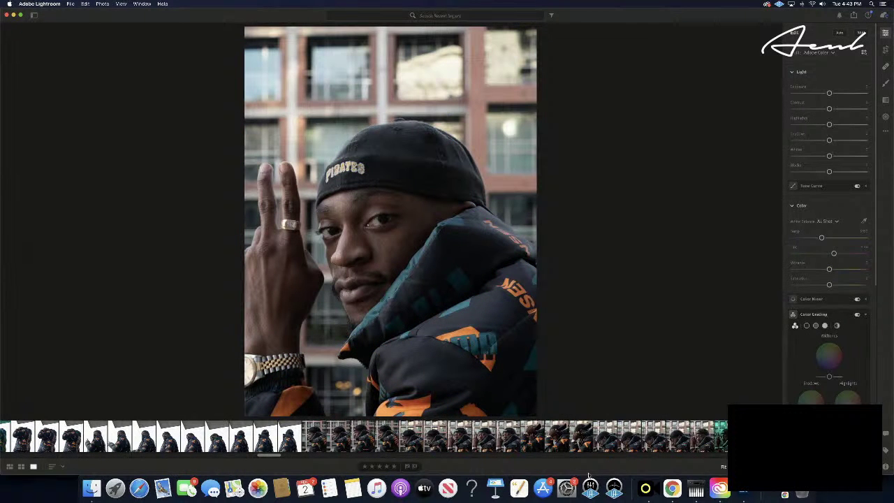
key("super+v")
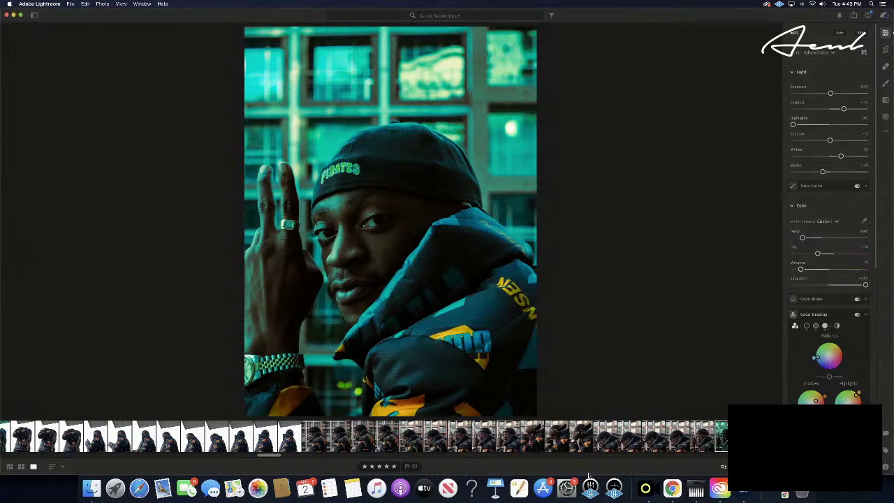
key("super+z")
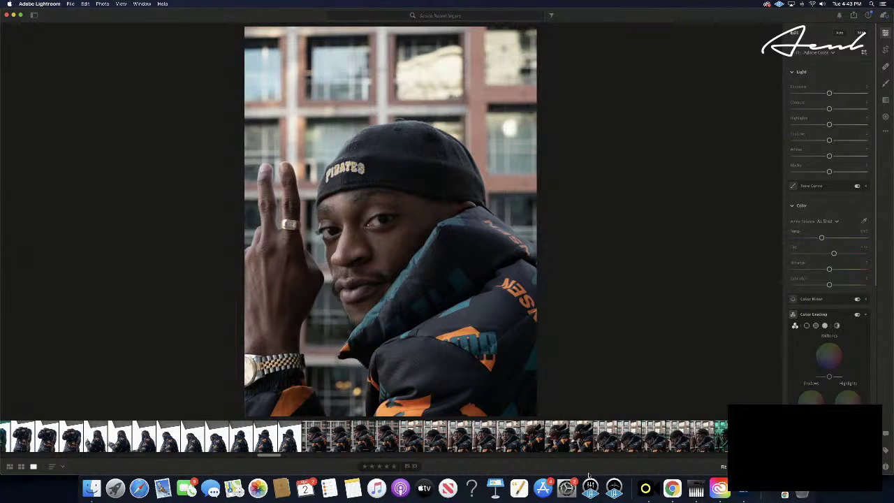
- Paste the teal grade onto the over-the-shoulder portrait three frames further on
key("Right")
key("Right")
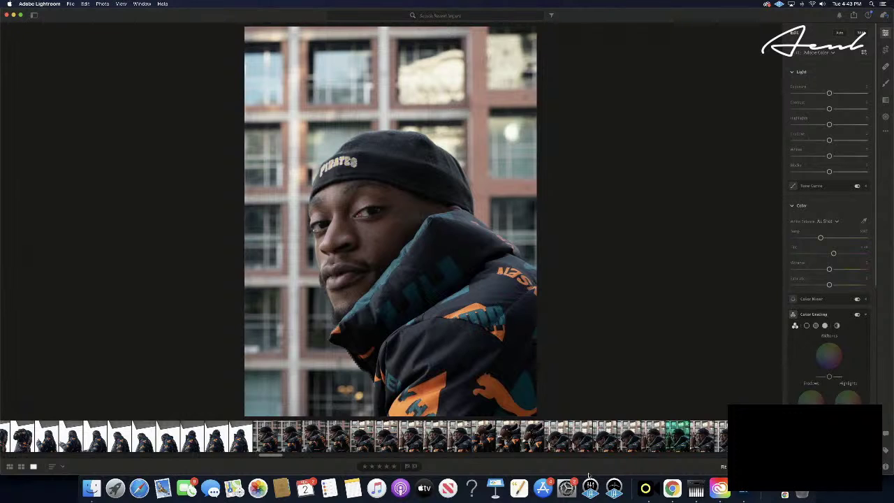
key("Right")
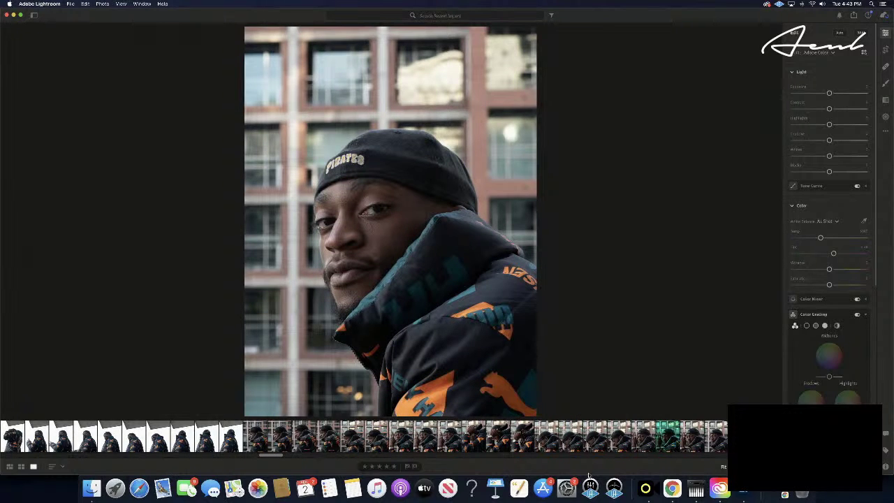
key("Right")
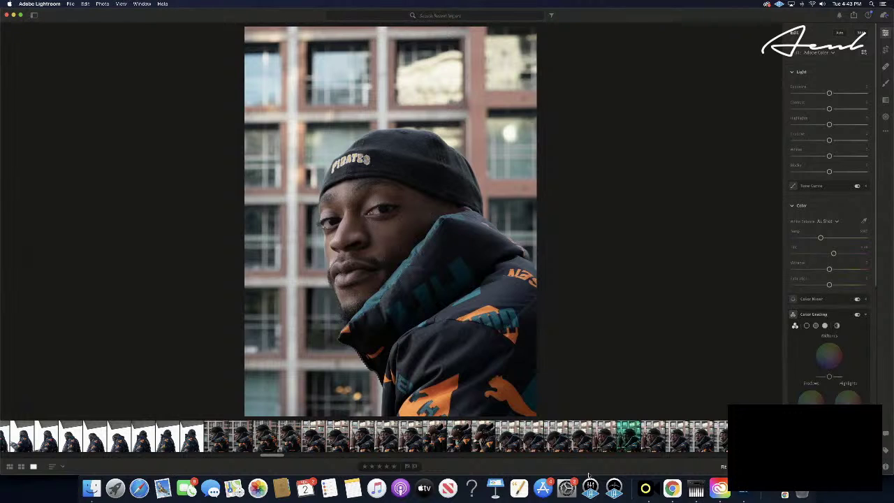
key("super+v")
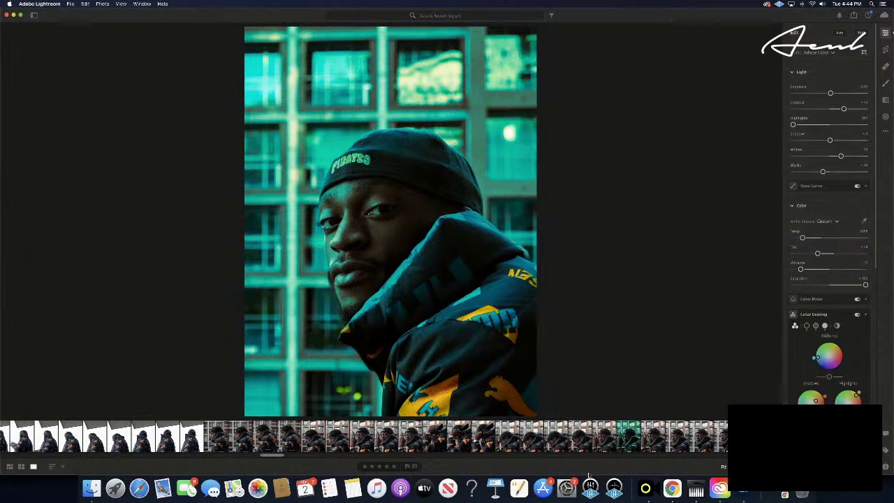
- Browse forward through the next several portraits in the filmstrip
key("Right")
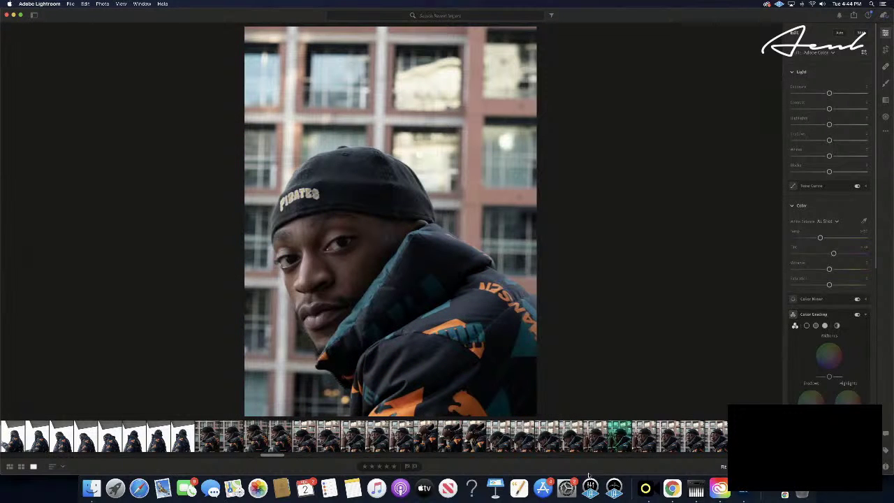
key("Right")
key("Right")
key("Right")
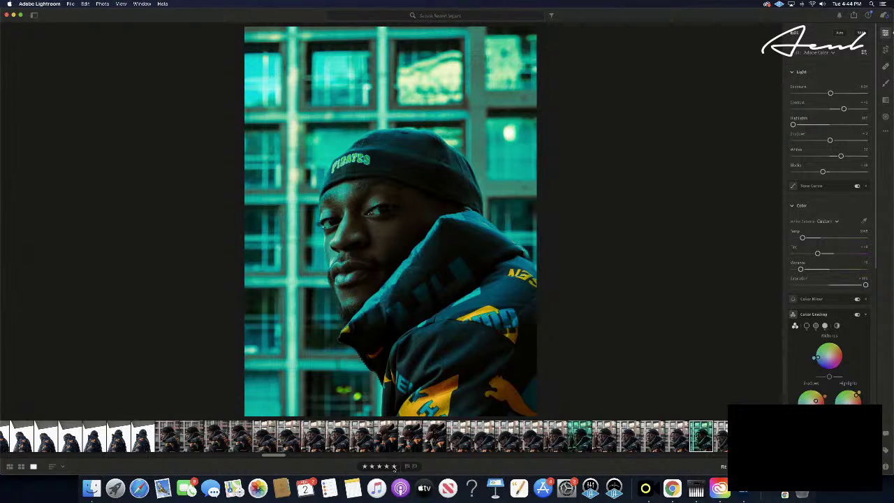
key("Right")
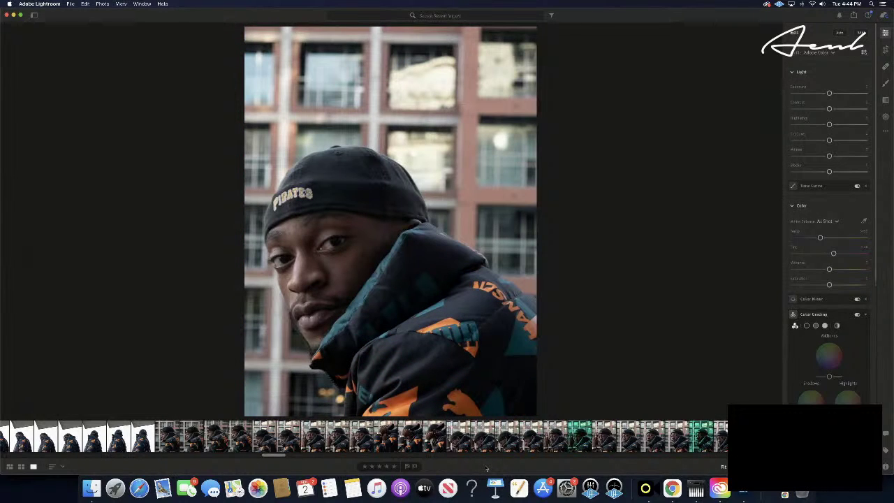
key("Right")
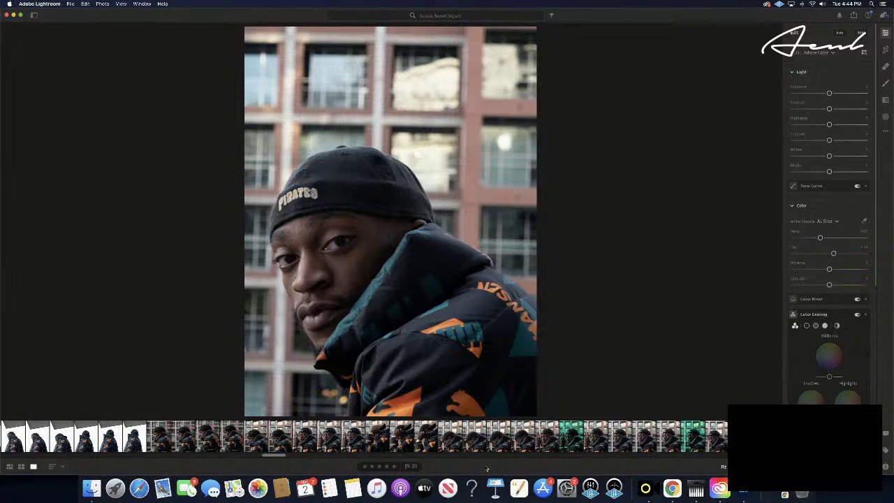
key("Right")
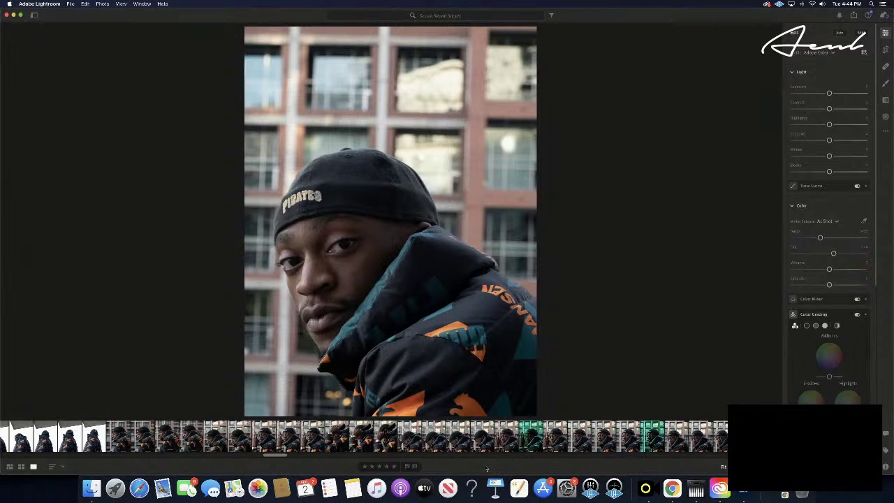
- Step thirteen frames ahead to the frontal PIRATES-cap portrait and paste the teal grade onto it
key("Right")
key("Right")
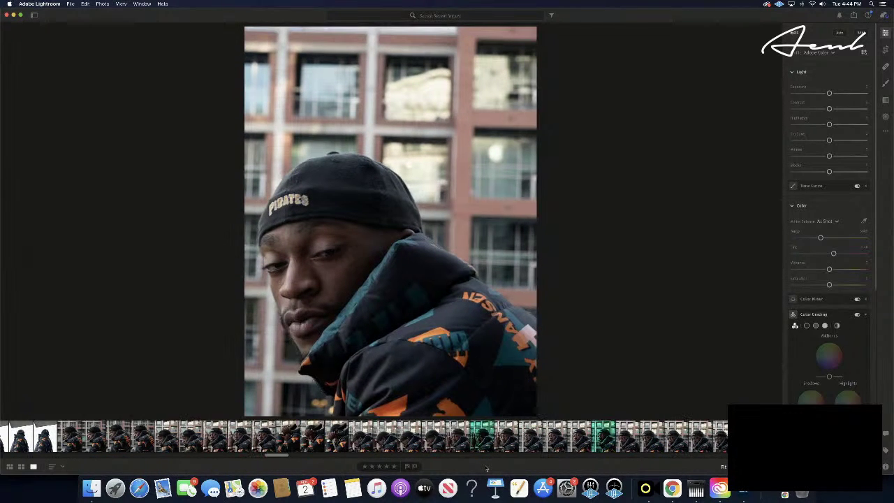
key("Right")
key("Right")
key("Right")
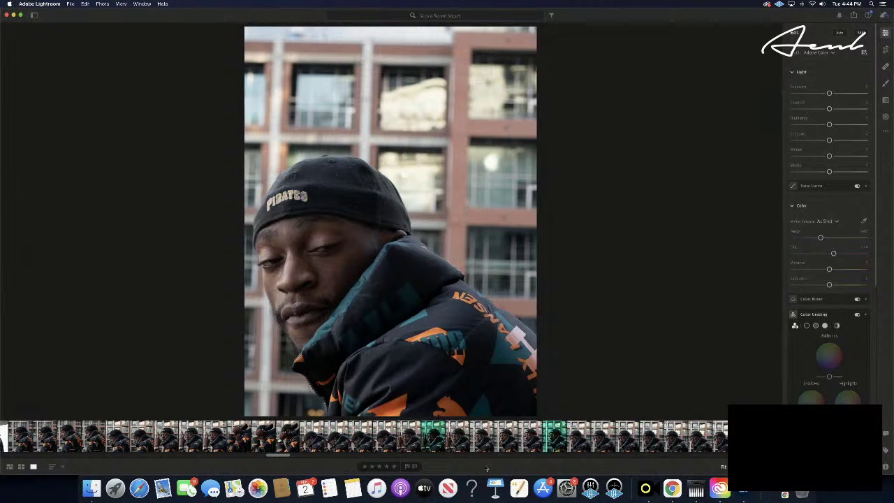
key("Right")
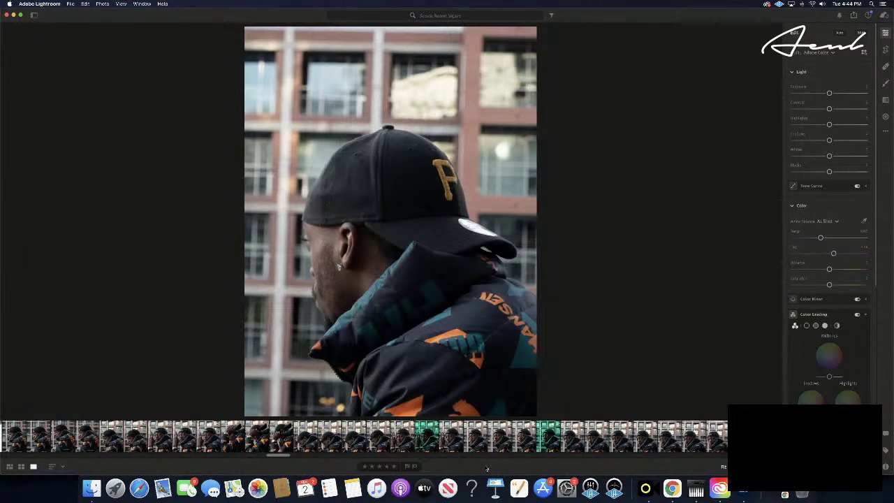
key("Right")
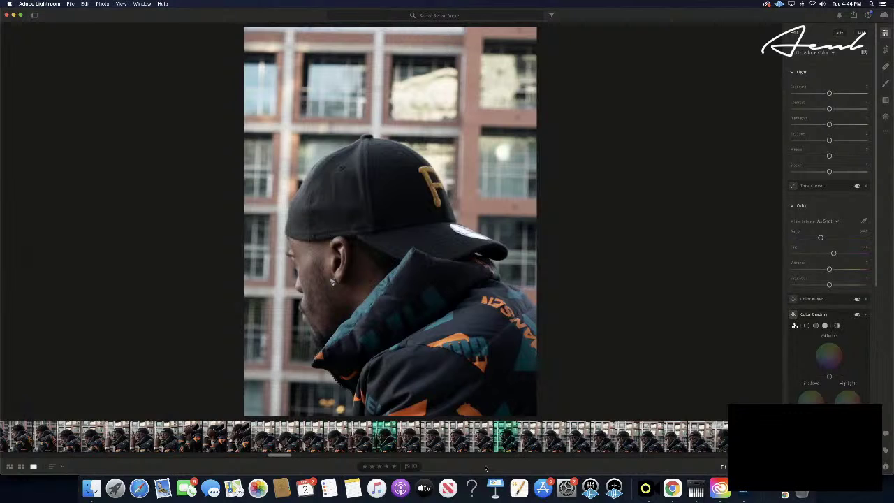
key("Right")
key("Right")
key("Right")
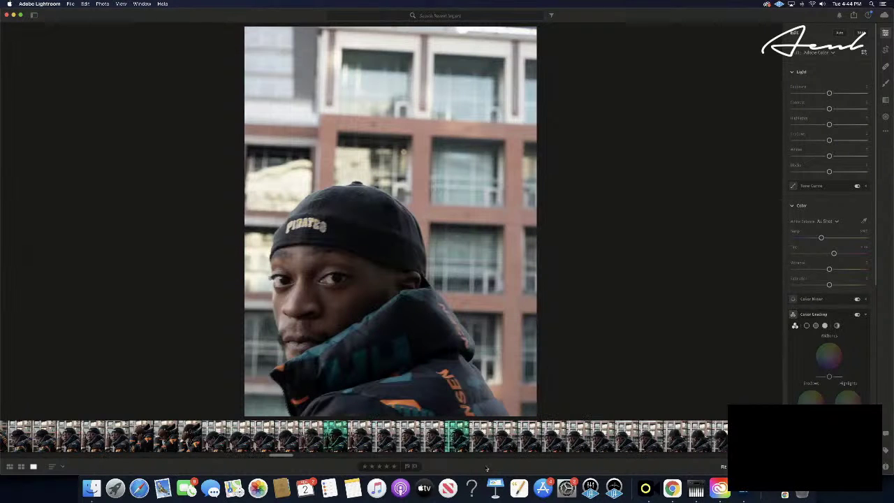
key("Right")
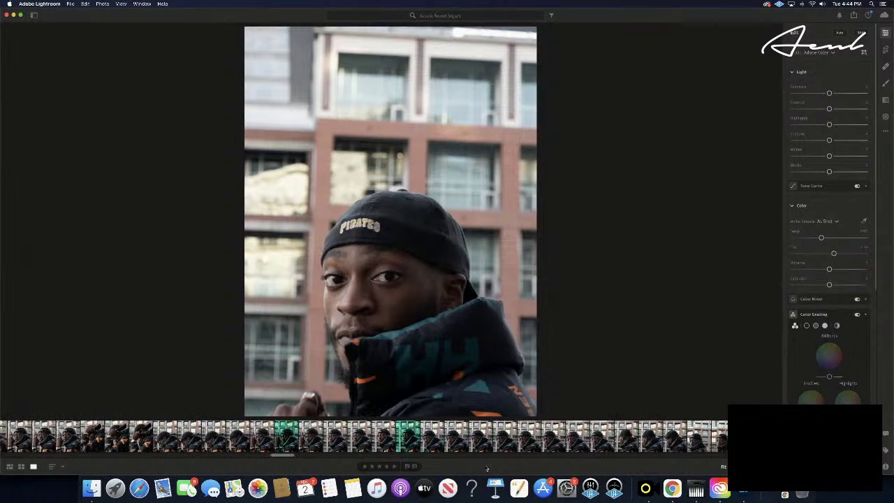
key("Right")
key("Right")
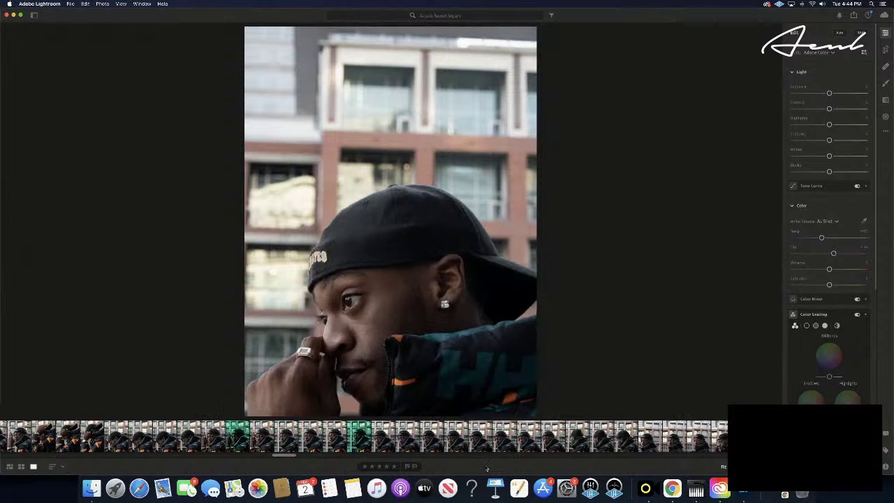
key("Right")
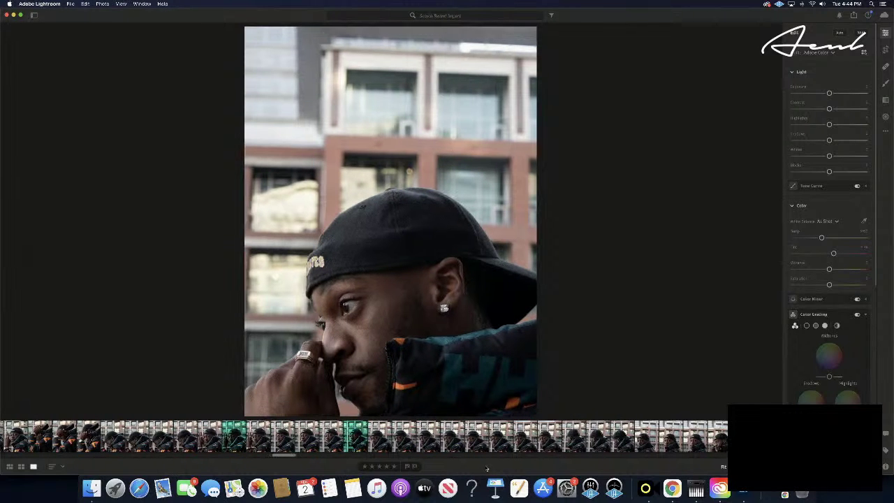
key("Right")
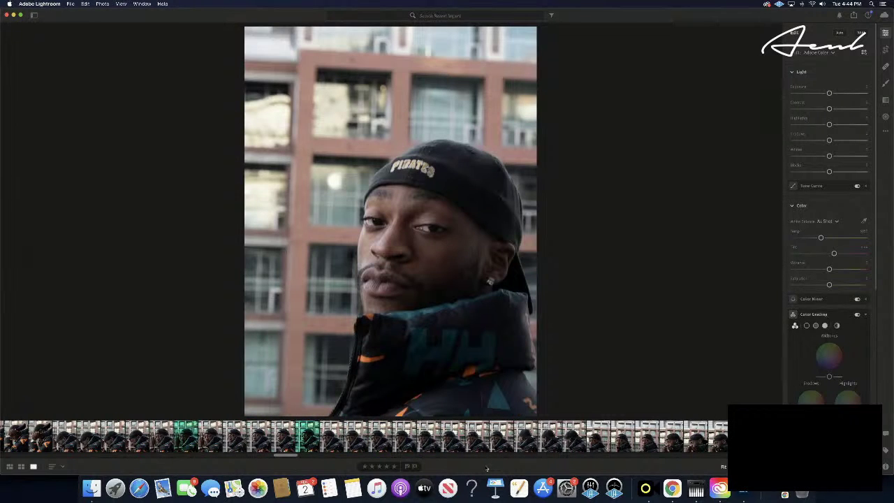
key("Right")
key("Right")
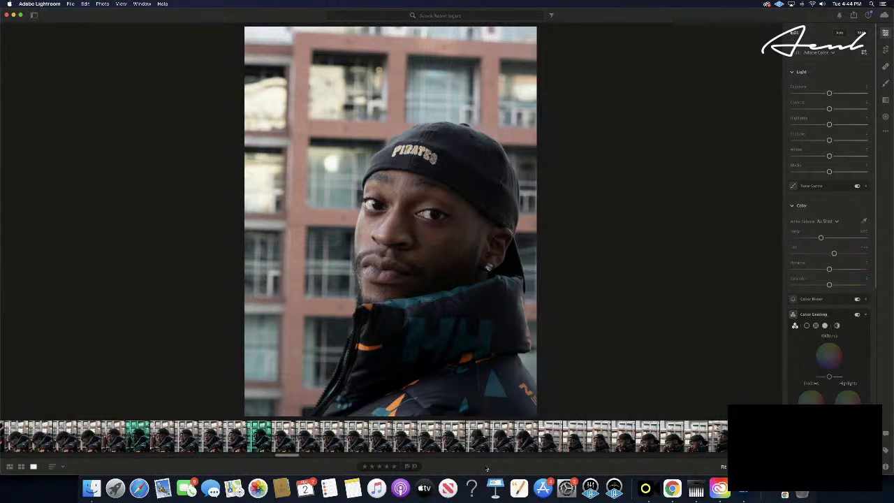
key("Right")
key("Right")
key("Right")
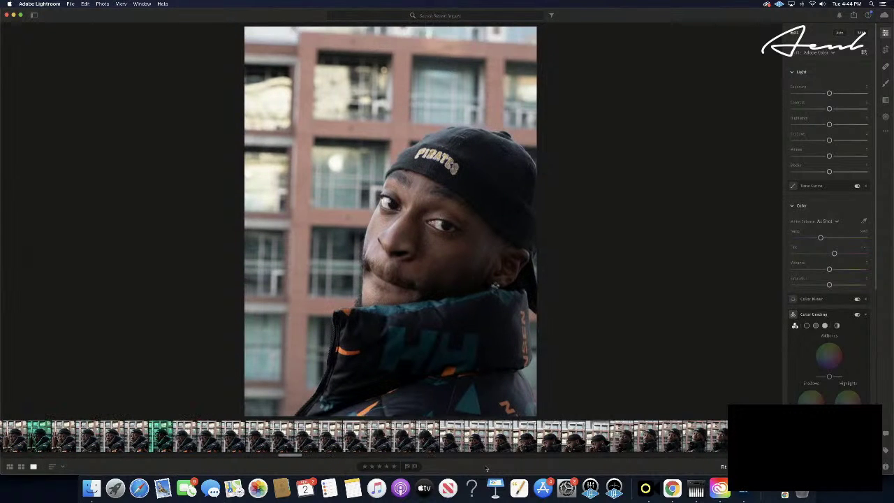
key("Right")
key("Right")
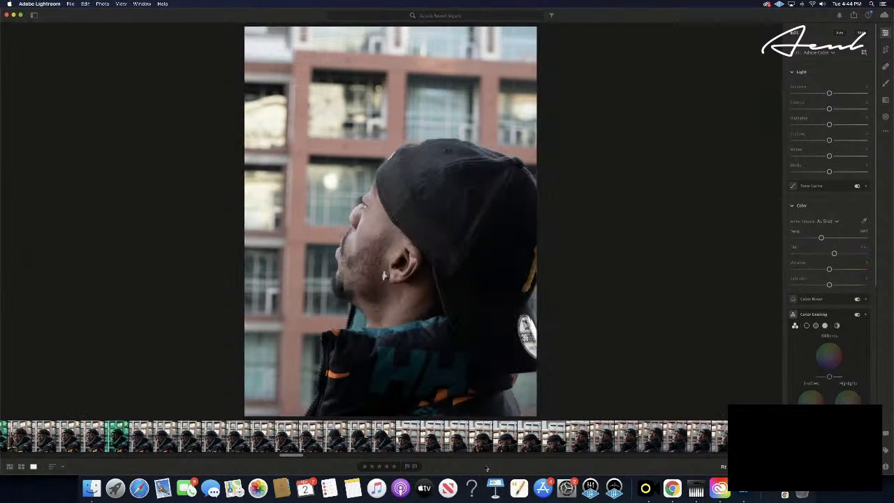
key("Right")
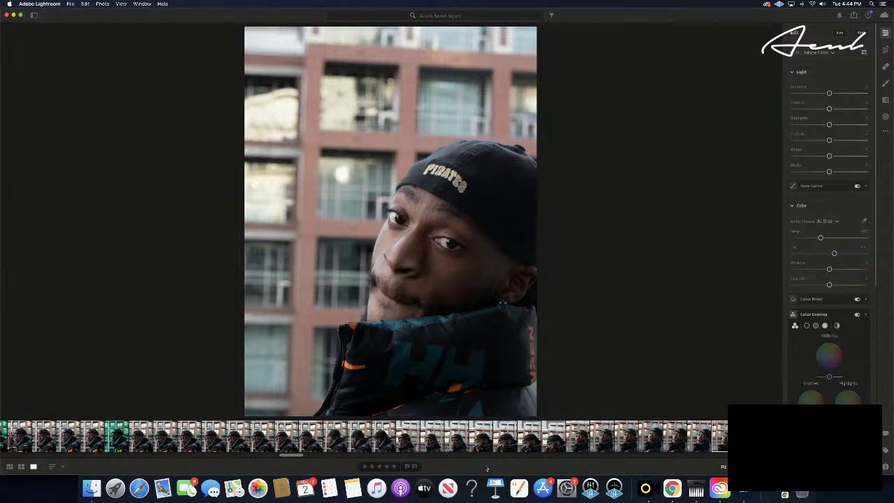
key("super+v")
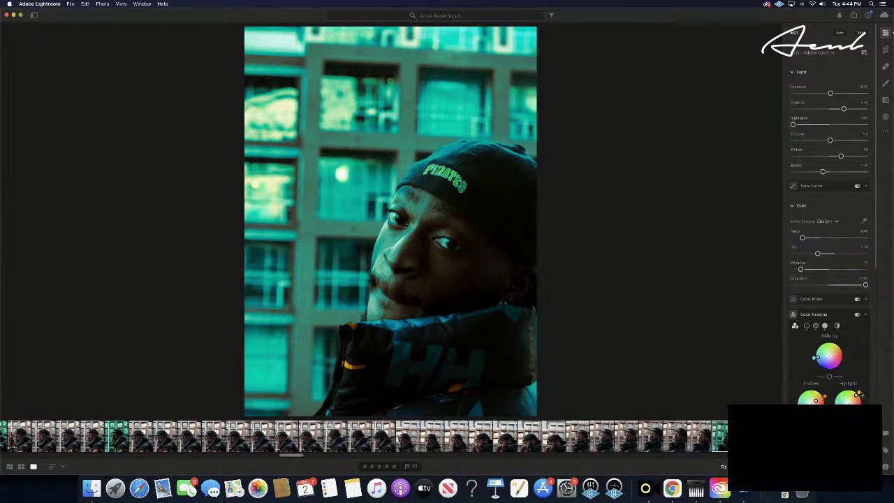
- Shift the Color Grading Highlights wheel toward cyan-blue and the Midtones wheel toward blue
left_click_drag(859, 396, 892, 391)
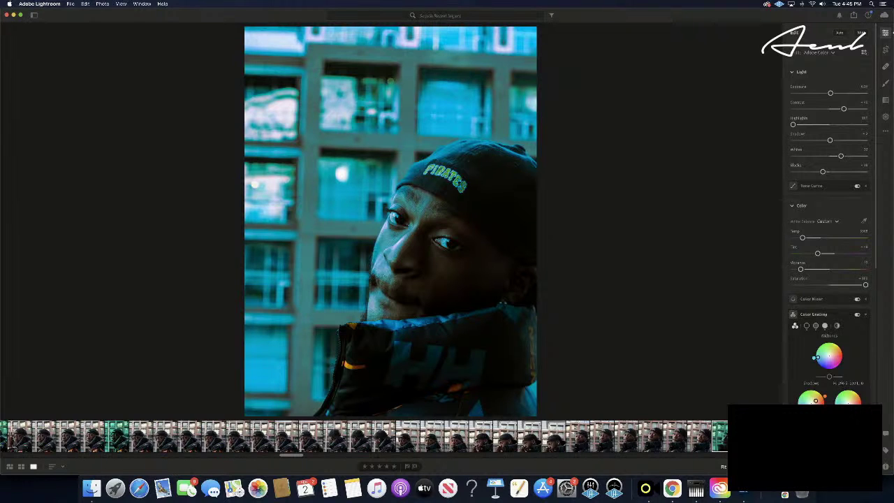
left_click_drag(892, 391, 893, 396)
left_click_drag(883, 457, 885, 453)
left_click_drag(815, 358, 782, 425)
left_click_drag(820, 368, 816, 362)
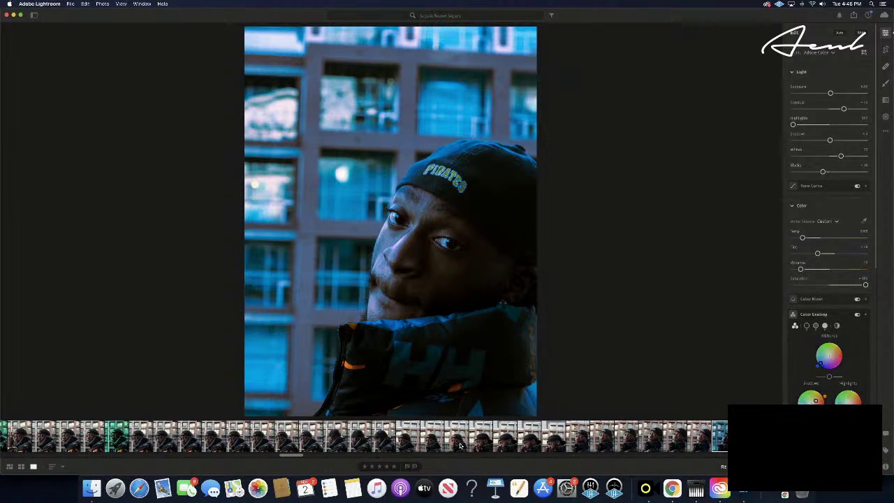
- Give the blue-graded portrait a five-star rating
left_click(394, 465)
key("Right")
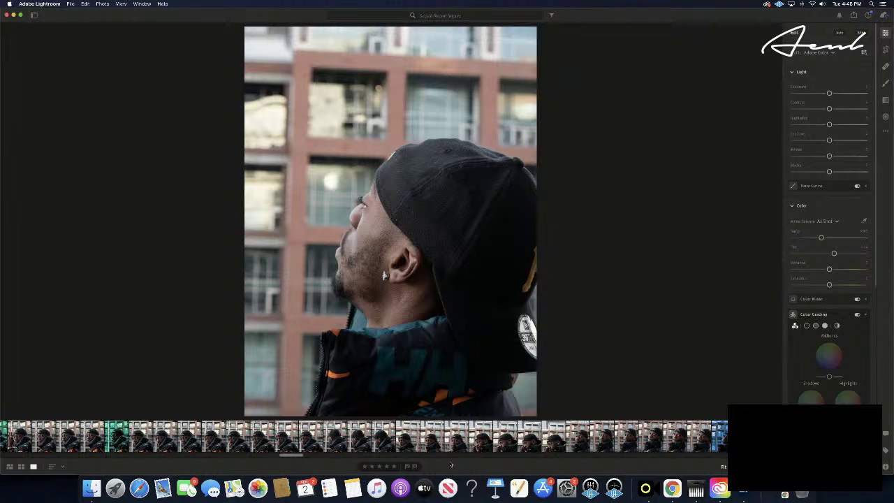
left_click(721, 437)
- Copy the blue grade, paste it onto the next portrait, and advance two more frames
key("super+c")
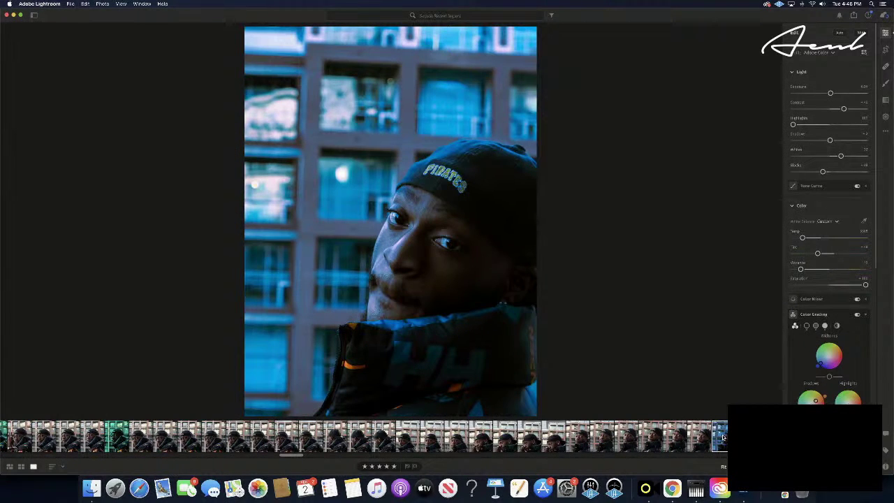
key("Right")
key("super+v")
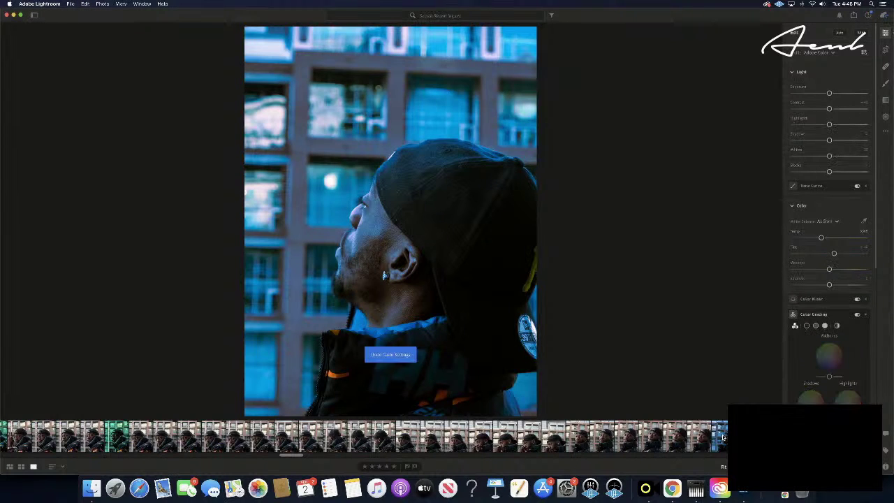
key("Right")
key("Right")
key("Right")
key("Right")
key("Right")
key("Right")
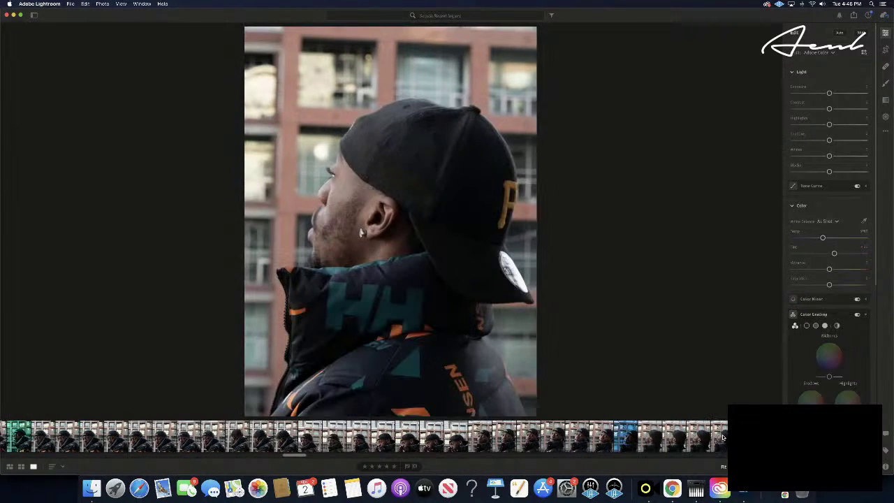
- Paste the blue grade onto a balcony shot with Paste Settings, then undo it
key("Right")
key("Right")
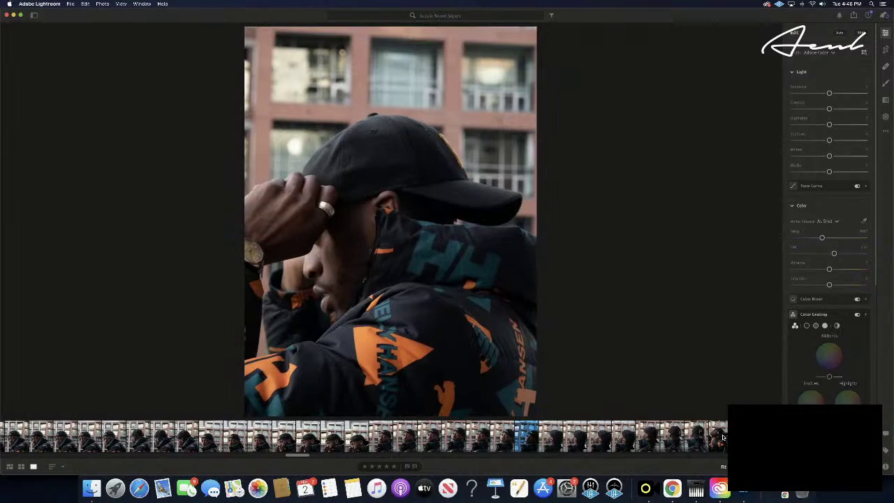
key("Right")
key("Right")
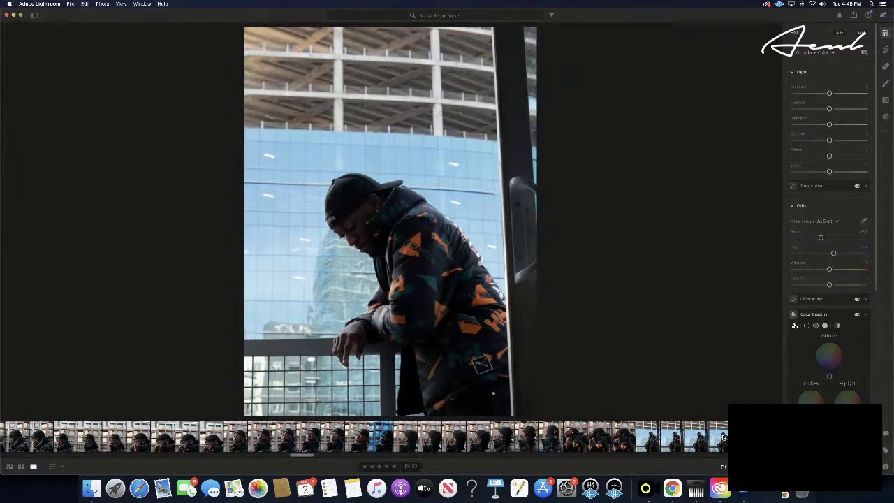
key("Right")
key("Right")
key("Right")
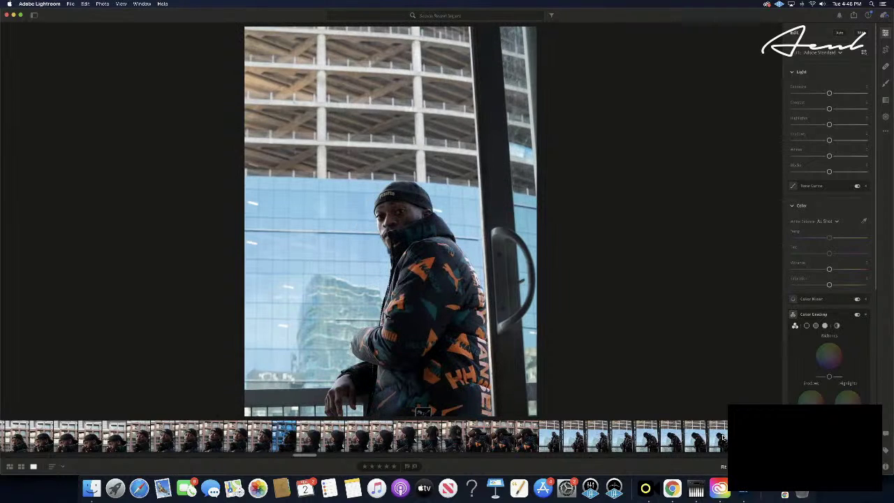
key("Right")
key("Right")
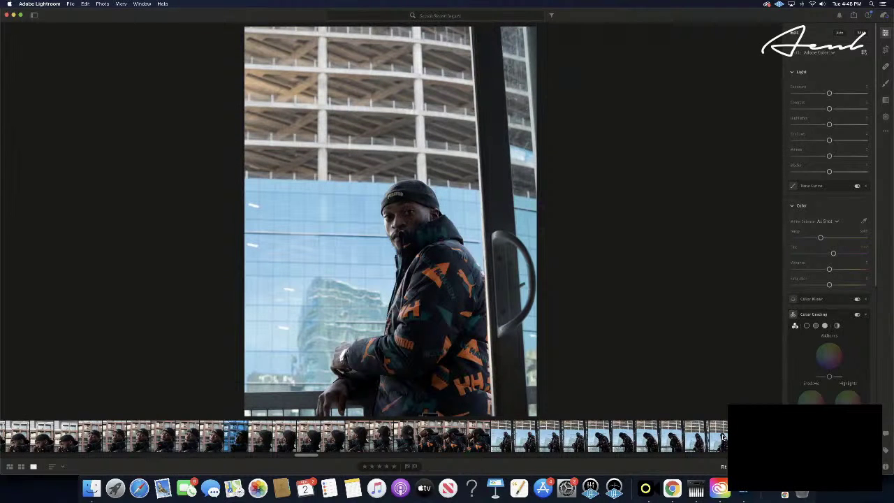
key("super+shift+v")
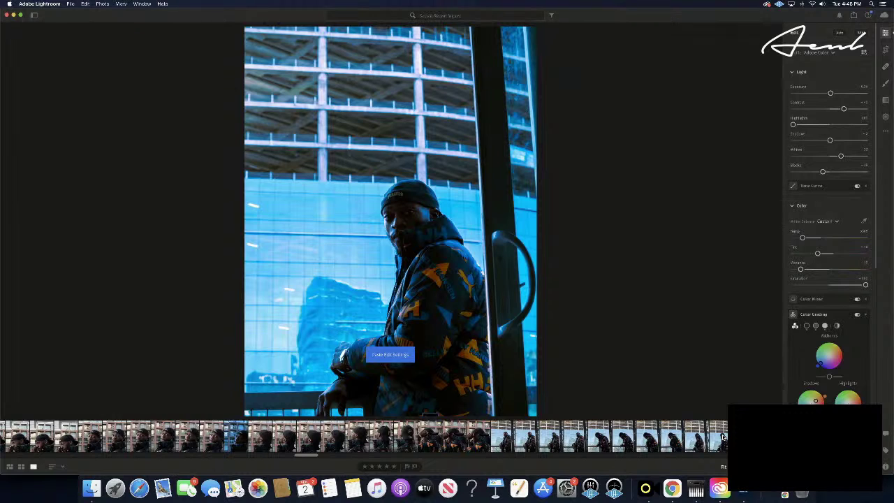
key("super+z")
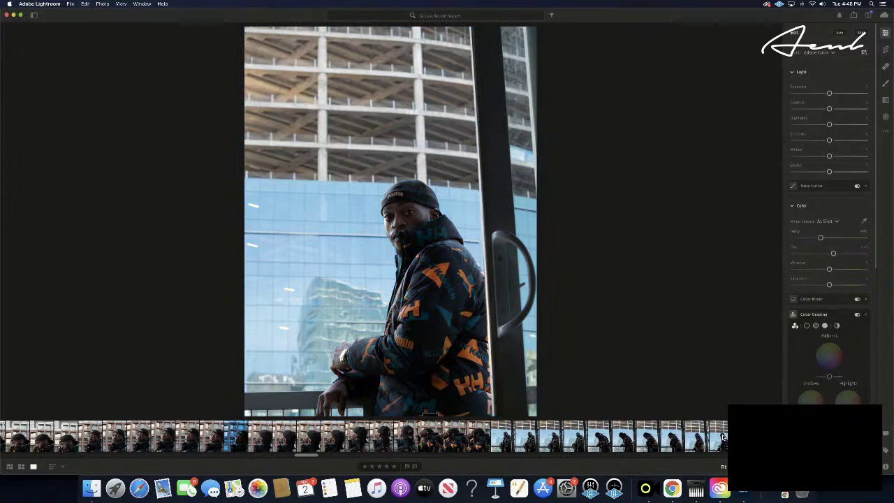
- Browse forward through the window shoot to the man leaning beside the window, looking out
key("Right")
key("Right")
key("Right")
key("Right")
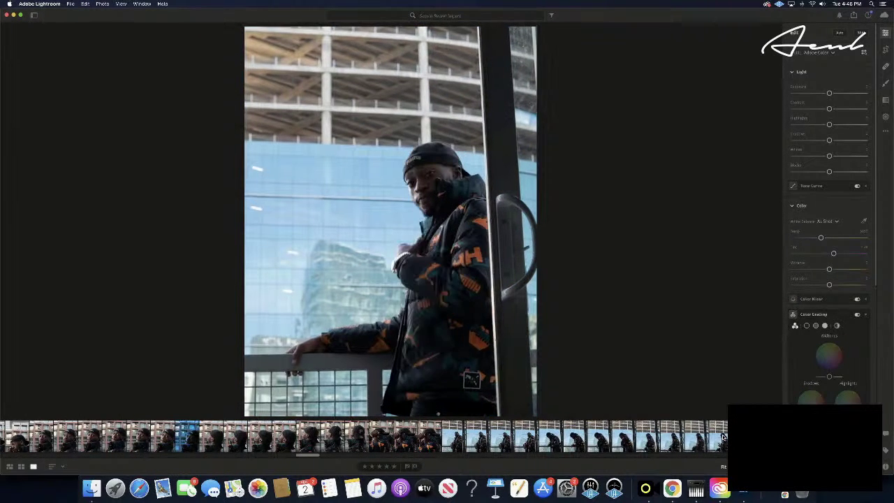
key("Right")
key("Right")
key("Right")
key("Right")
key("Right")
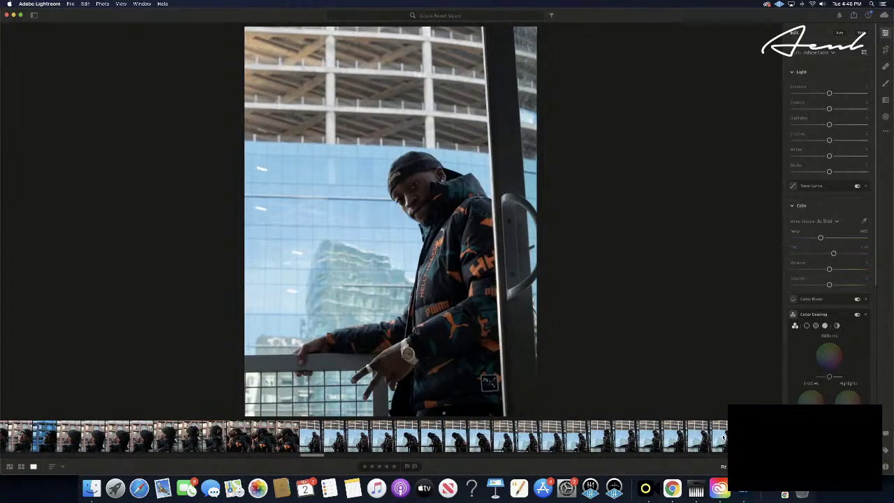
key("Right")
key("Right")
key("Right")
key("Right")
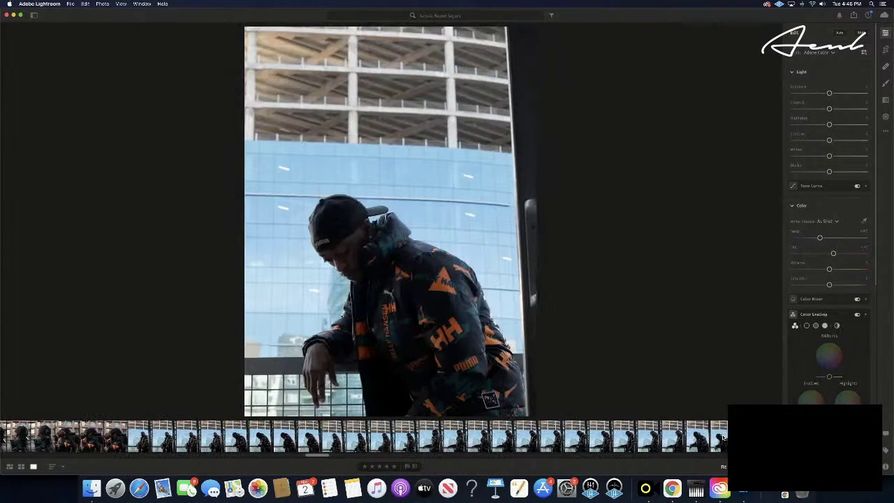
key("Right")
key("Right")
key("Right")
key("Right")
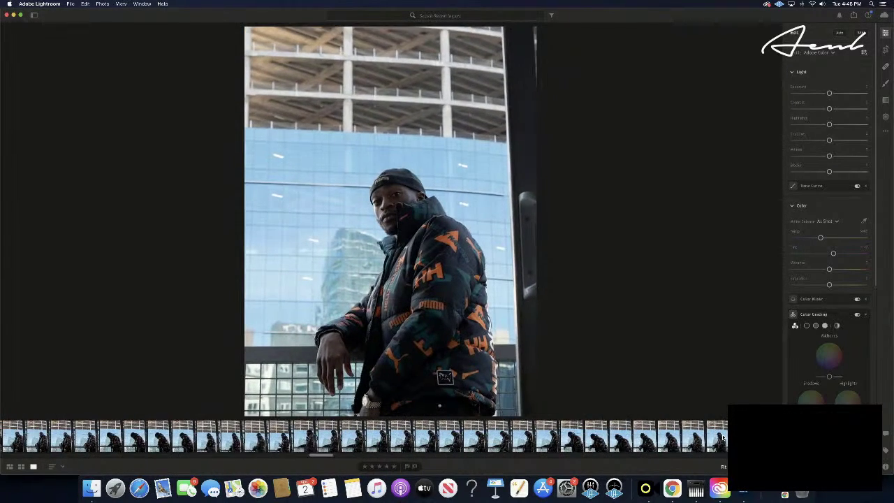
key("Right")
key("Right")
key("Right")
key("Right")
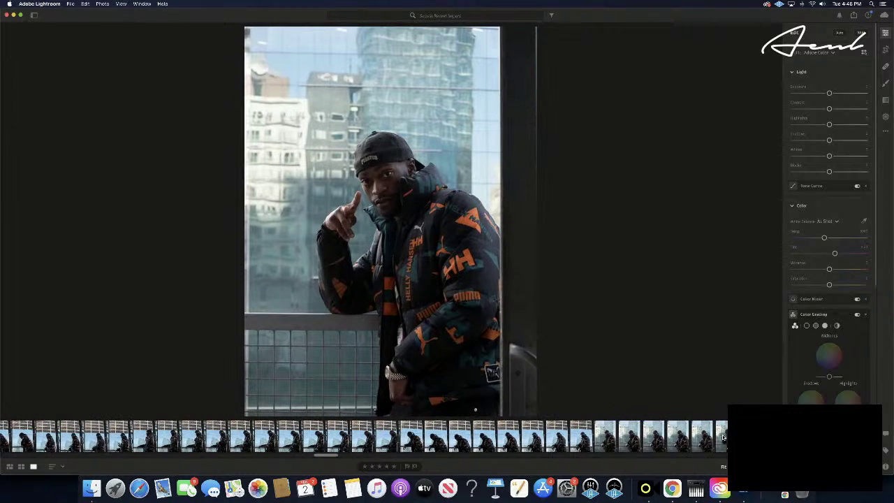
key("Right")
key("Right")
key("Right")
key("Right")
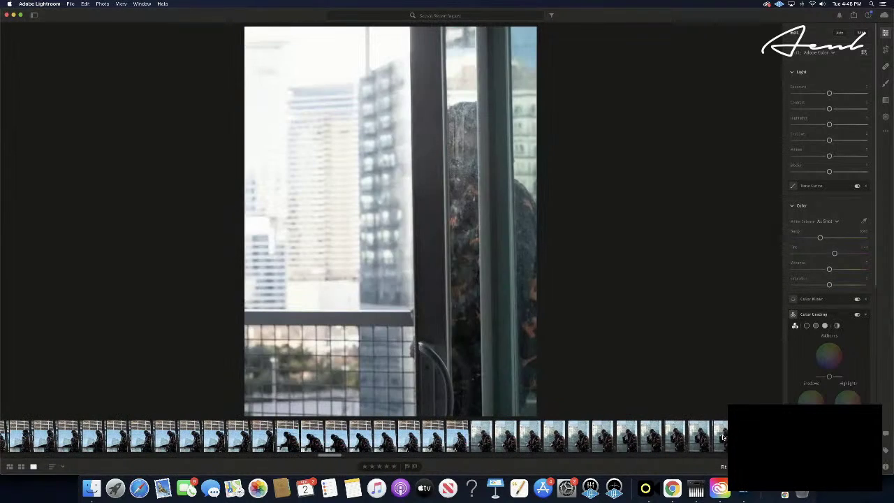
key("Right")
key("Right")
key("Right")
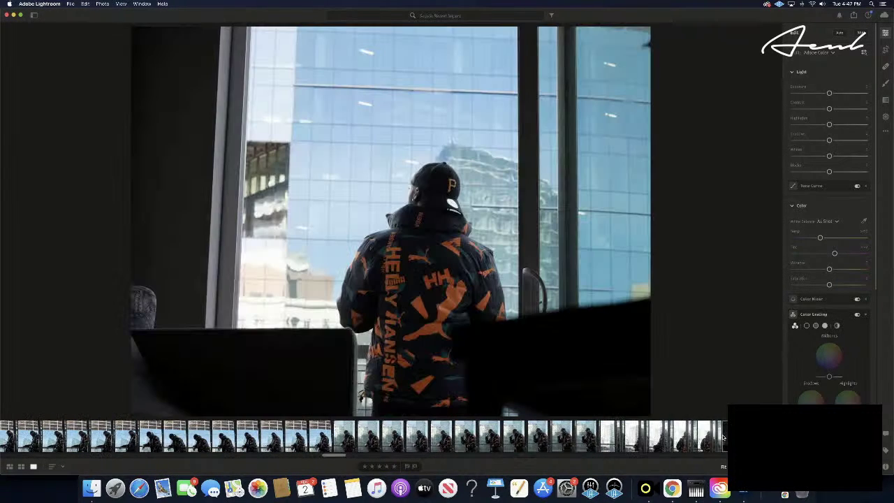
key("Right")
key("Right")
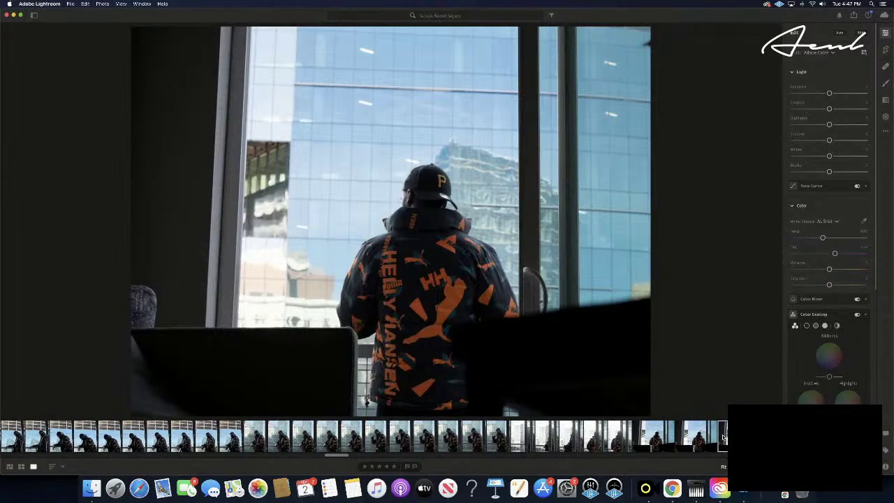
key("Right")
key("Right")
key("Right")
key("Right")
key("Right")
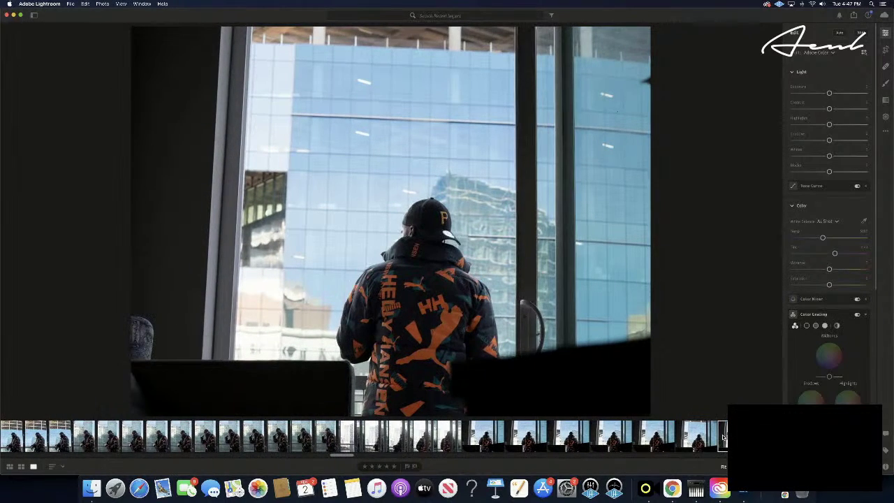
key("Right")
key("Right")
key("Right")
key("Right")
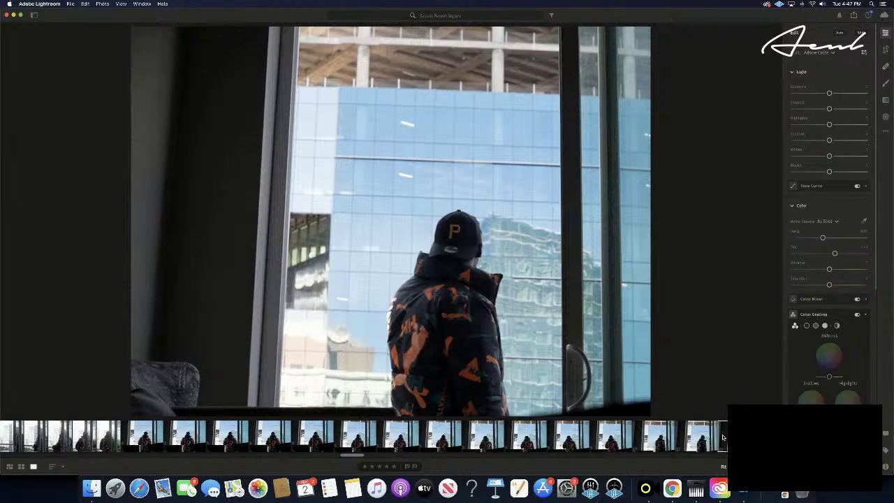
key("Right")
key("Right")
key("Right")
key("Right")
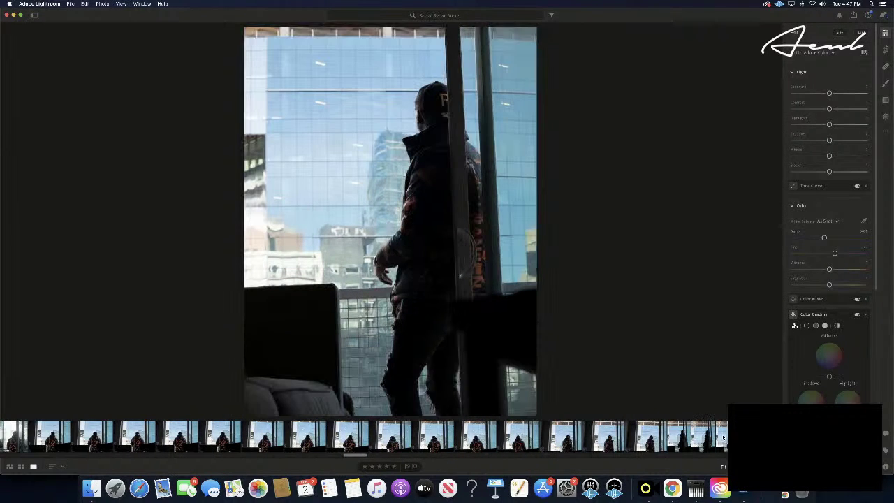
key("Right")
key("Right")
key("Right")
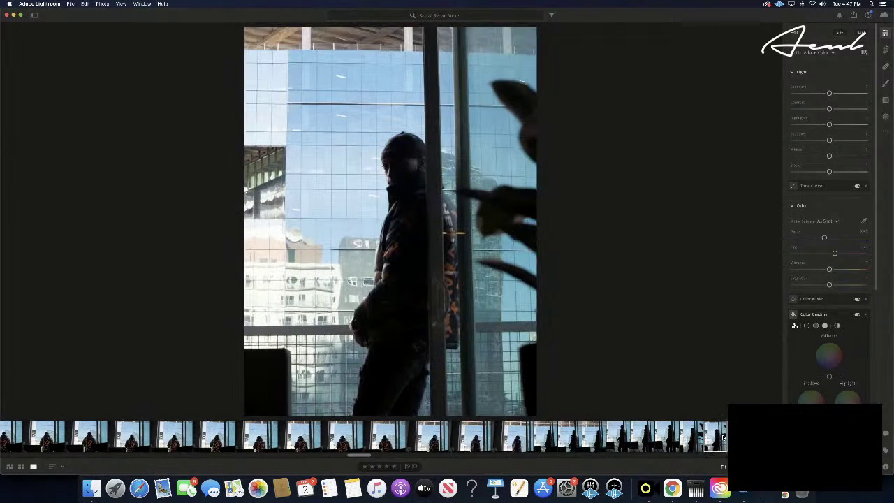
key("Right")
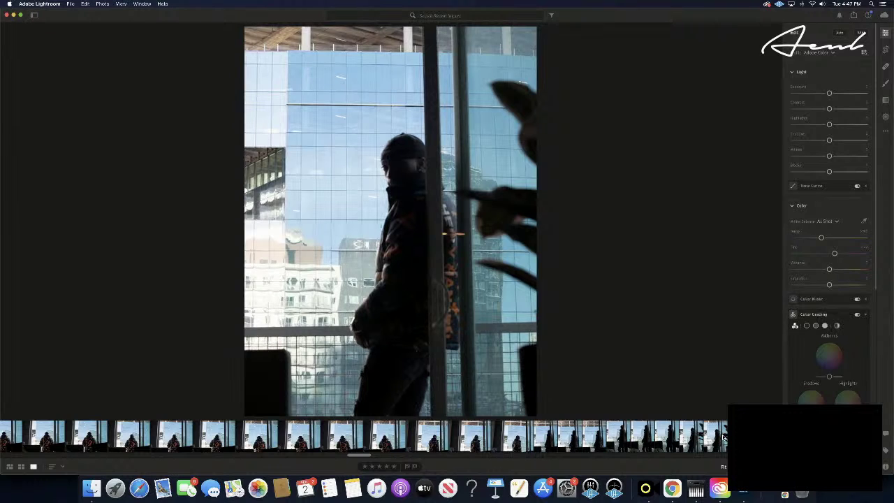
key("Right")
key("Right")
key("Right")
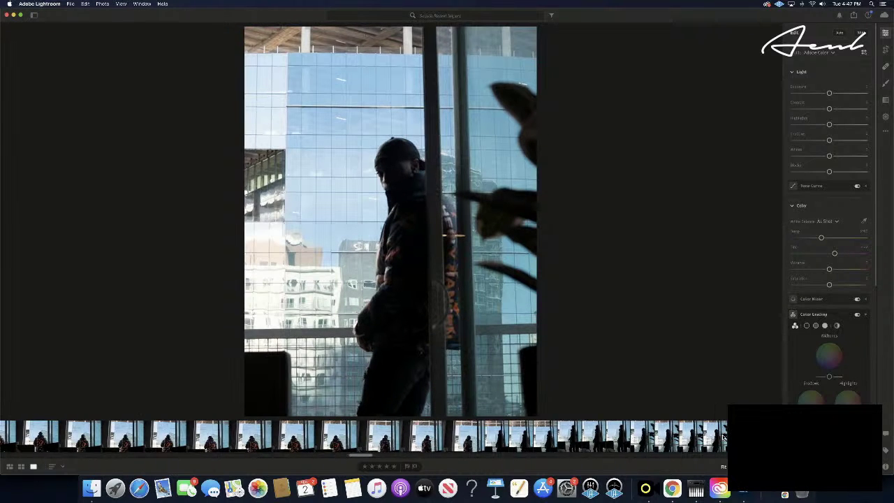
key("Right")
key("Right")
key("Right")
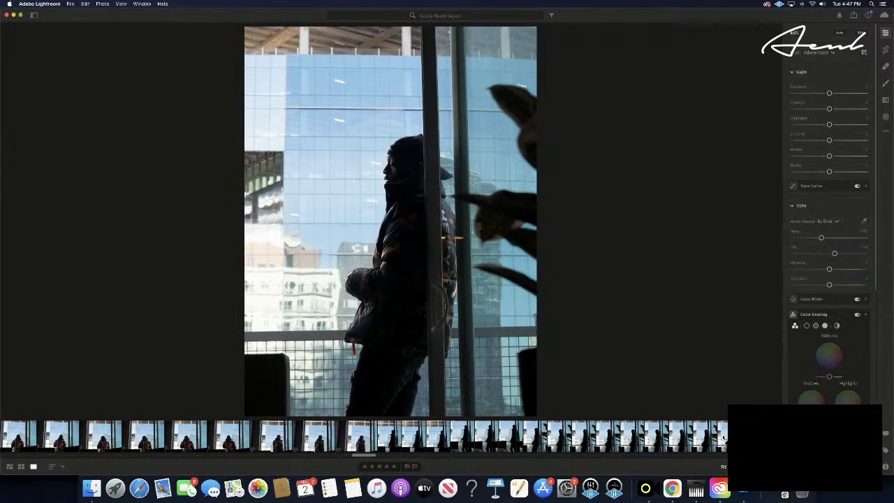
key("Right")
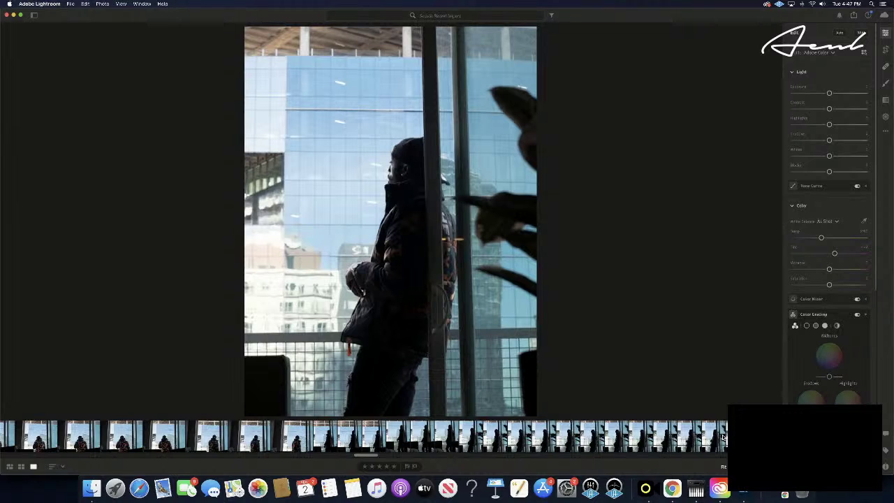
key("Right")
key("Right")
key("Right")
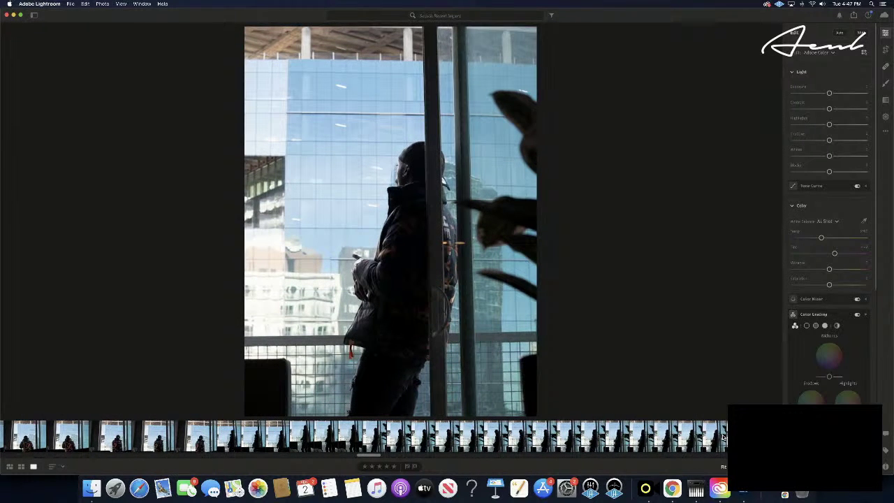
key("Right")
key("Right")
key("Right")
key("Right")
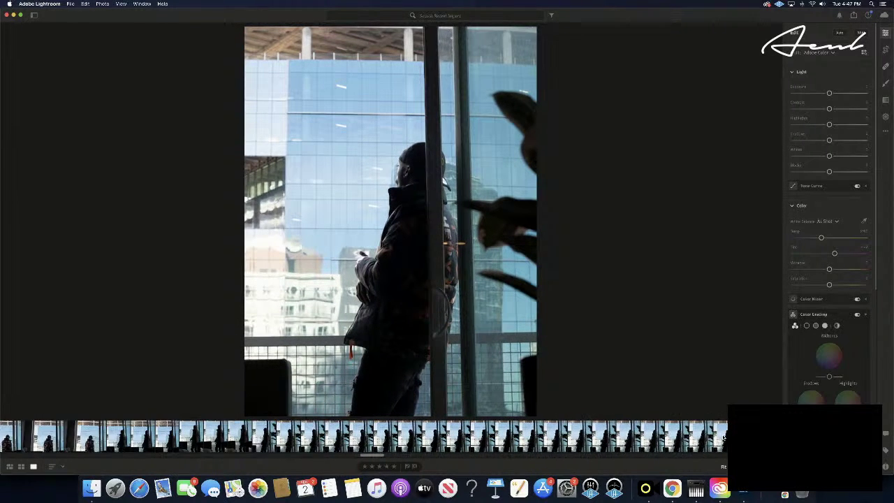
key("Right")
key("Right")
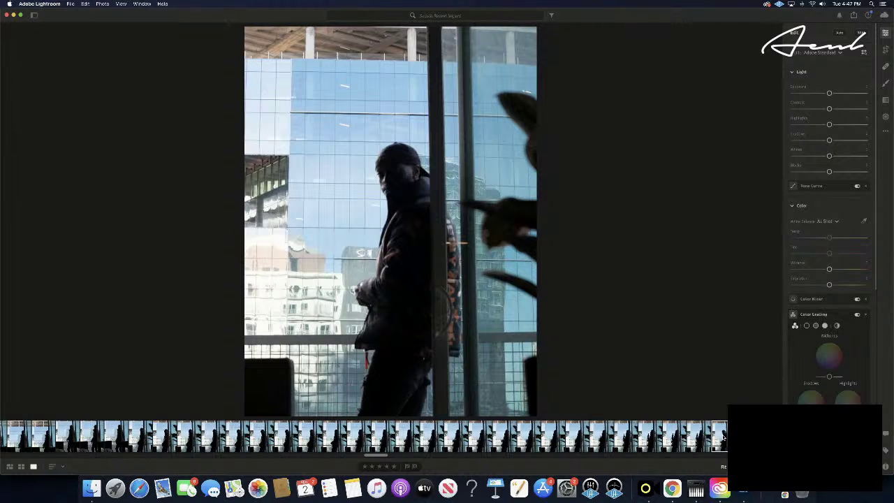
key("Right")
key("Right")
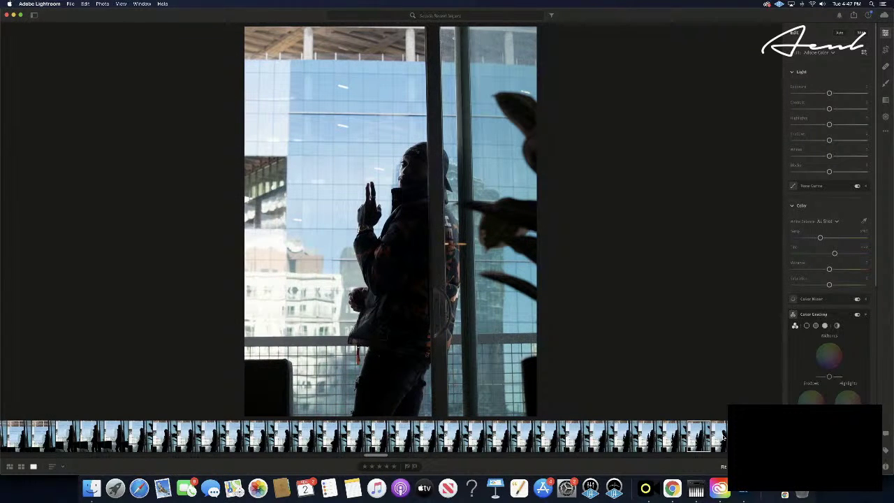
key("Right")
key("Right")
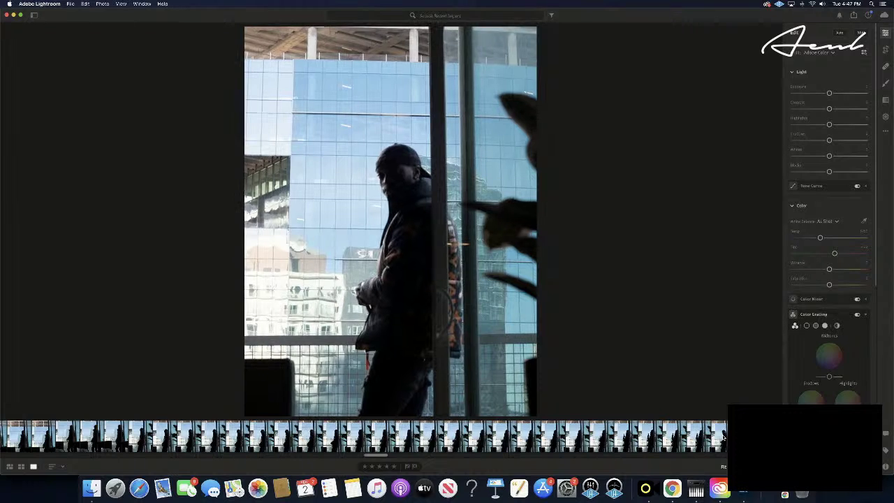
key("Right")
key("Right")
key("Right")
key("Right")
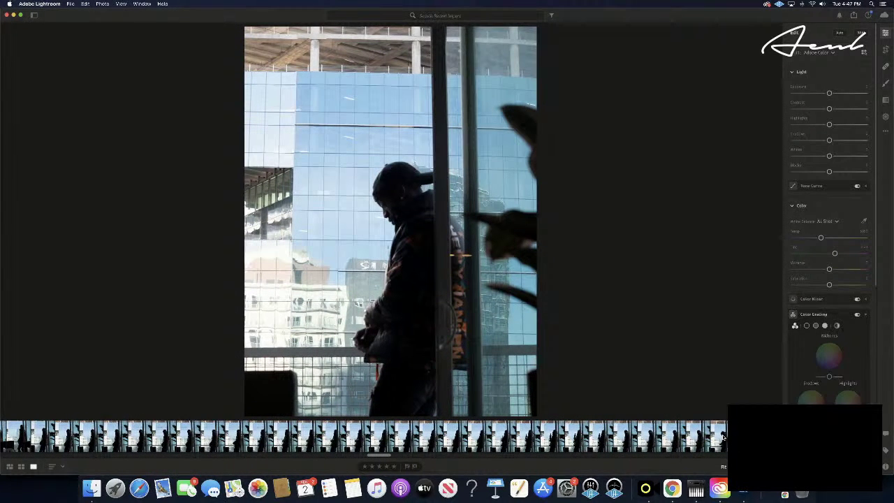
key("Right")
key("Right")
key("Right")
key("Right")
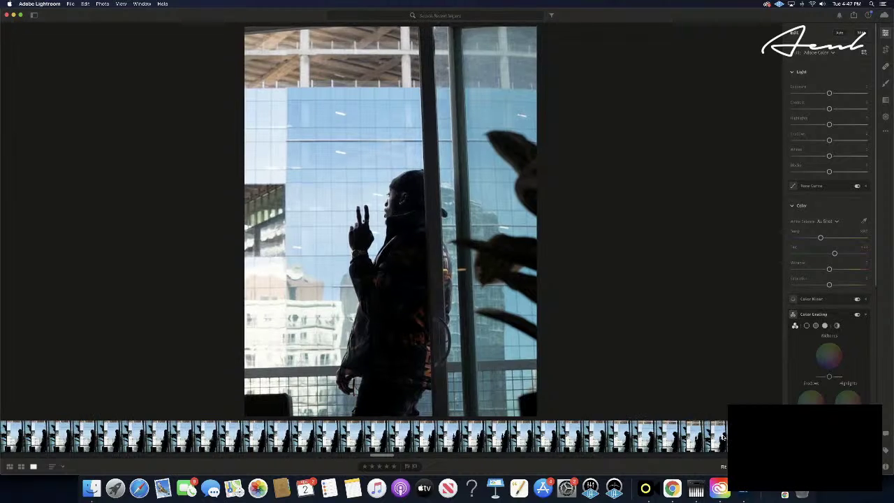
key("Right")
key("Right")
key("Right")
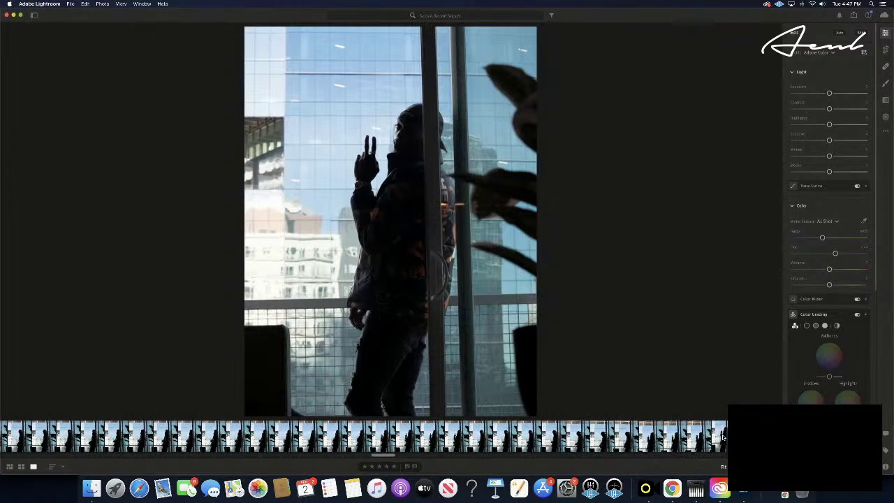
key("Right")
key("Right")
key("Right")
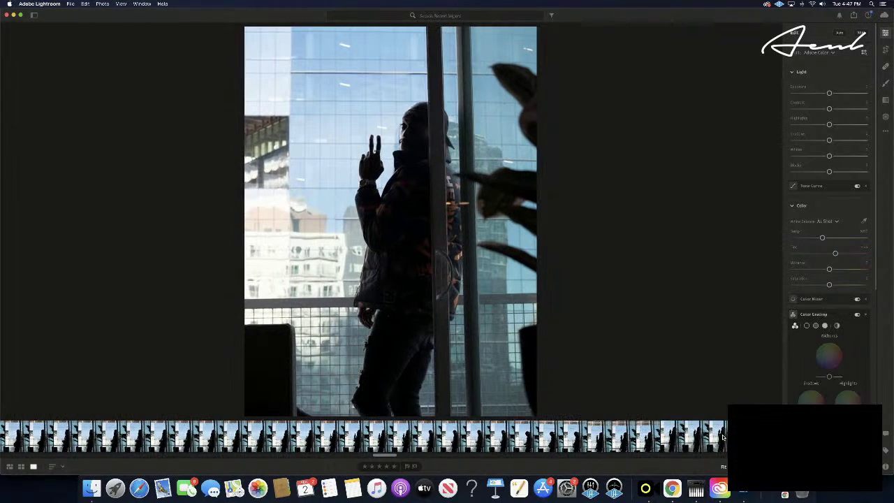
key("Right")
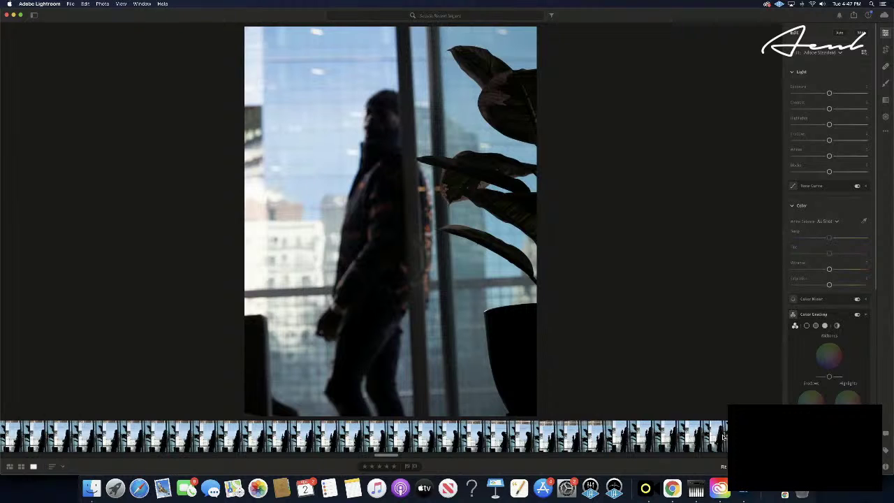
key("Right")
key("Right")
key("Right")
key("Right")
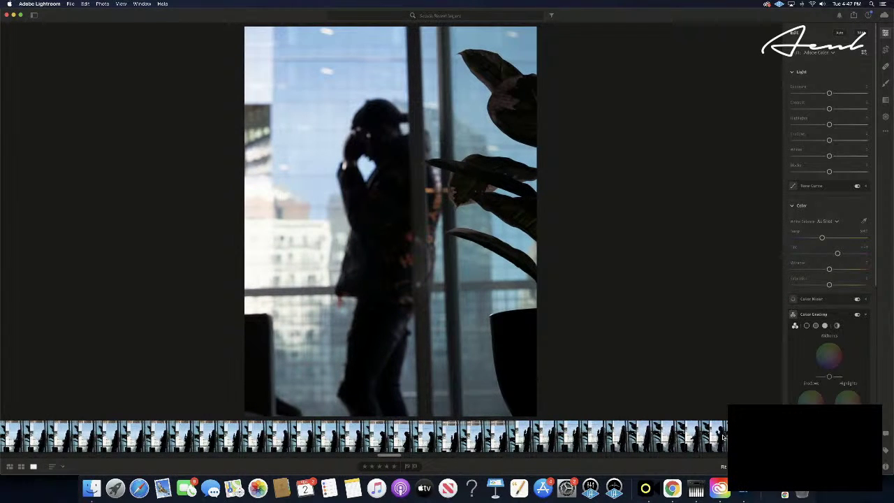
key("Right")
key("Right")
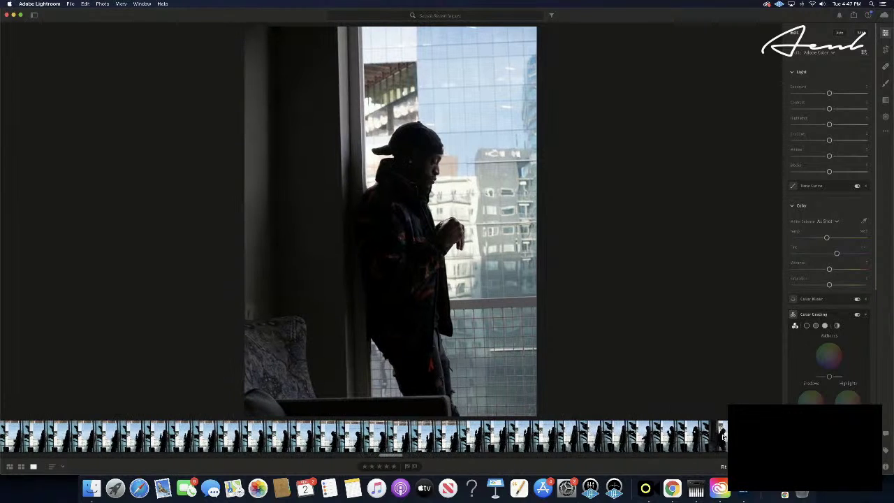
key("Right")
key("Right")
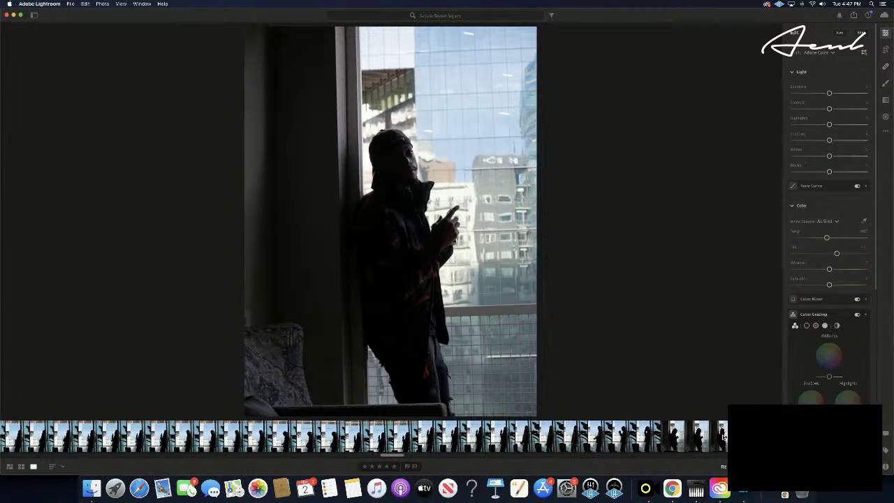
key("Right")
key("Right")
key("Right")
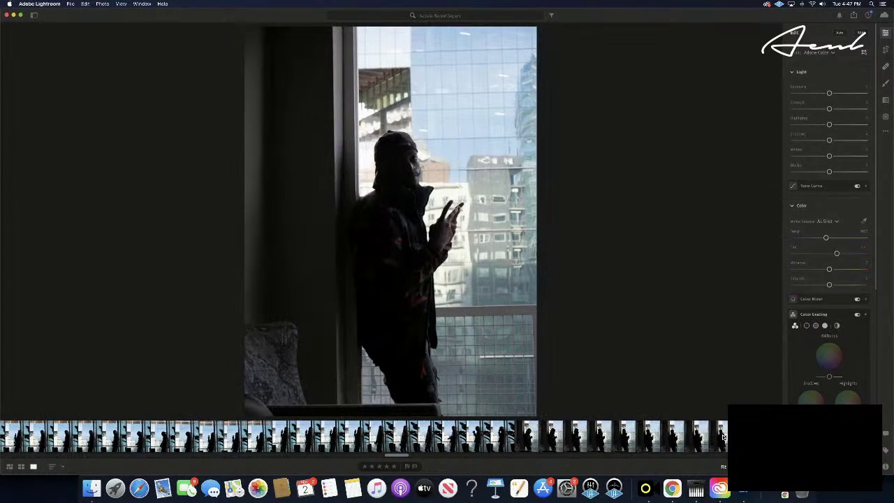
key("Right")
key("Right")
key("Right")
key("Right")
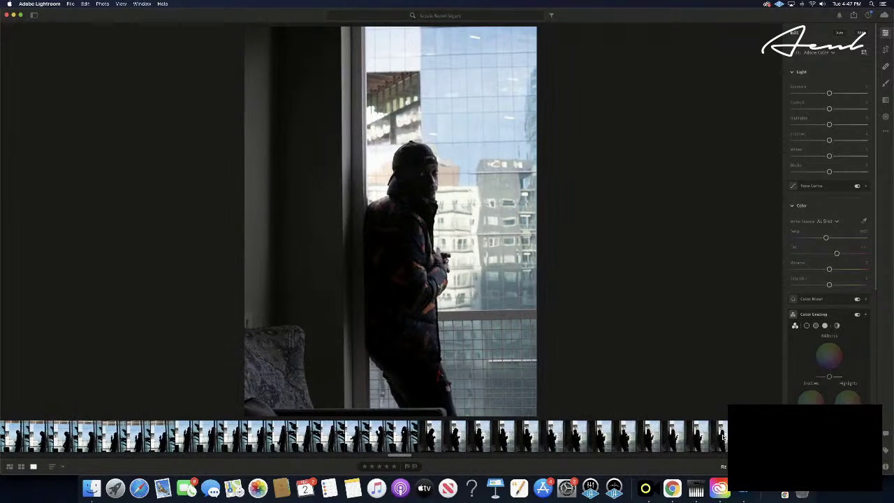
key("Right")
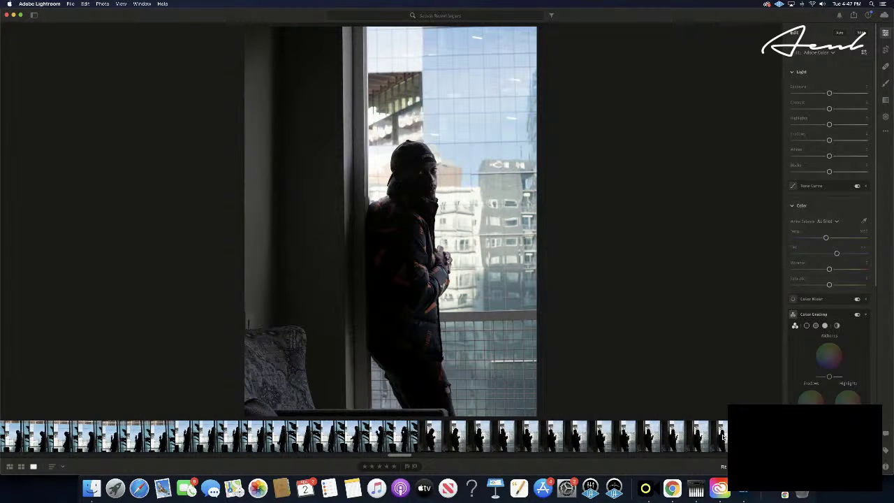
key("Right")
key("Right")
key("Right")
key("Right")
key("Right")
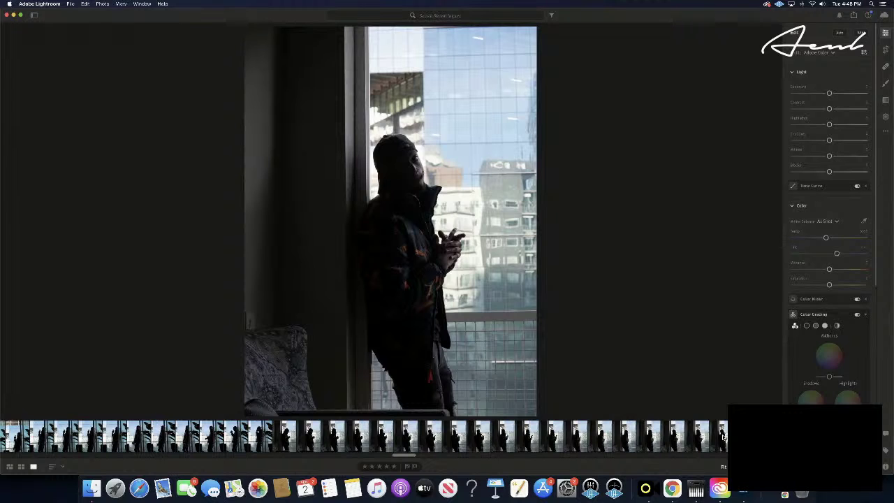
key("Right")
key("Right")
key("Right")
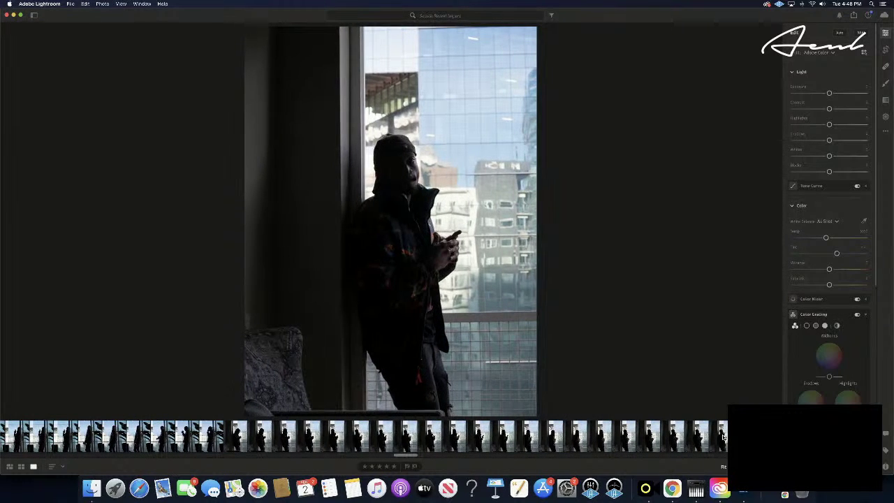
key("Right")
key("Right")
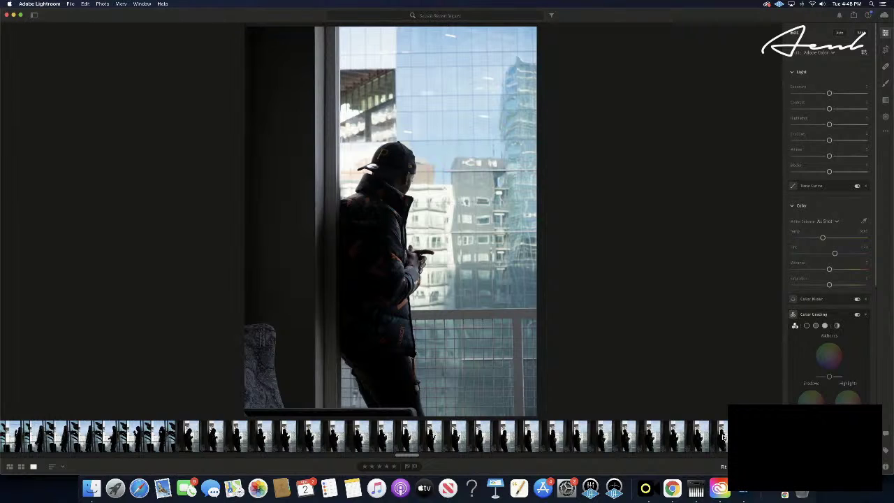
key("cmd+c")
- Paste the blue grade onto this photo and tint the highlights and midtones toward teal
key("super+v")
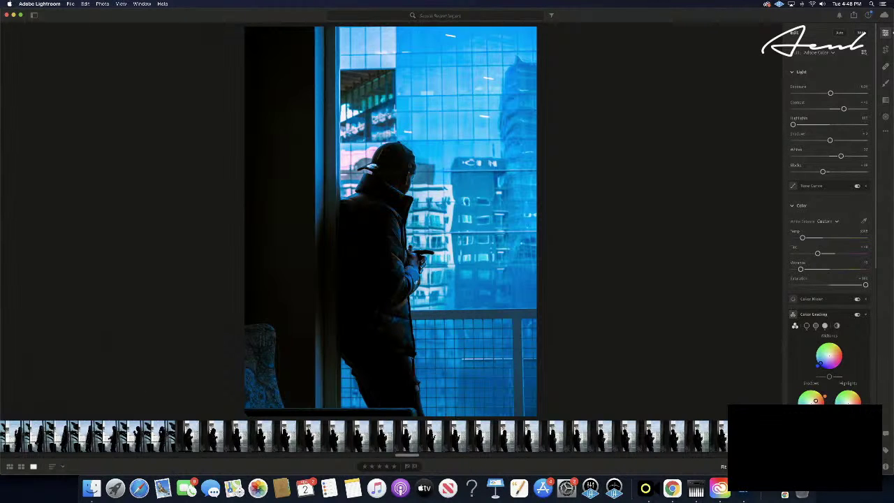
left_click_drag(847, 403, 779, 338)
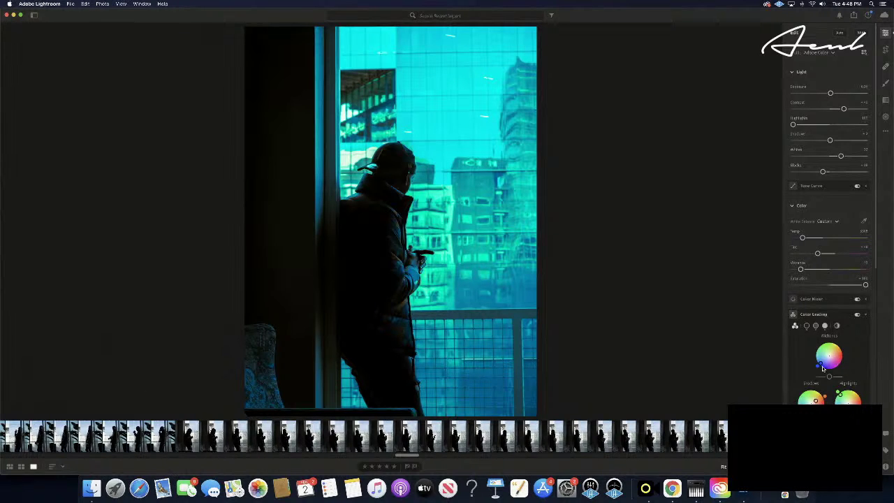
left_click_drag(818, 369, 876, 387)
left_click_drag(885, 381, 767, 302)
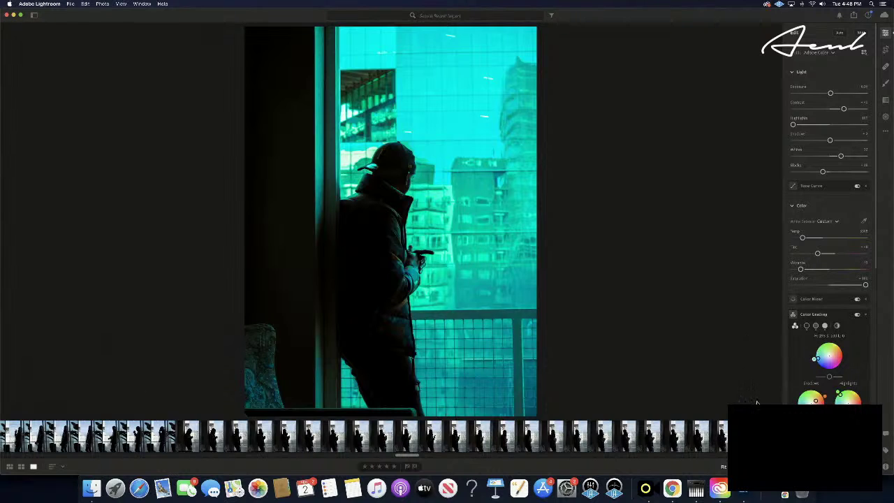
- Settle the midtone hue back on cyan and warm the shadows toward orange
left_click_drag(756, 403, 708, 373)
key("super+z")
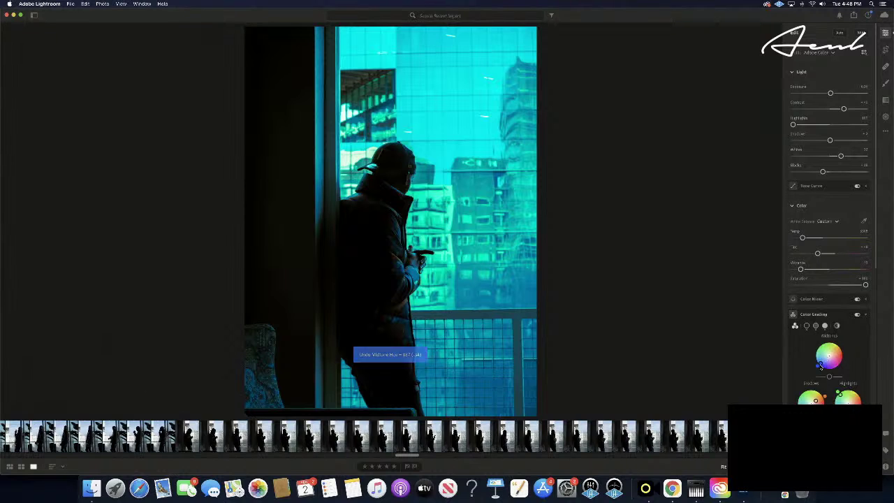
mouse_move(818, 366)
left_mouse_down()
mouse_move(814, 359)
mouse_move(811, 369)
left_mouse_up()
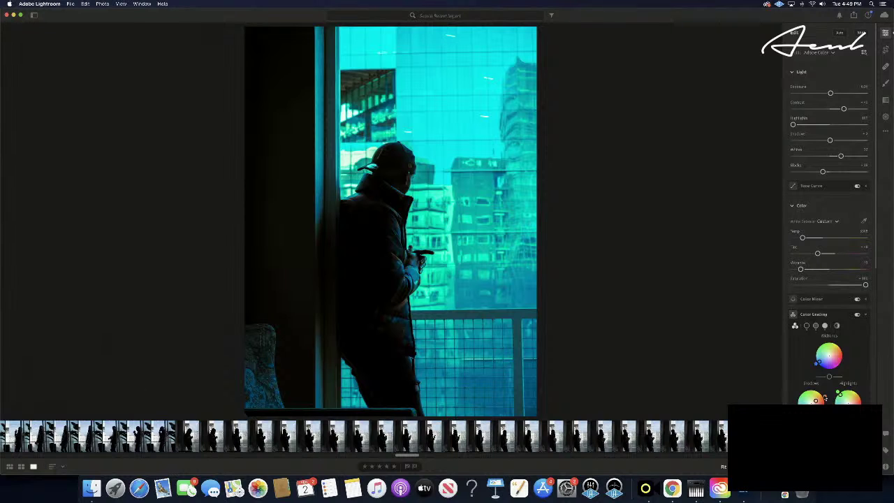
mouse_move(811, 397)
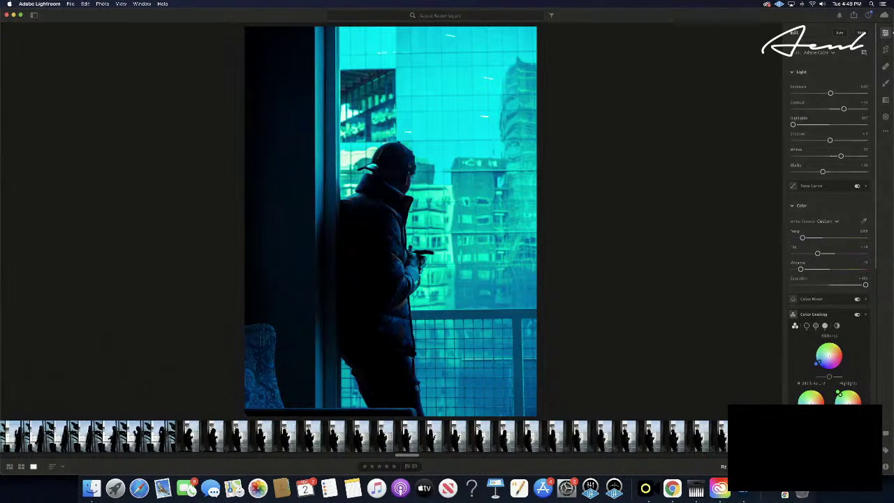
left_click_drag(768, 396, 893, 391)
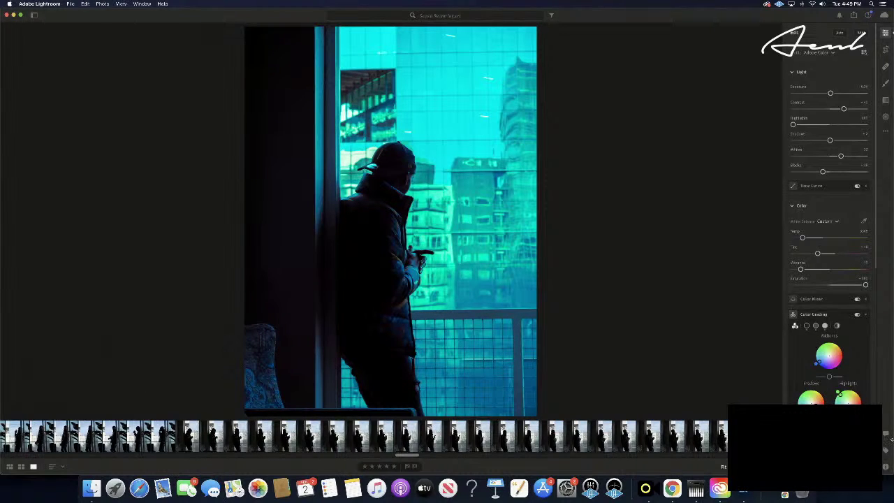
key("super+z")
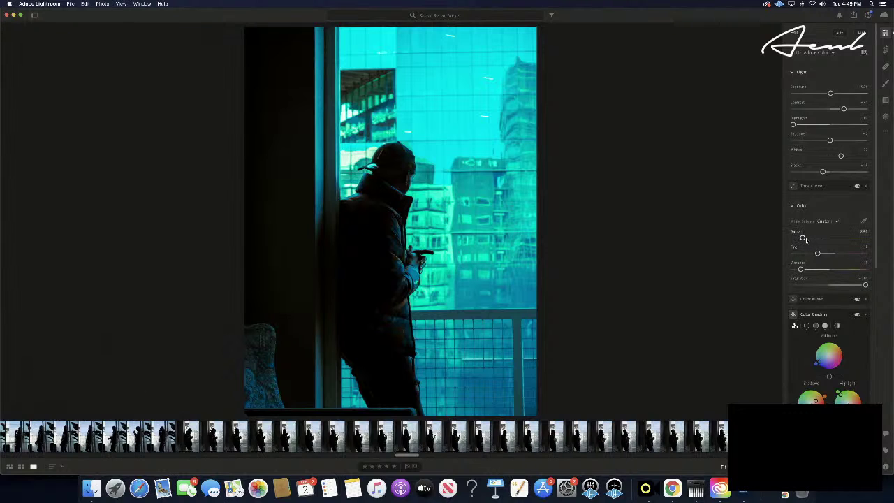
mouse_move(804, 238)
left_mouse_down()
mouse_move(879, 242)
mouse_move(782, 241)
mouse_move(815, 239)
left_mouse_up()
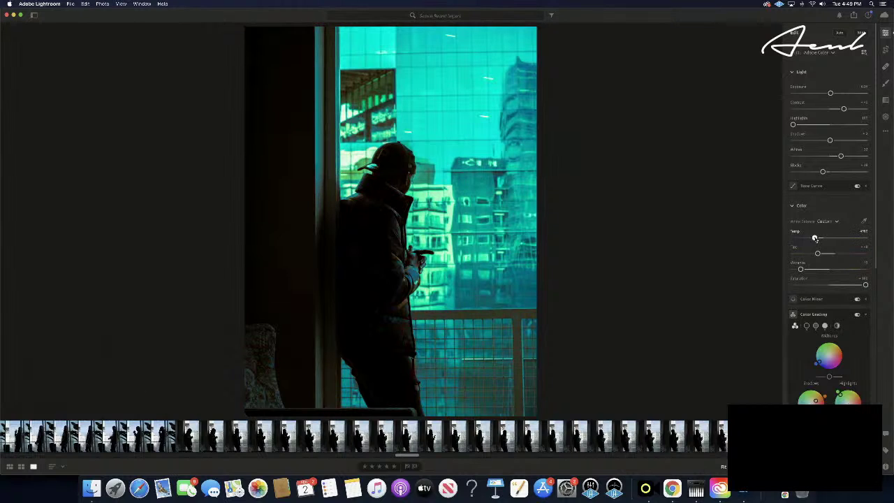
key("super+z")
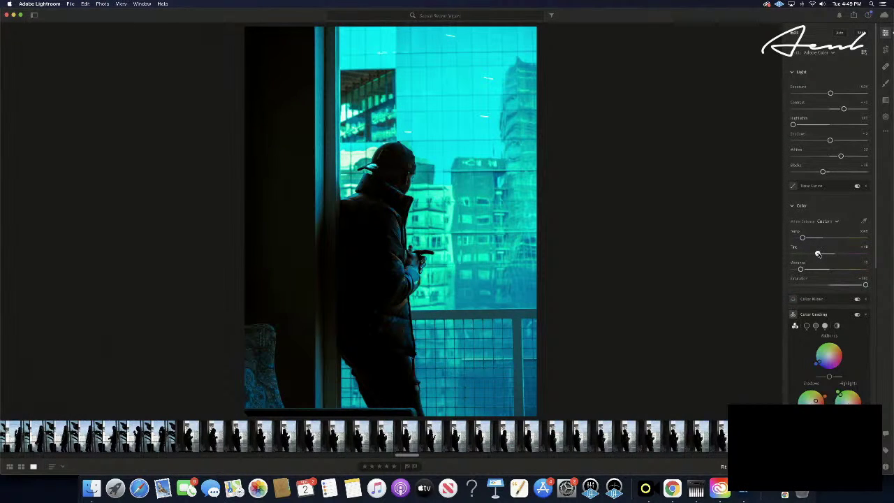
left_click_drag(818, 254, 783, 258)
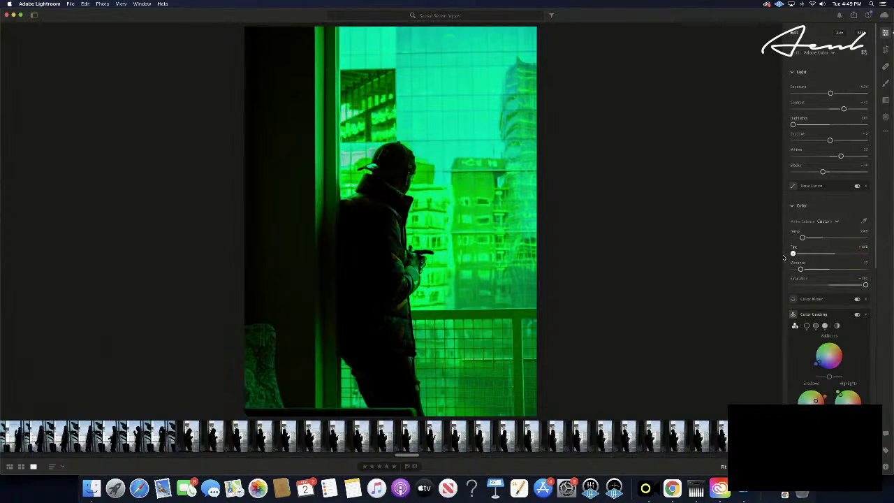
key("super+z")
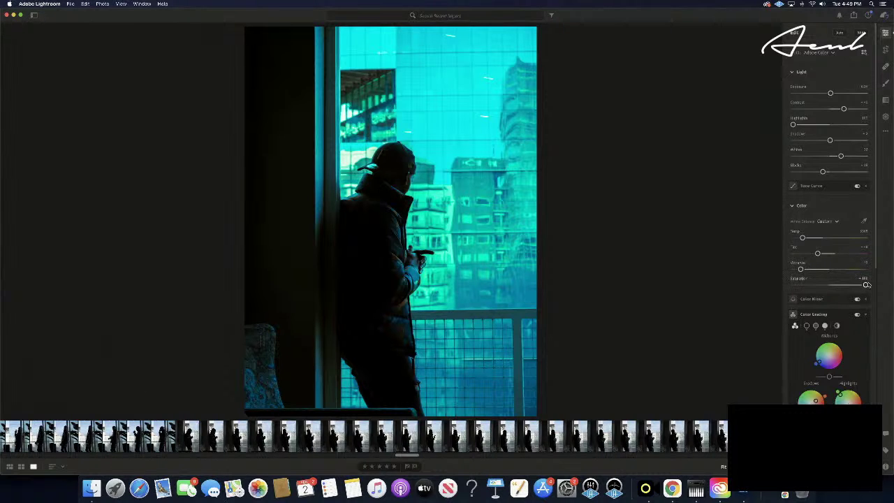
scroll(866, 284, "down", 5)
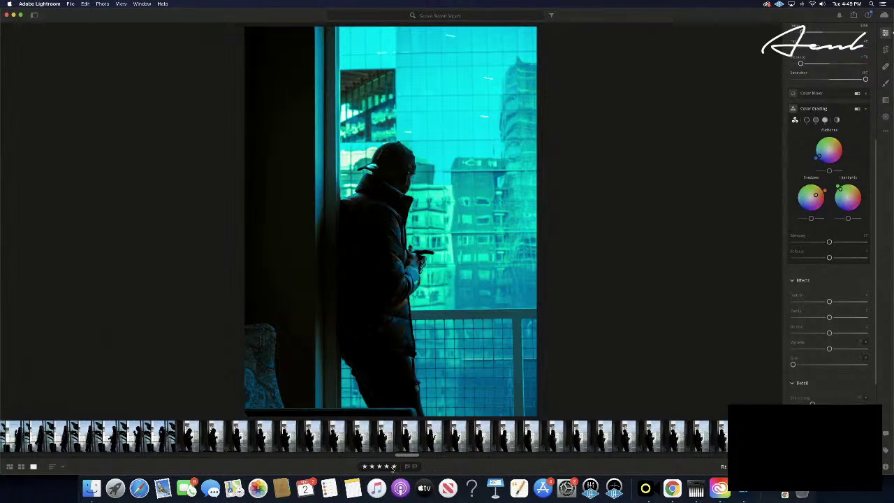
- Step forward two photos to the ungraded window side-profile portrait
key("Right")
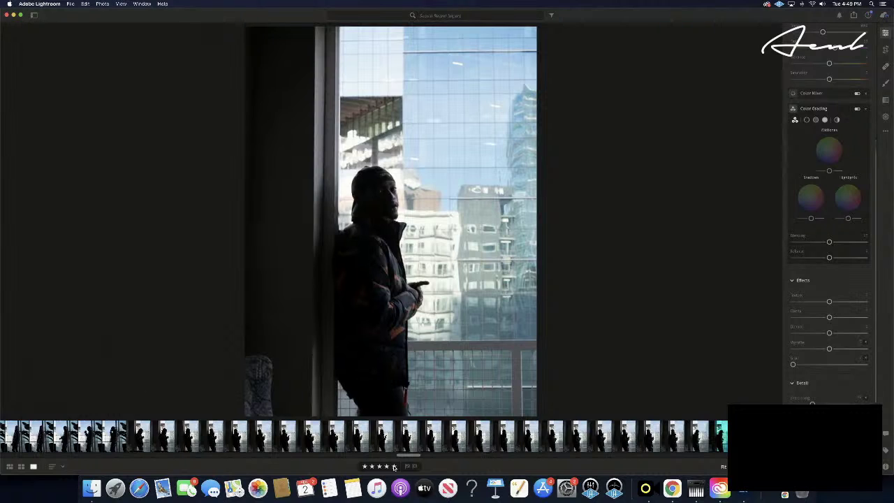
key("Right")
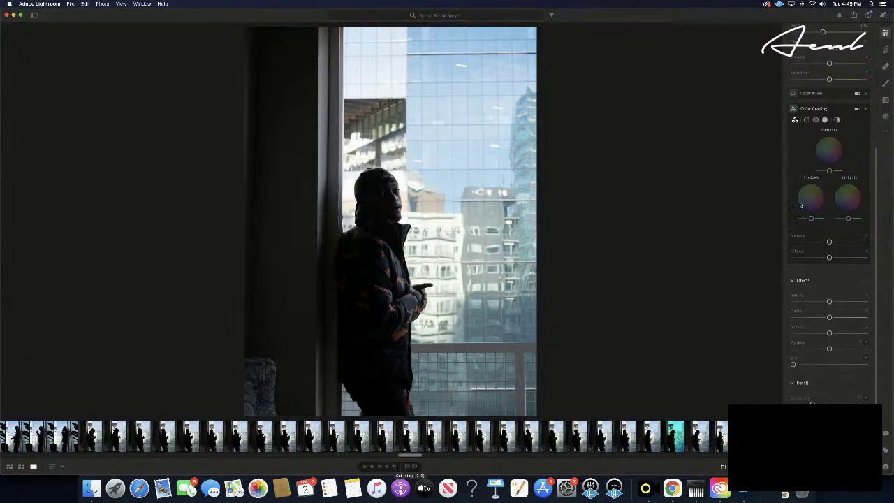
scroll(844, 140, "up", 5)
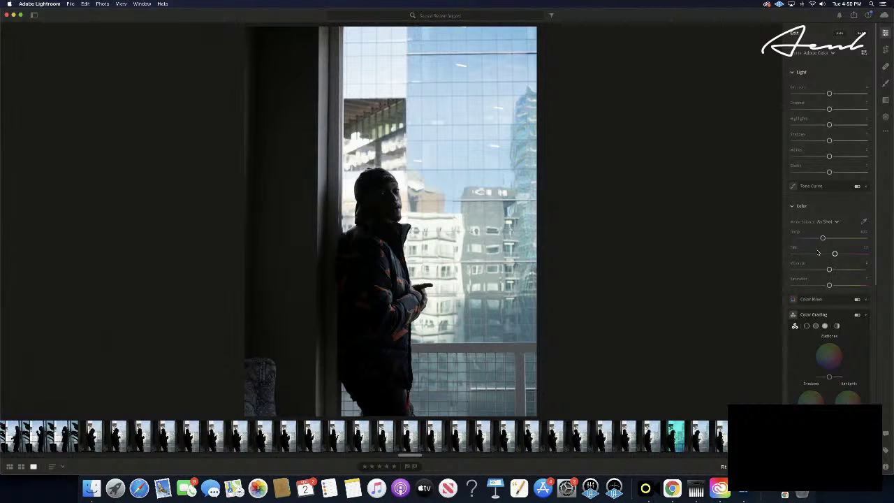
scroll(824, 242, "down", 1)
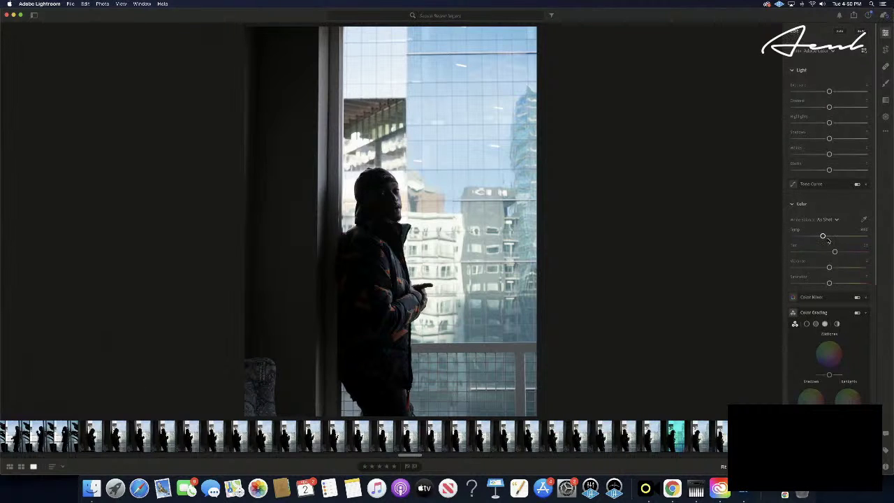
scroll(823, 236, "down", 1)
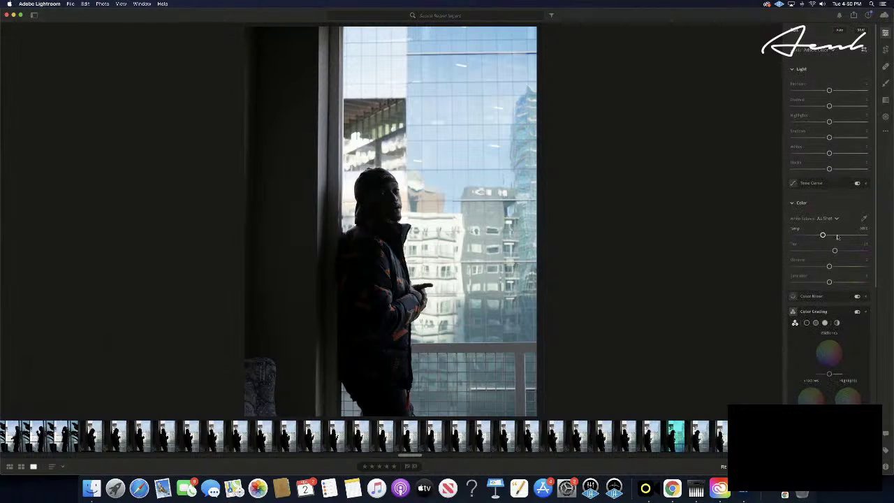
- Raise Temp for a warmer white balance, set Highlights to -100 and lower Shadows slightly
left_click_drag(822, 236, 863, 237)
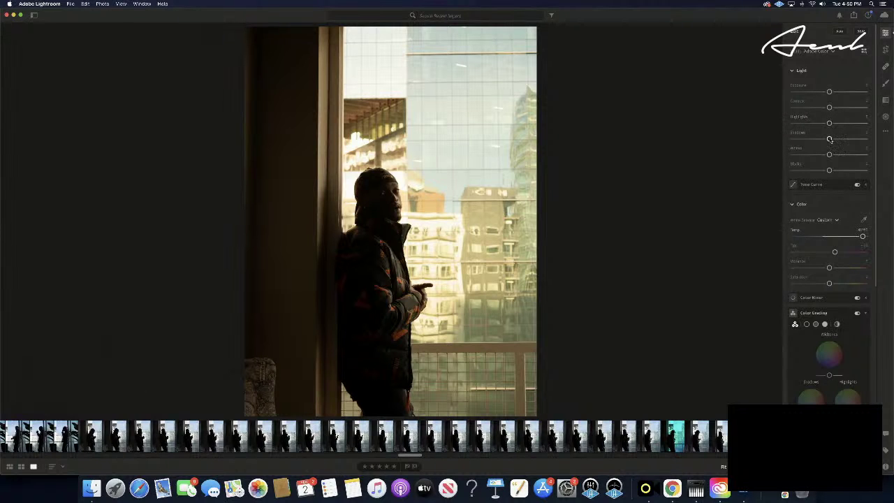
left_click_drag(830, 124, 766, 128)
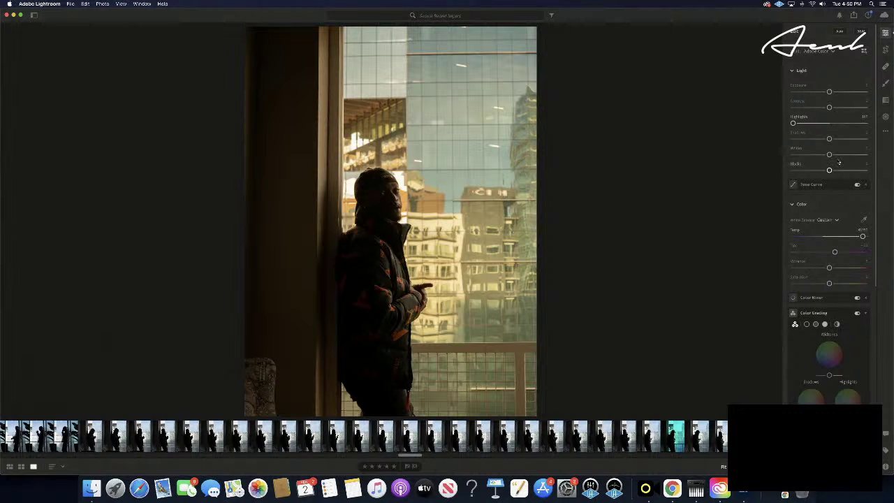
mouse_move(829, 138)
left_mouse_down()
mouse_move(846, 140)
mouse_move(821, 143)
left_mouse_up()
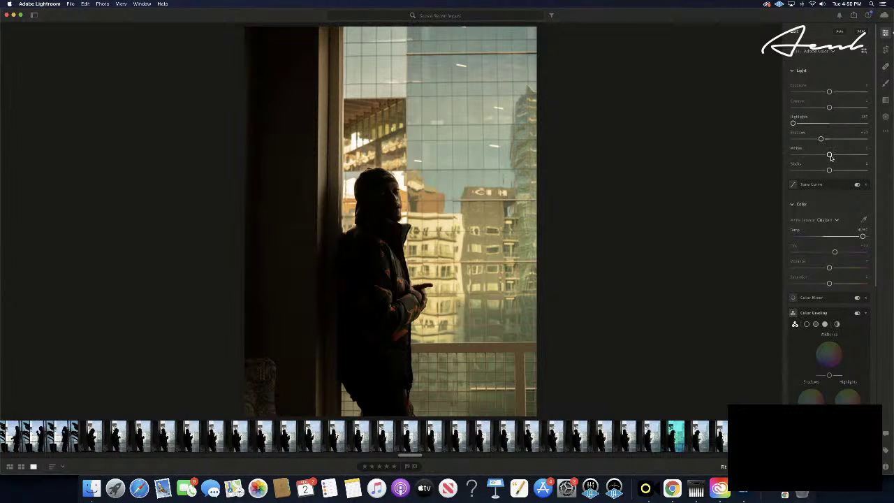
- Brighten the Whites slightly and fine-tune the Blacks level
left_click_drag(829, 155, 850, 171)
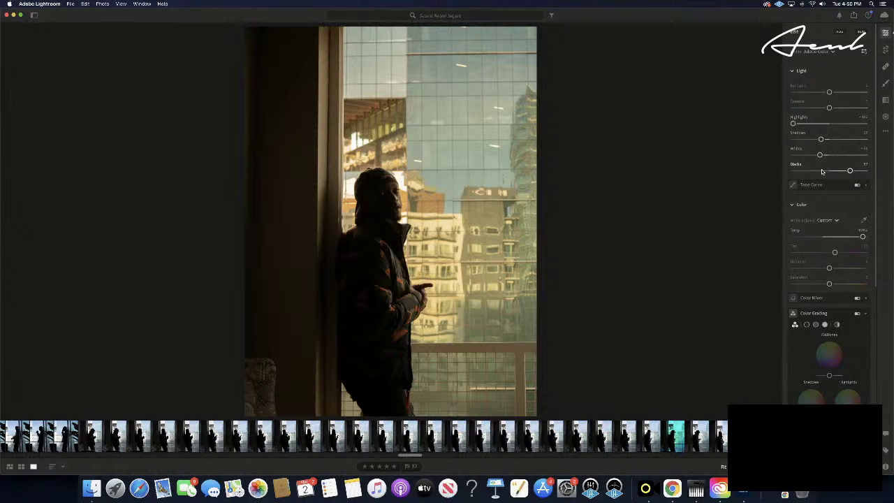
left_click_drag(850, 171, 824, 171)
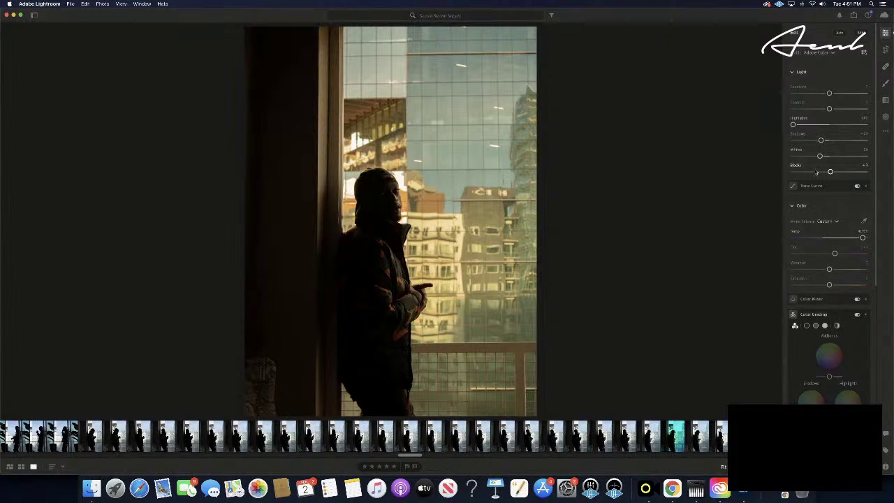
left_click_drag(830, 172, 820, 173)
scroll(829, 172, "down", 1)
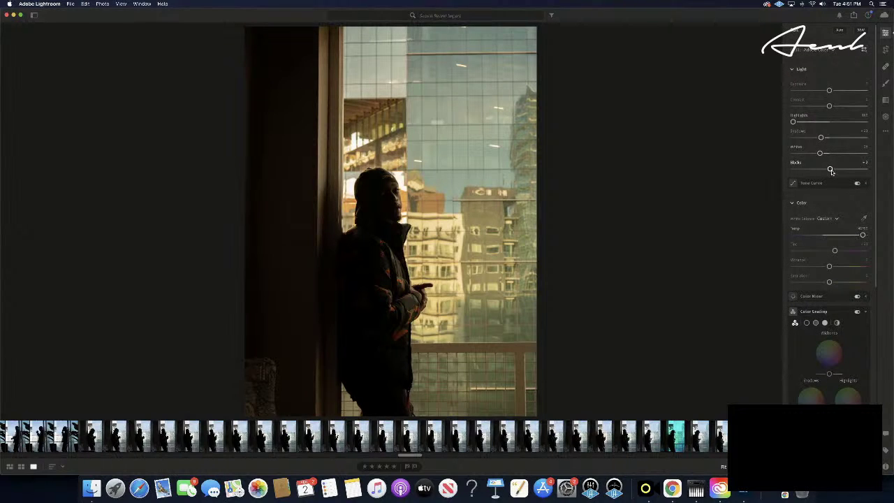
left_click_drag(828, 171, 830, 170)
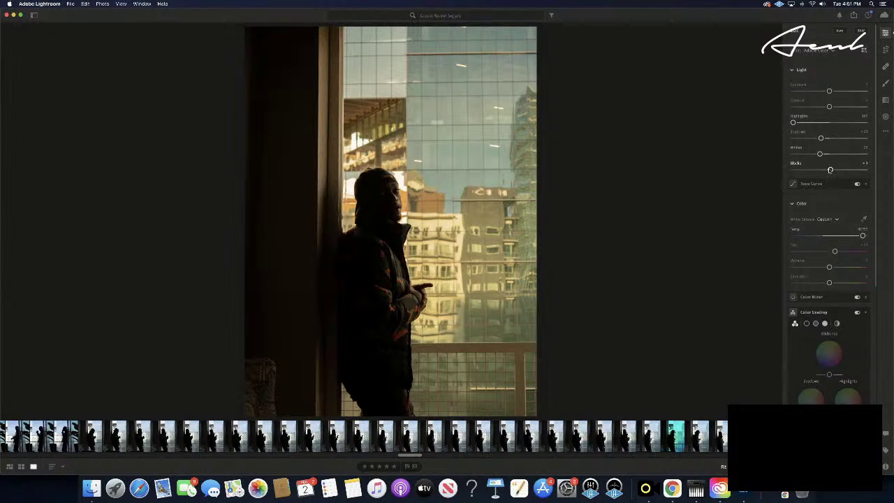
scroll(830, 170, "up", 1)
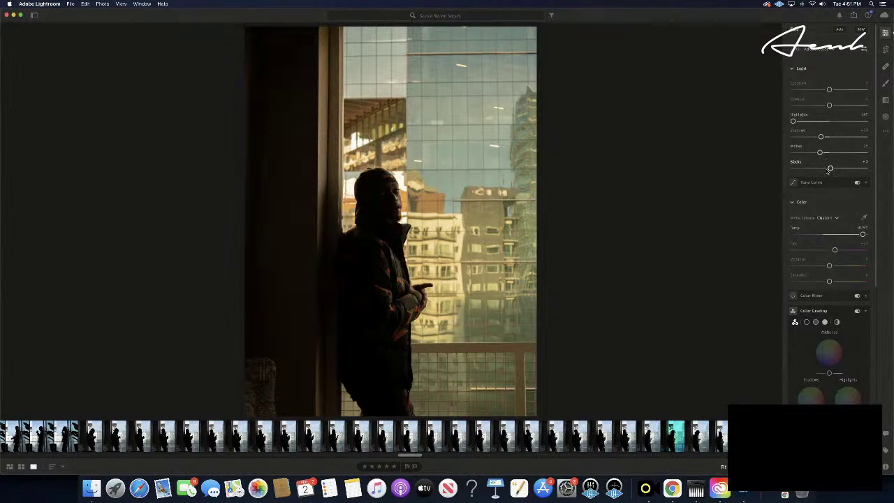
left_click_drag(830, 172, 829, 173)
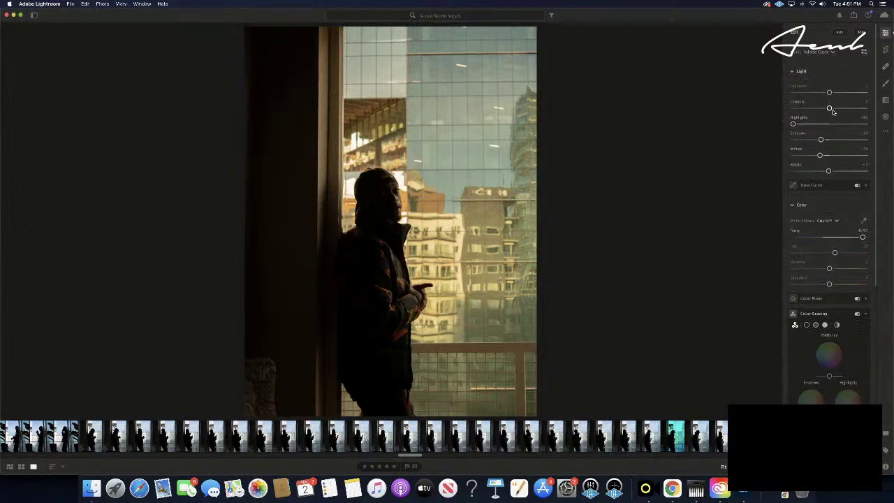
- Lower the Contrast slider slightly in the Light panel
left_click_drag(831, 109, 820, 110)
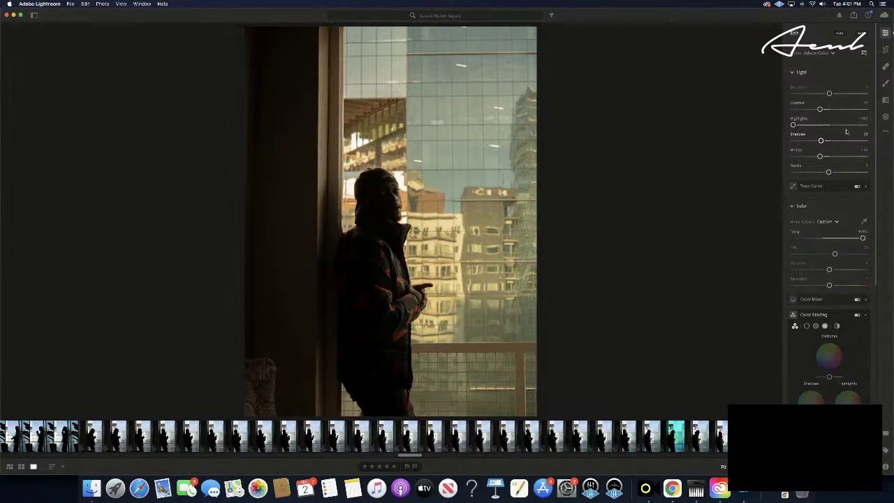
scroll(847, 132, "down", 1)
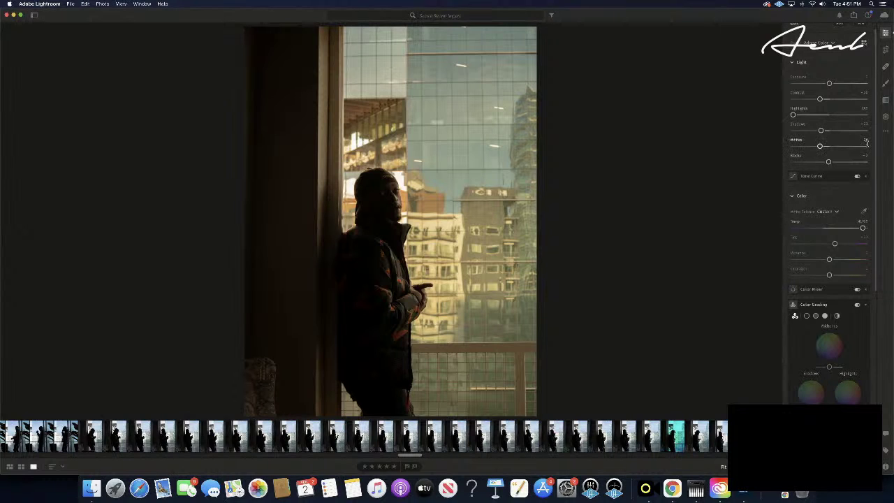
scroll(867, 146, "down", 5)
scroll(867, 146, "down", 4)
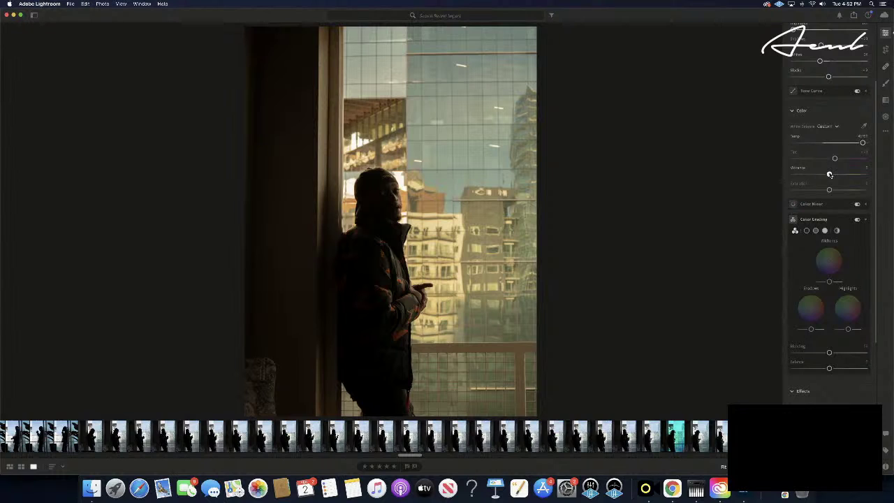
- Nudge Vibrance up slightly and set Saturation to +5
mouse_move(829, 174)
left_mouse_down()
mouse_move(848, 174)
mouse_move(837, 174)
left_mouse_up()
left_click_drag(828, 190, 830, 190)
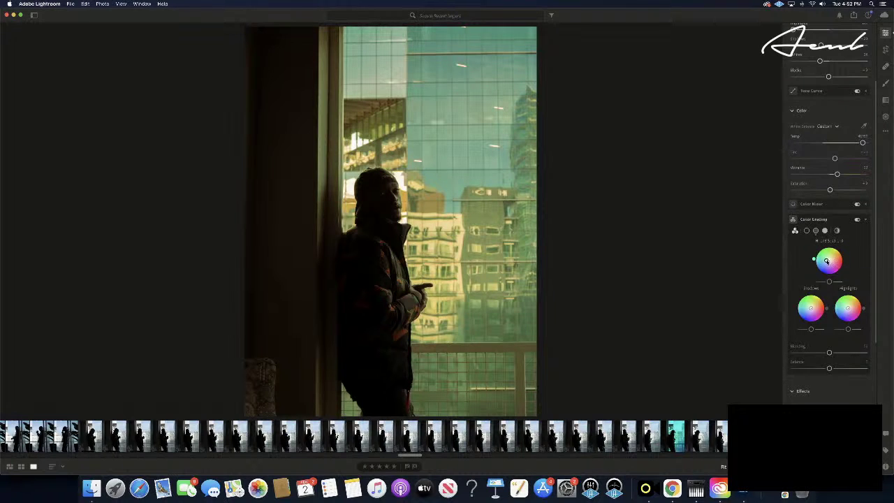
- Tint the midtones toward cyan-blue, then pull the handle inward for a subtle strength
left_click_drag(828, 261, 826, 261)
mouse_move(826, 268)
left_mouse_down()
mouse_move(814, 270)
mouse_move(814, 260)
left_mouse_up()
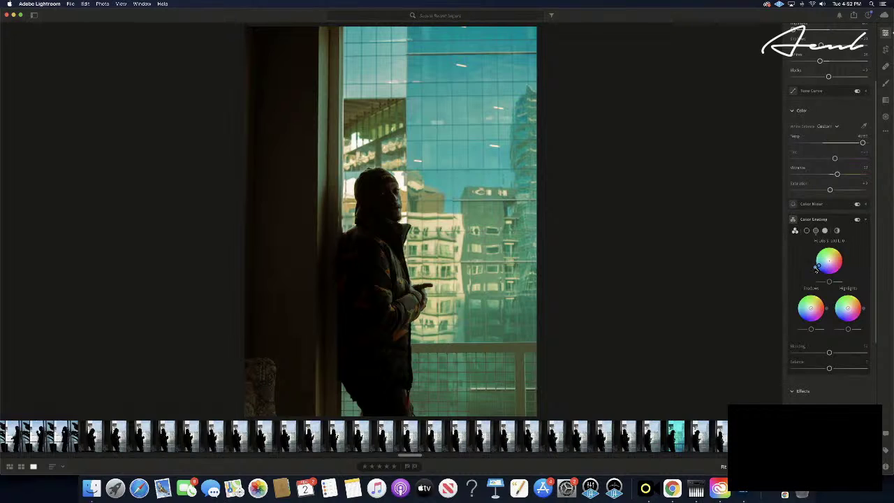
left_click_drag(819, 269, 824, 267)
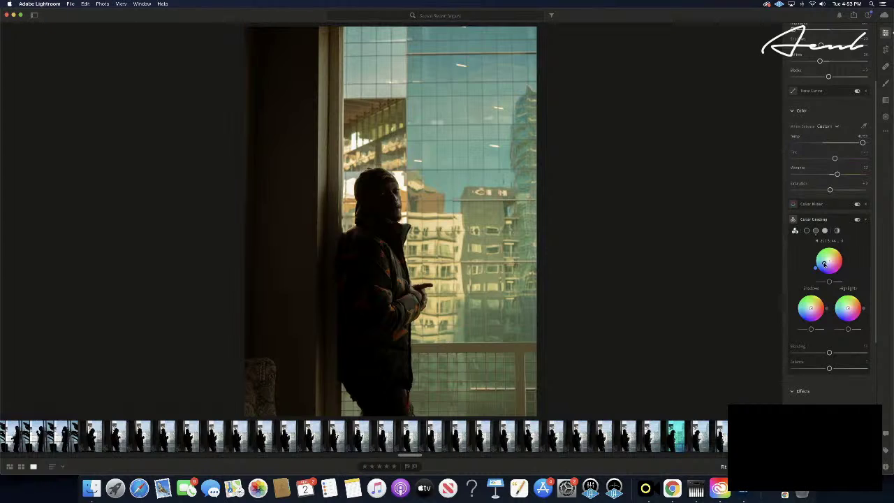
left_click_drag(824, 263, 824, 263)
left_click_drag(824, 264, 825, 263)
- Start colouring the shadows, moving the Shadows hue from green toward red-magenta
left_click_drag(810, 308, 814, 306)
left_click_drag(810, 309, 808, 312)
left_click_drag(805, 311, 808, 308)
- Shift the shadow tint around from yellow toward green
mouse_move(811, 308)
left_mouse_down()
mouse_move(803, 308)
mouse_move(810, 318)
mouse_move(818, 307)
mouse_move(810, 310)
left_mouse_up()
left_click_drag(810, 310, 811, 309)
left_click_drag(810, 309, 810, 308)
left_click_drag(811, 308, 810, 308)
left_click_drag(809, 308, 810, 308)
left_click_drag(800, 299, 794, 305)
- Swing the highlight tint from warm orange to green, adjusting its hue and strength
left_click_drag(847, 308, 857, 330)
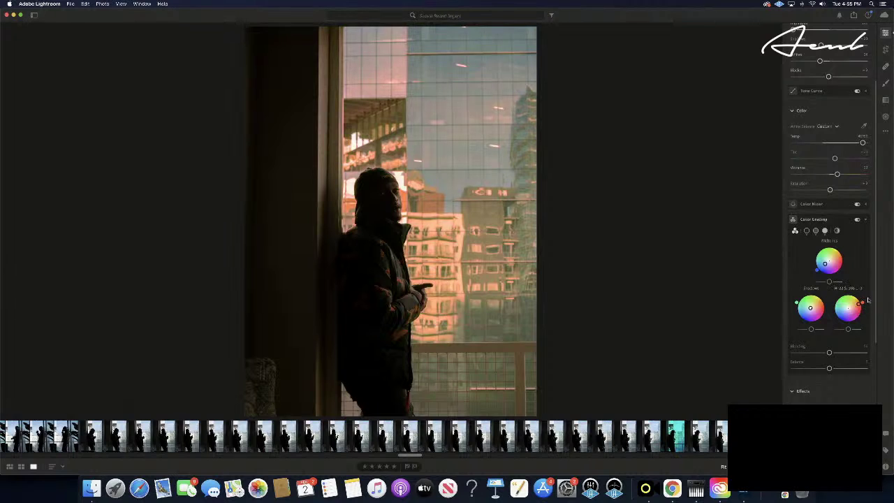
left_click_drag(868, 299, 868, 310)
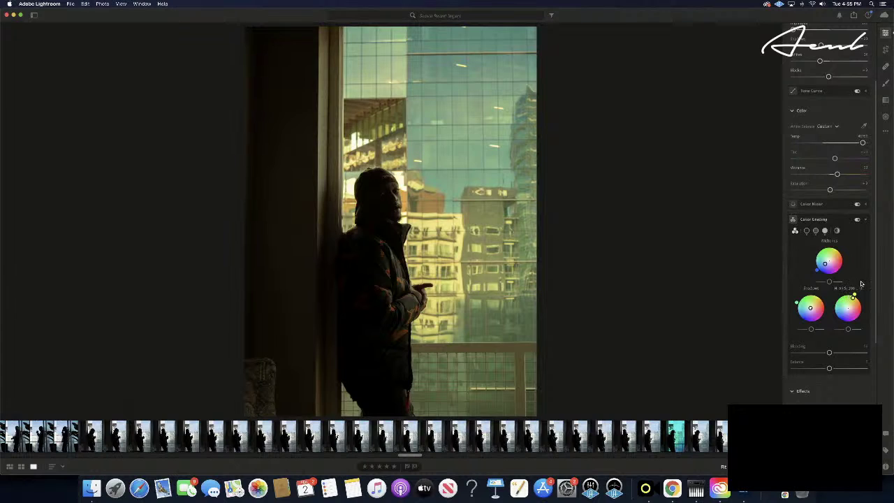
left_click_drag(863, 285, 871, 288)
left_click_drag(870, 285, 834, 266)
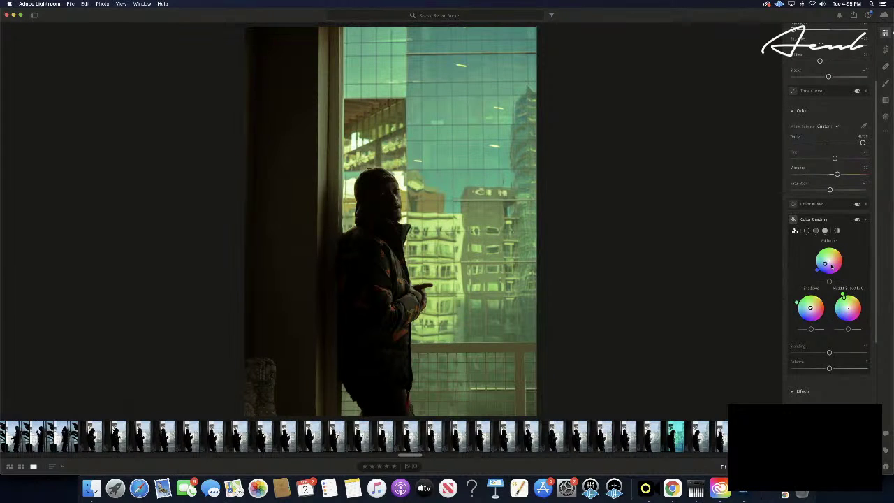
- Push the Highlights wheel far toward teal-cyan so the glass towers turn blue-green
left_click_drag(828, 264, 774, 335)
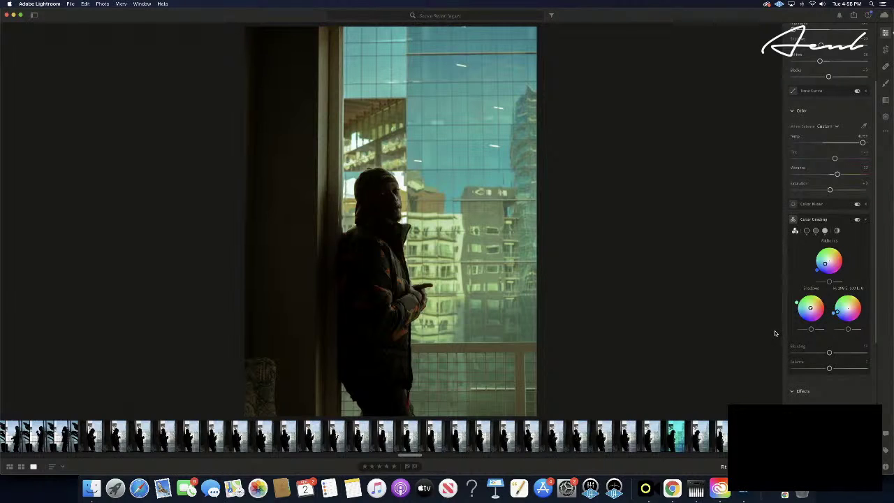
mouse_move(775, 333)
left_mouse_down()
mouse_move(776, 321)
mouse_move(775, 332)
left_mouse_up()
left_click_drag(776, 333, 777, 335)
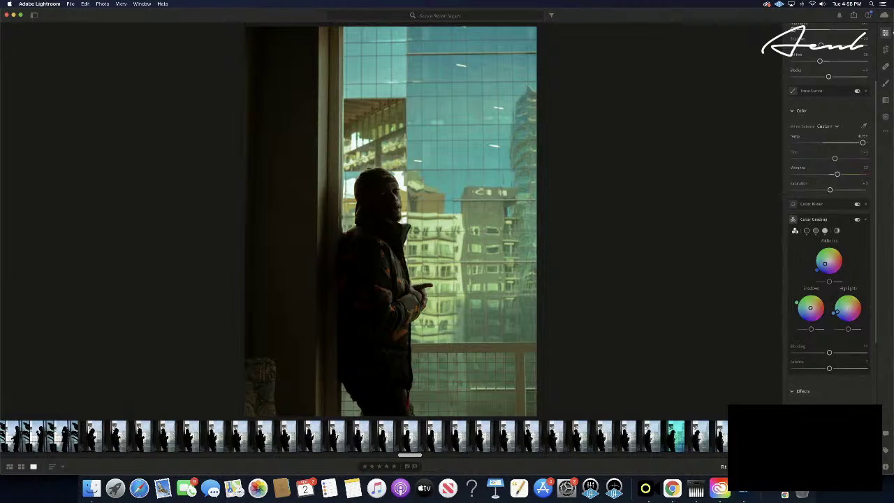
- In the Light panel, lower Shadows and reduce Contrast slightly
scroll(825, 111, "up", 3)
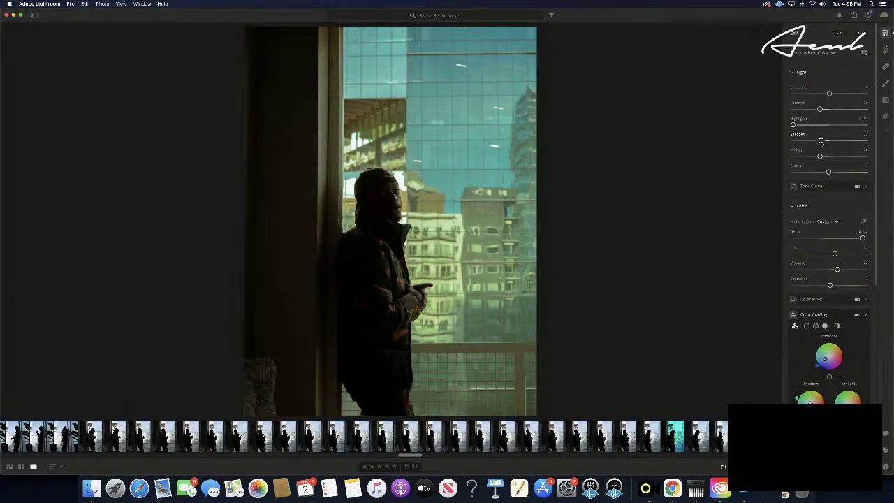
left_click_drag(821, 142, 816, 142)
left_click_drag(820, 110, 812, 110)
- Copy the grade, paste it onto the next photo, then undo the paste
key("super+c")
key("Right")
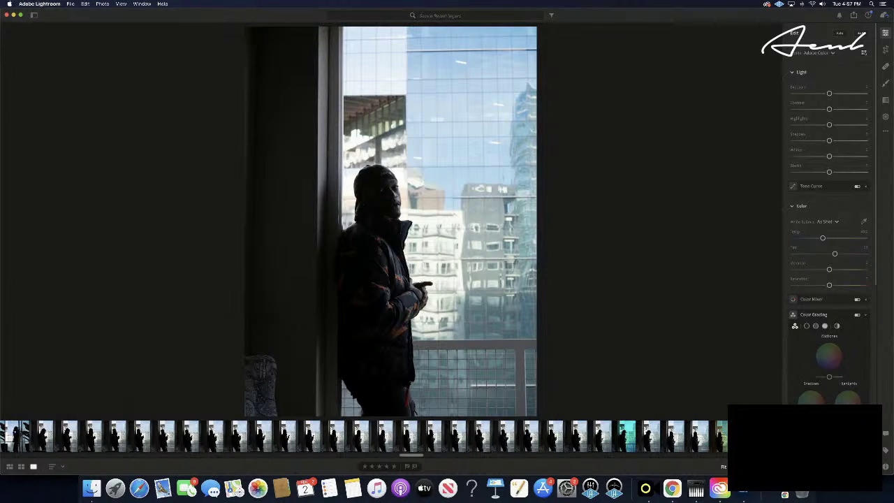
key("super+v")
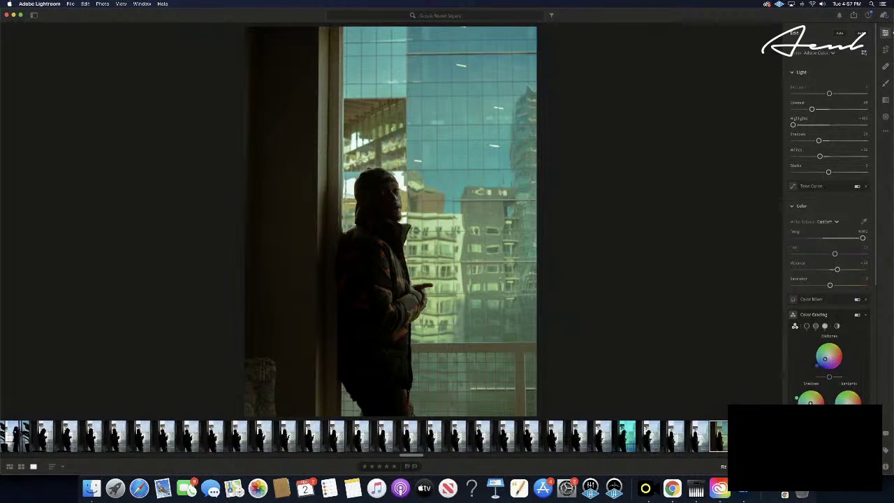
key("super+z")
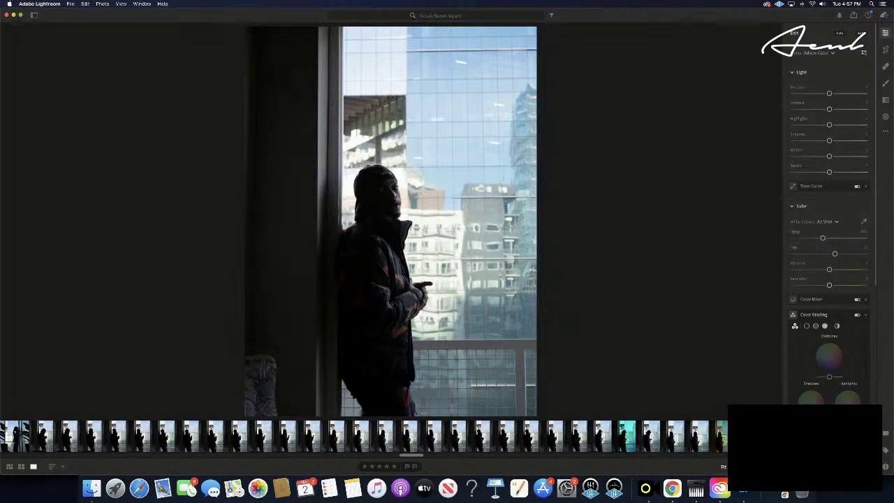
- Step forward through the filmstrip to the ungraded shot of the man leaning by the window
key("Right")
key("Right")
key("Right")
key("Right")
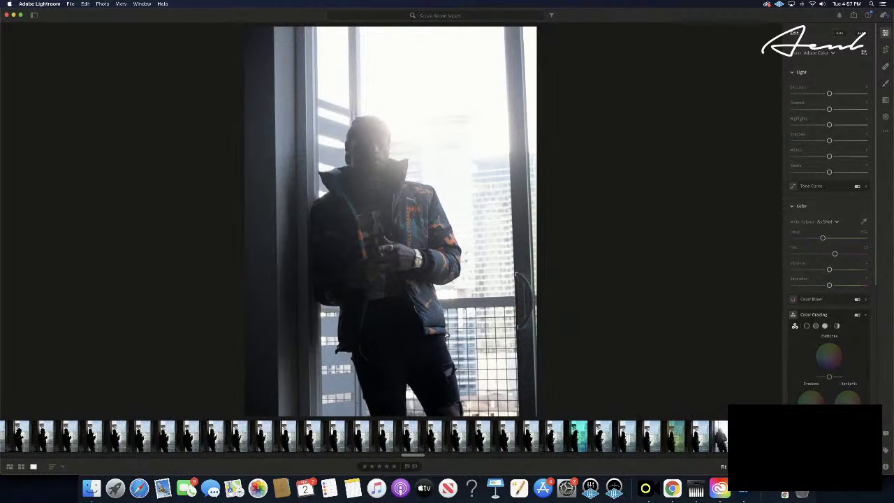
key("Right")
key("Right")
key("Right")
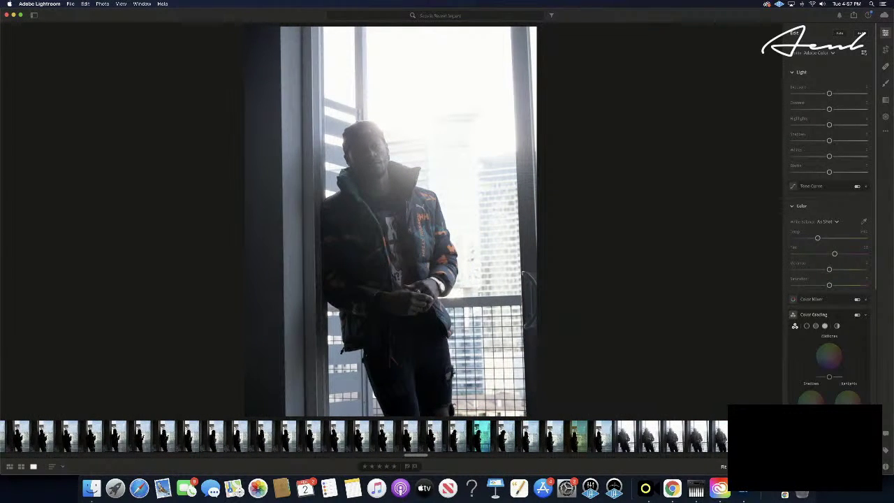
key("Right")
key("Right")
key("Right")
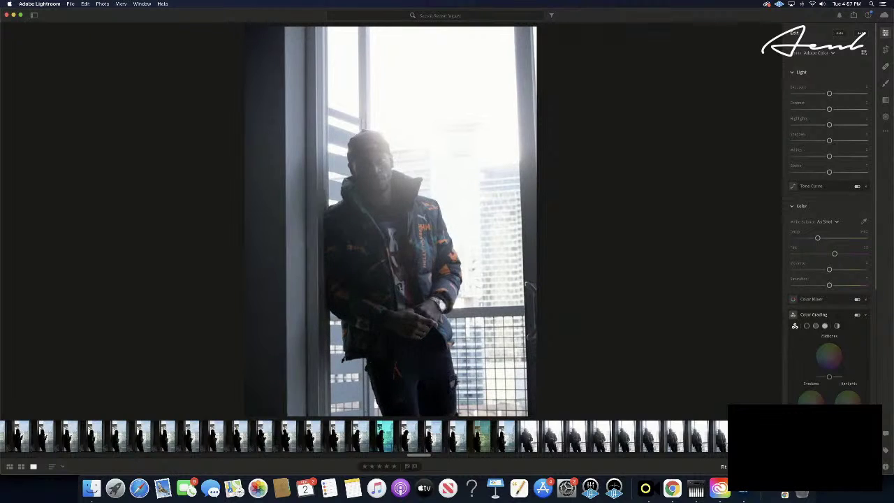
key("Right")
key("Right")
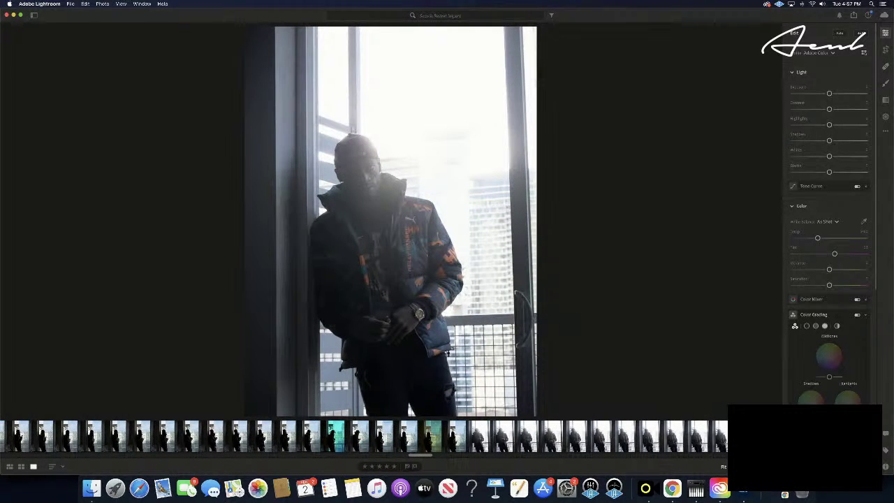
key("Right")
key("Right")
key("Right")
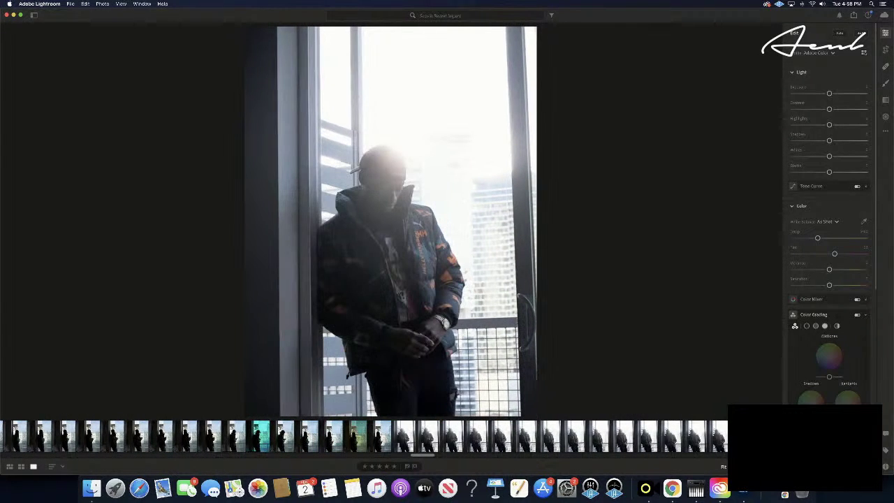
key("Right")
key("Right")
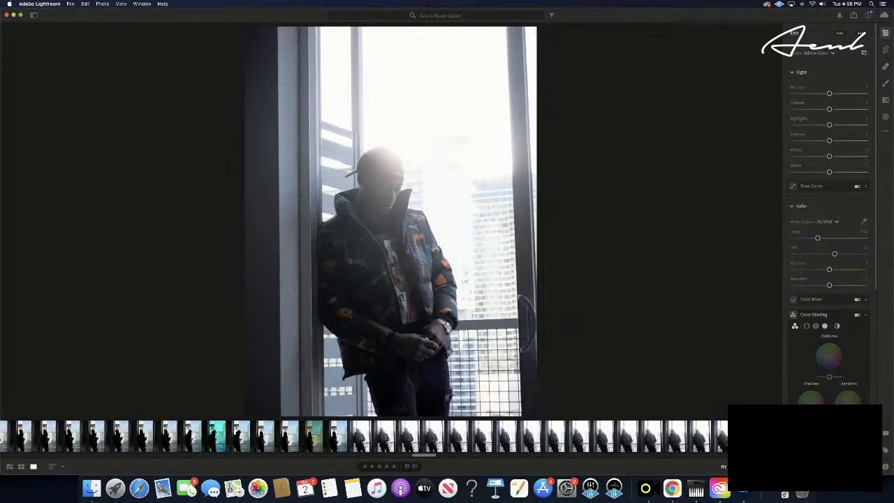
key("Right")
key("Right")
key("Right")
key("Right")
key("Right")
key("Right")
key("Right")
key("Right")
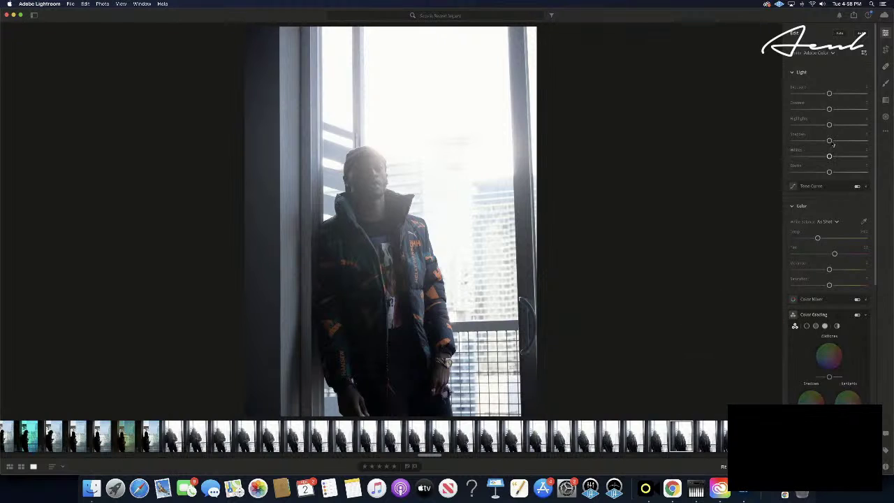
- Cut Highlights and Whites to minimum, darken Shadows and Blacks (about -25), add contrast, cool Temp
left_click_drag(810, 125, 749, 129)
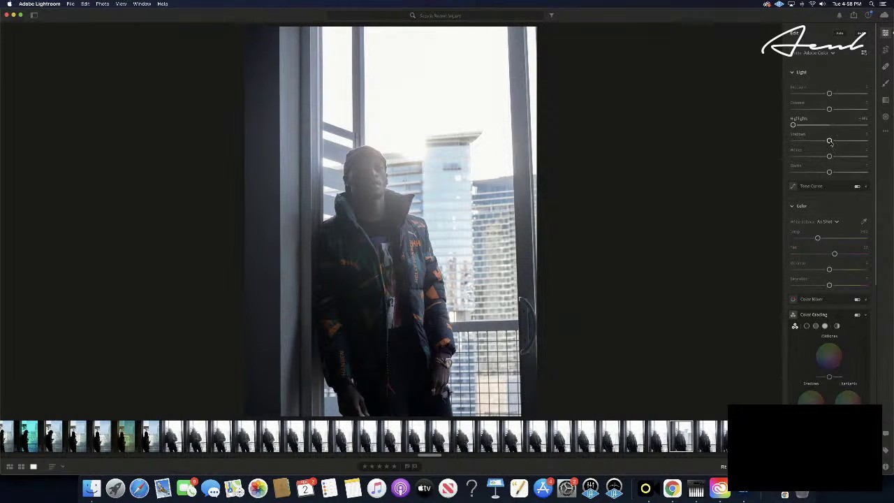
left_click_drag(828, 141, 821, 142)
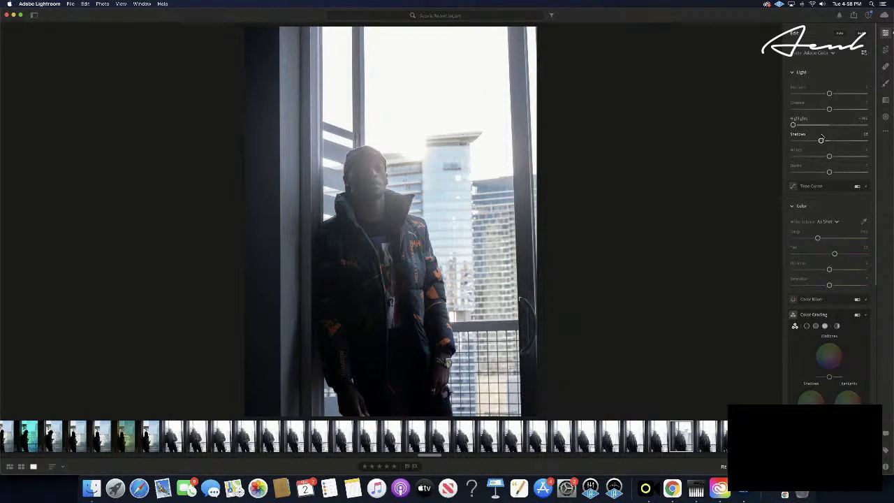
mouse_move(829, 110)
left_mouse_down()
mouse_move(870, 108)
mouse_move(848, 109)
mouse_move(829, 94)
left_mouse_up()
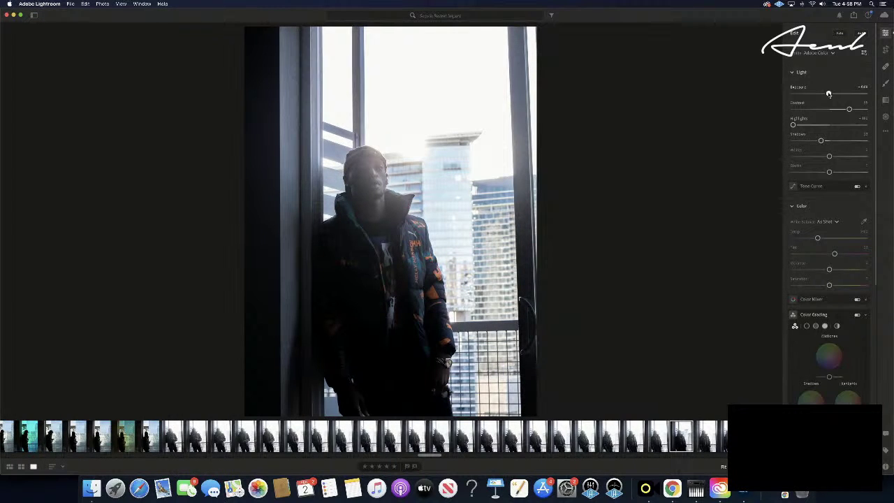
left_click_drag(828, 95, 829, 94)
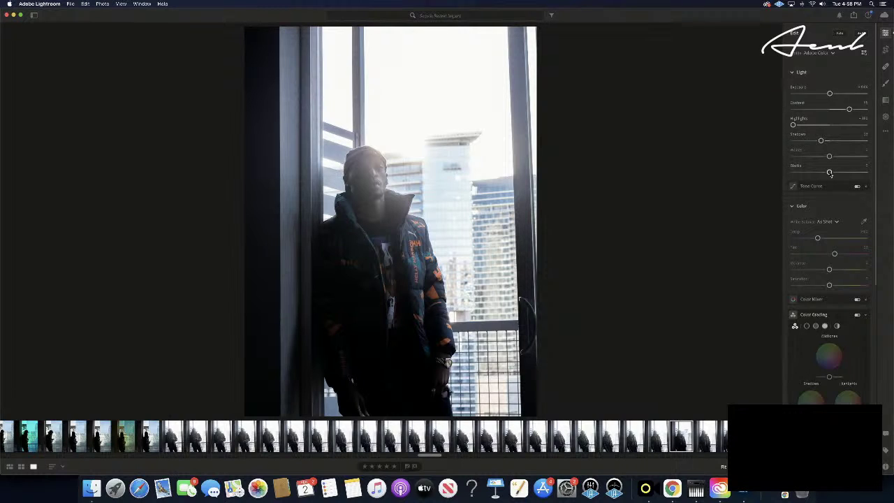
left_click_drag(830, 174, 820, 175)
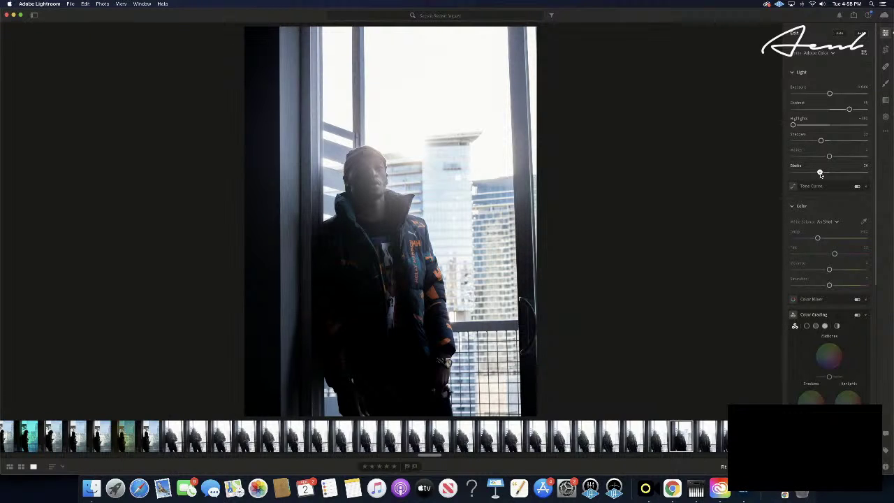
left_click_drag(828, 156, 754, 162)
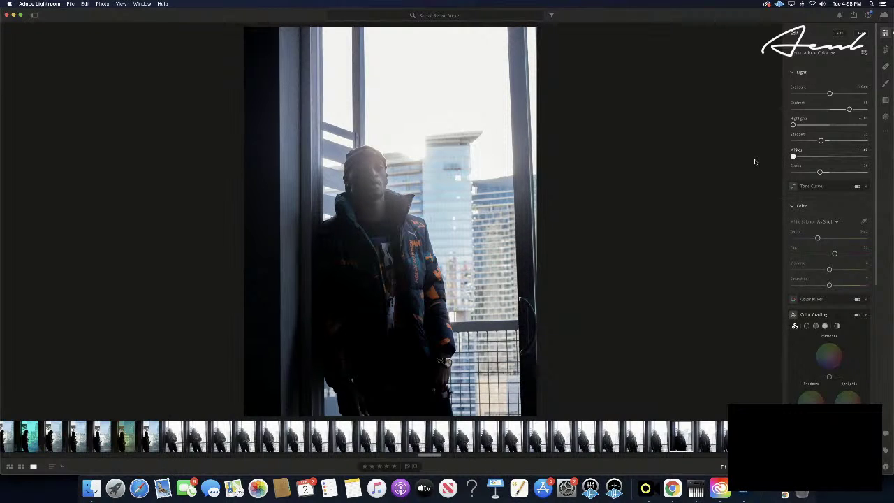
left_click_drag(754, 162, 756, 168)
left_click_drag(818, 239, 835, 270)
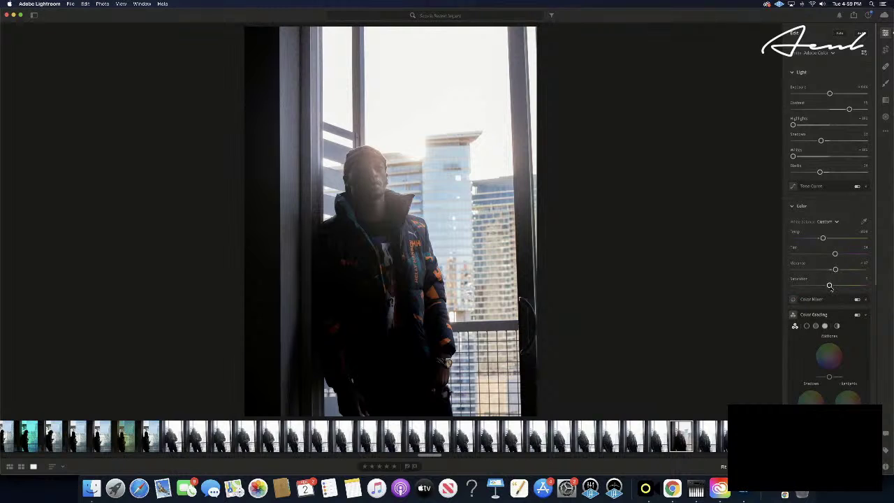
- Tint the midtones toward cyan, washing the glass towers in cool blue
mouse_move(829, 356)
left_mouse_down()
mouse_move(822, 364)
mouse_move(840, 359)
mouse_move(824, 351)
mouse_move(821, 361)
left_mouse_up()
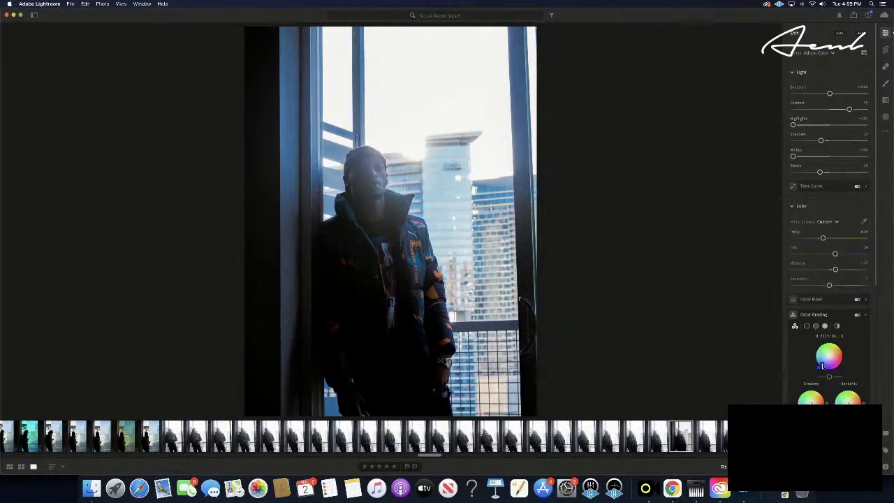
- Neutralise the blue-purple midtone cast, then tint the shadows teal
left_click_drag(826, 363, 823, 356)
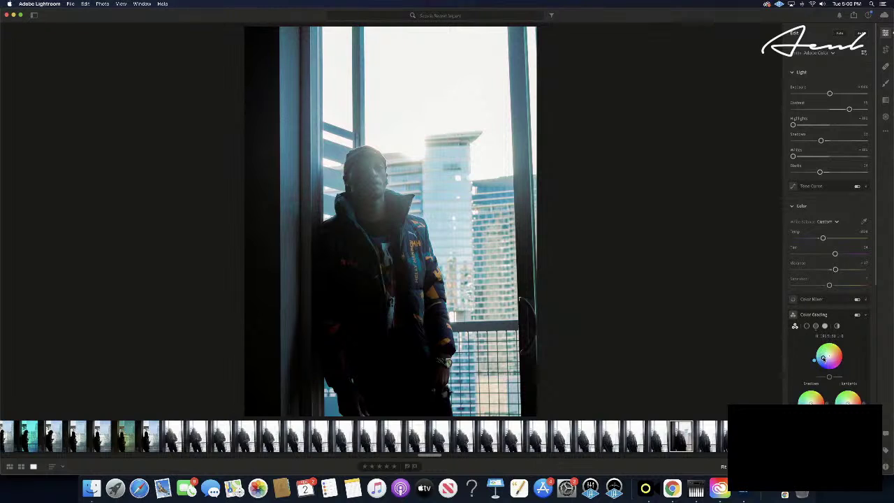
left_click_drag(823, 359, 824, 356)
mouse_move(810, 399)
left_mouse_down()
mouse_move(805, 393)
mouse_move(806, 402)
mouse_move(797, 401)
left_mouse_up()
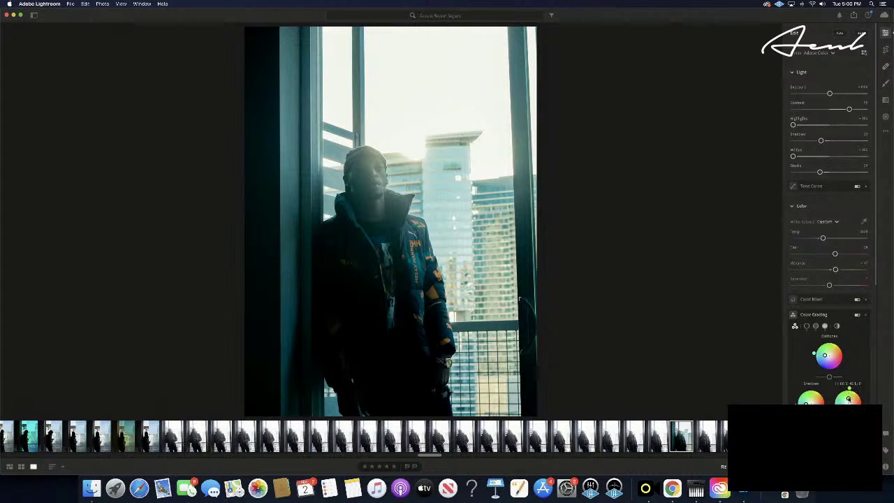
- Tint the highlights pink, then soften it to a cooler, subtler peach-pink
mouse_move(849, 398)
left_mouse_down()
mouse_move(842, 402)
mouse_move(856, 401)
left_mouse_up()
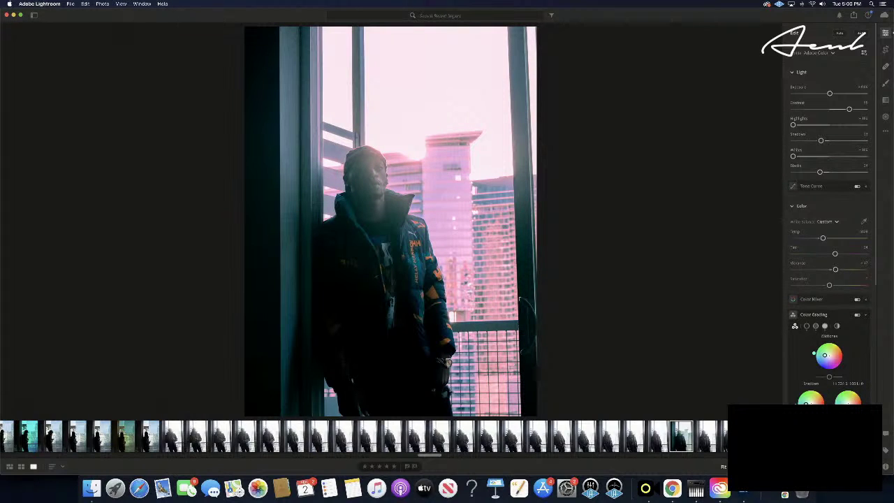
left_click_drag(855, 401, 854, 401)
left_click_drag(854, 412, 847, 408)
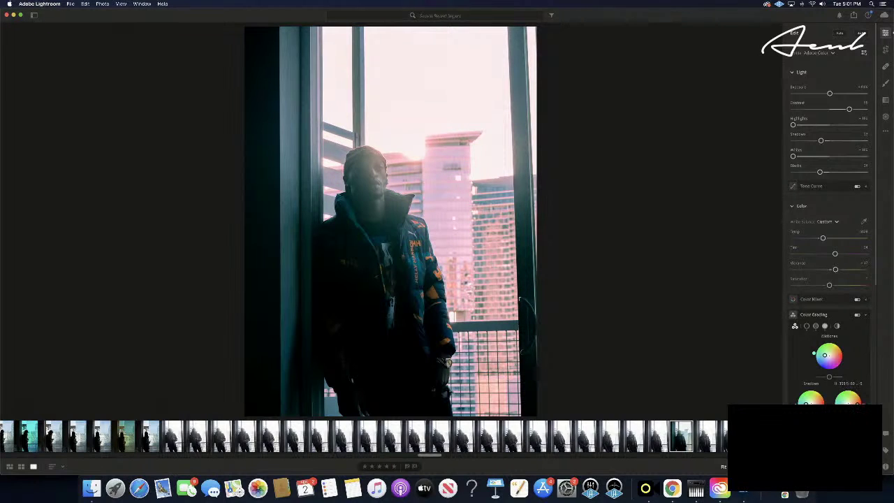
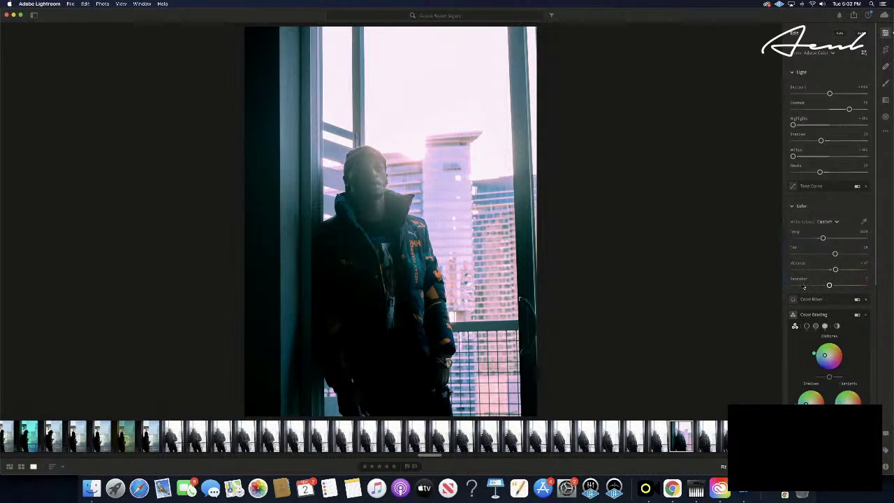
- Lift Shadows slightly, lower Exposure a touch and raise Saturation on the kitchen portrait
scroll(804, 287, "down", 5)
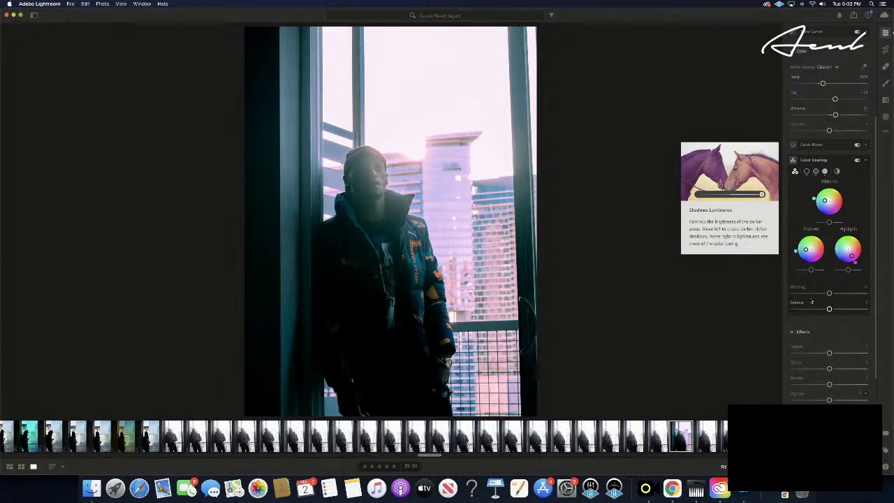
scroll(812, 301, "up", 5)
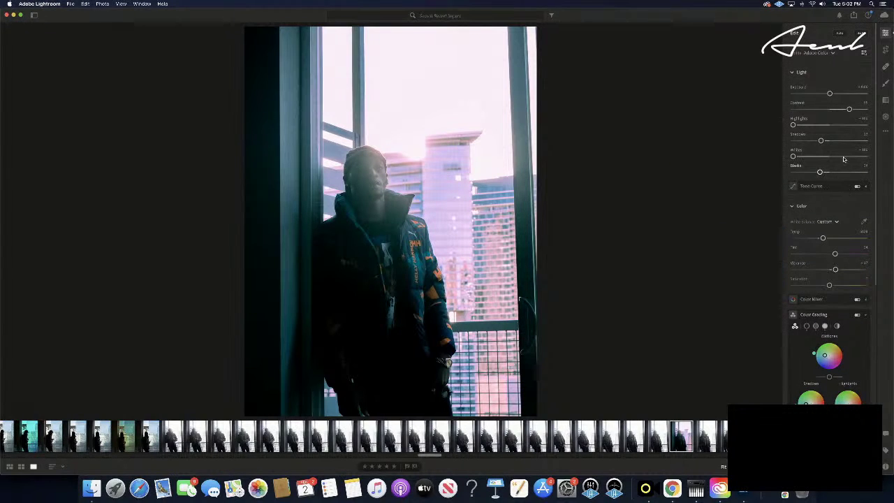
left_click_drag(820, 141, 819, 141)
left_click_drag(829, 95, 828, 94)
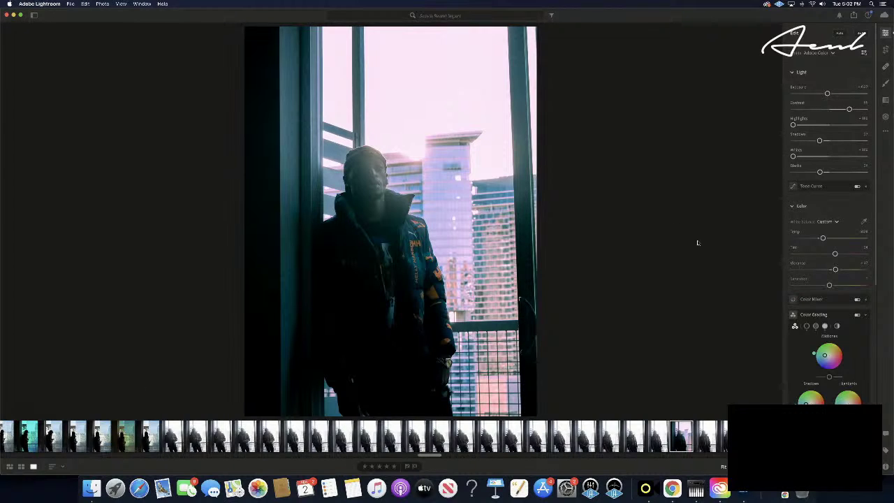
scroll(795, 354, "down", 10)
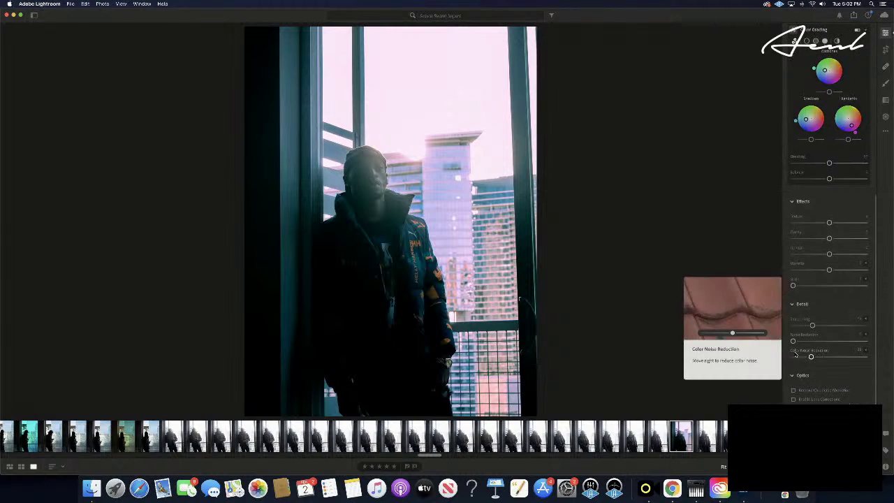
scroll(795, 355, "up", 5)
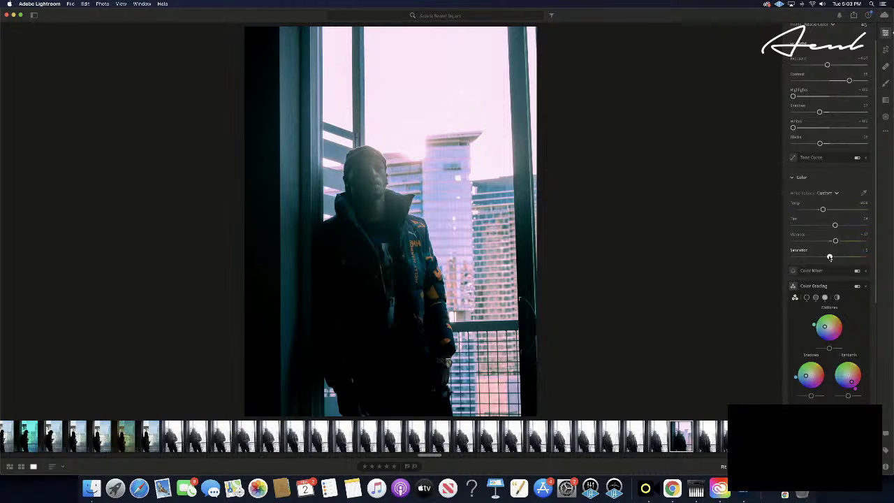
mouse_move(829, 257)
left_mouse_down()
mouse_move(856, 257)
mouse_move(836, 257)
left_mouse_up()
- Copy the graded portrait's edit settings and paste them onto the next unedited photo
key("super+c")
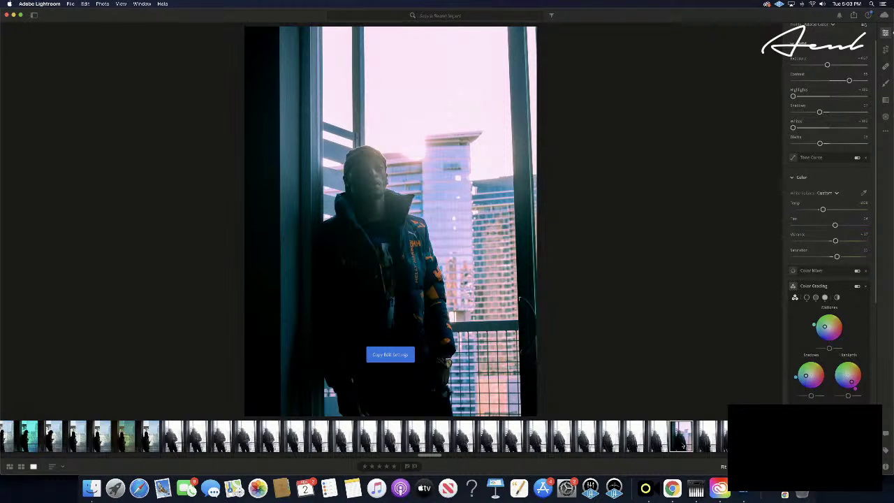
key("Right")
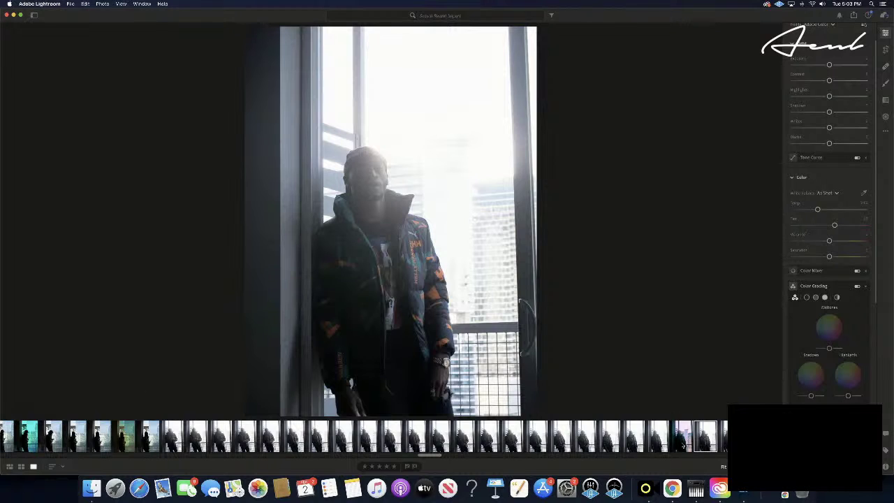
left_click(682, 442)
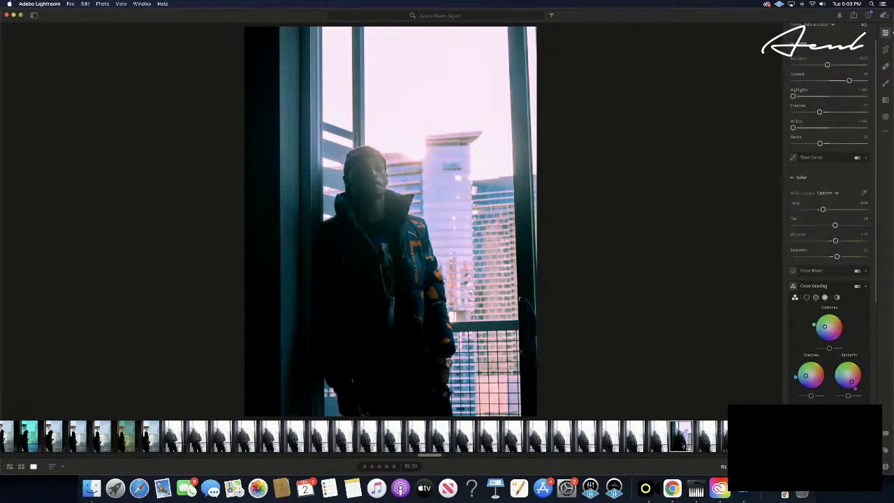
key("Right")
left_click(682, 442)
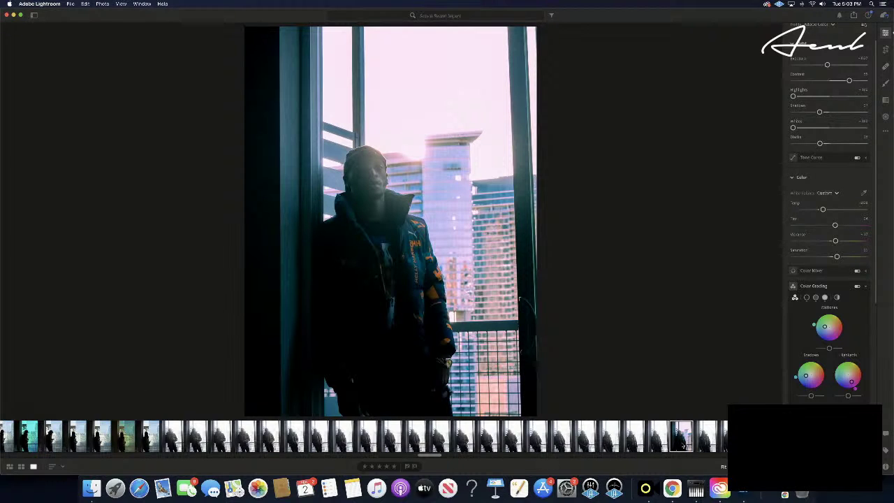
key("Right")
key("super+v")
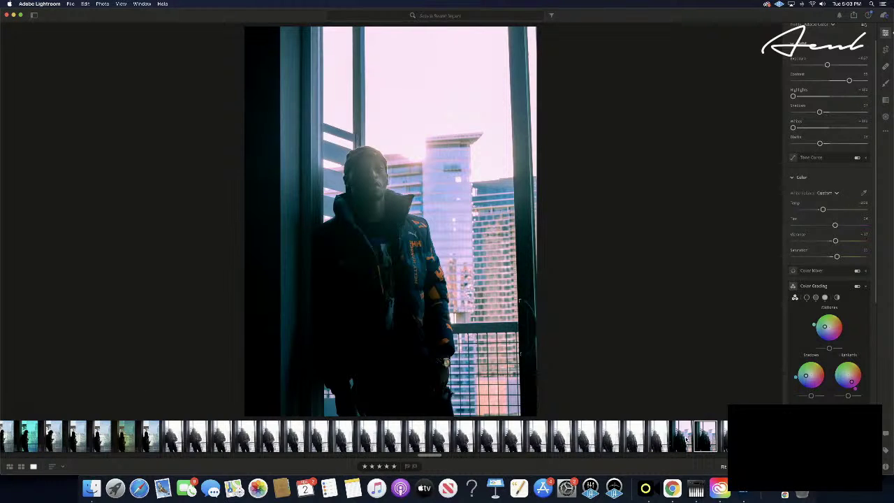
- Rate the previous photo five stars and paste the edits onto a later shot
key("Left")
left_click(394, 467)
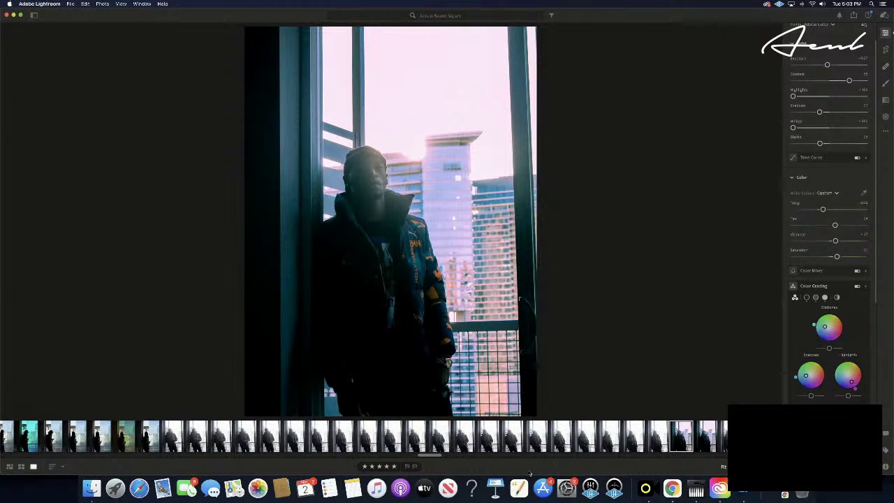
key("Right")
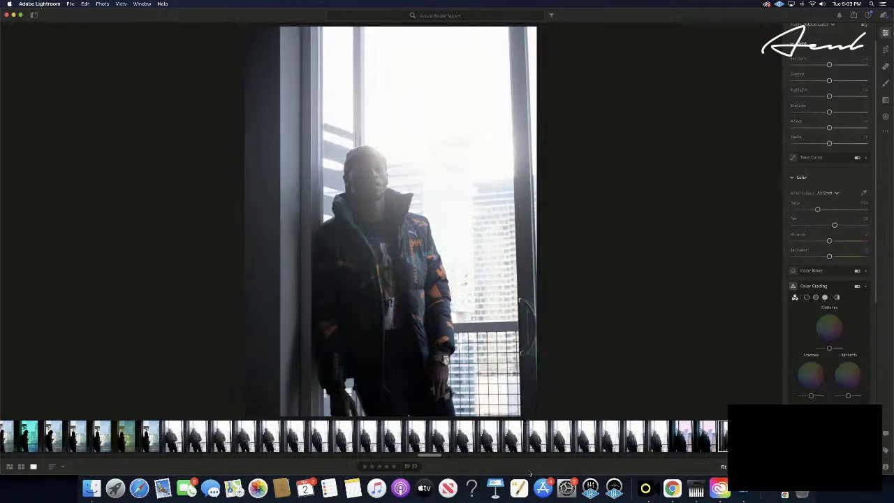
key("Left")
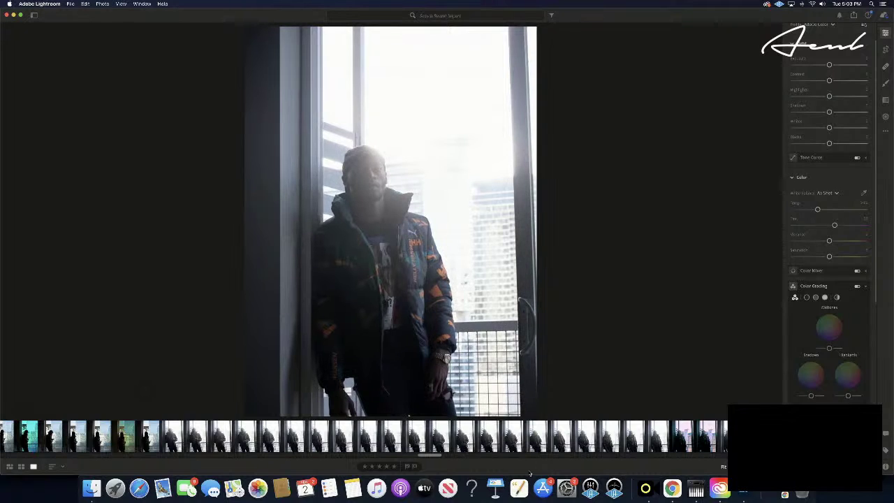
key("Right")
key("Right")
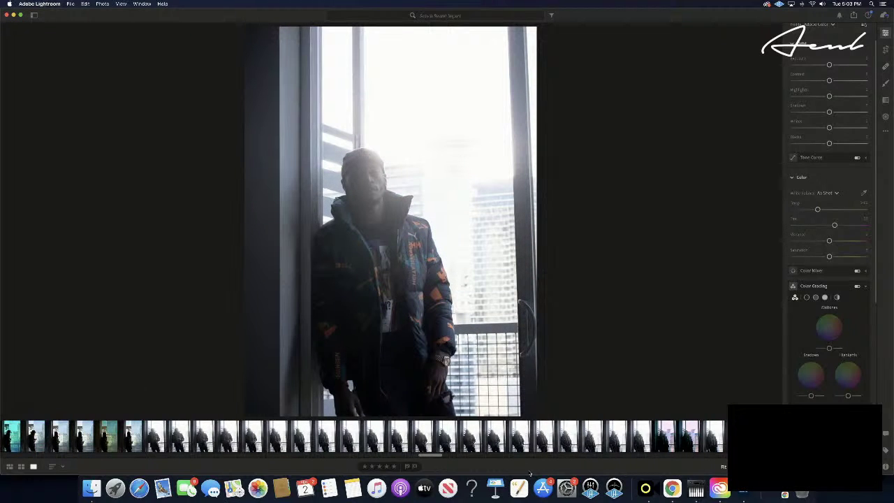
key("Right")
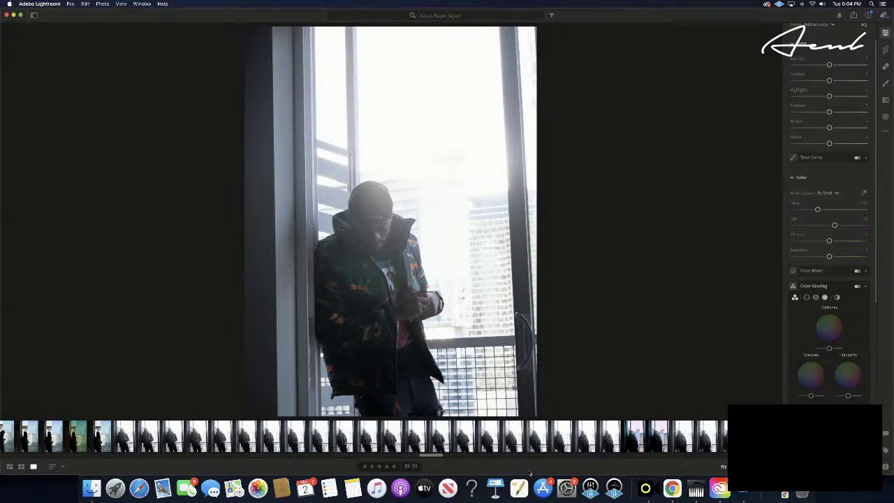
key("super+shift+v")
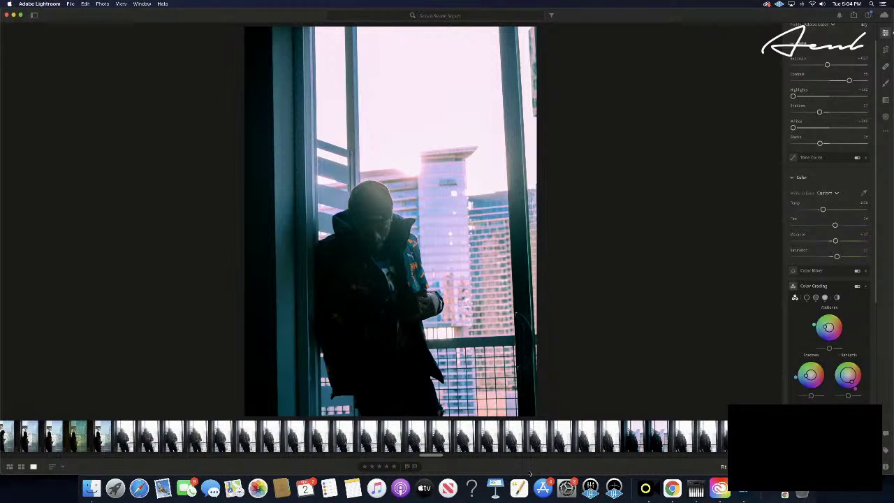
- Paste the copied edits onto the next photo and rate it five stars
key("Right")
key("Right")
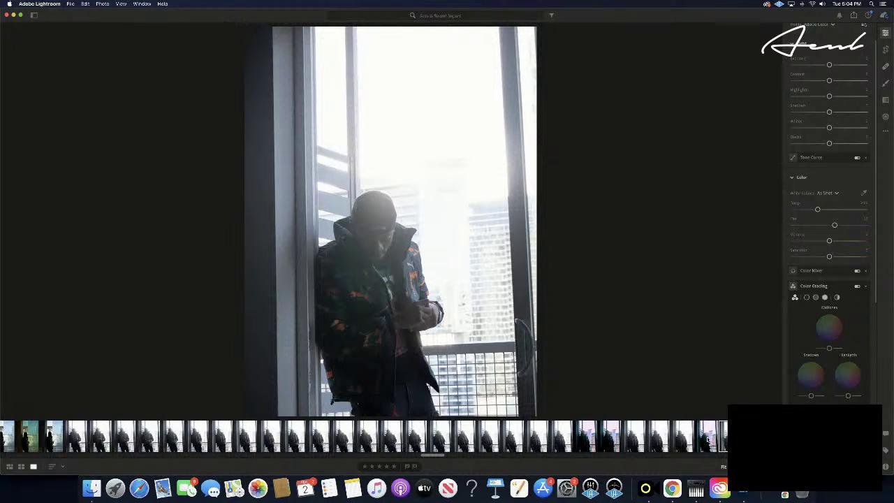
key("super+shift+v")
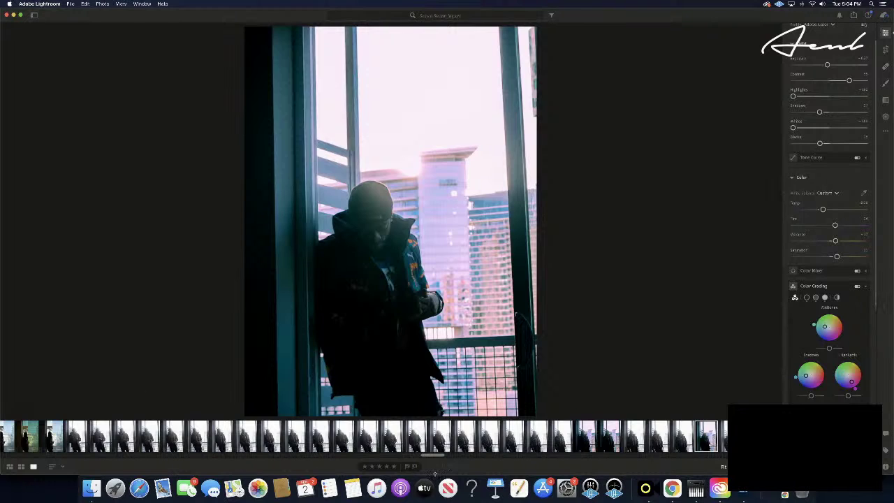
left_click(394, 466)
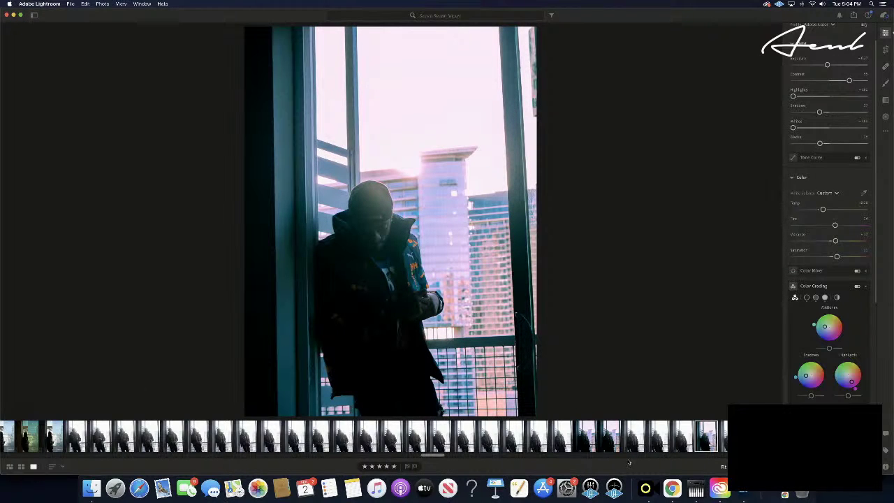
- Step through the filmstrip to the vertical shot of the man leaning by the window
key("Right")
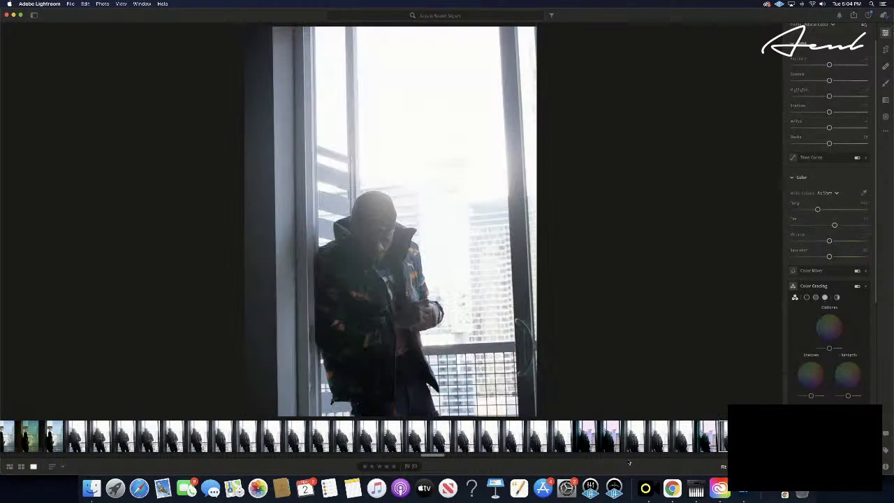
key("Right")
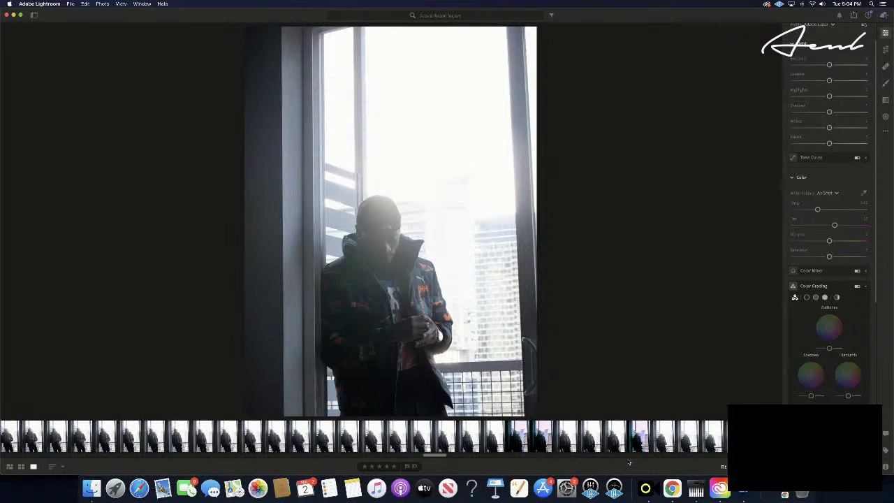
key("Right")
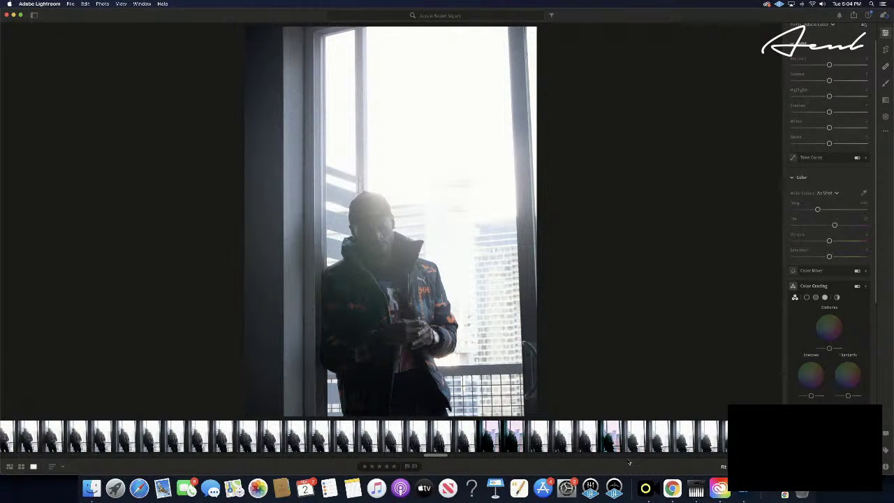
key("Right")
key("Right")
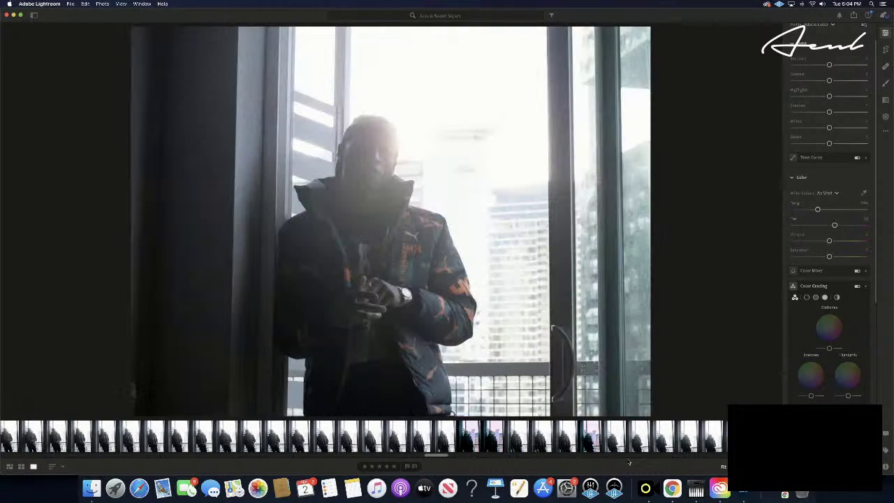
key("Right")
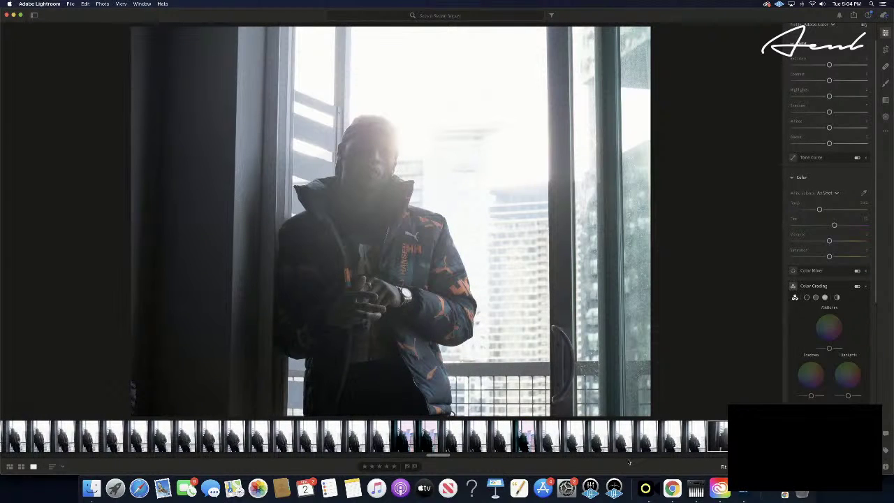
key("Right")
key("Right")
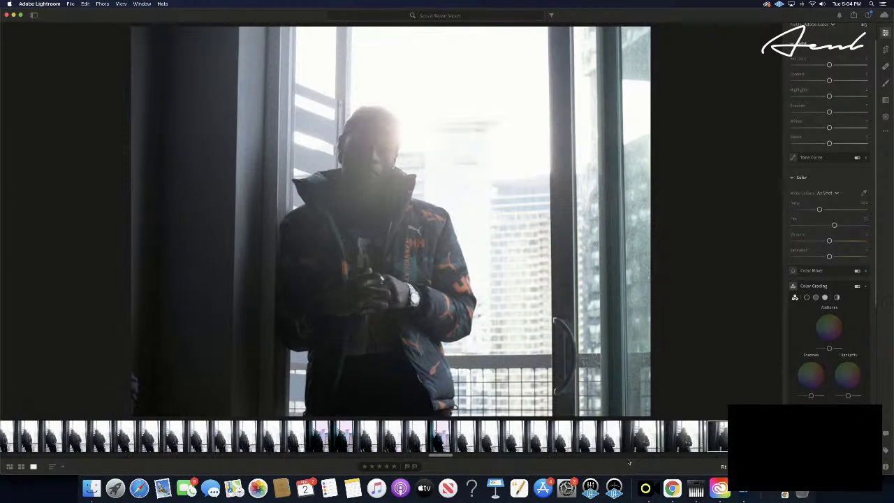
key("Right")
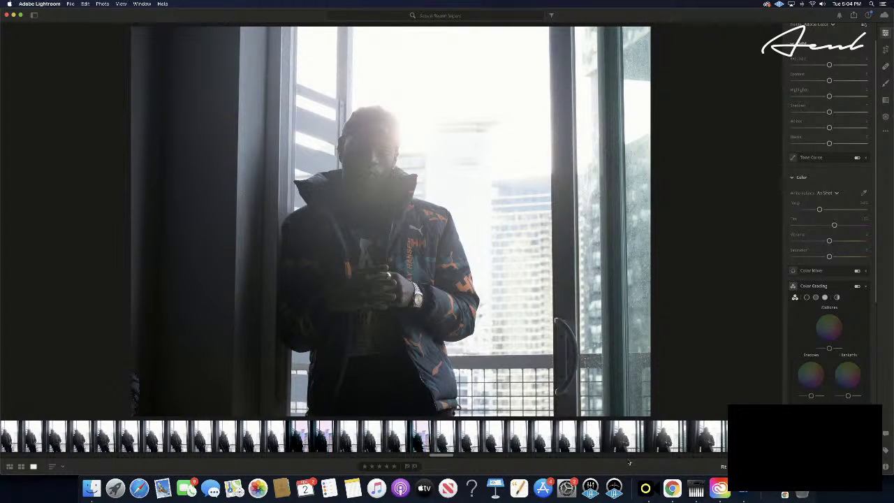
key("Right")
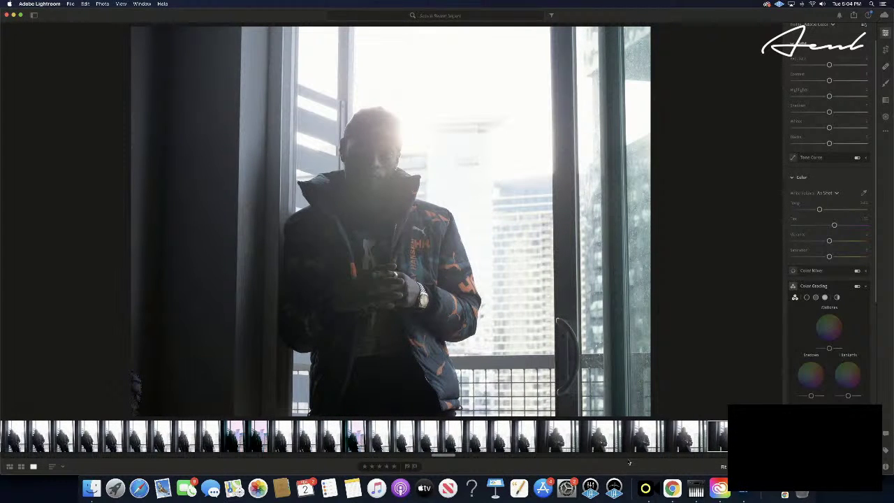
key("Right")
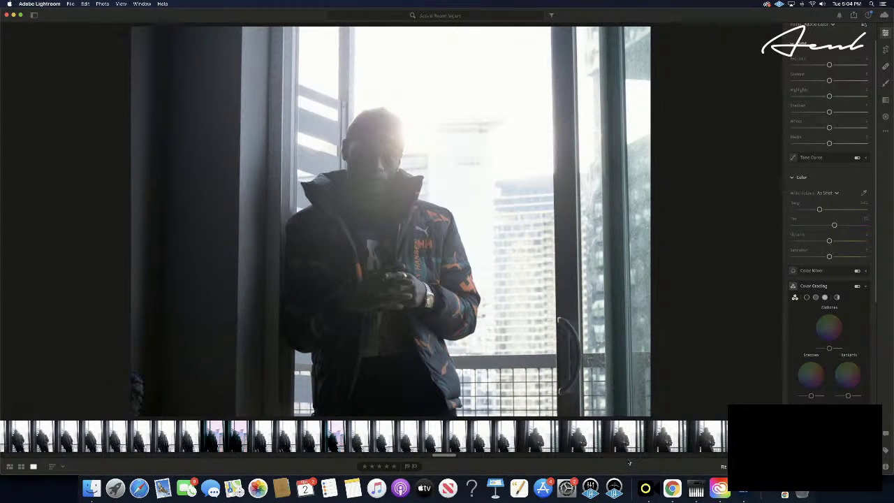
key("Right")
key("Right")
key("Right")
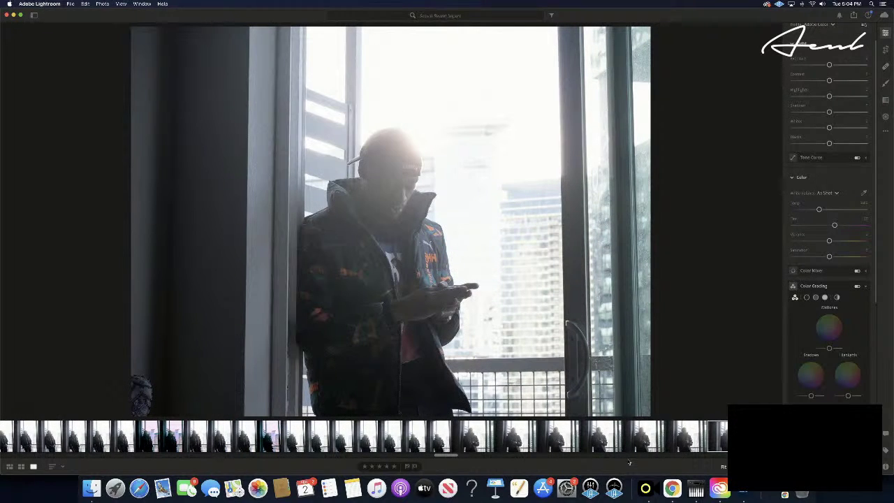
key("Right")
key("Right")
key("Right")
key("Right")
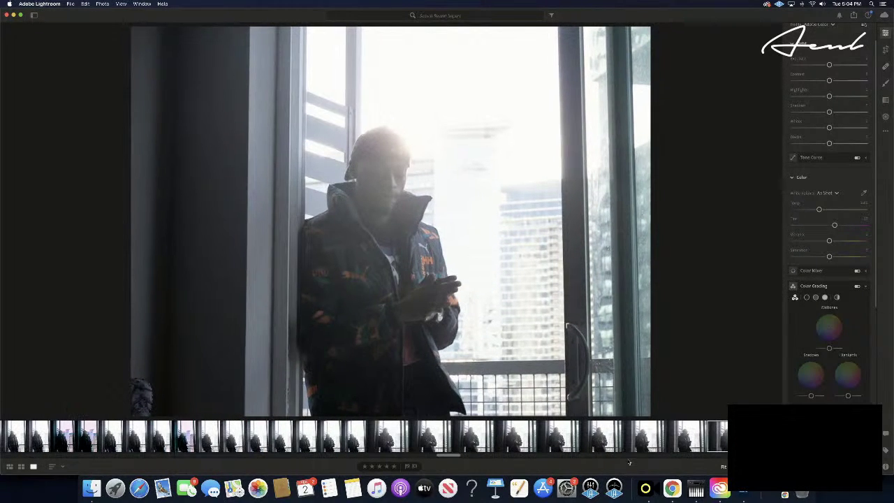
key("Right")
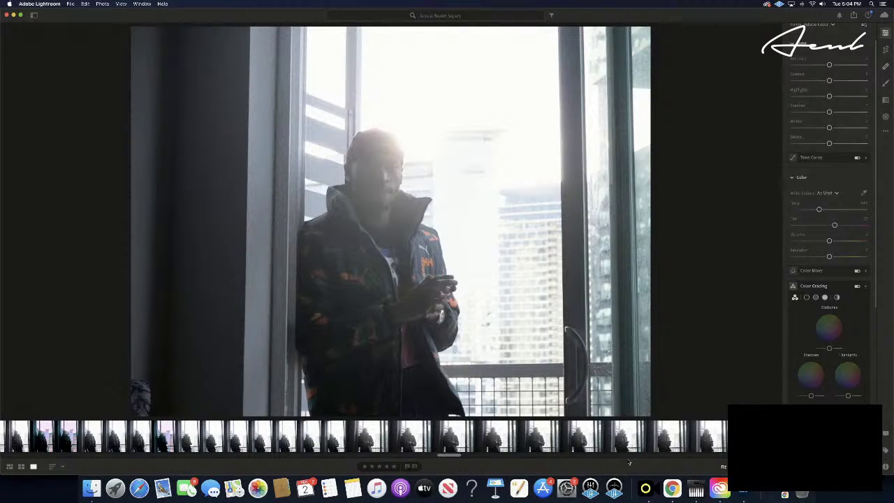
key("Right")
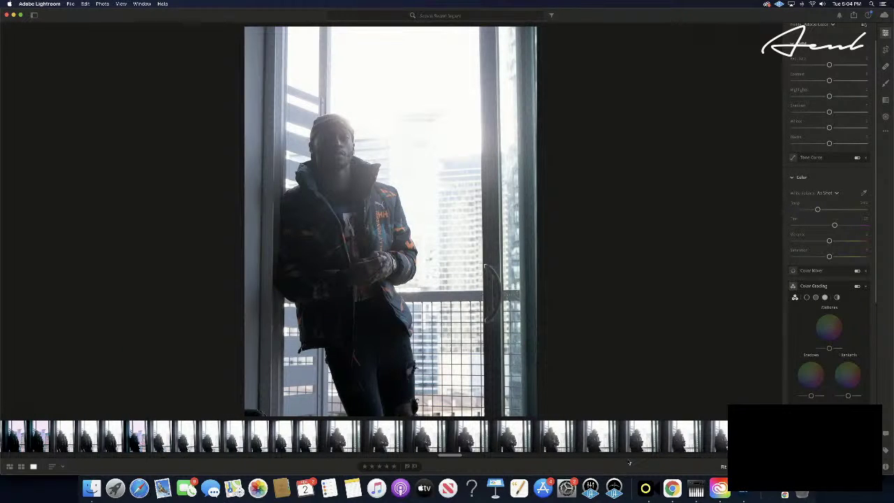
- Paste the copied edit settings onto this shot and rate it five stars
key("super+shift+v")
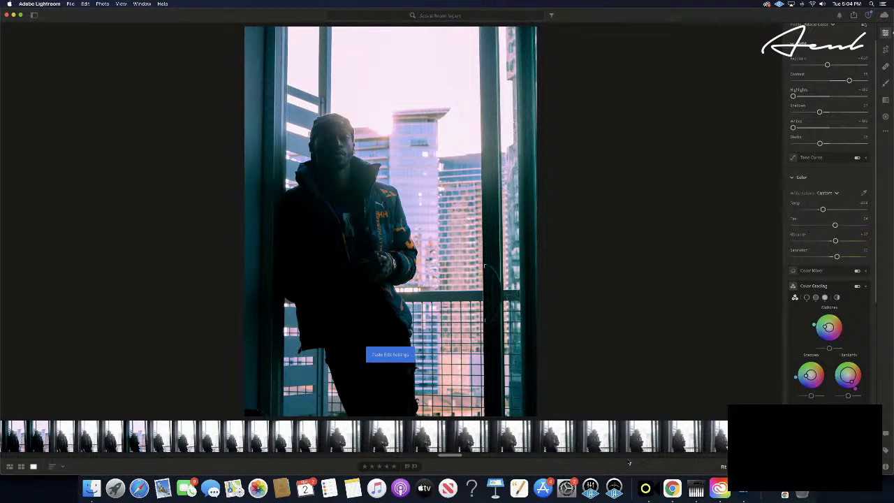
left_click(386, 466)
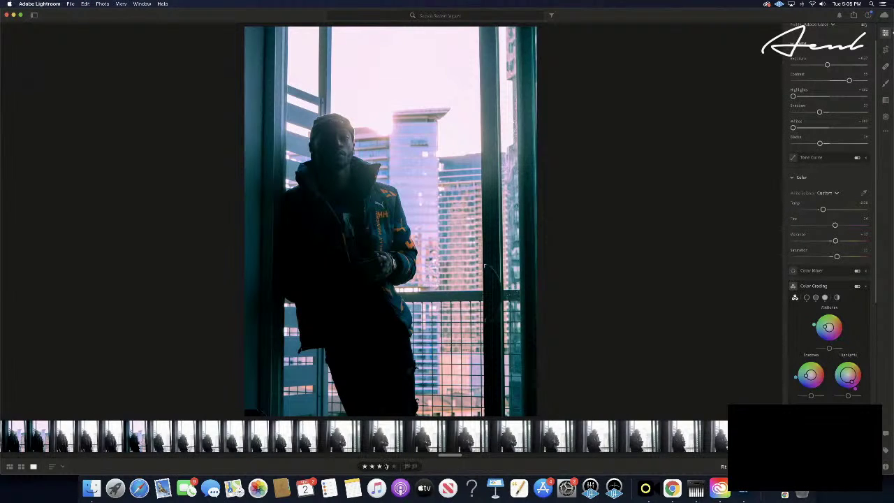
left_click(393, 465)
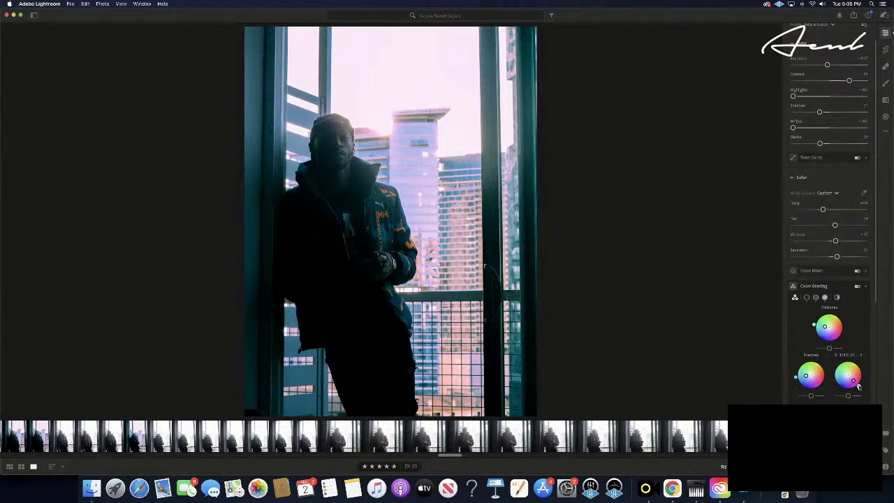
- Shift the Color Grading highlights toward a warm yellow-orange, turning the sky creamy
left_click_drag(858, 386, 864, 373)
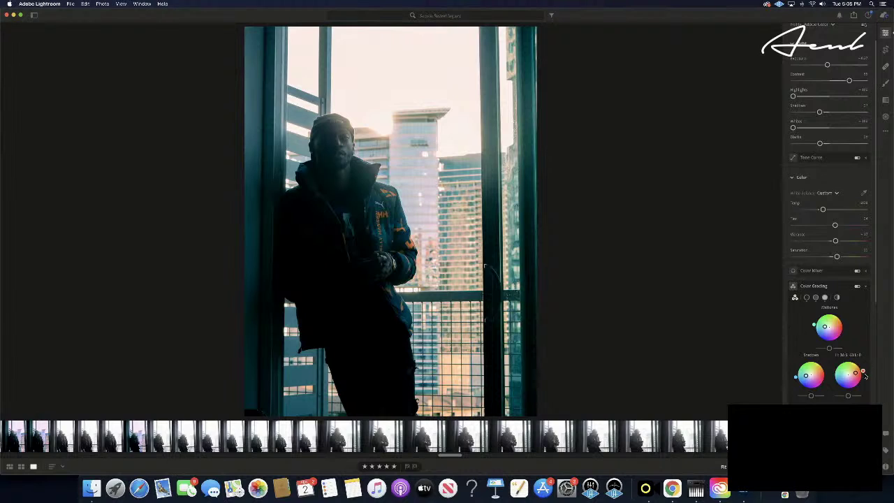
left_click_drag(864, 377, 759, 297)
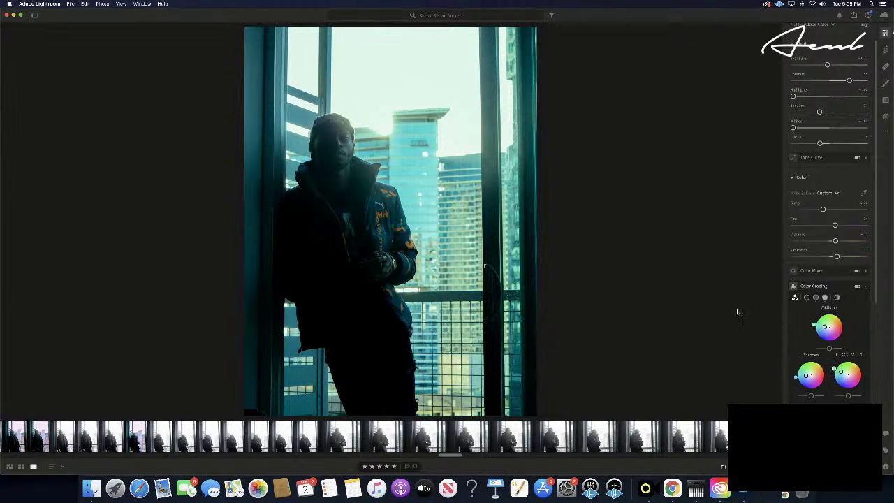
left_click_drag(738, 312, 764, 280)
left_click_drag(839, 358, 850, 328)
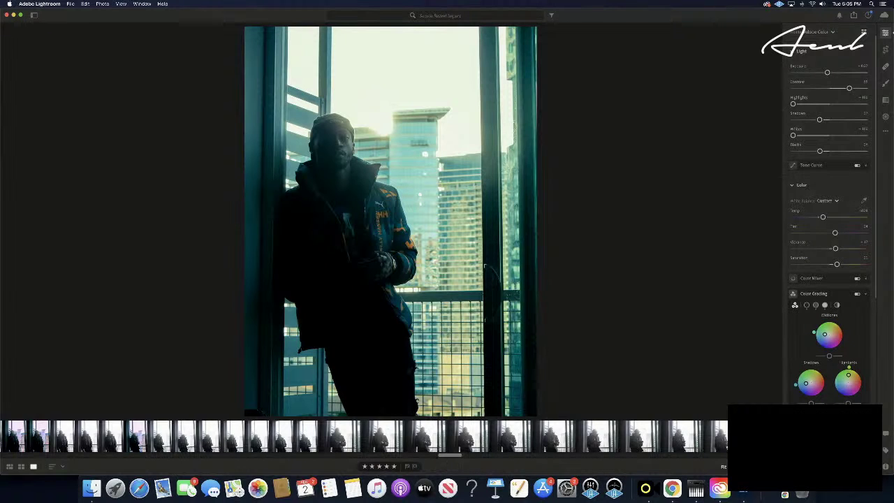
- Compare with the unedited original, then advance to the side-profile shot of the man by the window
key("backslash")
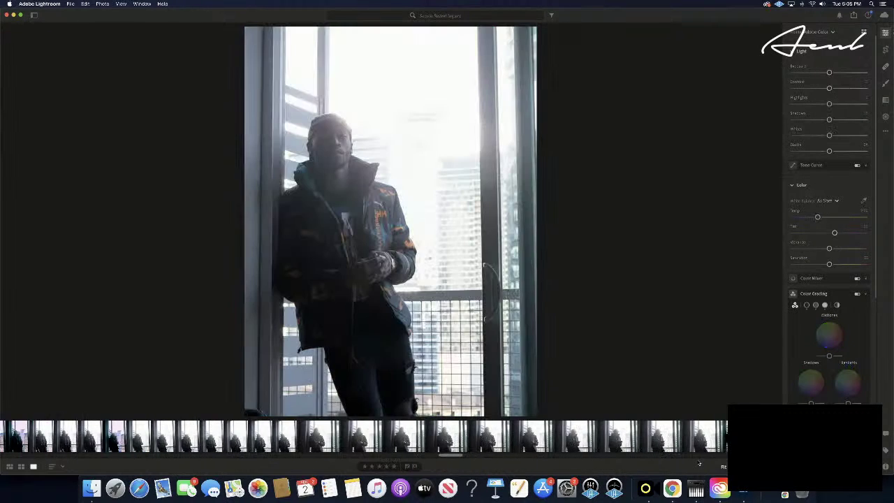
key("Right")
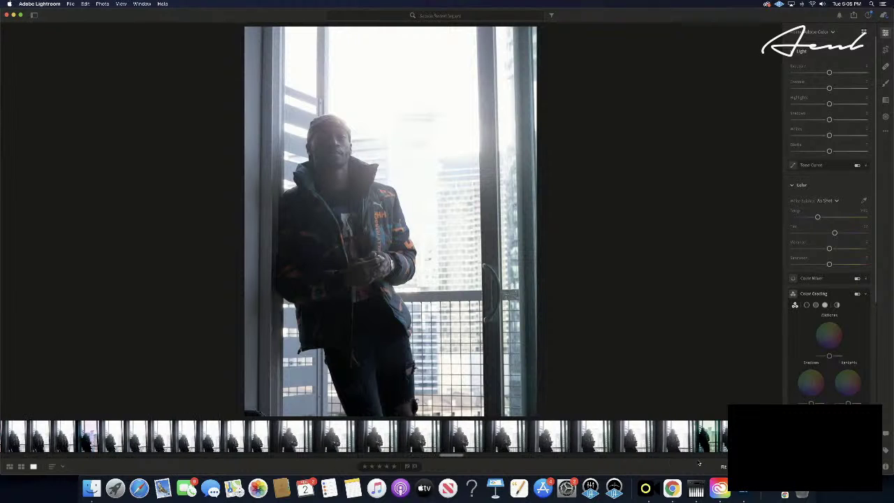
key("Right")
key("Right")
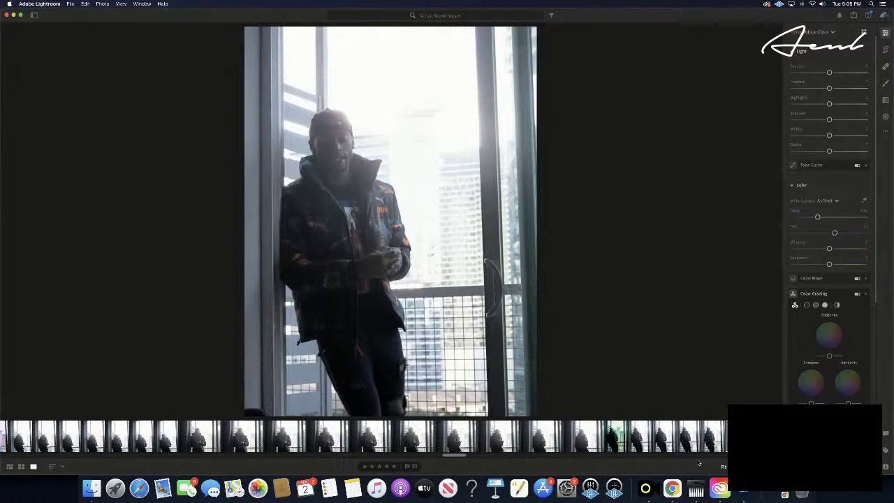
key("Right")
key("Right")
key("Right")
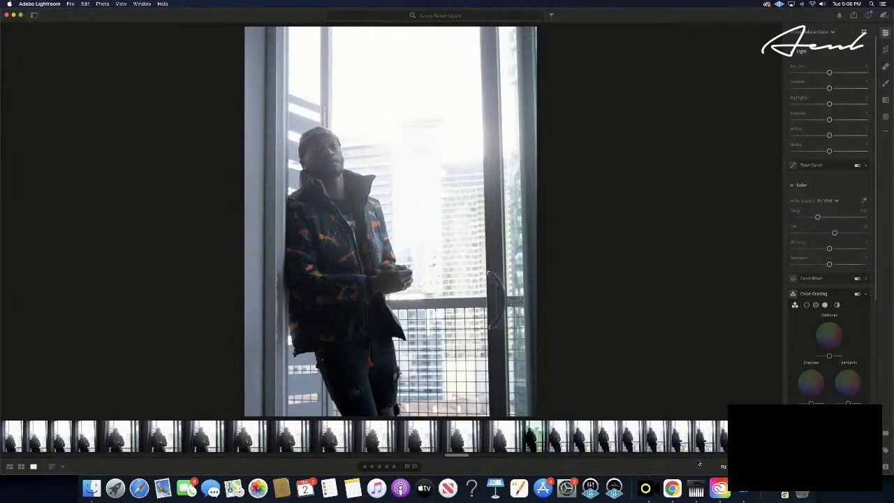
key("Right")
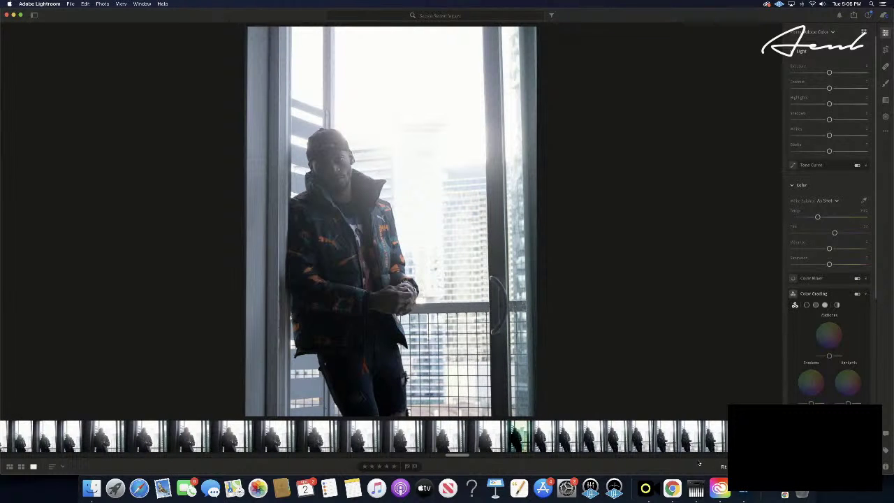
key("Right")
key("Right")
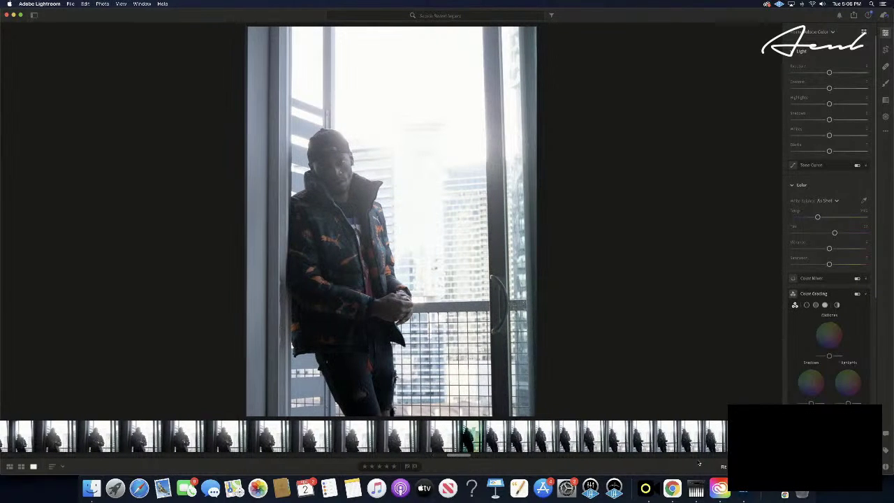
key("Right")
key("Right")
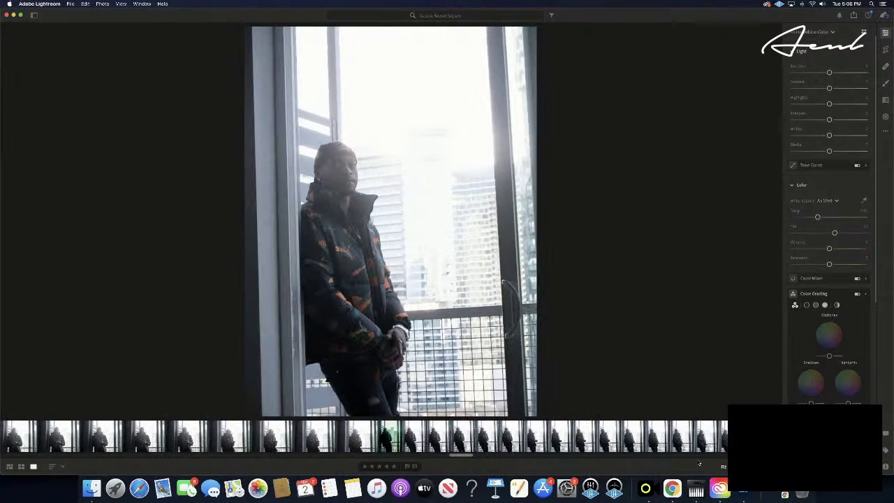
key("Right")
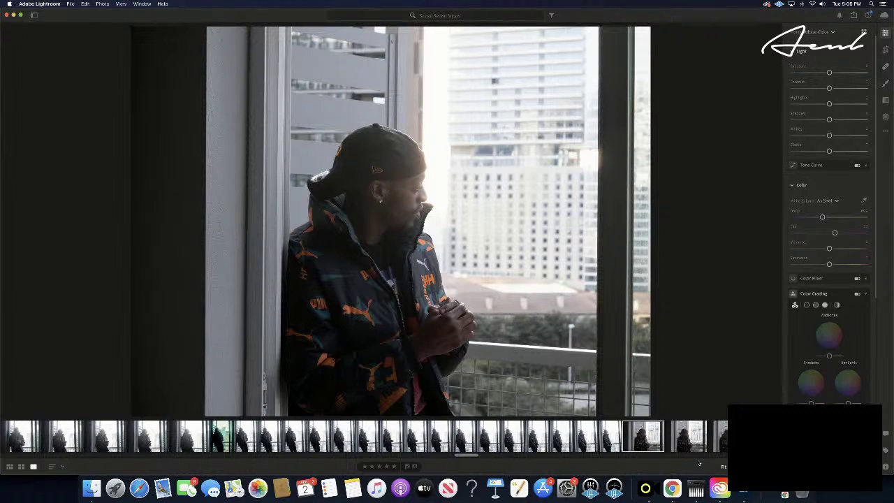
- Advance eight frames and paste the teal-and-pink grade onto the shot of the man facing the camera
key("Right")
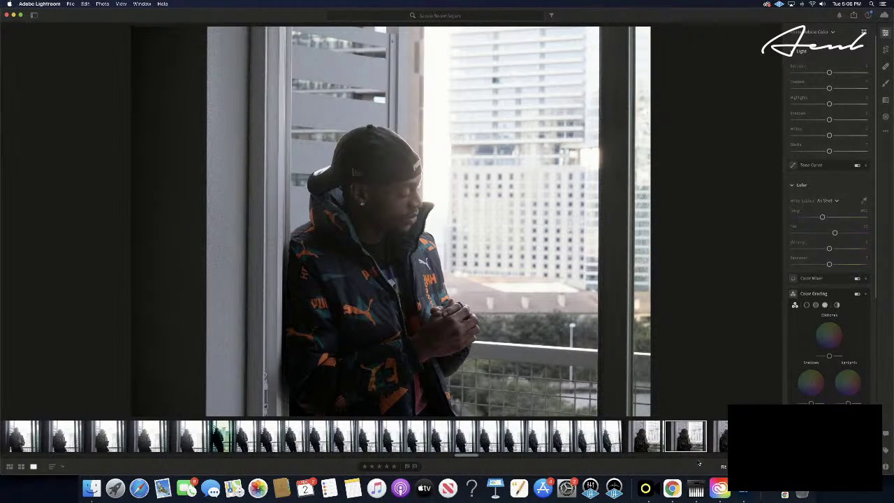
key("Right")
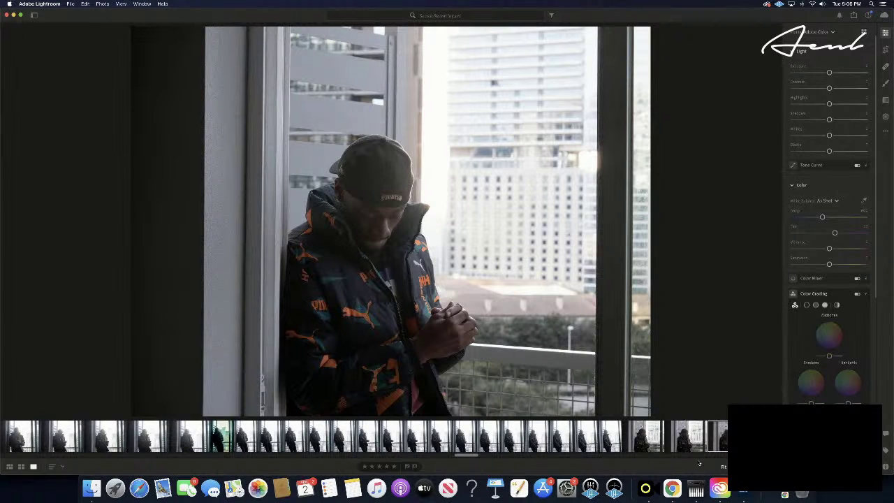
key("Right")
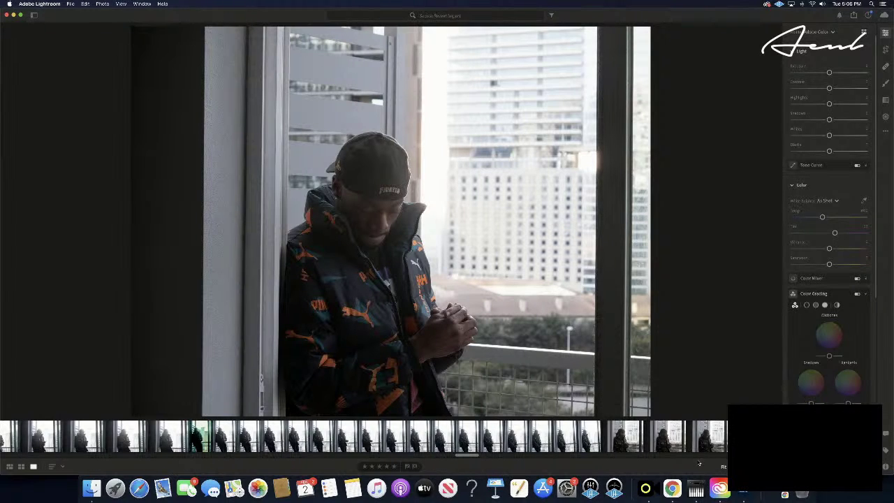
key("Right")
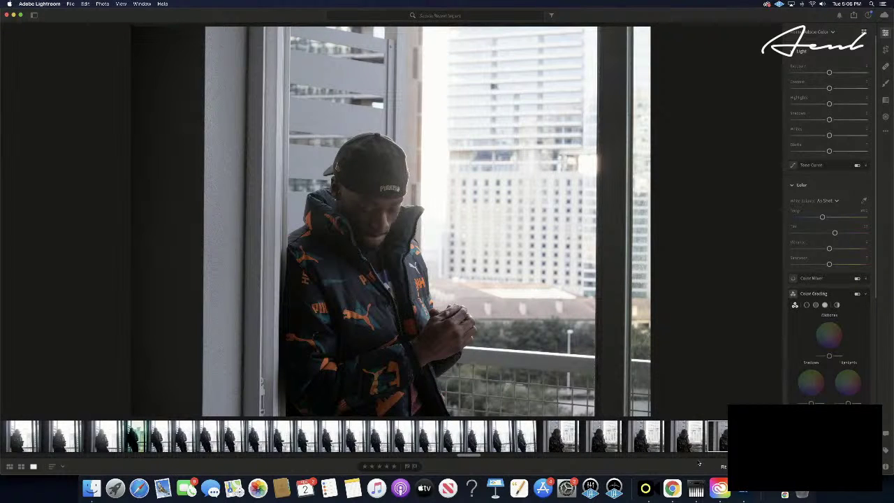
key("Right")
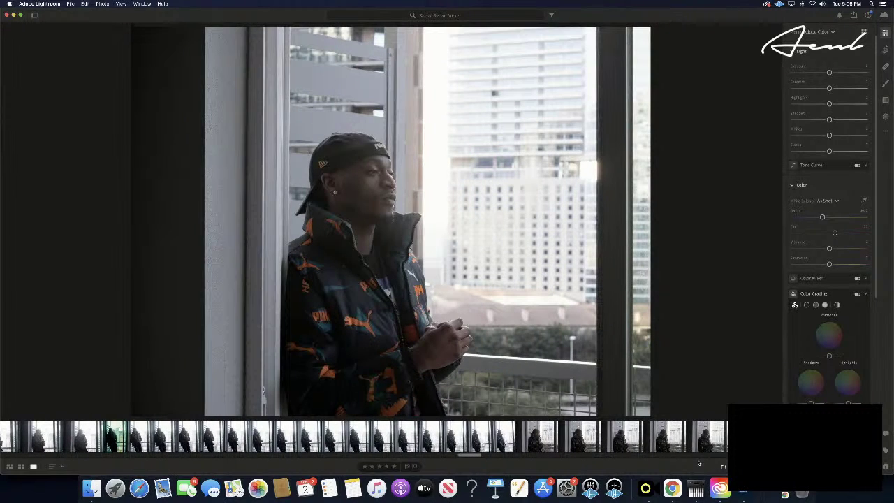
key("Right")
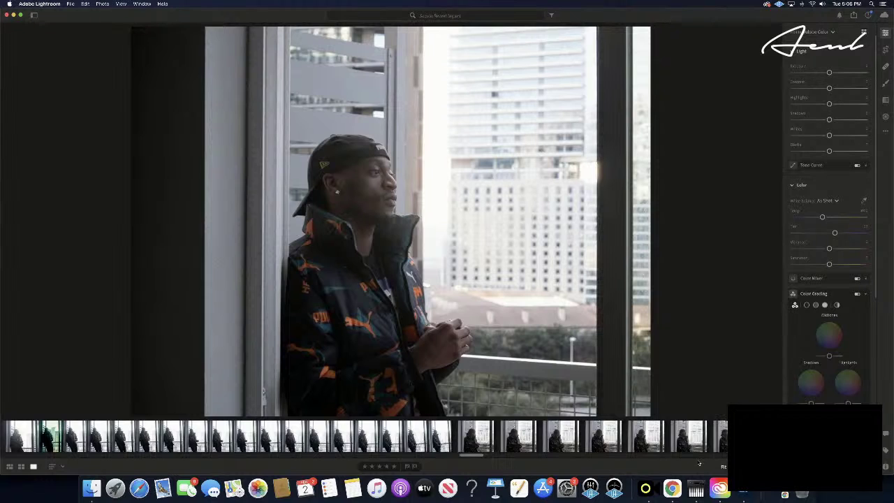
key("Right")
key("Right")
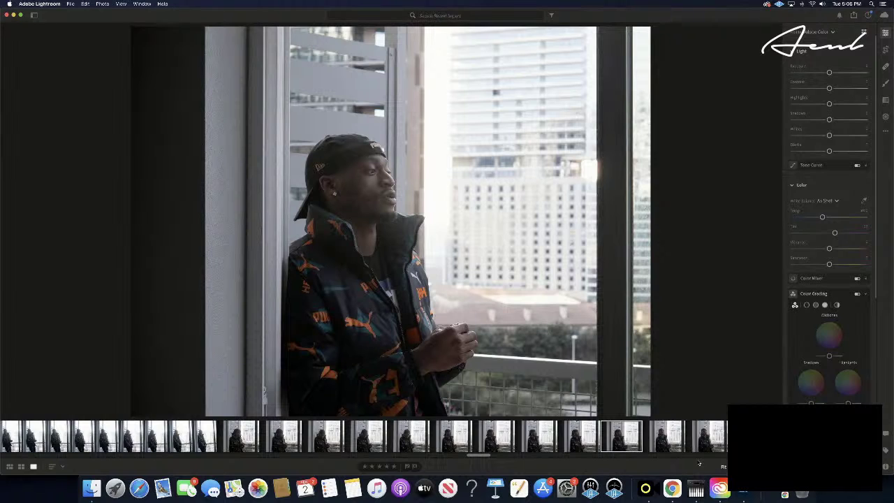
key("Right")
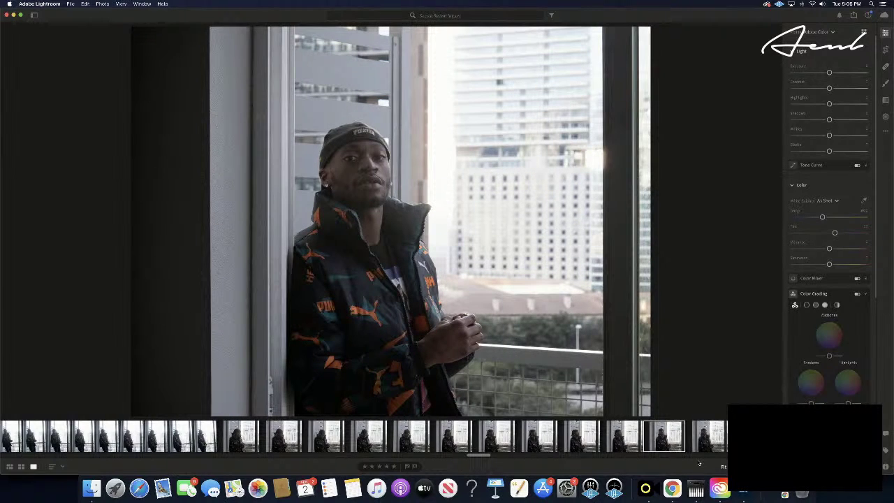
key("super+v")
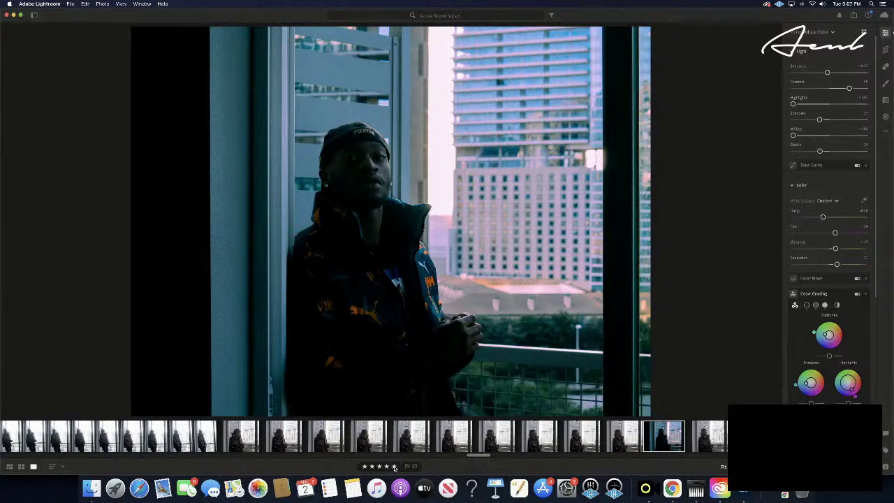
- Rate the graded shot five stars and paste the edits onto a later burst frame
left_click(395, 467)
key("Right")
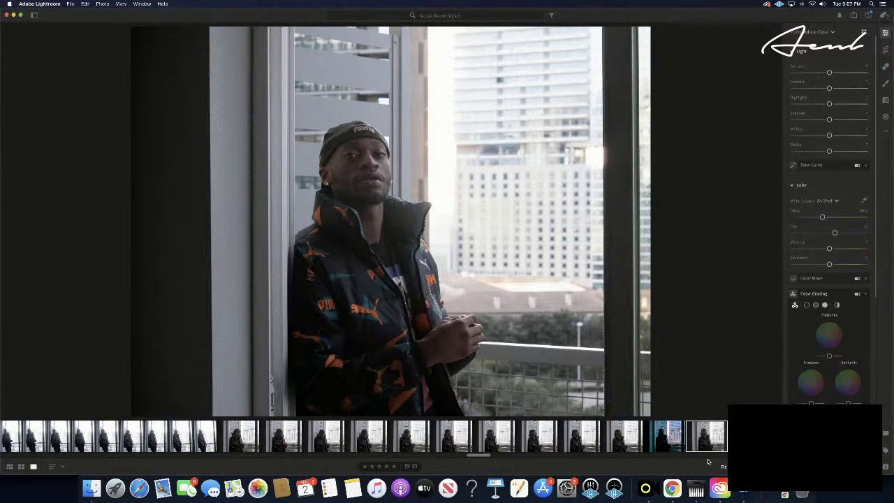
key("Right")
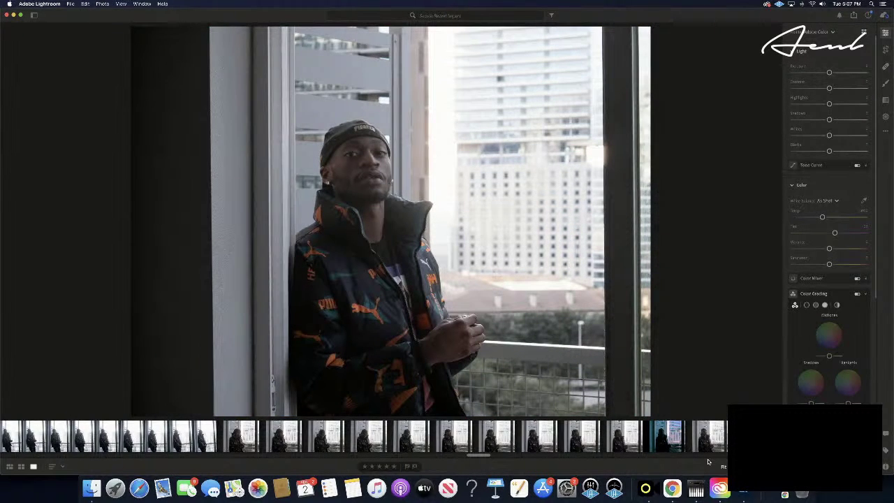
key("Right")
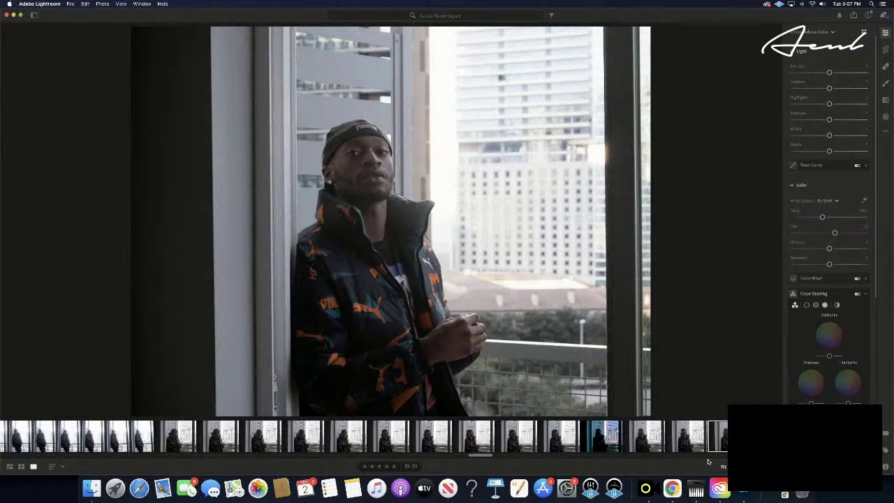
key("Right")
key("Right")
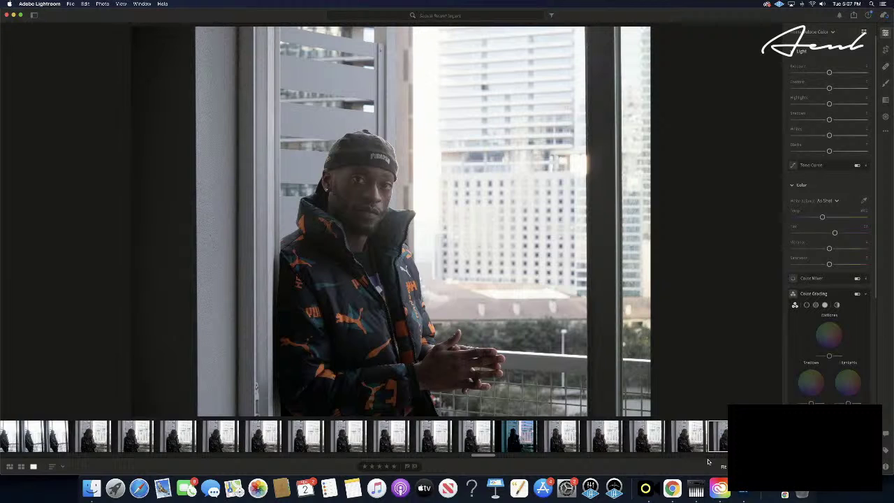
key("super+v")
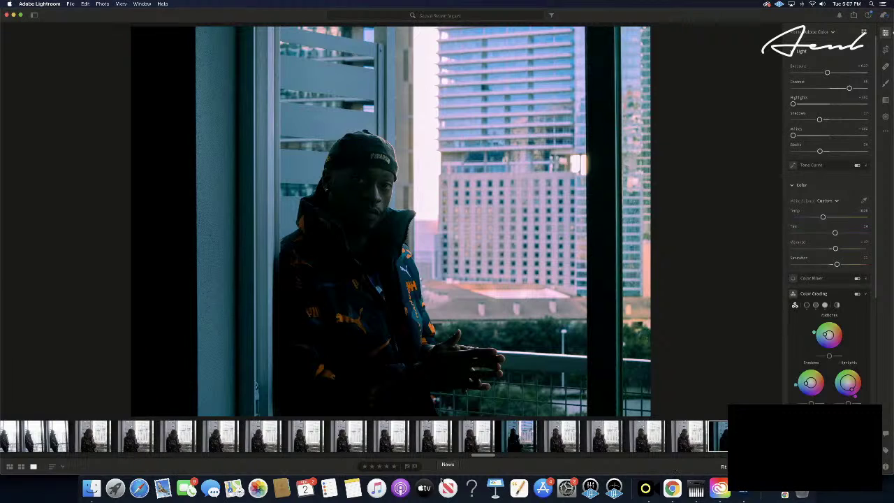
- Paste the grade onto another hands-clasped frame and move to the next unedited shot
left_click(395, 466)
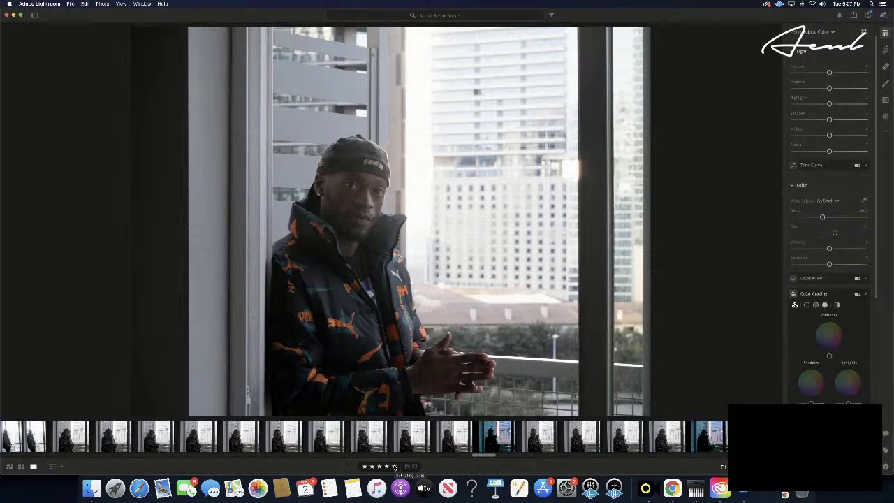
key("super+v")
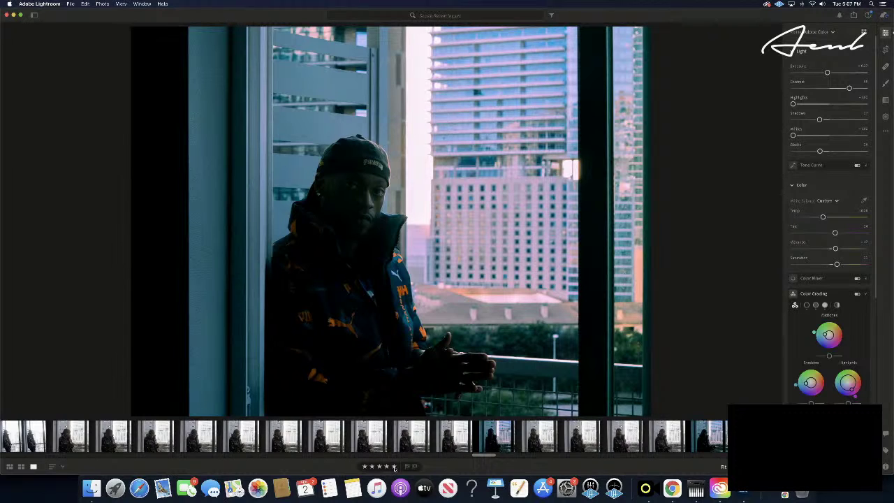
key("Right")
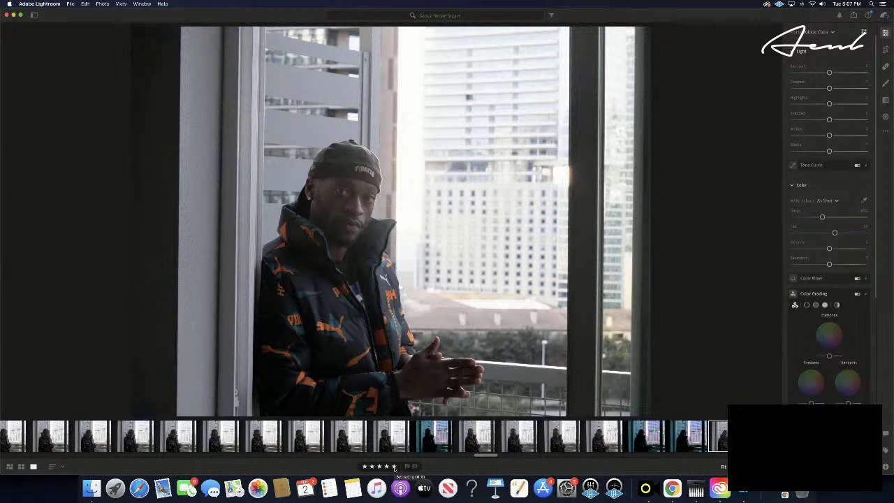
- Skip eleven frames ahead and paste the copied grade onto the chosen window shot
key("Right")
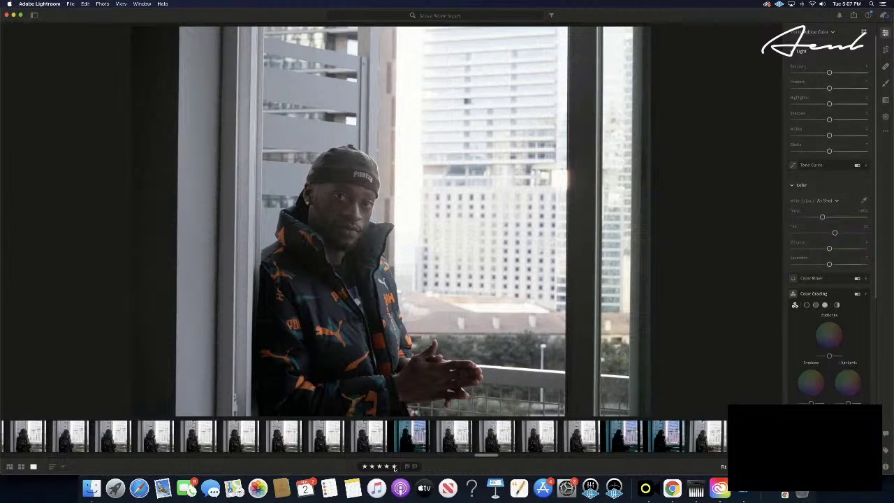
key("Right")
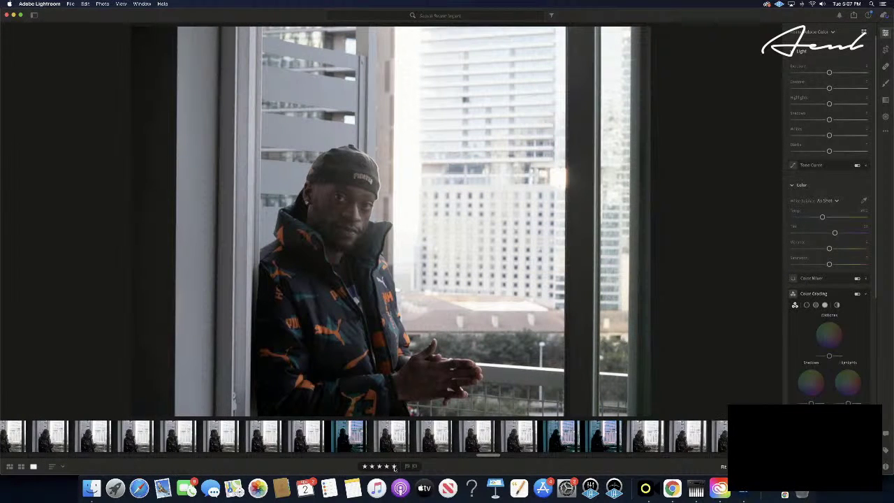
key("Right")
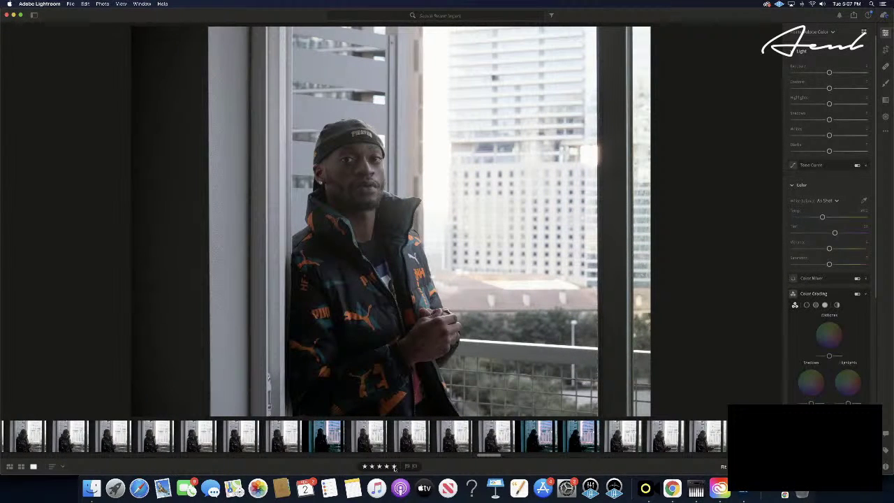
key("Right")
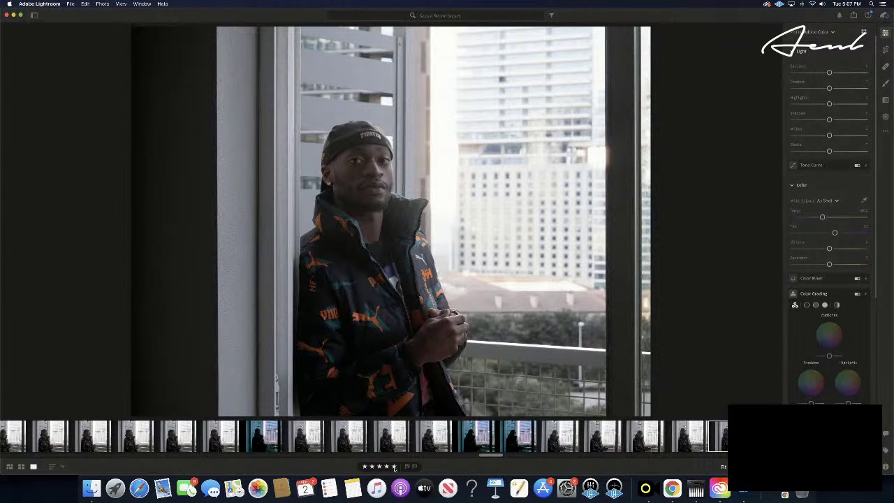
key("Right")
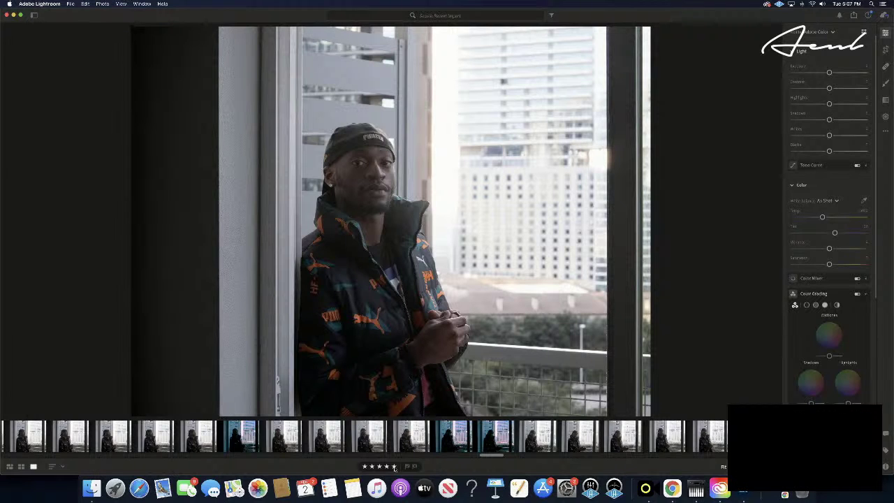
key("Right")
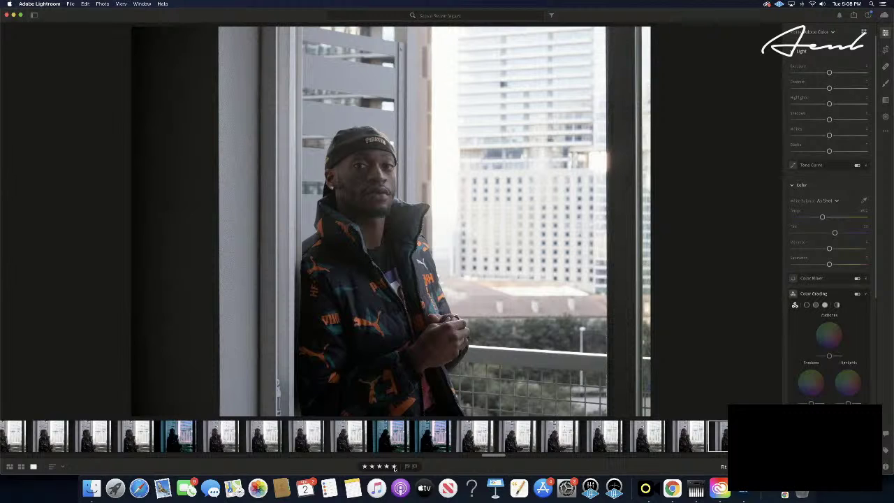
key("Right")
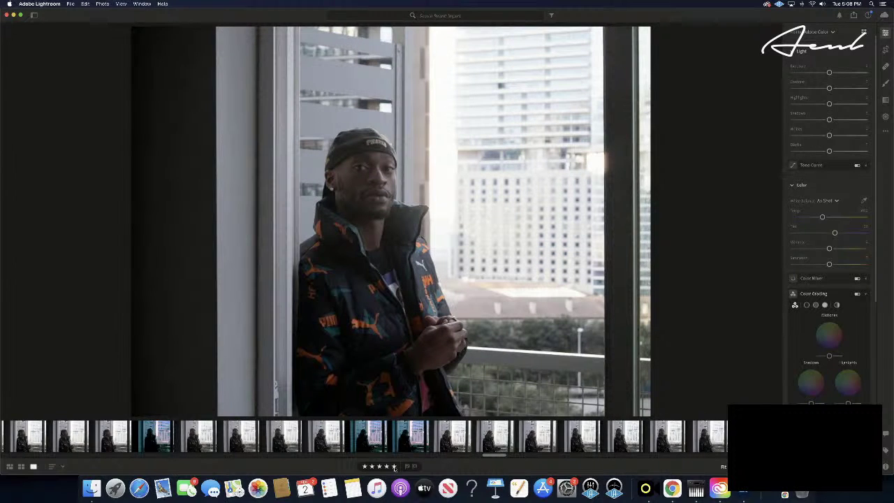
key("Right")
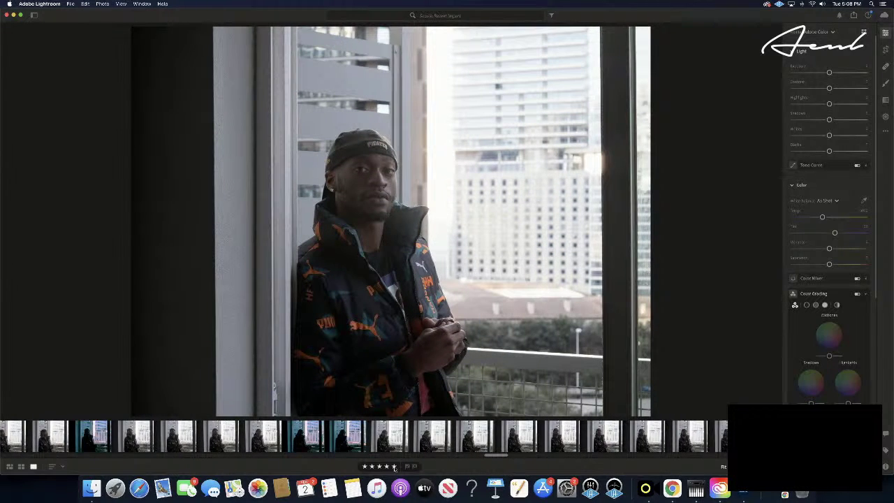
key("Right")
key("Right")
key("Right")
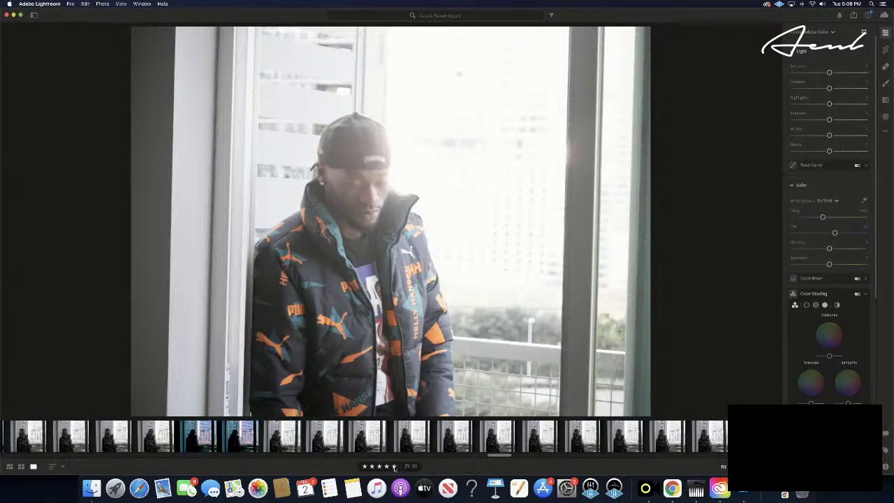
key("Right")
key("Right")
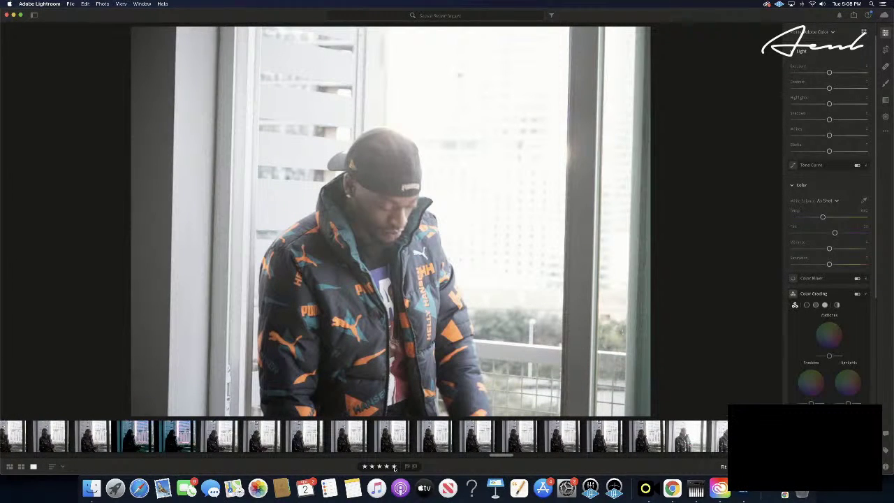
key("Right")
key("Right")
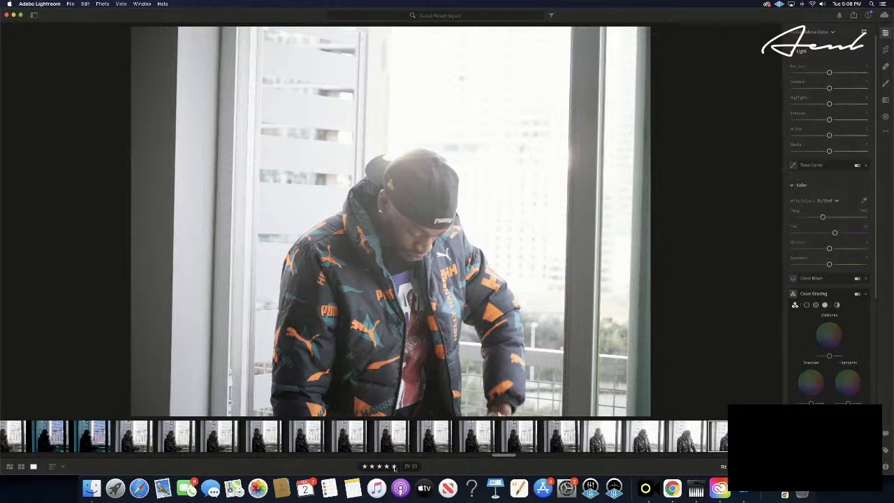
key("super+v")
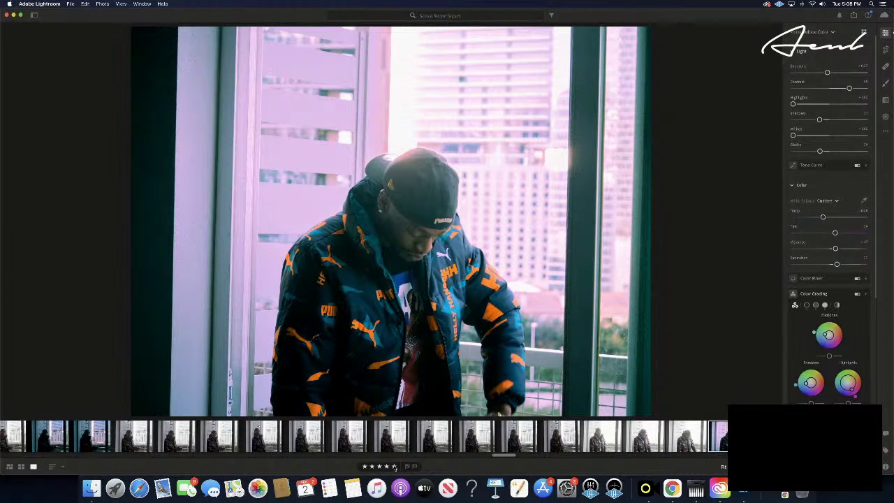
- Paste the edit settings onto two more shots a few frames apart
key("Right")
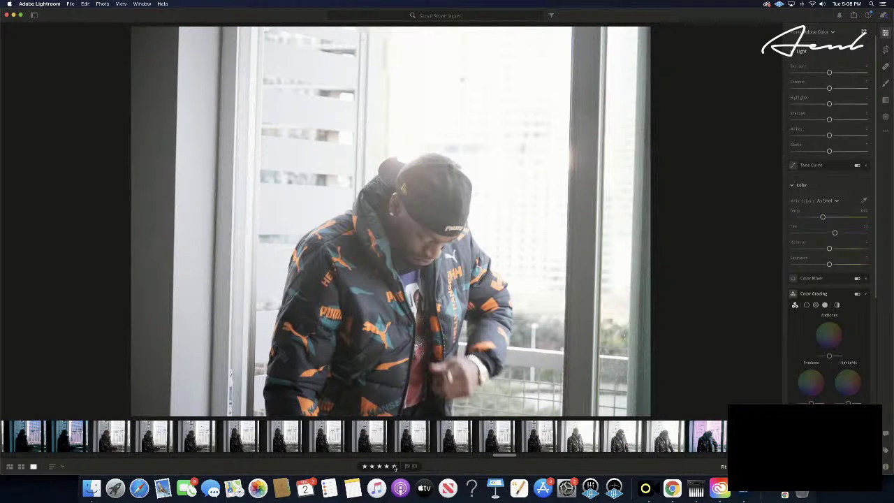
key("Right")
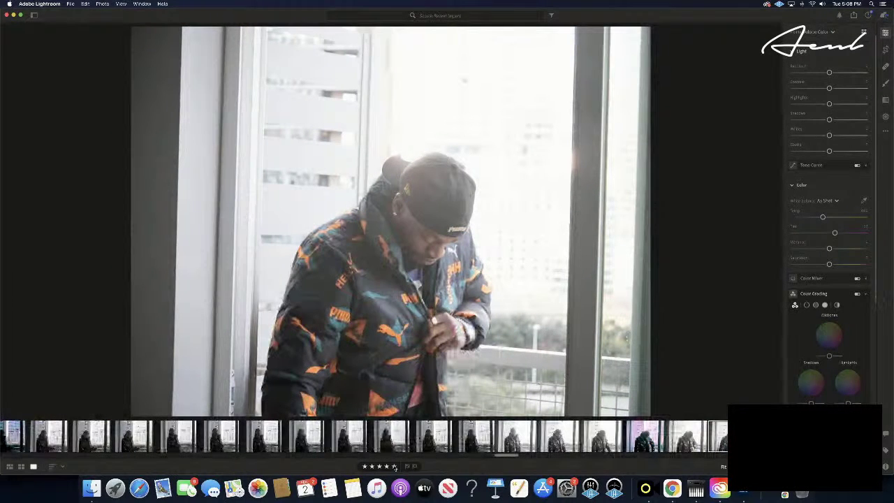
key("Right")
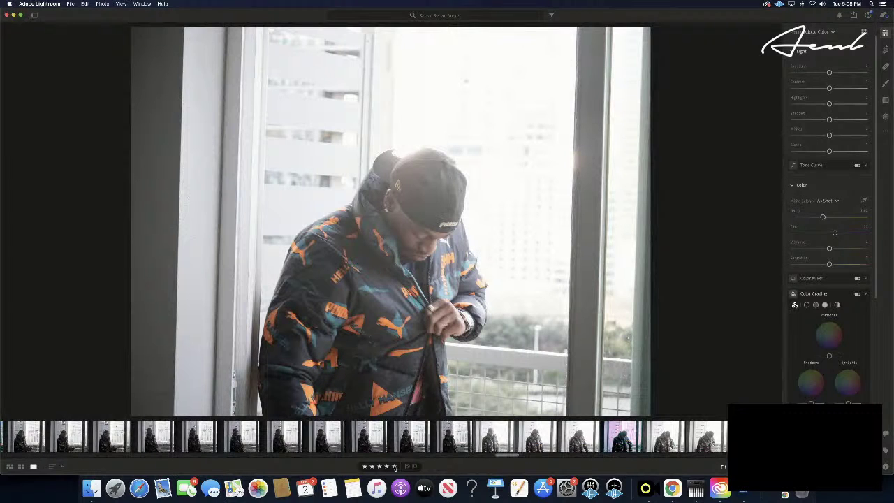
key("super+shift+v")
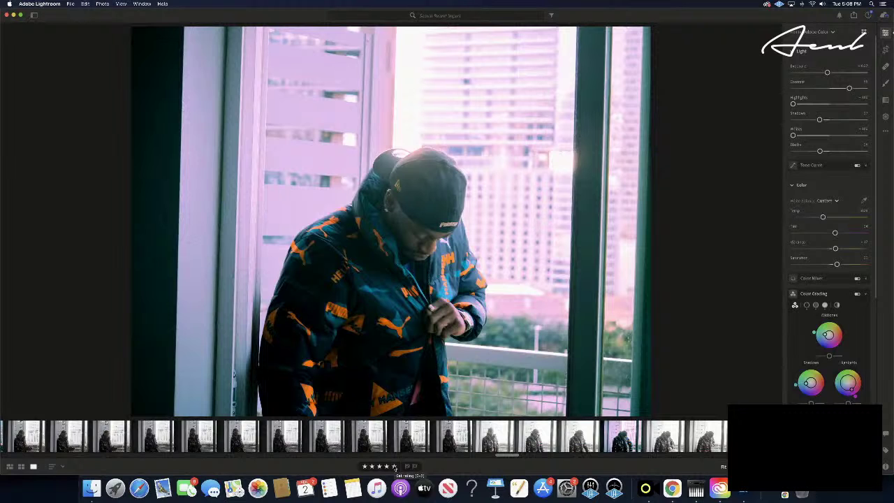
key("Right")
key("Right")
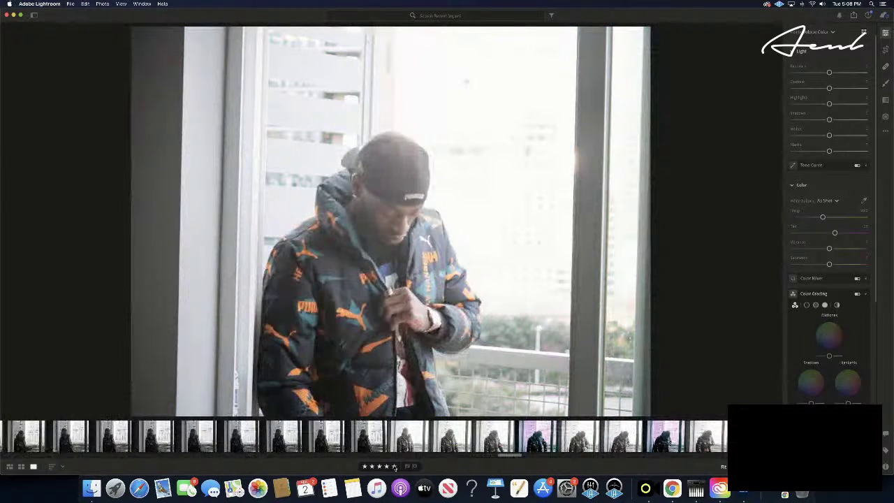
key("Right")
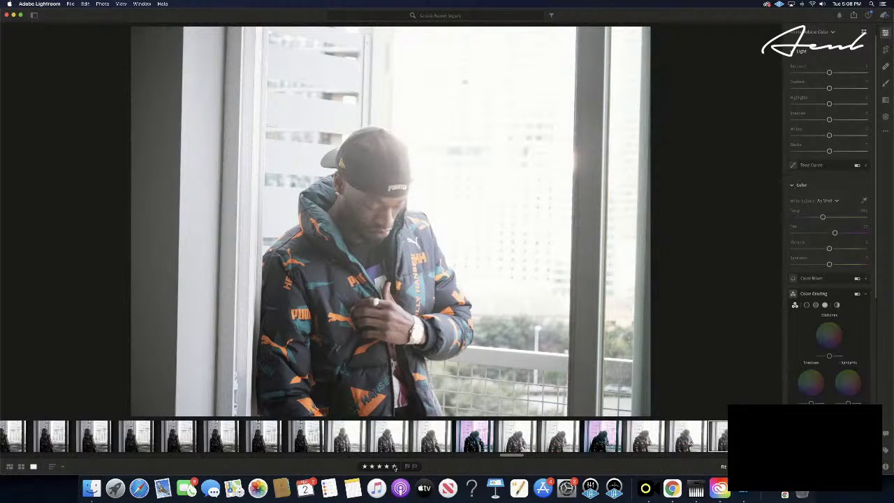
key("Right")
key("Right")
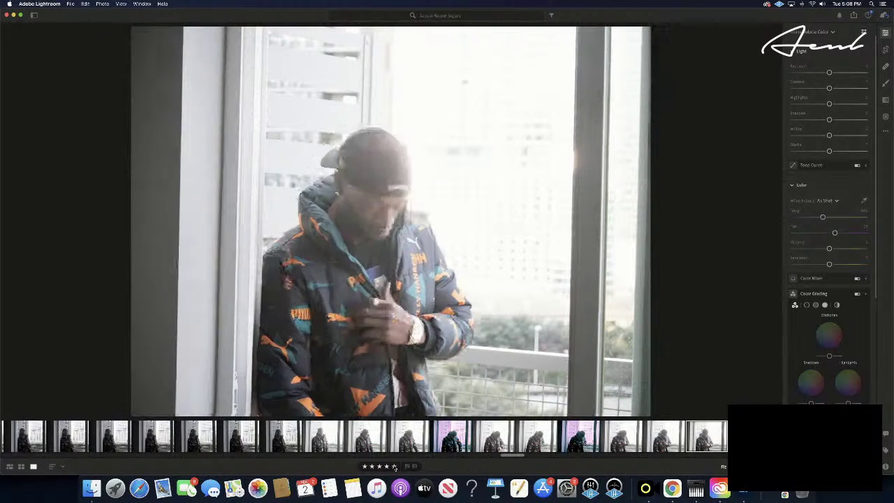
key("super+v")
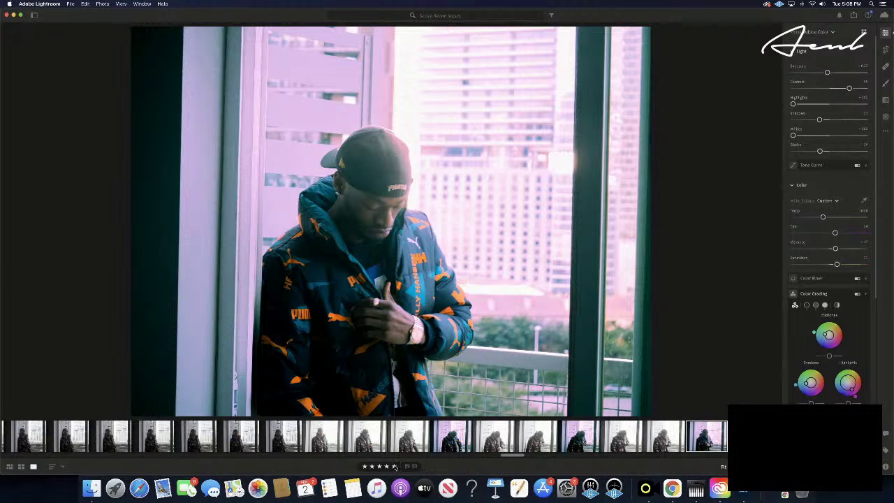
- Paste the grade onto one more shot, then advance to the frontal cap portrait
key("Left")
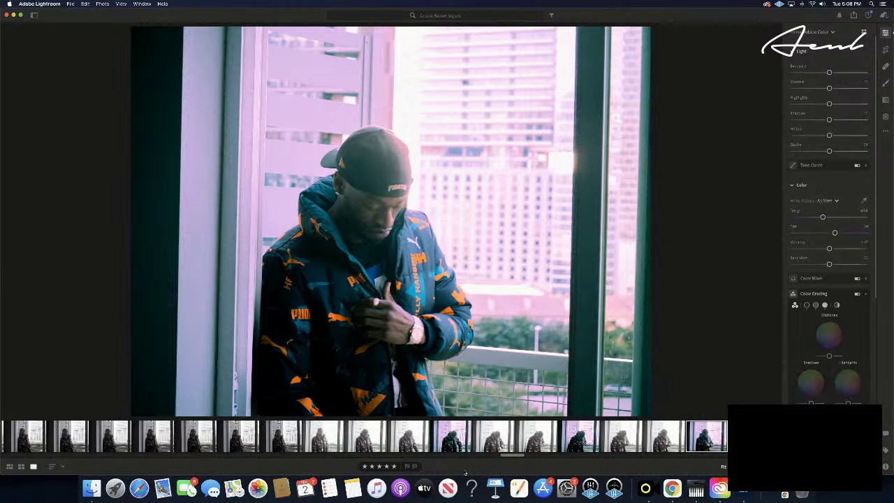
key("Right")
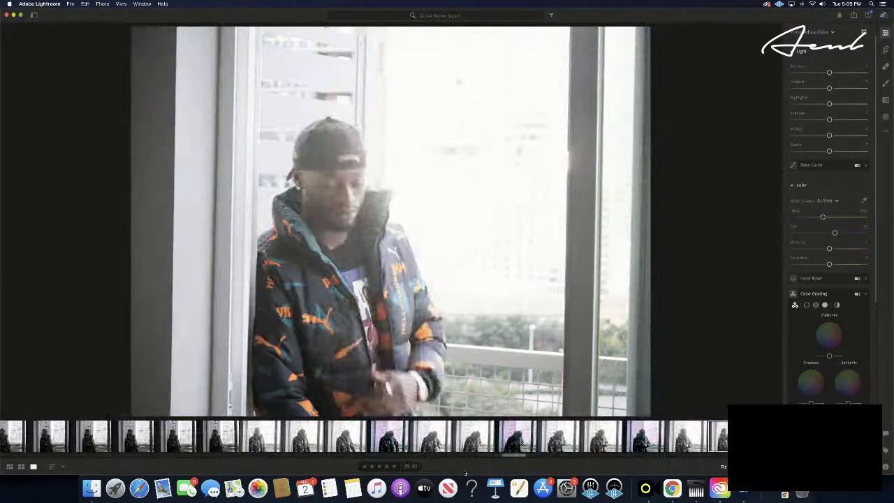
key("Right")
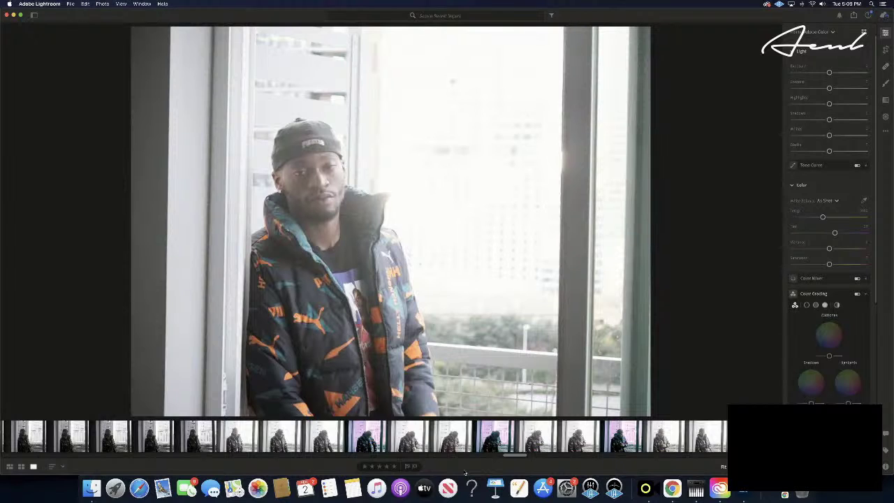
key("Right")
key("Right")
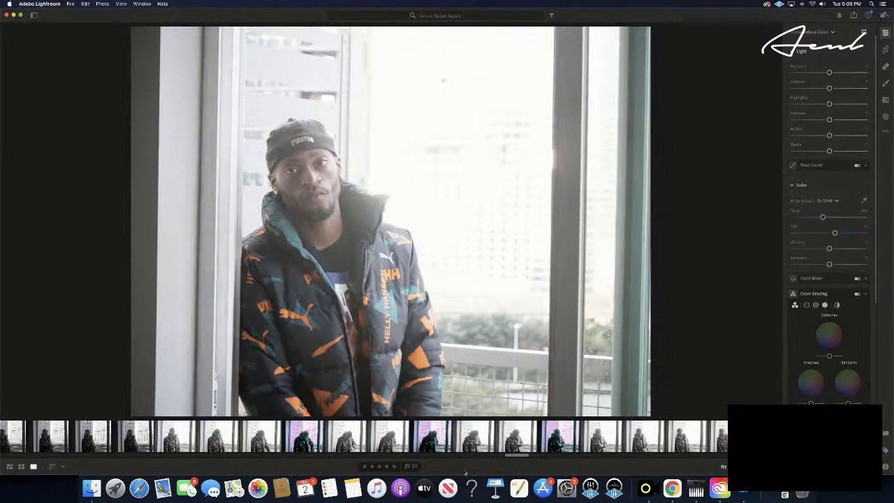
key("Right")
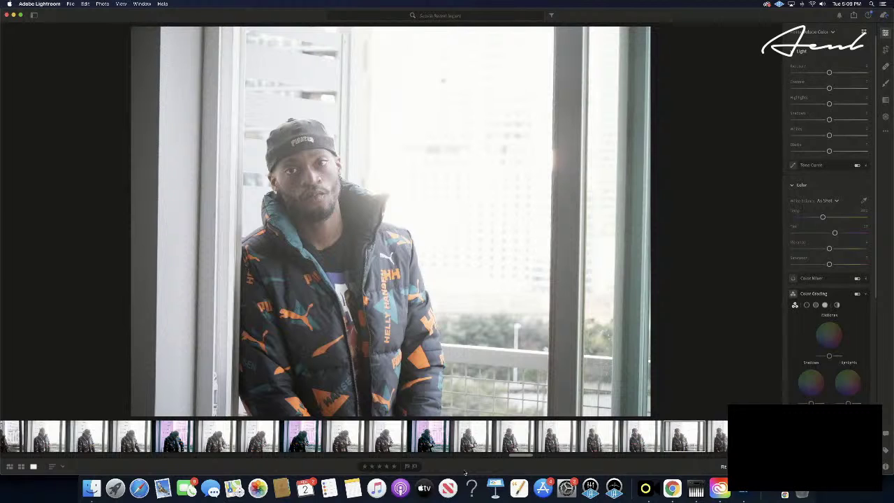
key("super+v")
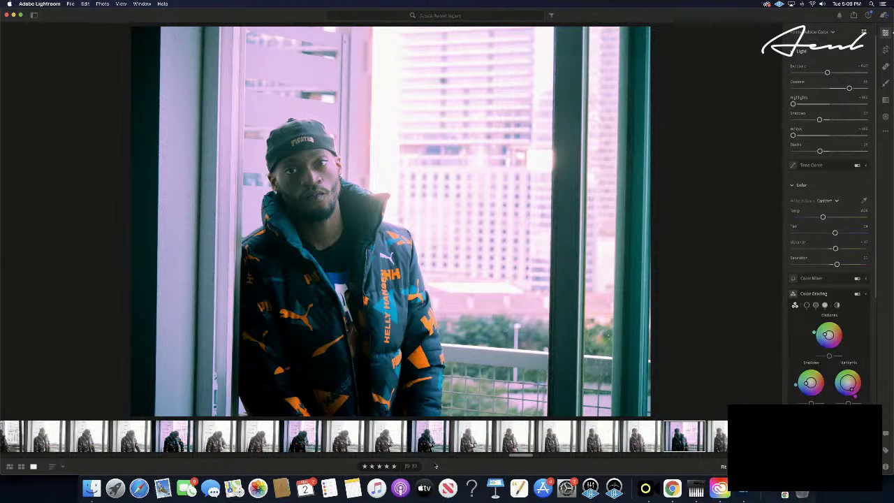
key("Right")
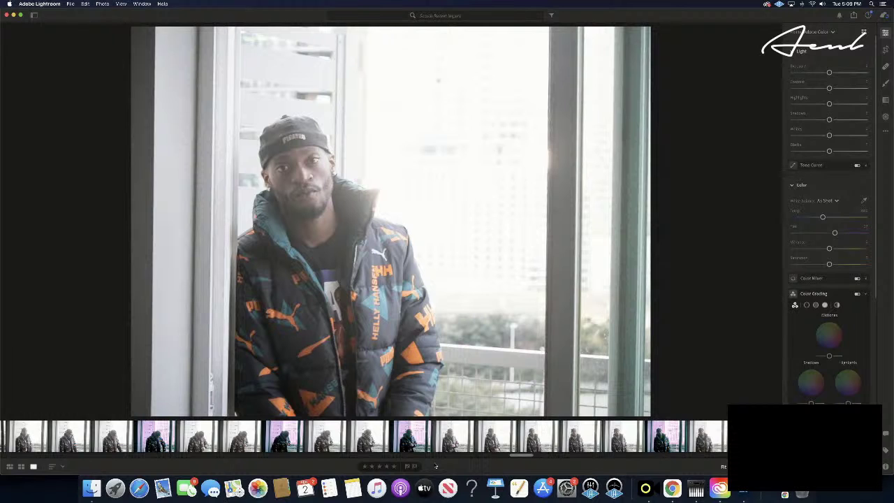
key("Right")
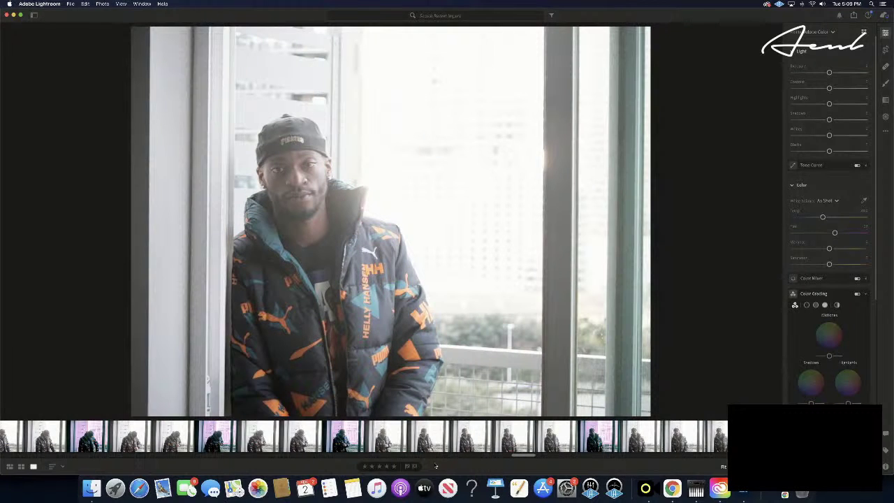
key("Right")
key("Right")
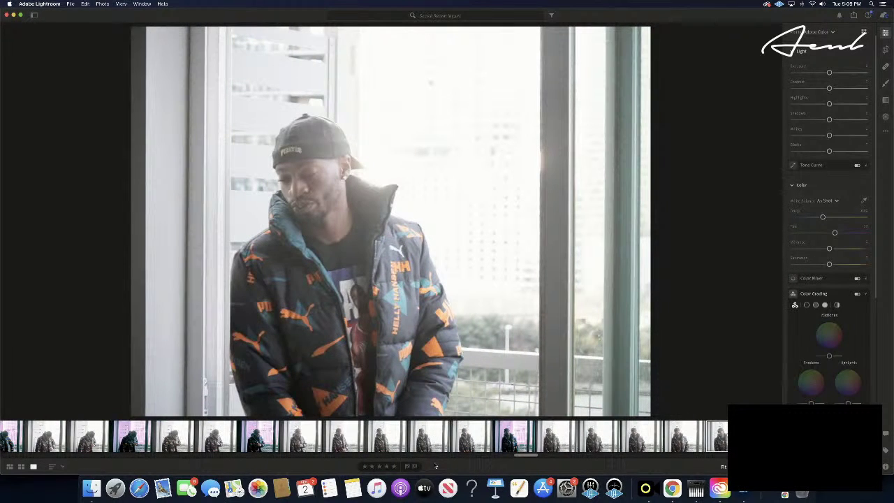
key("Right")
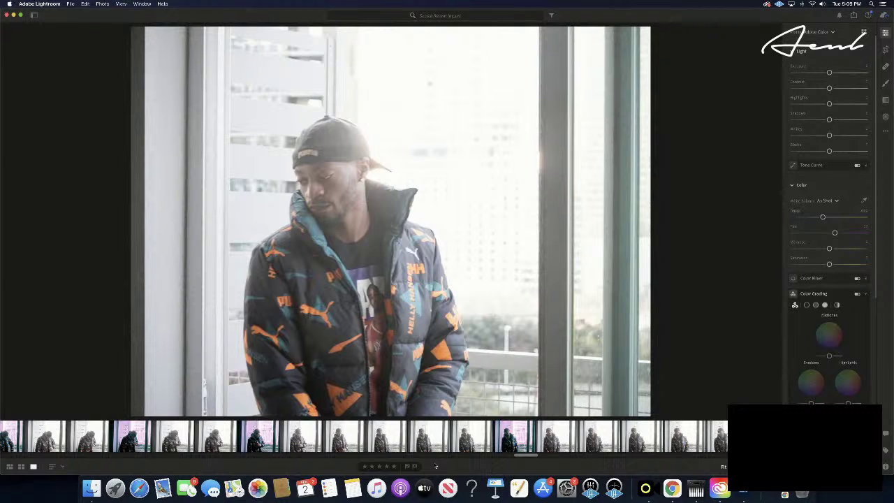
key("Right")
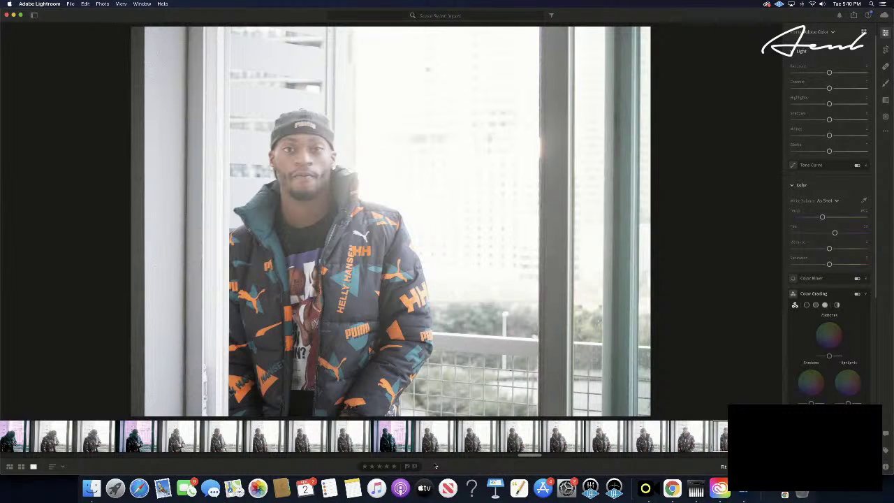
- Paste the copied pink-tinted grade and light settings onto the front-facing cap portrait
key("super+v")
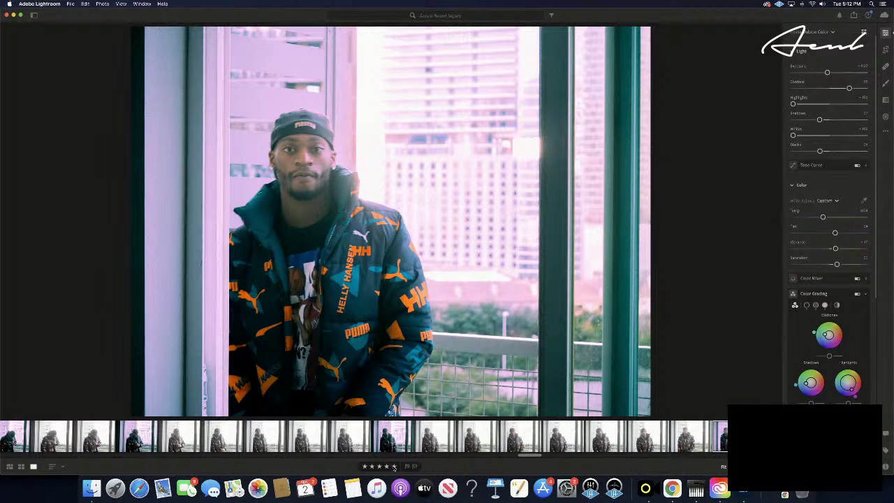
key("Right")
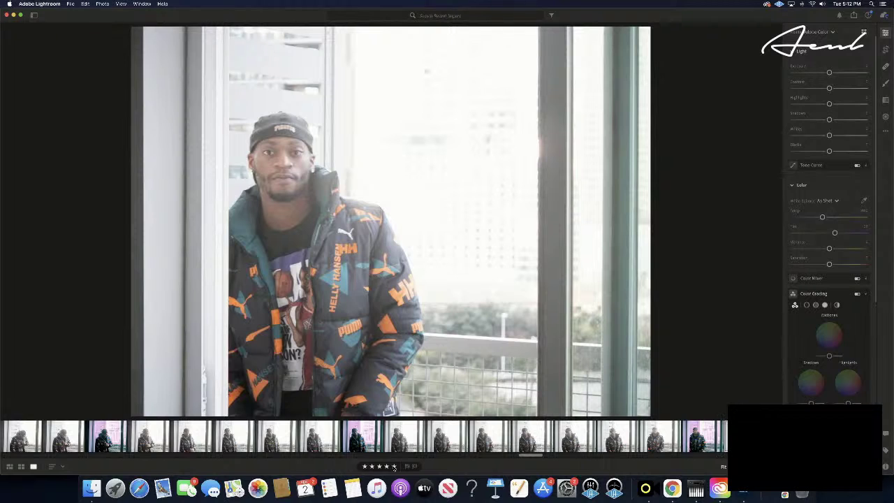
key("Right")
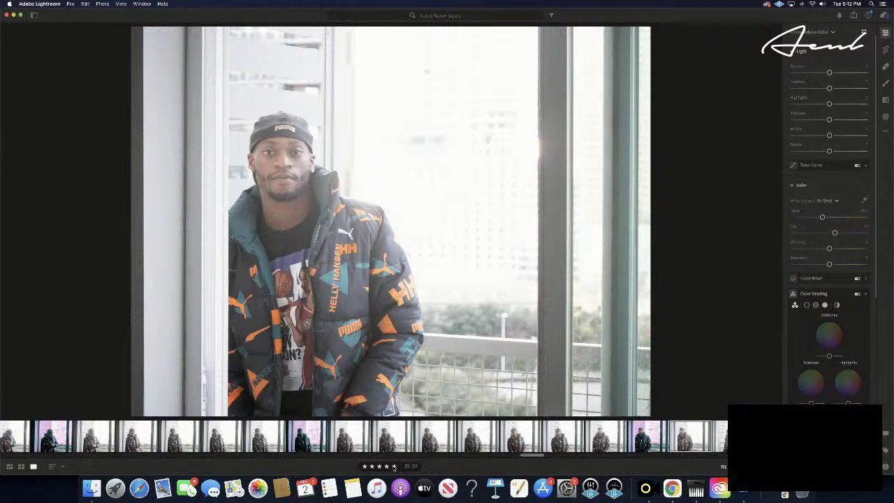
key("super+shift+v")
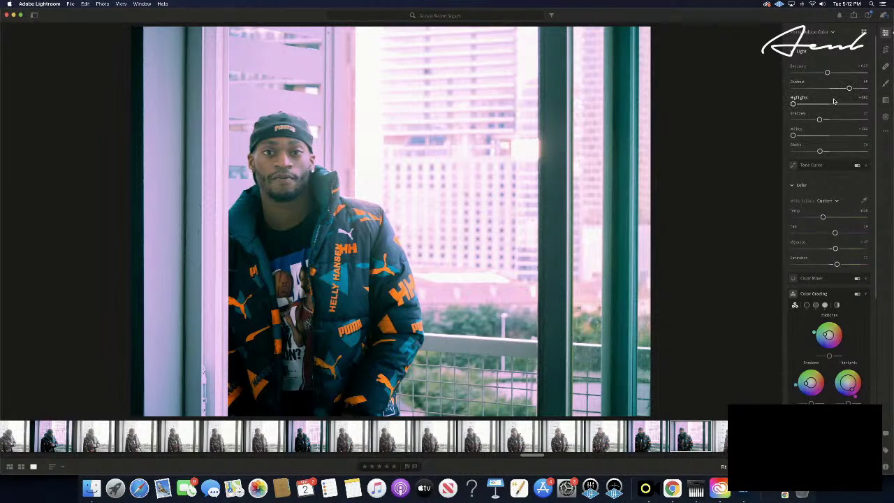
left_click_drag(851, 89, 824, 89)
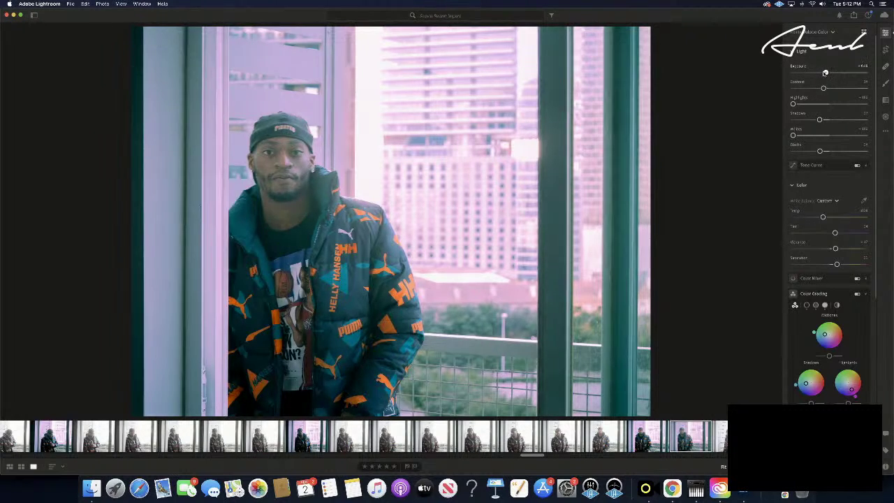
left_click_drag(826, 73, 820, 73)
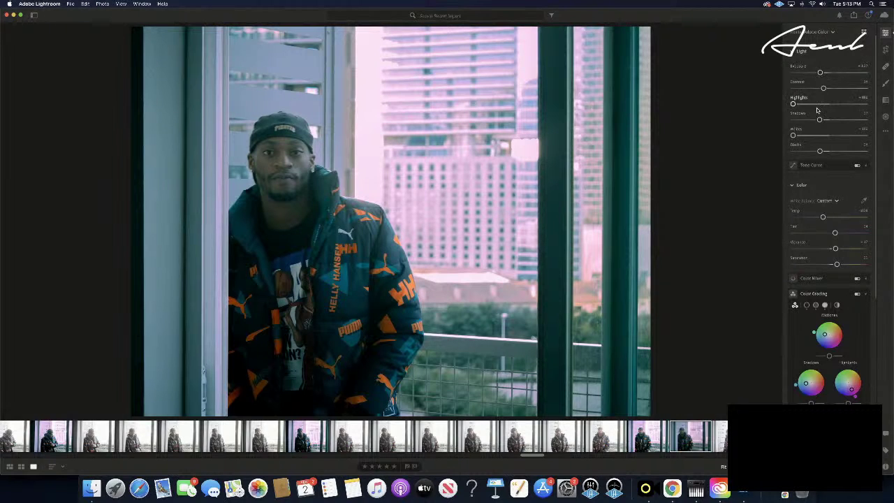
left_click_drag(819, 120, 804, 122)
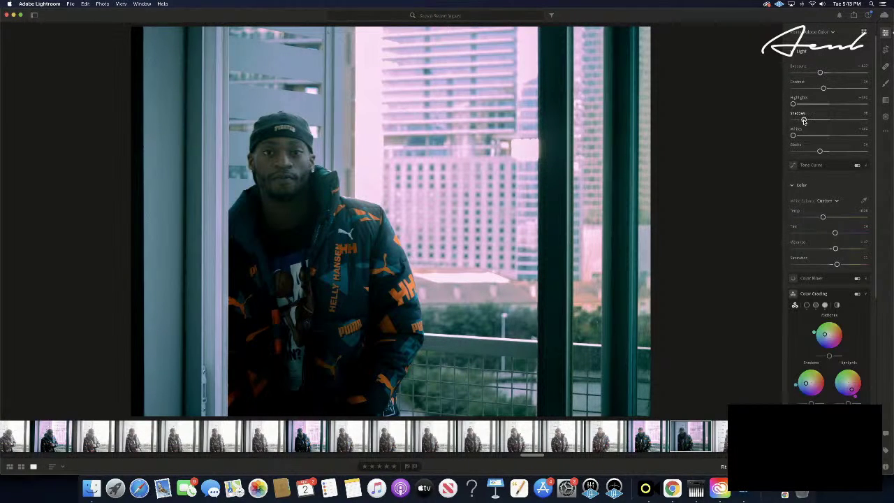
scroll(807, 146, "up", 1)
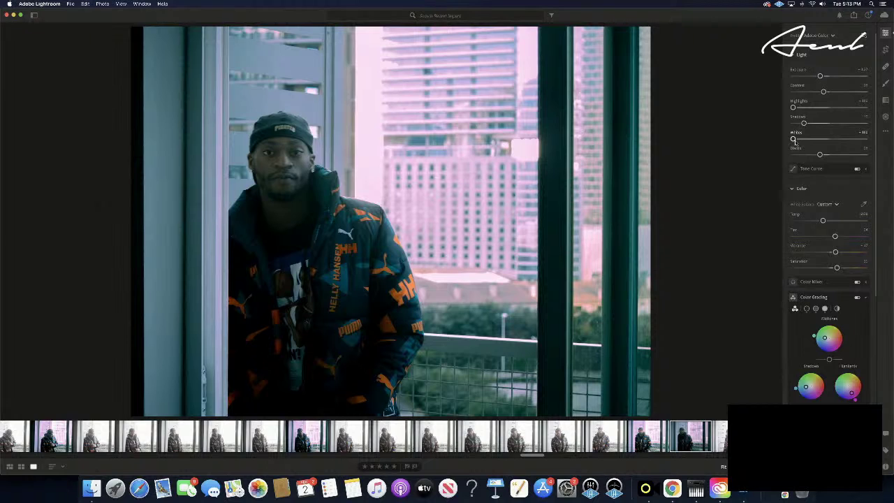
scroll(819, 155, "down", 1)
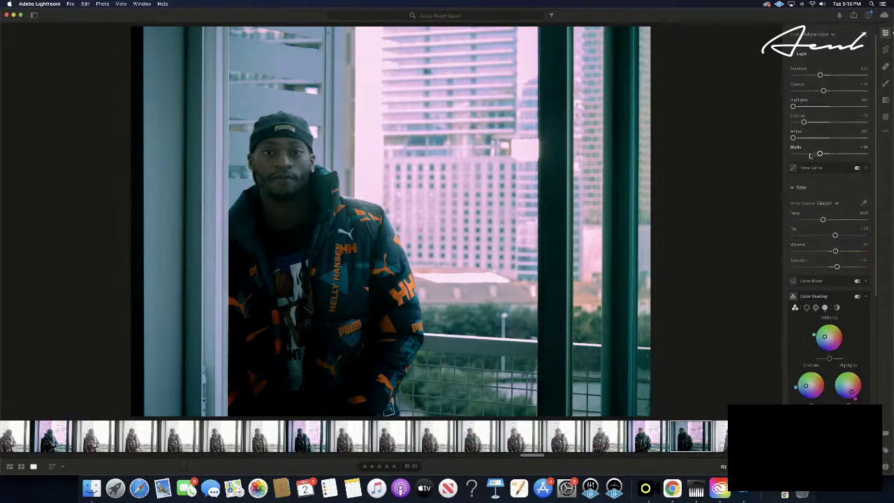
scroll(817, 155, "down", 1)
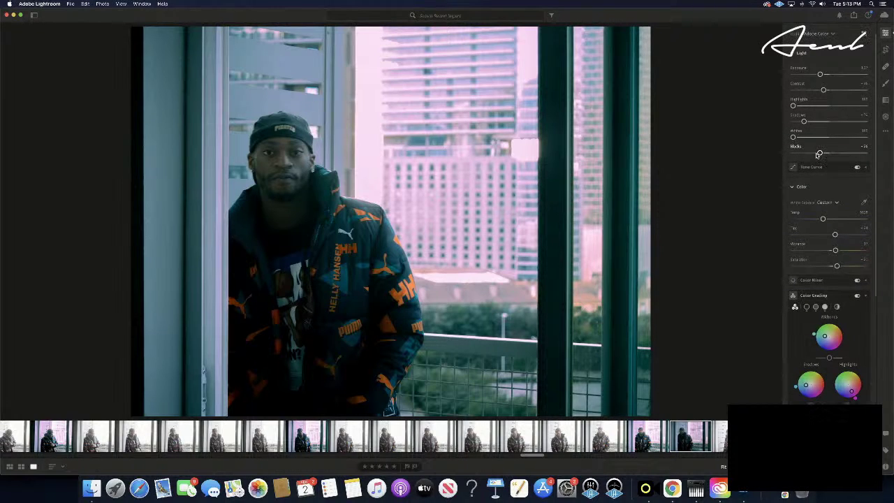
scroll(817, 155, "down", 1)
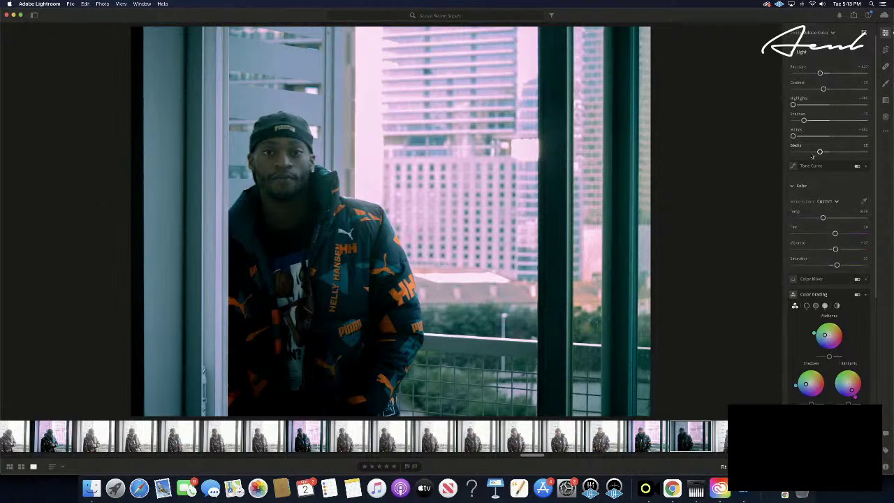
scroll(817, 154, "up", 3)
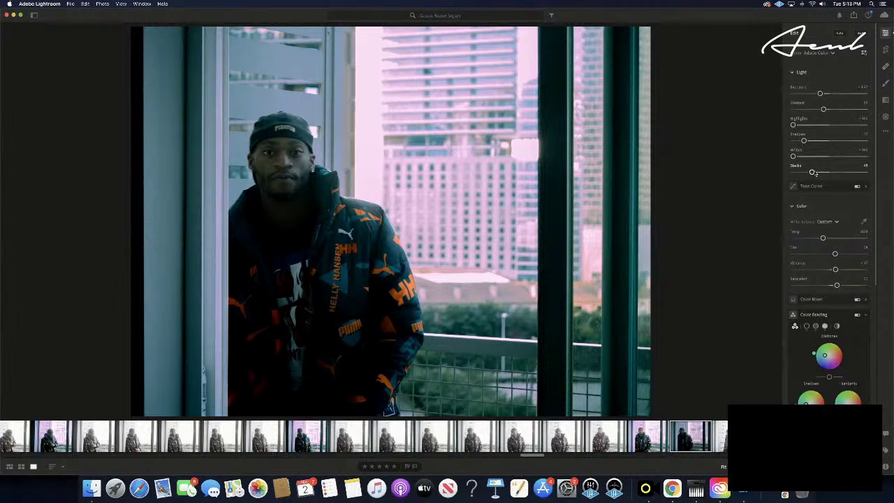
- Drop Blacks slightly, lift Shadows a little and reduce Contrast in two passes
left_click_drag(816, 173, 812, 172)
left_click_drag(805, 143, 808, 143)
left_click_drag(823, 109, 809, 111)
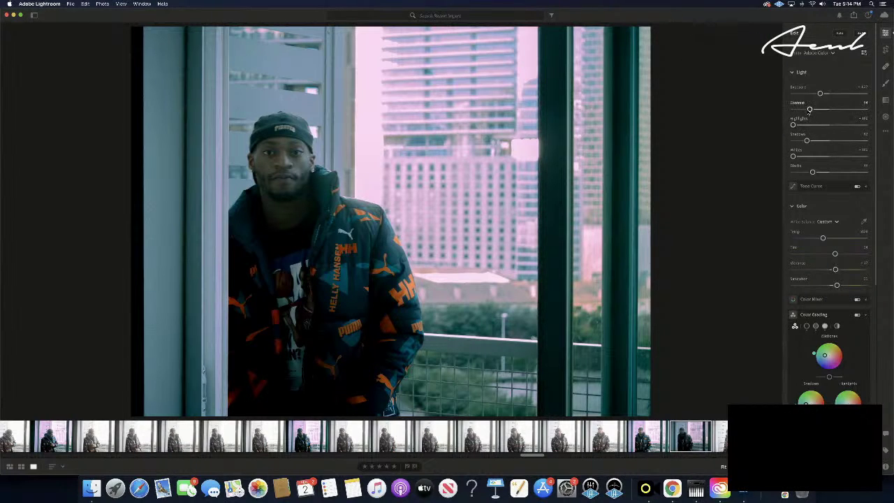
left_click_drag(809, 109, 808, 110)
- Compare the window portrait with the neighbouring pink-toned shots and give it five stars
left_click(646, 440)
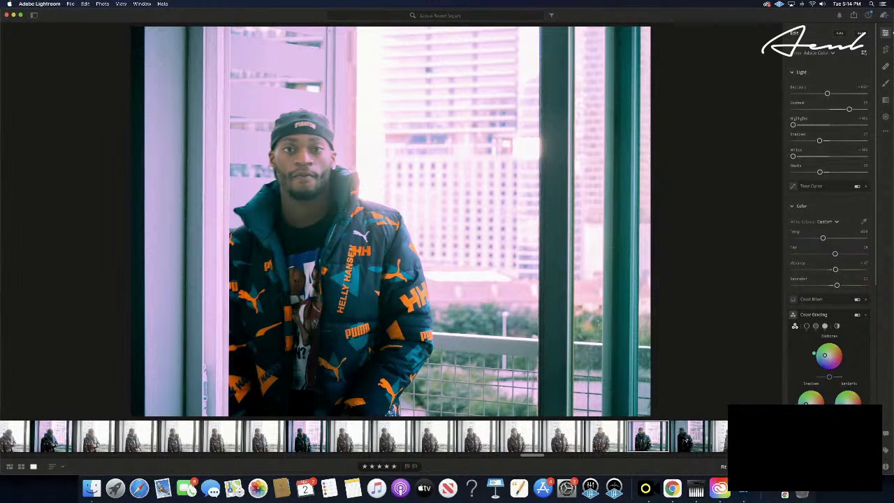
left_click(686, 440)
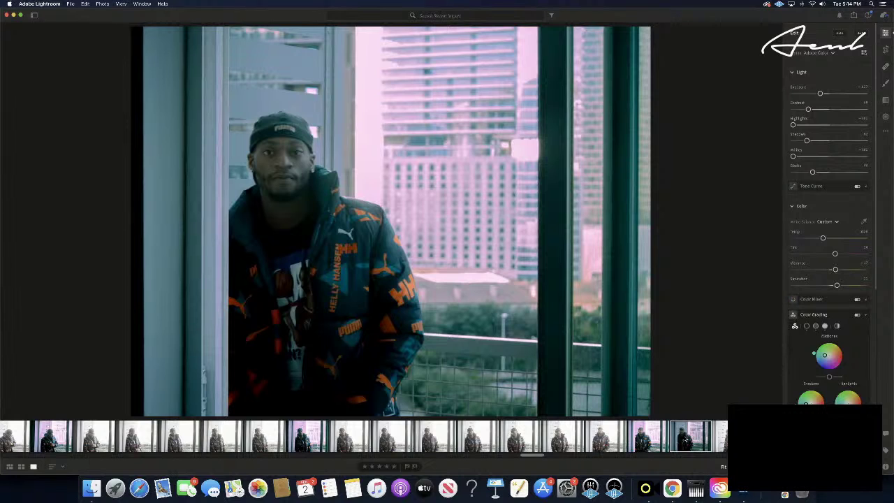
left_click(394, 466)
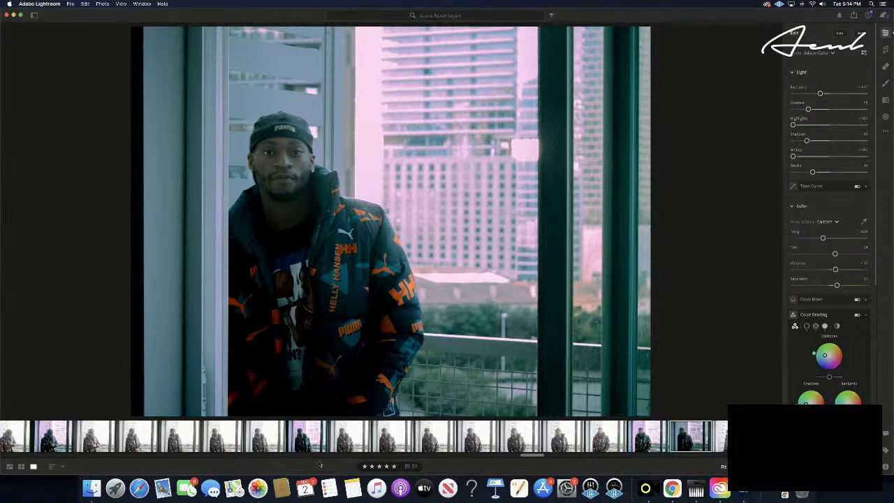
left_click(310, 444)
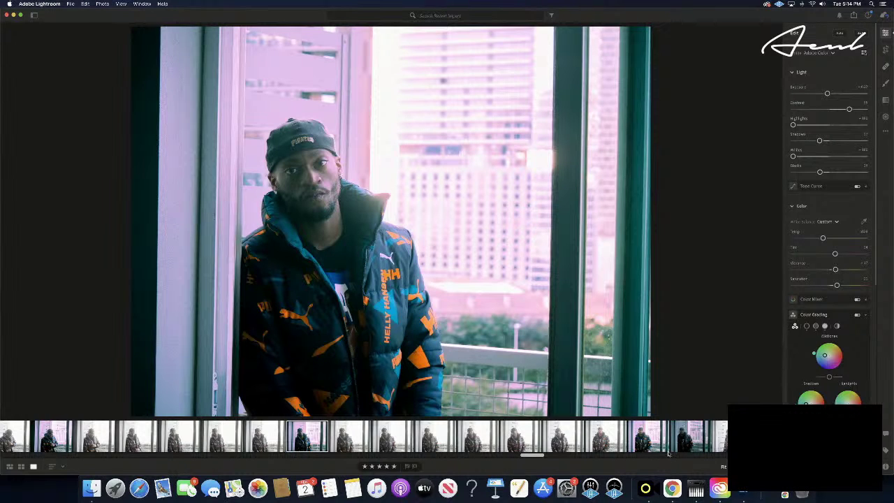
left_click(686, 440)
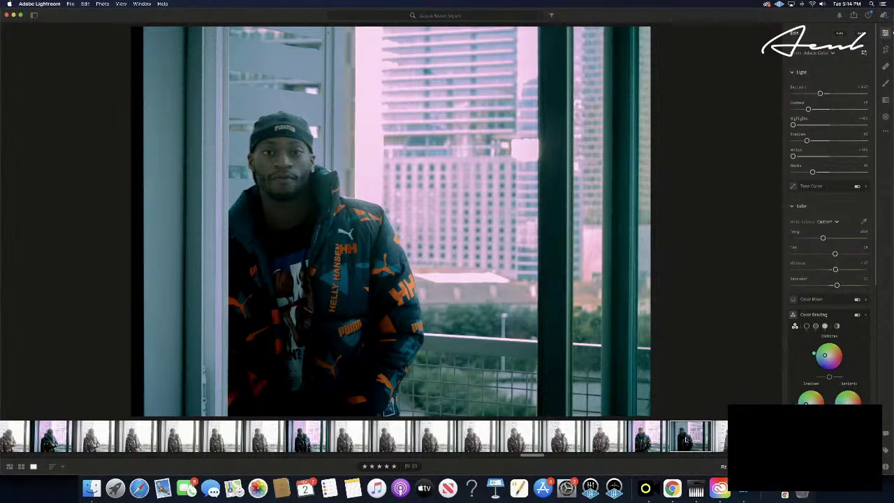
- Paste the copied edit settings onto the next photo and rate it five stars
key("Right")
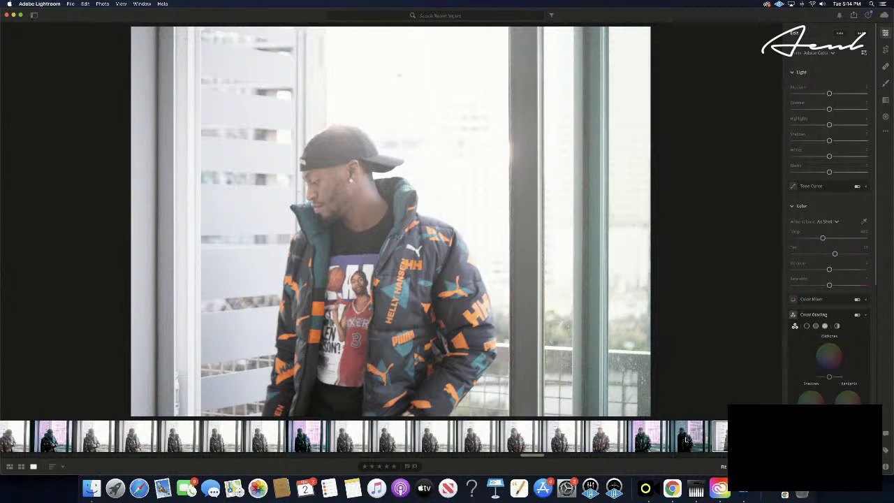
key("super+v")
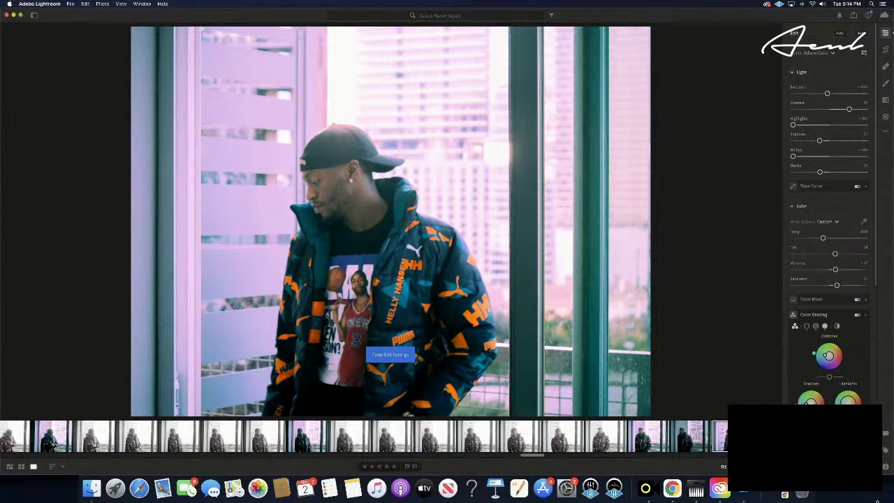
left_click(394, 466)
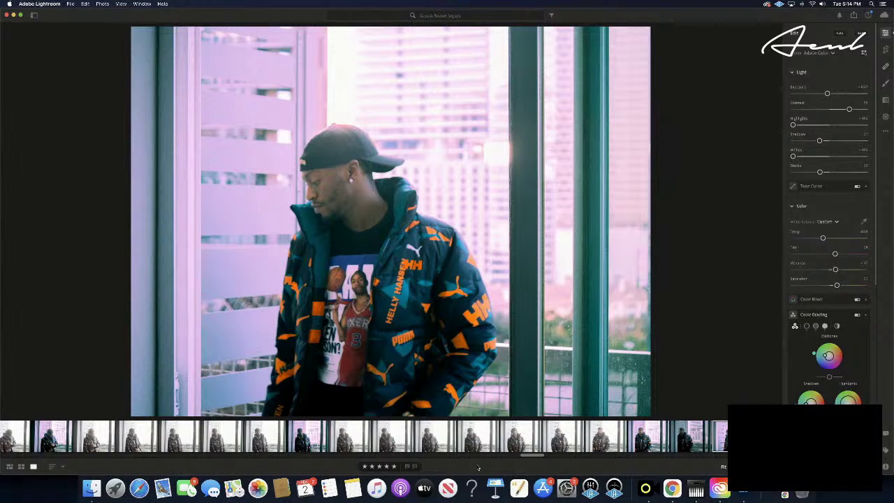
- Advance nine photos through the similar shots and paste the copied edit settings there
key("Right")
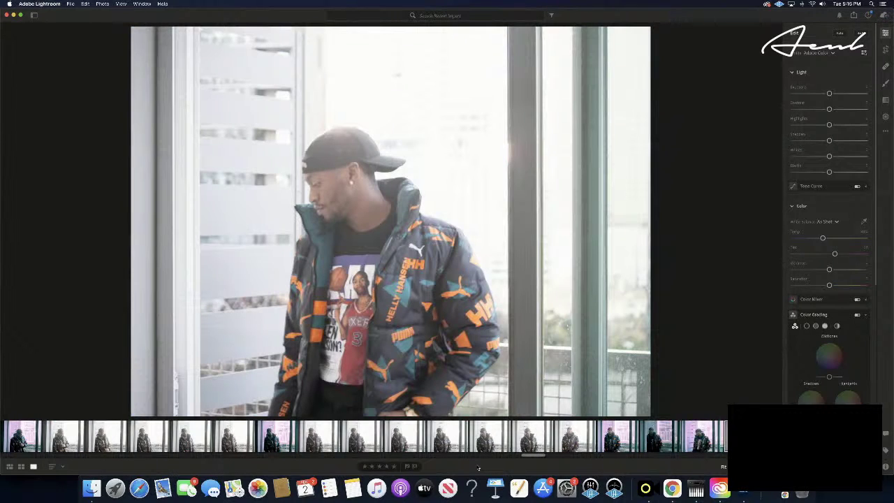
key("Right")
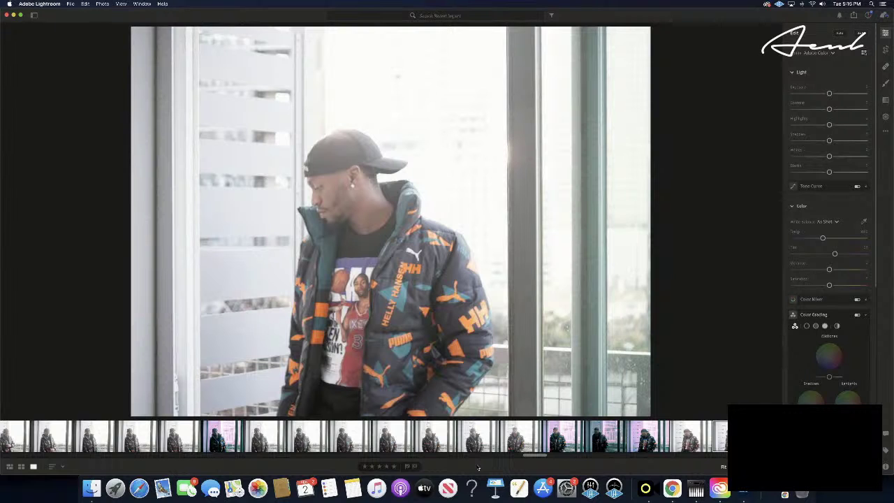
key("Right")
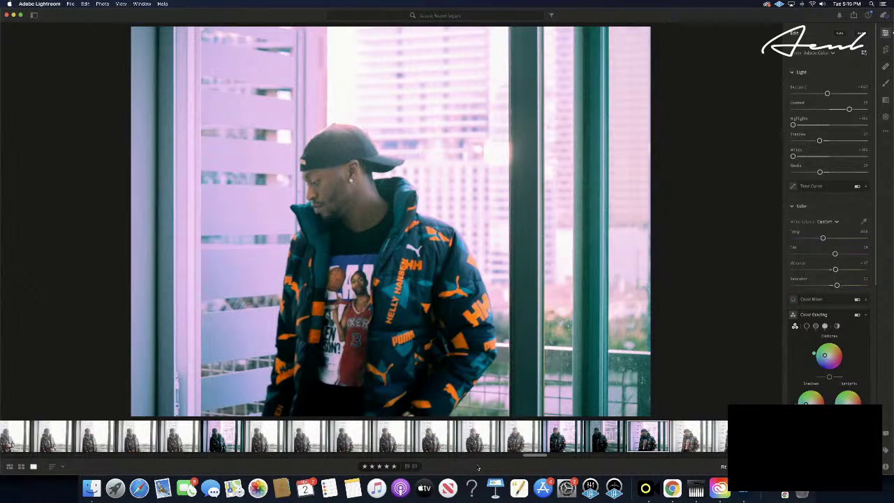
key("Right")
key("Right")
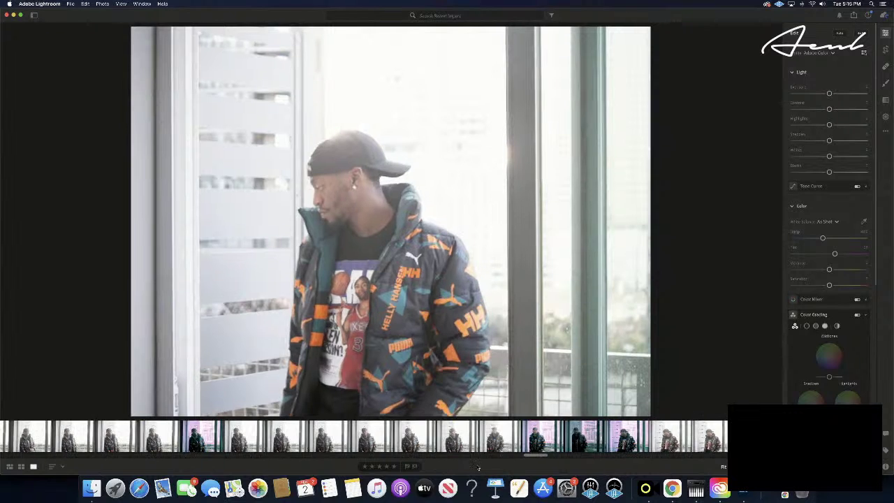
key("Right")
key("Right")
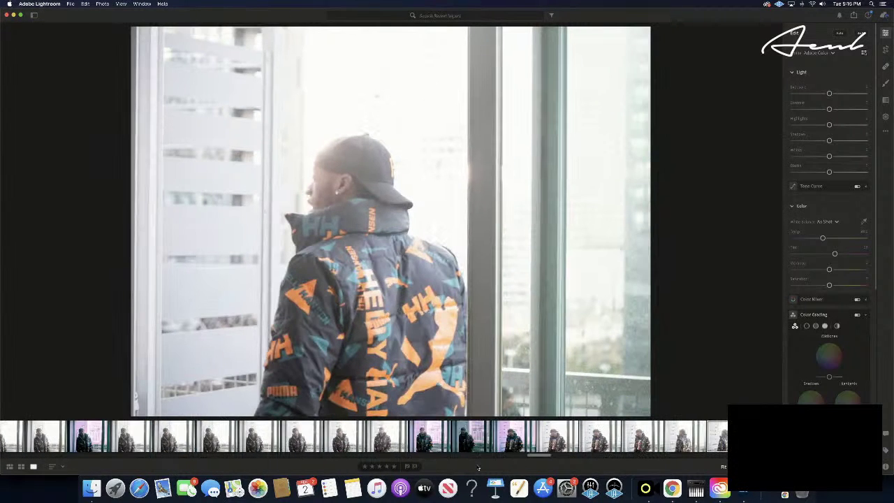
key("Right")
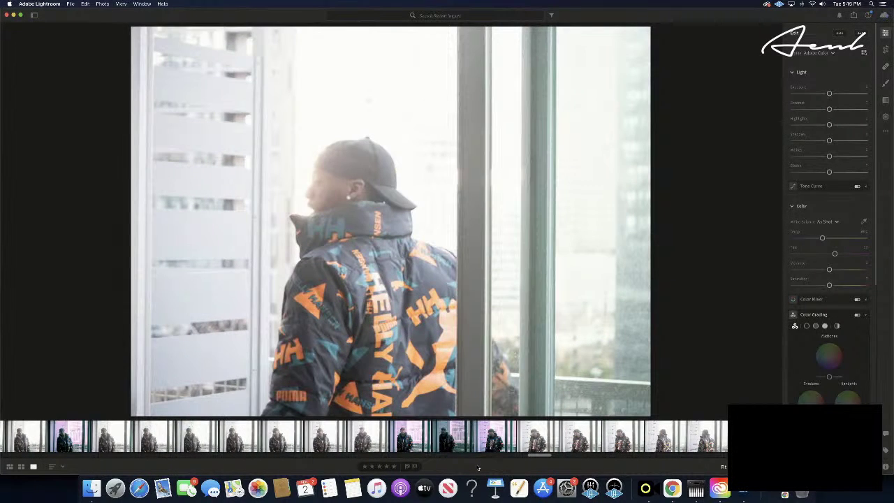
key("Right")
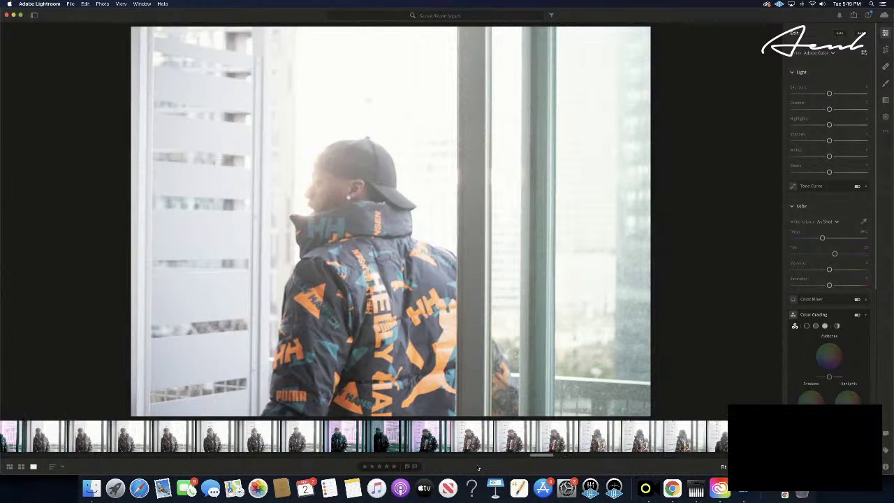
key("Right")
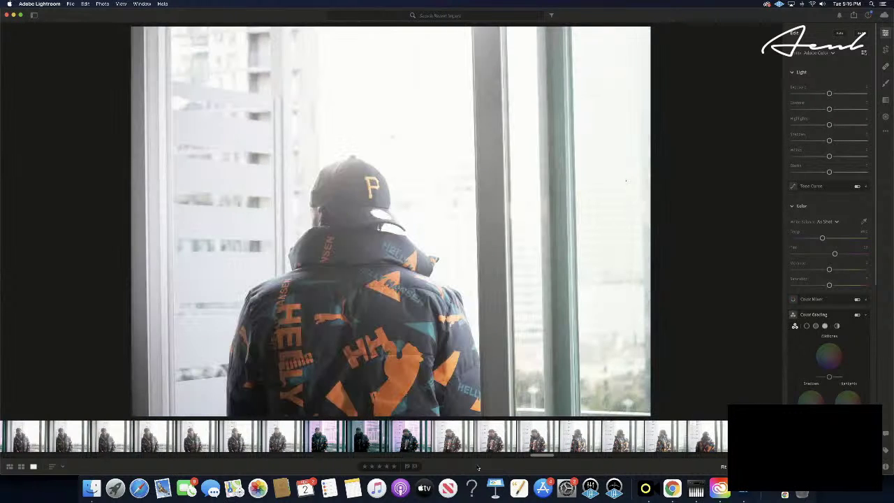
key("Right")
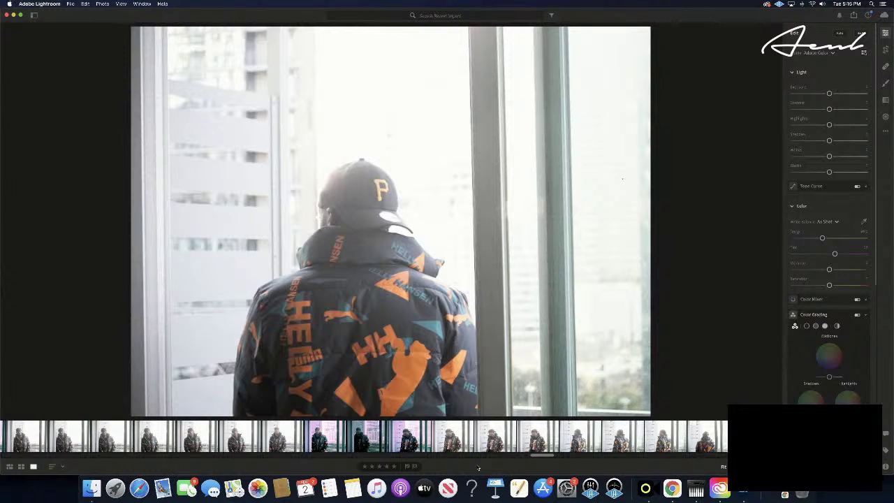
key("super+shift+v")
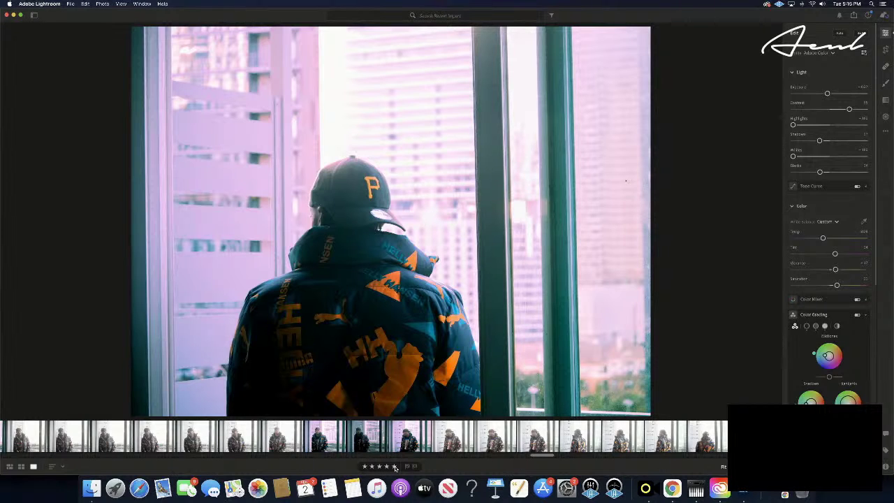
- Move to the side-profile photo of the man reaching toward the window
key("Right")
key("Right")
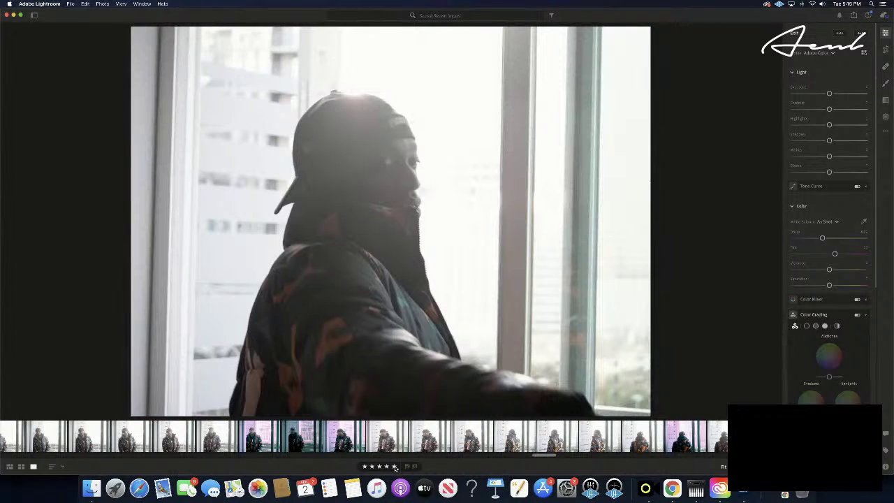
key("Right")
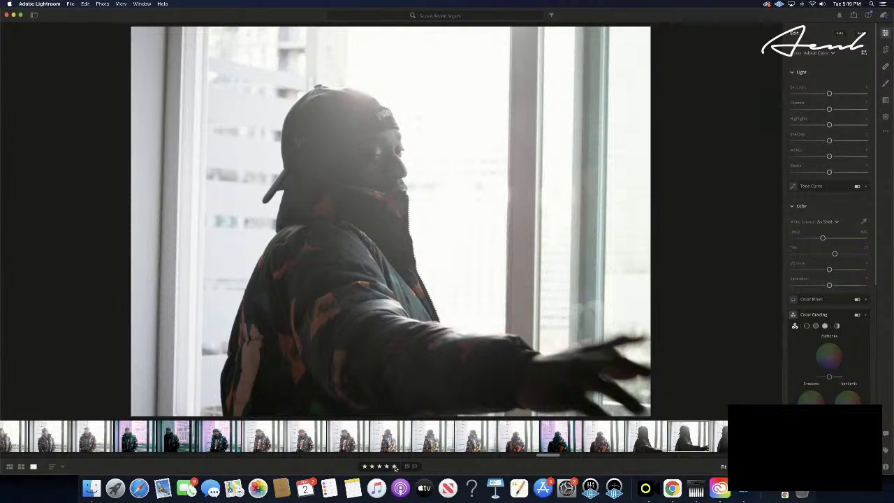
key("Left")
key("Right")
key("Right")
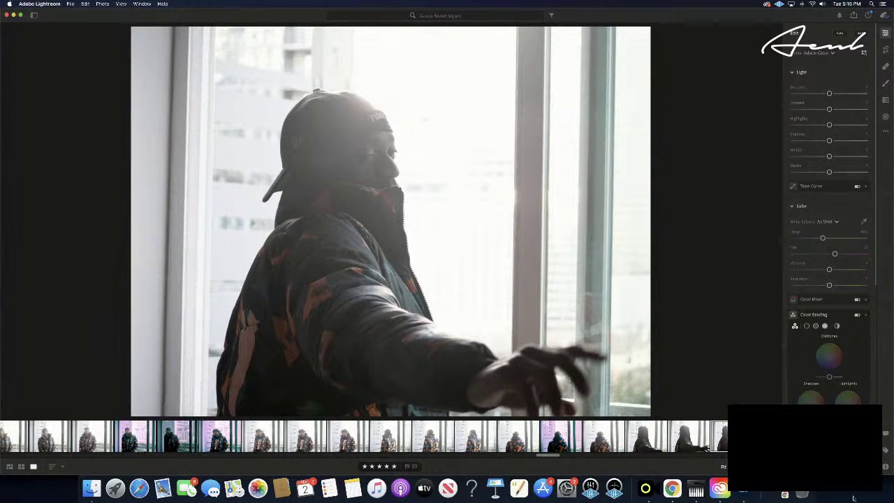
- Open the dark from-behind shot in the filmstrip, then step three photos ahead to the kitchen portrait
left_click(550, 454)
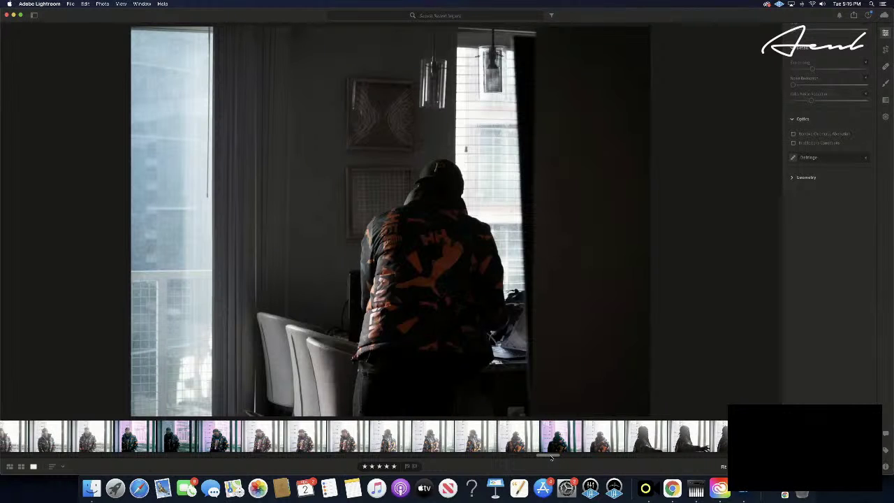
scroll(550, 457, "right", 5)
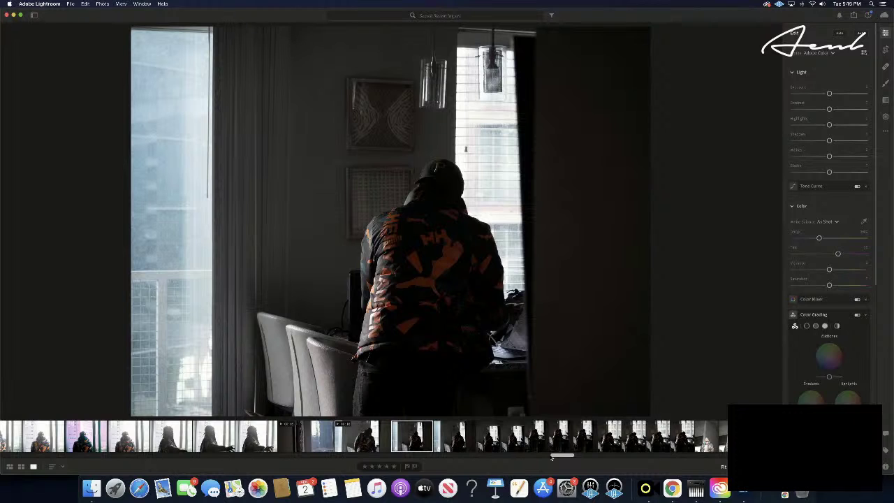
key("Right")
key("Right")
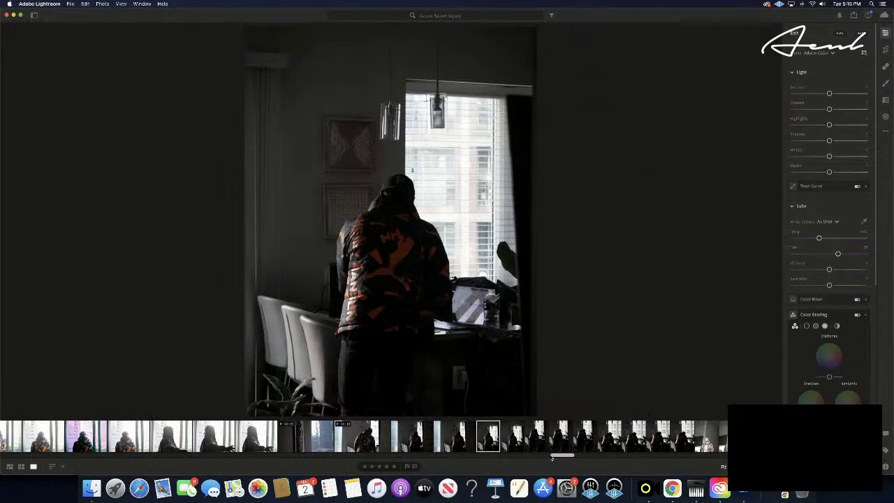
key("Right")
key("Right")
key("Right")
key("Right")
key("Right")
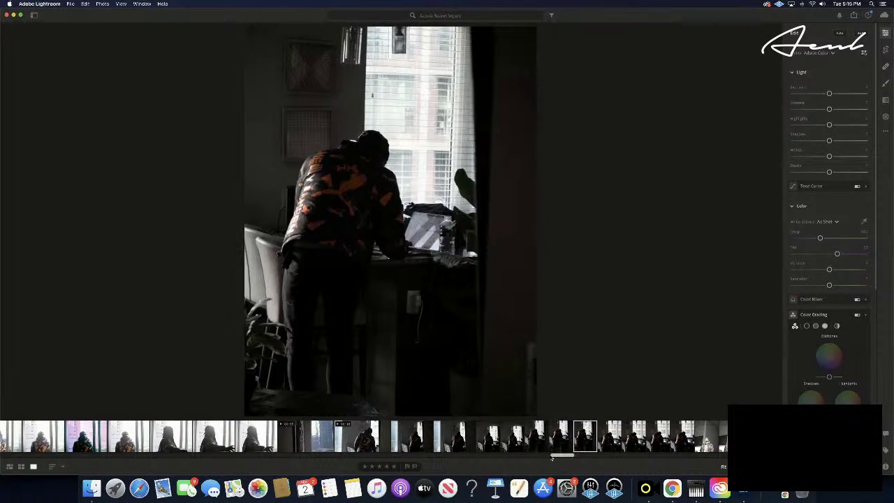
key("Right")
key("Right")
key("Right")
key("Right")
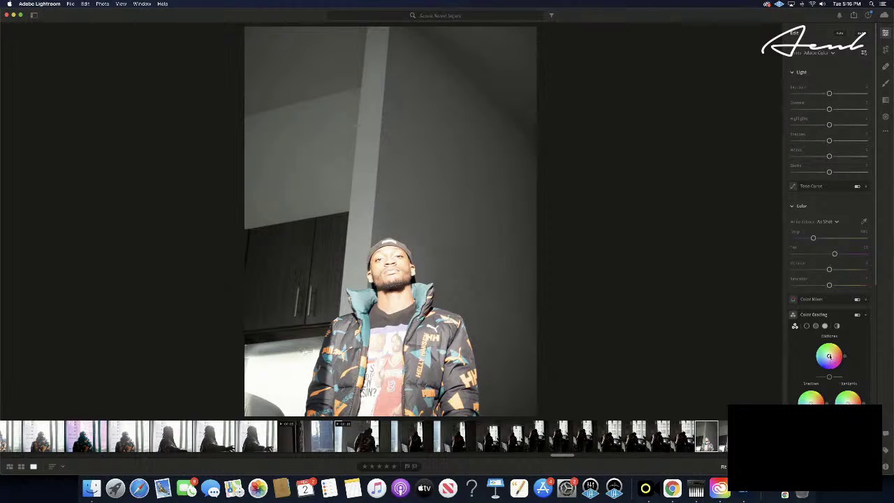
- Tint the midtones teal, shift the shadows from yellow toward green, and push highlights yellow-green
left_click_drag(829, 356, 884, 346)
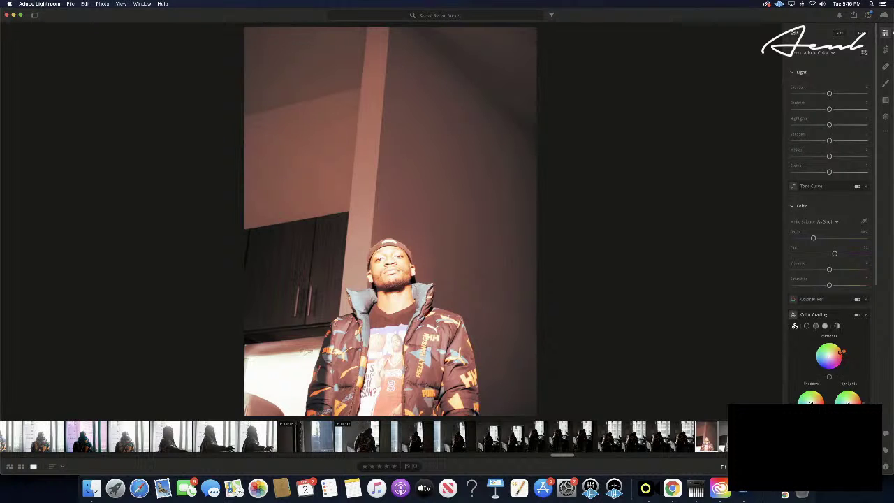
mouse_move(810, 399)
left_mouse_down()
mouse_move(800, 392)
mouse_move(810, 391)
mouse_move(797, 402)
mouse_move(805, 399)
left_mouse_up()
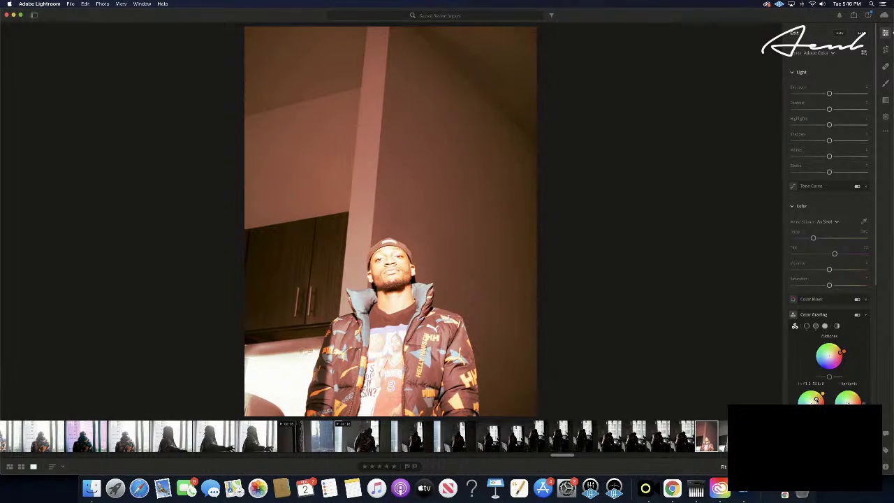
left_click_drag(811, 401, 812, 402)
left_click_drag(811, 401, 808, 402)
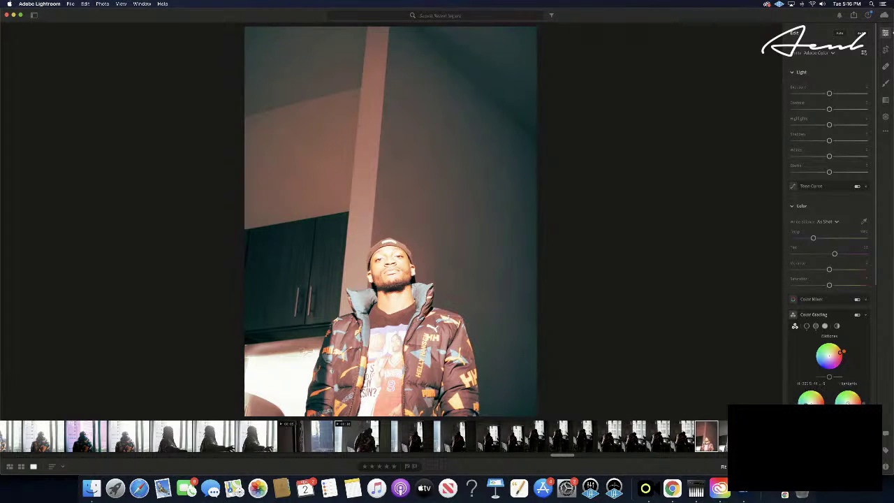
left_click_drag(810, 401, 812, 402)
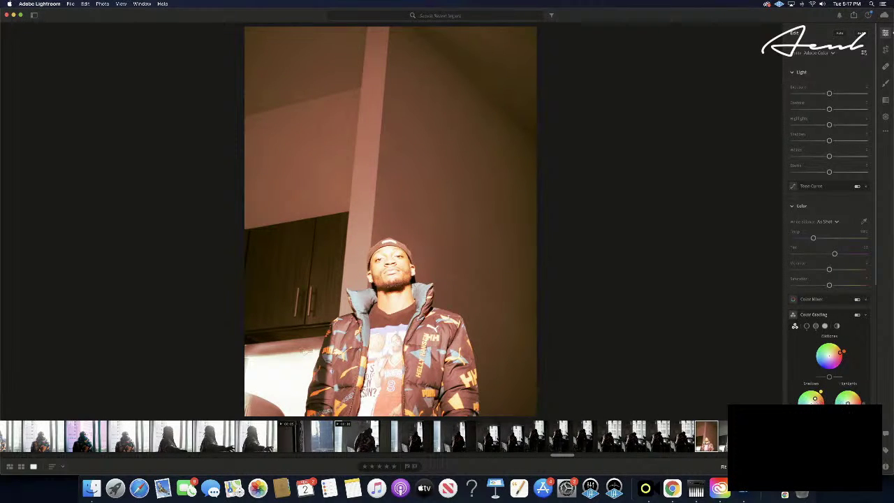
mouse_move(847, 401)
left_mouse_down()
mouse_move(849, 390)
mouse_move(835, 398)
mouse_move(841, 413)
mouse_move(857, 411)
mouse_move(863, 388)
mouse_move(846, 373)
mouse_move(821, 373)
mouse_move(801, 393)
mouse_move(842, 400)
mouse_move(853, 391)
mouse_move(846, 399)
left_mouse_up()
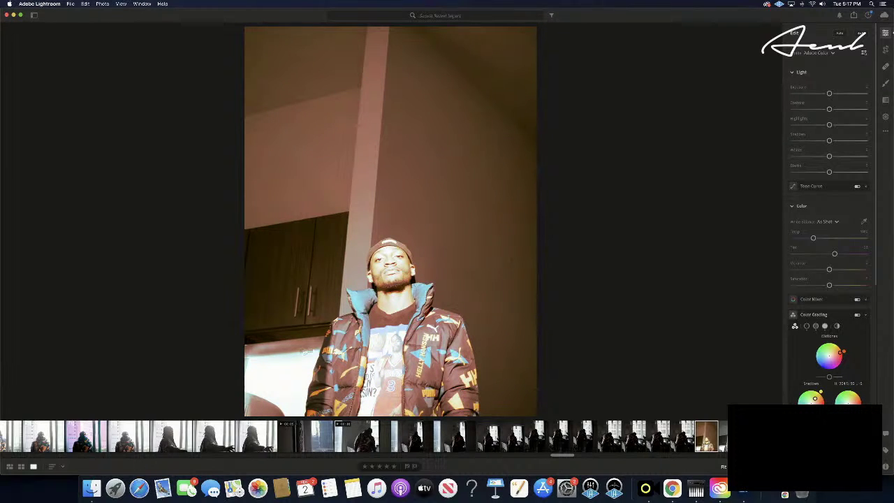
left_click_drag(846, 400, 814, 383)
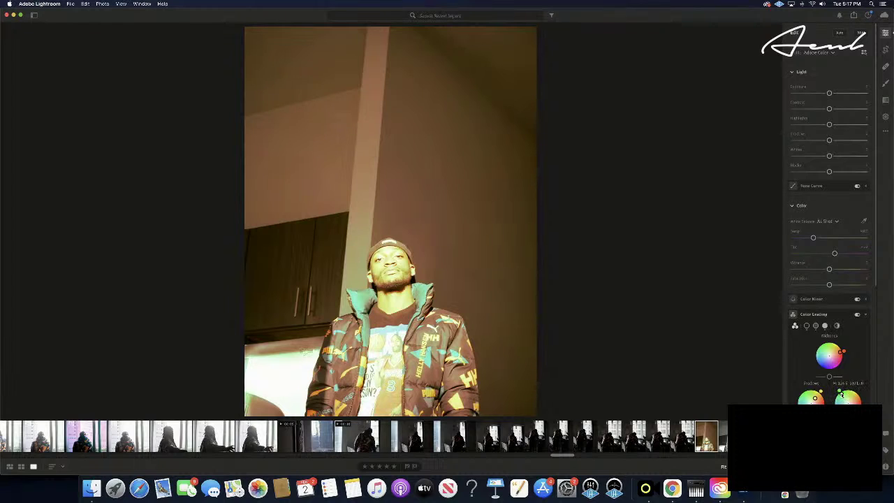
- Warm the highlights to orange, cool the shadows toward blue, then adjust Temp and Tint
mouse_move(844, 391)
left_mouse_down()
mouse_move(862, 393)
mouse_move(860, 384)
left_mouse_up()
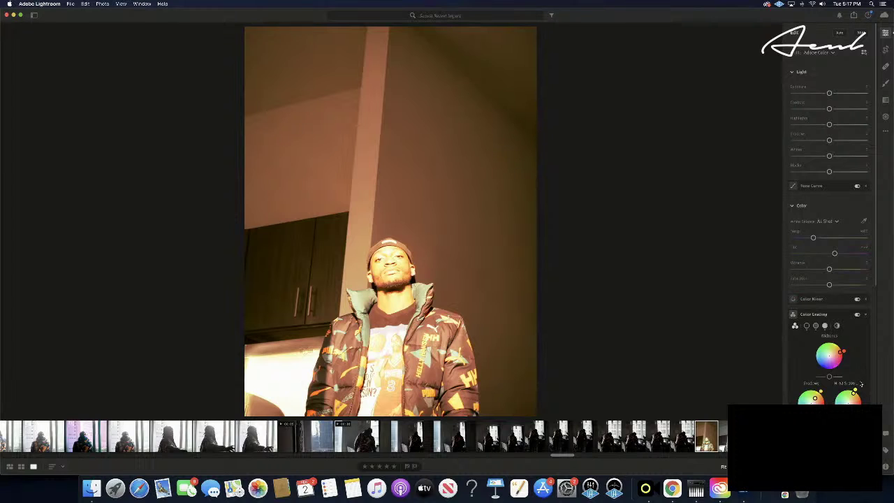
scroll(860, 386, "down", 1)
left_click_drag(854, 389, 851, 389)
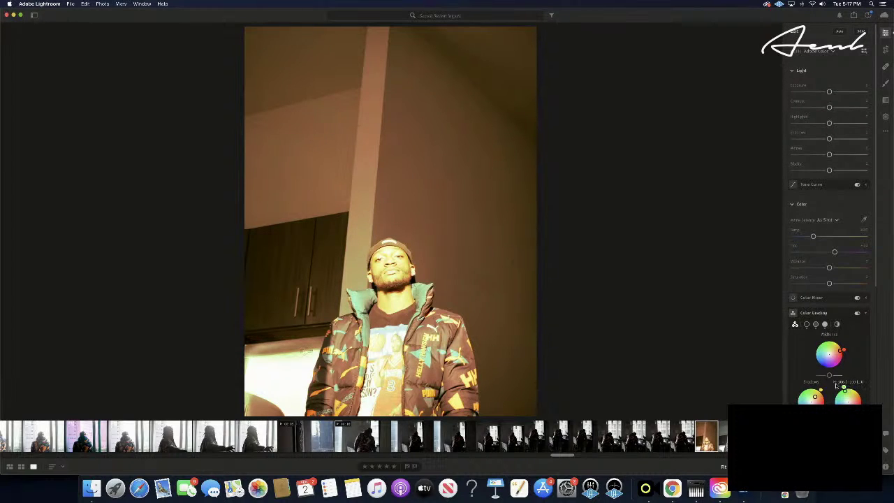
left_click_drag(814, 396, 836, 404)
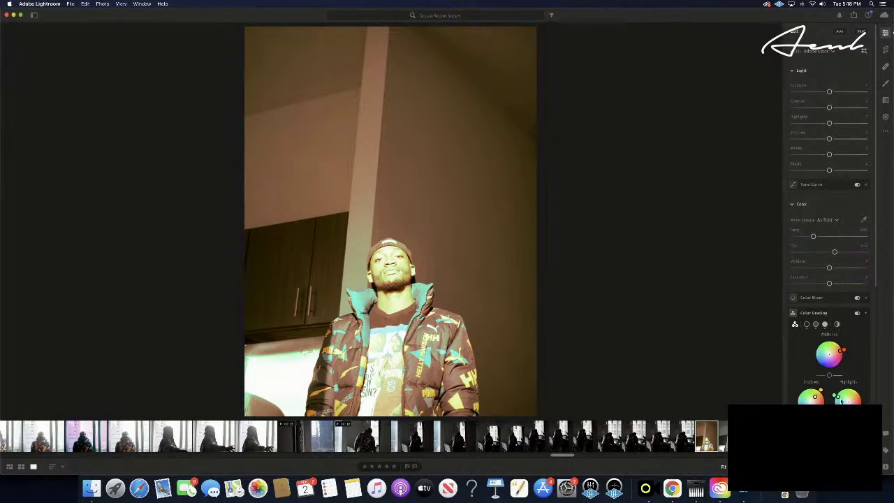
left_click_drag(838, 397, 846, 400)
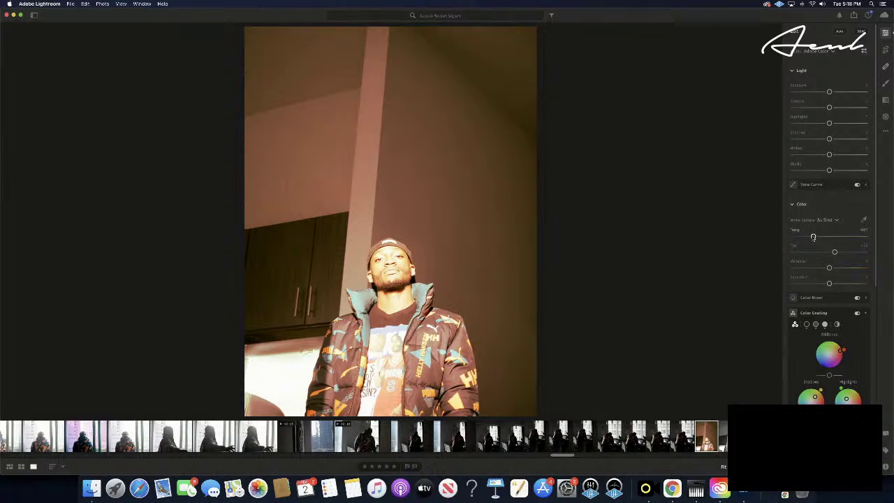
left_click_drag(813, 238, 828, 252)
left_click_drag(830, 252, 828, 283)
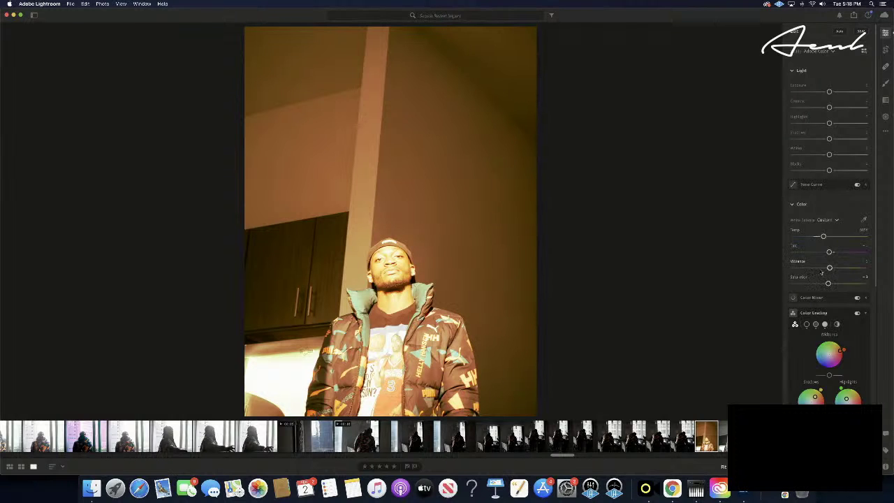
- Enable Lens Corrections in the Optics panel
scroll(824, 274, "down", 10)
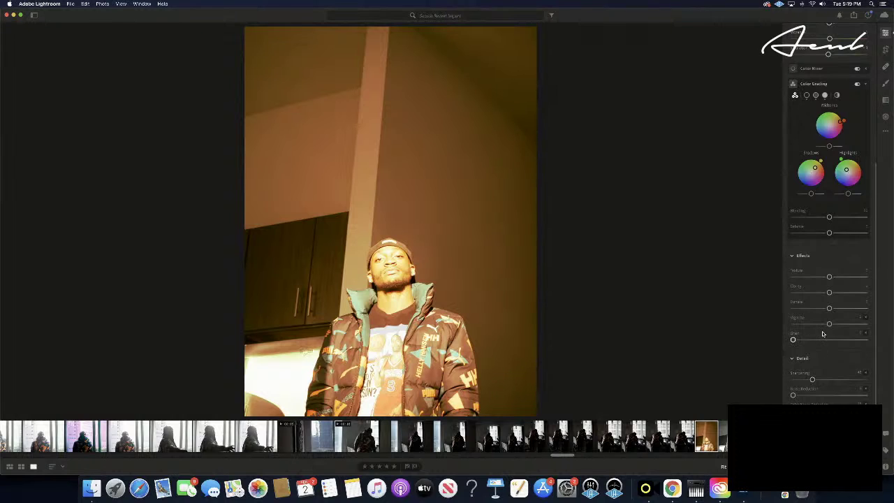
scroll(822, 334, "down", 2)
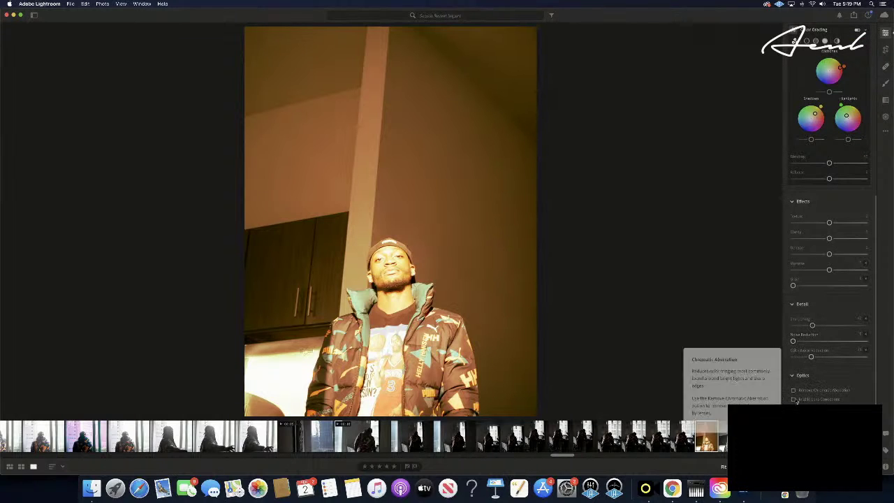
left_click(813, 398)
scroll(830, 389, "up", 10)
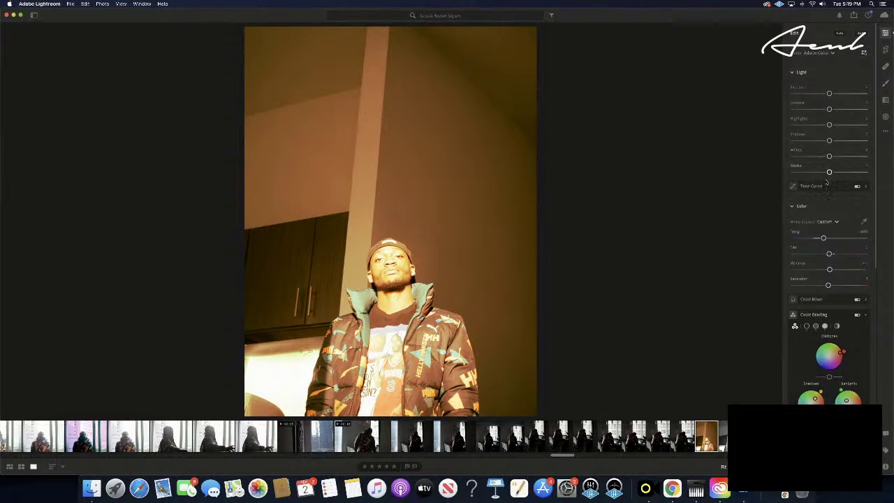
- Darken blacks and shadows, brighten highlights, reduce contrast and ease exposure slightly down
left_click_drag(829, 171, 794, 158)
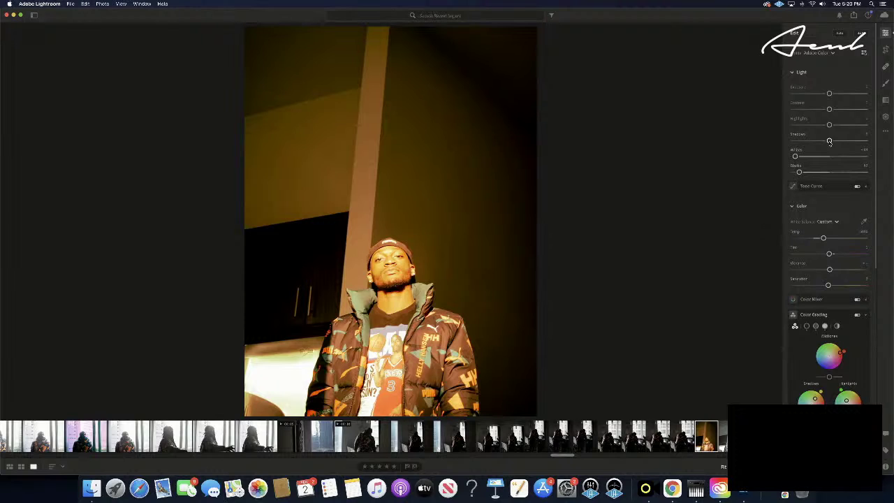
left_click_drag(829, 141, 808, 142)
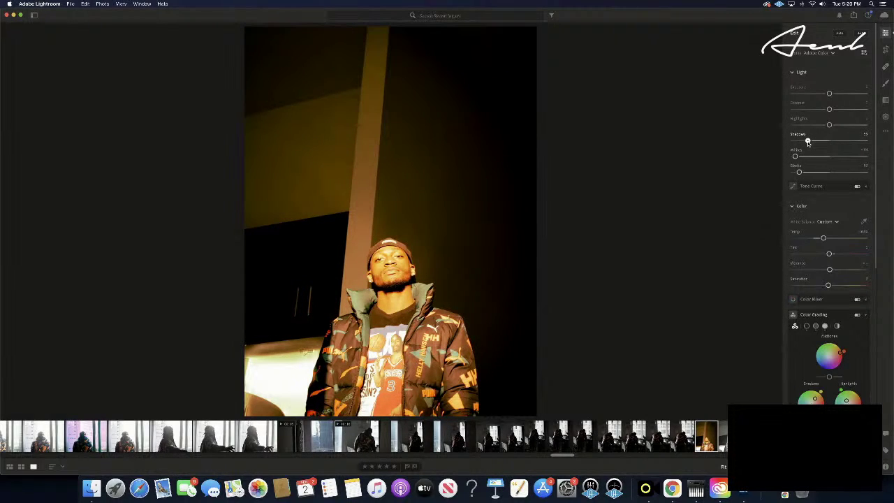
left_click_drag(808, 142, 816, 141)
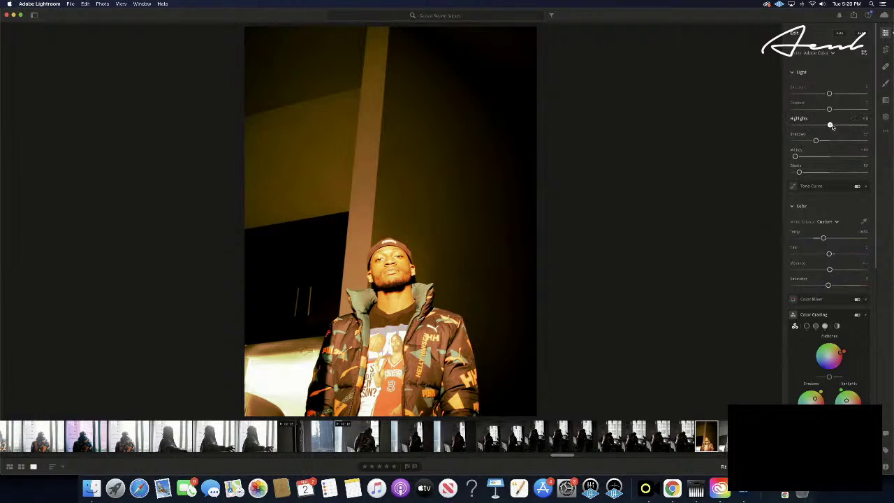
mouse_move(829, 124)
left_mouse_down()
mouse_move(848, 125)
mouse_move(783, 127)
mouse_move(833, 125)
left_mouse_up()
mouse_move(829, 110)
left_mouse_down()
mouse_move(793, 109)
mouse_move(866, 109)
mouse_move(818, 109)
left_mouse_up()
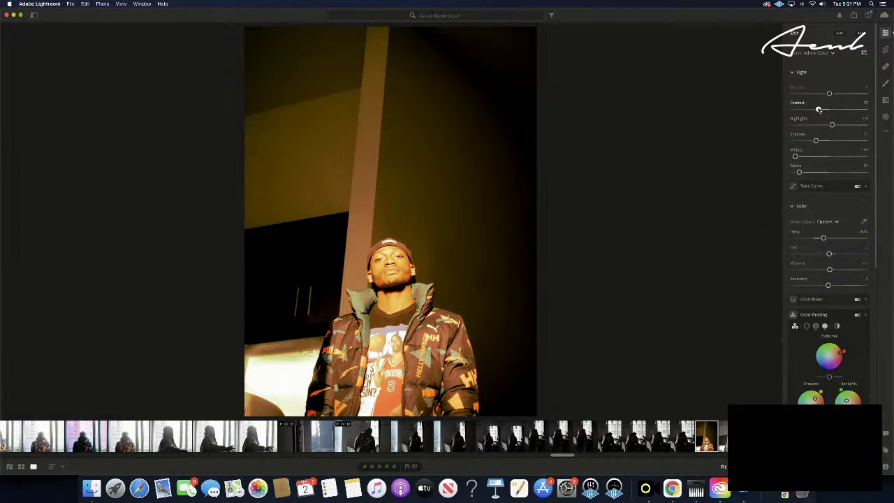
left_click_drag(819, 110, 825, 109)
left_click_drag(826, 110, 824, 109)
left_click_drag(829, 94, 830, 94)
- Nudge Exposure down to about -0.13 and copy the portrait's edit settings with Cmd+C
left_click_drag(829, 94, 828, 94)
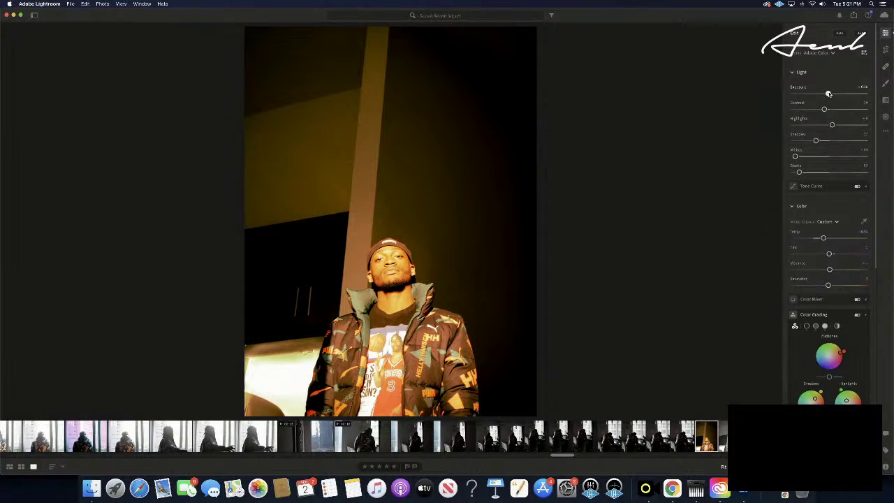
left_click_drag(828, 94, 829, 93)
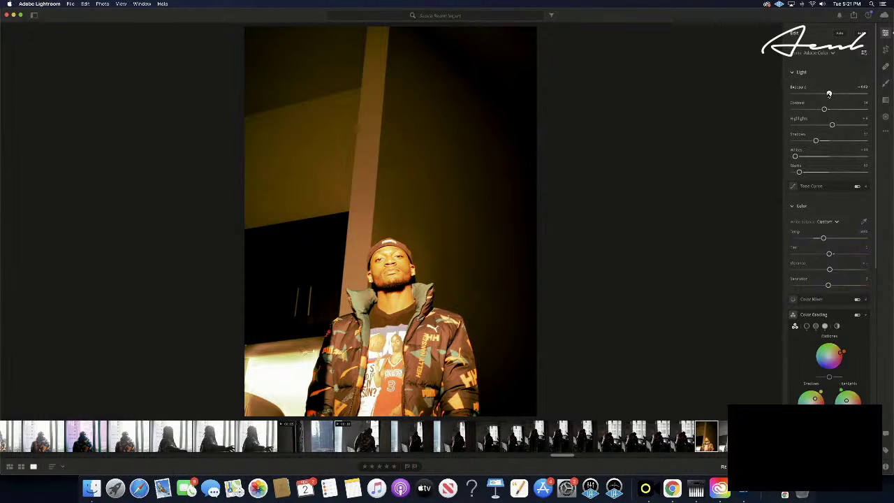
left_click_drag(829, 94, 829, 95)
key("super+c")
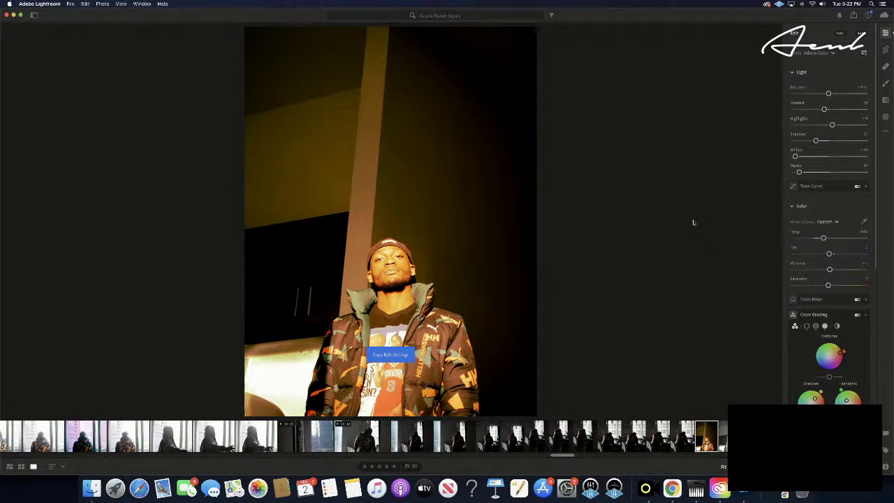
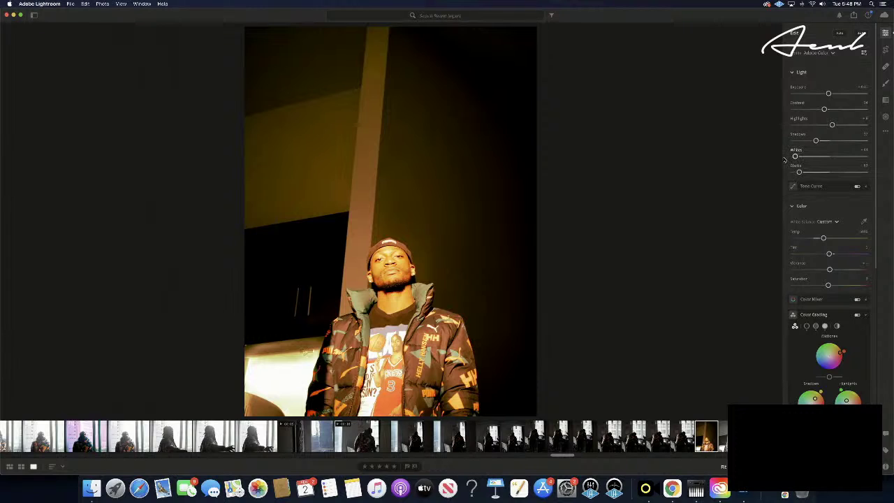
- Lift the Shadows slider slightly on the warm-graded wall portrait, then nudge it a bit higher
left_click_drag(817, 141, 803, 141)
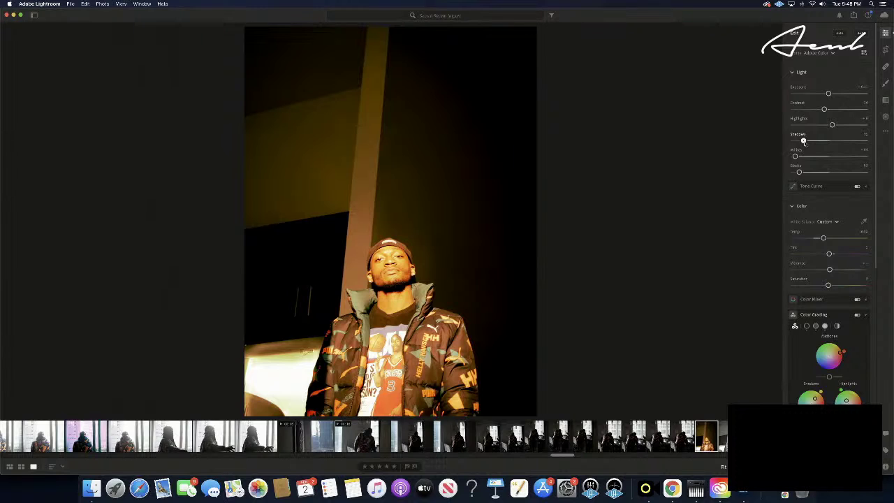
left_click_drag(803, 141, 808, 141)
- Copy the warm grade's settings and paste them onto two following shots of the man
key("super+c")
key("Right")
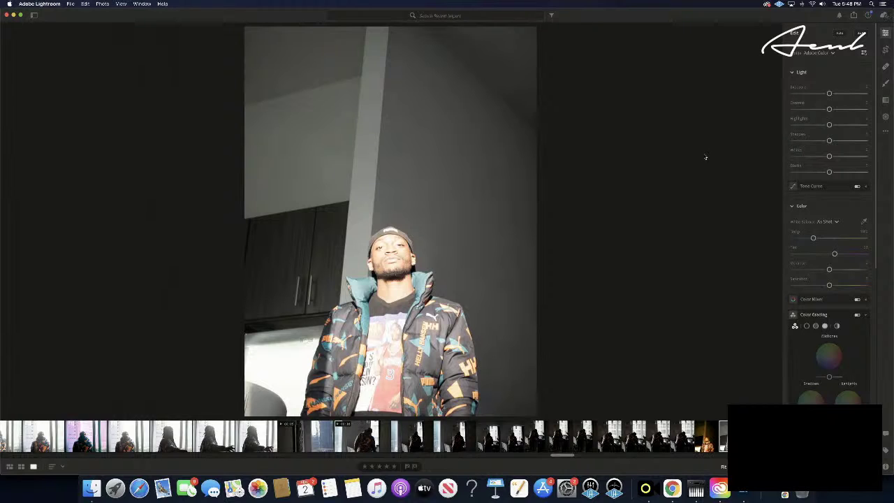
key("super+v")
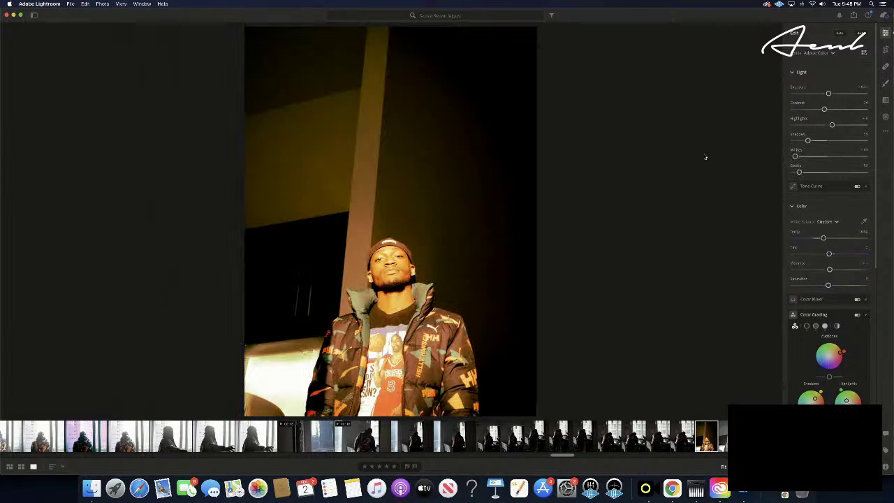
key("Right")
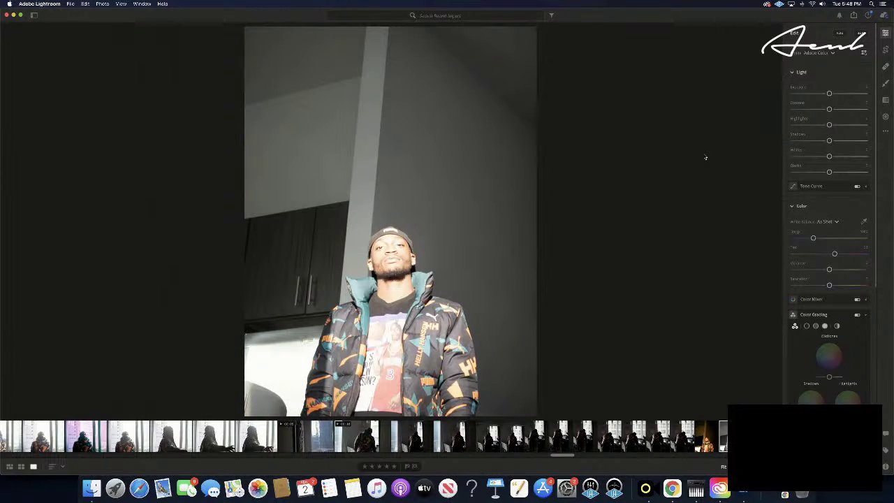
key("Right")
key("Right")
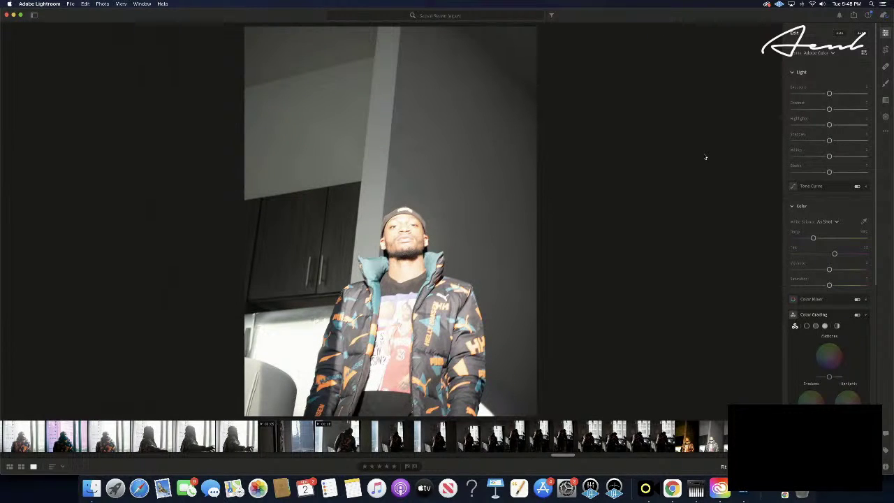
key("super+v")
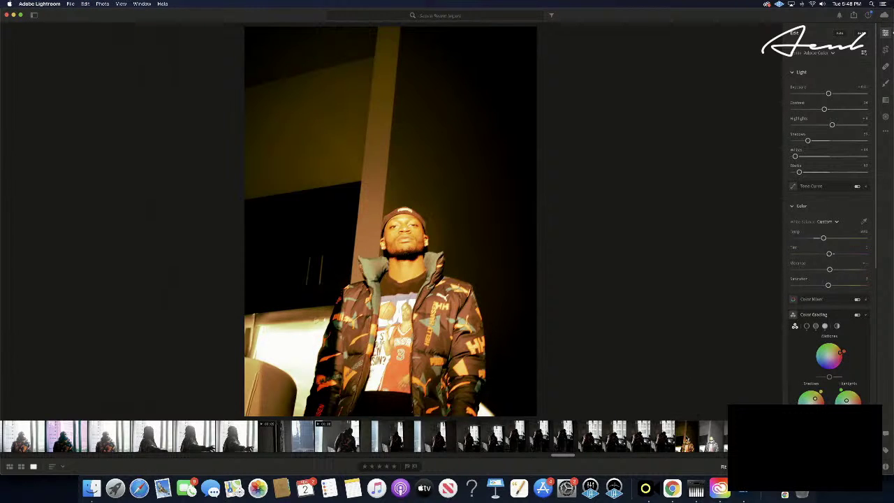
- Give a later shot five stars, then bring the Music app to the front
key("Right")
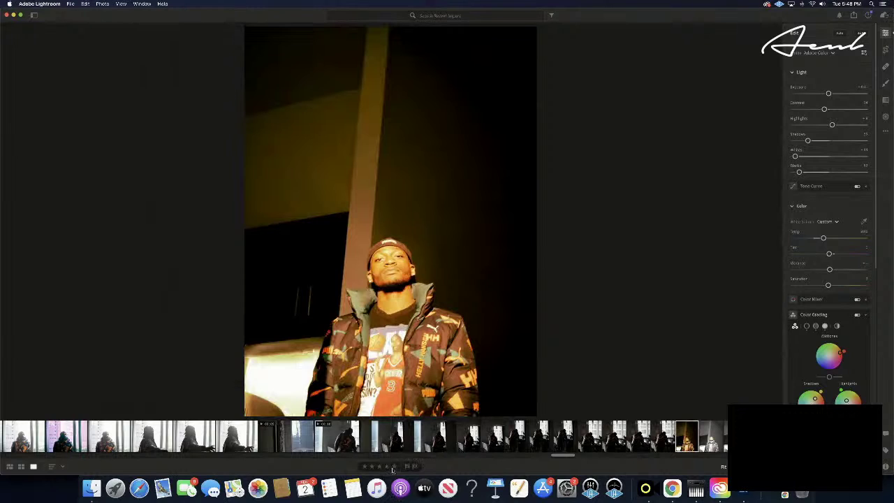
left_click(394, 466)
key("Right")
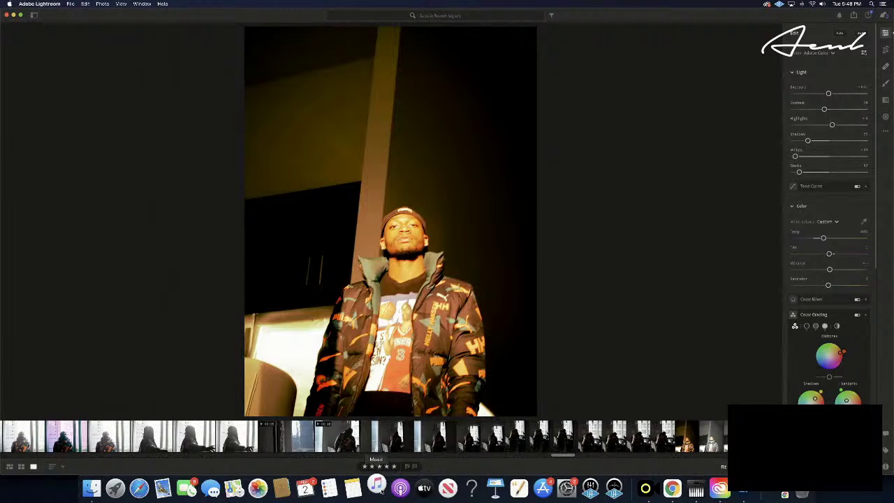
left_click(378, 488)
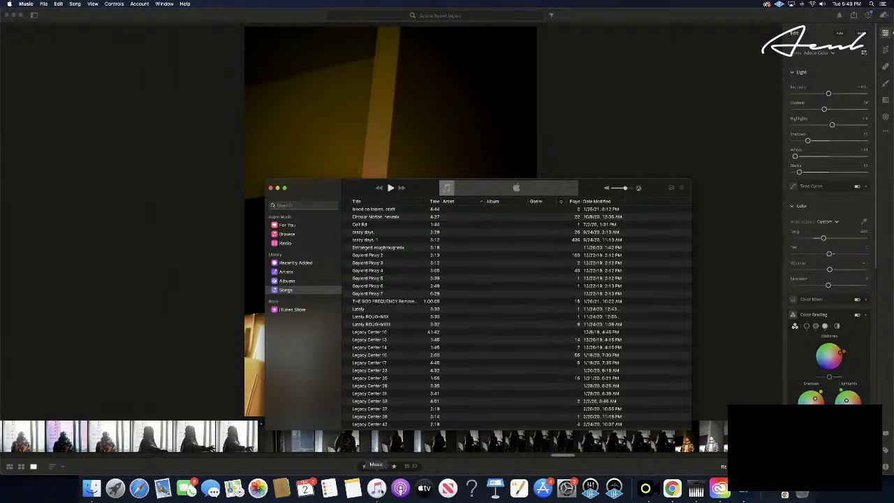
- Scroll the Songs list and start a track playing
scroll(448, 293, "down", 15)
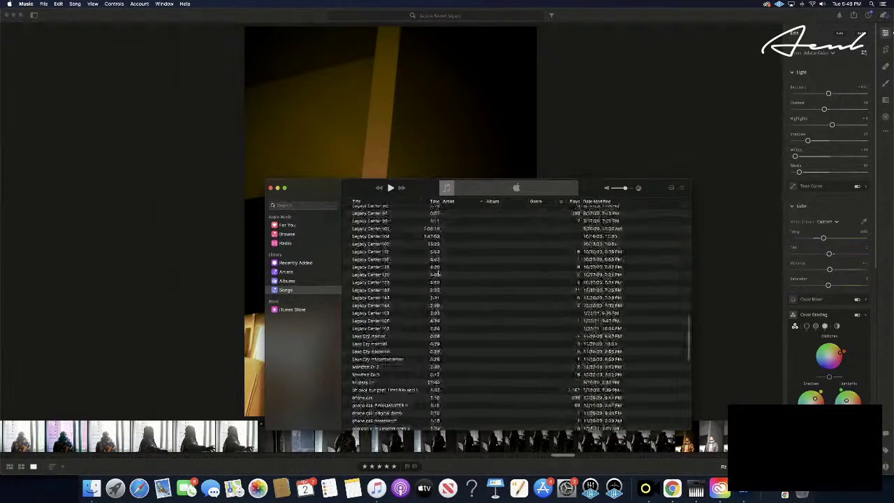
scroll(438, 273, "down", 10)
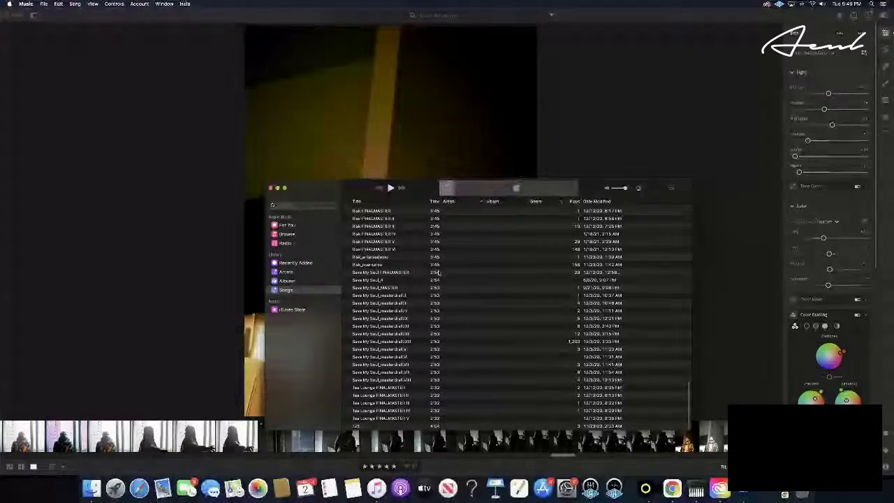
scroll(438, 273, "up", 2)
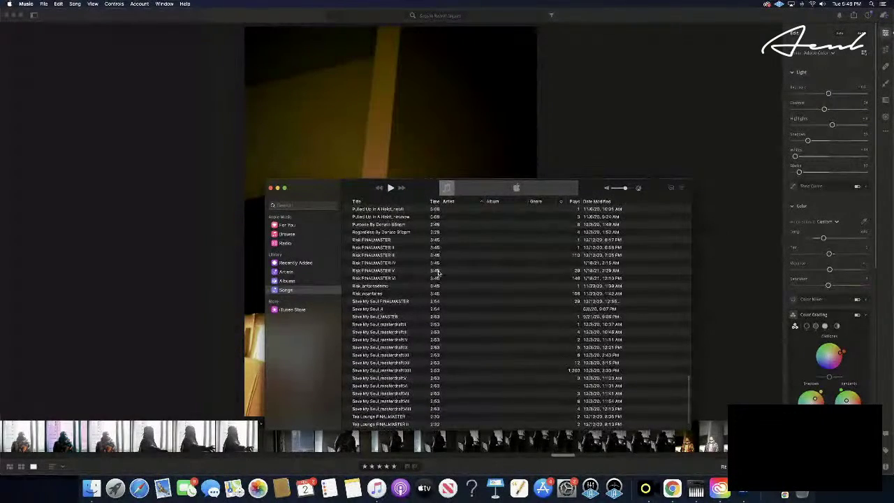
scroll(438, 273, "up", 6)
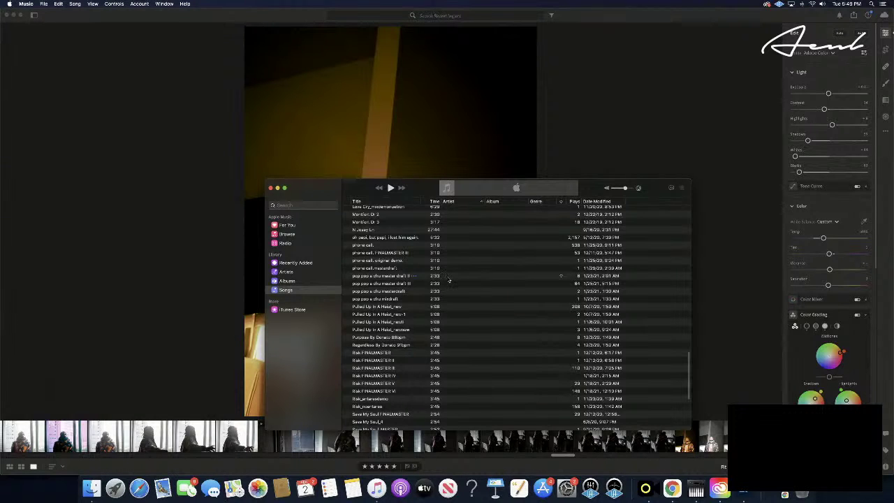
scroll(451, 281, "up", 2)
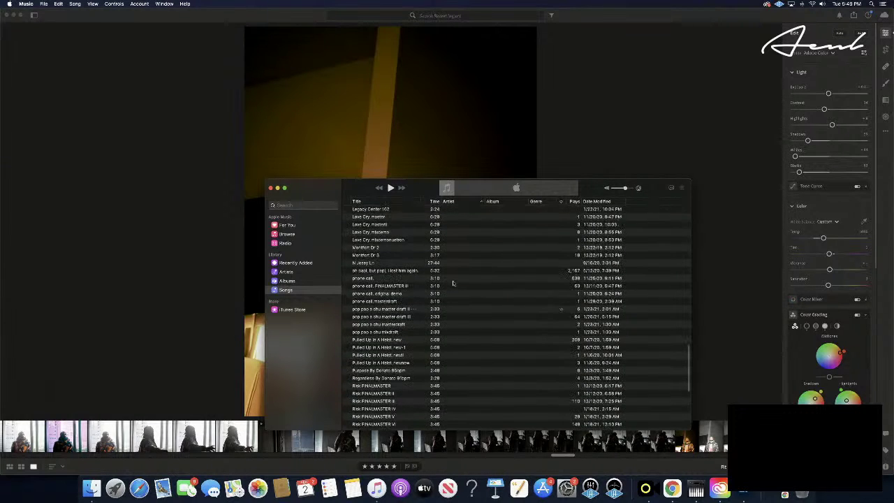
double_click(461, 275)
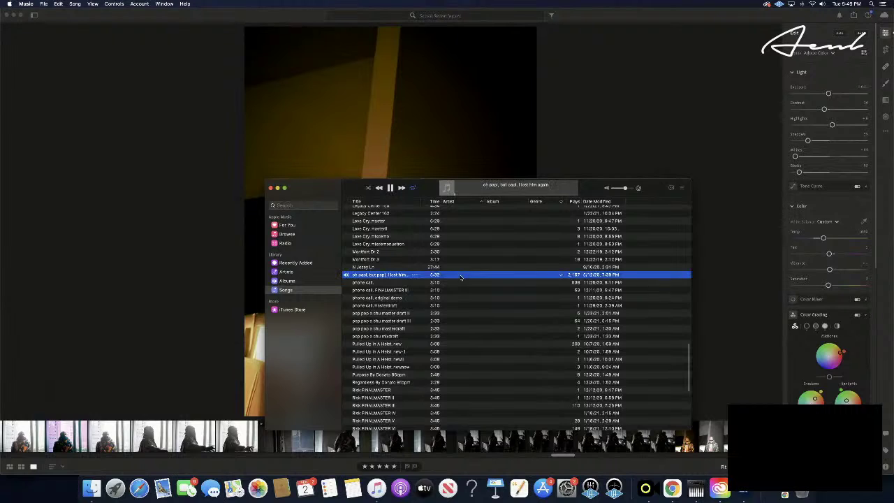
left_click(752, 303)
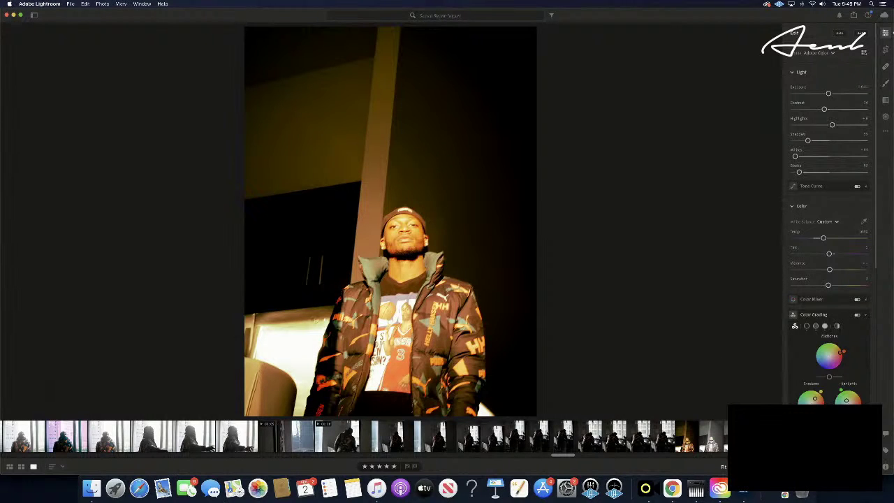
- Advance four shots and paste the warm grade onto that photo
key("Right")
key("Right")
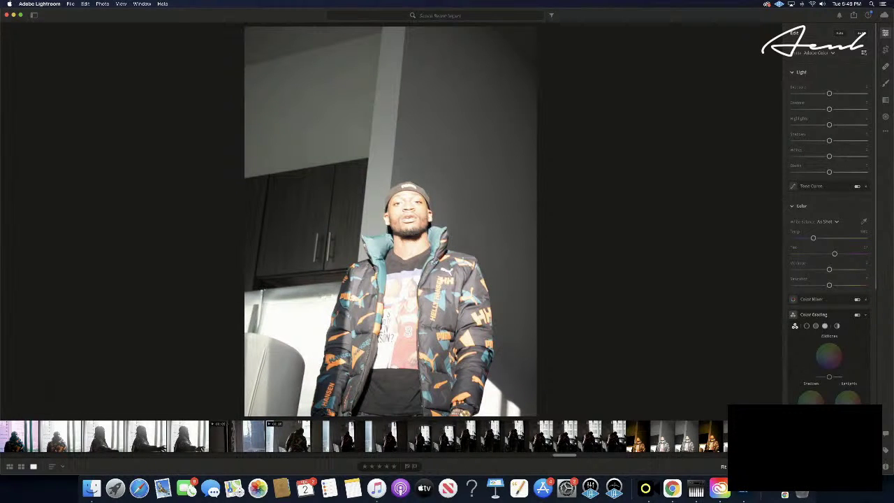
key("Right")
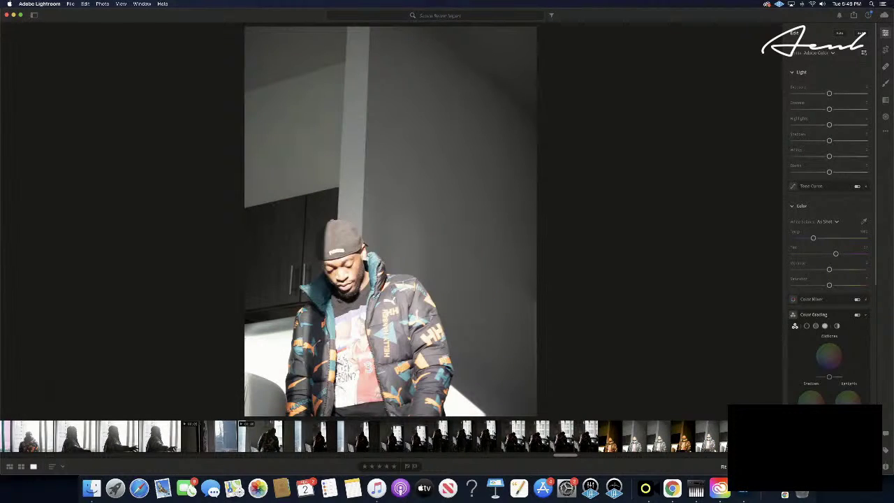
key("Right")
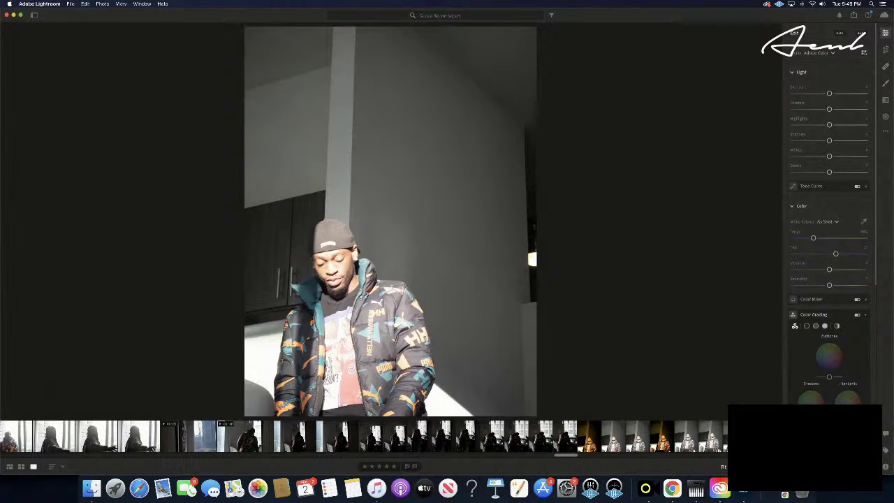
key("Right")
key("Right")
key("super+v")
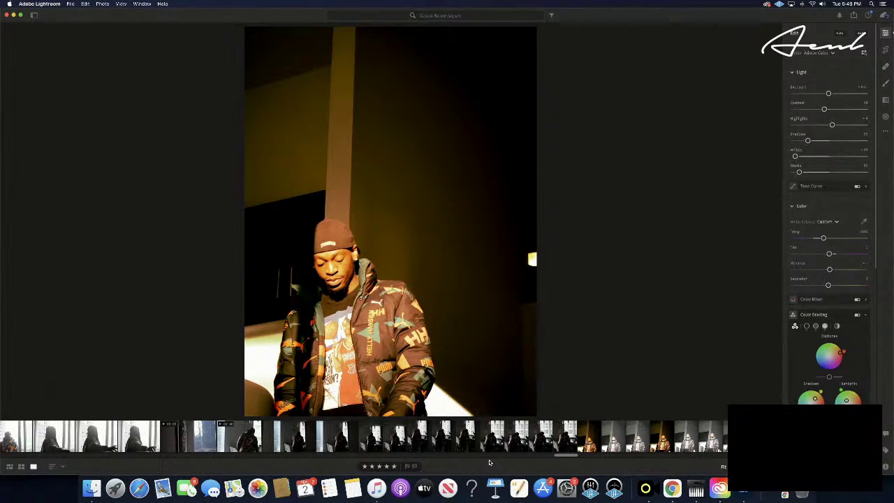
- Paste the warm grade two frames later and rate that shot five stars
key("Right")
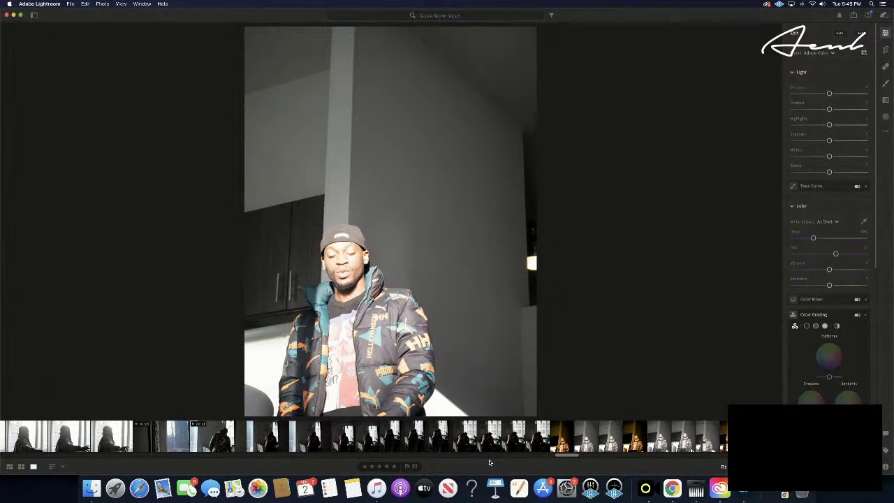
key("Right")
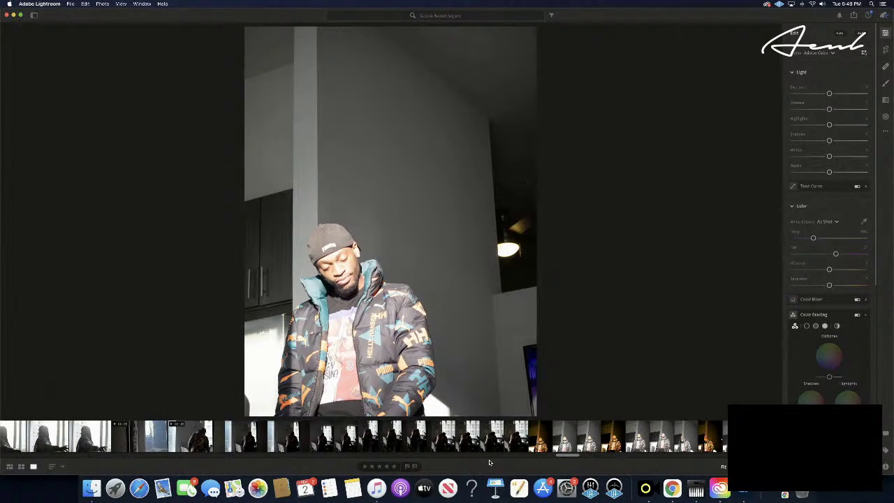
key("super+v")
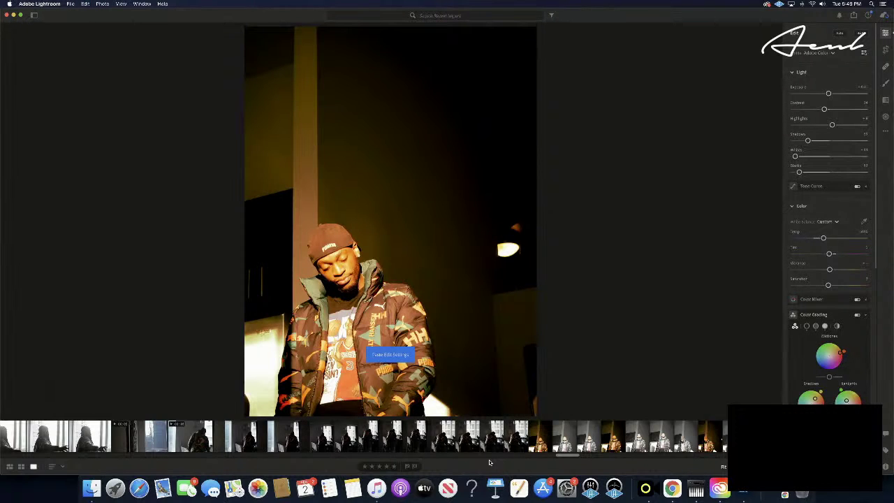
key("5")
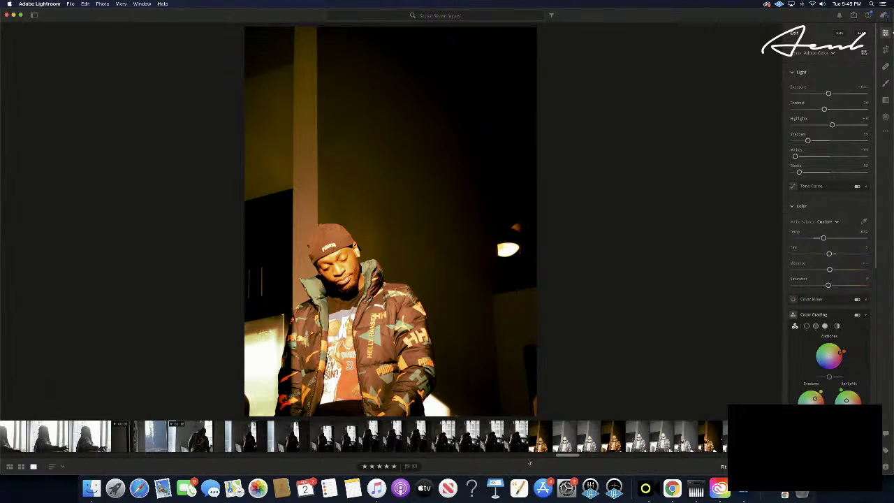
- Grade another shot two frames ahead, rate it five stars, and dismiss the reminder notification
key("Right")
key("Right")
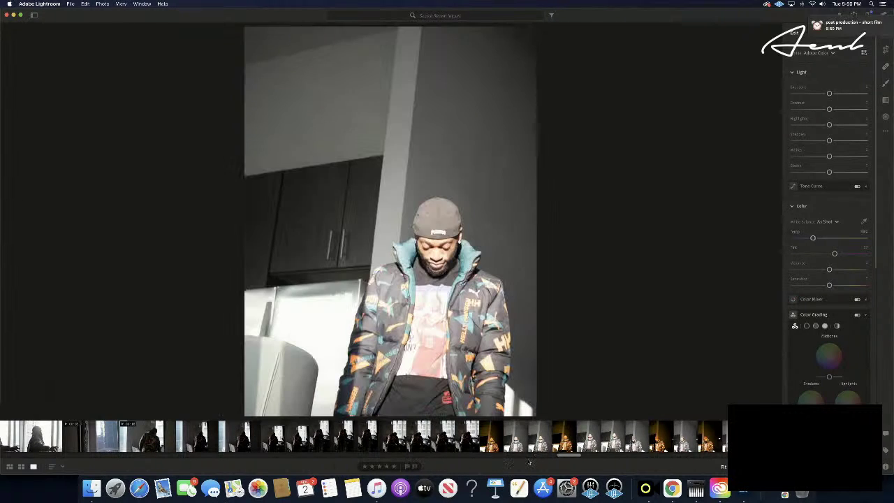
key("Right")
key("Right")
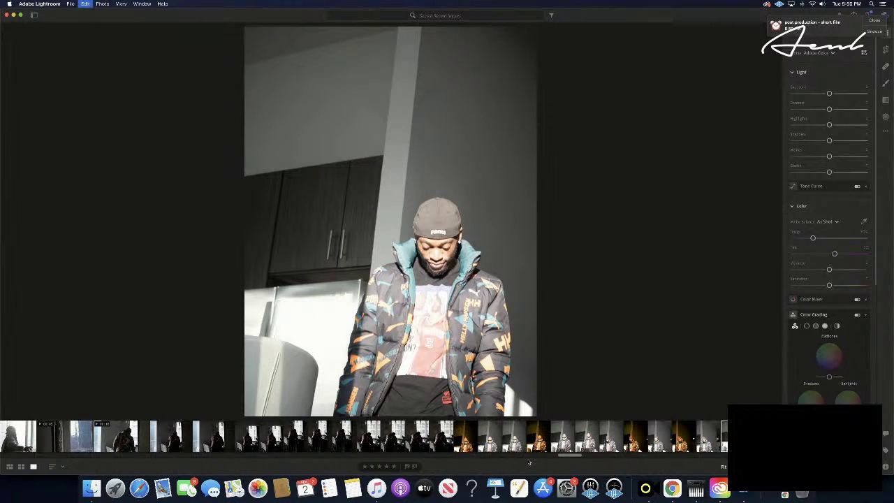
key("super+v")
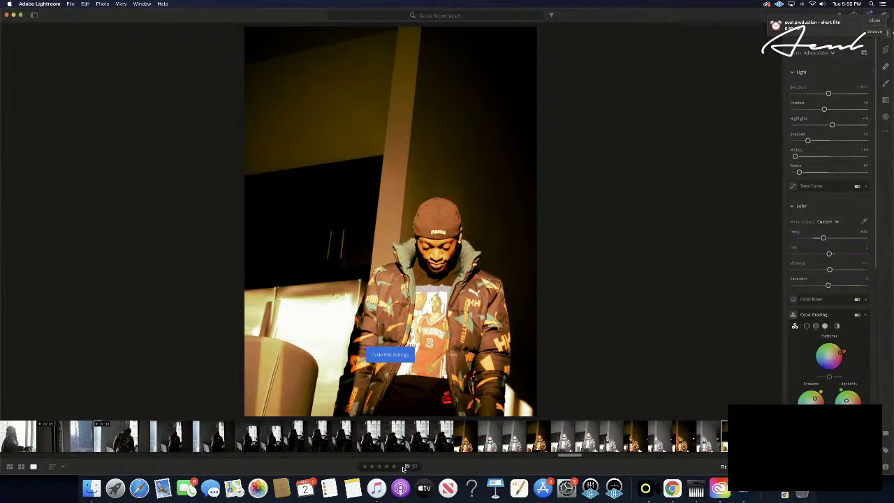
left_click(395, 466)
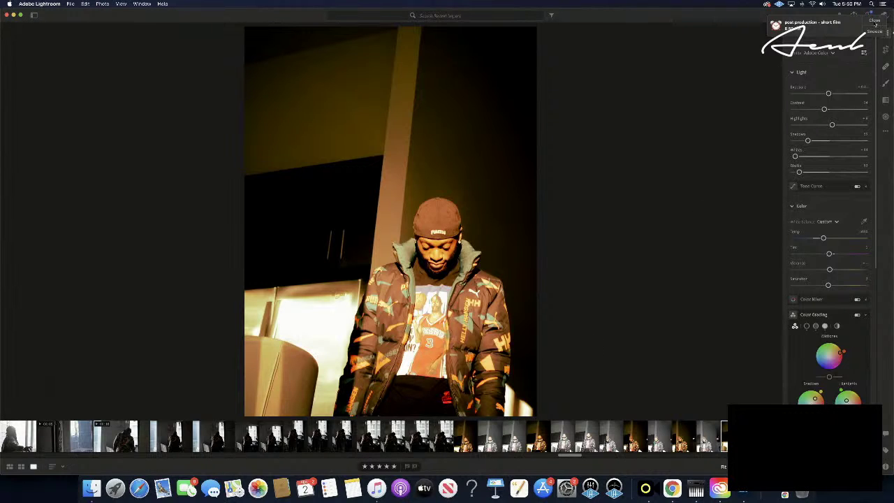
left_click(875, 20)
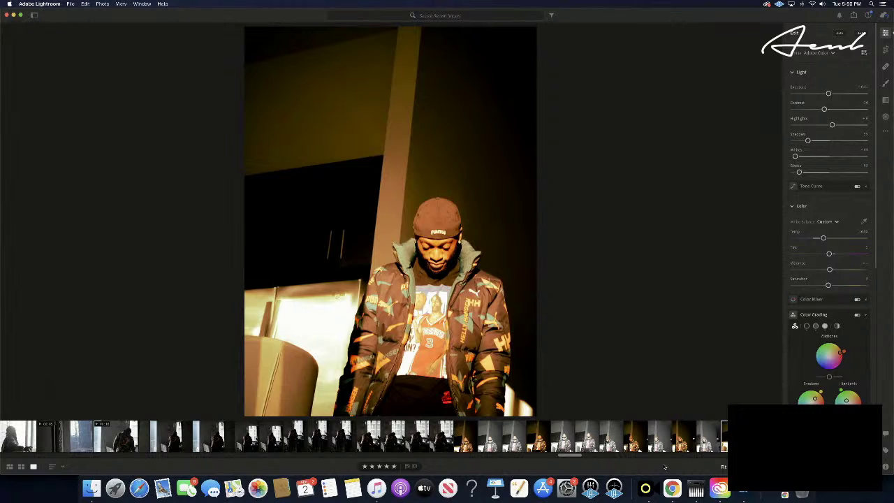
- Skip ten frames ahead and apply the copied warm grade to that shot
key("Right")
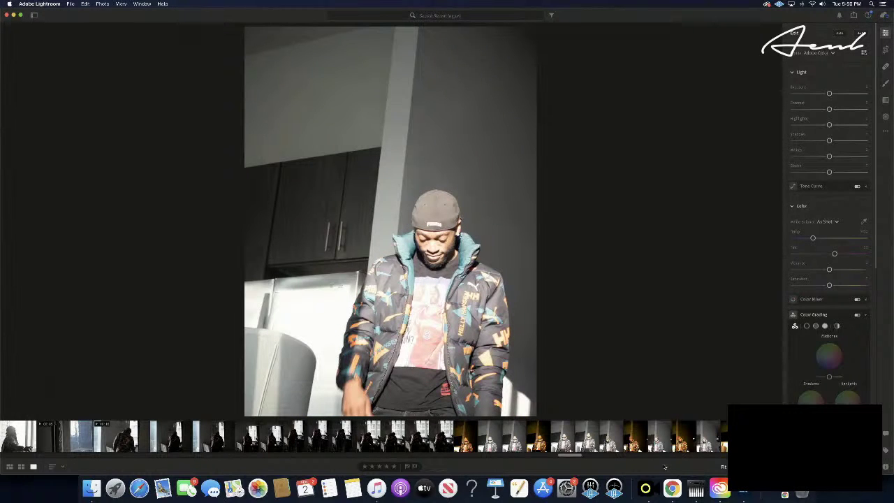
key("Right")
key("Right")
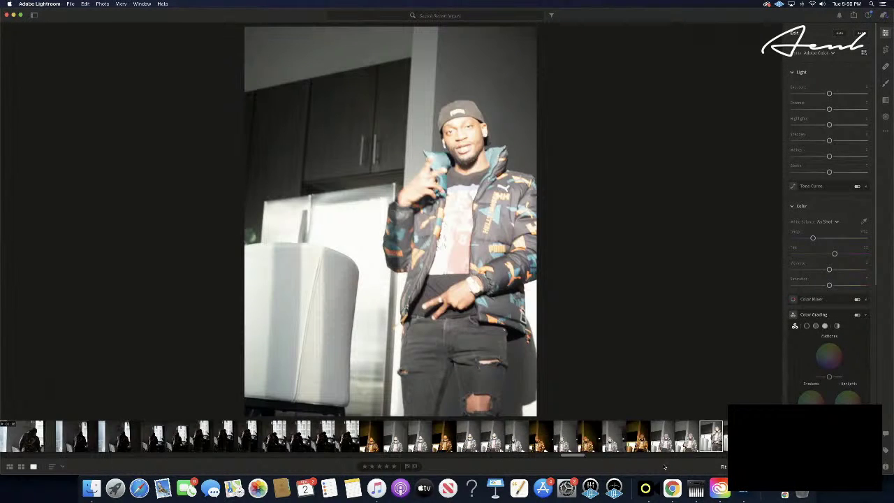
key("Right")
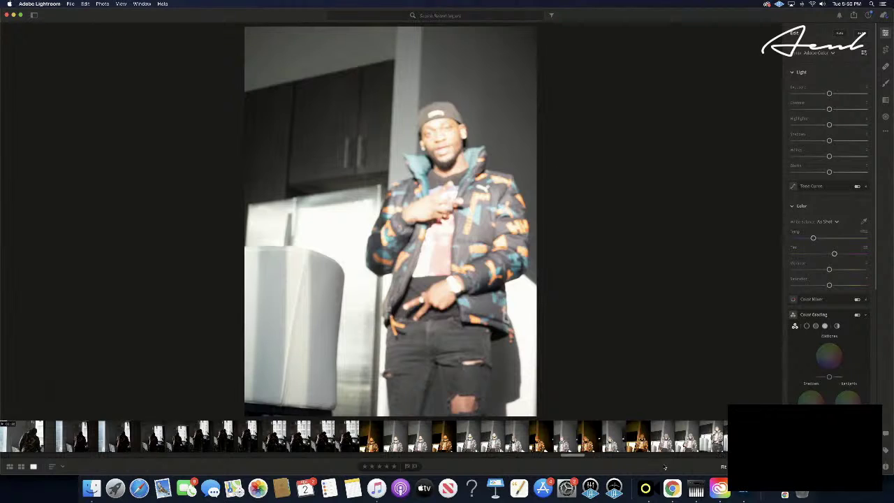
key("Right")
key("Right")
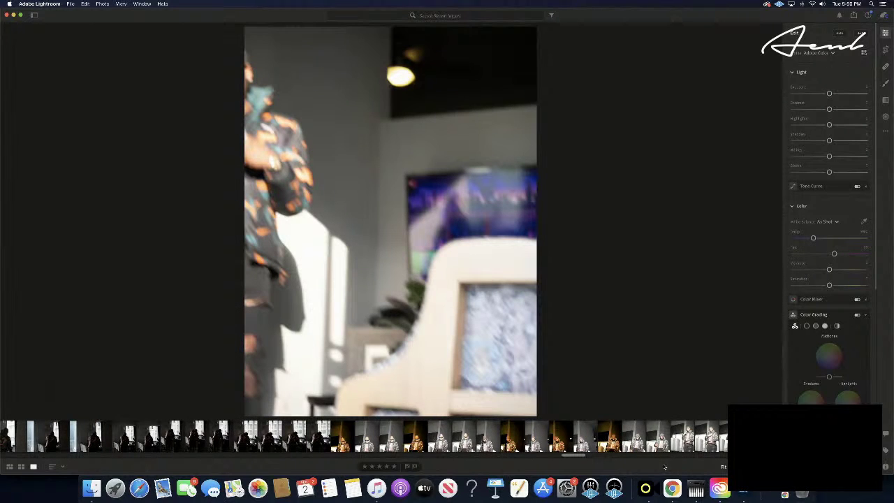
key("Right")
key("Right")
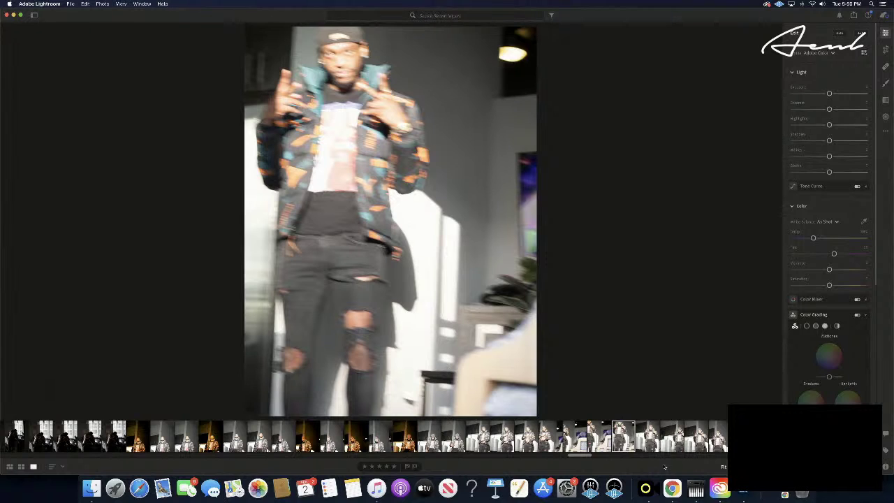
key("Right")
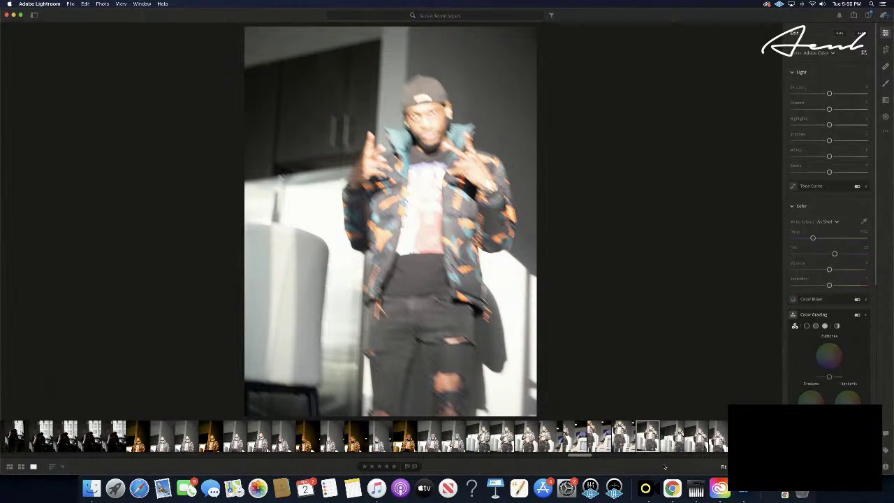
key("Right")
key("Right")
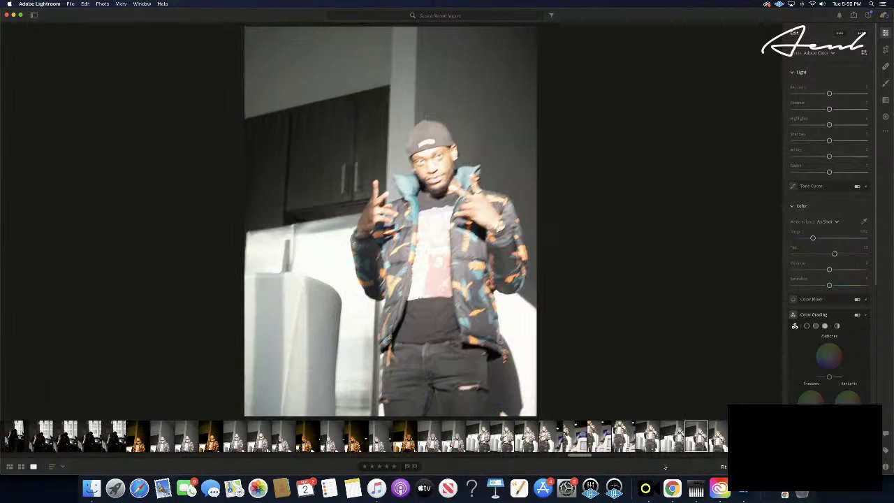
key("Right")
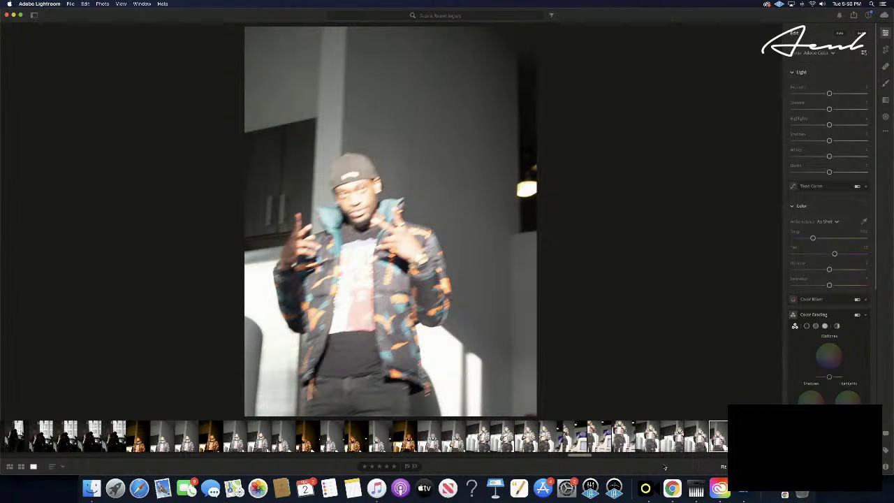
key("Right")
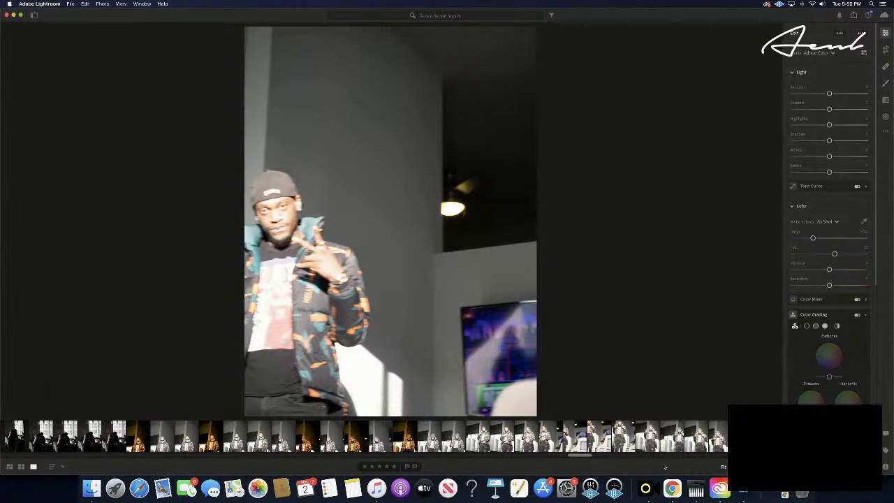
key("Right")
key("Right")
key("super+v")
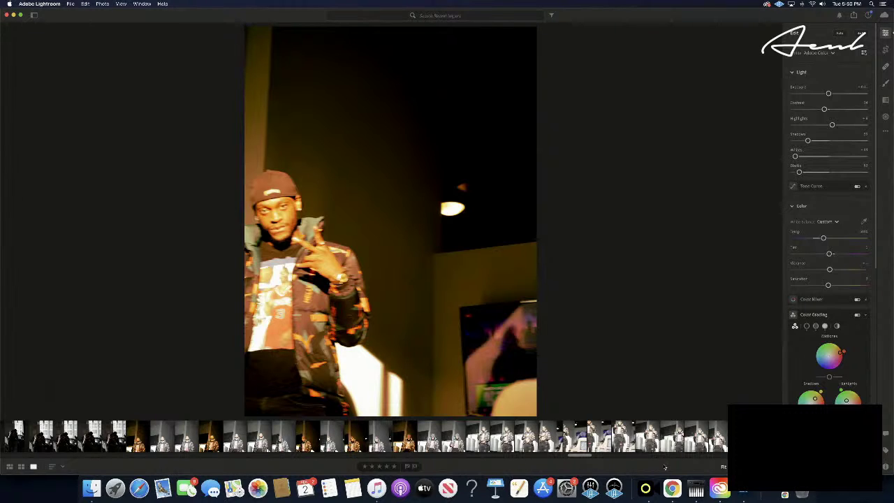
- Apply the warm grade to a shot four frames further along the burst
key("Right")
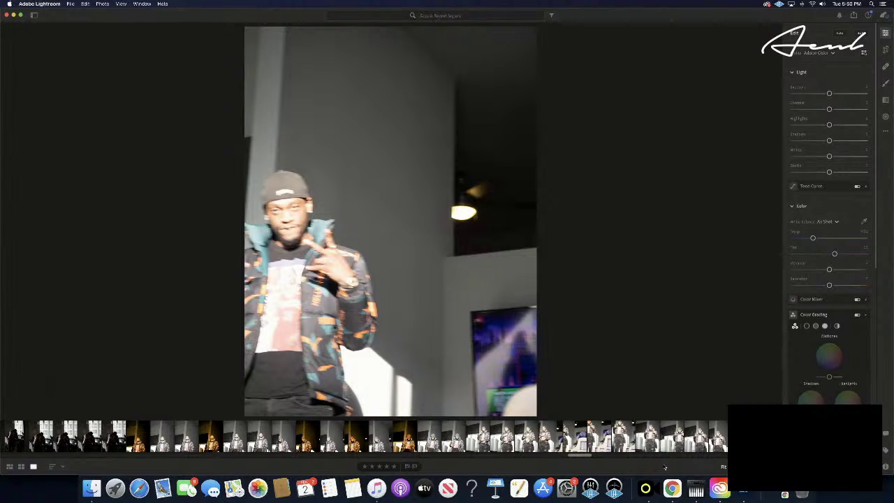
key("Right")
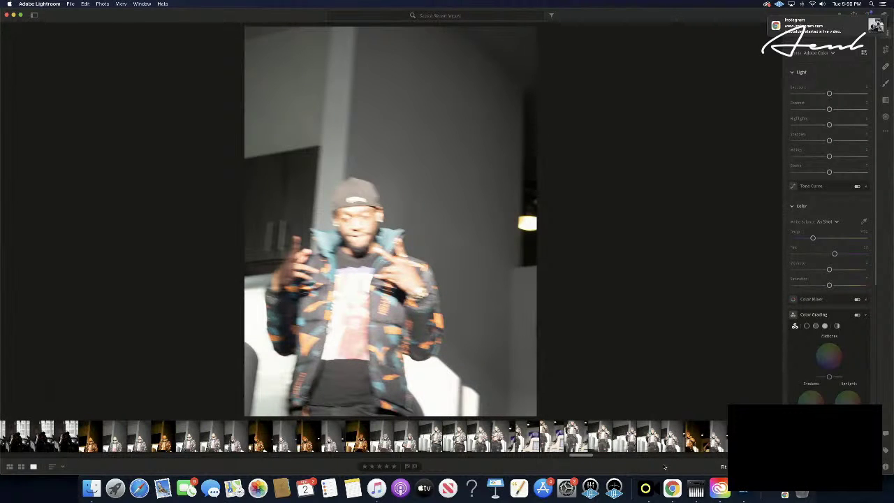
key("Right")
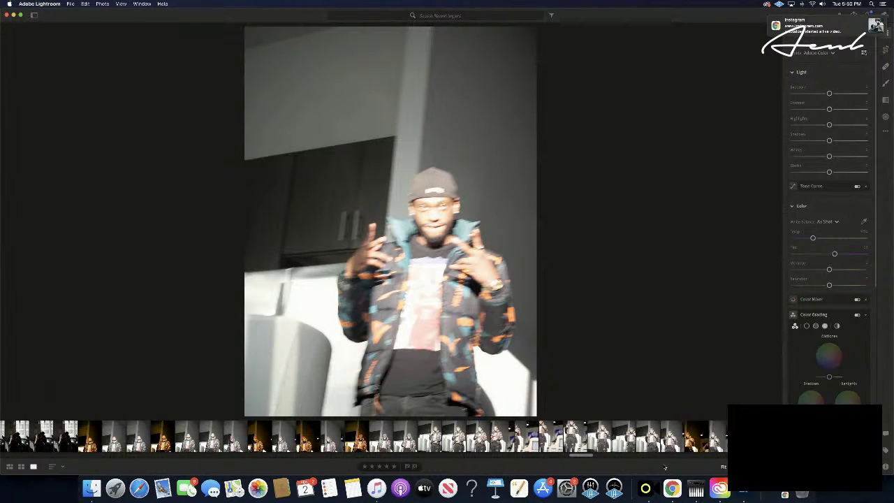
key("Right")
key("Right")
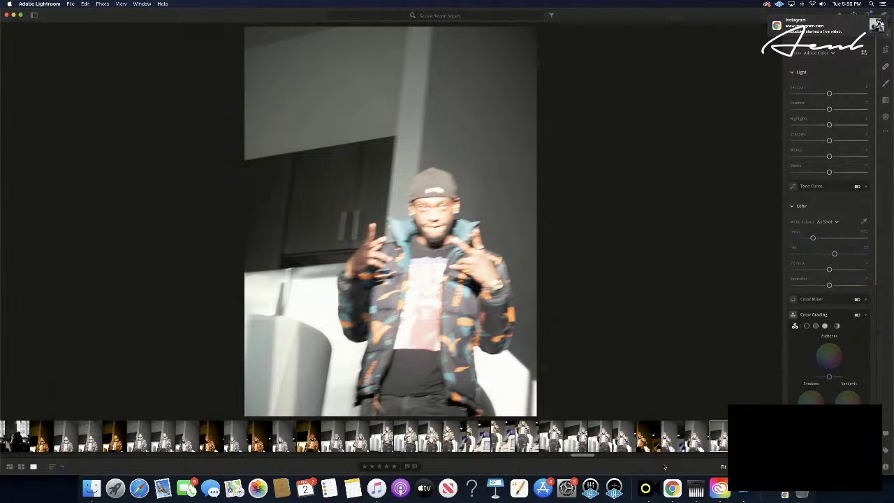
key("super+v")
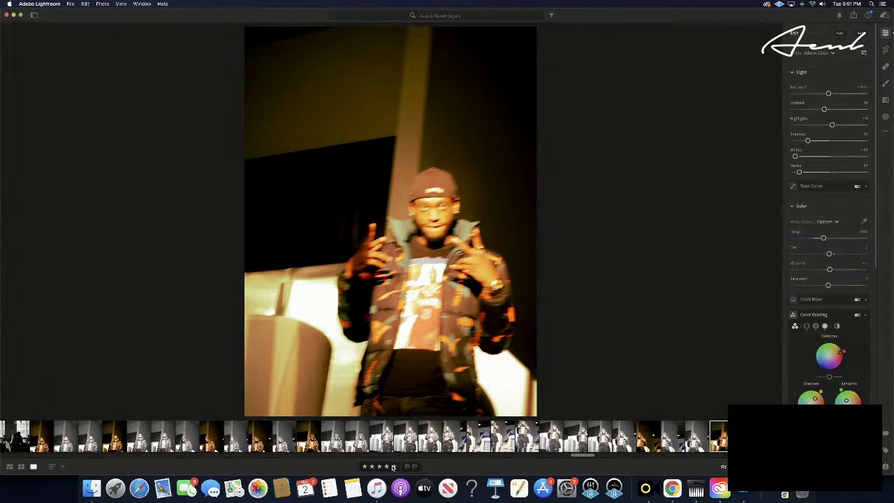
- Move ahead, step back one frame, paste the warm grade and rate it five stars
key("Right")
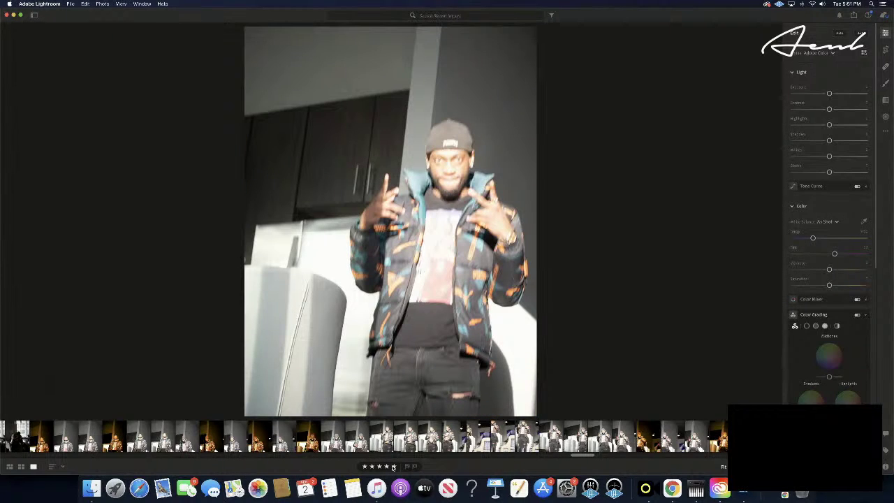
key("Right")
key("Right")
key("Right")
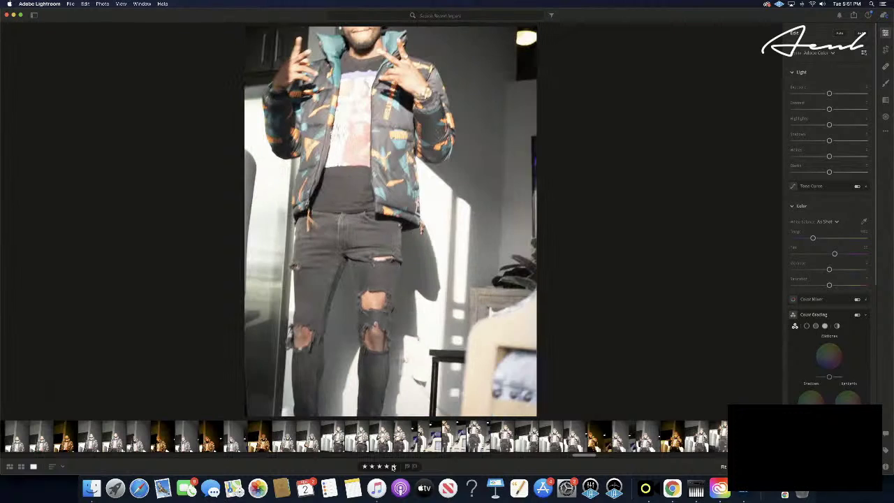
key("Right")
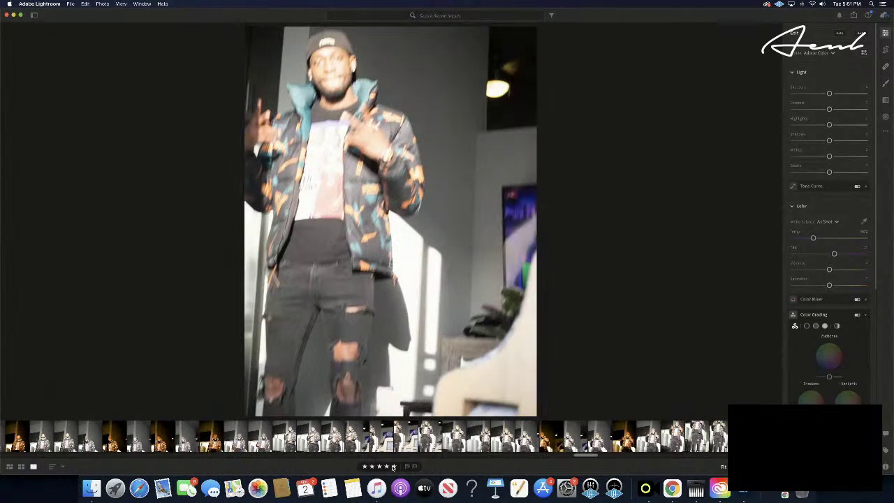
key("Right")
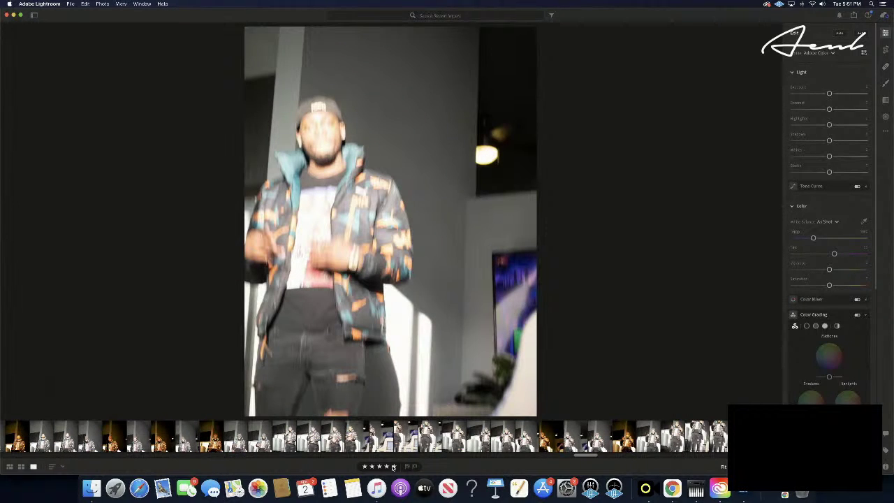
key("Right")
key("Right")
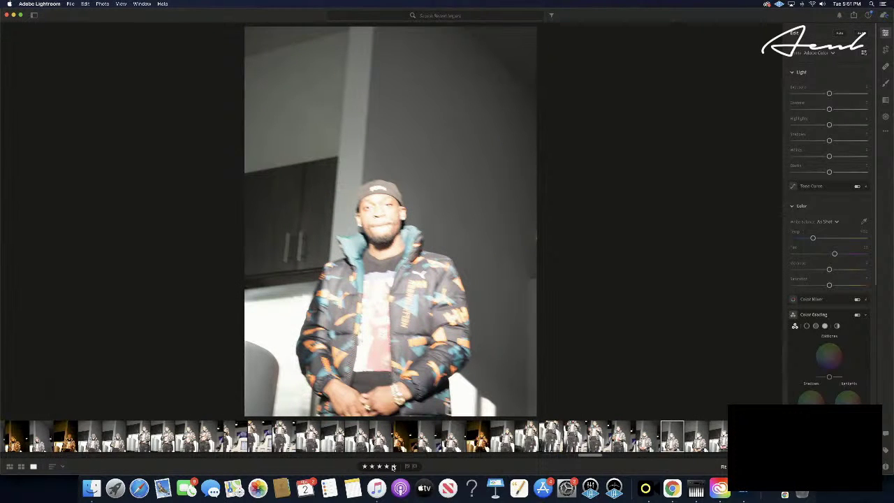
key("Right")
key("Left")
key("super+v")
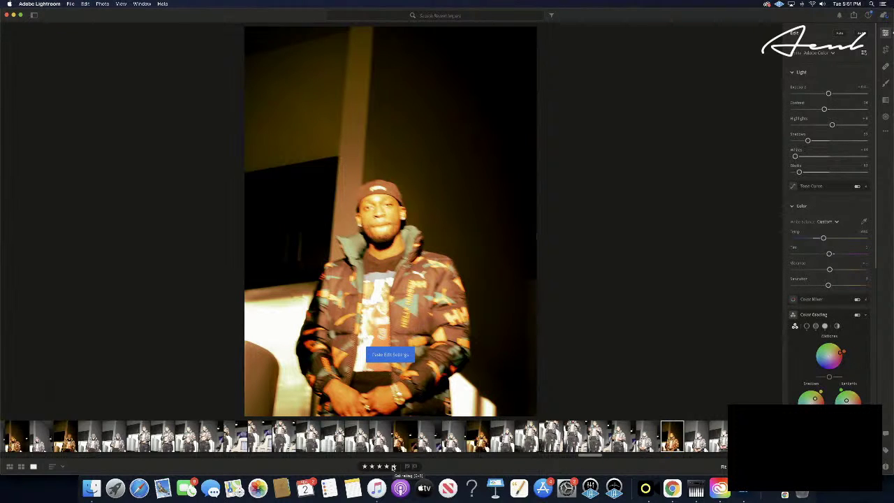
left_click(393, 466)
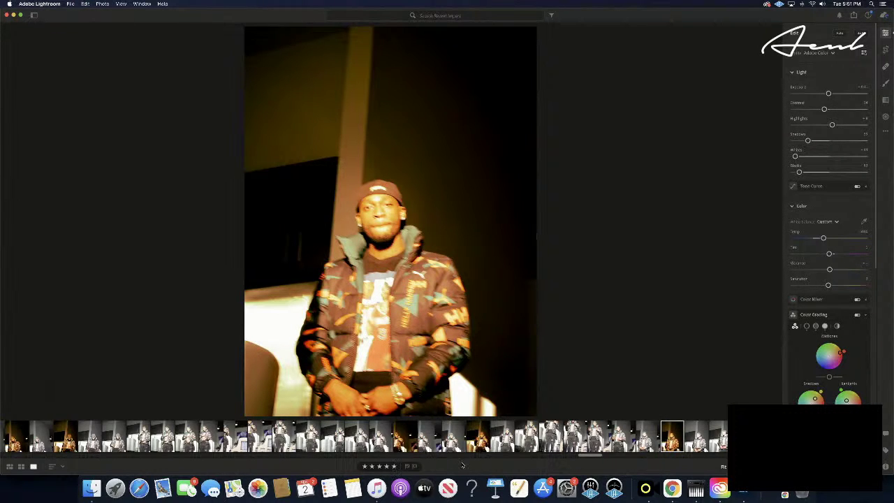
- Paste the warm grade onto a shot four frames further on
key("Right")
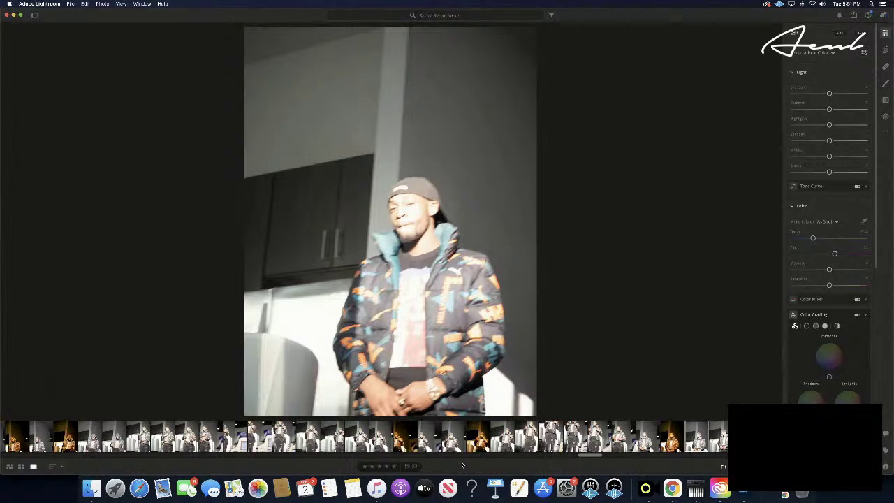
key("Right")
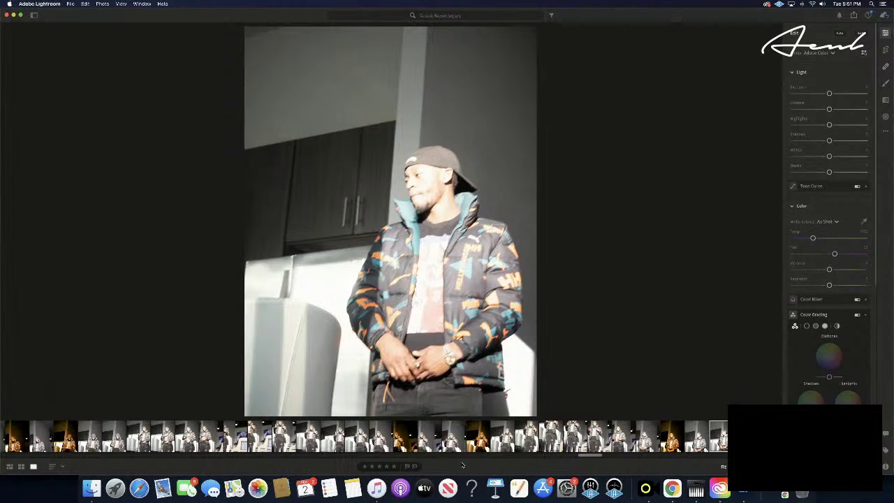
key("Right")
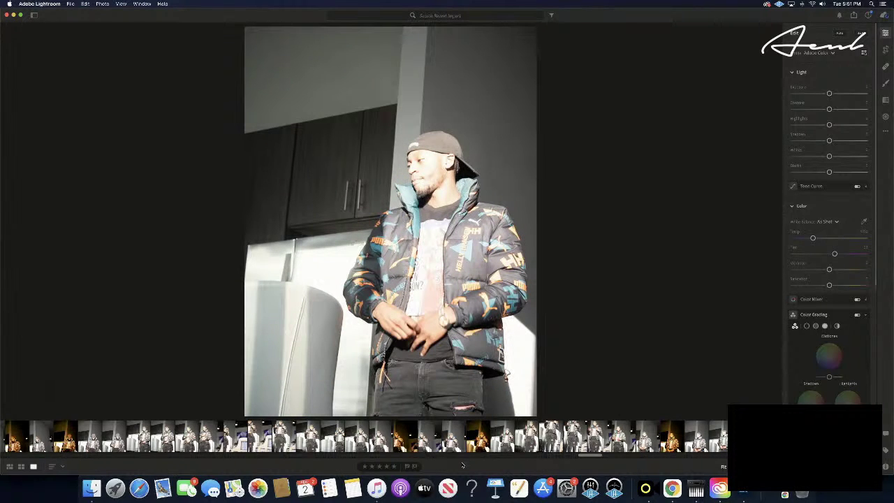
key("Right")
key("Right")
key("super+v")
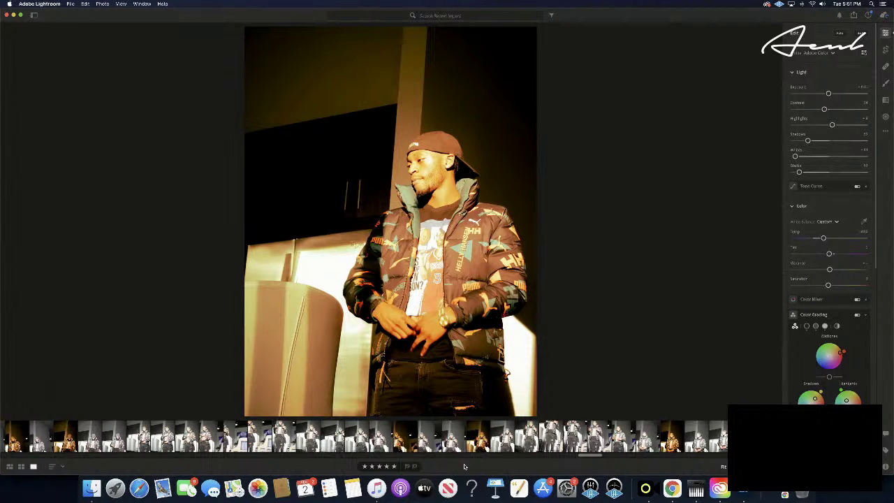
- Apply the warm grade to another shot five frames later
key("Right")
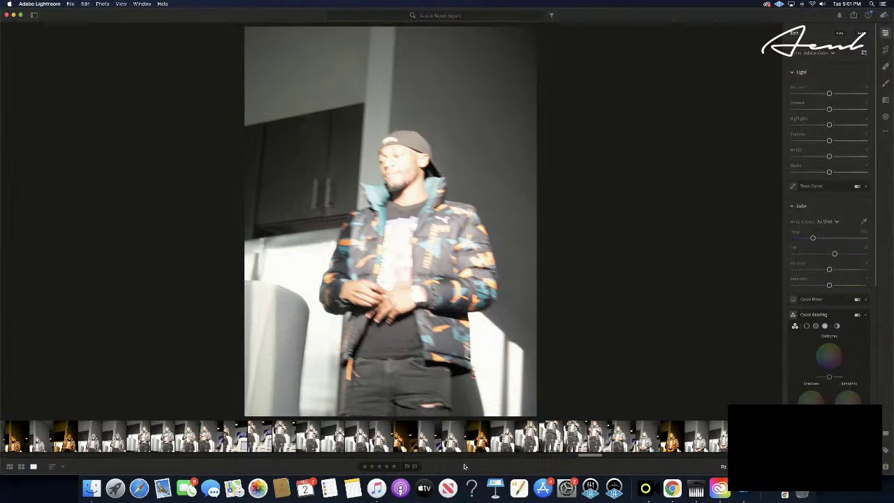
key("Right")
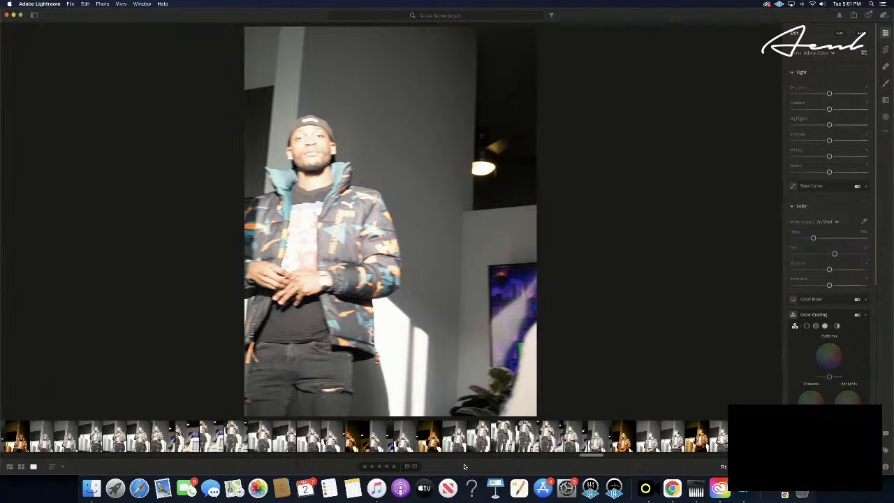
key("Right")
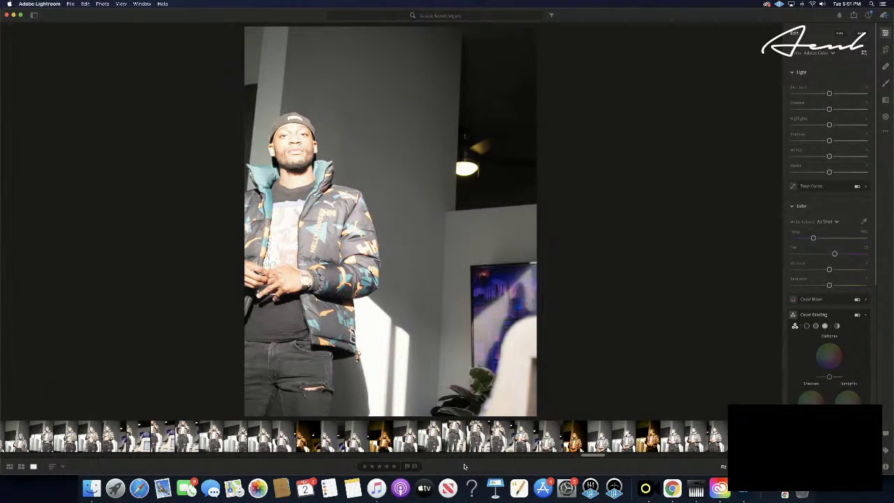
key("Right")
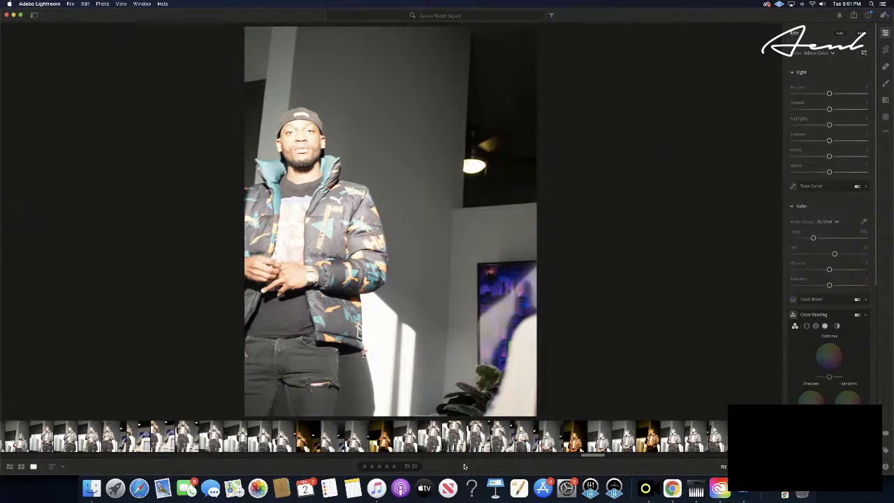
key("Right")
key("Right")
key("Right")
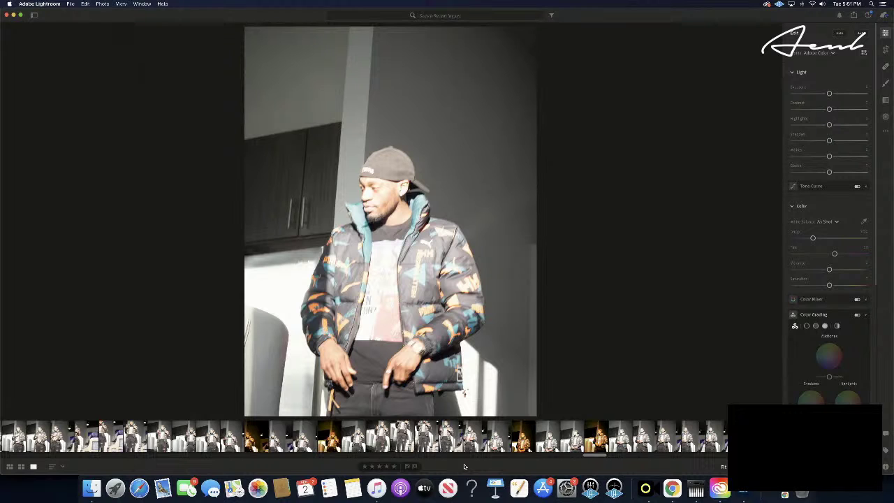
key("super+v")
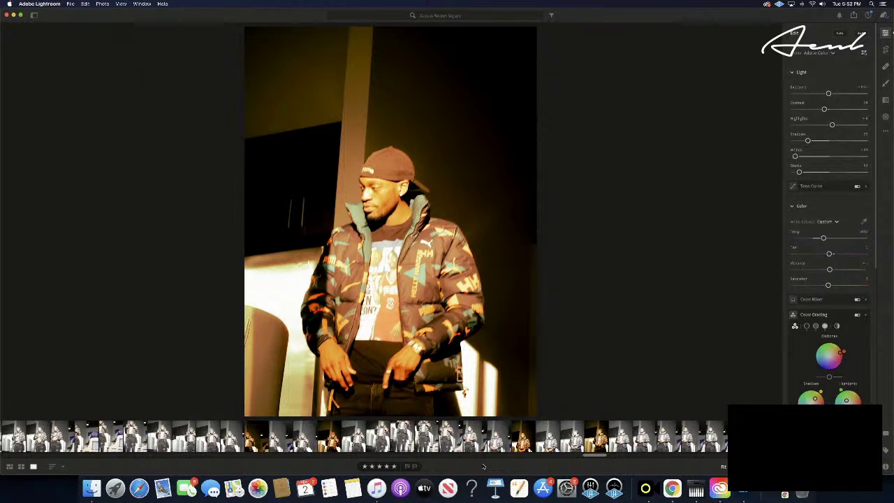
- Step three frames ahead to the unedited fridge portrait
key("Right")
key("Right")
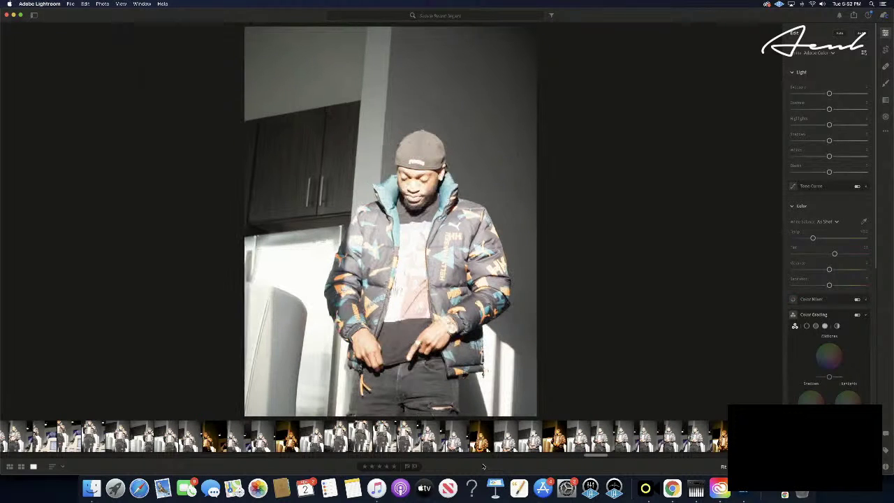
key("Right")
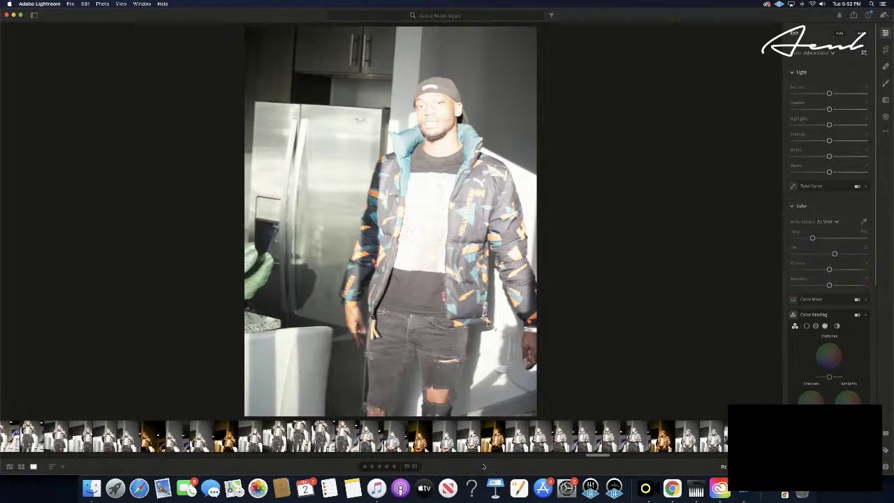
key("Right")
key("Right")
- Paste the copied edit onto the fridge shot and tint its midtones green and shadows cyan-blue
key("super+v")
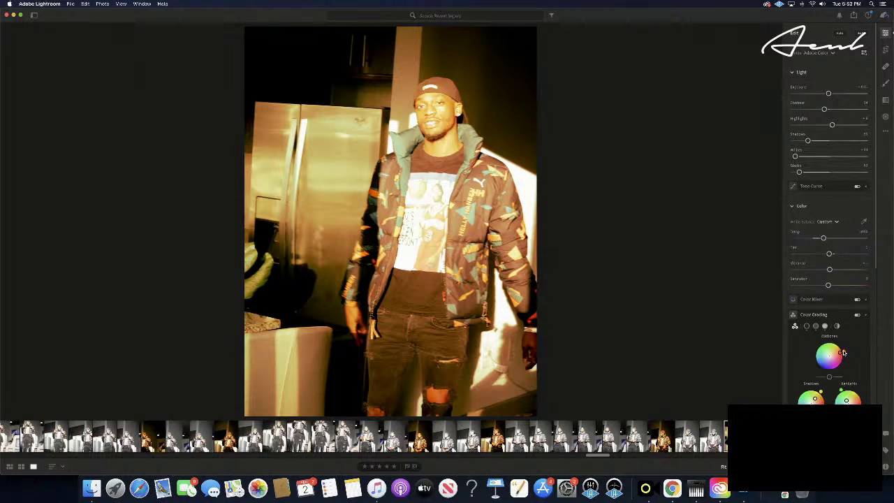
left_click_drag(843, 352, 776, 399)
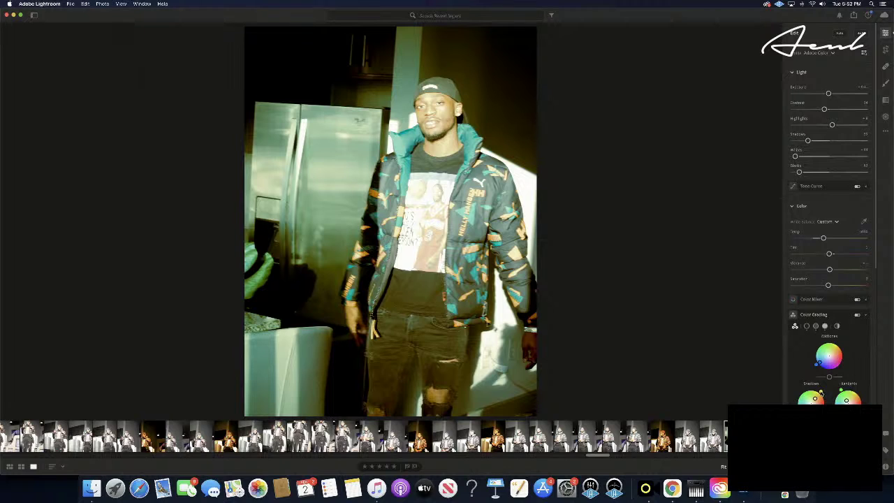
left_click_drag(820, 392, 796, 402)
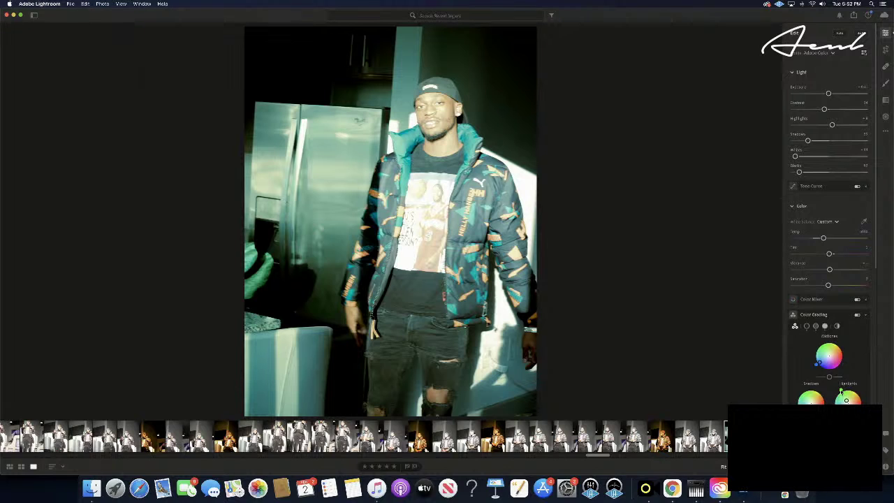
- Warm the highlights toward yellow and refine the midtones to a teal tint
mouse_move(844, 400)
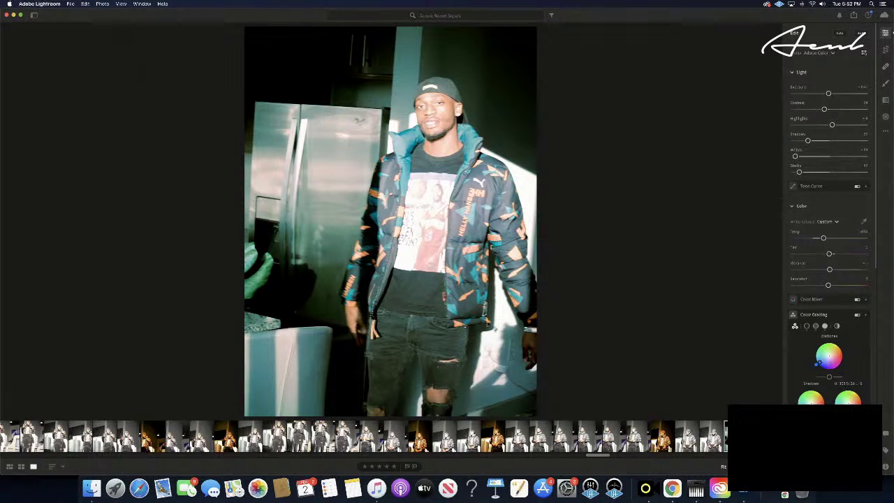
mouse_move(870, 411)
left_mouse_down()
mouse_move(867, 383)
mouse_move(876, 397)
left_mouse_up()
left_click_drag(835, 374, 818, 364)
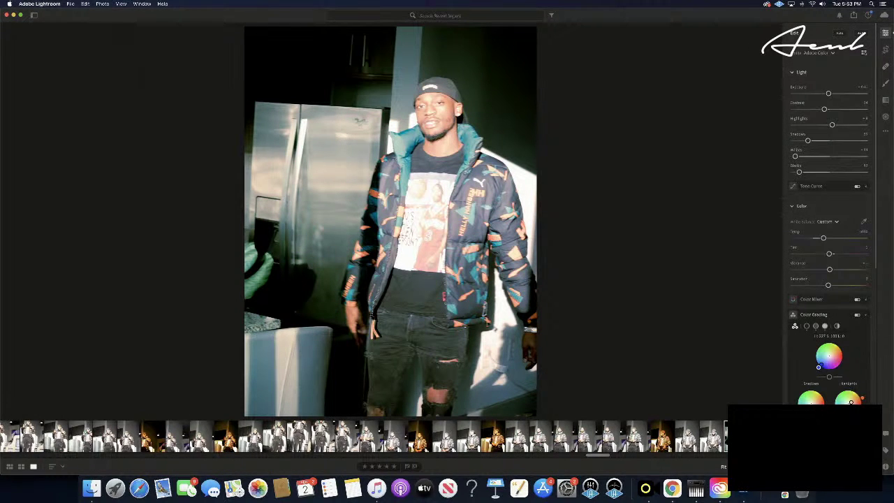
left_click_drag(818, 364, 761, 404)
left_click_drag(817, 364, 816, 364)
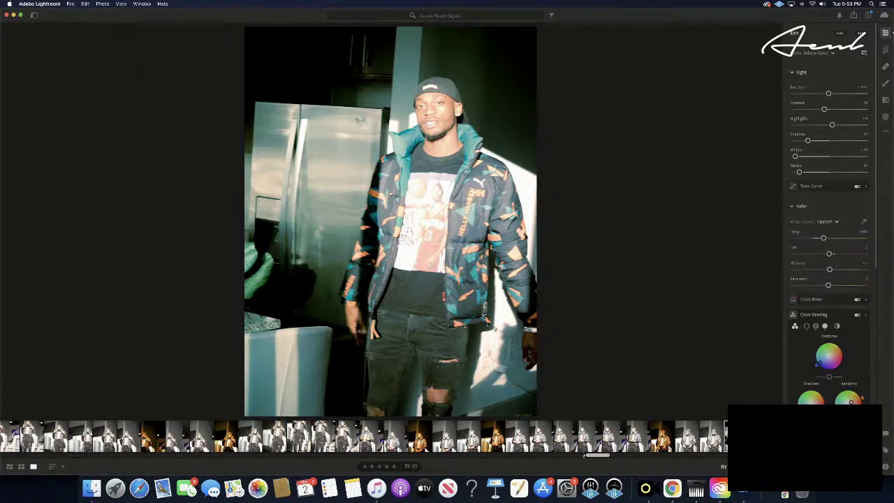
- Copy the teal grade and paste it onto five warm-toned wall shots chosen in the filmstrip
key("super+c")
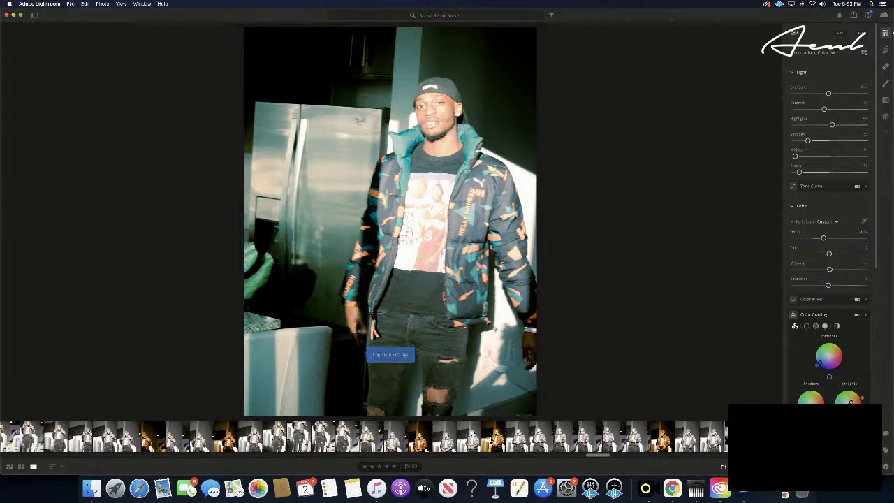
left_click(493, 440)
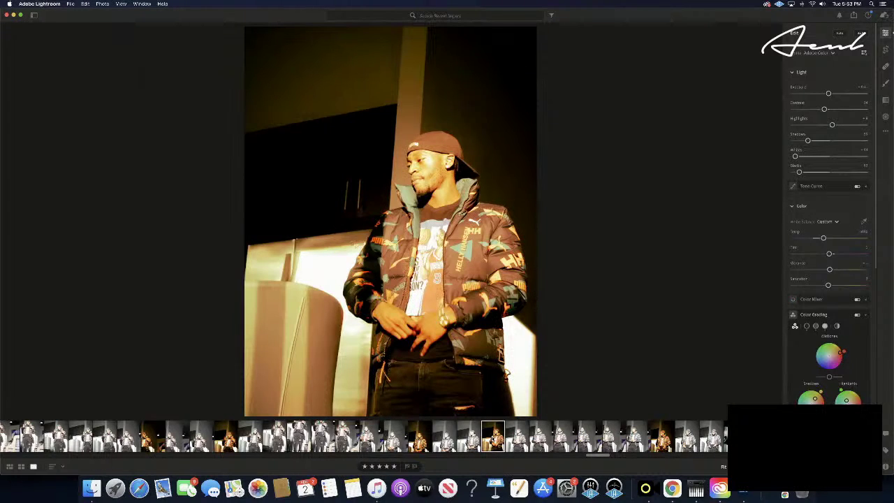
key("super+v")
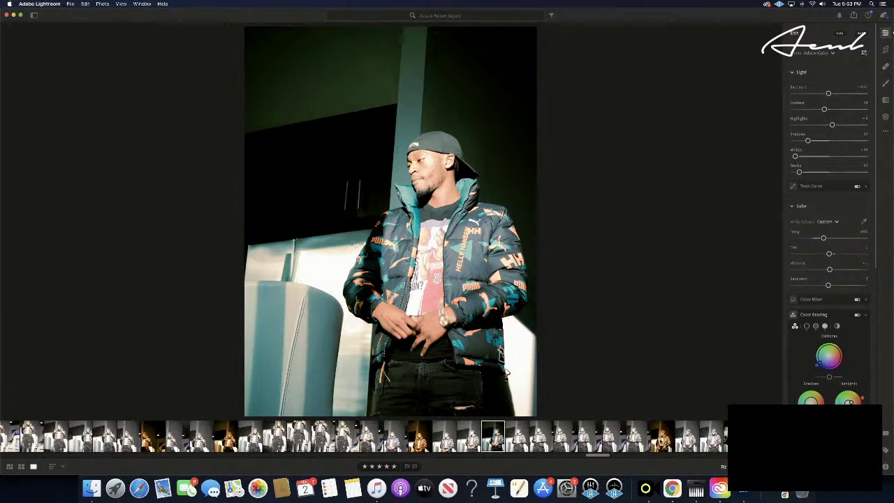
left_click(662, 437)
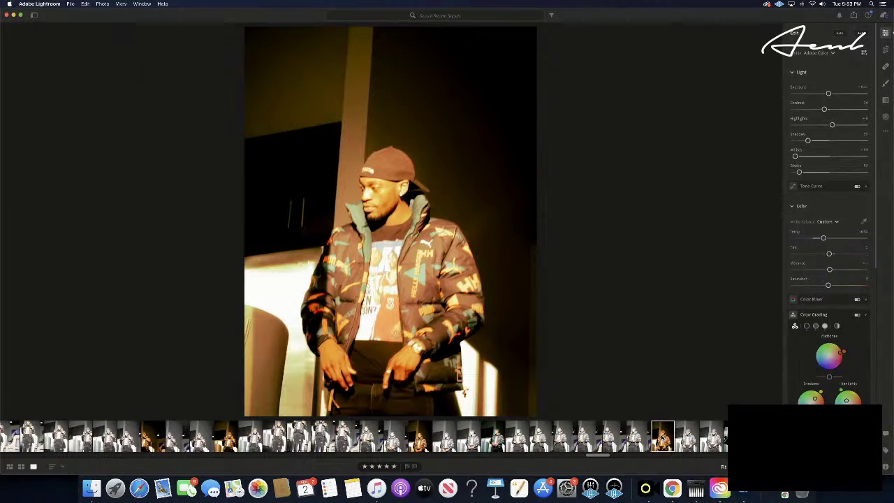
key("super+shift+v")
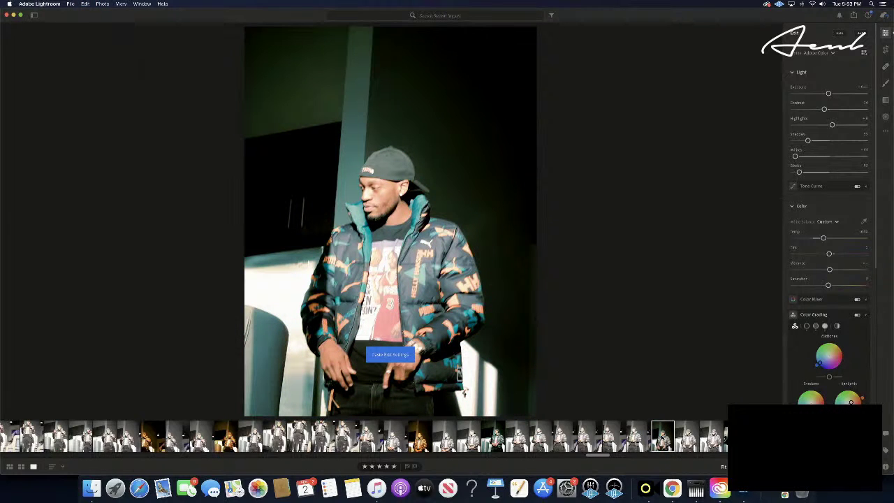
left_click(419, 436)
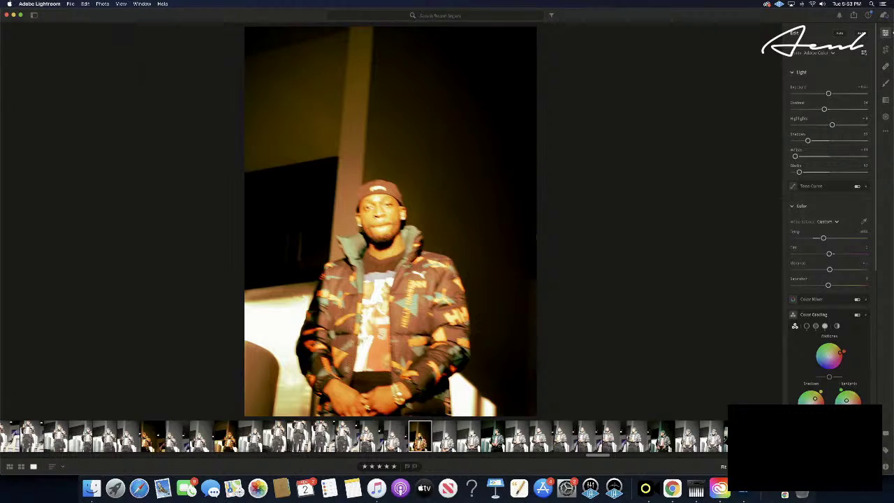
key("super+shift+v")
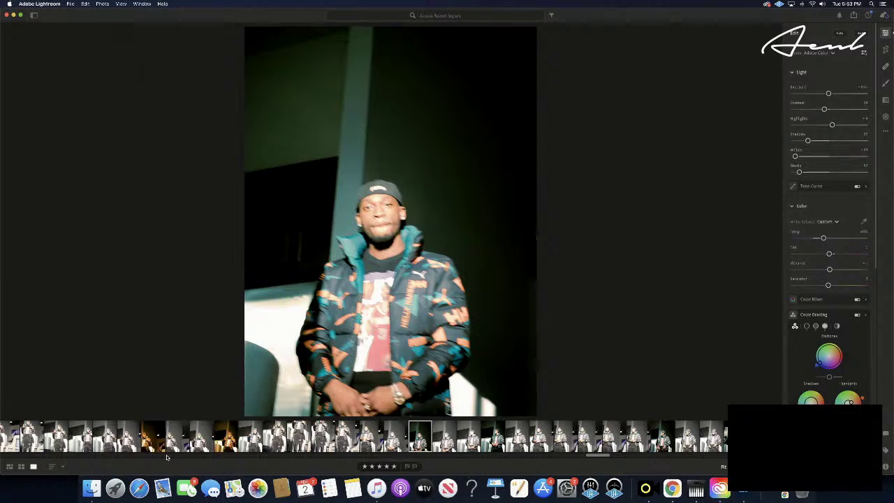
left_click(225, 436)
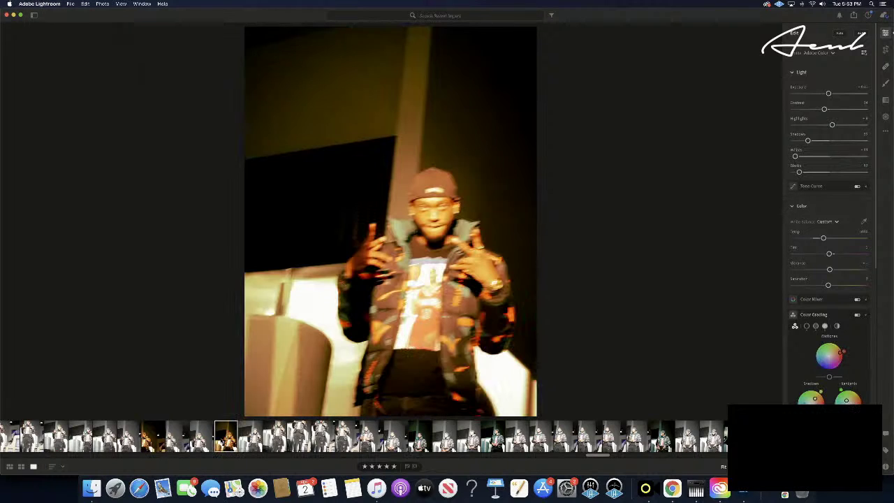
key("super+v")
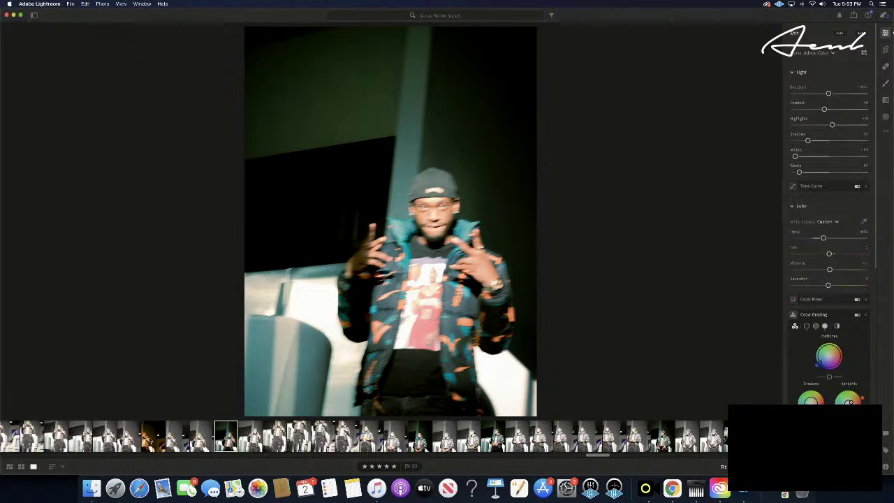
left_click(151, 438)
key("super+v")
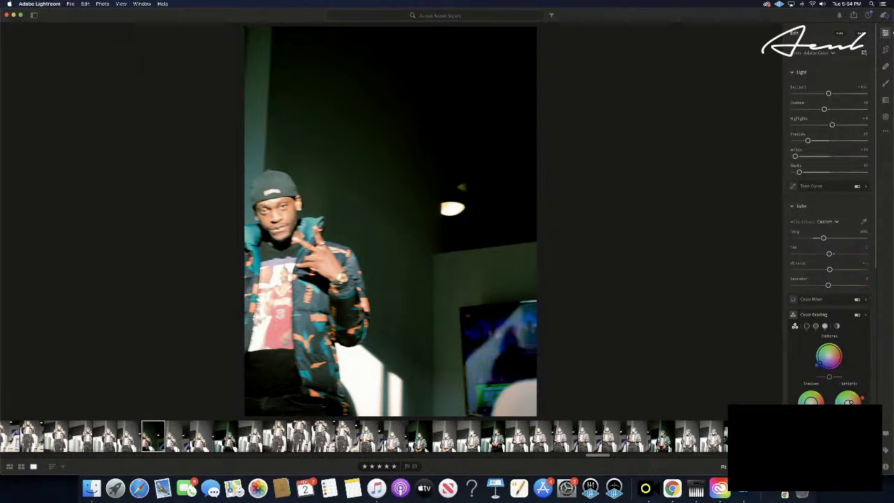
- Select a filmstrip thumbnail, move three shots ahead and paste the teal grade there
left_click(738, 435)
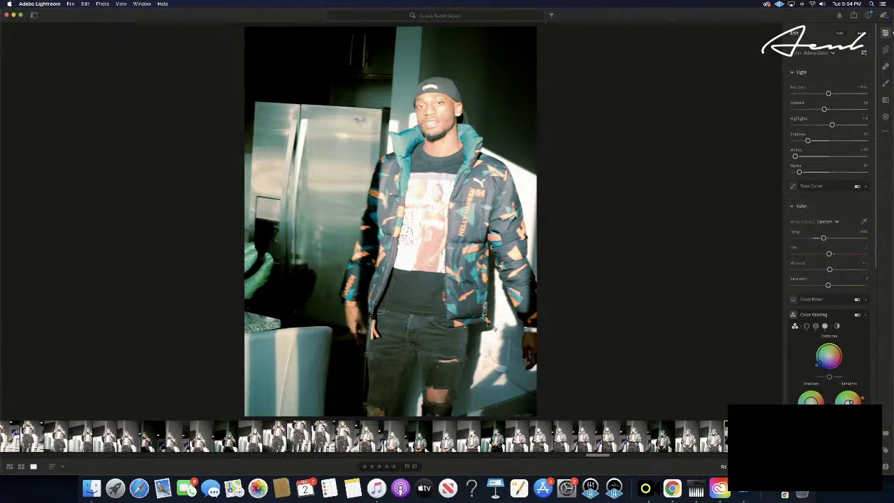
key("Right")
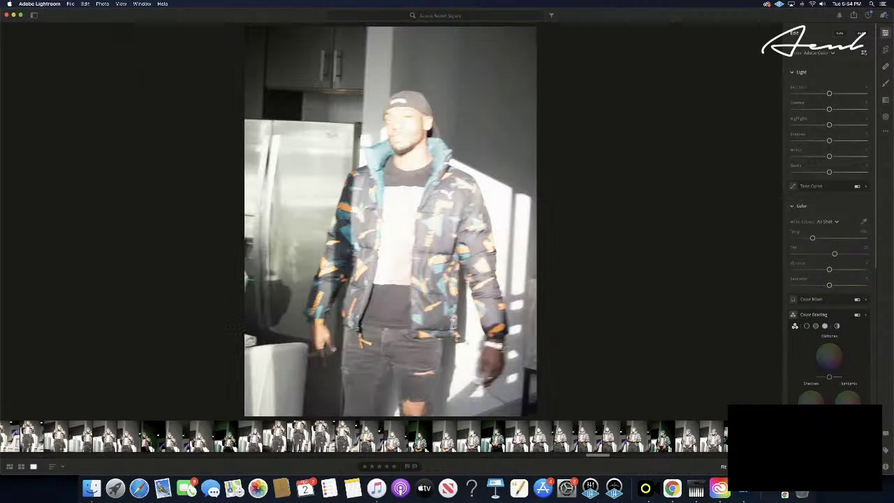
key("Right")
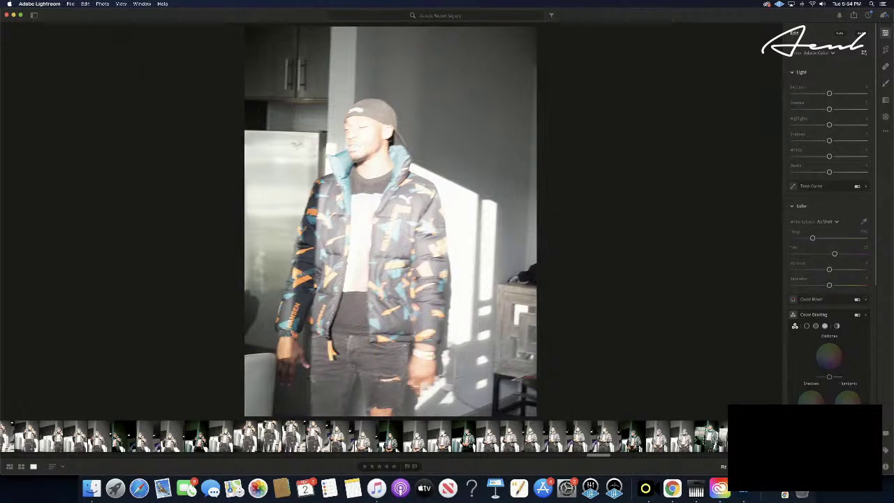
key("Right")
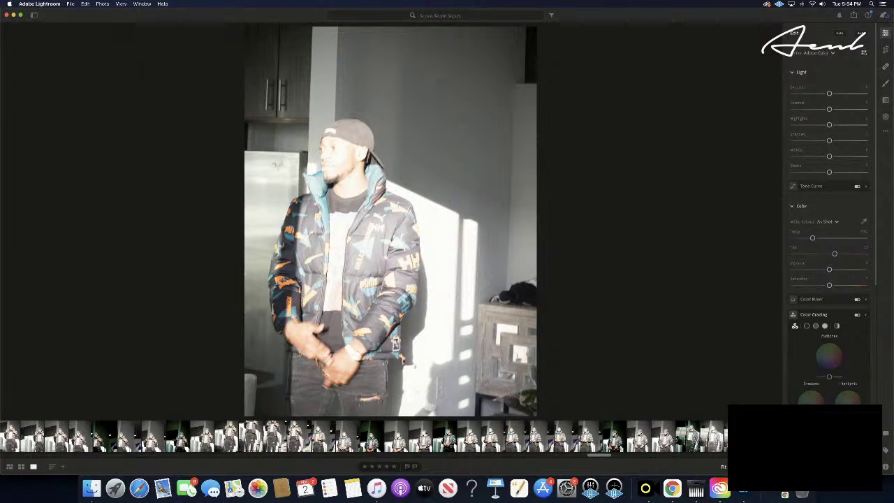
key("super+v")
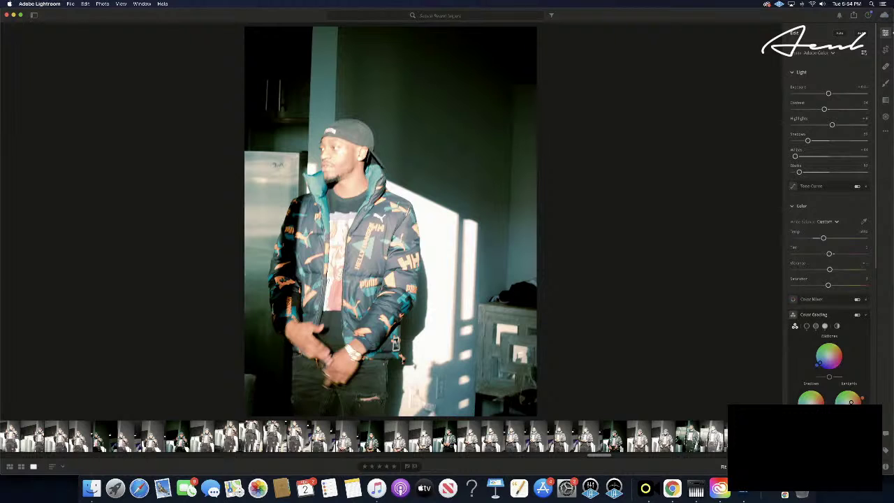
- Paste the teal grade onto a shot two frames on and rate it five stars
key("Right")
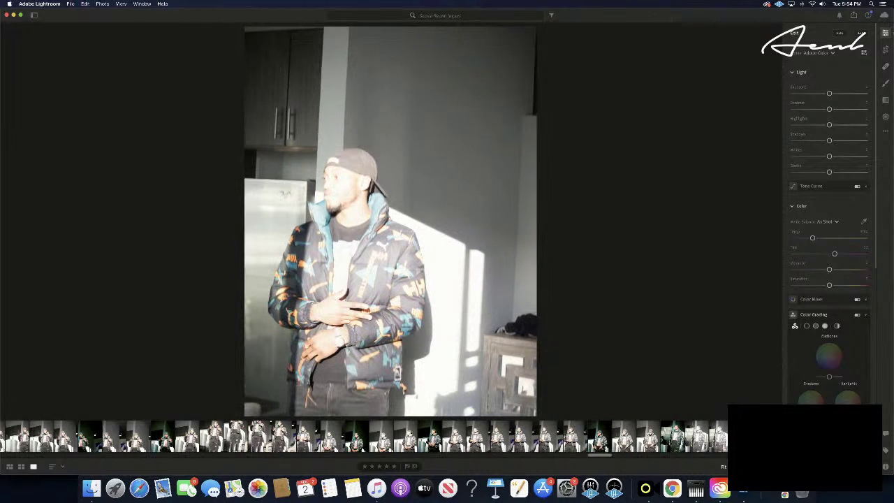
key("Right")
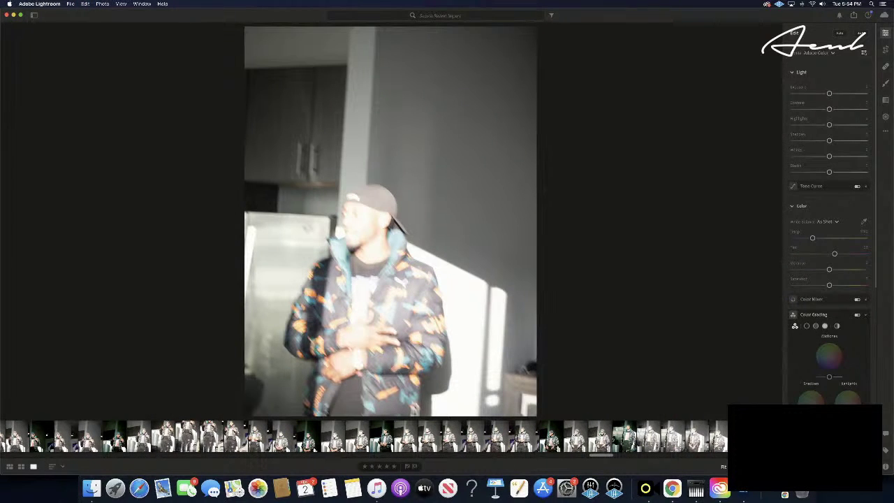
key("super+v")
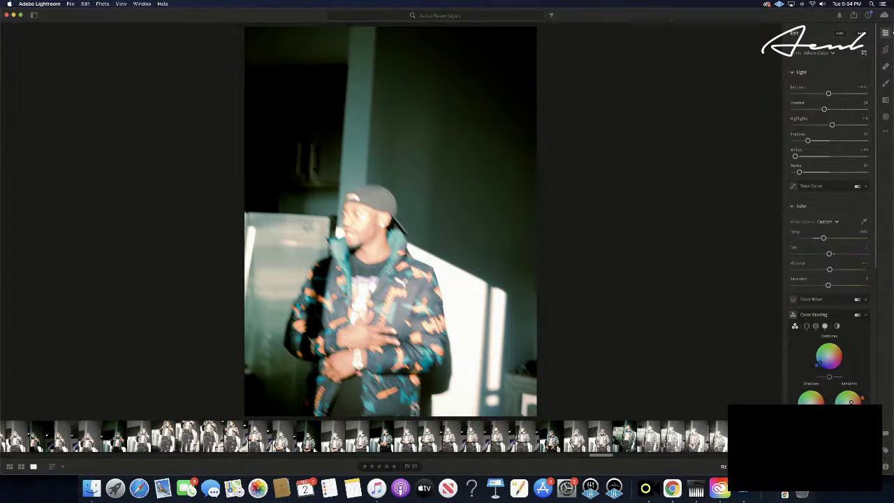
left_click(393, 466)
- Grade one more shot two frames ahead, then advance four frames to an ungraded fridge shot
key("Right")
key("Right")
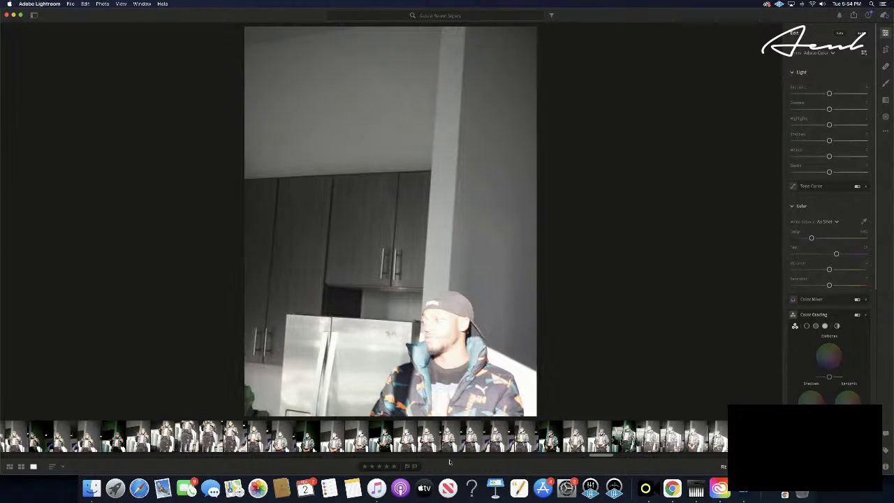
key("Right")
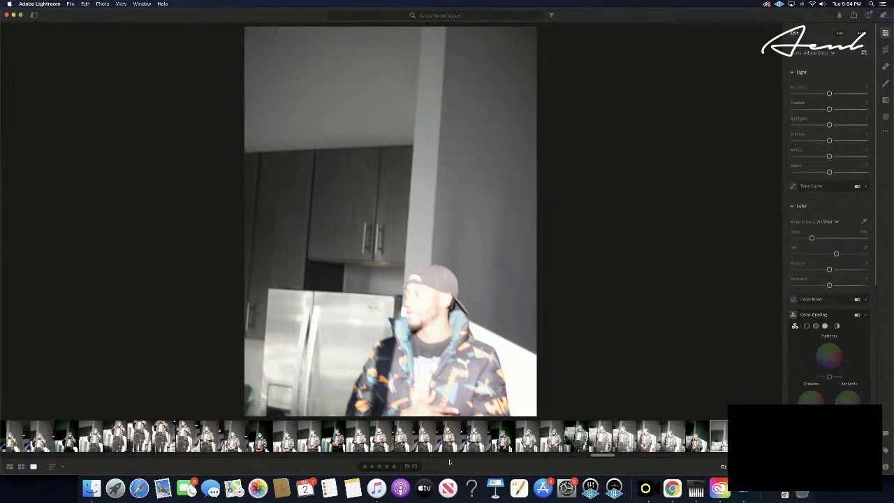
key("super+v")
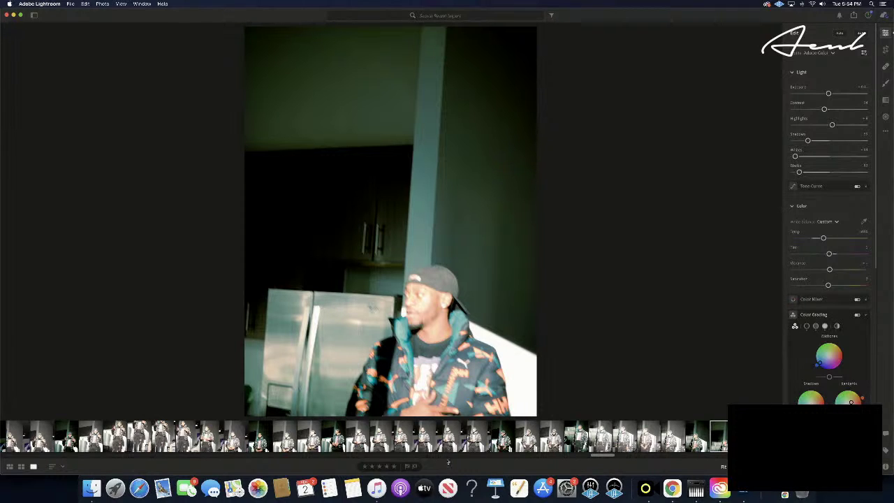
key("Right")
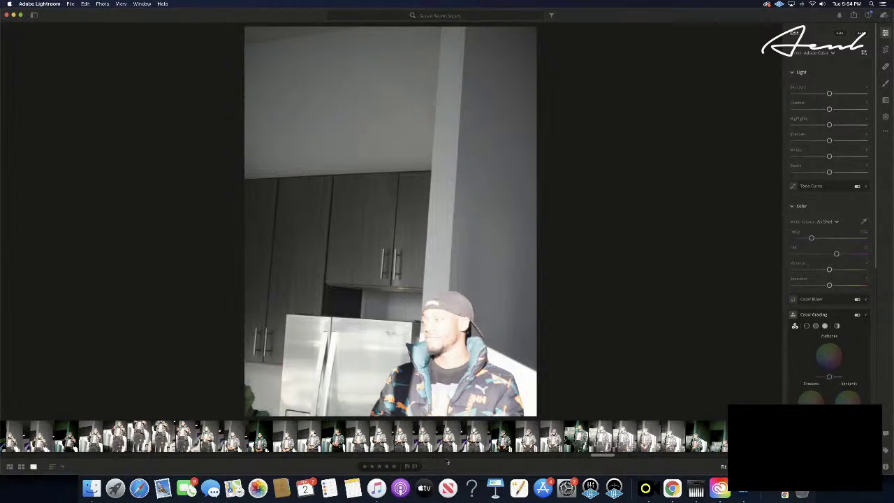
key("Right")
key("Right")
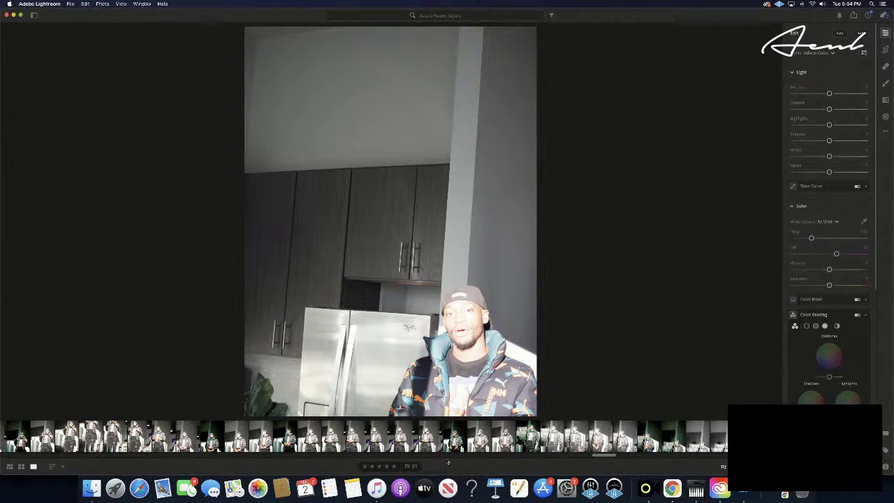
key("Right")
key("Right")
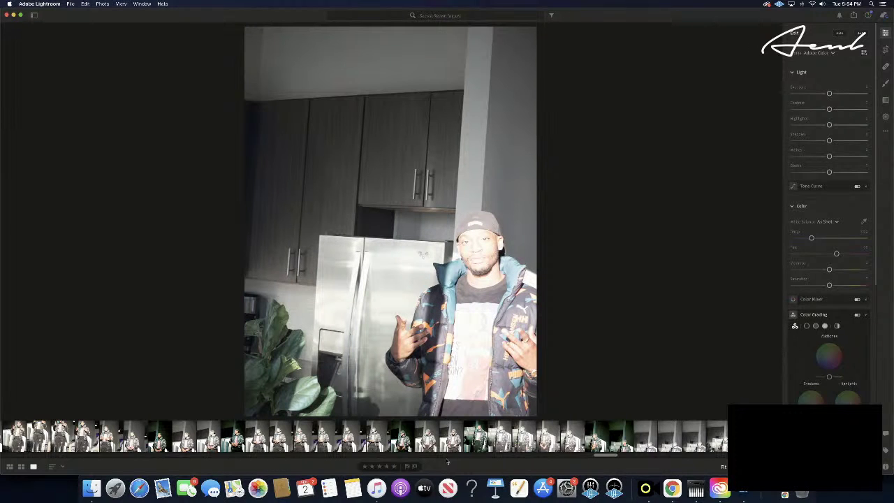
key("Right")
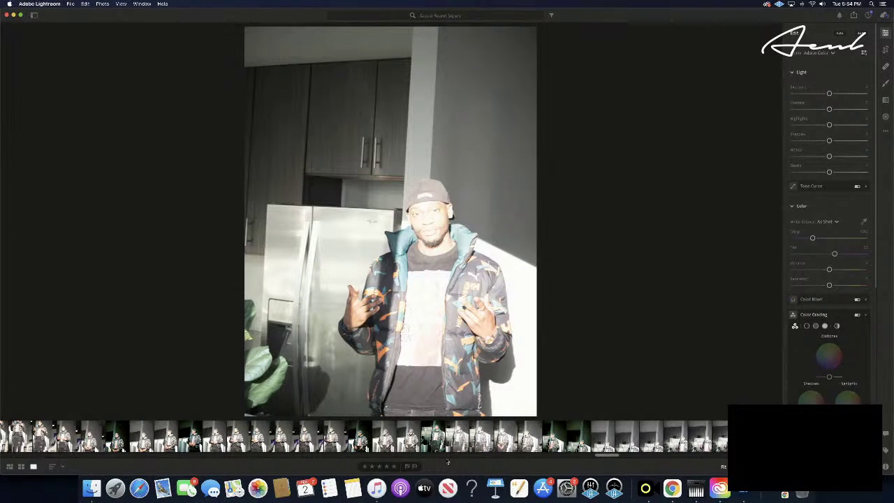
- Paste the teal grade onto the gesturing fridge shot and a kitchen photo three frames on, rating both five stars
key("super+shift+v")
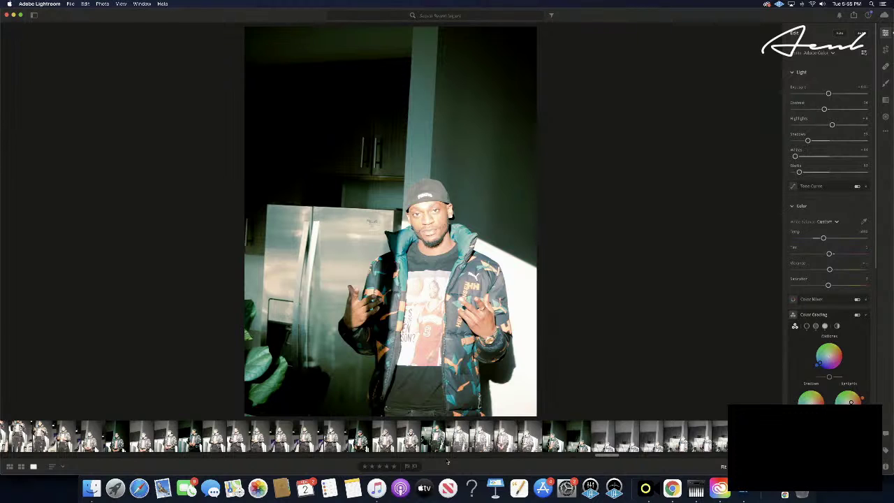
left_click(395, 465)
key("Right")
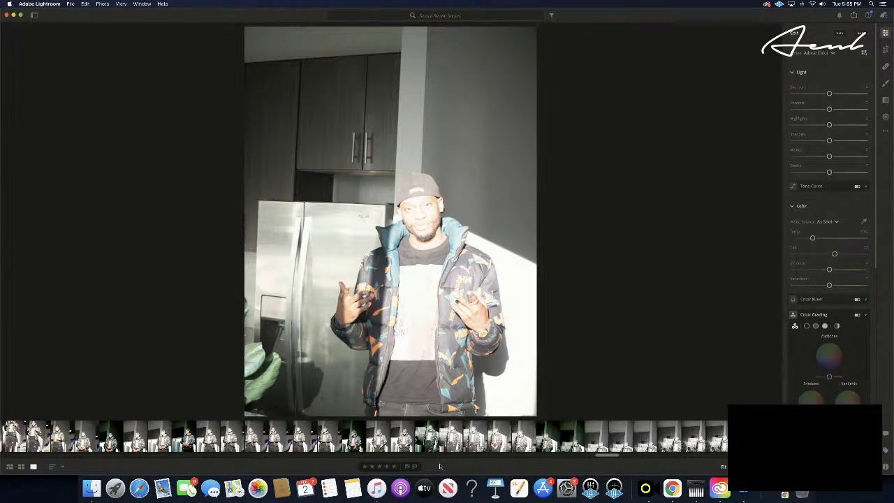
key("Right")
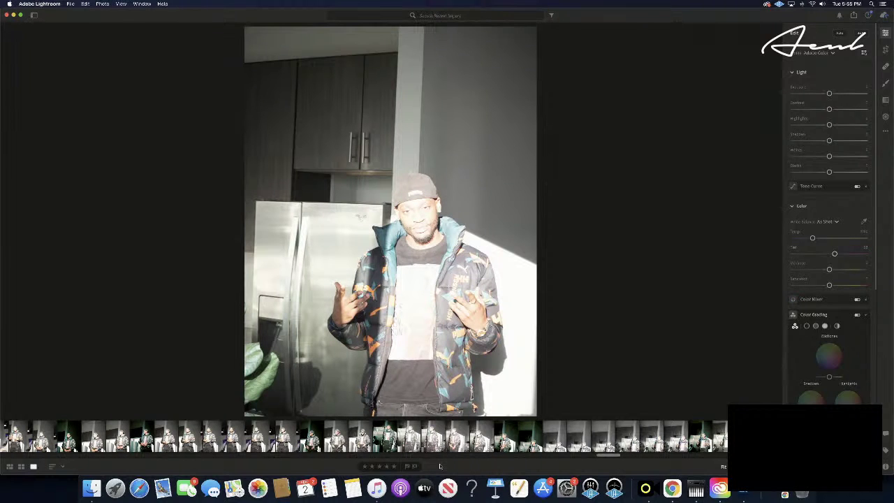
key("Right")
key("Right")
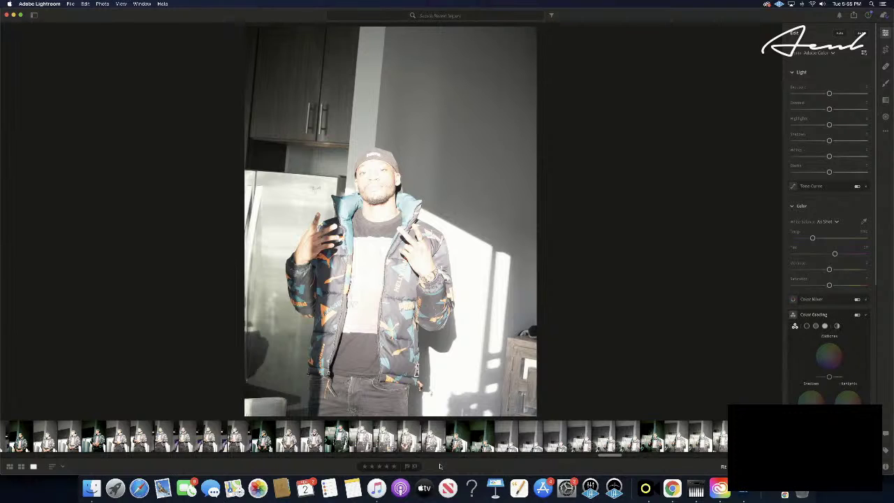
key("super+v")
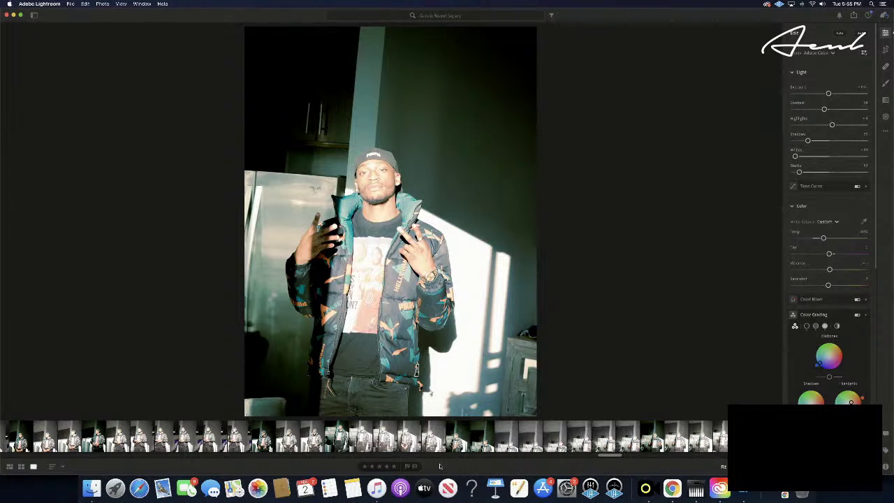
left_click(394, 466)
- Move two frames ahead, copy and paste the edits onto that photo, then advance
key("Right")
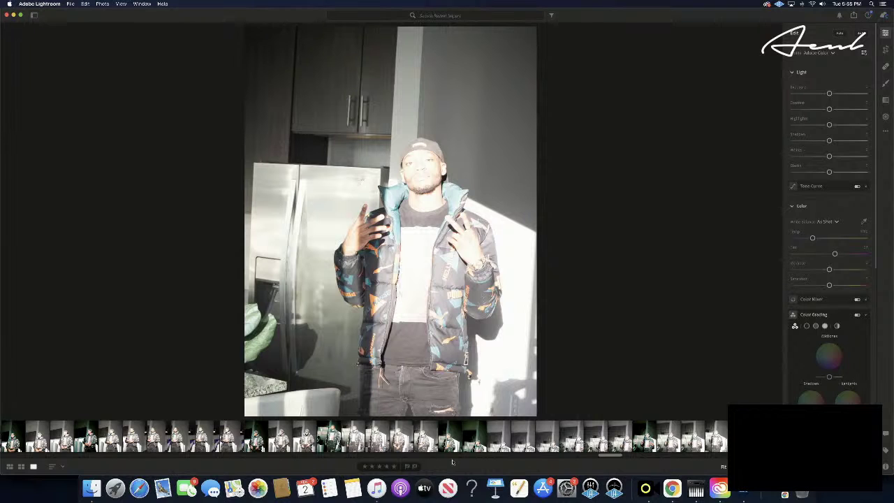
key("Right")
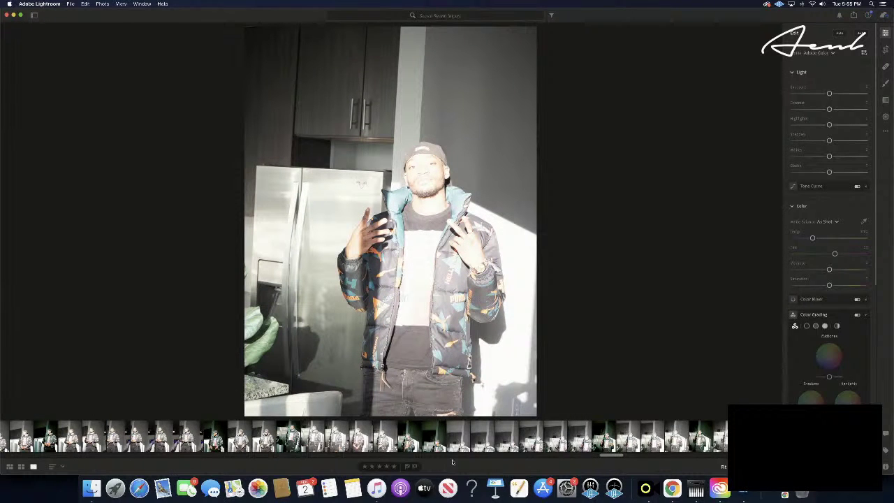
key("super+c")
key("super+v")
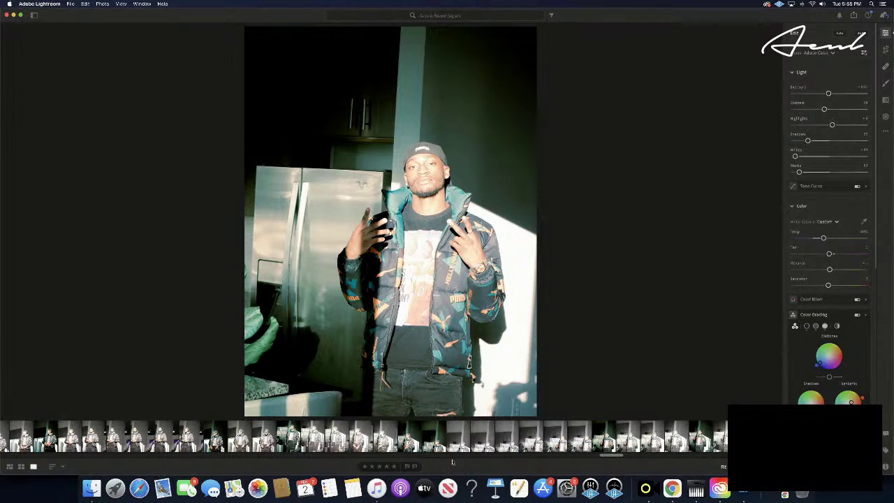
key("Right")
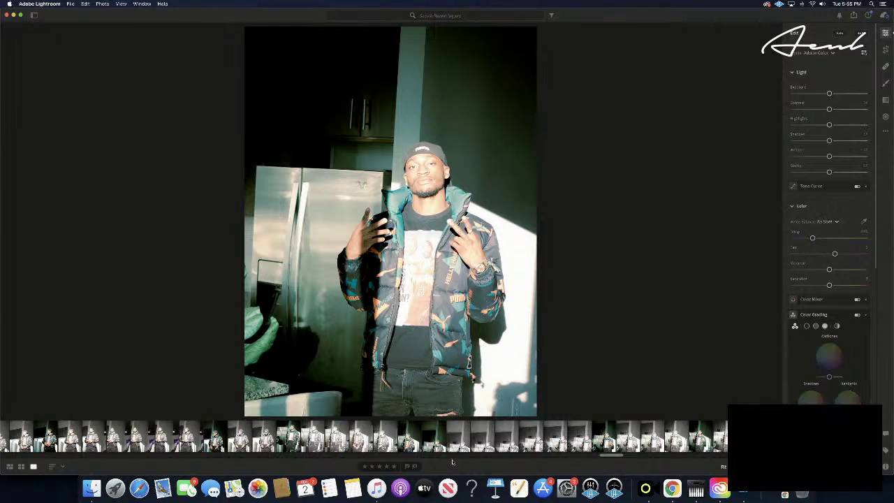
- Paste the grade onto the jacket close-up, pull Highlights down and lower Contrast slightly
key("Right")
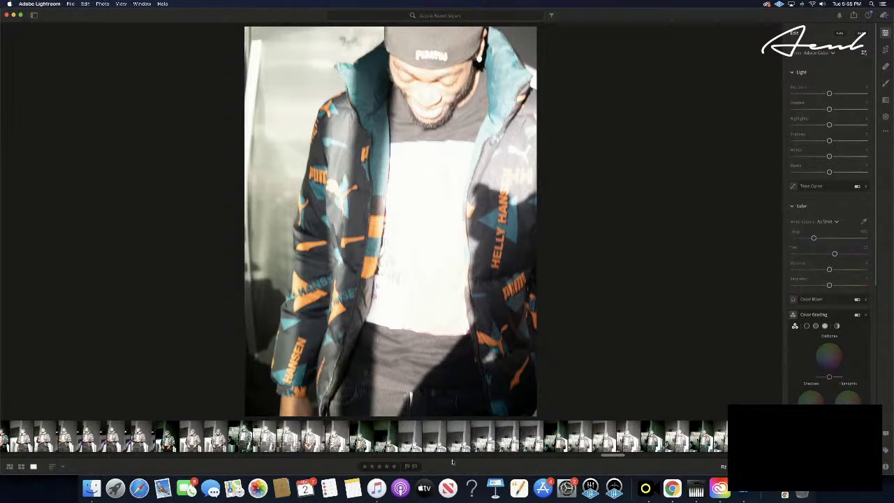
key("super+v")
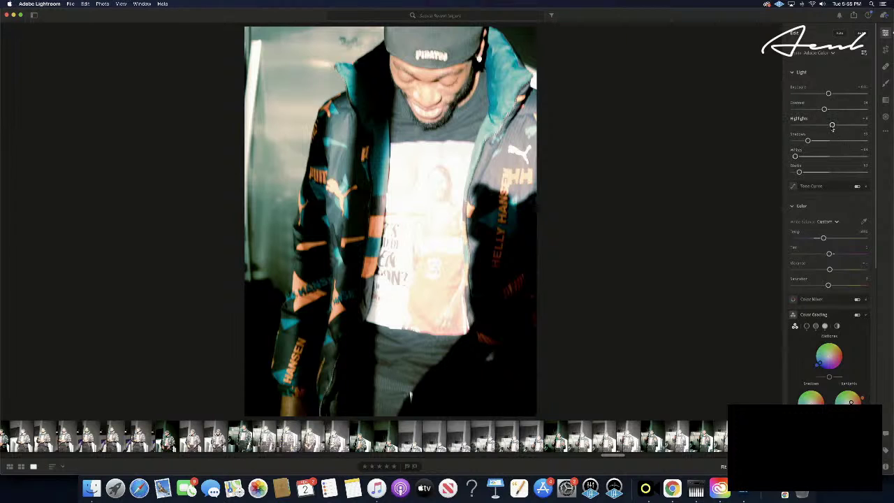
left_click_drag(832, 125, 778, 128)
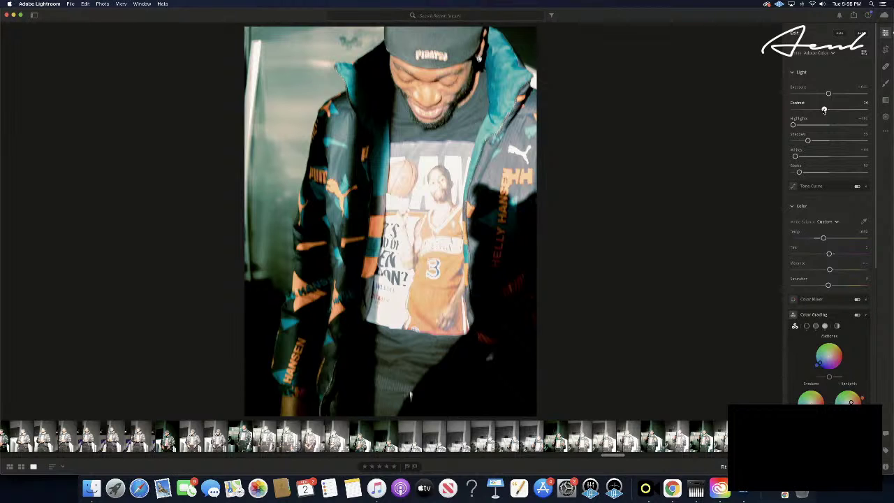
left_click_drag(824, 110, 818, 111)
- Copy the adjusted close-up settings and give the next shot of the man five stars
key("Right")
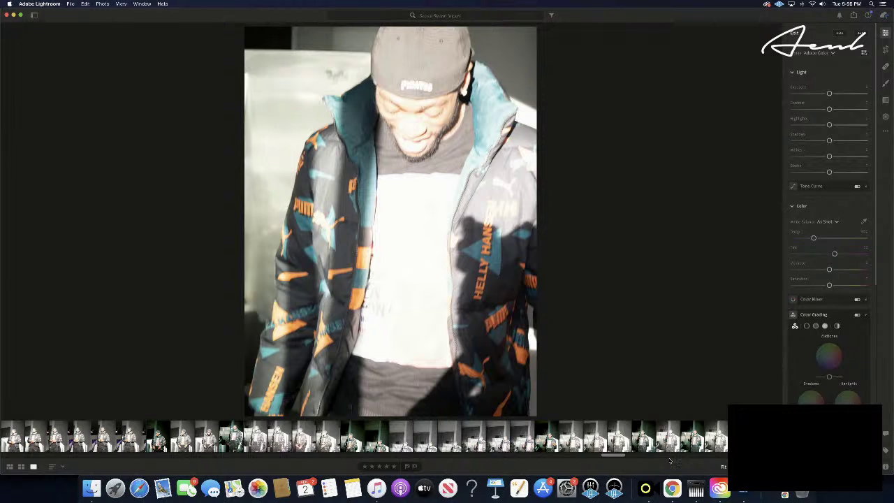
key("Right")
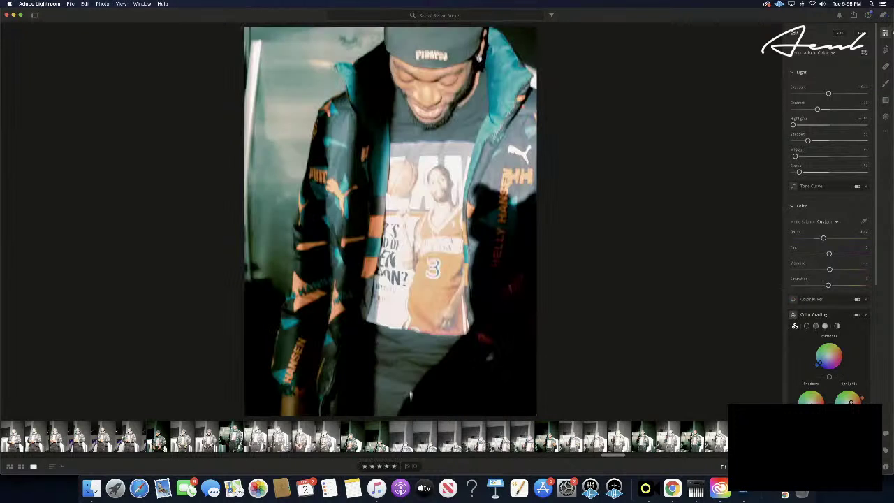
key("super+c")
key("Right")
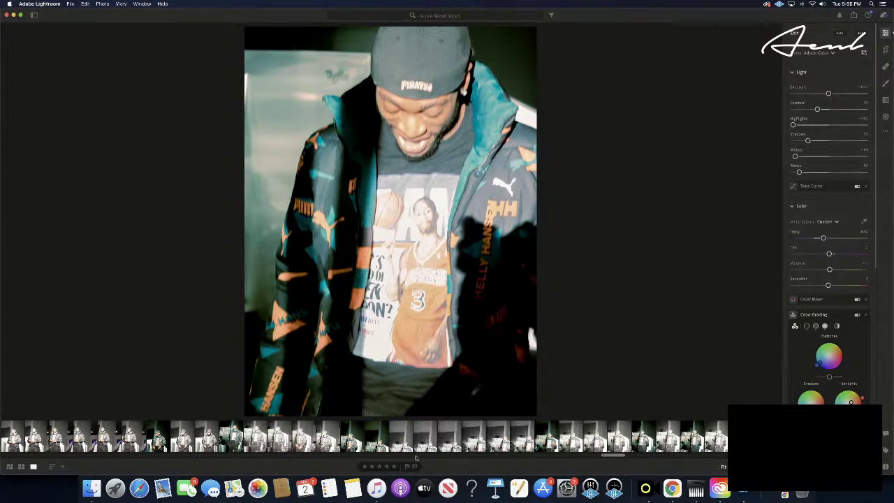
left_click(393, 467)
key("Right")
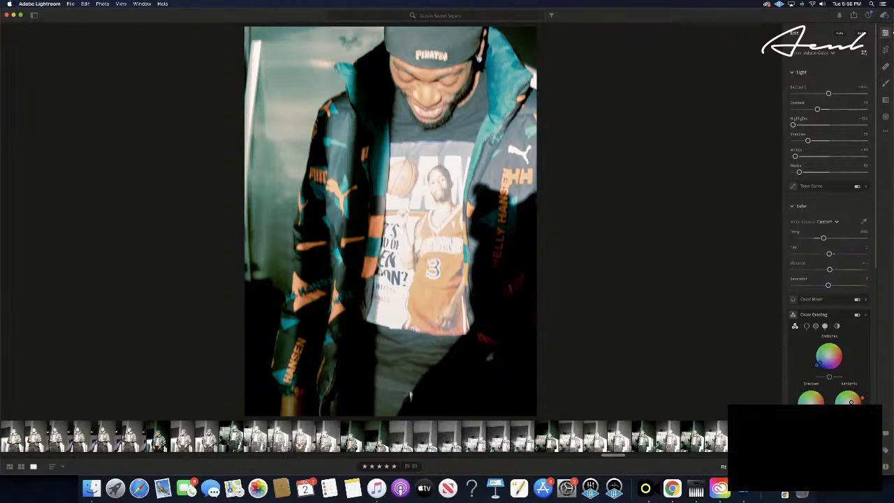
key("Right")
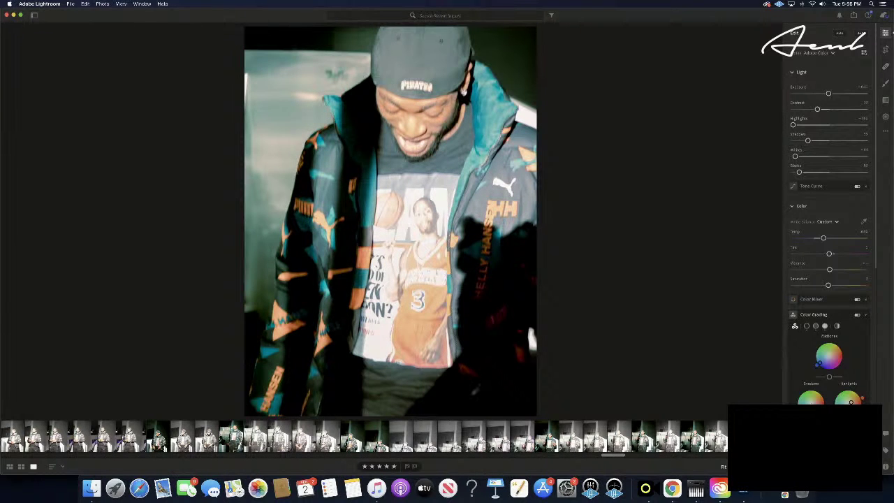
- Paste the grade onto the next jacket portrait and rate it five stars
key("Right")
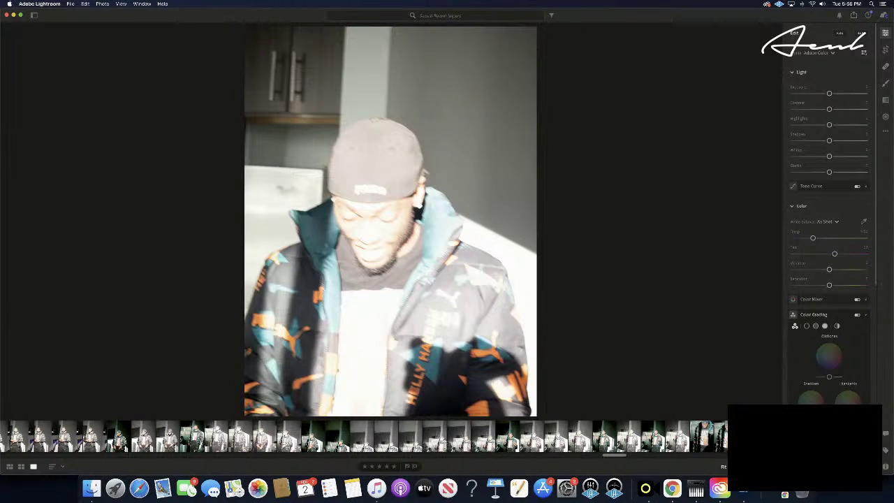
key("super+v")
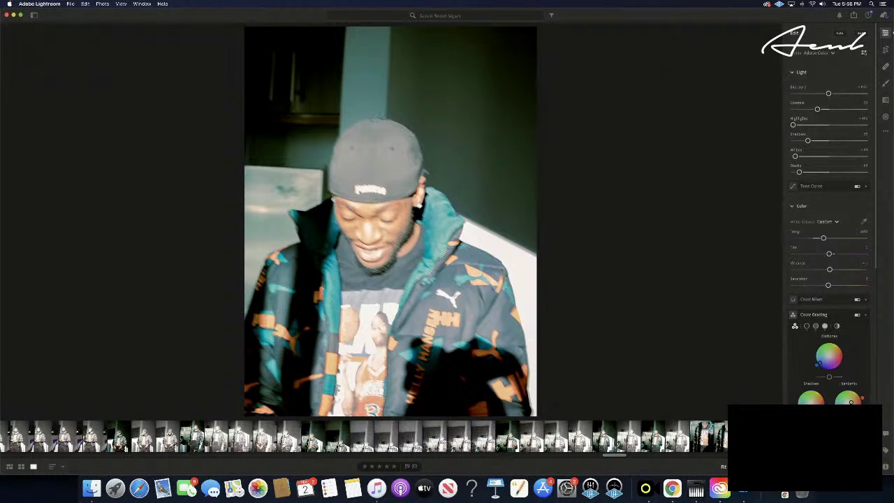
left_click(394, 465)
- Jump four frames ahead, paste the grade onto the peace-sign shot and rate it five stars
key("Right")
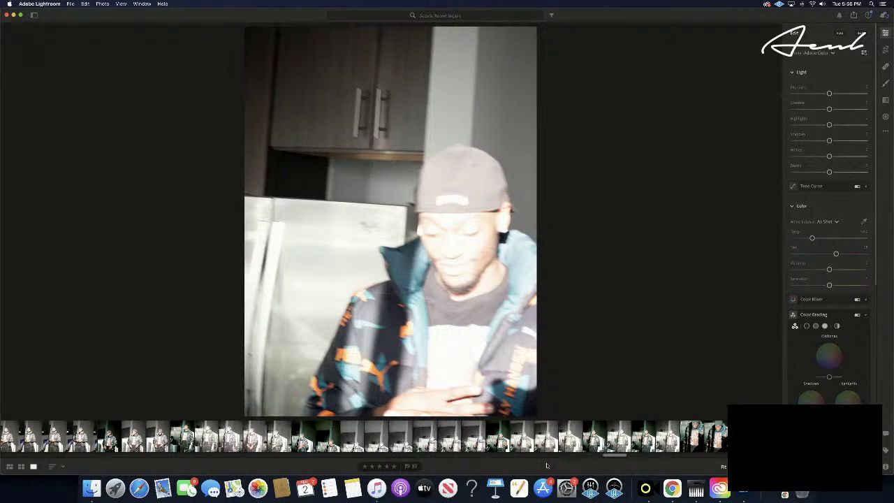
key("Right")
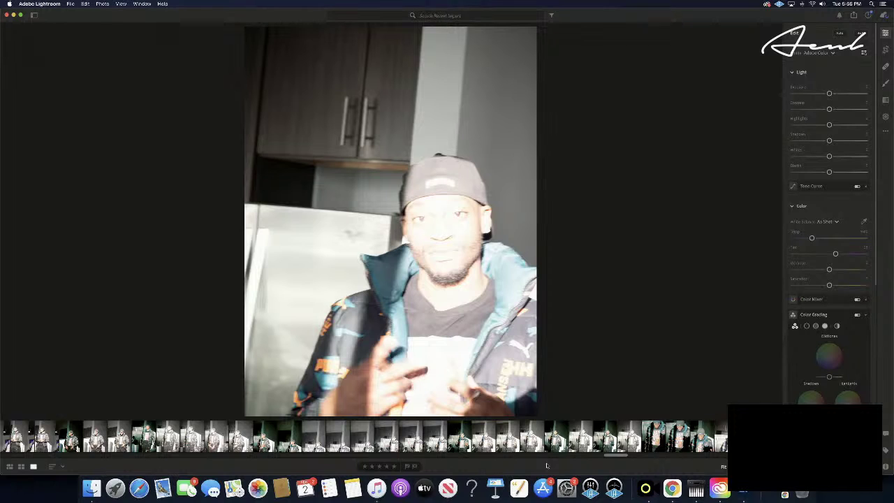
key("Right")
key("Right")
key("Right")
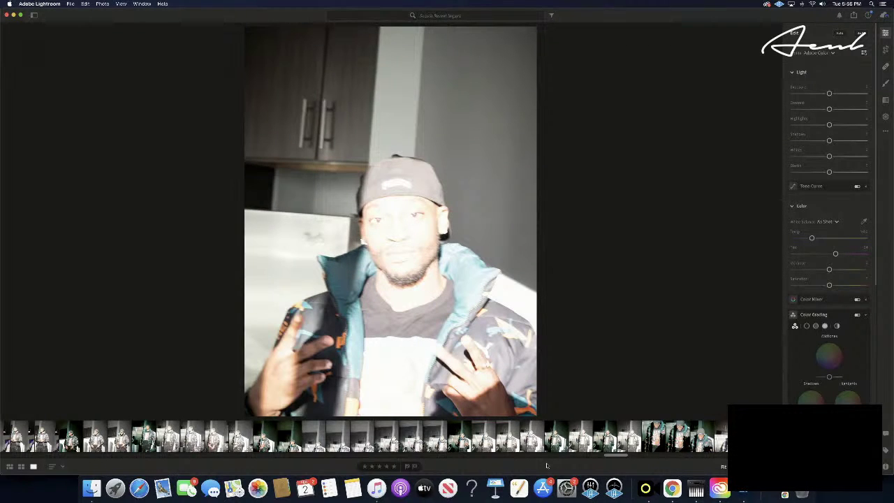
key("Right")
key("super+v")
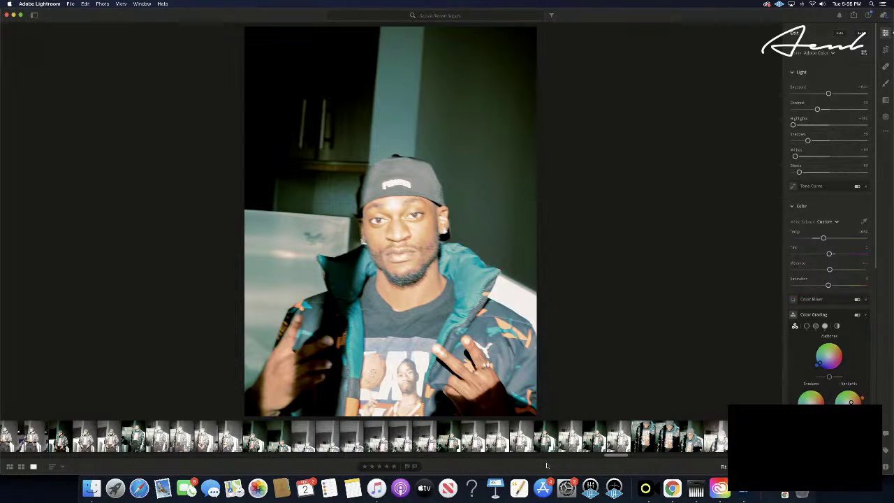
left_click(394, 467)
- Advance four photos to the man looking down with raised hands and paste the copied teal grade
key("Right")
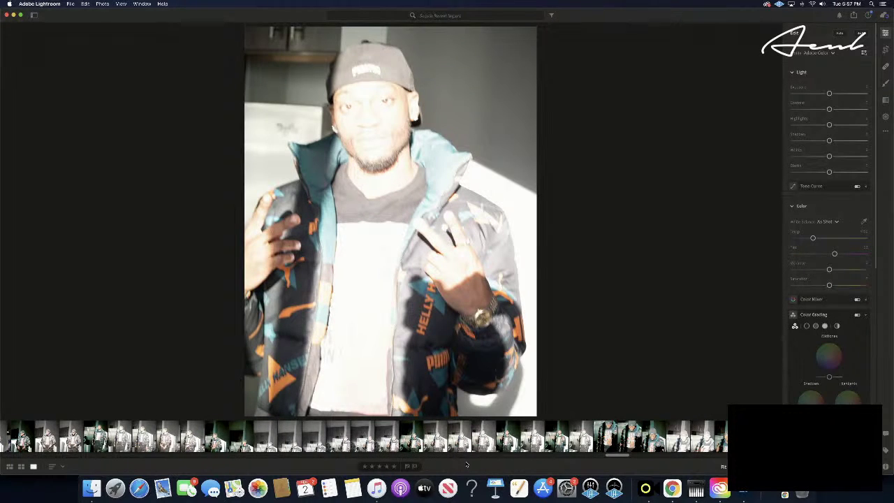
key("Right")
key("Right")
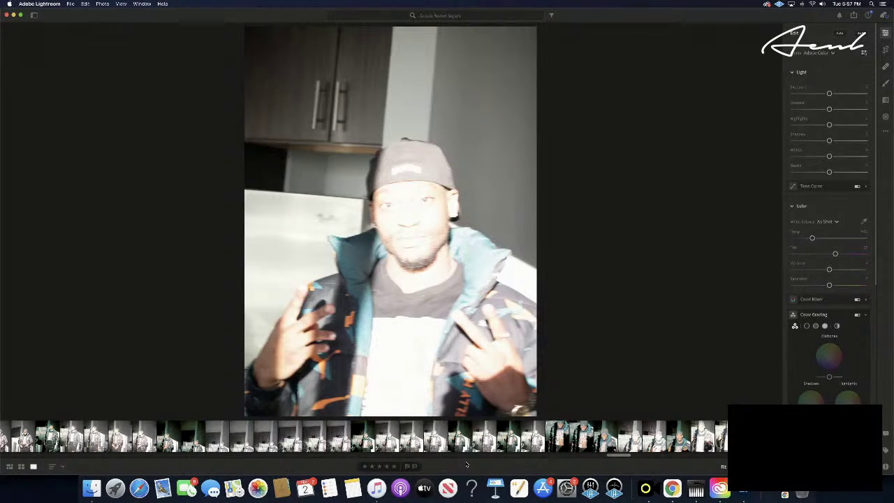
key("Right")
key("Right")
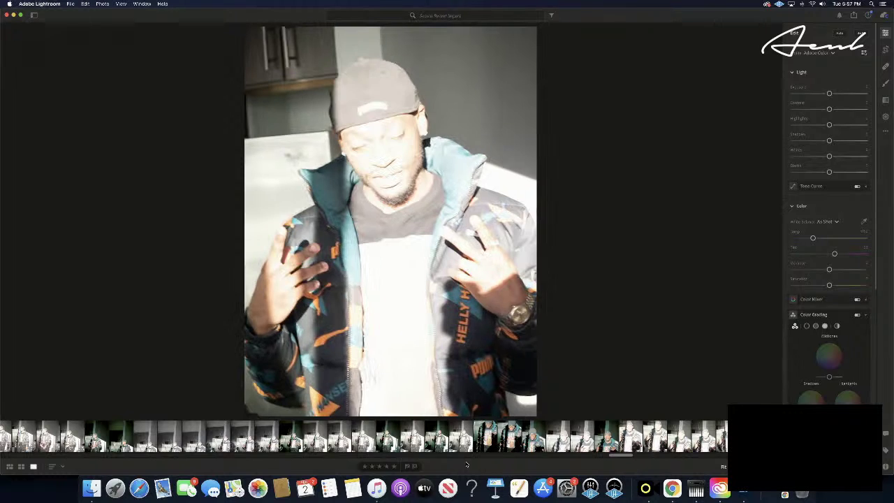
key("Right")
key("super+v")
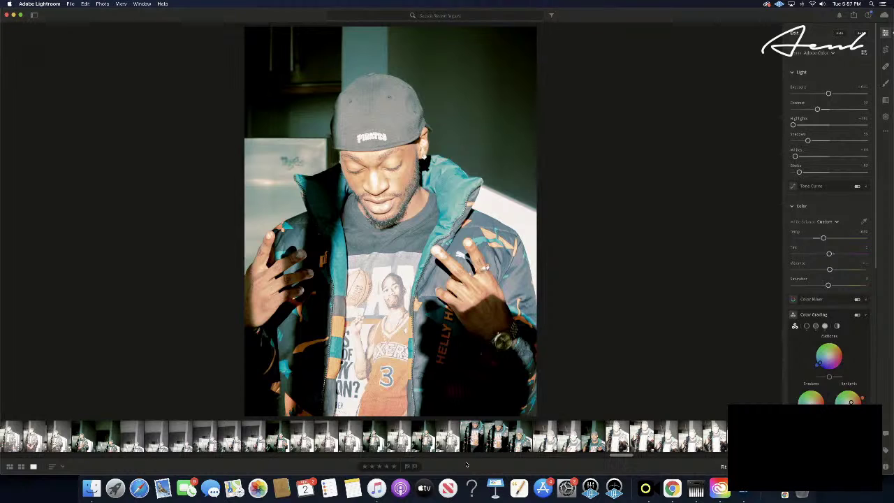
- Move two photos ahead and rate that shot five stars
key("Right")
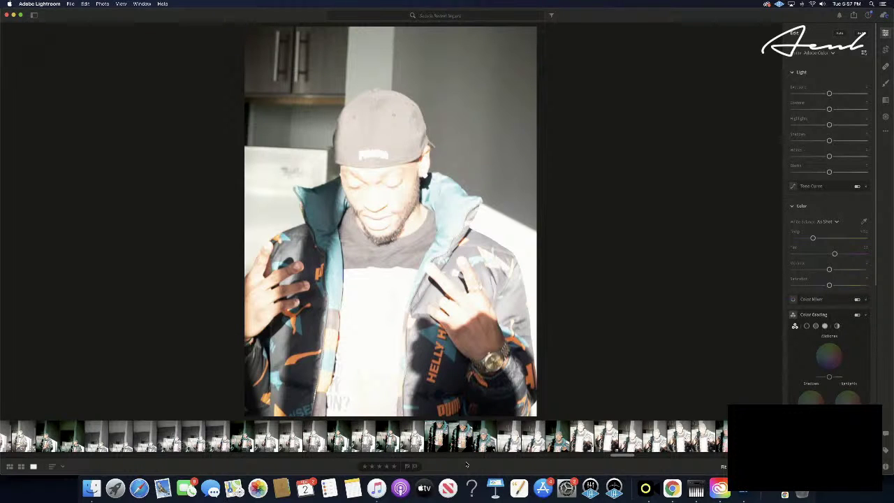
key("Right")
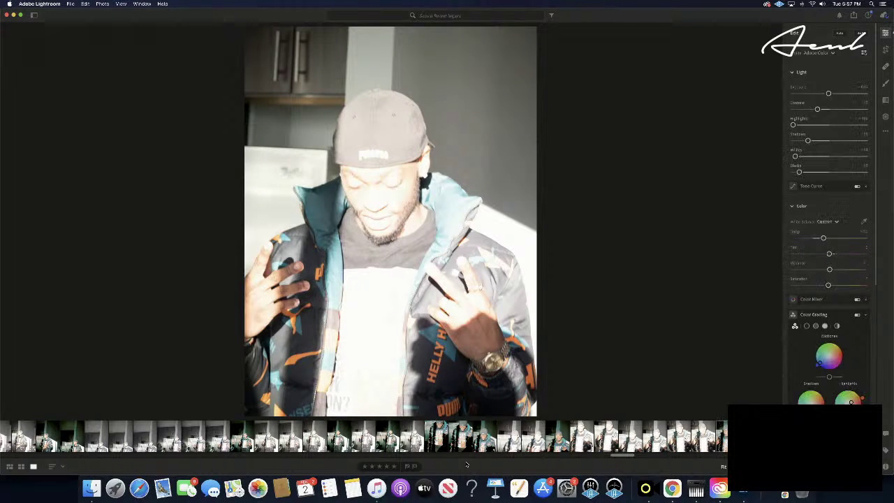
key("5")
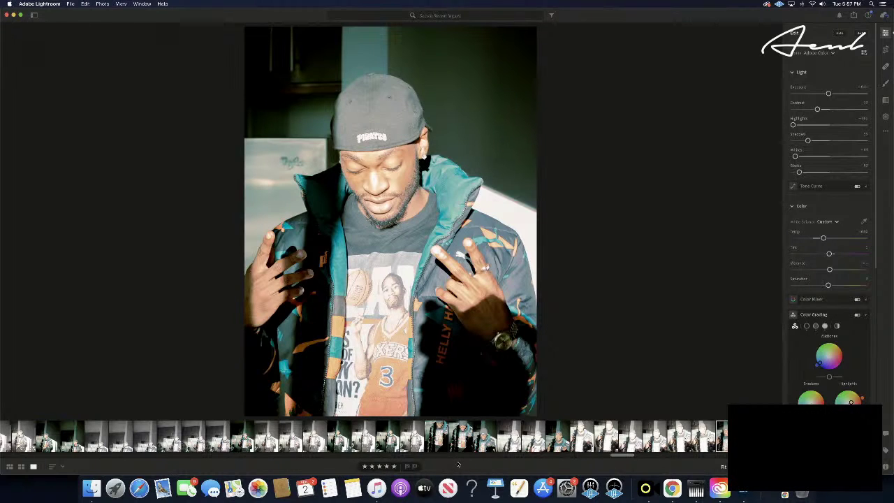
- Pick a shot from the cap-and-puffer burst, paste the copied grade, and rate it five stars
key("Right")
key("Right")
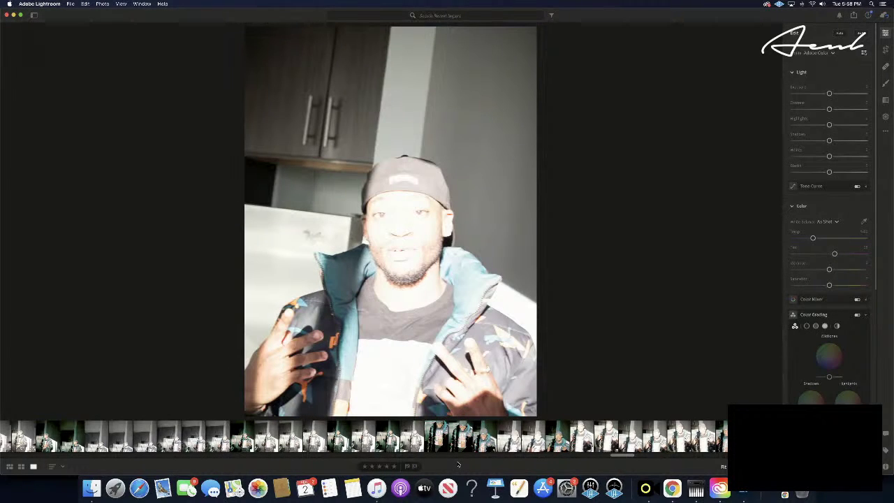
key("Right")
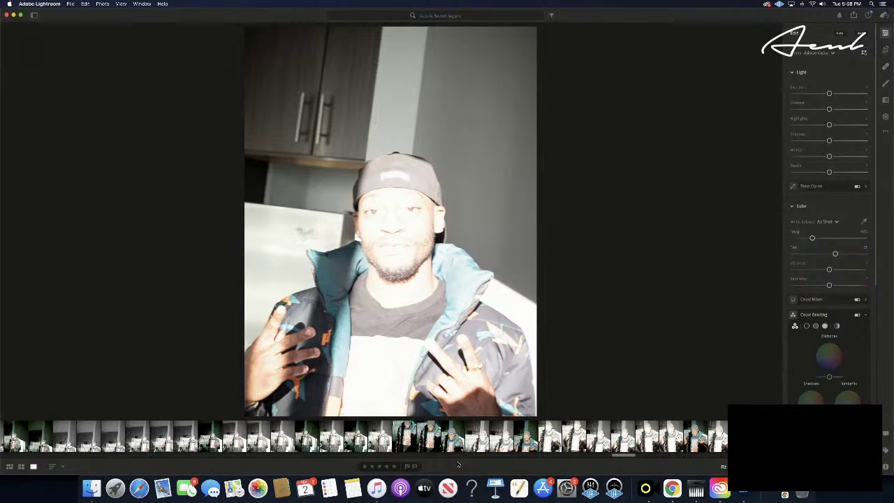
key("Right")
key("Right")
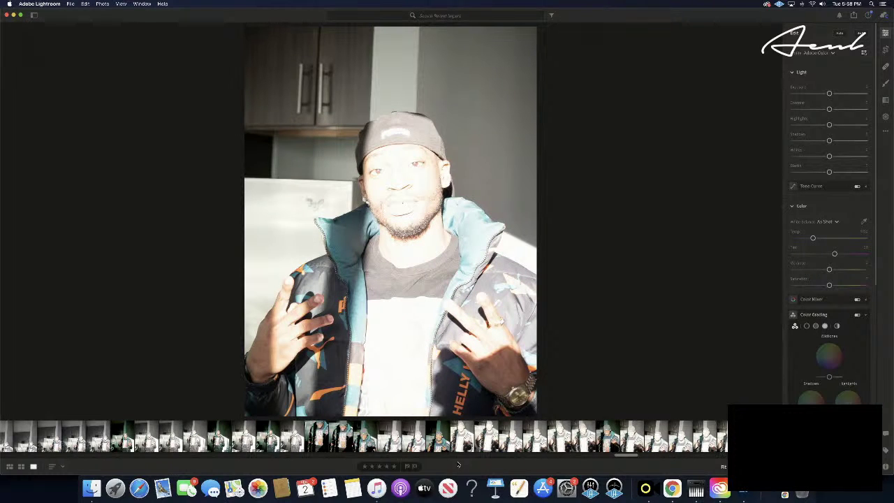
key("Right")
key("Right")
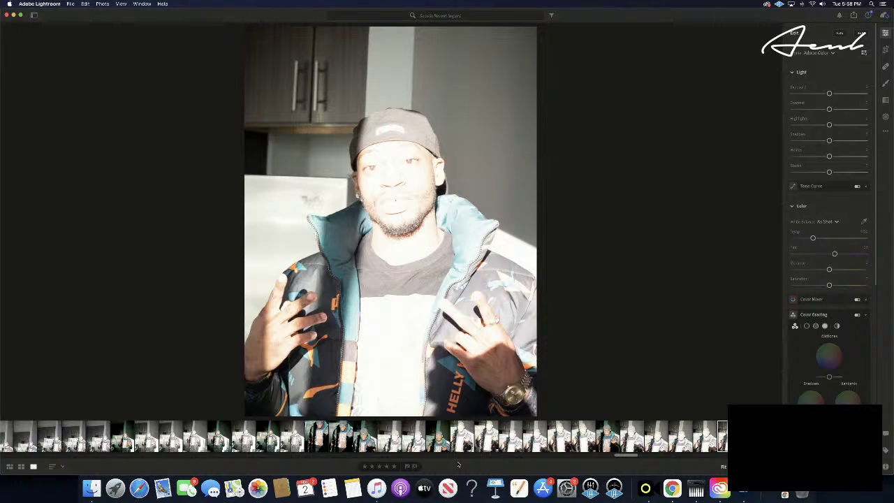
key("Right")
key("Right")
key("Left")
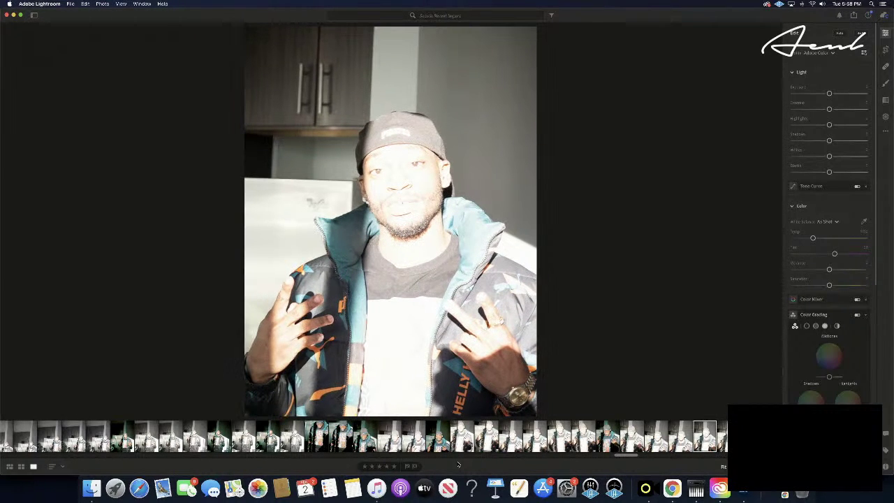
key("super+v")
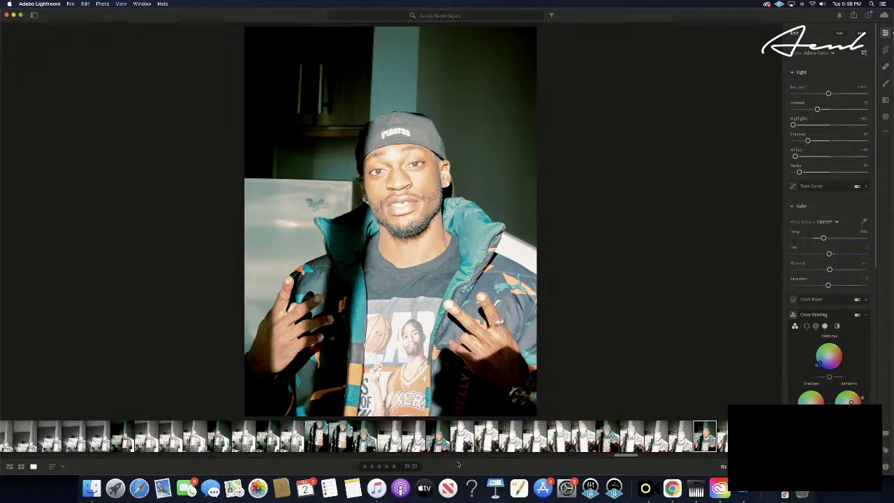
left_click(394, 466)
- Paste the grade onto the shot two frames further on and rate it five stars
key("Right")
key("Right")
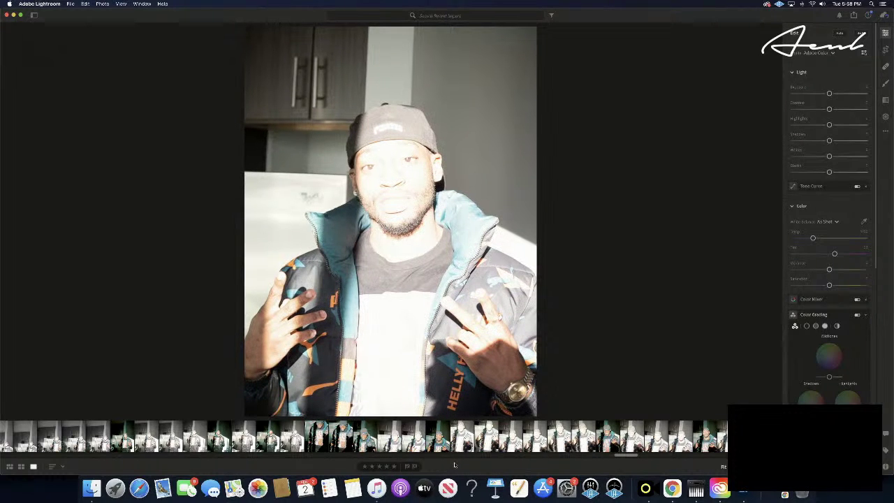
key("Right")
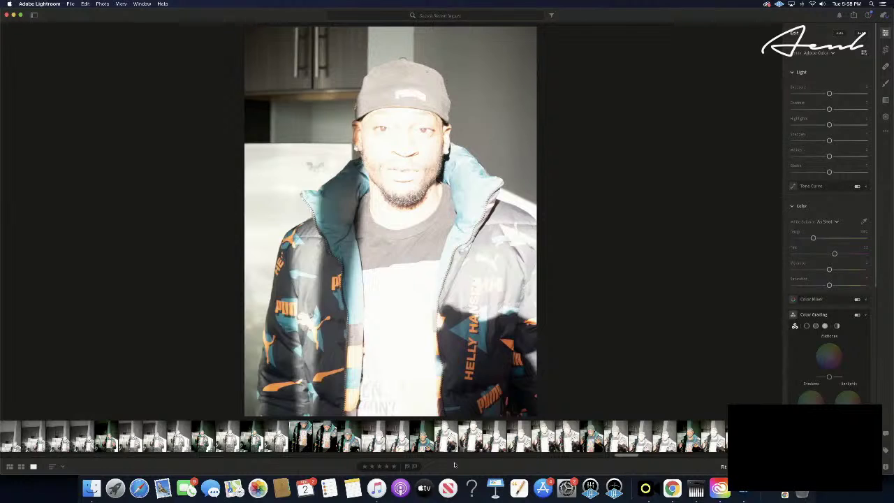
key("super+v")
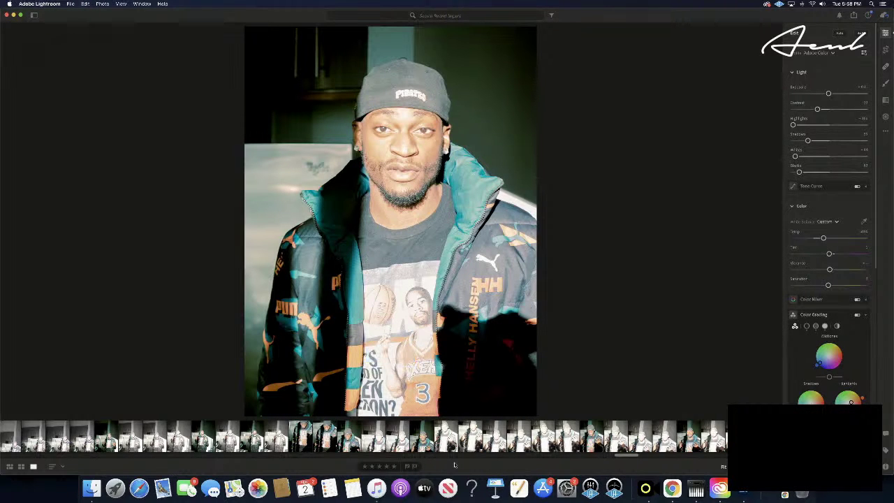
left_click(394, 467)
- Paste the copied teal grade onto the shot of the man with his hand at his mouth
key("Right")
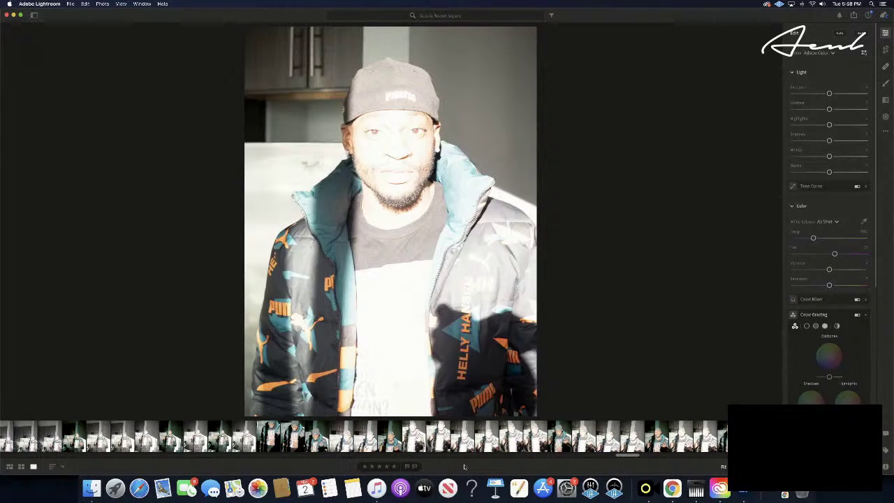
key("Right")
key("super+v")
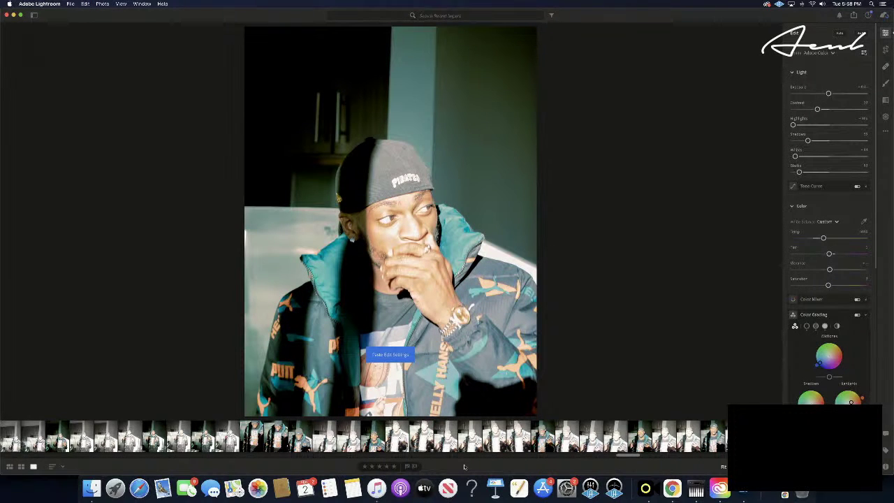
- Rate the hand-at-mouth shot five stars and compare it with the next overexposed photo
left_click(396, 467)
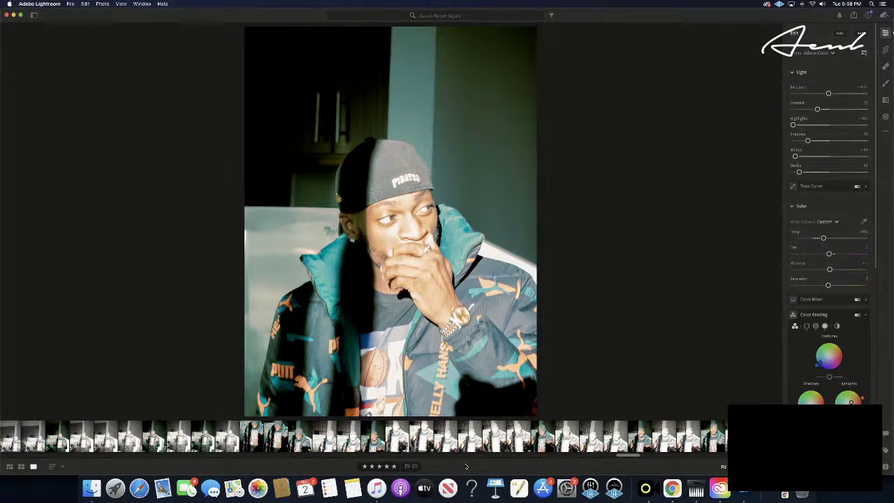
key("Right")
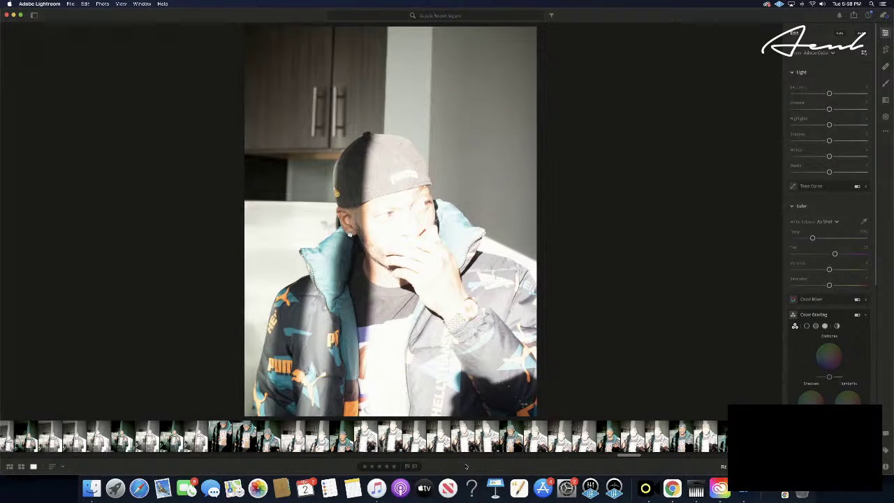
key("Left")
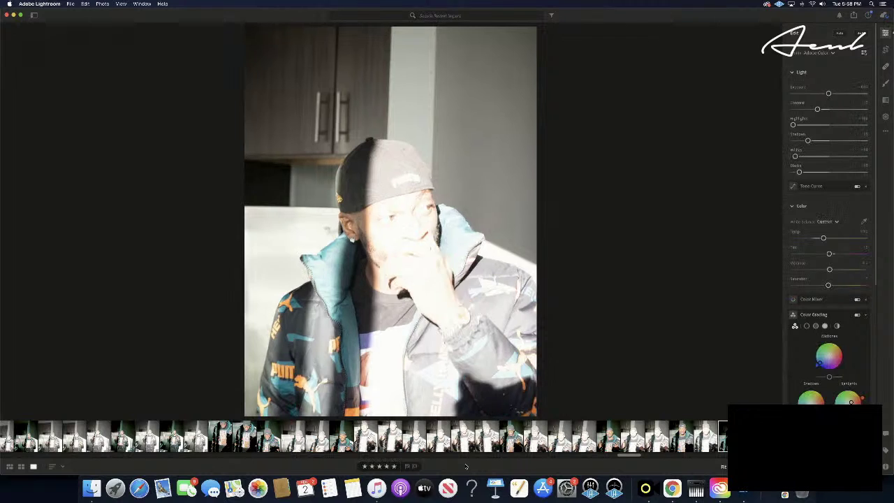
key("Right")
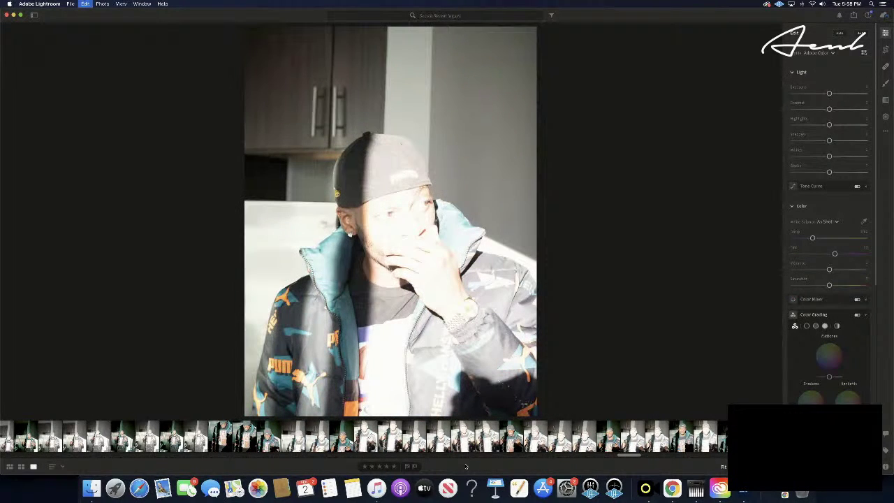
- Paste the grade onto the overexposed shot, rate it five stars, and advance to the laptop photo
key("super+v")
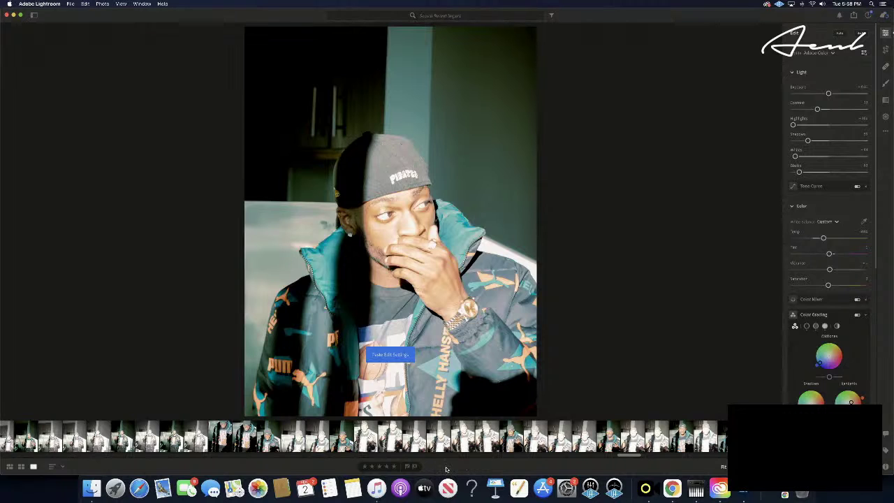
left_click(398, 467)
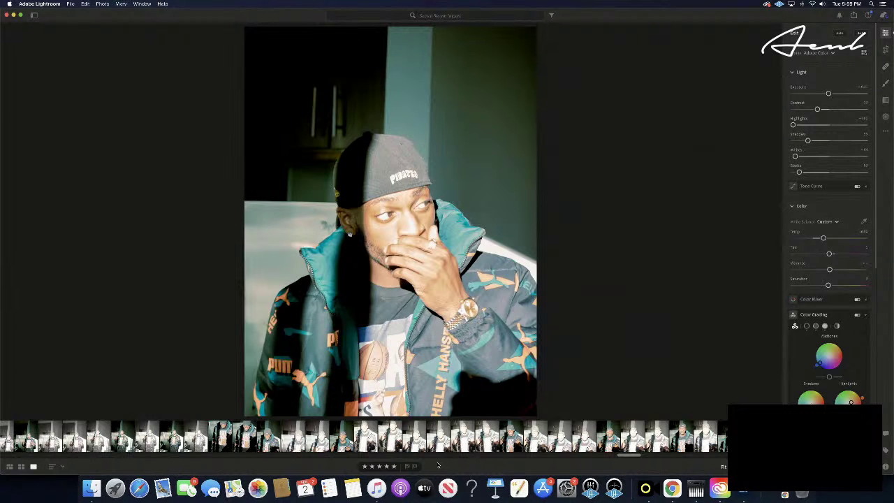
key("Right")
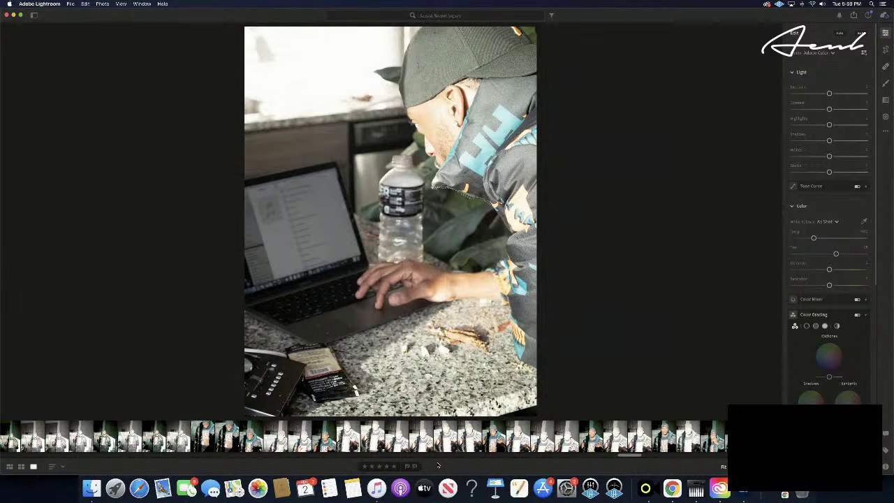
- Paste the copied teal grade onto two consecutive laptop shots at the granite counter
key("super+c")
key("super+v")
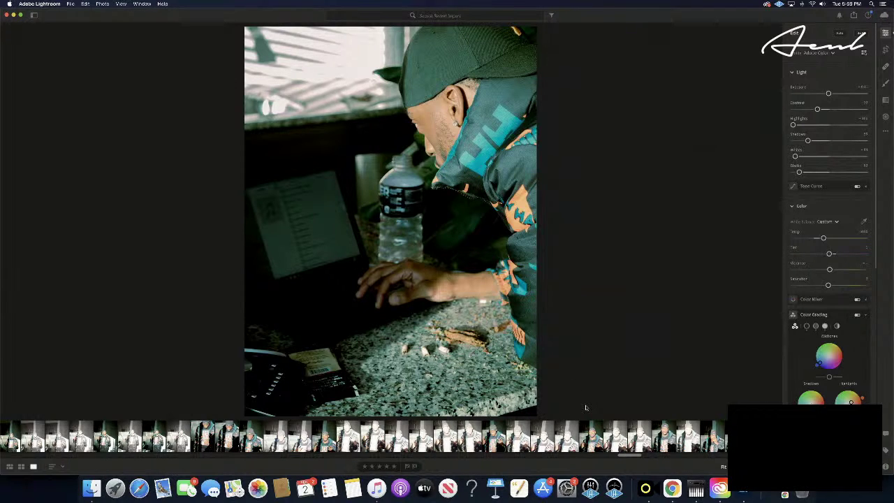
key("Right")
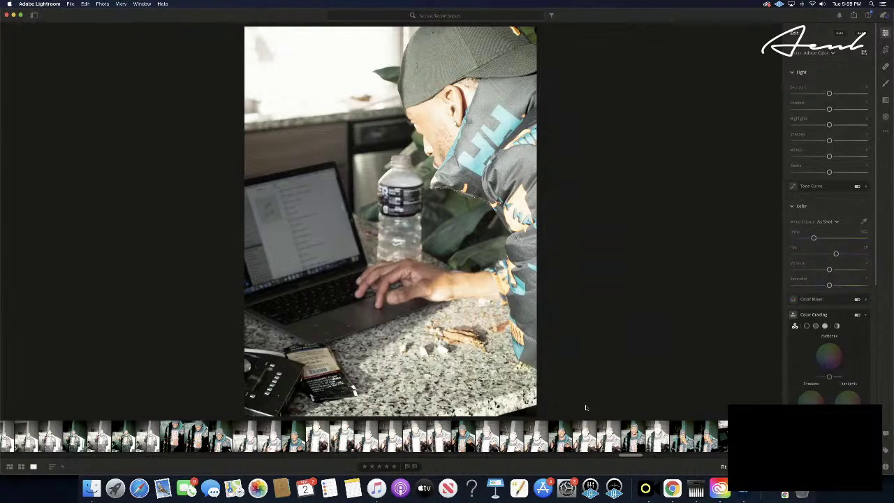
key("super+shift+v")
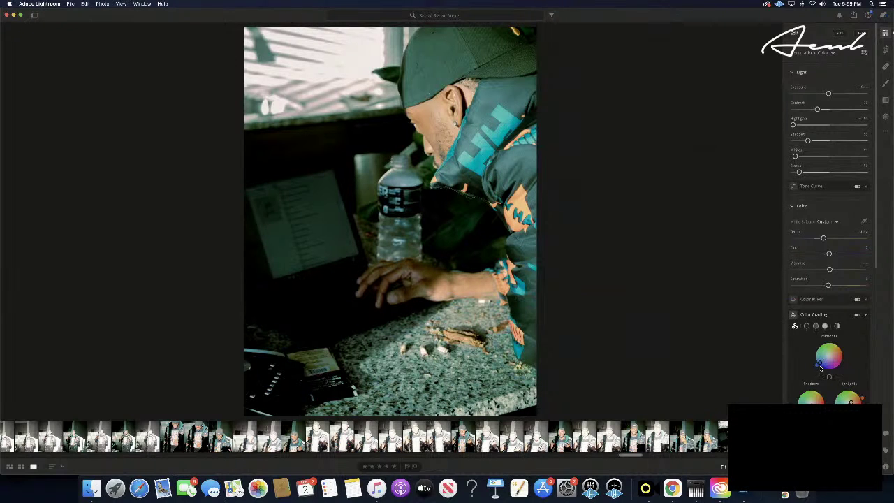
- In Color Grading, tint midtones orange and highlights yellow, and set shadows and highlights luminance to -100
mouse_move(817, 366)
left_mouse_down()
mouse_move(824, 343)
mouse_move(867, 350)
mouse_move(866, 338)
mouse_move(867, 354)
mouse_move(802, 375)
mouse_move(821, 377)
mouse_move(804, 359)
mouse_move(815, 382)
left_mouse_up()
scroll(814, 381, "down", 1)
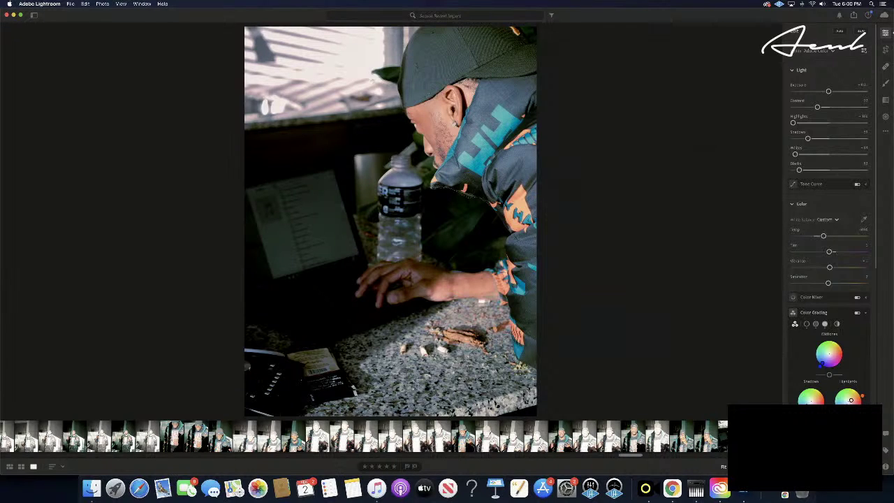
left_click_drag(863, 396, 833, 382)
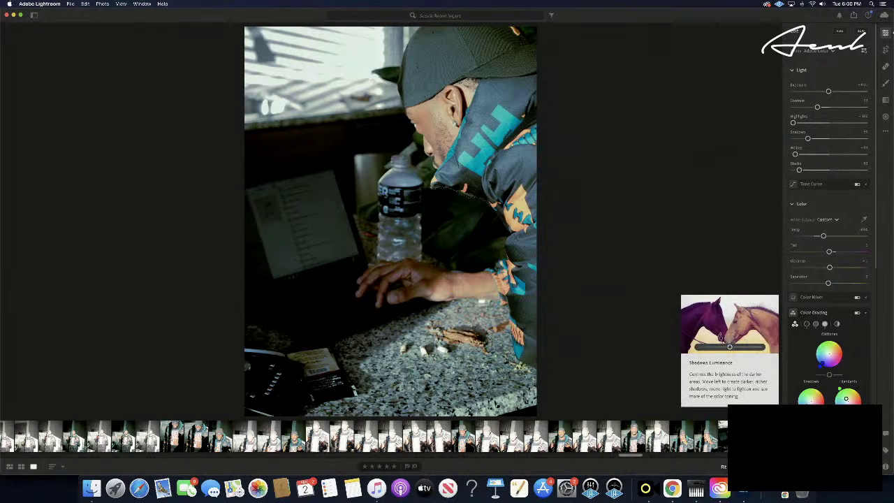
left_click_drag(811, 421, 802, 422)
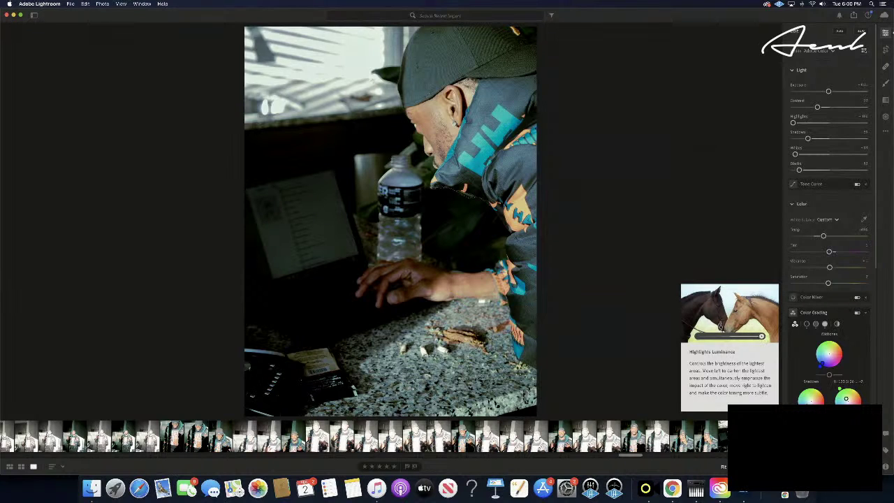
mouse_move(847, 421)
left_mouse_down()
mouse_move(839, 421)
mouse_move(847, 421)
left_mouse_up()
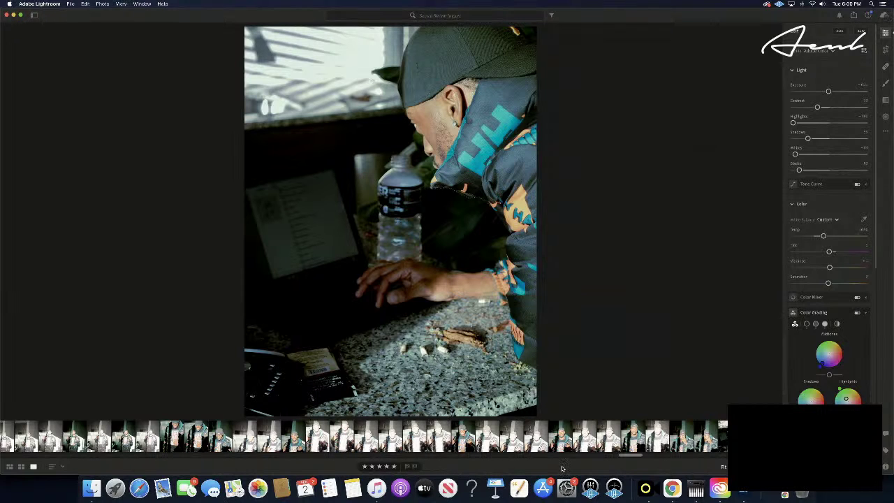
- Step through the remaining laptop burst shots to the unsupported downtown street video clip
key("Right")
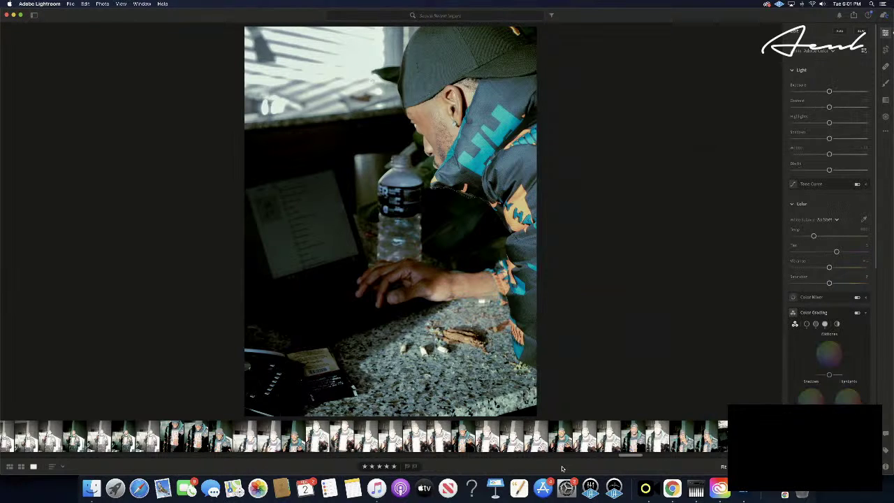
key("Right")
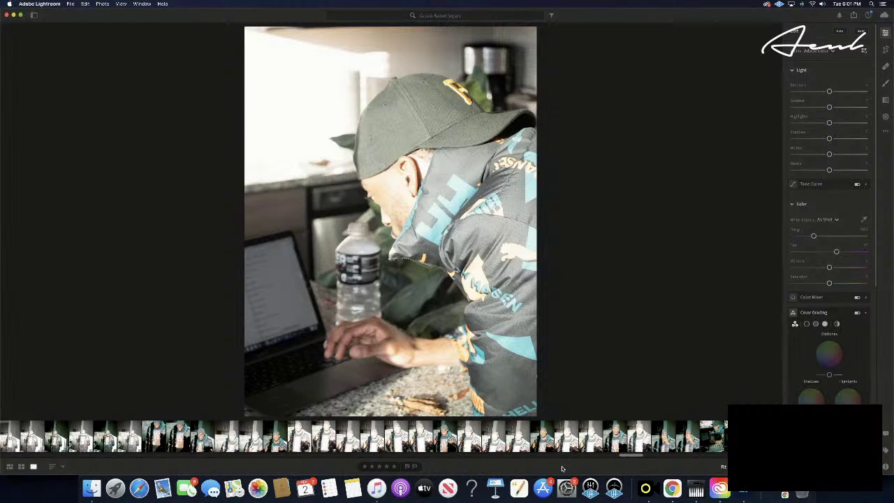
key("Right")
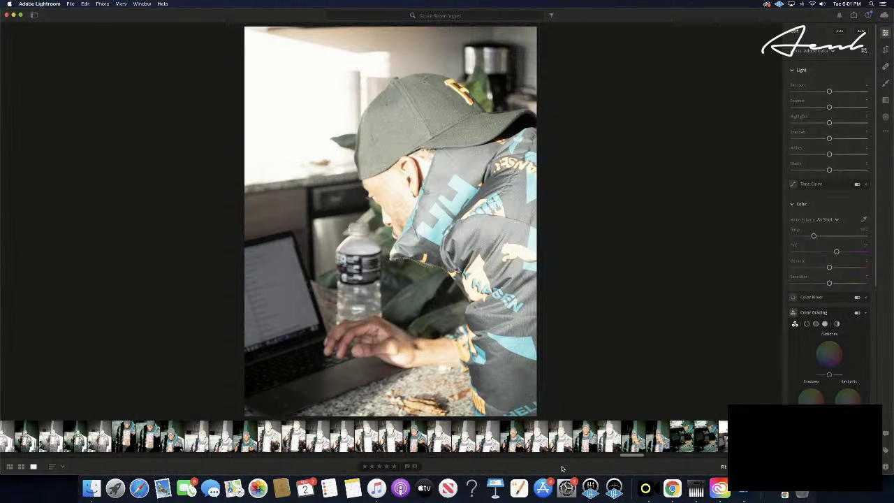
key("Right")
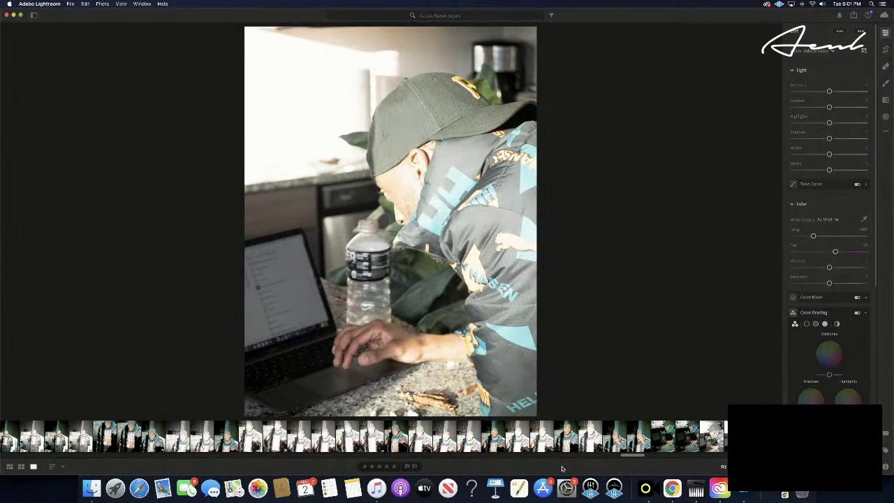
key("Right")
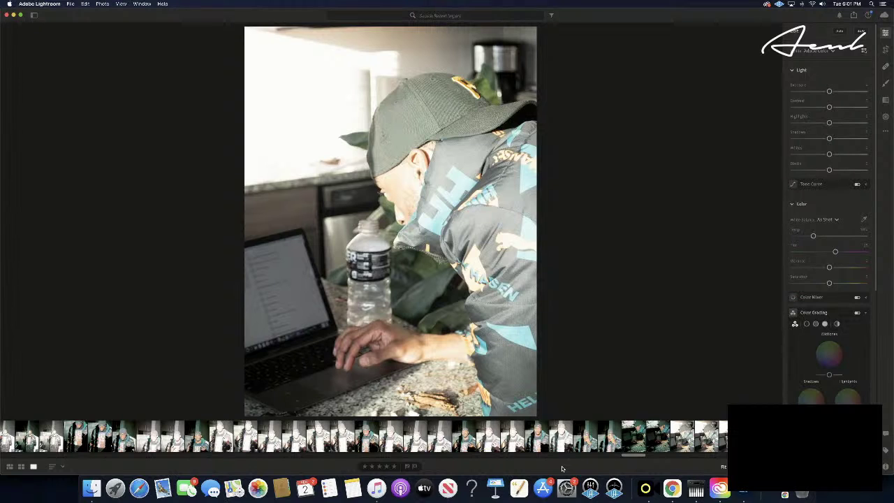
key("Right")
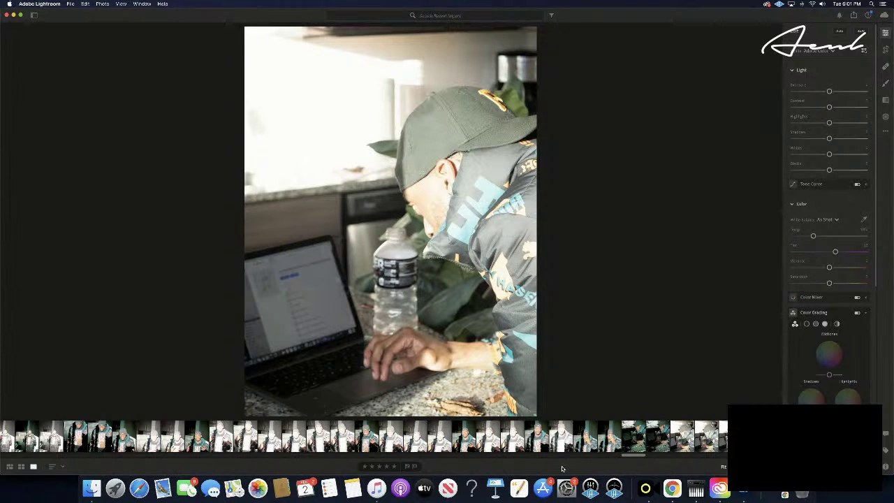
key("Right")
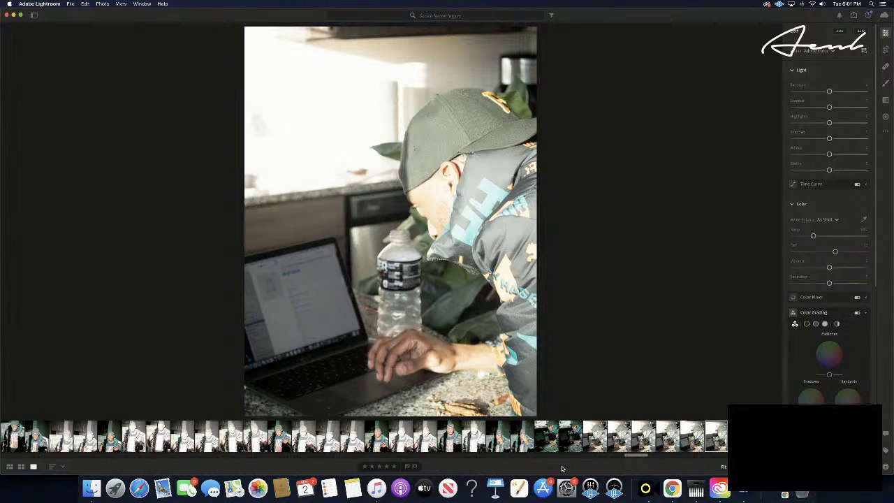
key("Right")
key("Right")
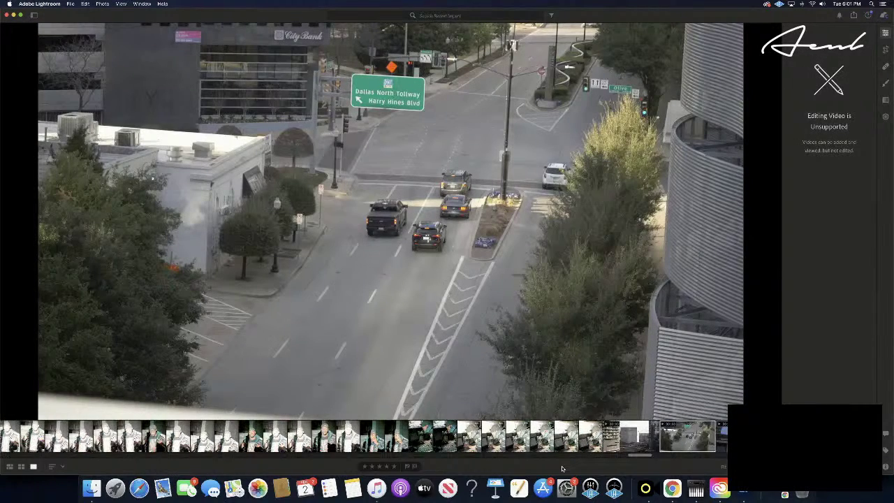
- Advance past the video clips to the overexposed portrait of the man in the patterned shirt
key("Right")
key("Right")
key("Right")
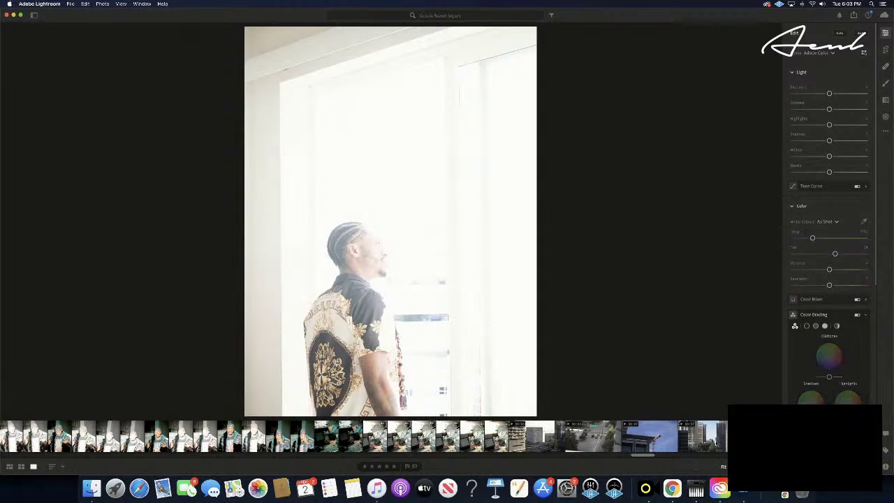
- Scroll the filmstrip to the washed-out window portrait with its Light settings untouched
scroll(715, 443, "right", 10)
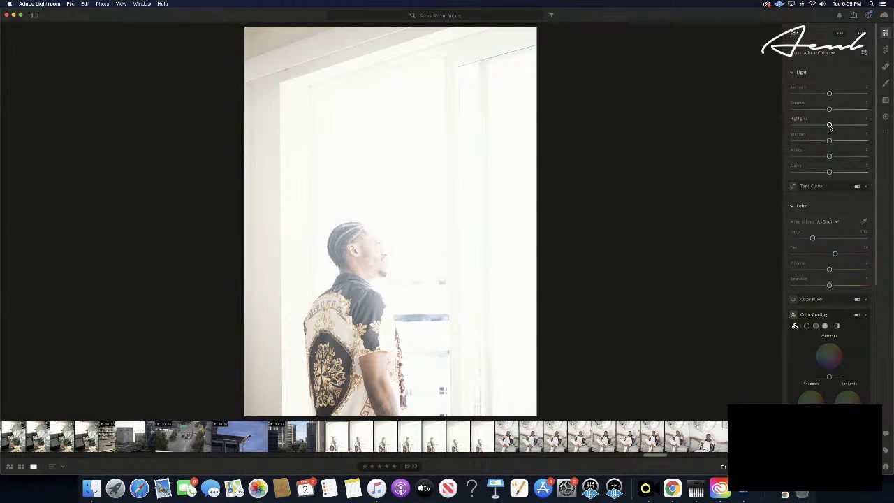
- Pull Highlights and Whites fully down, add a little Contrast, and deepen the Blacks
left_click_drag(828, 126, 771, 130)
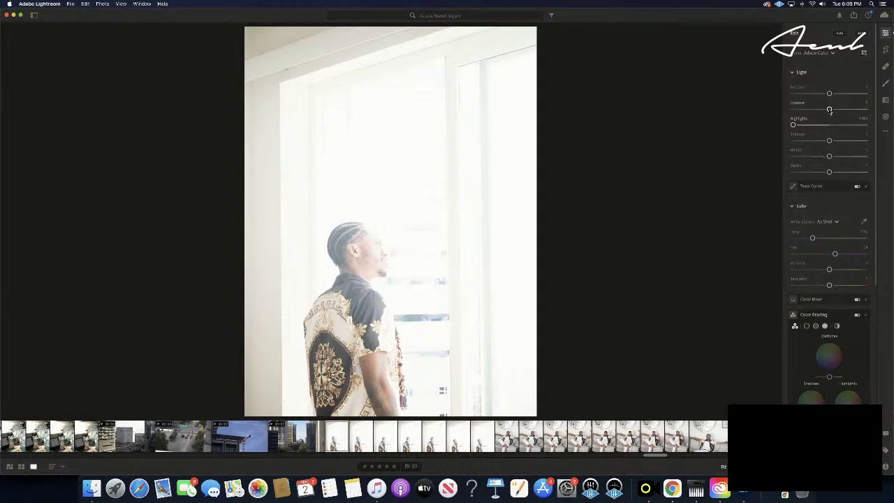
left_click_drag(829, 109, 840, 110)
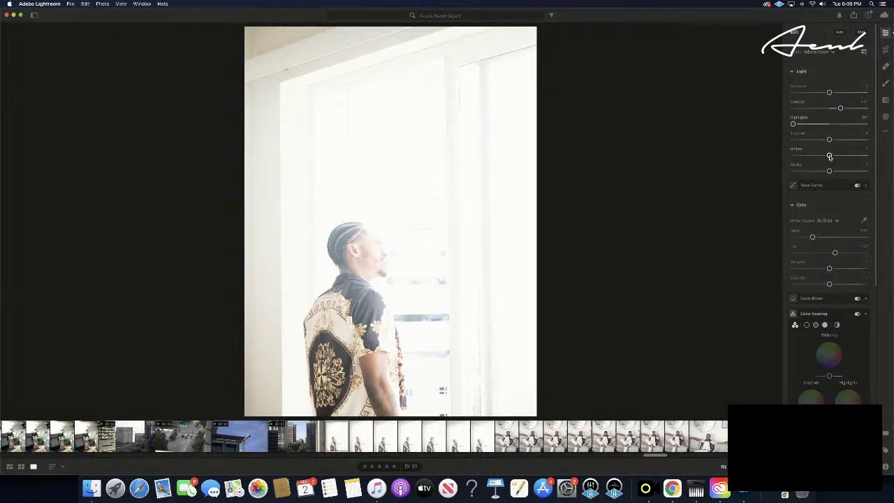
left_click_drag(829, 156, 766, 160)
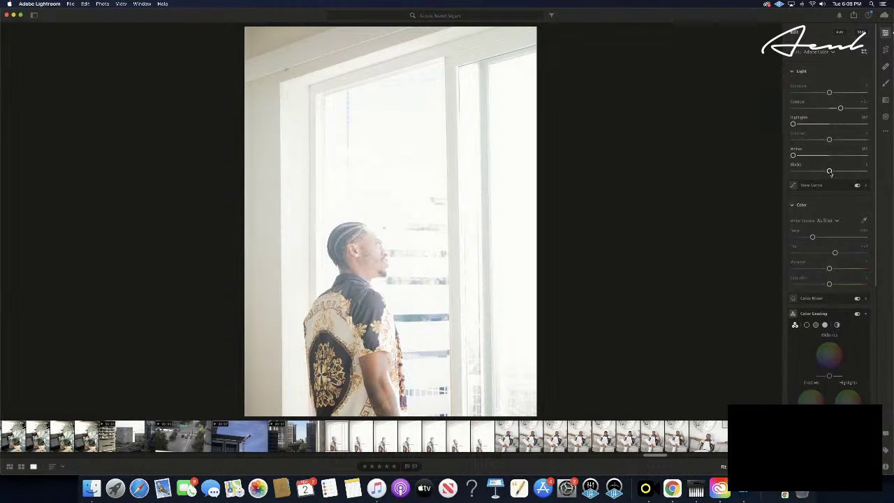
left_click_drag(830, 172, 813, 171)
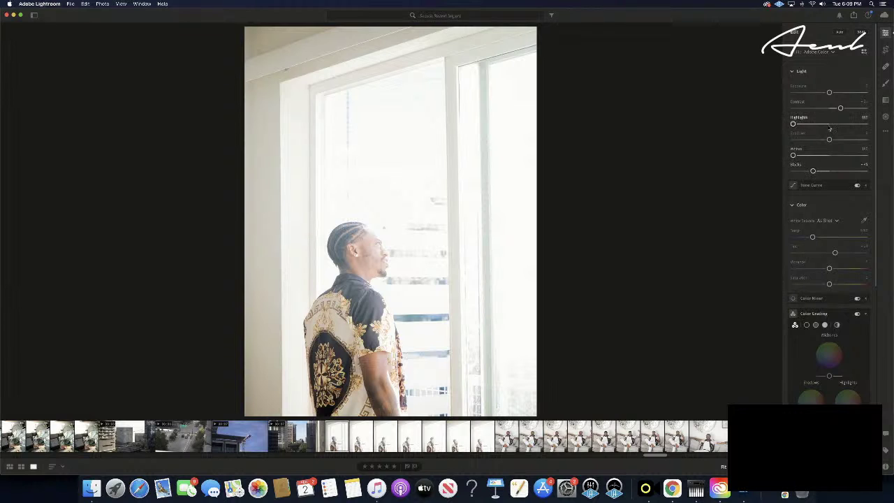
- Fine-tune Exposure and Contrast and adjust Shadows to finish recovering the window portrait
left_click_drag(840, 108, 815, 93)
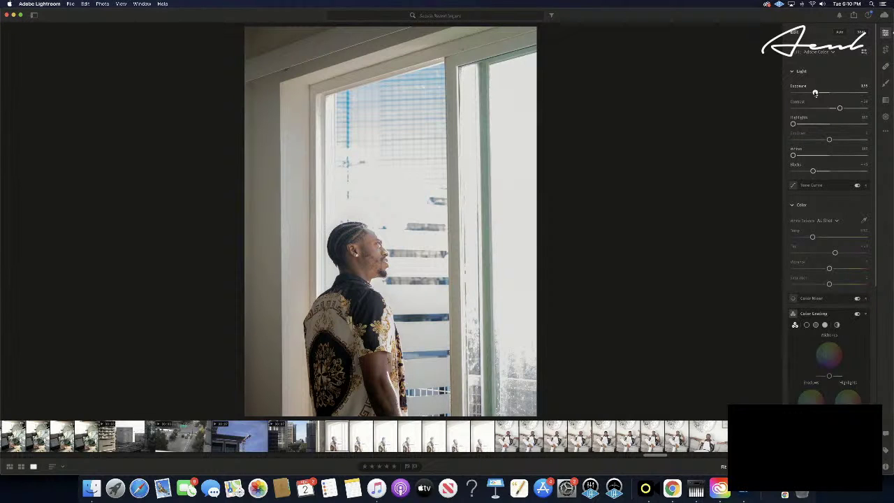
left_click_drag(814, 93, 822, 93)
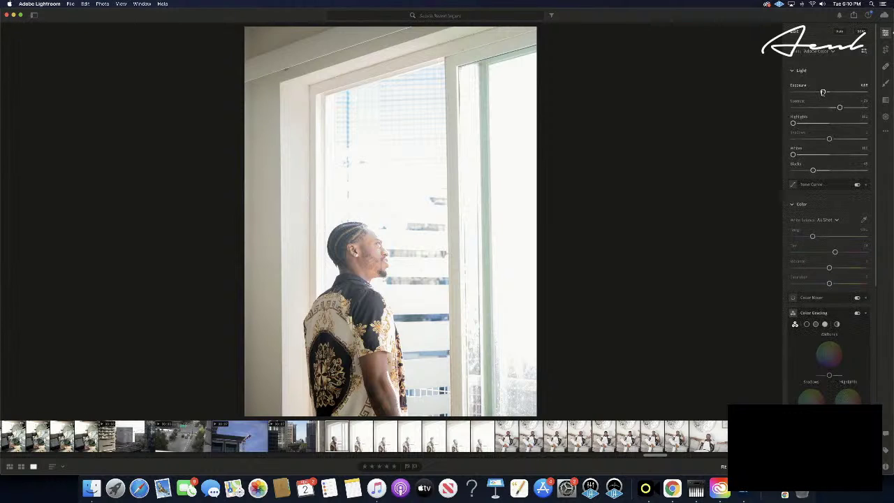
left_click_drag(822, 92, 821, 92)
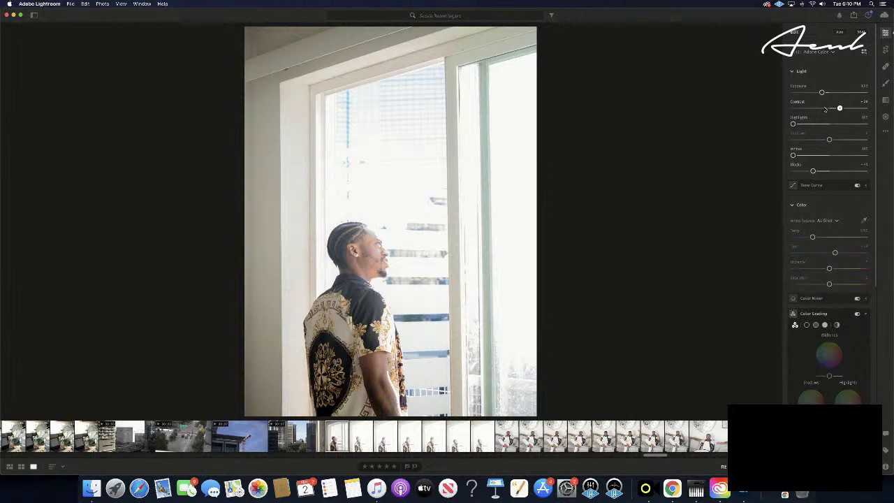
mouse_move(839, 109)
left_mouse_down()
mouse_move(805, 109)
mouse_move(825, 106)
left_mouse_up()
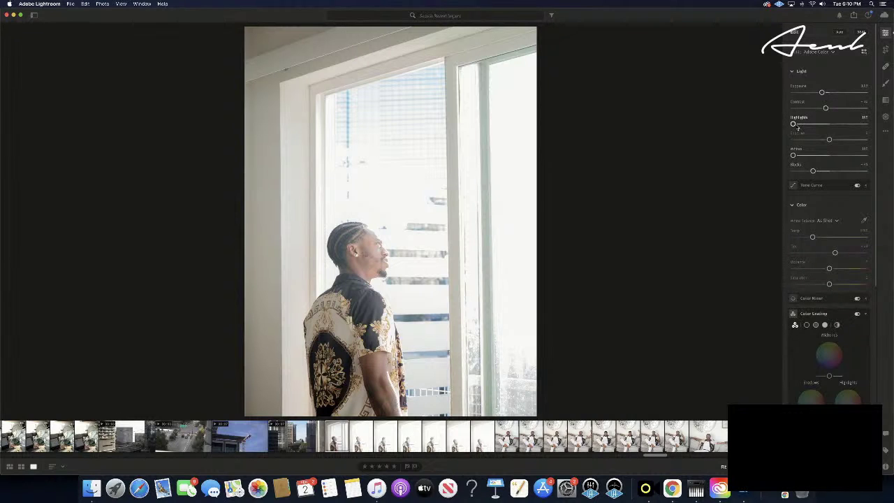
mouse_move(828, 140)
left_mouse_down()
mouse_move(793, 139)
mouse_move(865, 140)
mouse_move(805, 140)
mouse_move(822, 139)
left_mouse_up()
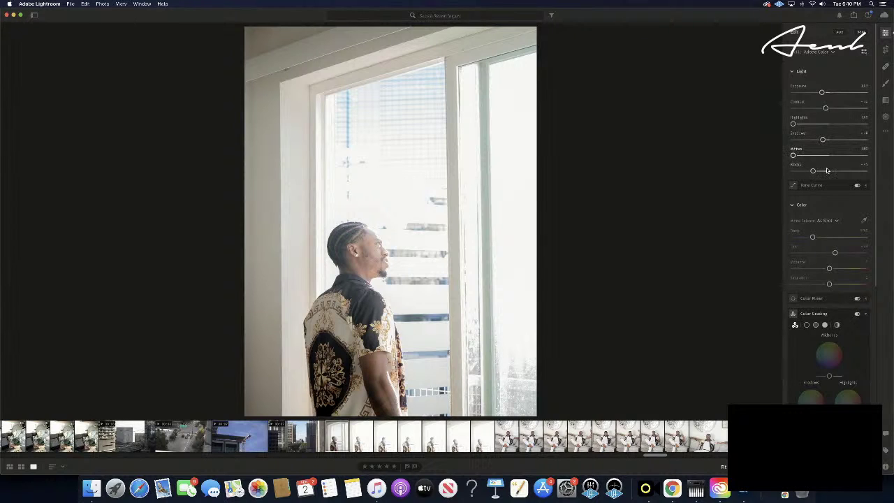
mouse_move(819, 186)
- Expand the Tone Curve and trial lowering and raising the highlights, undoing both changes
left_click(866, 186)
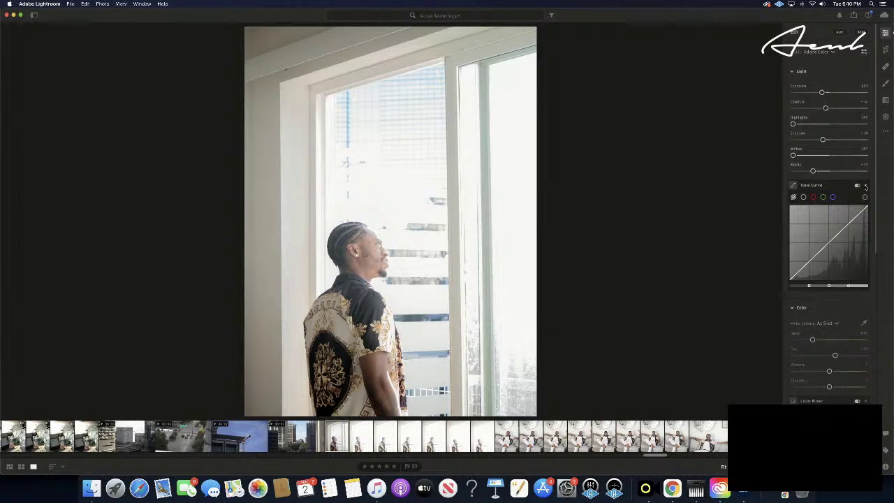
left_click(866, 186)
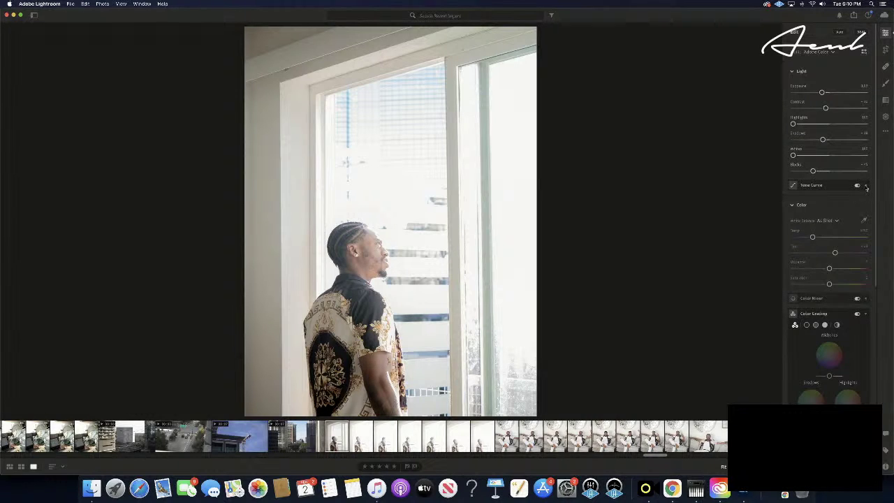
left_click(866, 186)
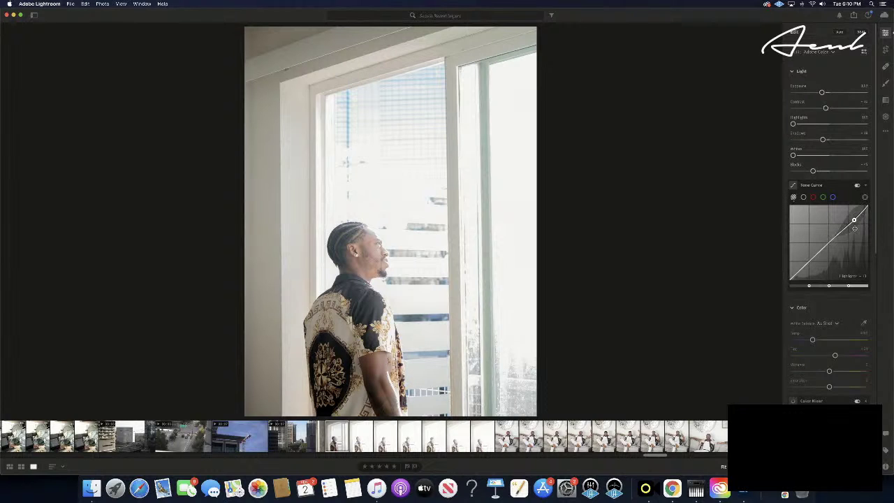
left_click_drag(854, 228, 855, 235)
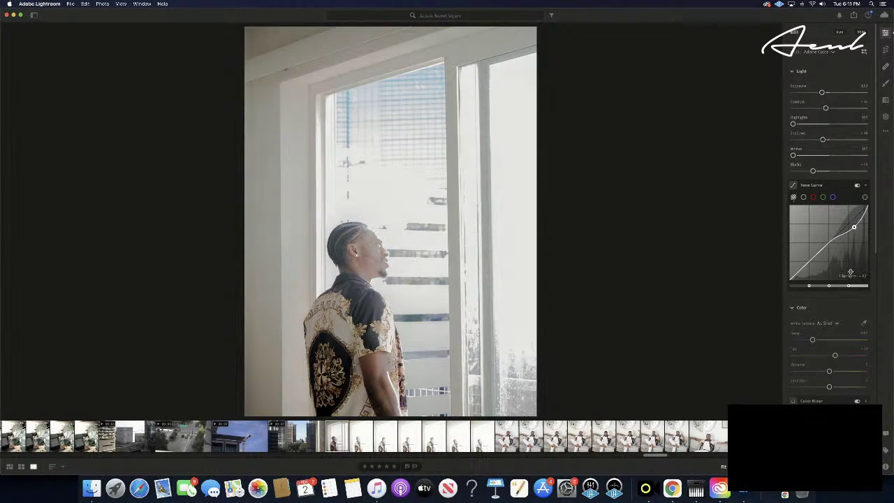
left_click_drag(851, 272, 850, 253)
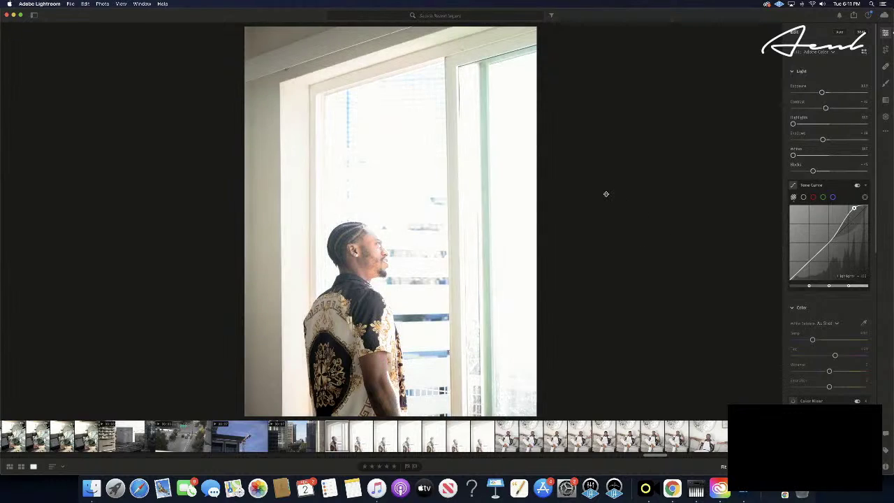
key("super+z")
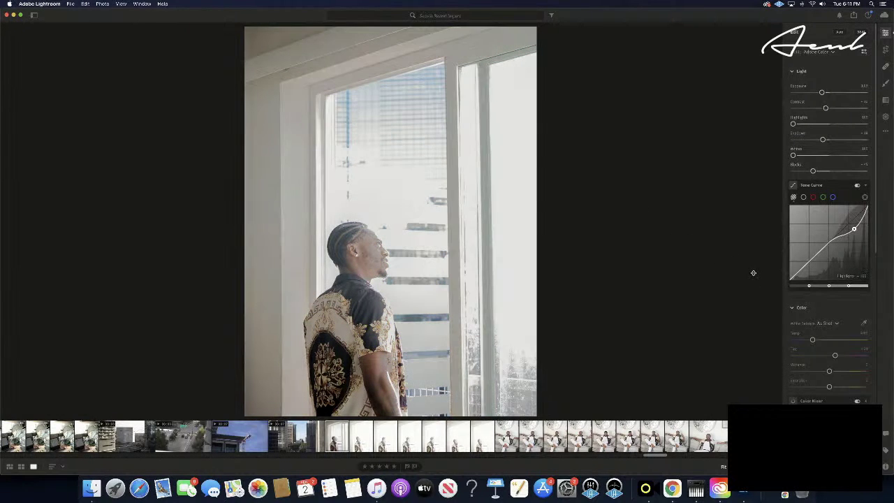
key("super+z")
- Lift the highlights region, narrow its split, lower the curve's top point, and compare before/after
left_click_drag(727, 257, 785, 244)
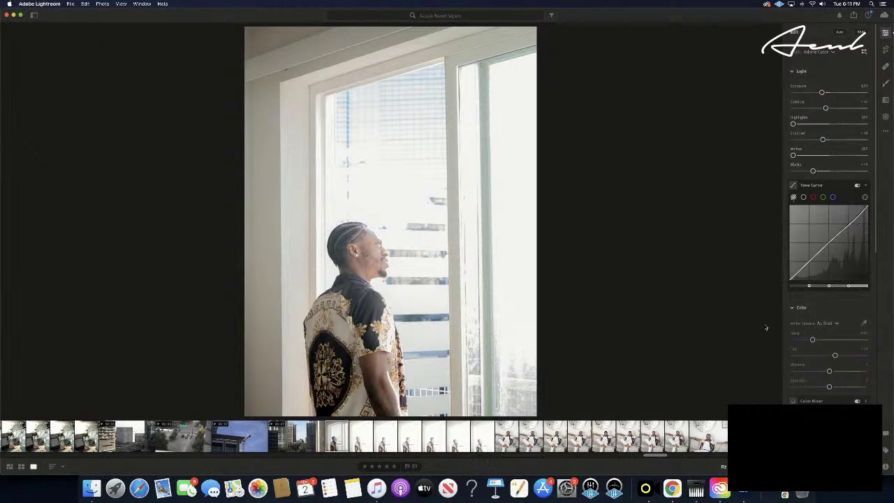
left_click_drag(851, 289, 867, 287)
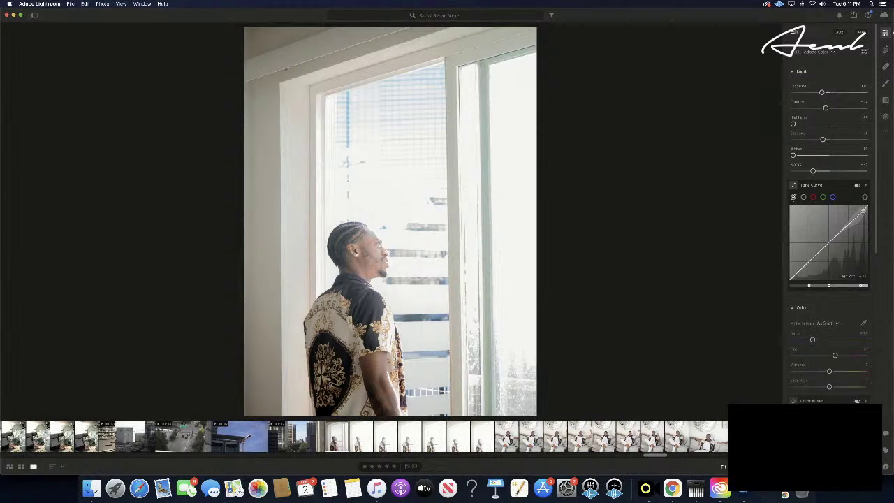
left_click_drag(865, 209, 866, 219)
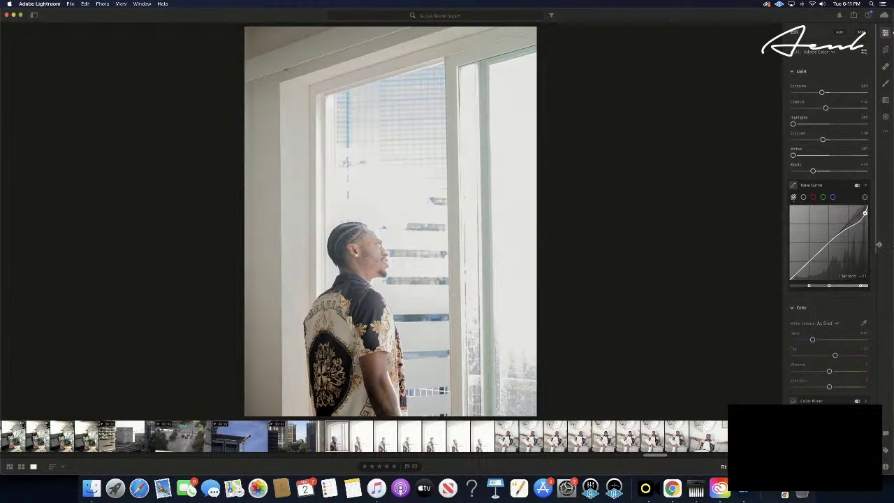
key("backslash")
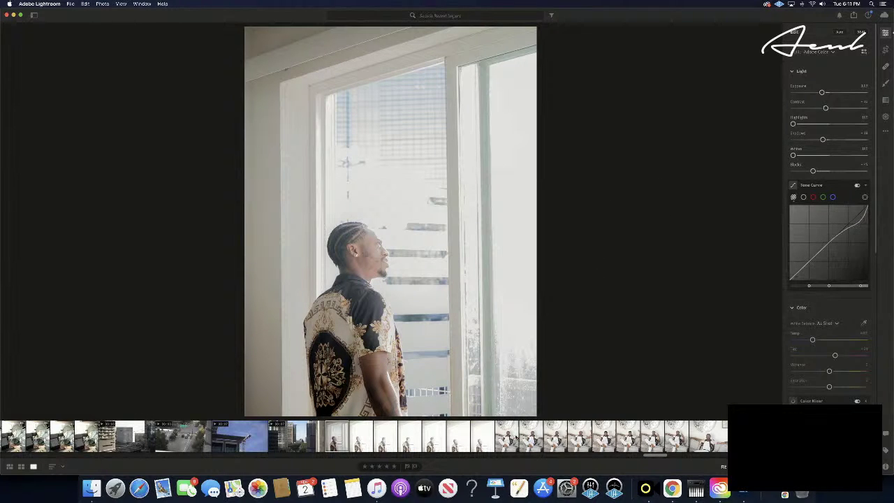
left_click(514, 437)
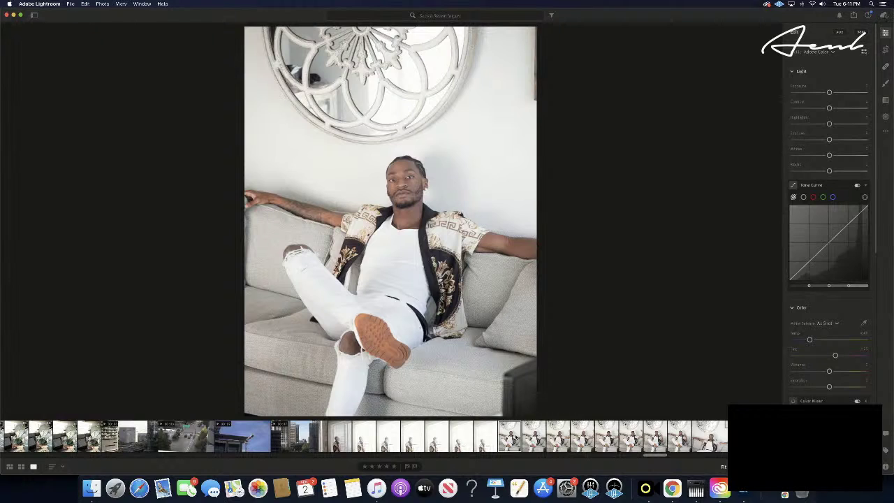
key("Left")
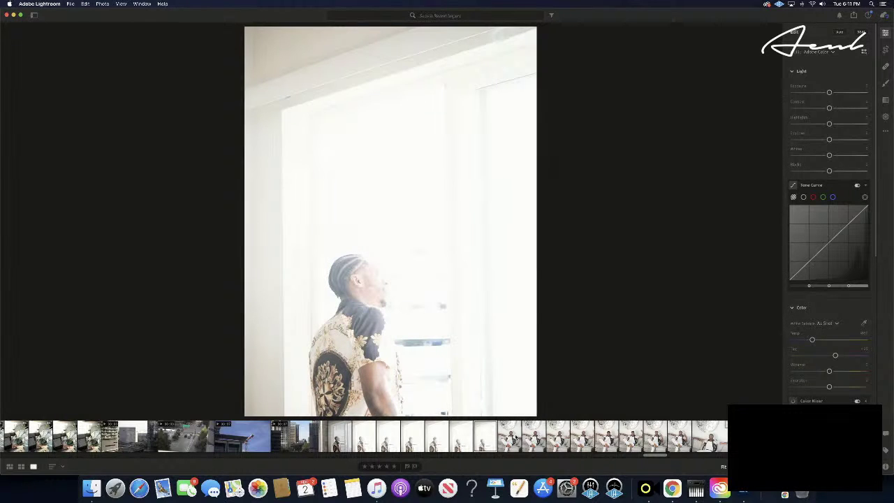
key("Left")
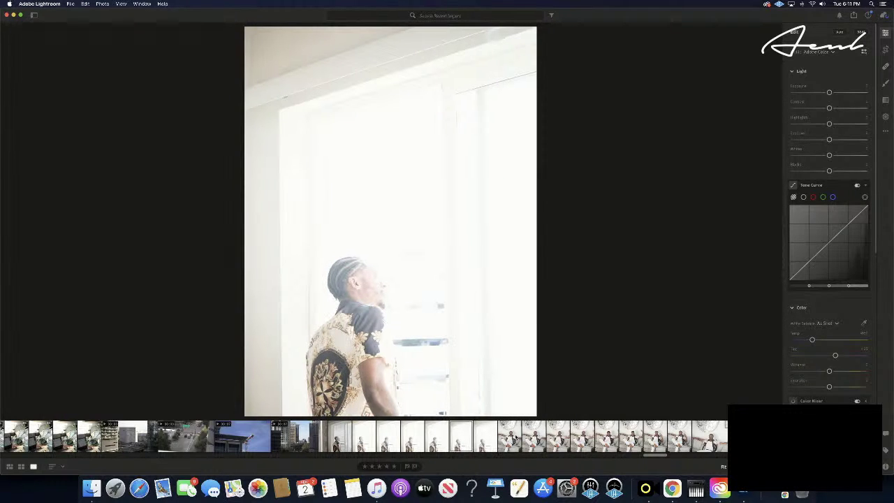
key("Left")
key("Left")
key("Left")
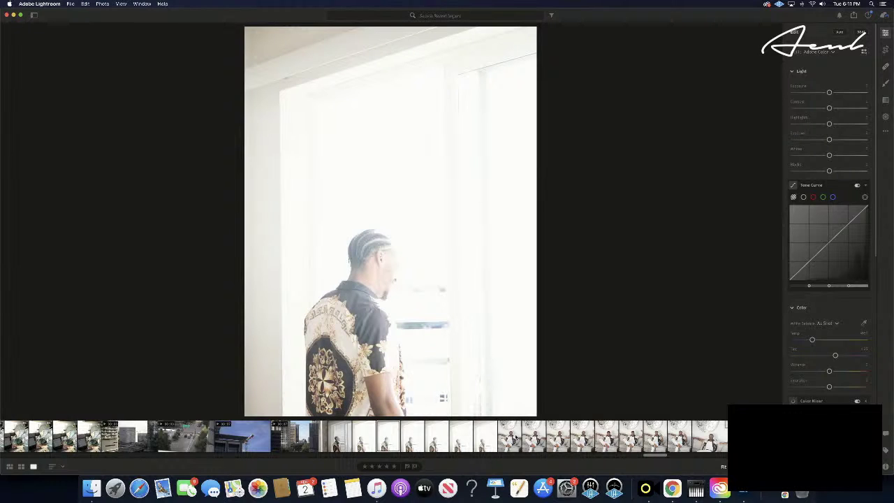
key("Left")
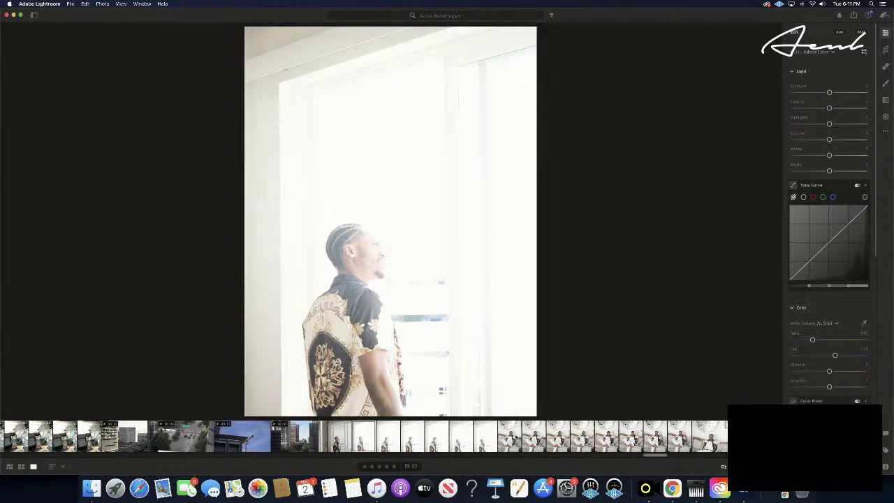
key("Right")
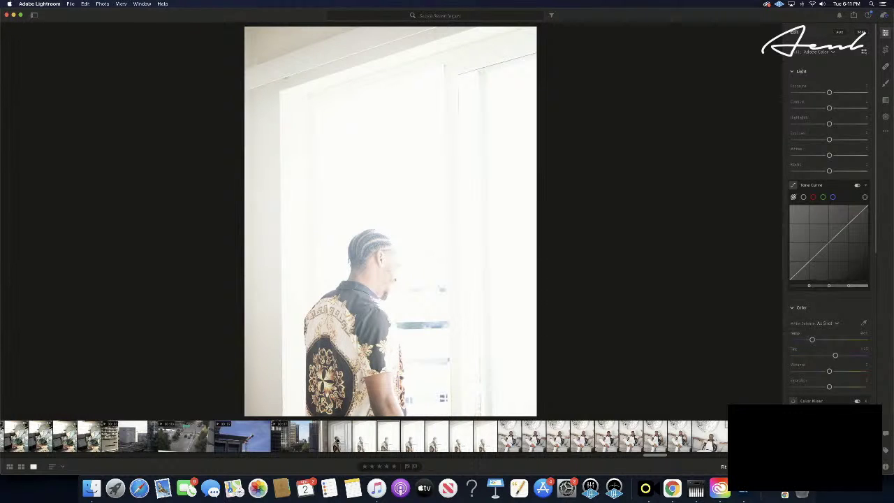
left_click(338, 441)
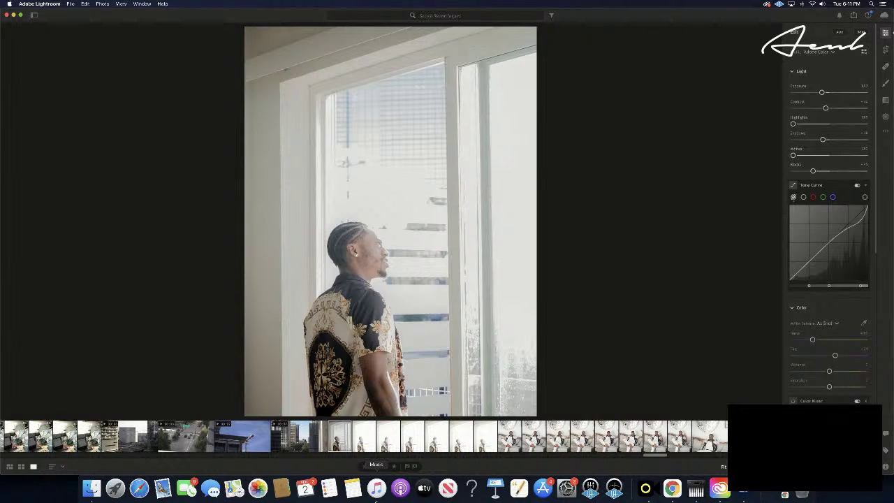
- Add a curve point and shape the window portrait's tone curve, settling the highlights slightly lower
left_click(855, 224)
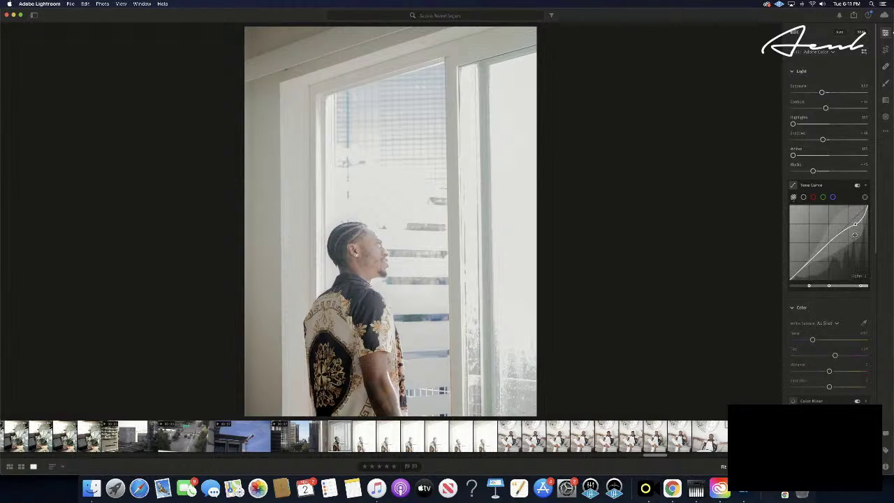
left_click_drag(843, 231, 891, 218)
left_click_drag(891, 224, 891, 241)
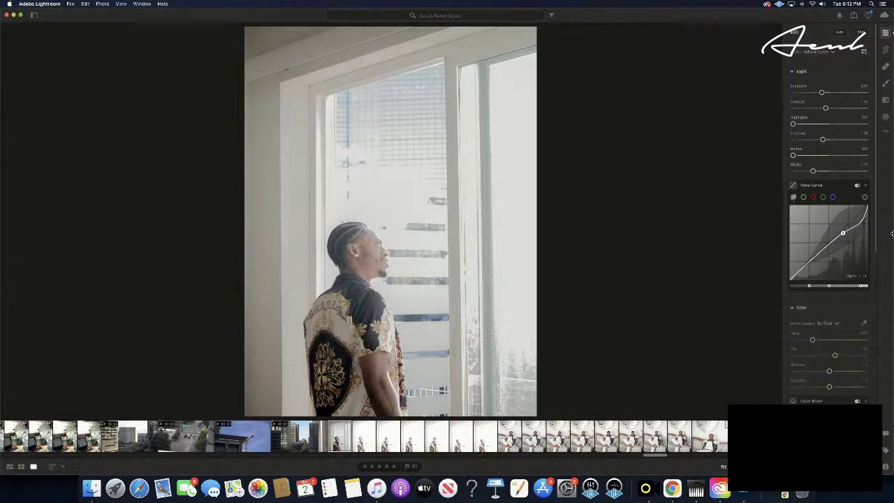
mouse_move(892, 235)
left_mouse_down()
mouse_move(863, 220)
mouse_move(884, 226)
mouse_move(890, 217)
left_mouse_up()
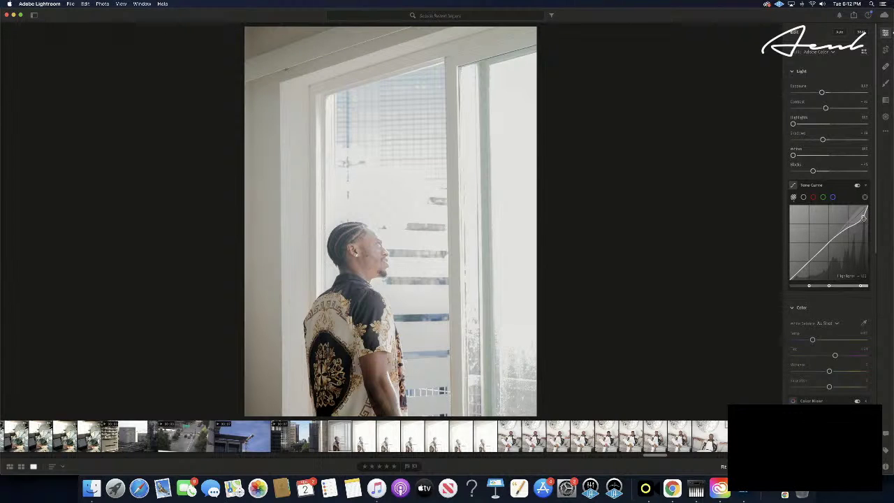
left_click_drag(877, 245, 870, 234)
left_click_drag(884, 234, 887, 239)
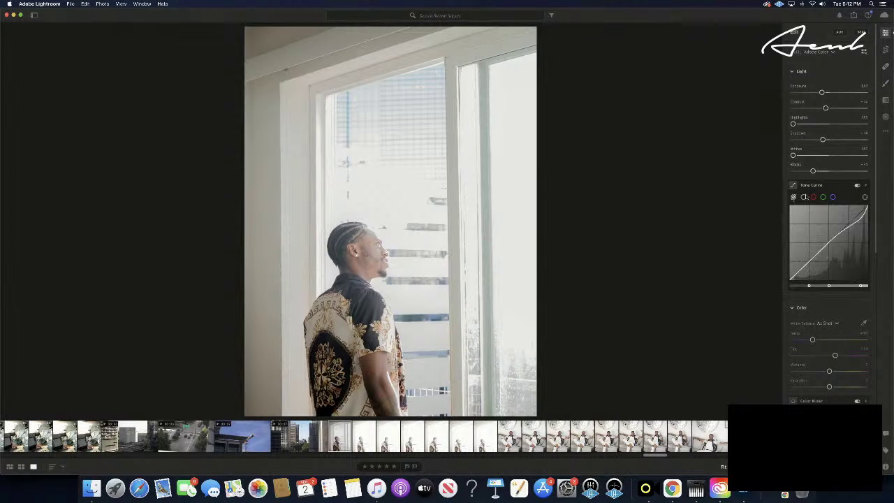
- Switch to Point Curve, then lower and restore the white endpoint to the top
left_click(805, 197)
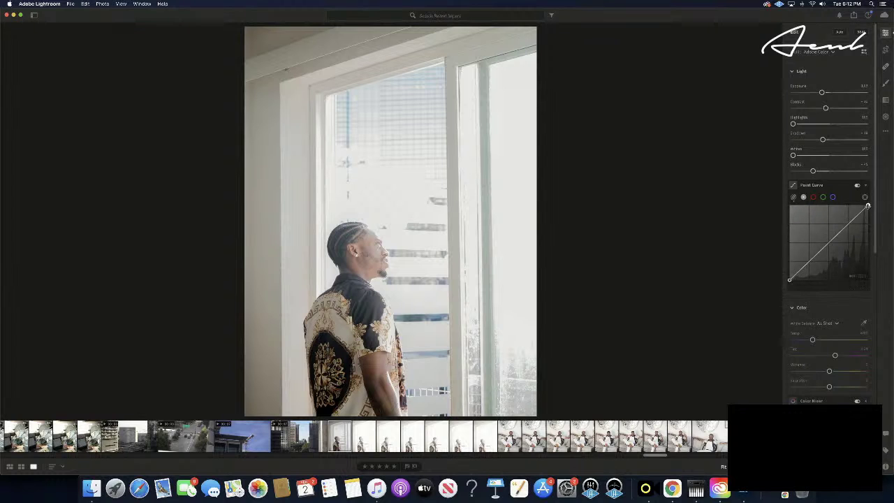
left_click_drag(867, 208, 893, 315)
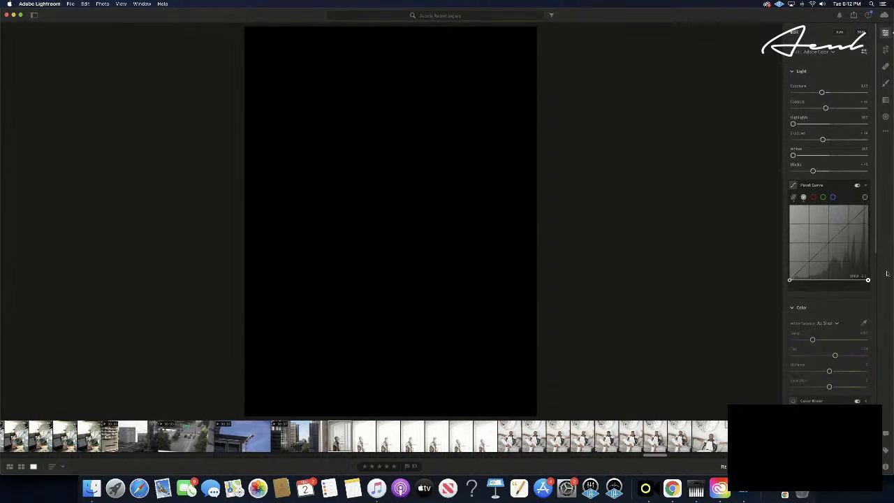
left_click_drag(887, 273, 879, 193)
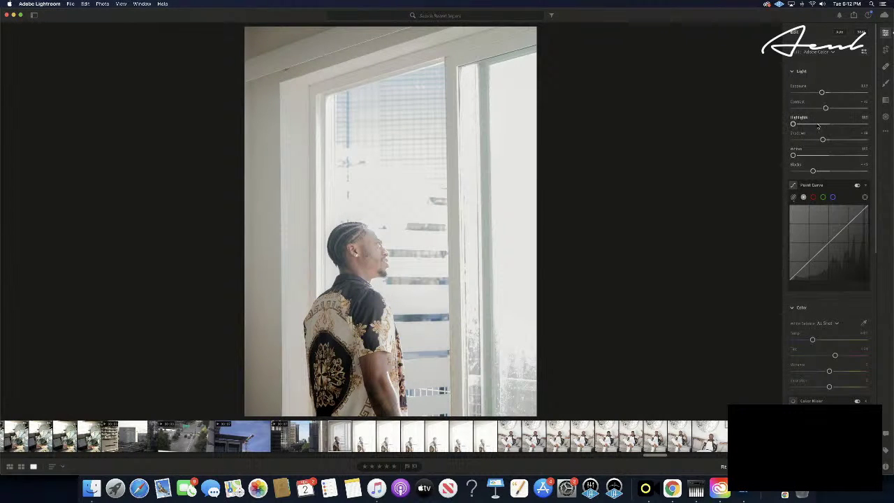
- Push Contrast to maximum, try minimum and maximum Exposure, then undo the exposure change
left_click_drag(825, 108, 866, 109)
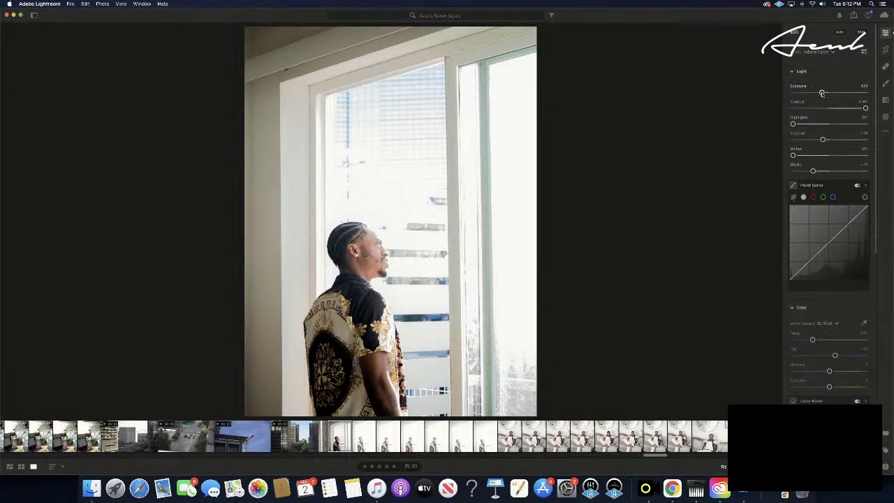
left_click_drag(821, 92, 674, 171)
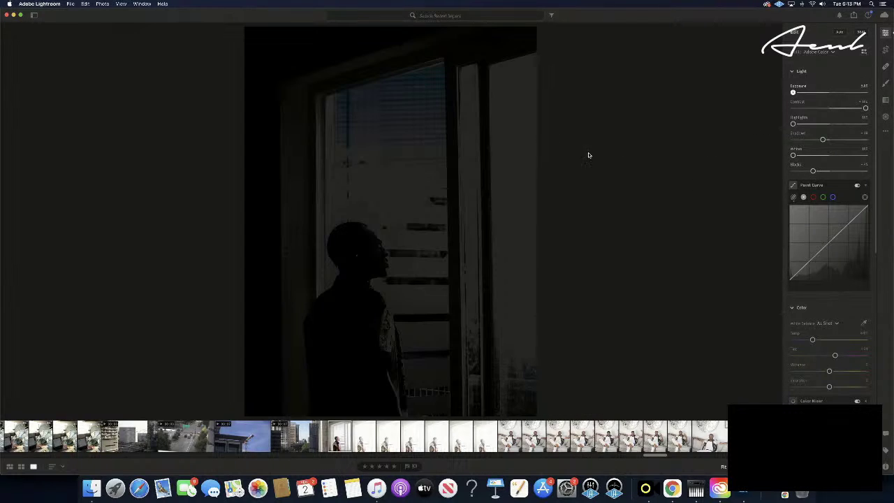
left_click_drag(589, 155, 892, 219)
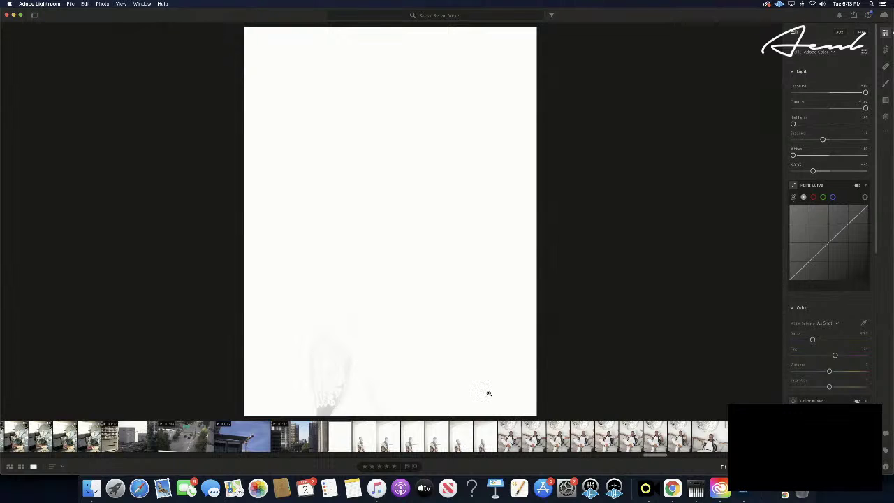
key("super+z")
- Undo the leftover exposure change and leave the window portrait flagged as a pick
key("super+z")
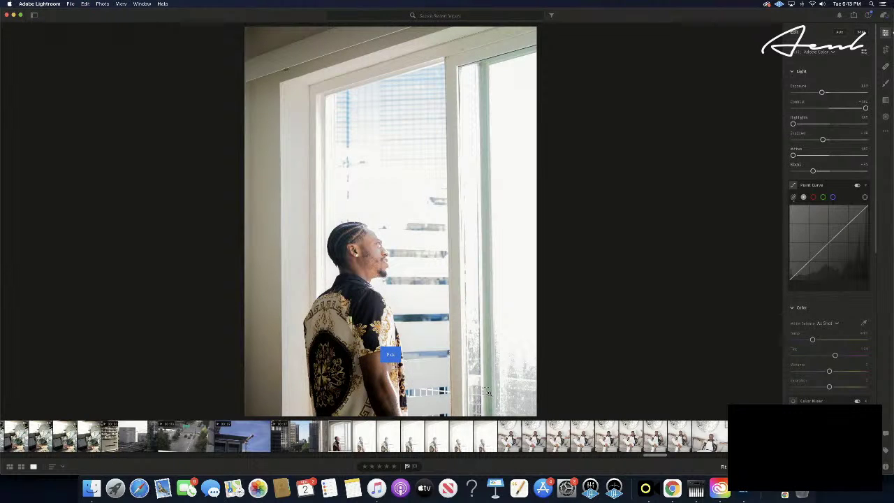
key("p")
key("p")
key("super+z")
key("p")
key("p")
key("super+z")
key("p")
key("super+z")
key("p")
- Open the sofa portrait from the filmstrip and step forward to the wide couch shot
left_click(509, 439)
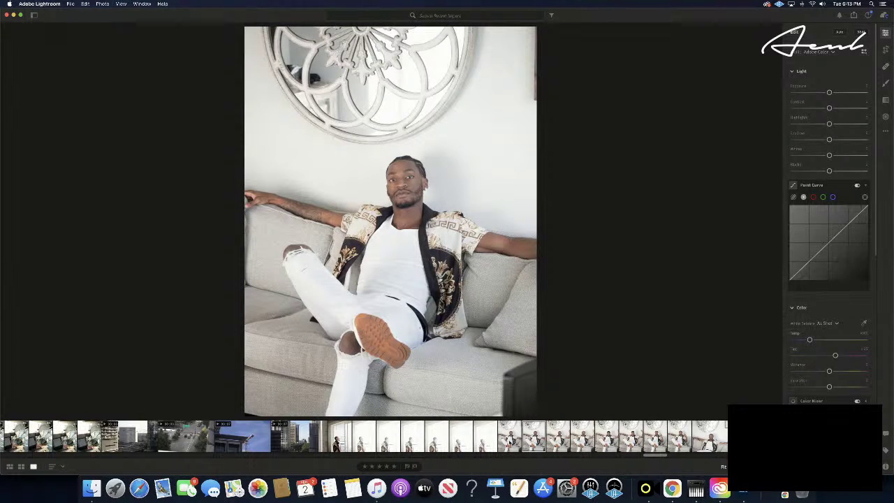
key("Right")
key("Right")
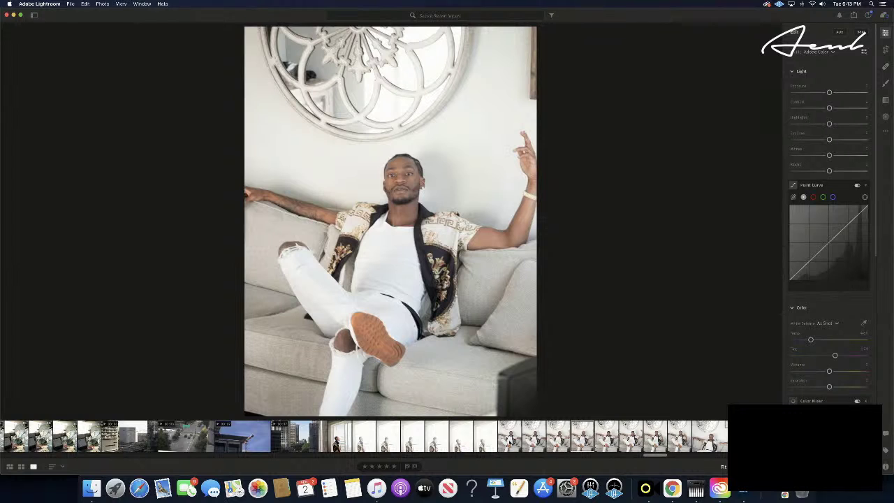
key("Right")
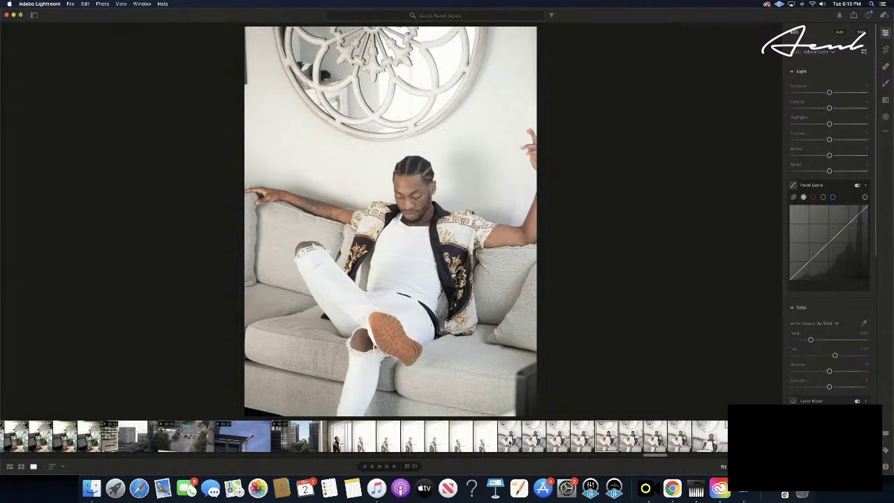
key("Right")
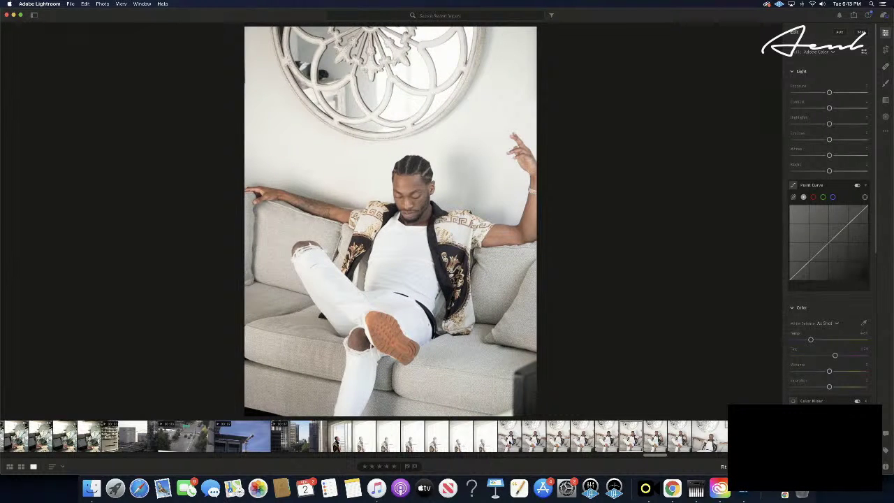
key("Right")
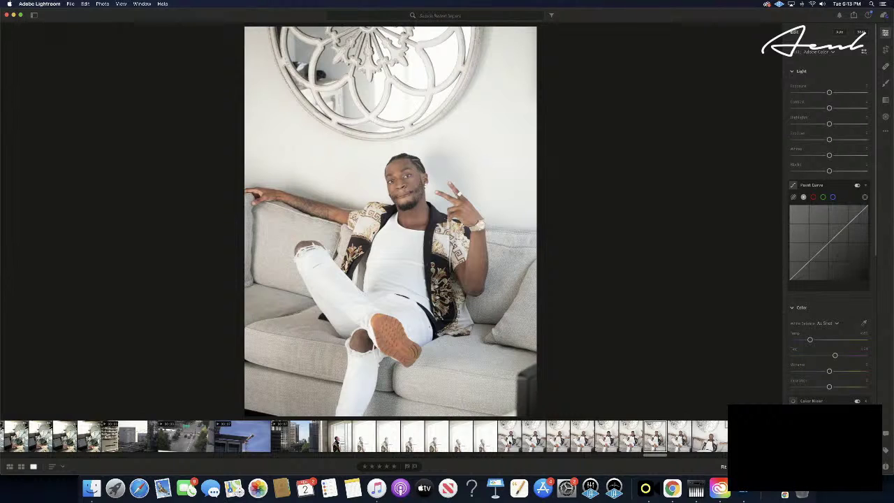
key("Right")
key("Right")
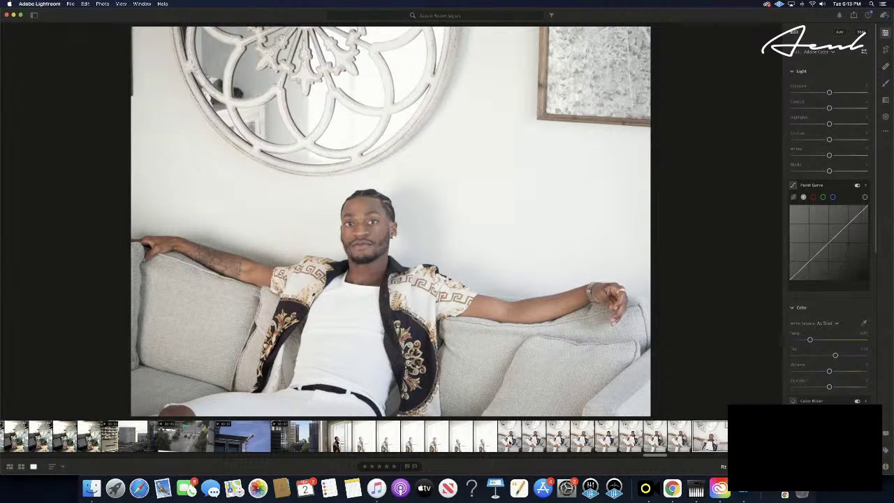
key("Right")
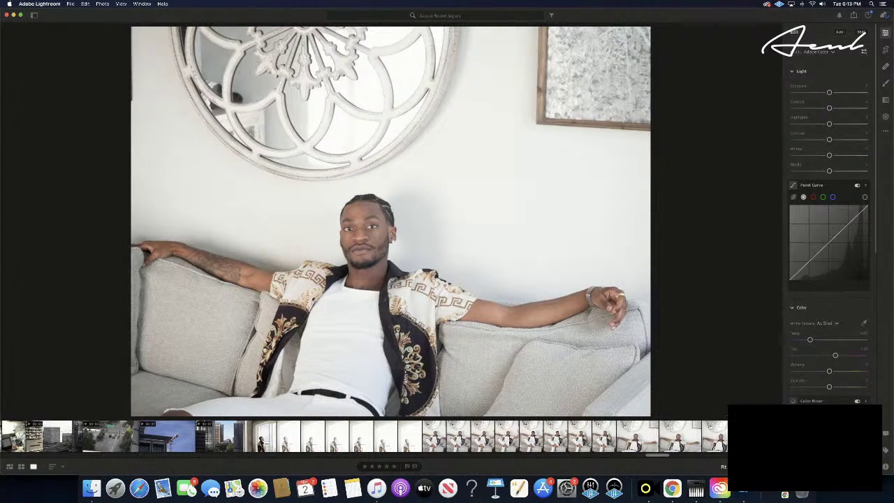
key("Right")
key("Right")
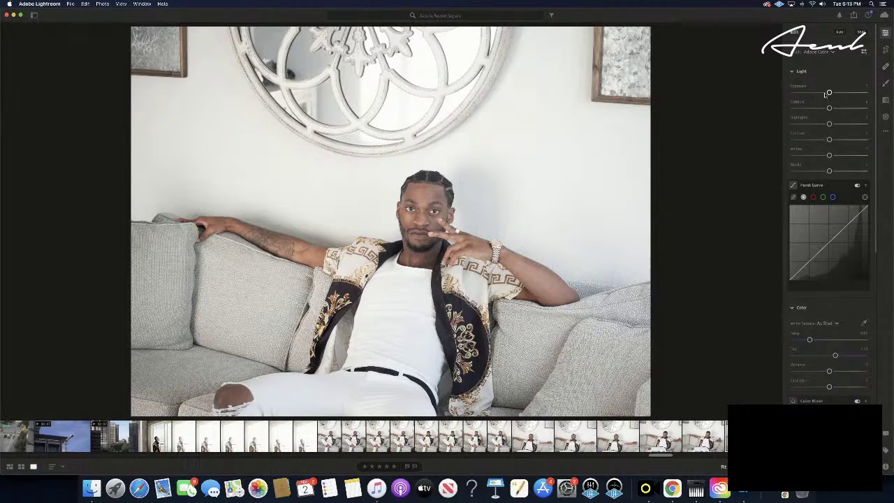
- Lower the couch portrait's contrast and highlights, then darken its shadows and deepen its blacks
left_click_drag(829, 93, 753, 123)
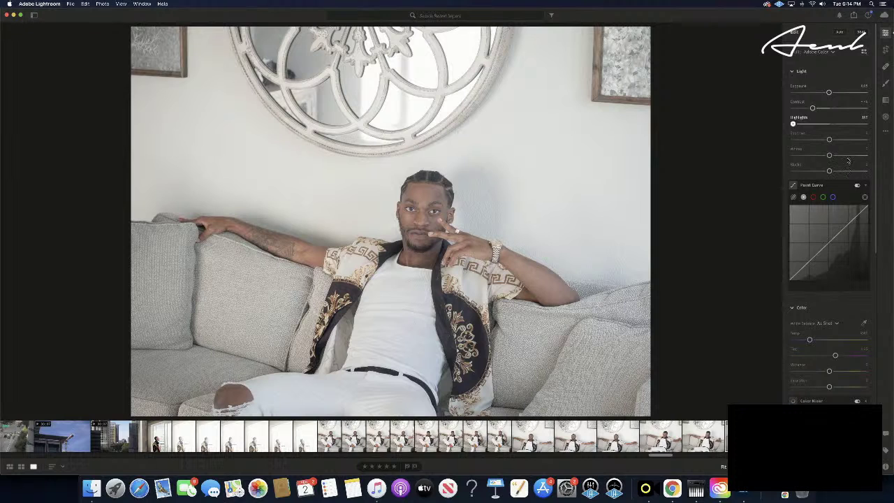
mouse_move(829, 140)
left_mouse_down()
mouse_move(792, 141)
mouse_move(806, 140)
mouse_move(810, 155)
mouse_move(864, 156)
mouse_move(808, 155)
mouse_move(833, 155)
mouse_move(822, 154)
left_mouse_up()
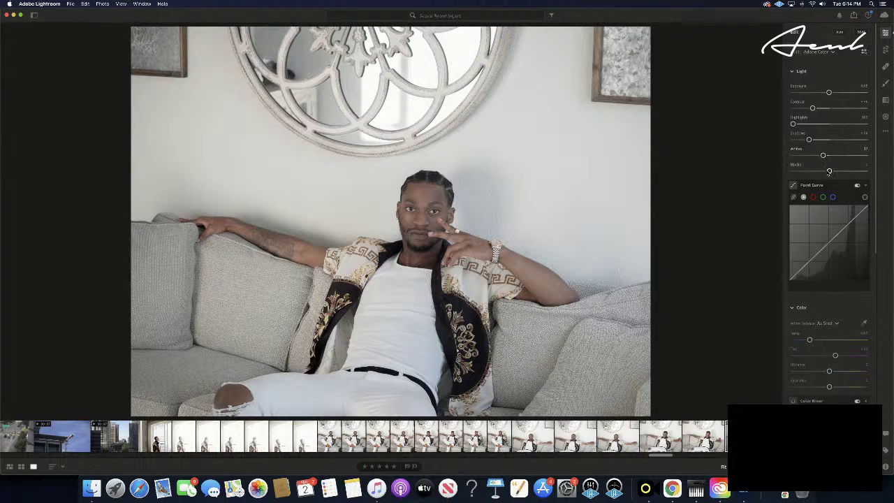
left_click_drag(829, 171, 808, 172)
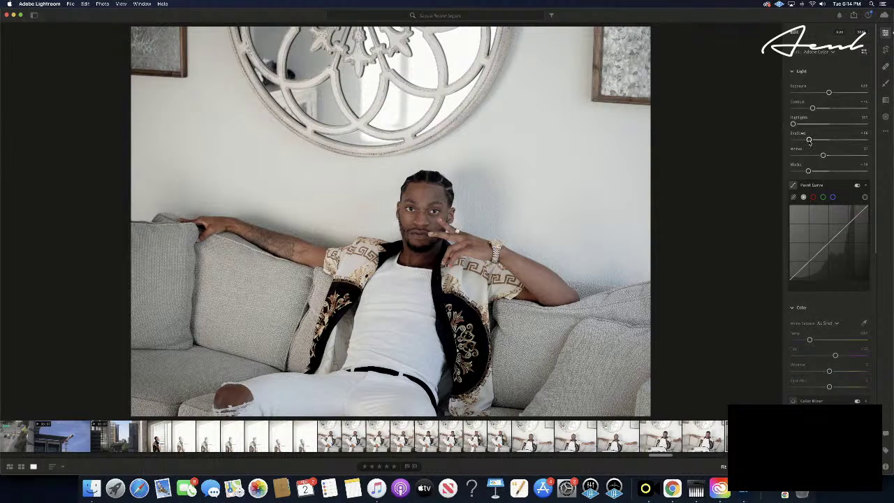
- Nudge Shadows lower and fine-tune Contrast on the couch portrait, redoing the shadows change via Edit
left_click_drag(809, 140, 801, 140)
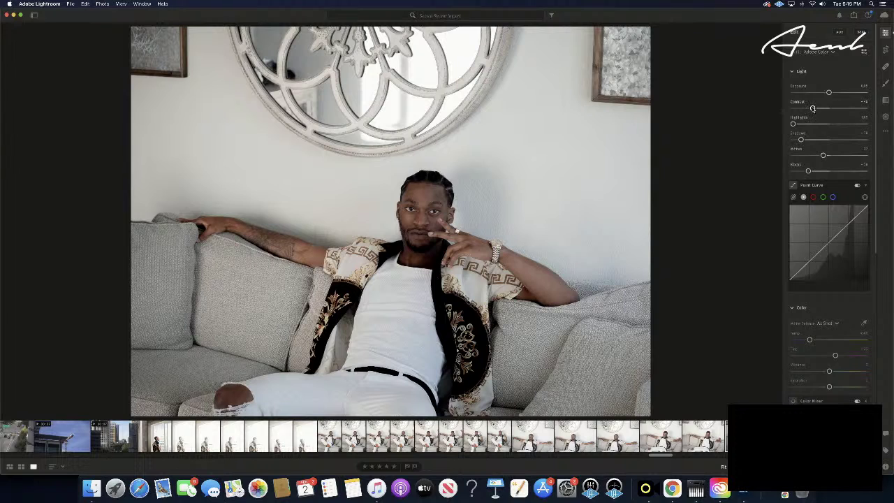
mouse_move(812, 109)
left_mouse_down()
mouse_move(797, 109)
mouse_move(806, 108)
left_mouse_up()
left_click_drag(801, 109, 799, 108)
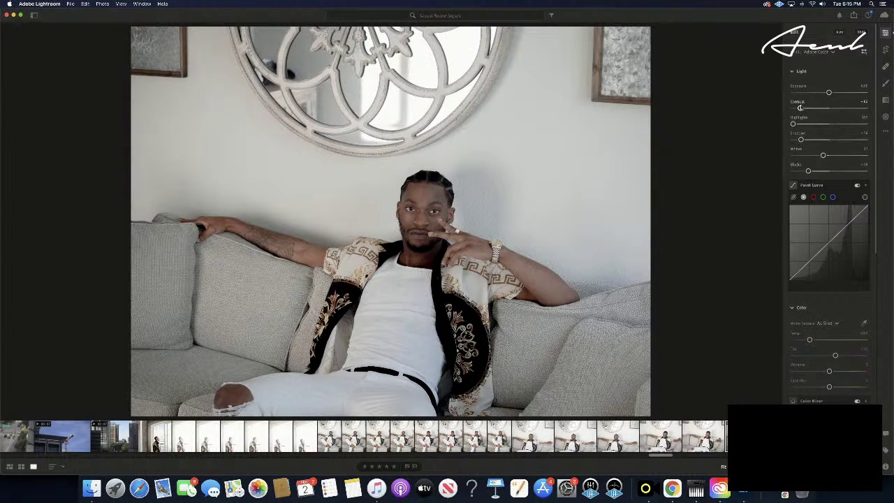
key("super+z")
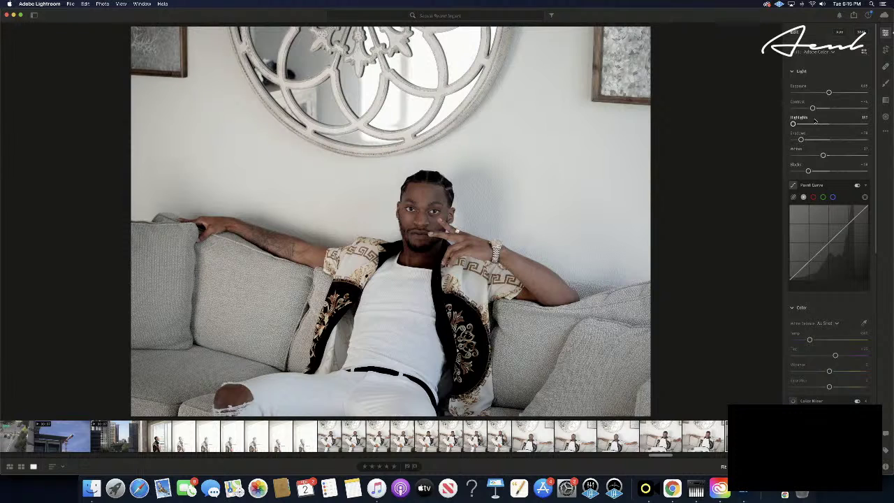
key("super+z")
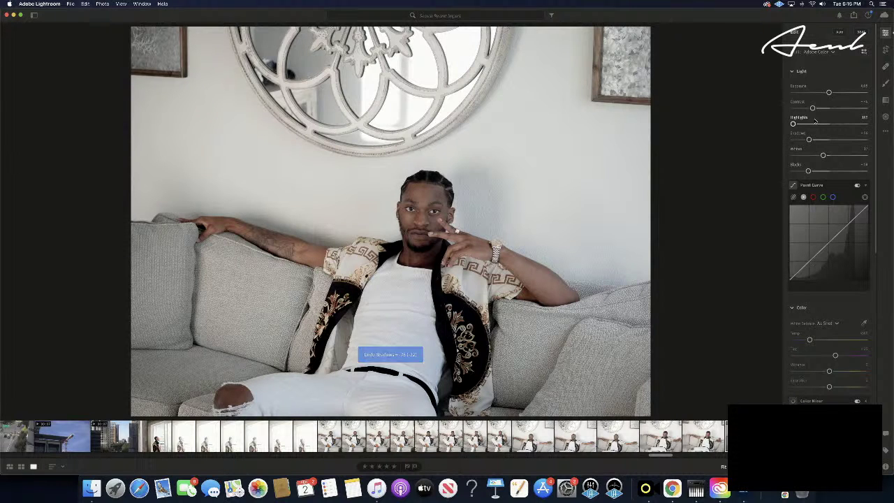
left_click(83, 3)
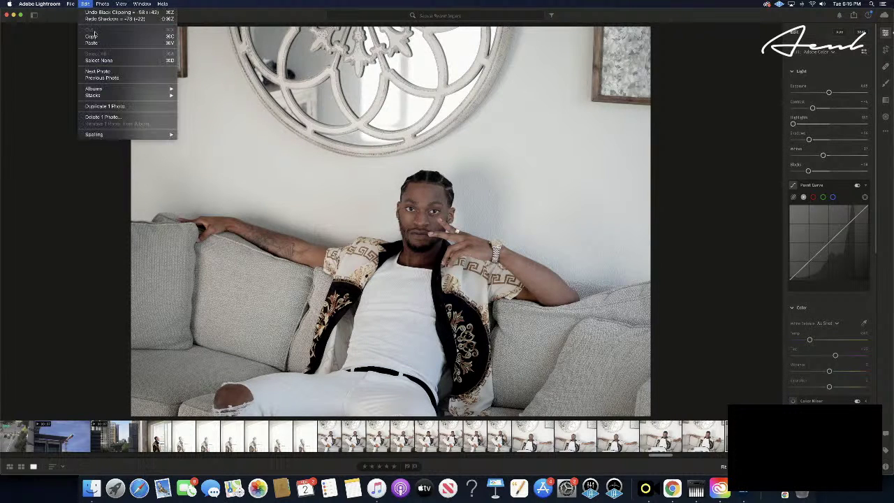
left_click(105, 19)
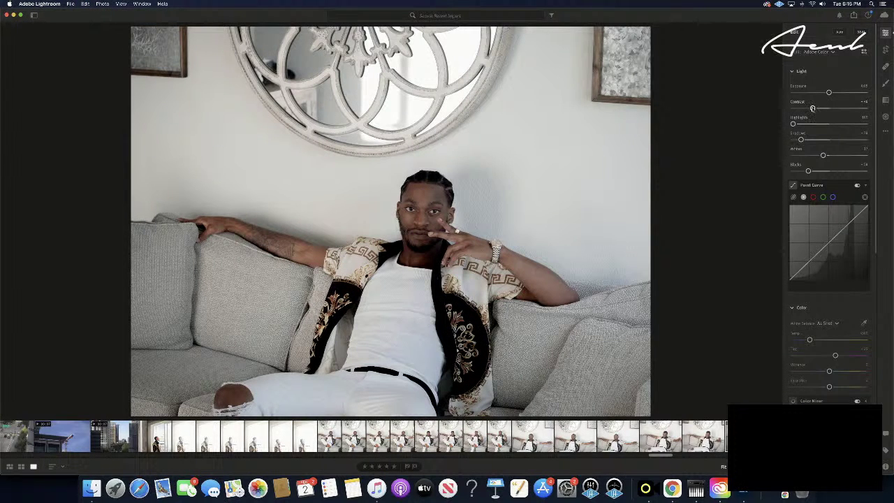
left_click_drag(812, 109, 803, 108)
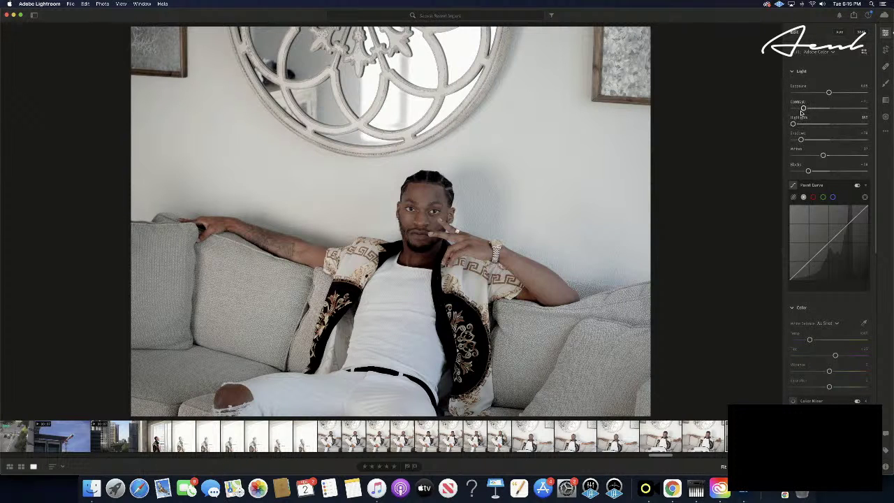
left_click_drag(804, 109, 807, 109)
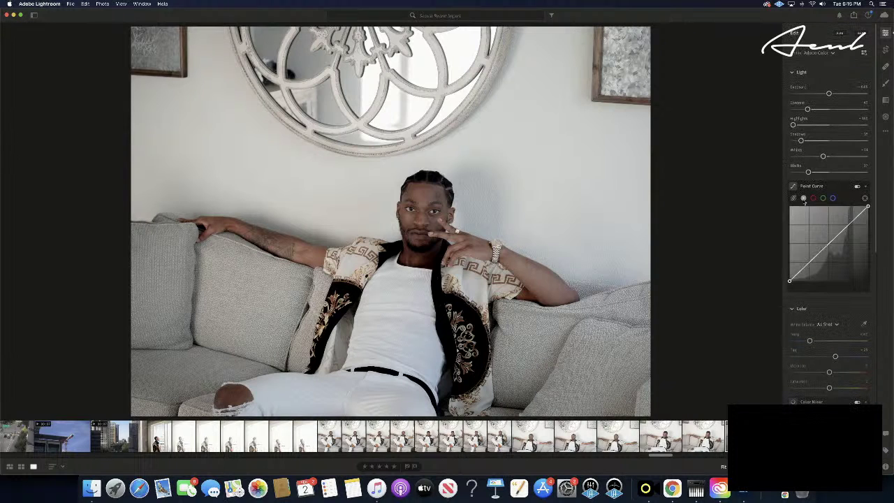
- On the red-channel point curve, add a midtone point and a shadow point, nudging the shadow point lower
left_click(813, 197)
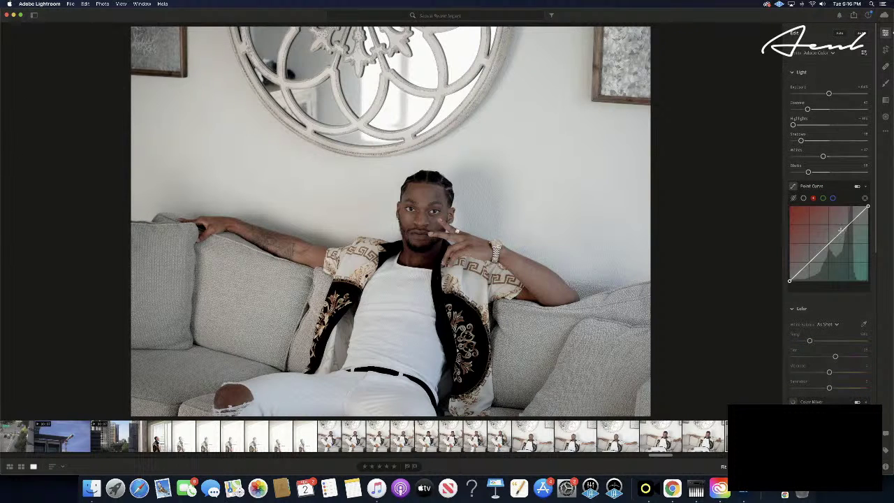
mouse_move(839, 234)
left_mouse_down()
mouse_move(833, 259)
mouse_move(793, 274)
mouse_move(842, 217)
mouse_move(811, 246)
mouse_move(829, 215)
mouse_move(849, 220)
mouse_move(834, 224)
mouse_move(839, 233)
left_mouse_up()
left_click_drag(805, 267, 807, 268)
left_click_drag(807, 268, 807, 265)
mouse_move(807, 264)
left_mouse_down()
mouse_move(811, 274)
mouse_move(803, 269)
left_mouse_up()
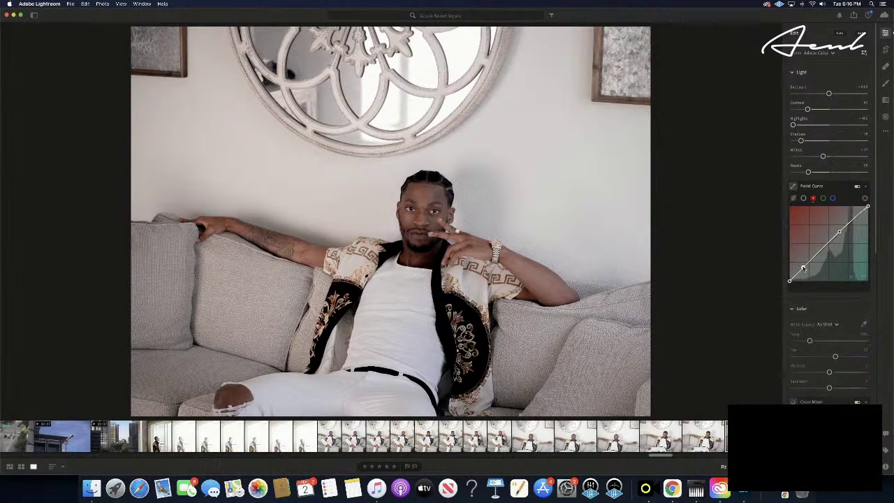
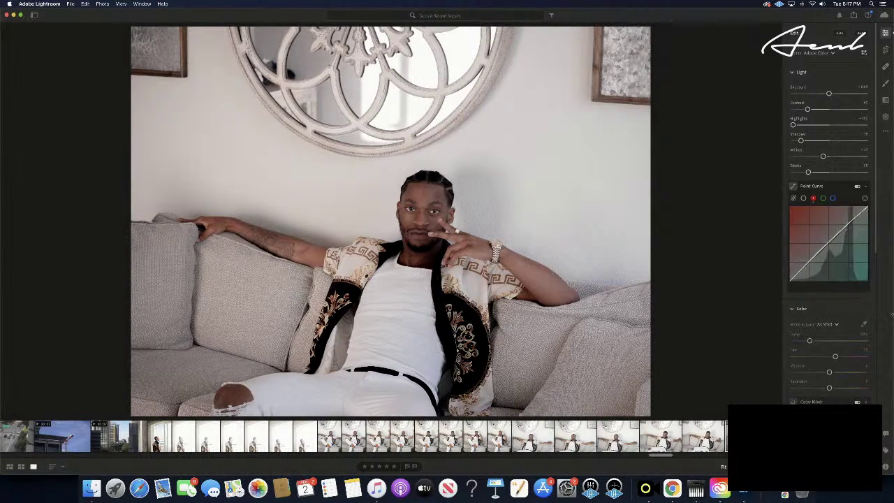
- On the green point curve, pull the highlights down toward magenta and fine-tune the shadow point
left_click(823, 198)
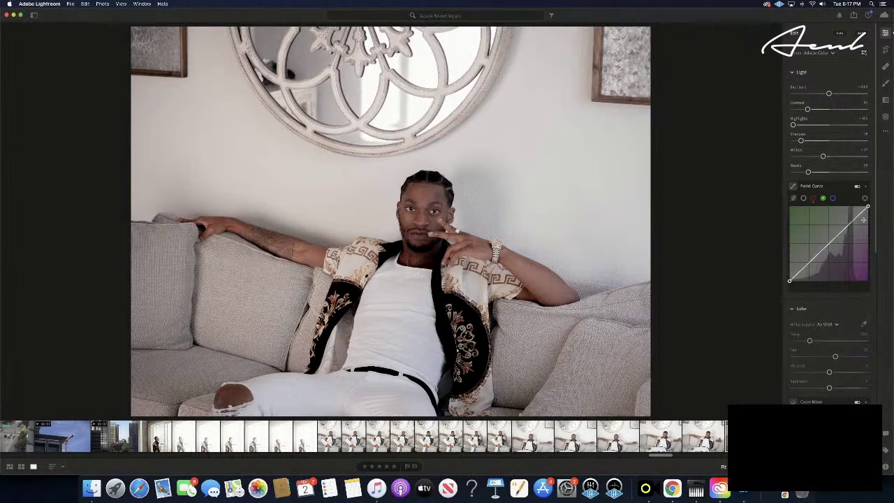
left_click_drag(858, 215, 801, 271)
left_click_drag(800, 270, 798, 272)
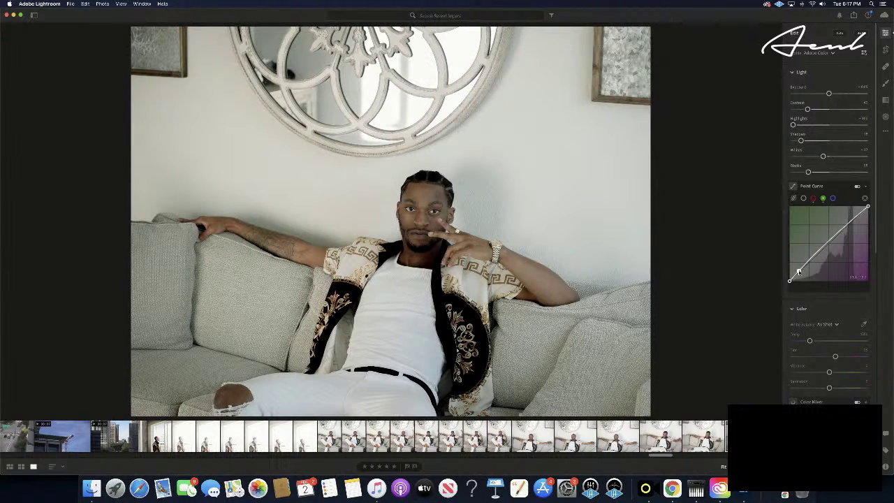
left_click_drag(798, 272, 799, 269)
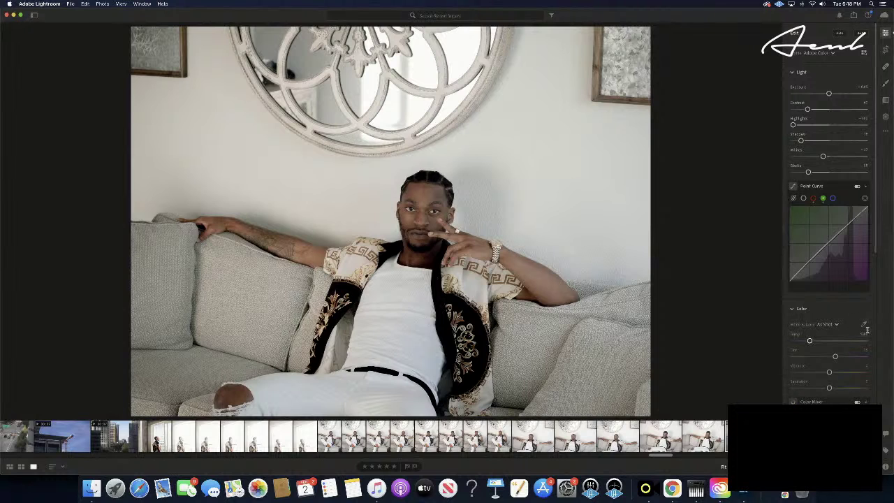
- Lower the blue curve's highlights, delete a stray point, then add and adjust midtone and upper points
left_click(832, 199)
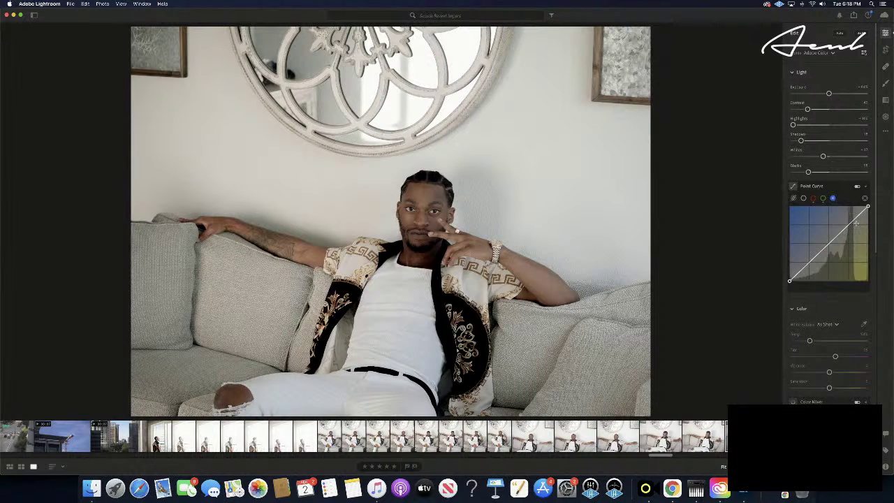
left_click_drag(856, 218, 816, 259)
double_click(816, 258)
left_click(817, 257)
left_click_drag(841, 235, 843, 224)
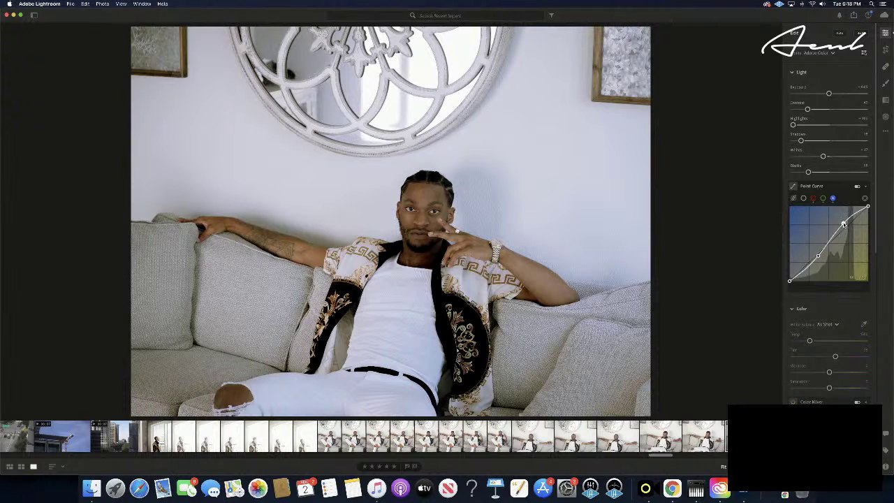
left_click_drag(843, 224, 843, 222)
left_click(842, 221)
left_click_drag(865, 208, 863, 210)
- Undo the last blue-curve point, then shift the white balance slightly greener and cooler
key("super+z")
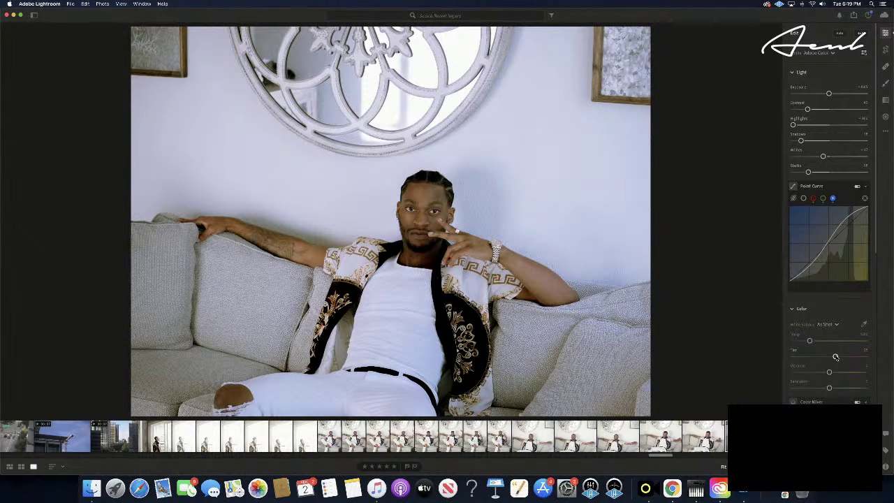
mouse_move(836, 357)
left_mouse_down()
mouse_move(843, 357)
mouse_move(777, 358)
mouse_move(847, 357)
mouse_move(836, 357)
left_mouse_up()
left_click_drag(809, 340, 809, 343)
- Raise and then reduce vibrance, dismiss the reminder, and lower saturation slightly
left_click_drag(829, 373, 858, 373)
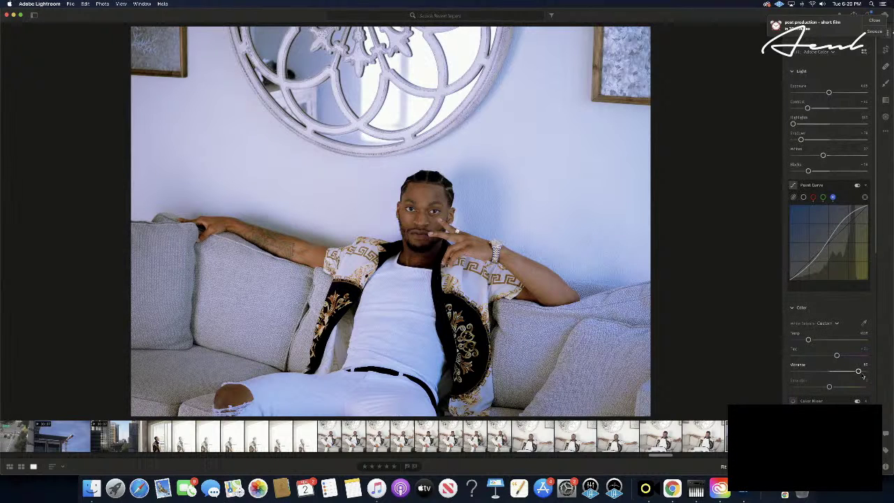
left_click_drag(858, 372, 838, 372)
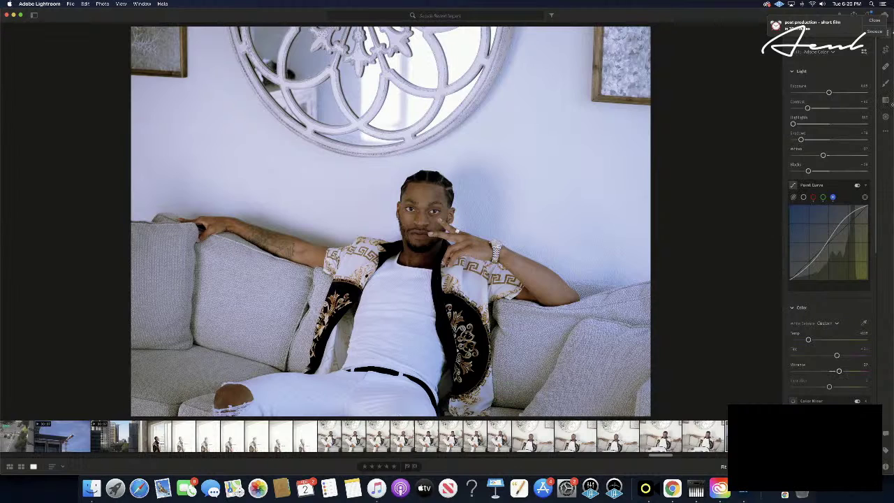
left_click(873, 21)
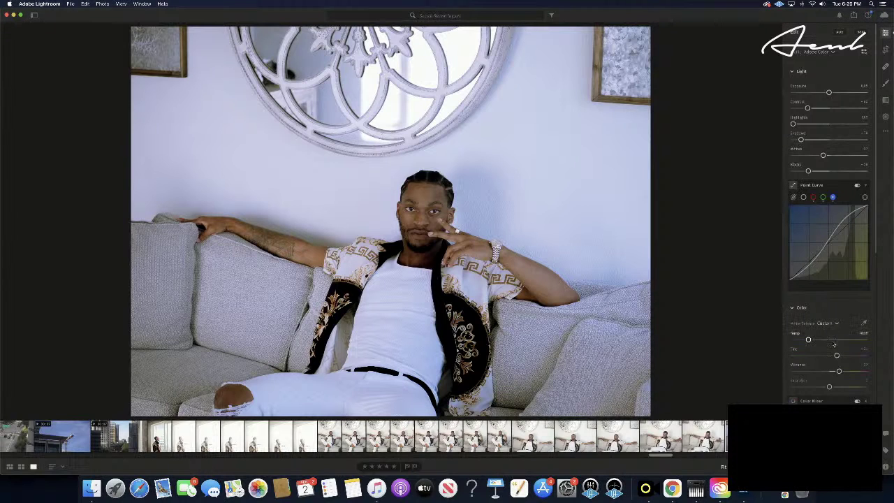
left_click_drag(829, 387, 829, 387)
- Scroll down and briefly expand and collapse Color Mixer so Color Grading is fully visible
scroll(829, 387, "down", 5)
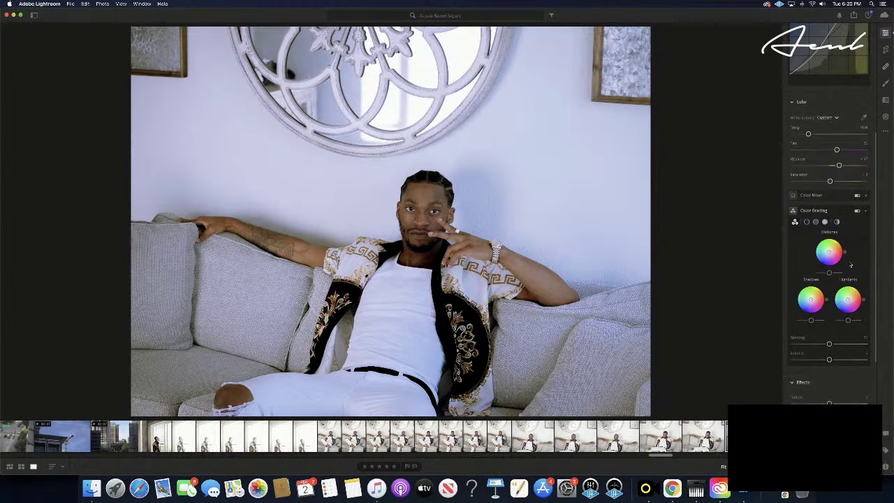
left_click(866, 197)
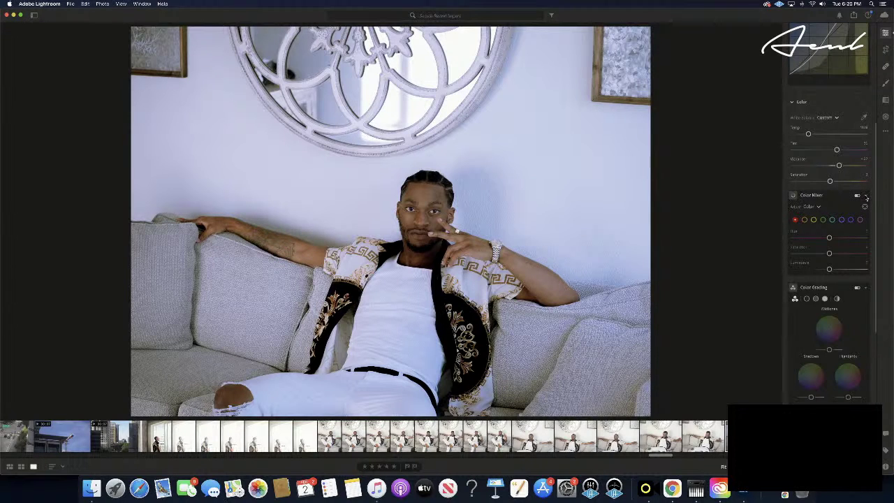
left_click(866, 197)
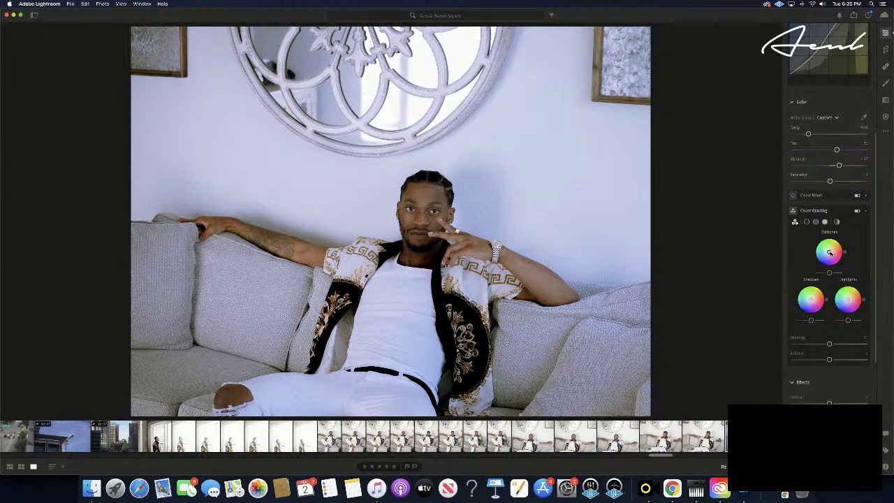
- Move the Color Grading Midtones wheel toward a warm hue and refine its strength
mouse_move(829, 252)
left_mouse_down()
mouse_move(826, 260)
mouse_move(840, 262)
mouse_move(831, 244)
left_mouse_up()
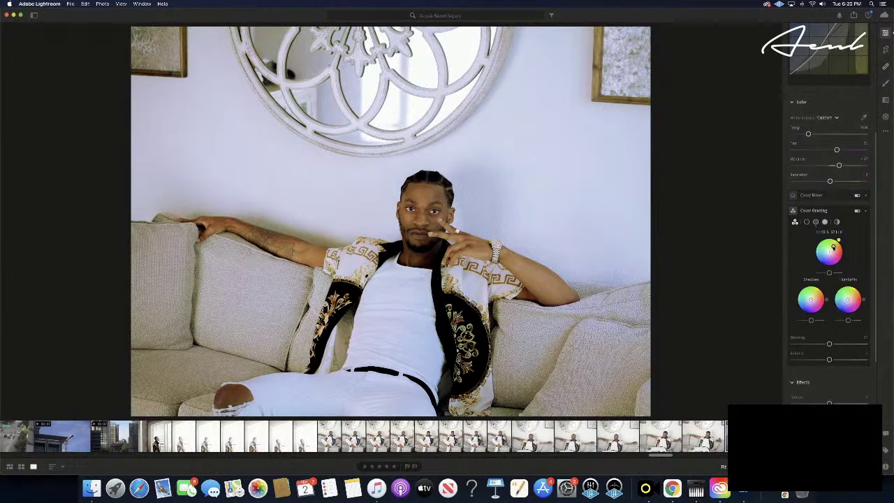
left_click_drag(833, 247, 833, 247)
- Reduce the midtones grade saturation and shift its hue slightly
left_click_drag(830, 247, 831, 249)
left_click_drag(830, 249, 831, 249)
left_click_drag(830, 248, 830, 248)
- Grade the shadows, trying magenta and green-cyan tints before settling nearer neutral
left_click_drag(810, 300, 814, 300)
left_click_drag(811, 302, 812, 303)
mouse_move(807, 305)
left_mouse_down()
mouse_move(799, 302)
mouse_move(813, 304)
left_mouse_up()
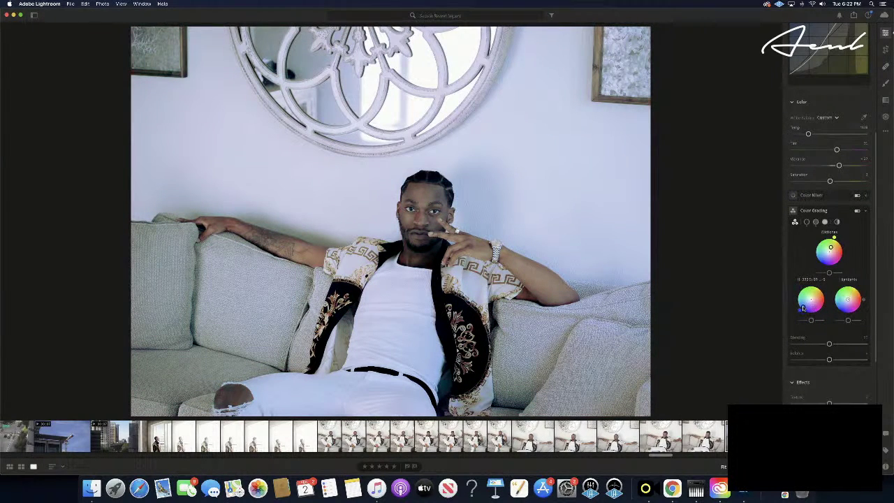
left_click_drag(803, 308, 807, 291)
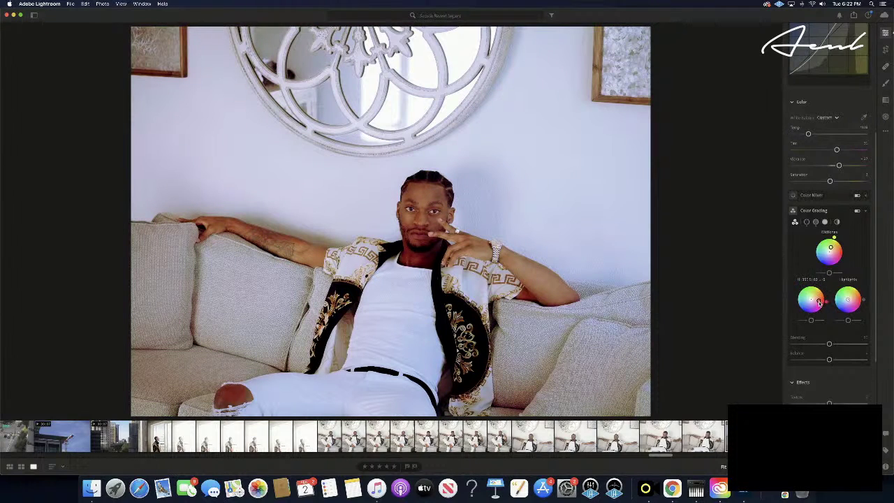
left_click_drag(813, 308, 810, 308)
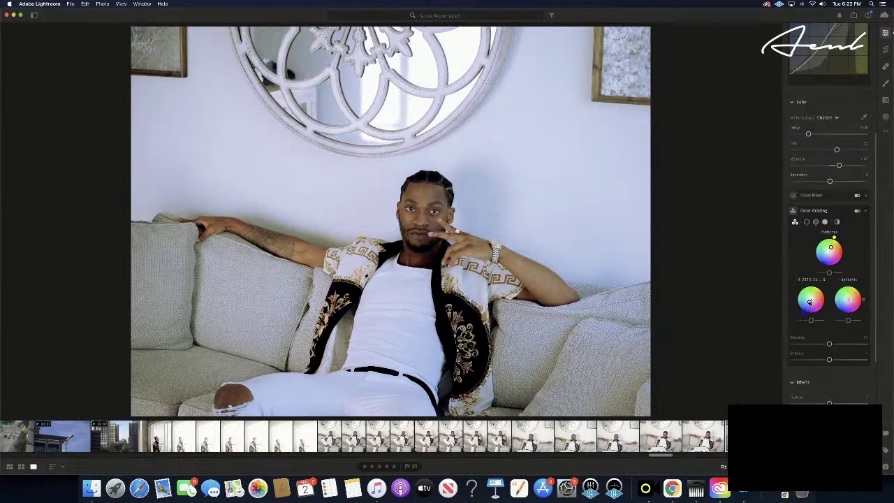
left_click_drag(810, 301, 809, 301)
left_click_drag(811, 303, 811, 303)
left_click_drag(810, 303, 810, 305)
left_click_drag(810, 303, 810, 303)
- Tint the highlights toward cyan-blue, then undo the last highlight hue change
left_click_drag(848, 299, 844, 296)
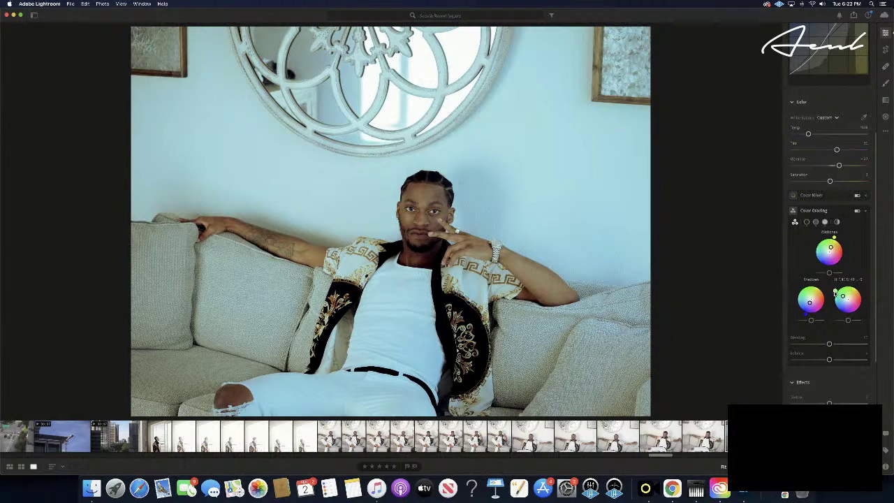
mouse_move(833, 298)
left_mouse_down()
mouse_move(846, 322)
mouse_move(871, 317)
mouse_move(869, 288)
mouse_move(835, 284)
left_mouse_up()
left_click_drag(845, 283, 844, 283)
left_click_drag(825, 289, 831, 342)
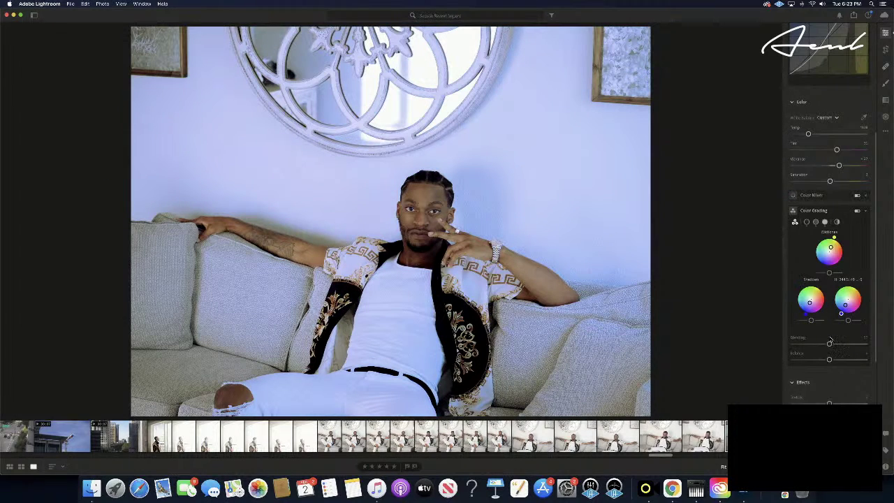
left_click_drag(809, 296, 808, 291)
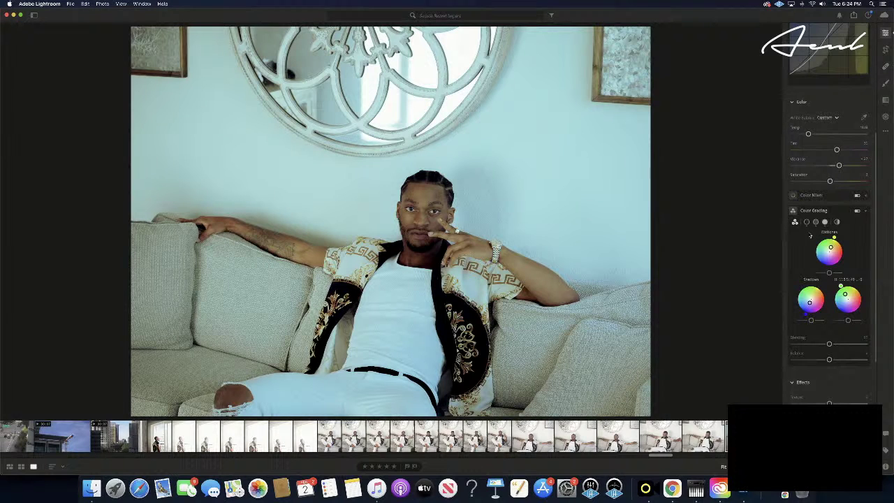
scroll(843, 301, "up", 1)
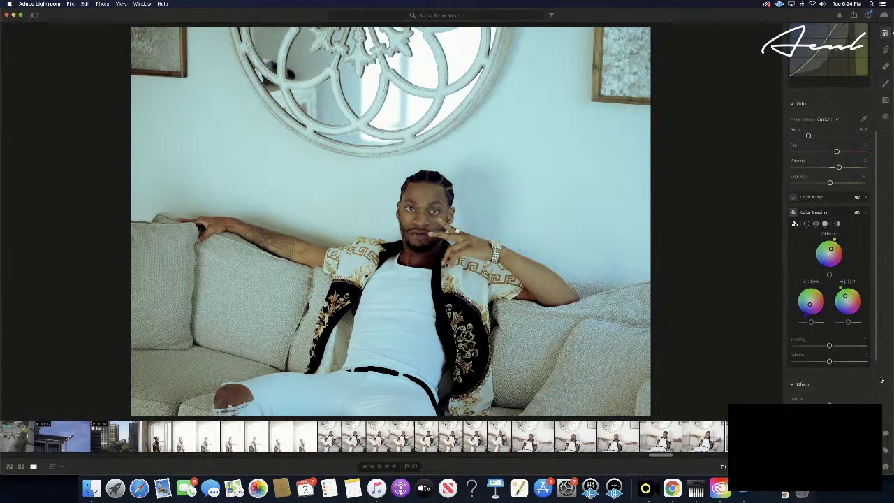
key("super+z")
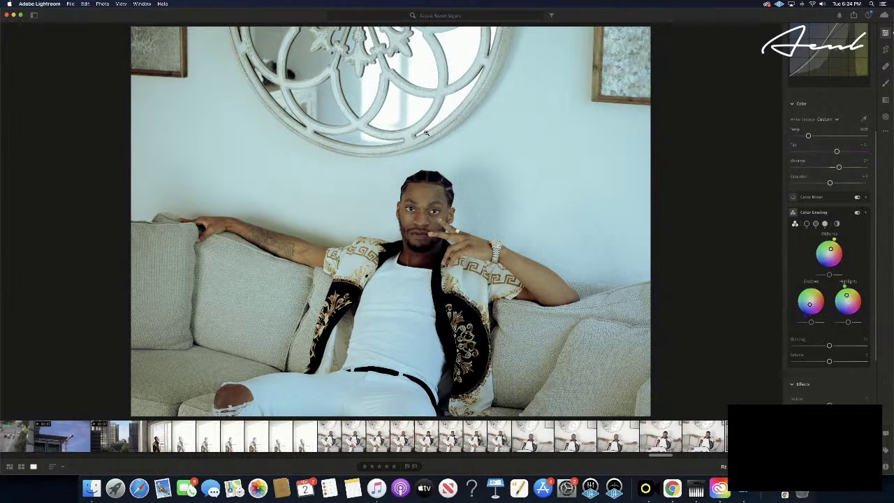
- Redo the highlight hue change via Edit, then fine-tune the Color Grading midtones luminance
left_click(86, 4)
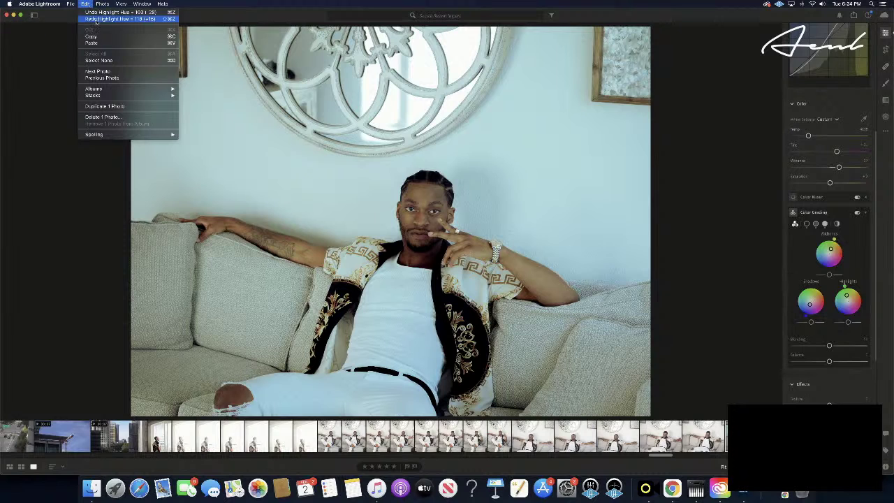
left_click(98, 20)
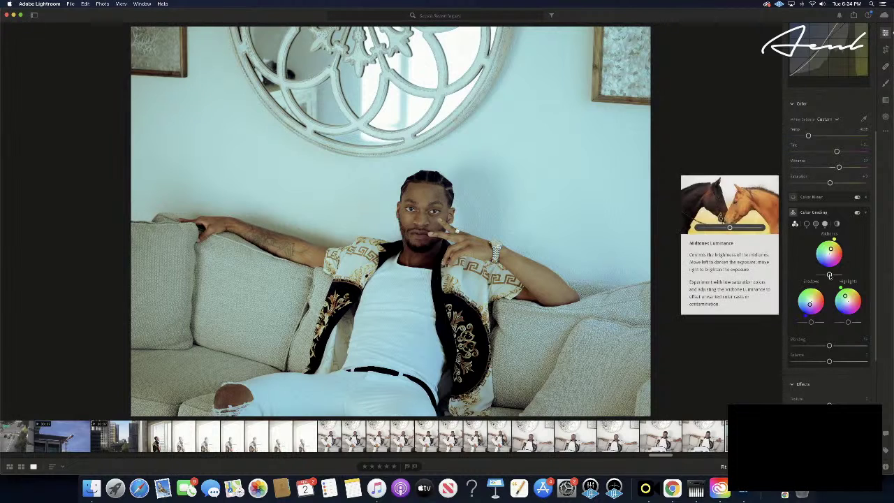
left_click_drag(829, 275, 818, 276)
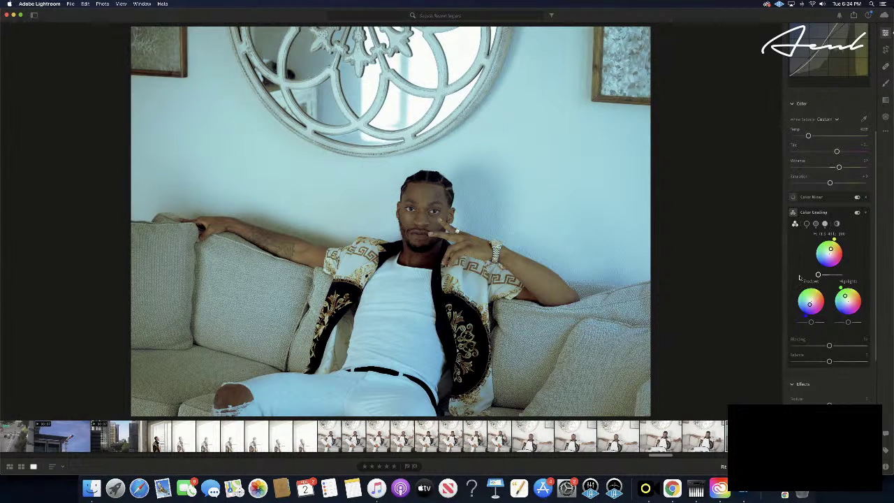
left_click_drag(817, 275, 840, 275)
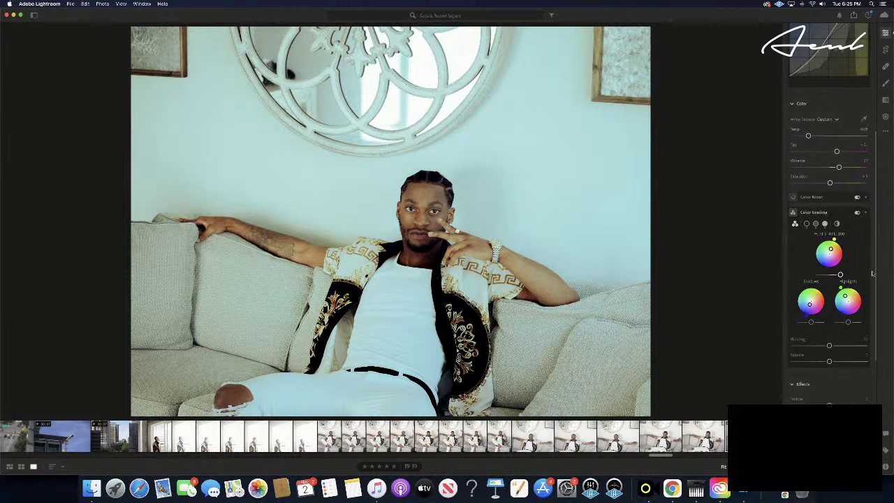
left_click_drag(840, 275, 833, 275)
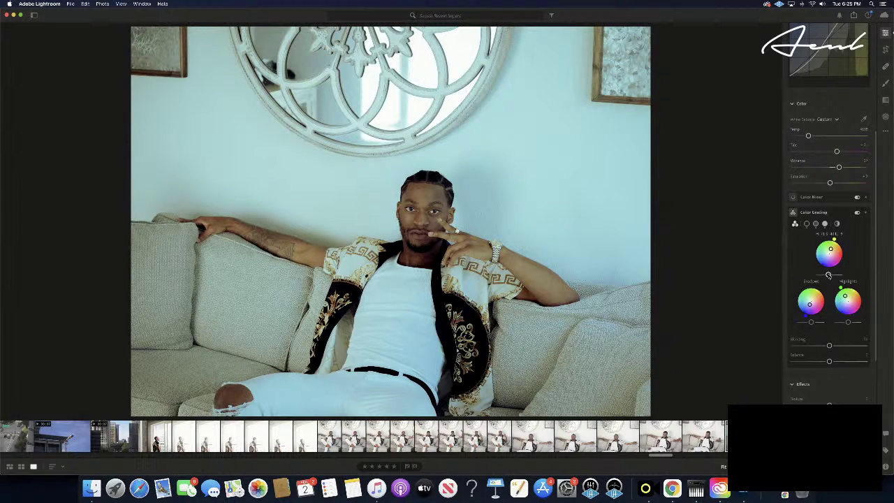
left_click_drag(828, 275, 833, 275)
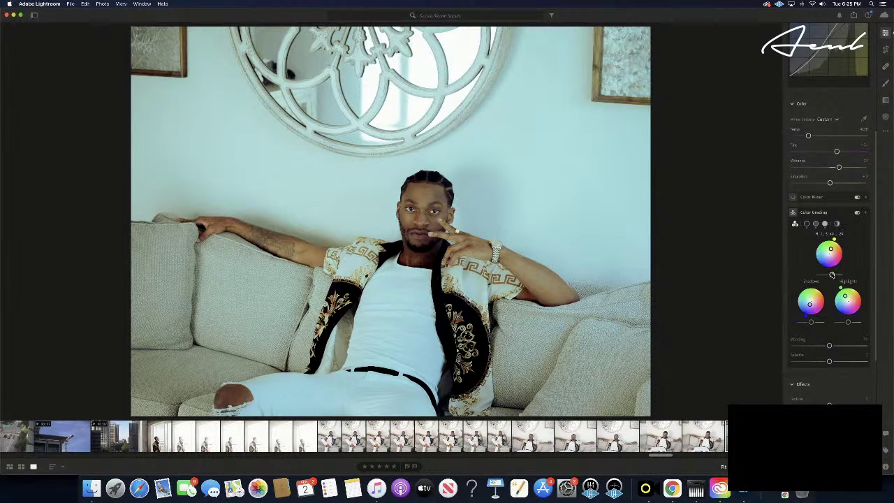
left_click_drag(832, 275, 831, 275)
left_click_drag(831, 275, 830, 275)
left_click_drag(831, 275, 831, 275)
left_click_drag(830, 274, 833, 275)
- Tick Enable Lens Corrections in the Optics section, then return to the panel top
scroll(813, 363, "down", 5)
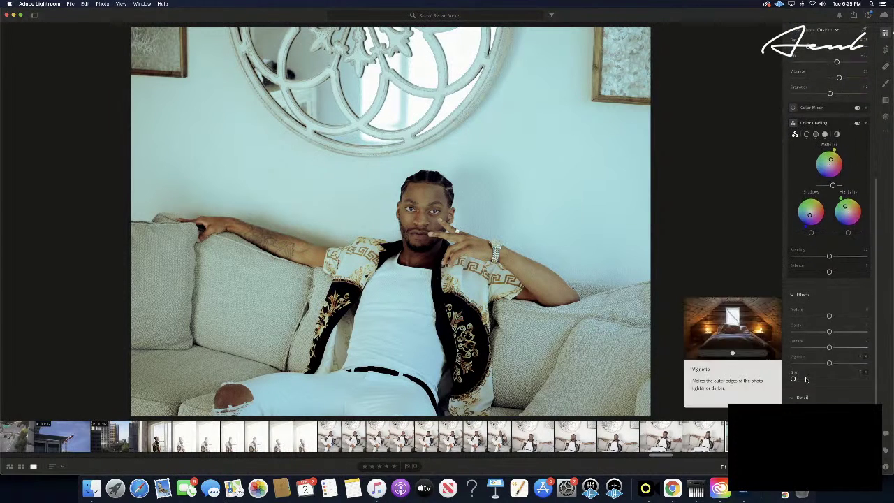
scroll(805, 379, "down", 5)
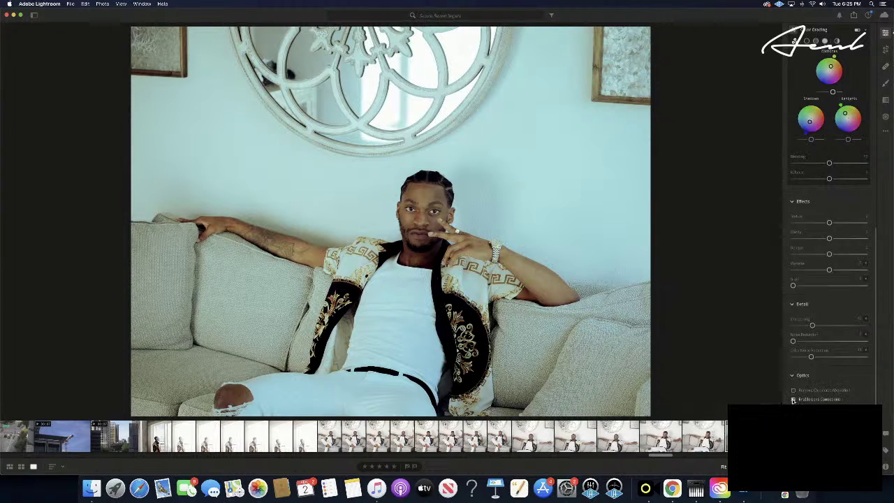
left_click(792, 399)
scroll(838, 388, "down", 3)
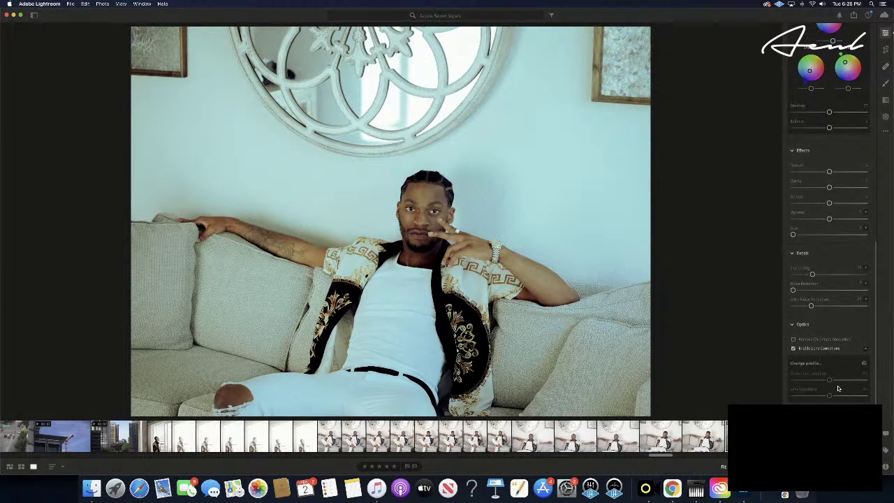
scroll(837, 388, "up", 15)
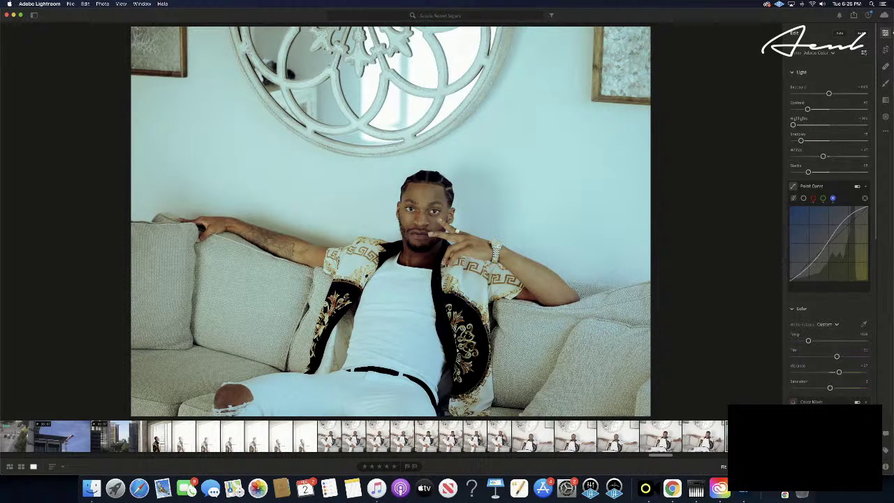
- Copy the sofa portrait's edit settings, paste them onto the next photo, then revert
key("super+c")
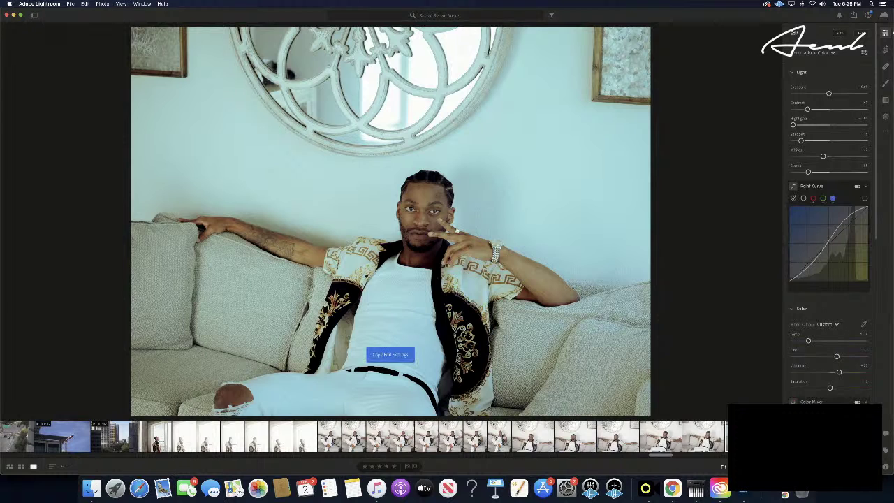
key("Right")
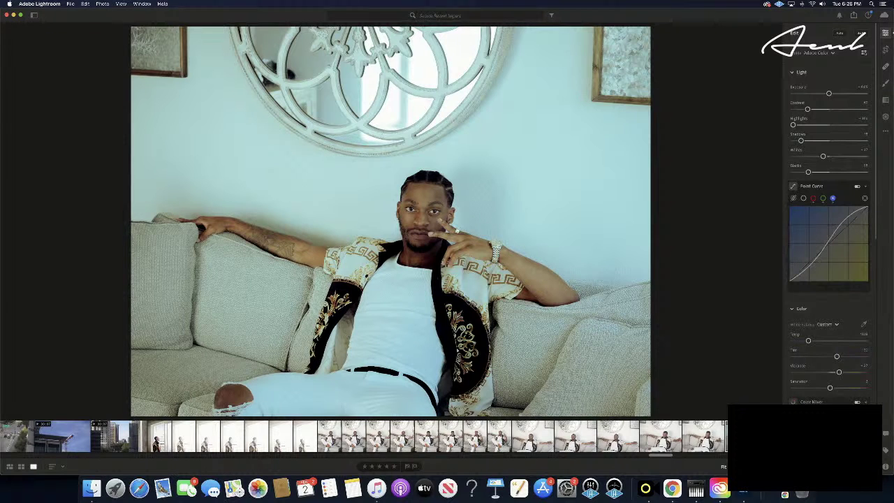
key("super+v")
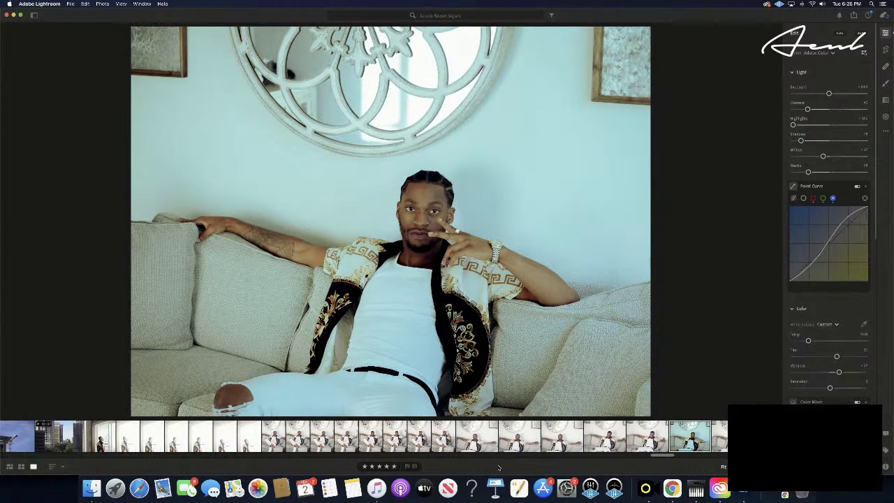
key("super+z")
- Advance through the filmstrip frames to the praying portrait before the round mirror
key("Right")
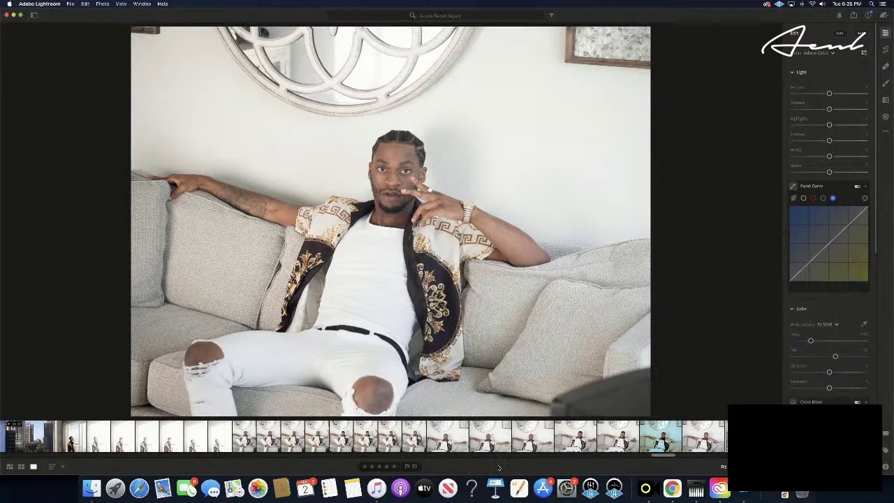
key("Right")
key("Right")
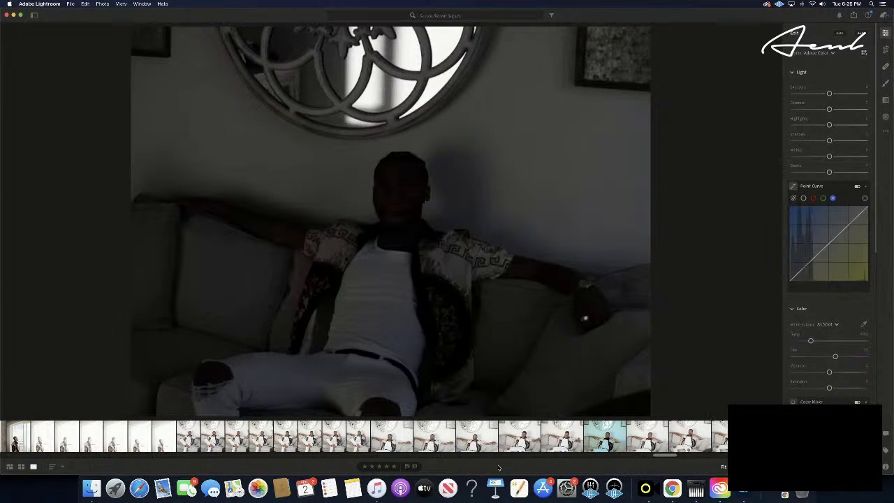
key("Right")
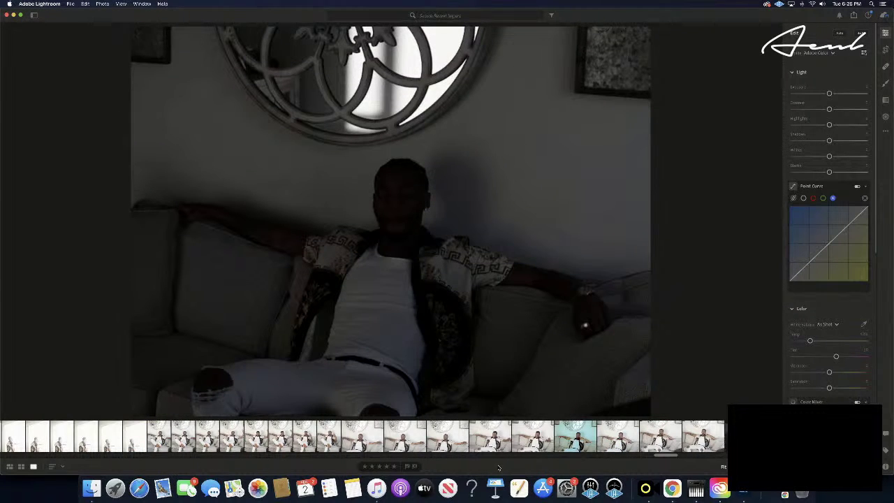
key("Right")
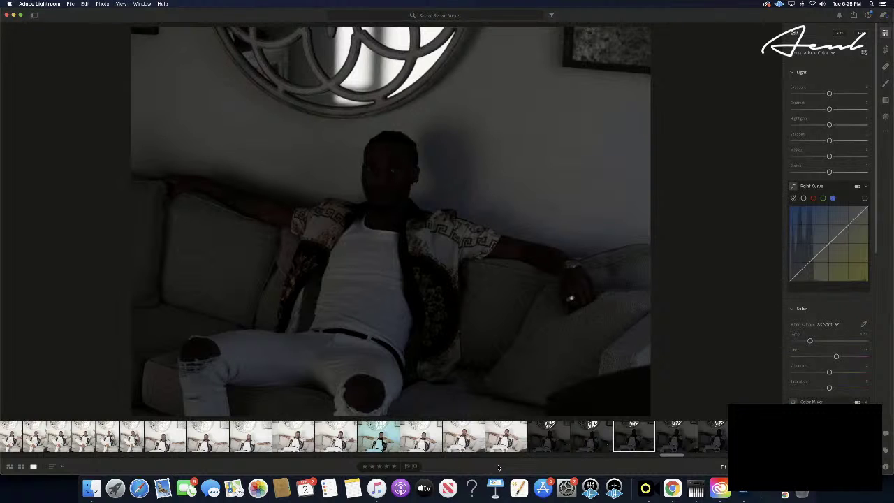
key("Right")
key("Right")
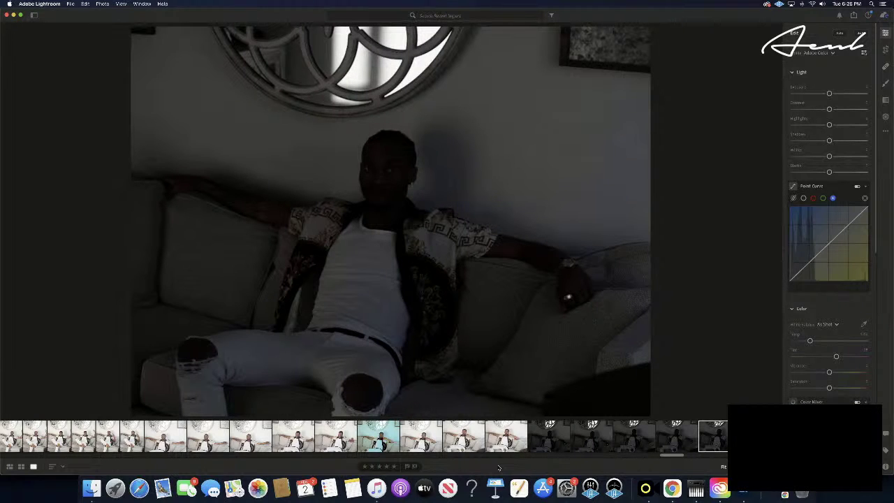
key("Right")
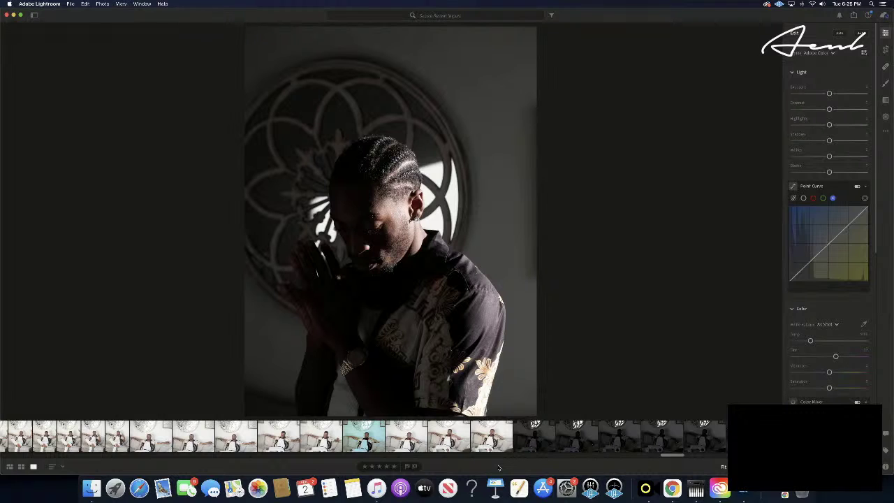
key("Right")
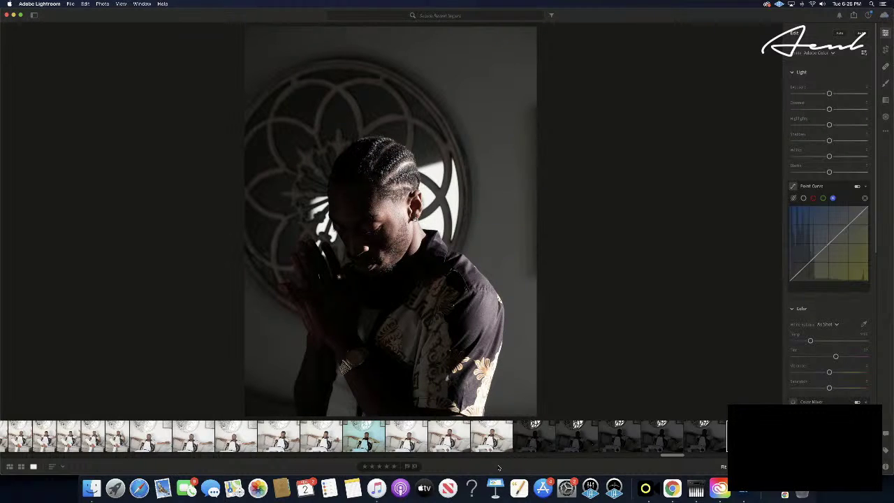
key("Right")
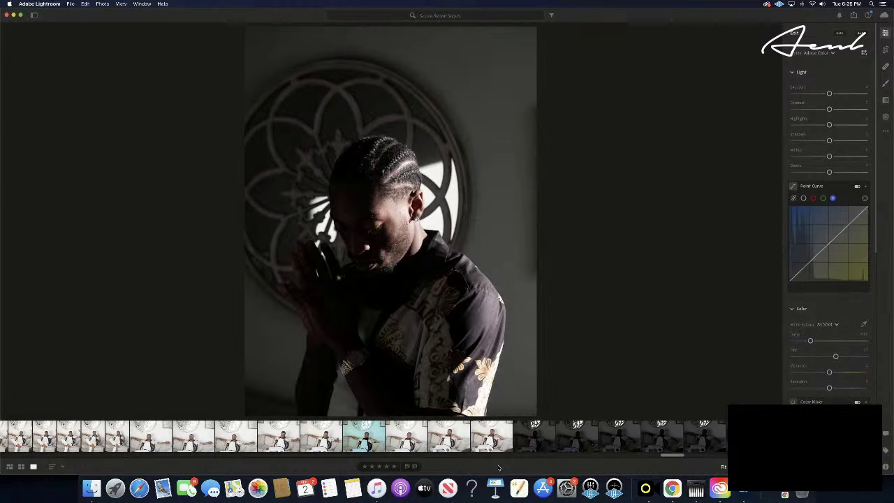
key("Right")
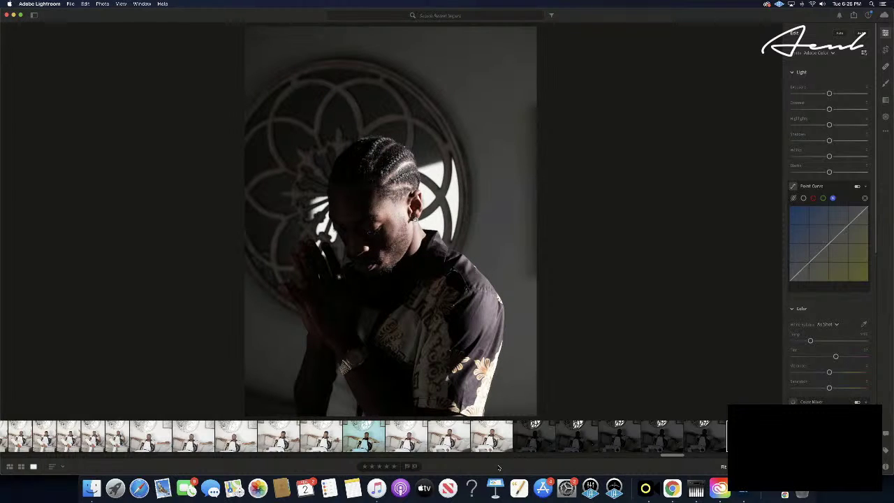
key("Right")
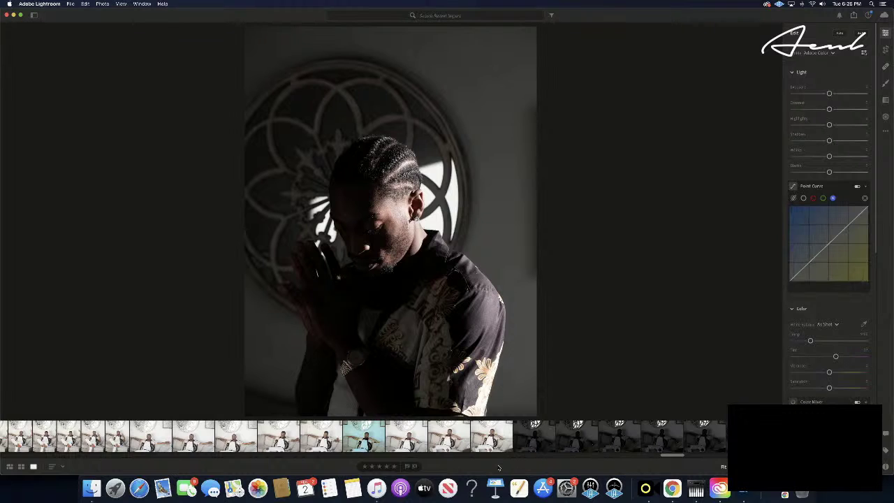
key("Right")
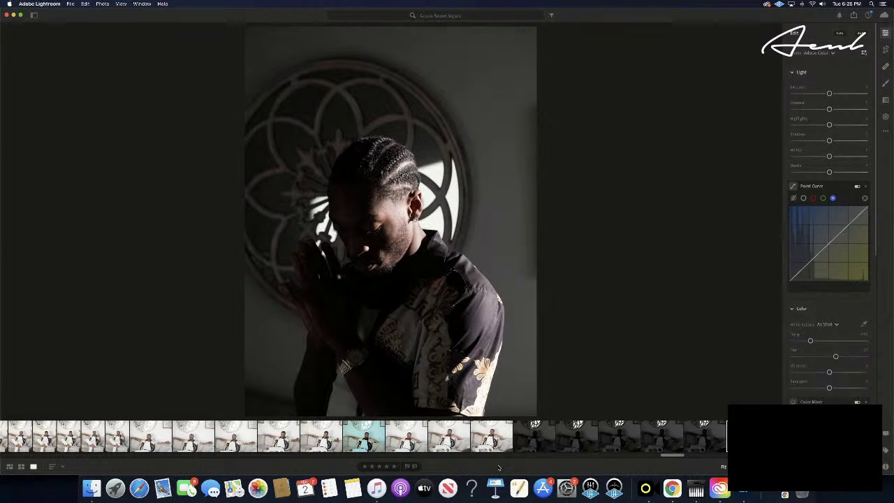
- Paste settings with Cmd+Shift+V, undo, then paste the full copied edit with Cmd+V
key("super+shift+v")
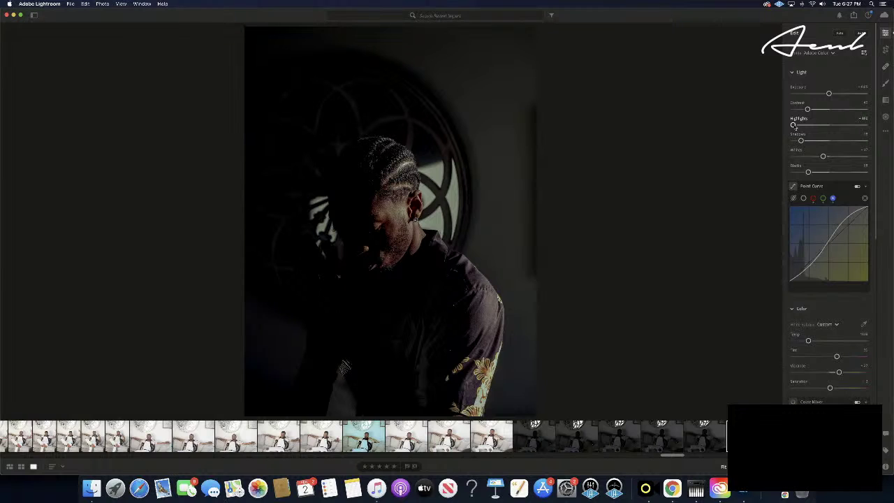
key("super+z")
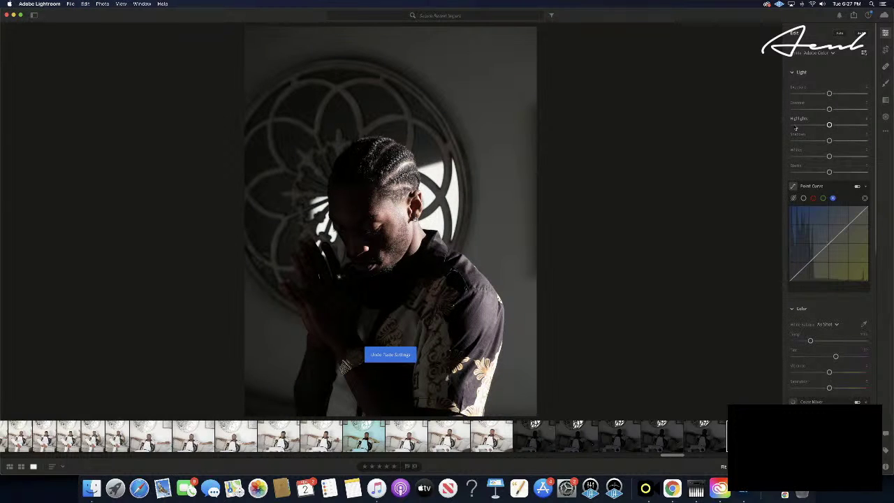
key("super+v")
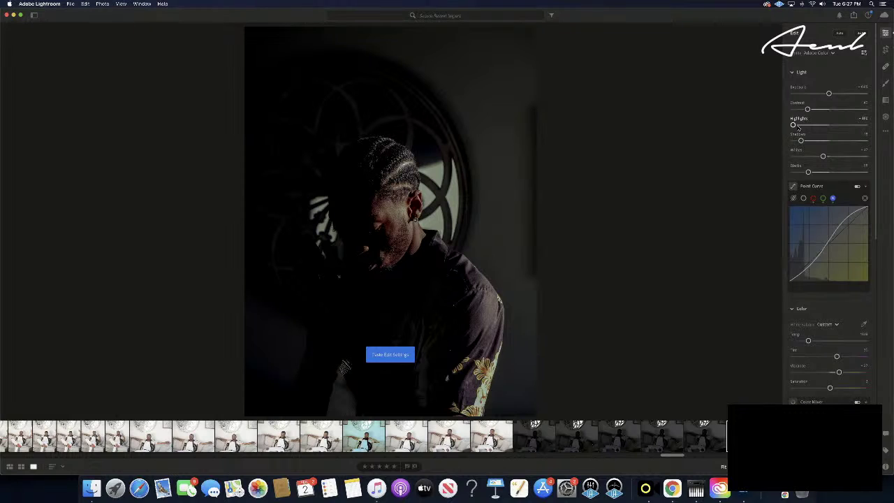
- Raise Highlights, lift Shadows slightly and drag Whites to the minimum on the praying portrait
left_click_drag(794, 126, 871, 128)
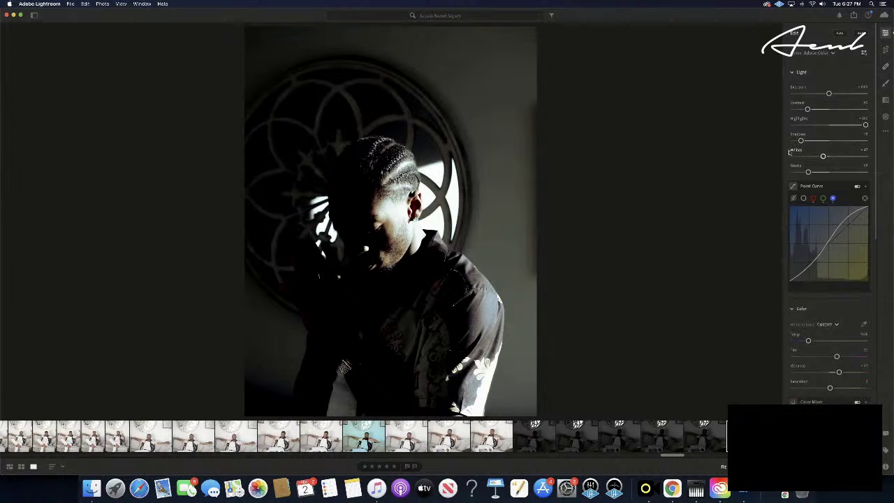
left_click_drag(801, 141, 874, 143)
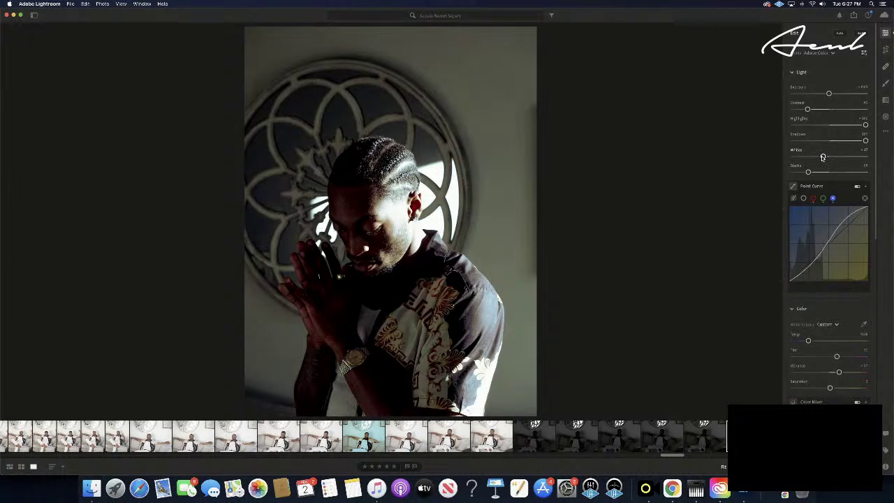
left_click_drag(823, 157, 739, 168)
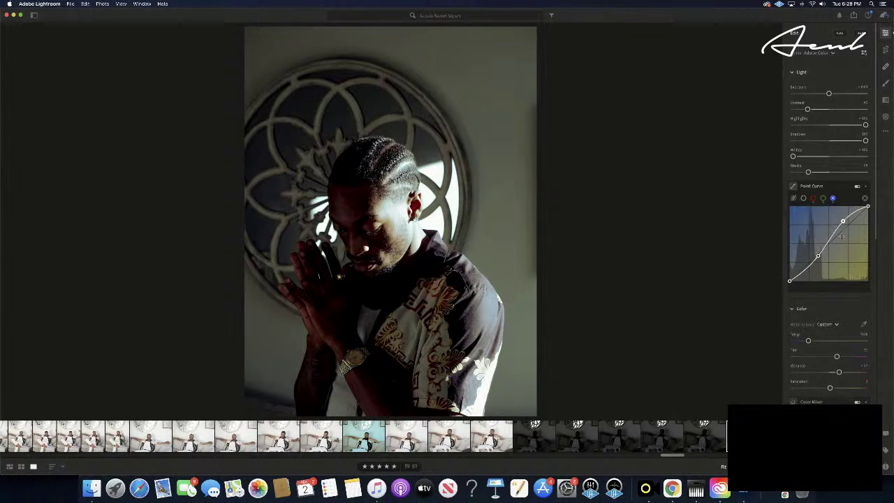
scroll(810, 234, "down", 4)
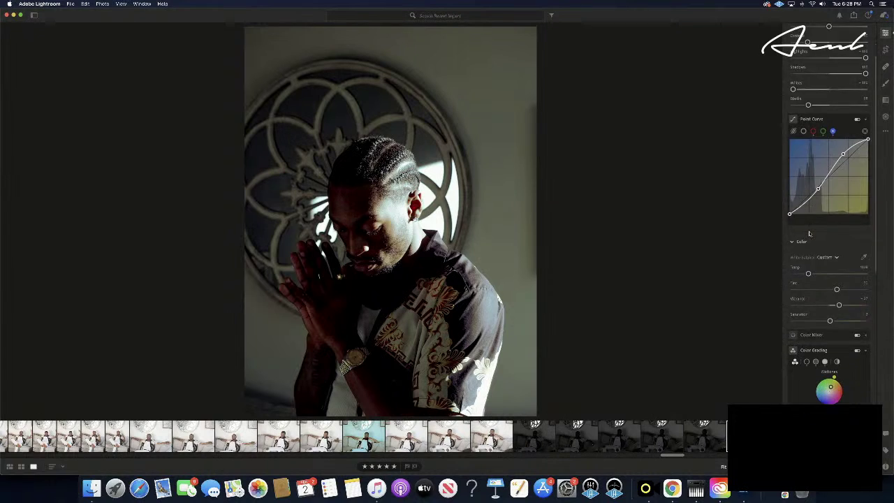
scroll(810, 234, "down", 5)
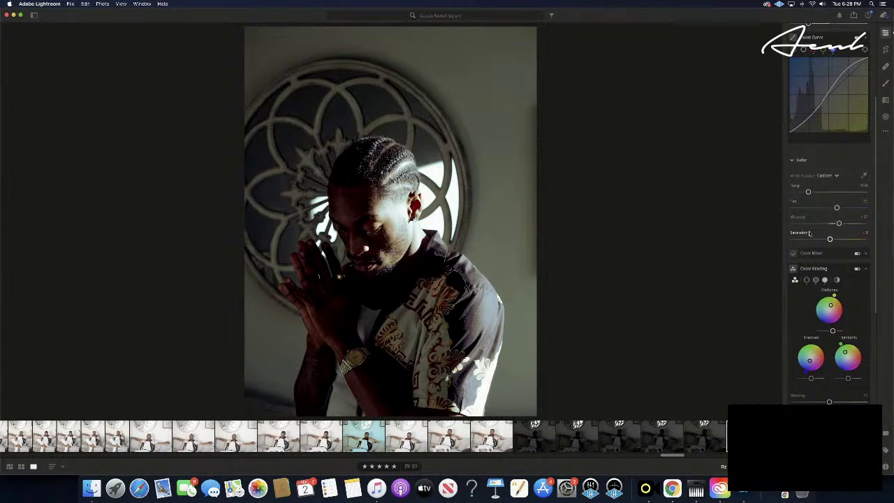
scroll(809, 234, "down", 11)
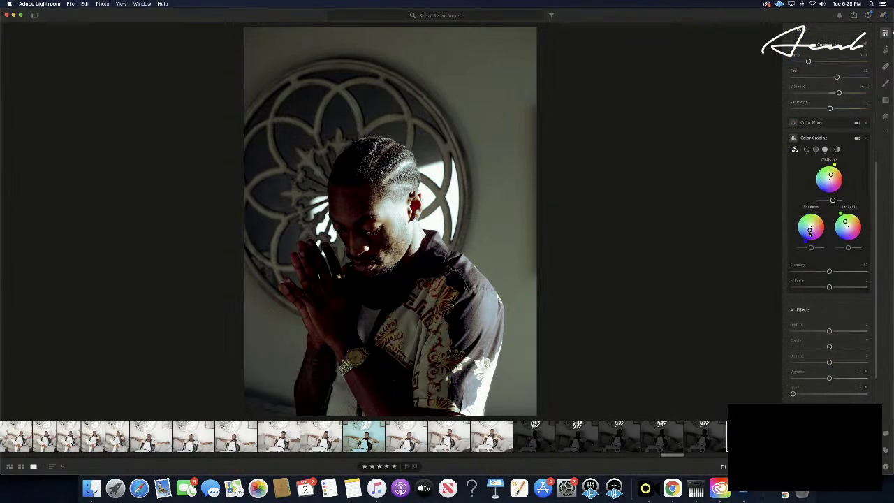
scroll(809, 234, "down", 6)
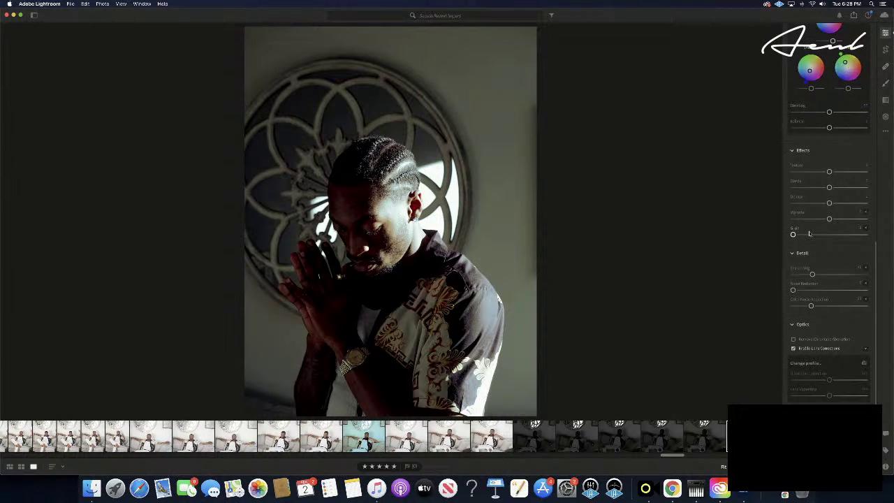
scroll(809, 234, "up", 20)
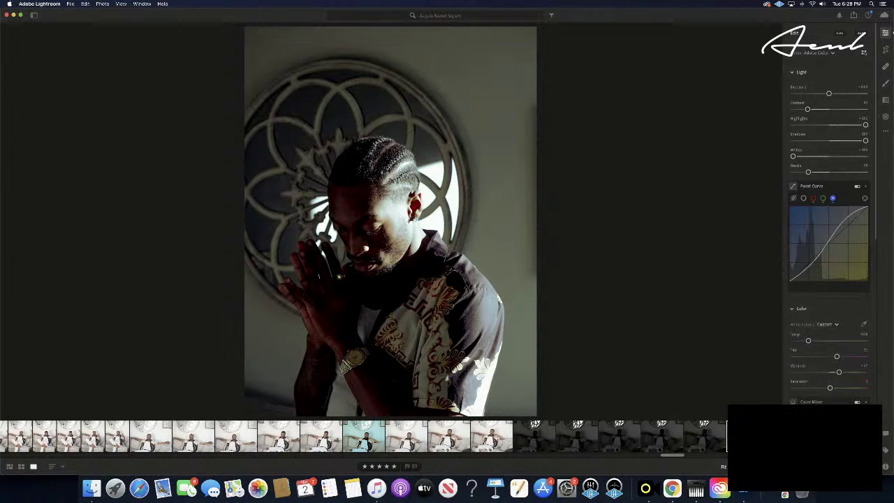
- Paste the moody edit onto the next portrait and push its Highlights to maximum
key("Right")
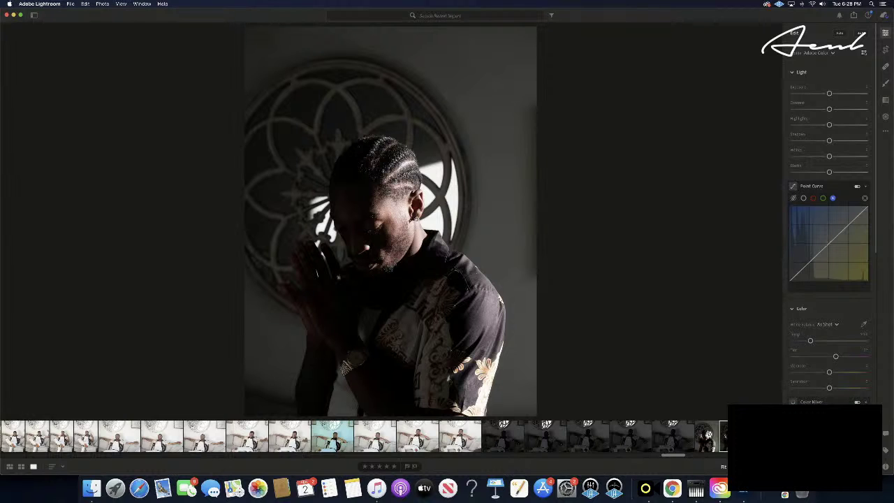
key("super+v")
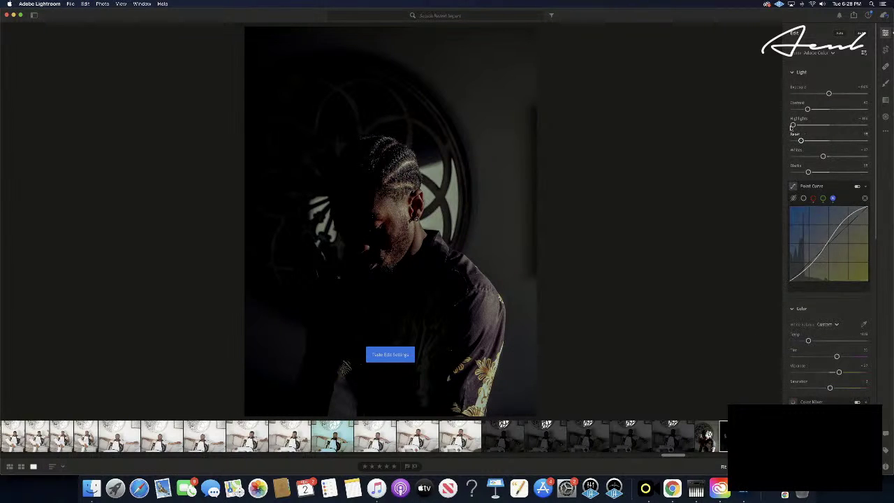
left_click_drag(793, 126, 892, 132)
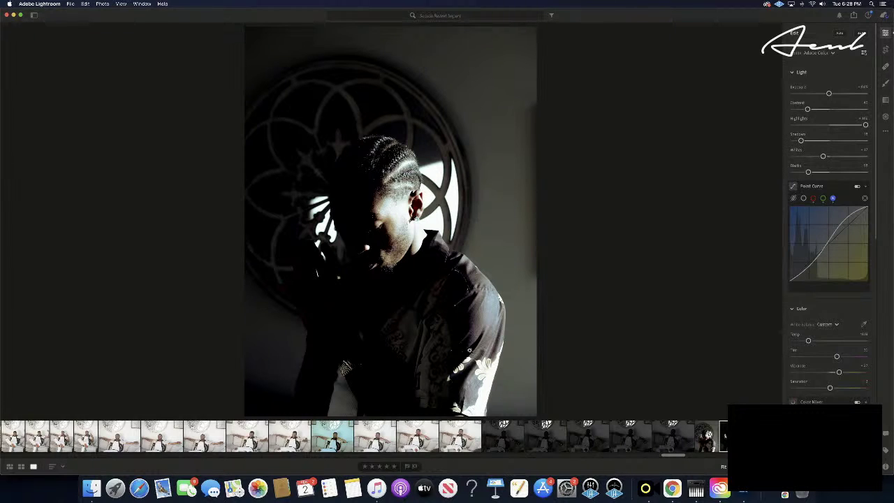
- Rate the portrait five stars, then paste the edit onto the following frame
left_click(394, 467)
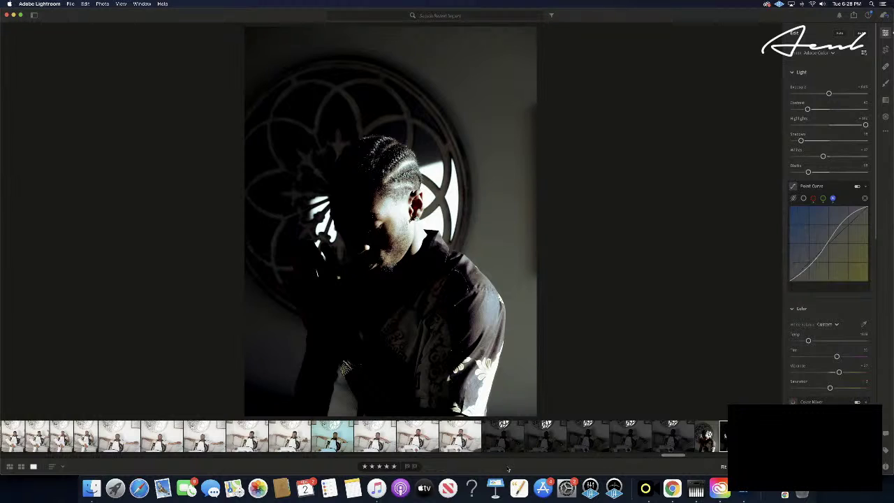
key("Right")
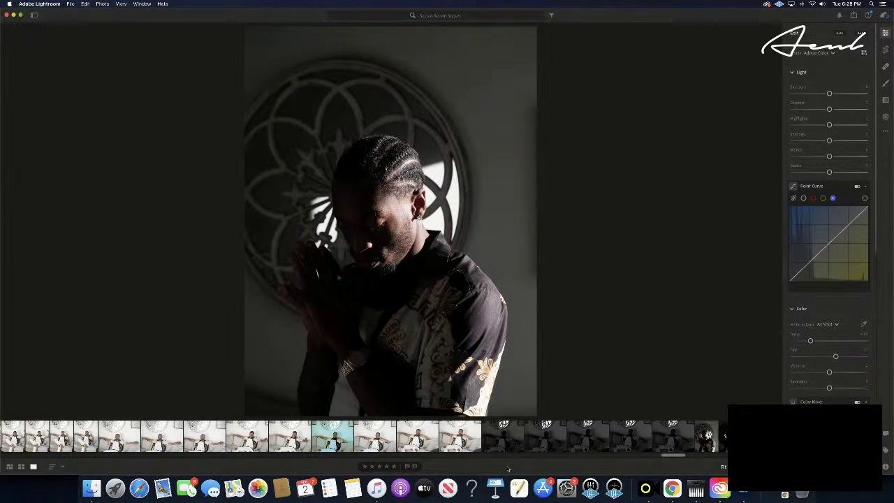
key("super+v")
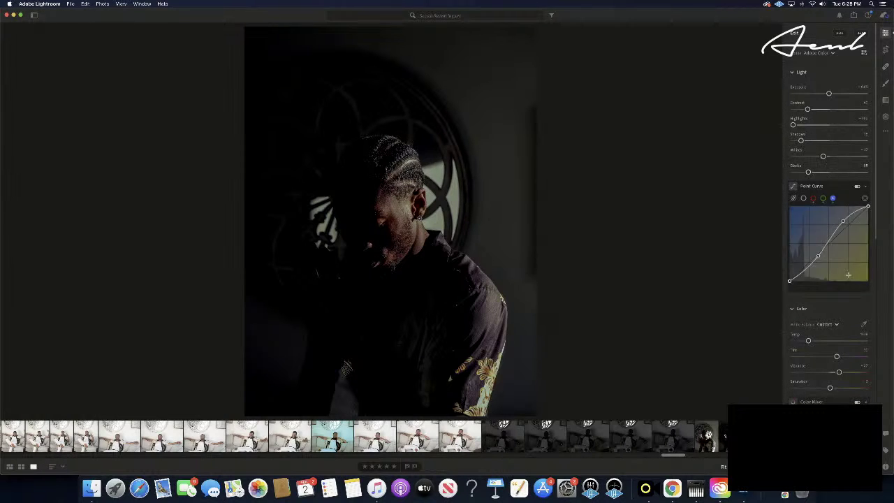
- Shift the Tint from purple to a moderate green
scroll(839, 315, "down", 5)
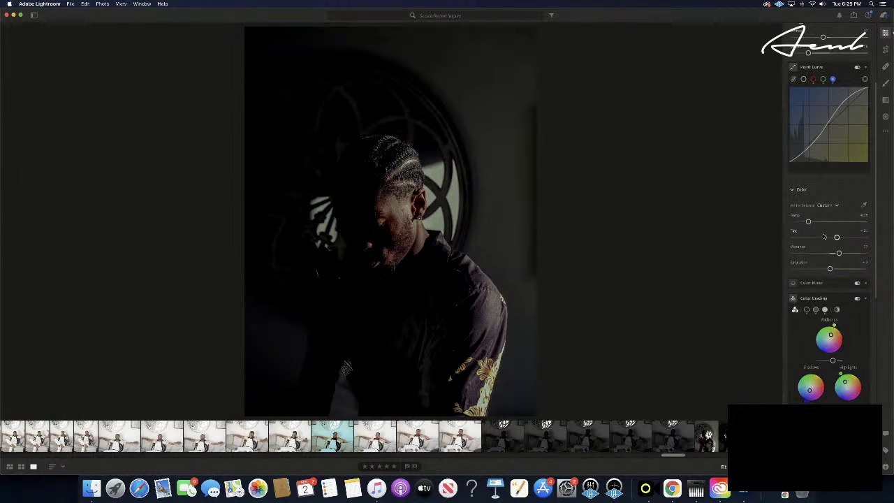
left_click_drag(836, 237, 878, 241)
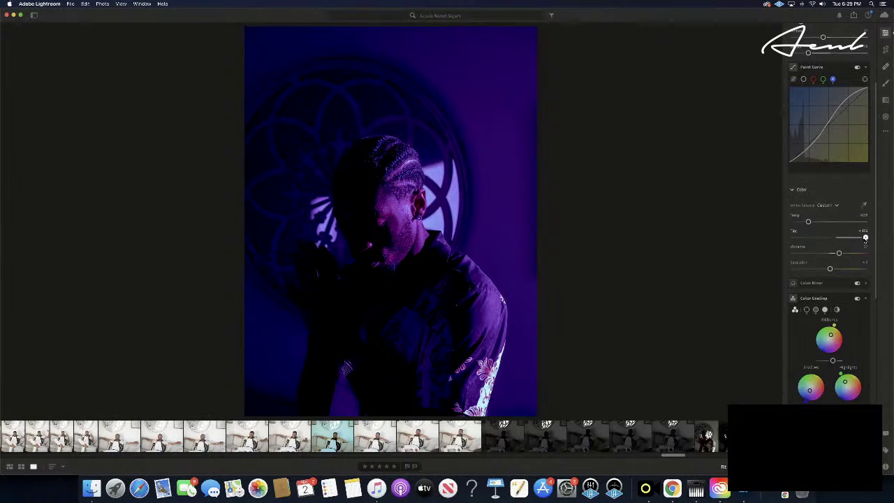
left_click_drag(865, 238, 775, 241)
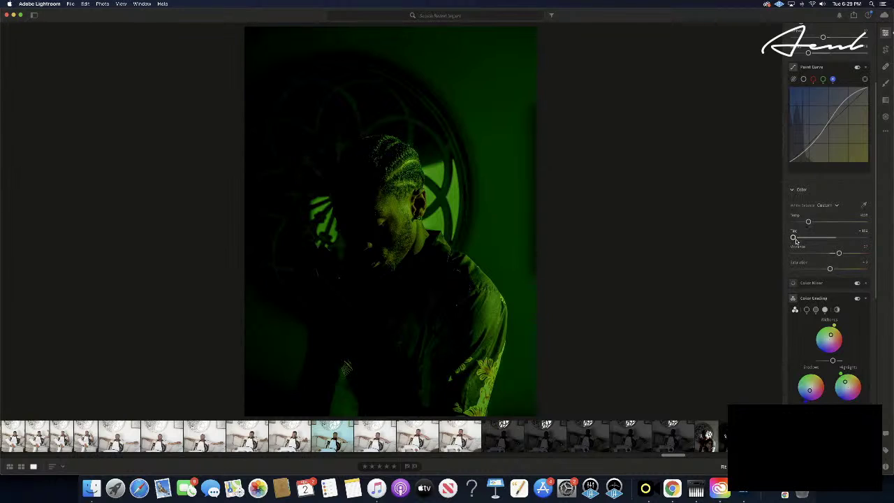
left_click_drag(793, 238, 821, 238)
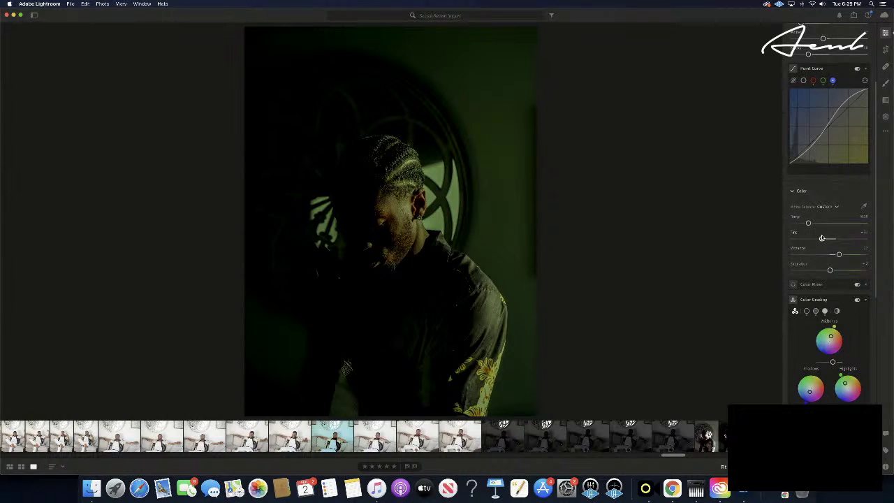
left_click_drag(822, 238, 822, 238)
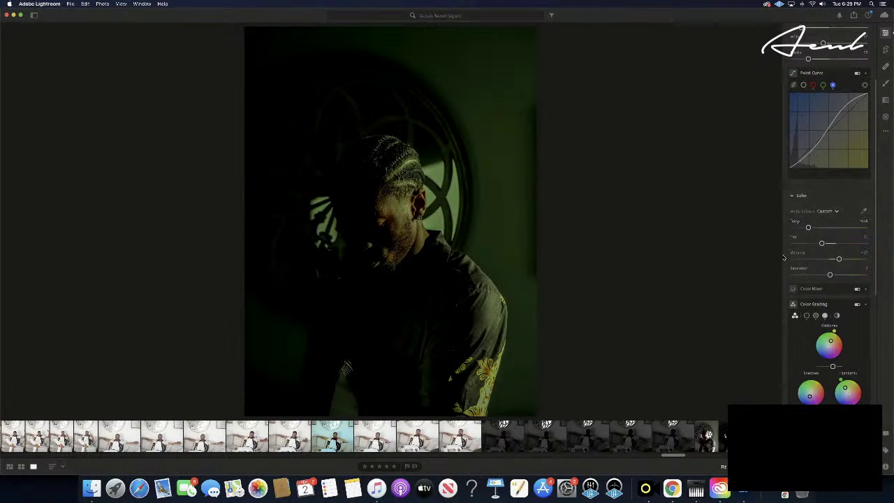
- Lower the Temp slightly to cool the portrait toward teal
scroll(788, 241, "up", 1)
scroll(786, 241, "up", 1)
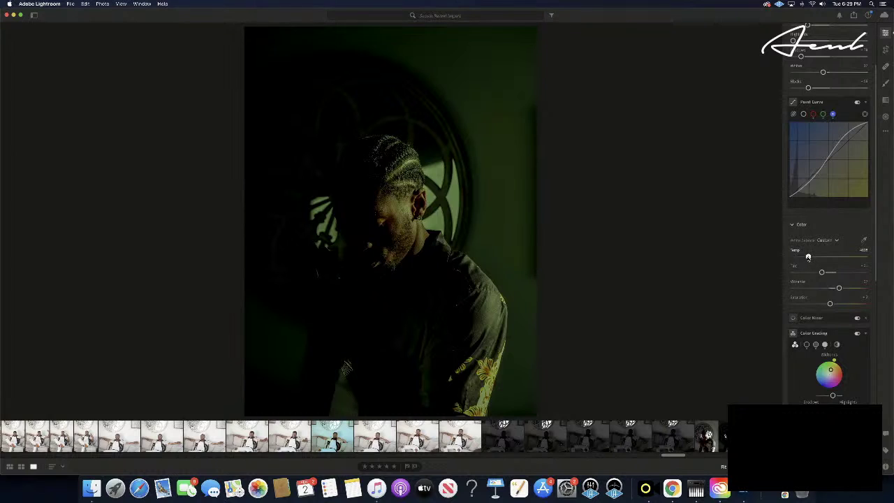
left_click_drag(808, 257, 795, 257)
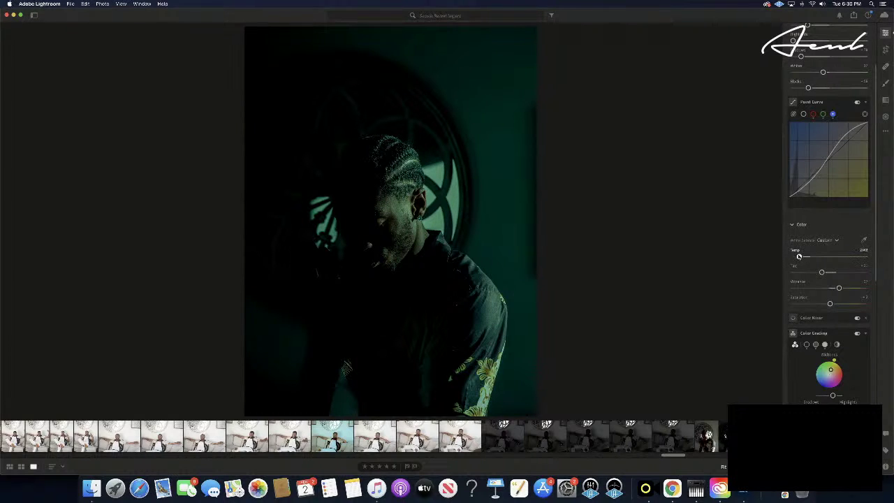
left_click_drag(800, 256, 799, 257)
- Expand Color Mixer and raise its Luminance and Saturation sliders
scroll(830, 174, "up", 3)
scroll(840, 183, "down", 6)
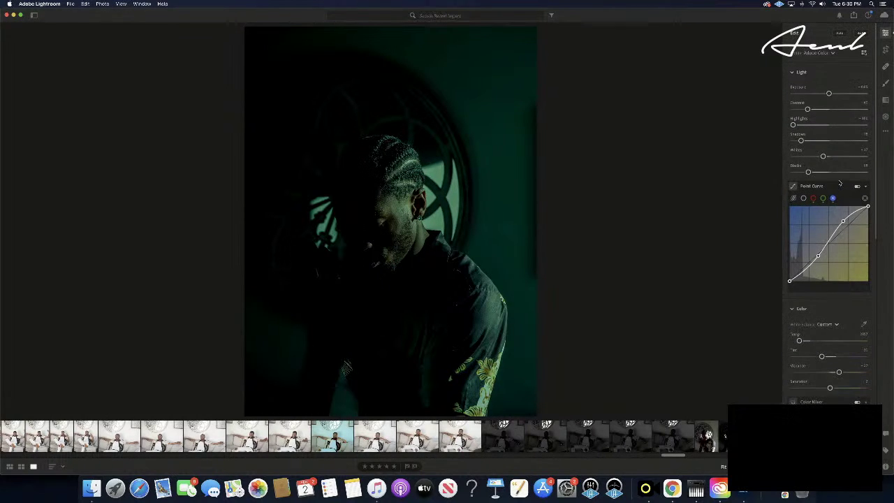
scroll(840, 183, "down", 3)
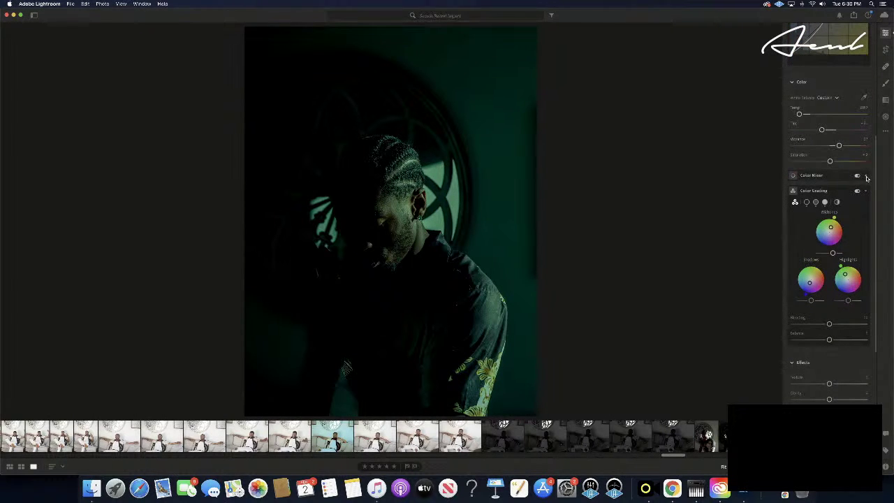
left_click(865, 177)
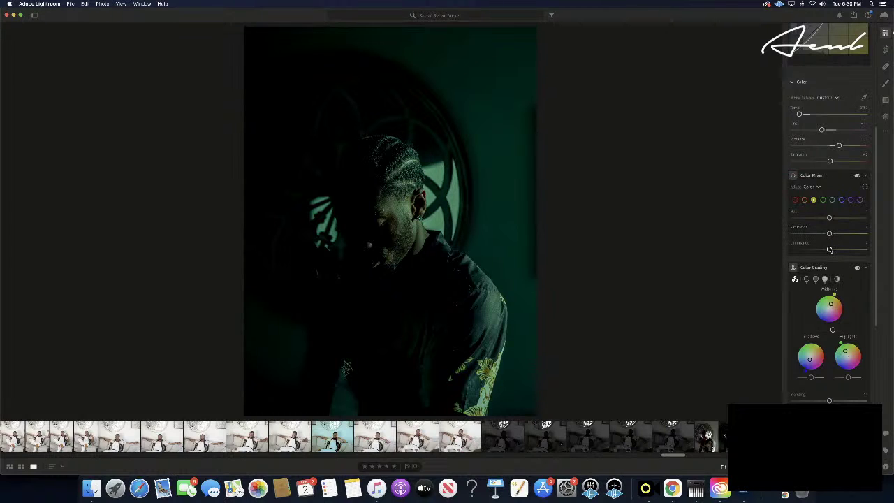
left_click_drag(829, 249, 892, 259)
left_click_drag(829, 234, 874, 234)
- Nudge Temp a touch lower to cool the teal portrait further
mouse_move(813, 264)
scroll(798, 263, "down", 5)
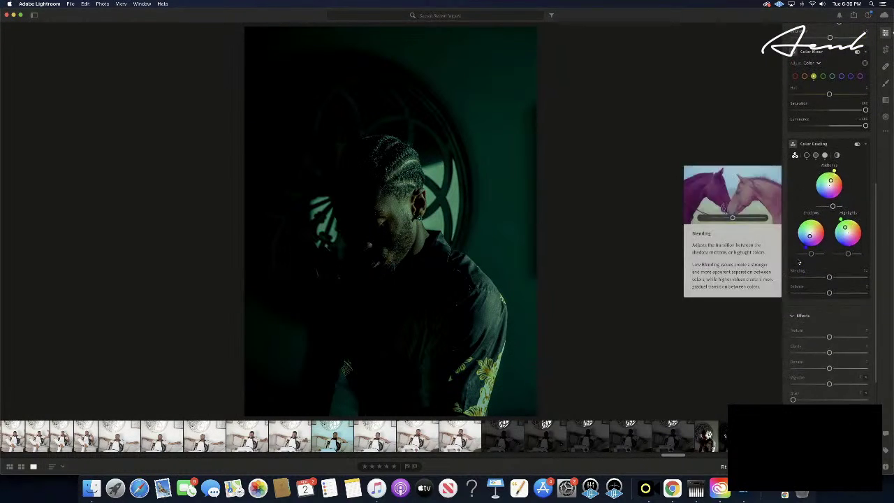
scroll(799, 263, "up", 5)
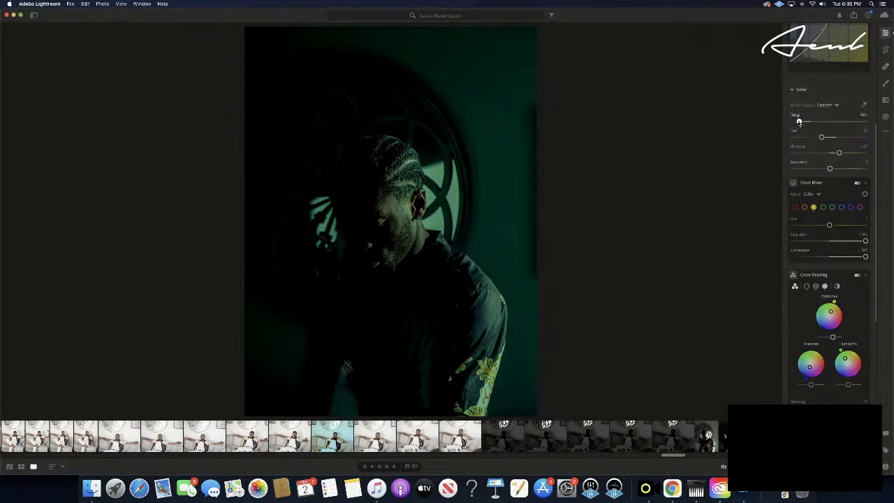
left_click_drag(799, 122, 798, 122)
- Copy the teal-green portrait's edit settings
scroll(811, 269, "down", 5)
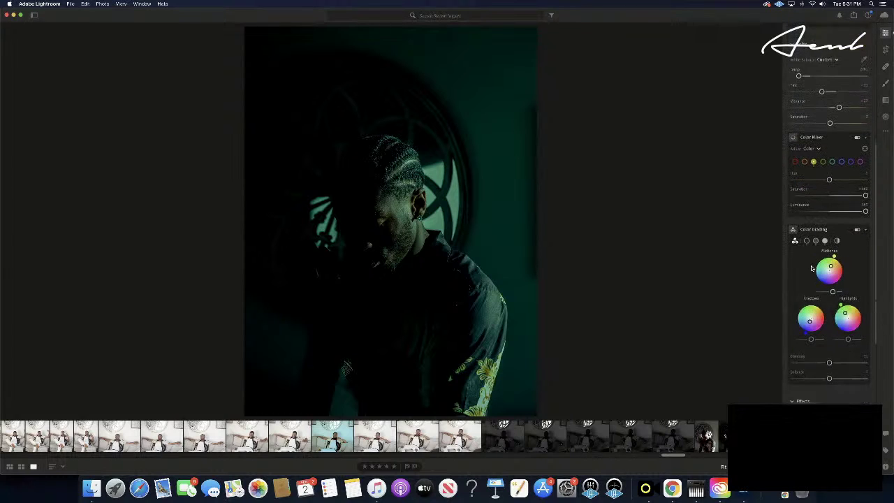
scroll(843, 347, "down", 3)
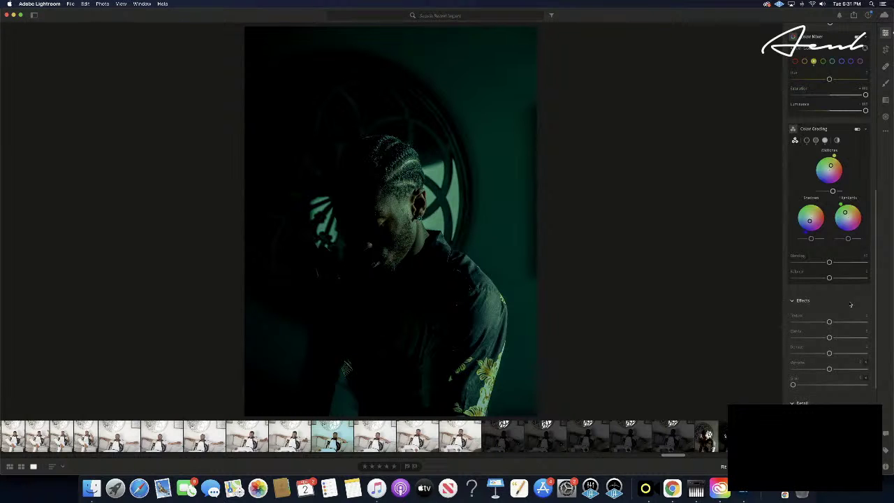
scroll(850, 304, "down", 8)
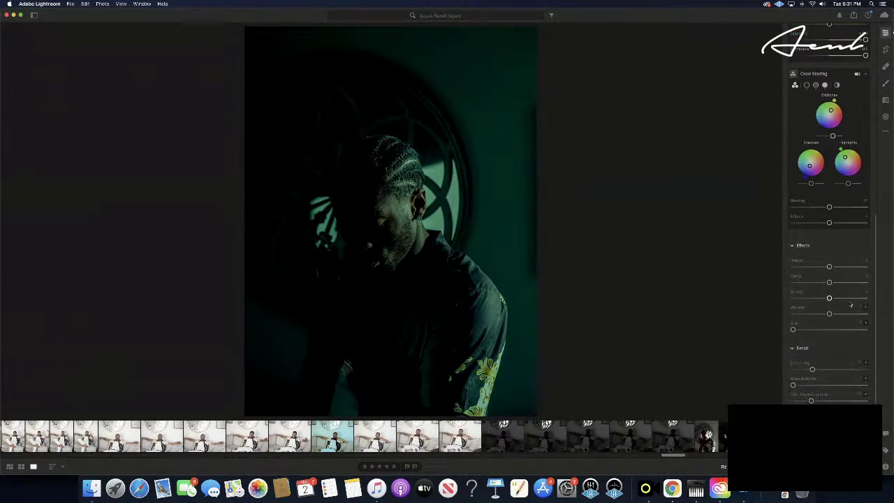
scroll(851, 305, "down", 1)
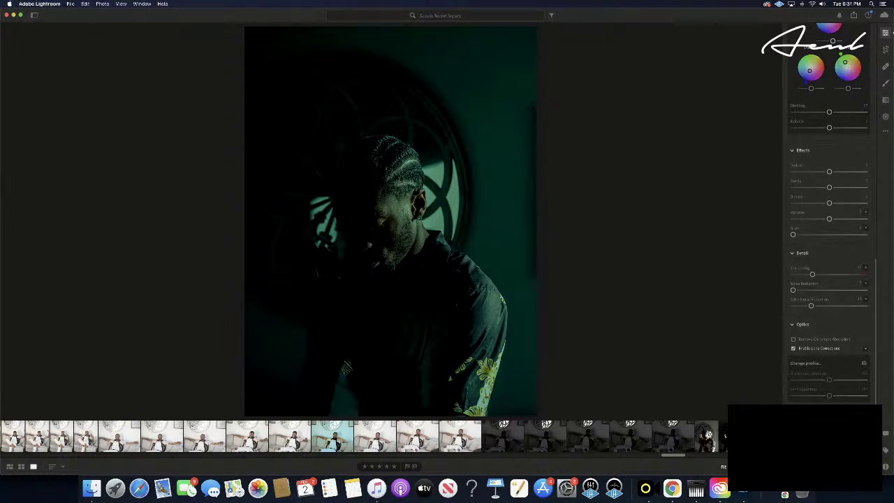
key("super+c")
- Step forward through the series, pasting and undoing the edit on one frame
key("Right")
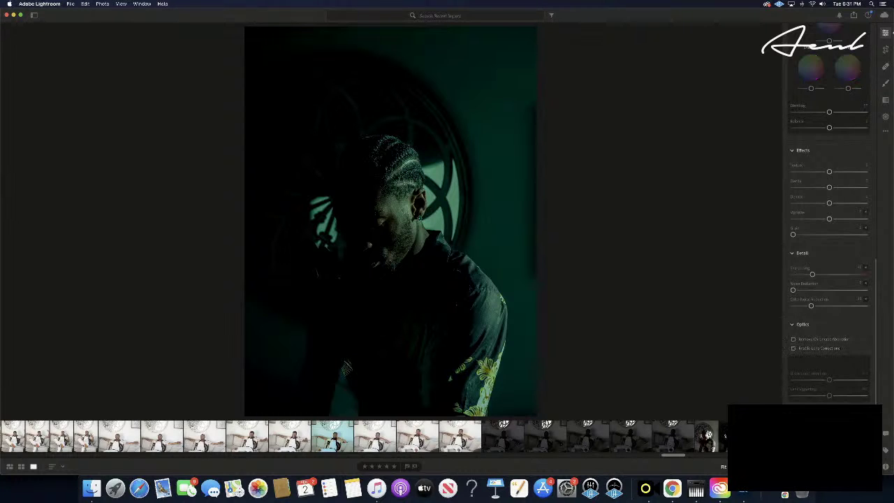
key("Right")
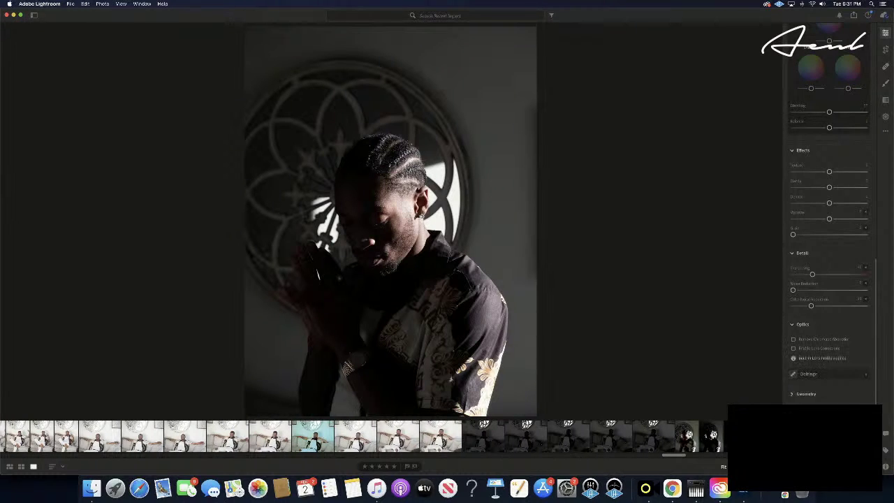
key("super+v")
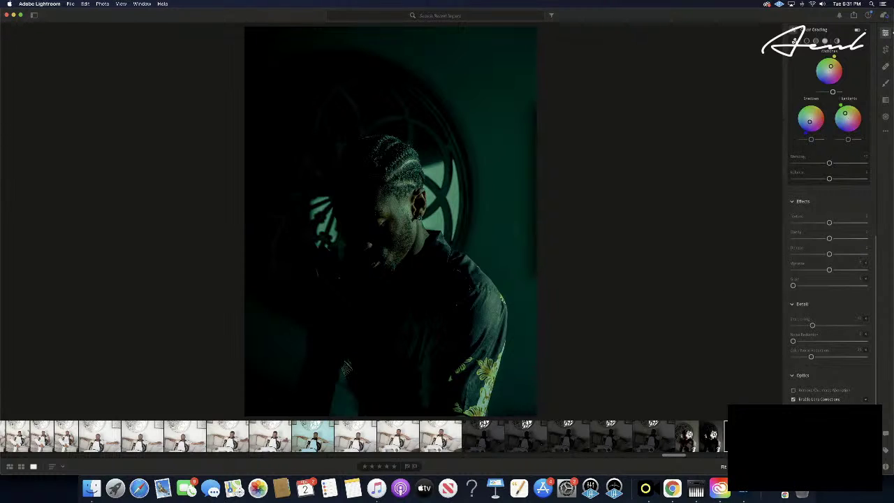
key("backslash")
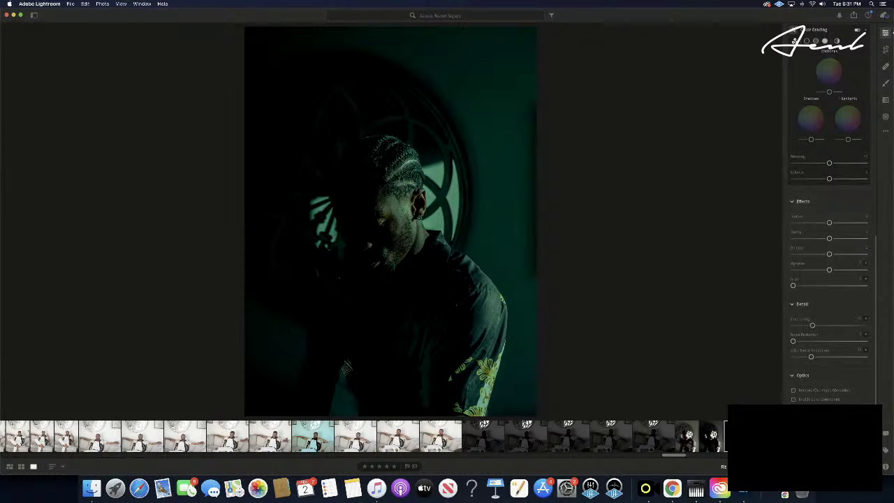
key("Right")
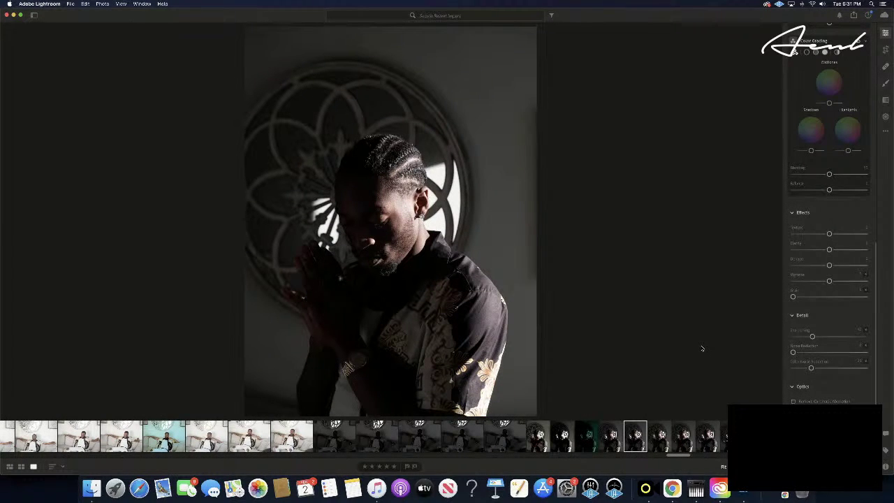
key("Right")
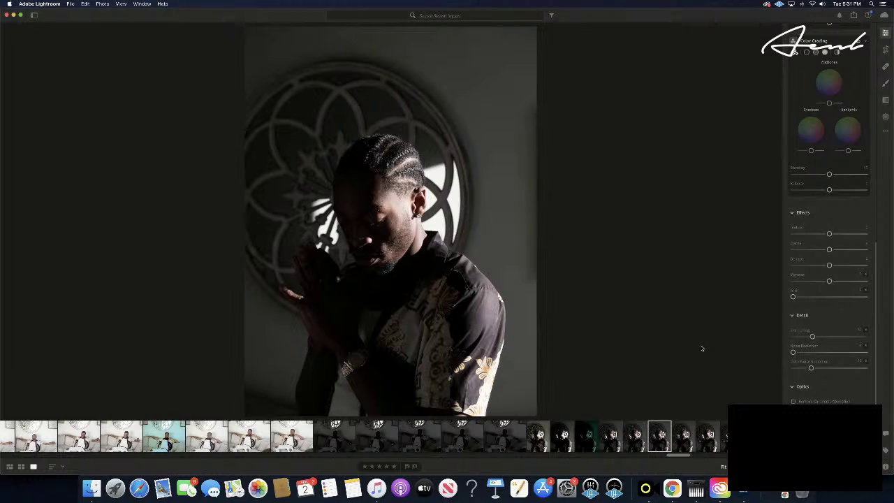
- Advance six frames to the upward-gazing praying shot and paste the teal-green edit
key("Right")
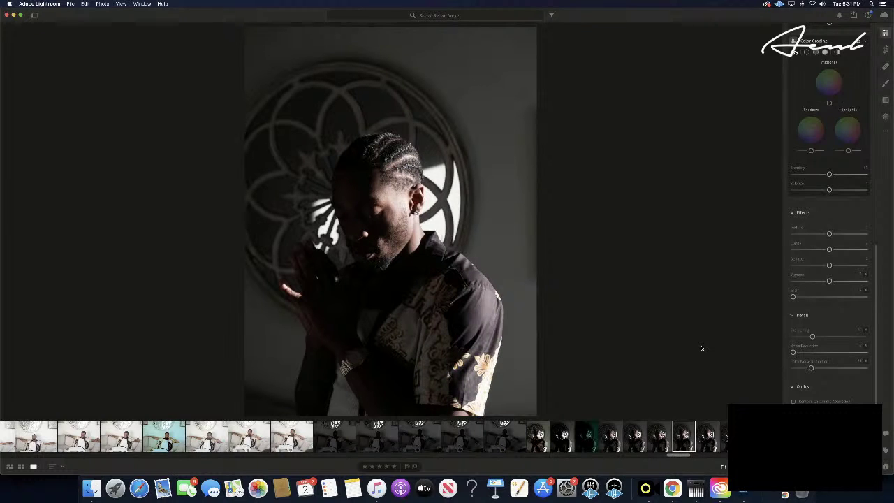
key("Right")
key("Right")
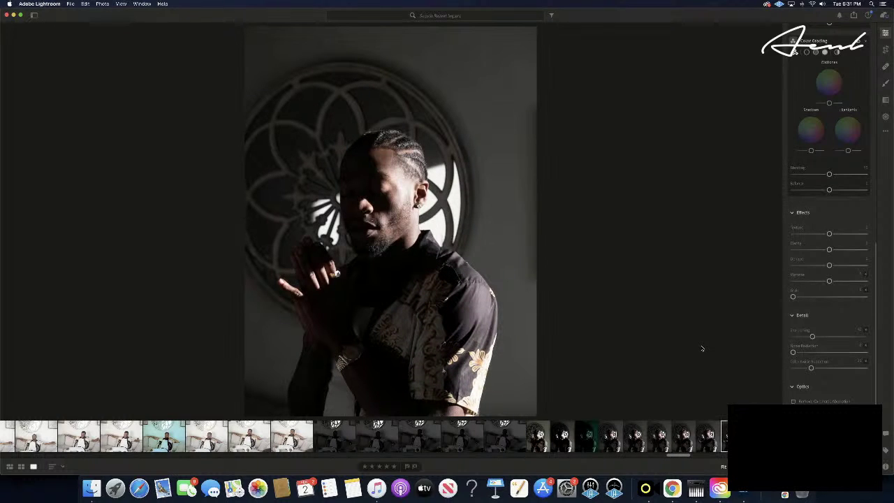
key("Right")
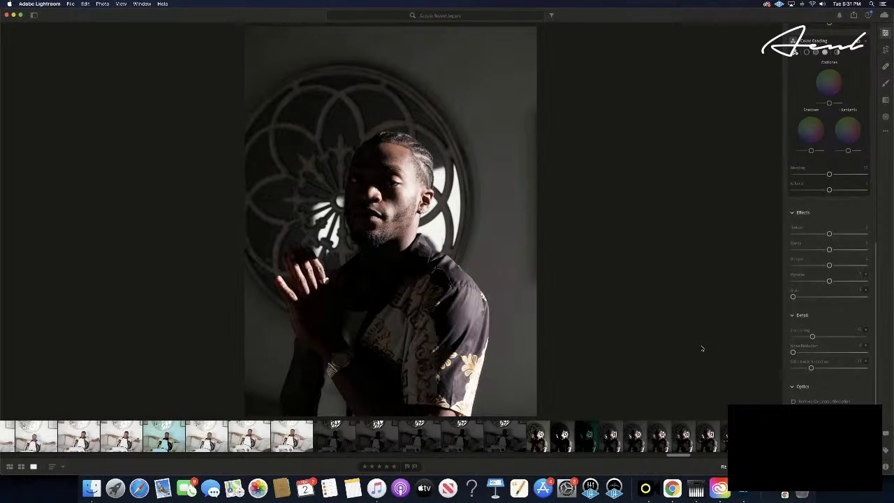
key("Right")
key("Right")
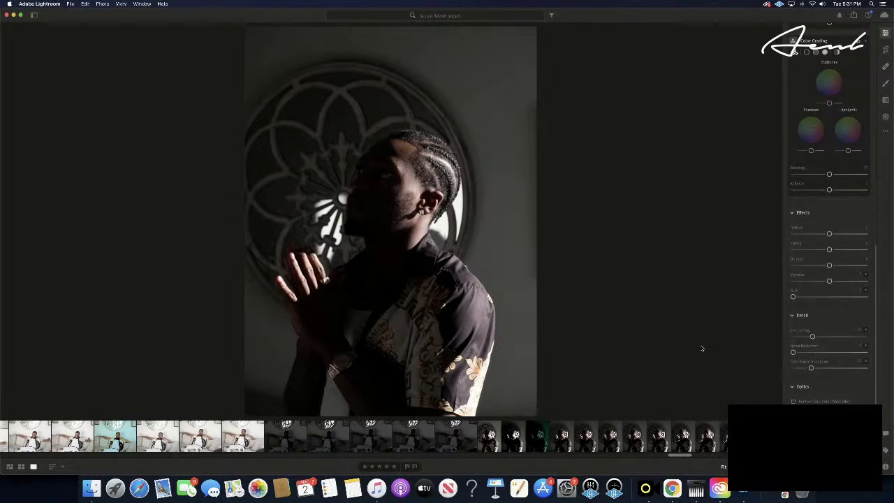
key("Right")
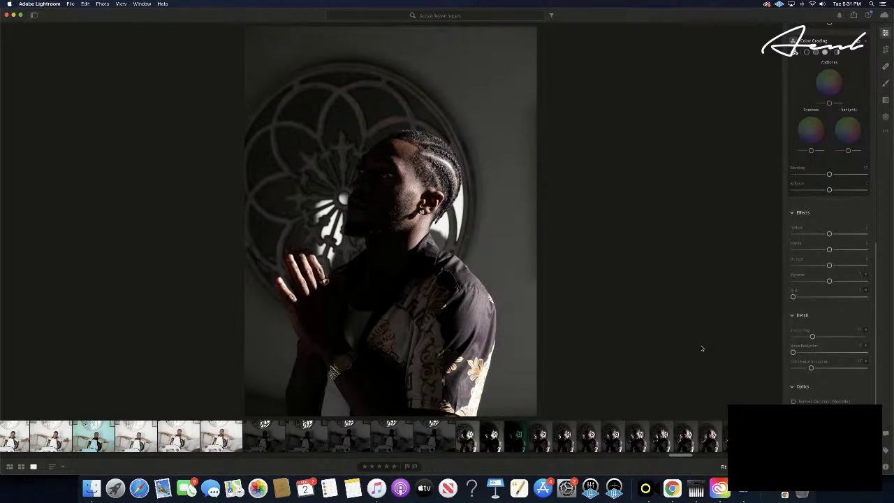
key("Right")
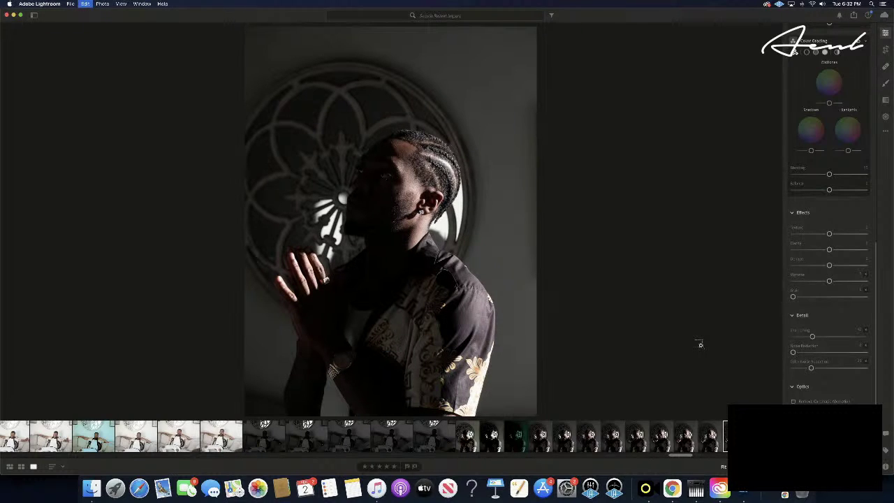
key("super+v")
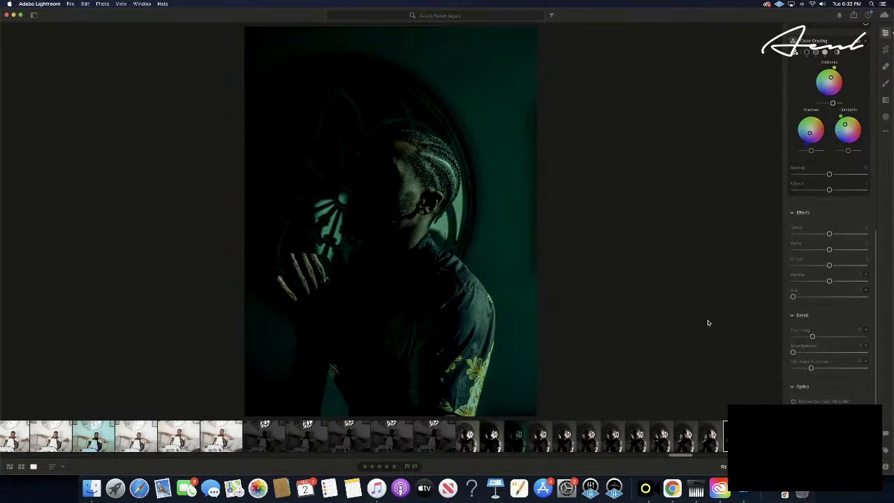
- After undoing trial Shadows, Contrast and Blacks tweaks, set Shadows to +100 and Contrast to -100
scroll(811, 172, "up", 10)
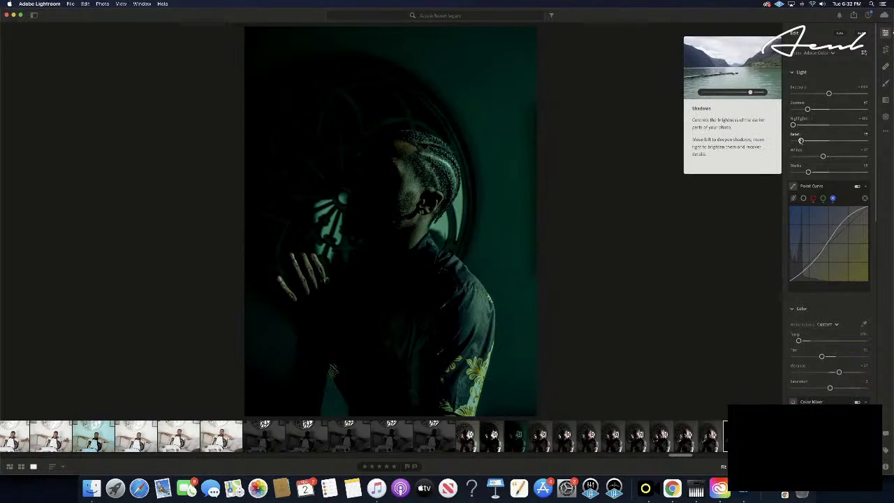
left_click_drag(801, 141, 890, 143)
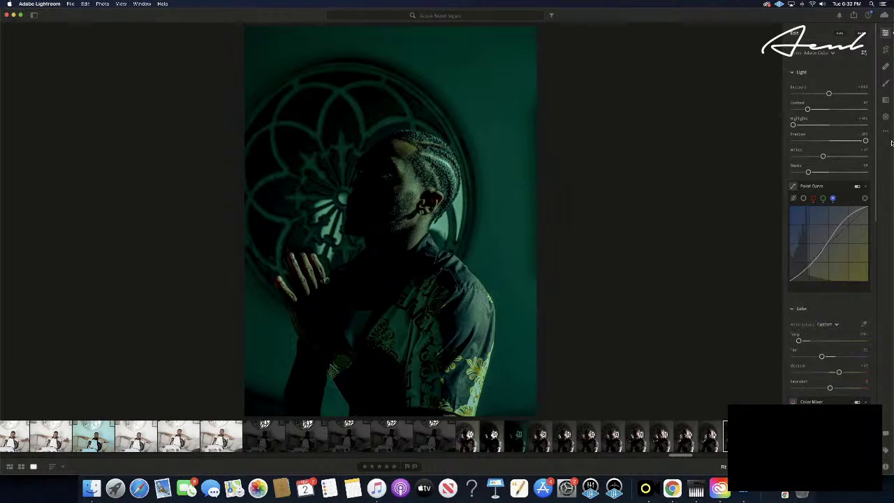
key("super+z")
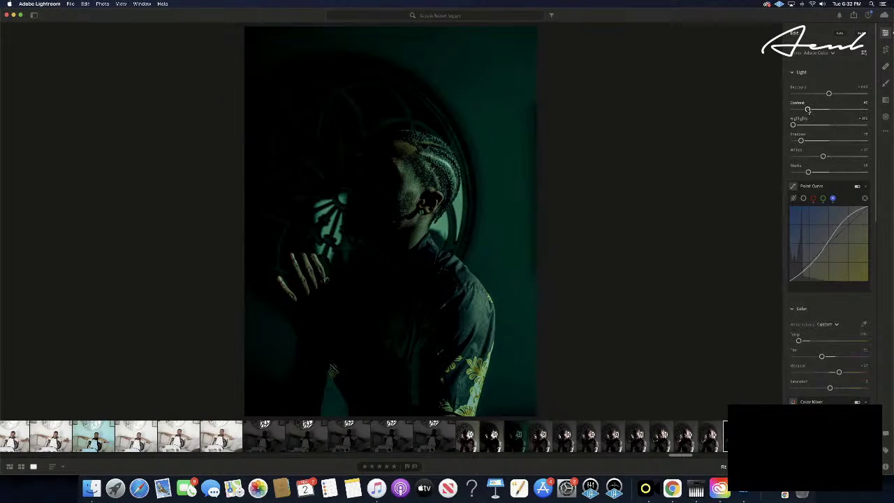
left_click_drag(808, 109, 827, 109)
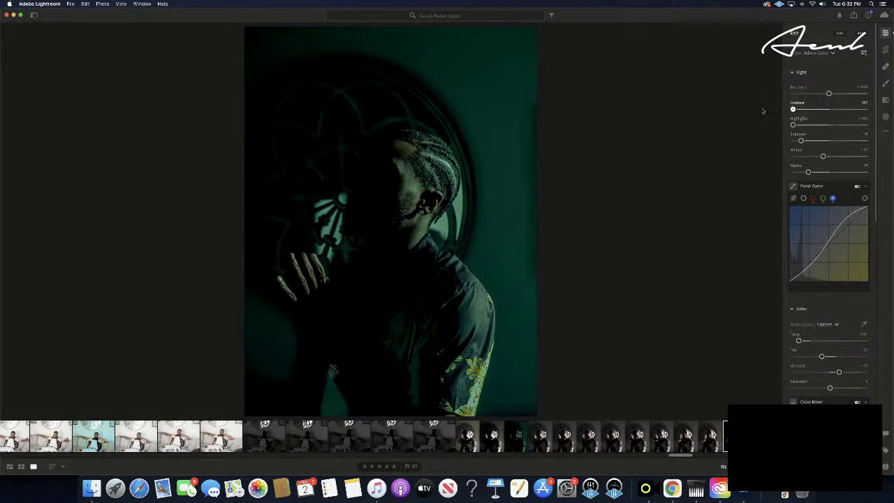
key("super+z")
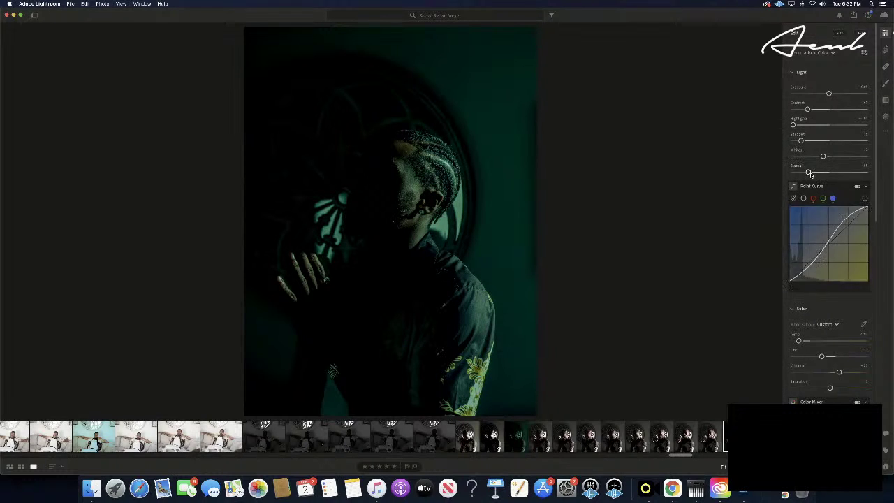
left_click_drag(808, 172, 889, 172)
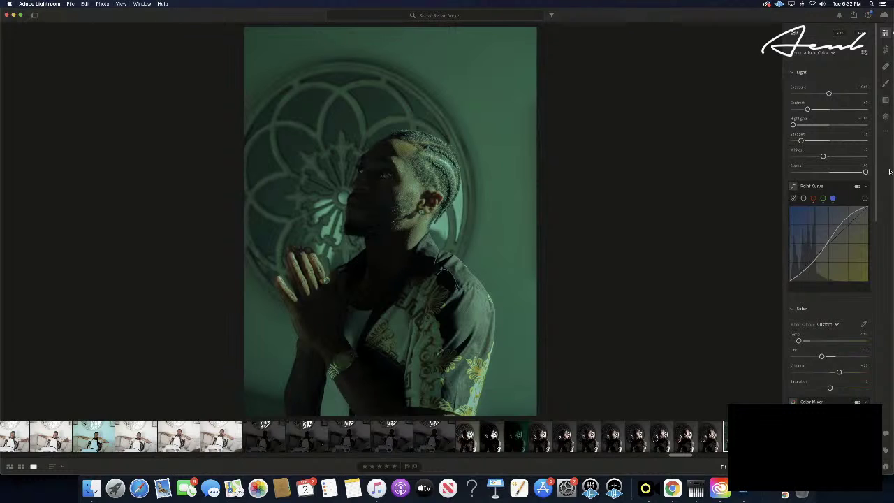
key("super+z")
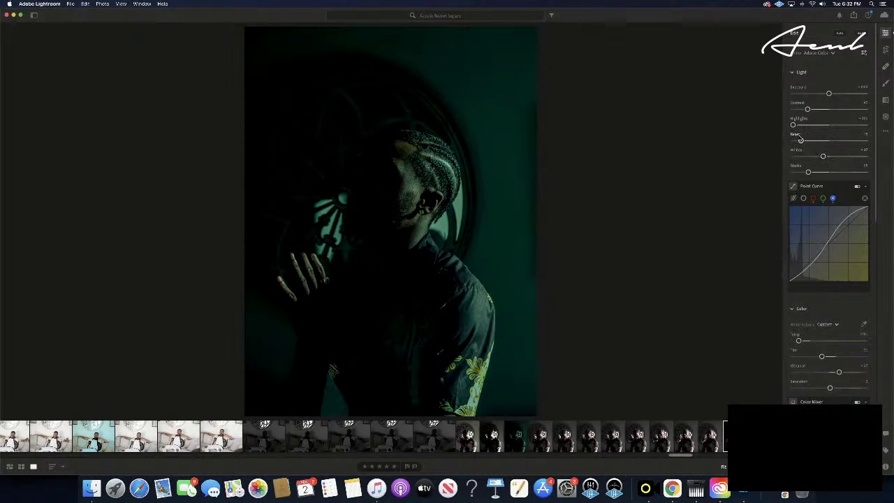
left_click_drag(800, 139, 892, 144)
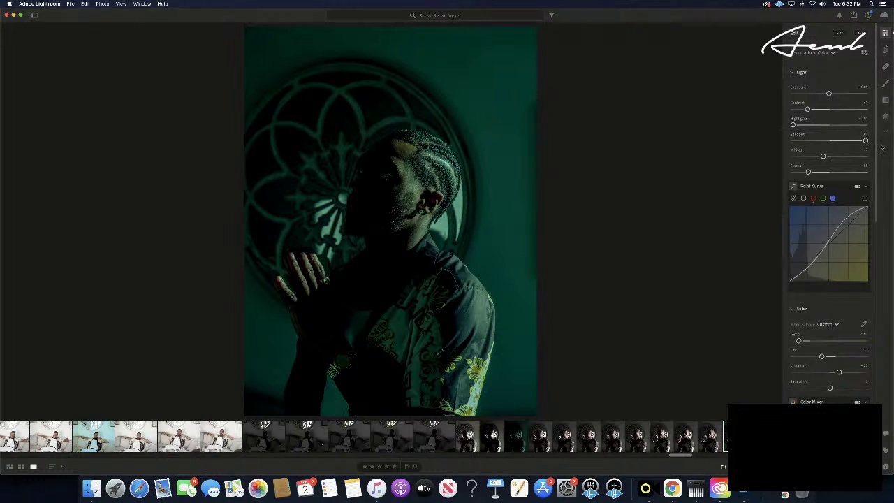
left_click_drag(808, 111, 783, 110)
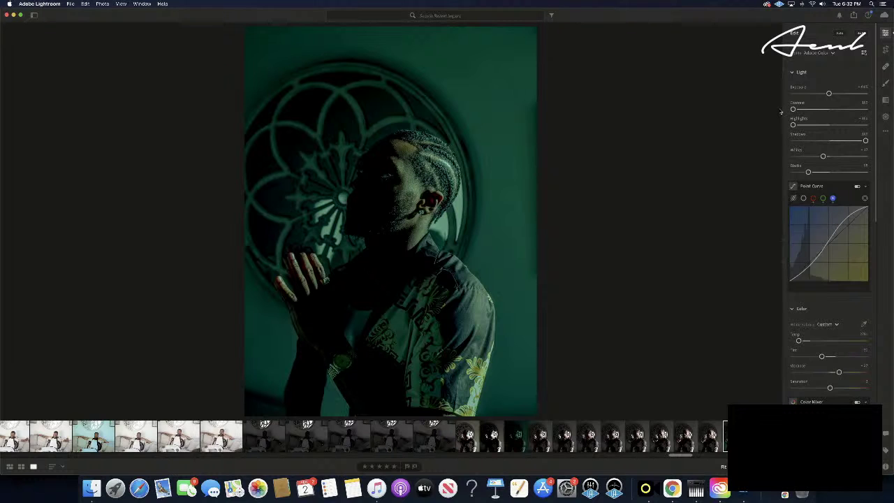
- Max Highlights, bring Contrast toward neutral, Whites to minimum, fine-tune Blacks, then copy settings
left_click_drag(792, 124, 893, 145)
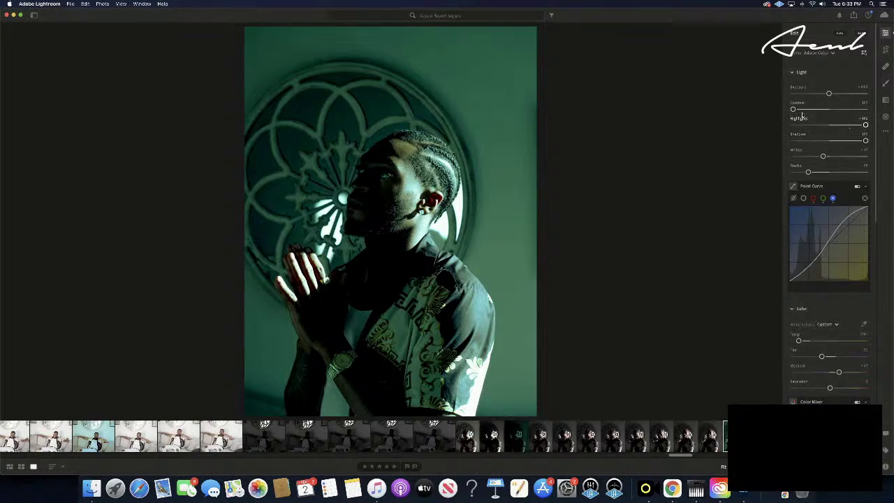
left_click_drag(793, 110, 817, 110)
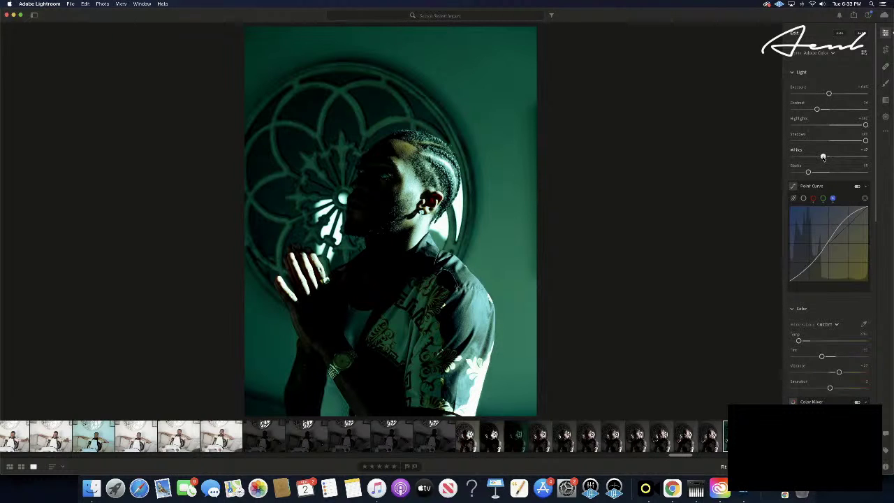
left_click_drag(822, 156, 812, 171)
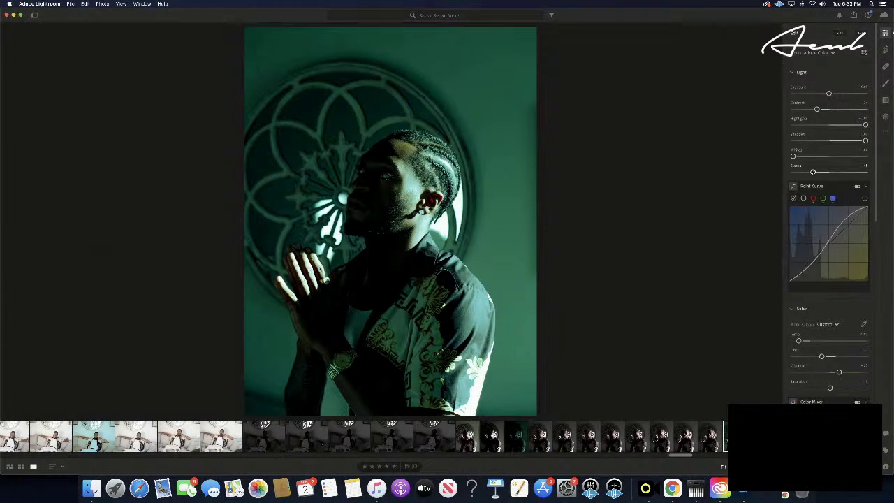
left_click_drag(812, 172, 812, 172)
left_click_drag(812, 172, 812, 172)
key("super+c")
- Paste the copied settings onto the darker teal portrait, then step eight frames to the framed-picture shot
left_click(512, 445)
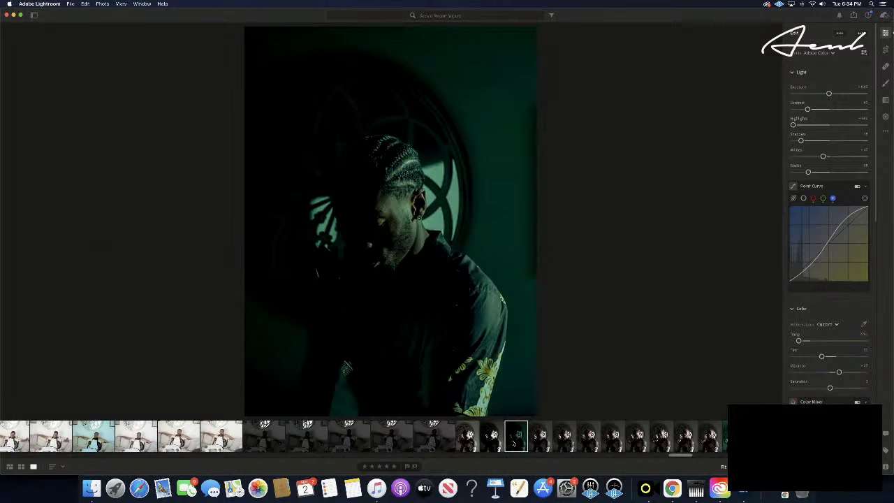
key("super+v")
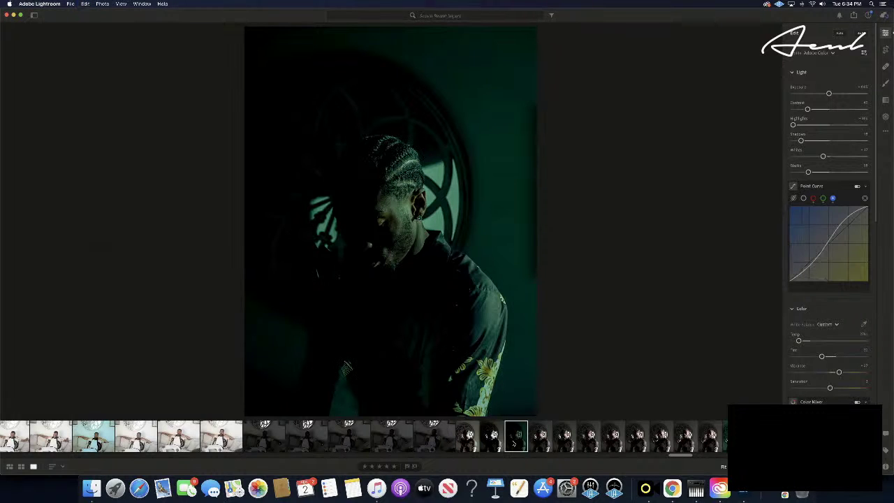
key("Right")
key("Right")
key("Right")
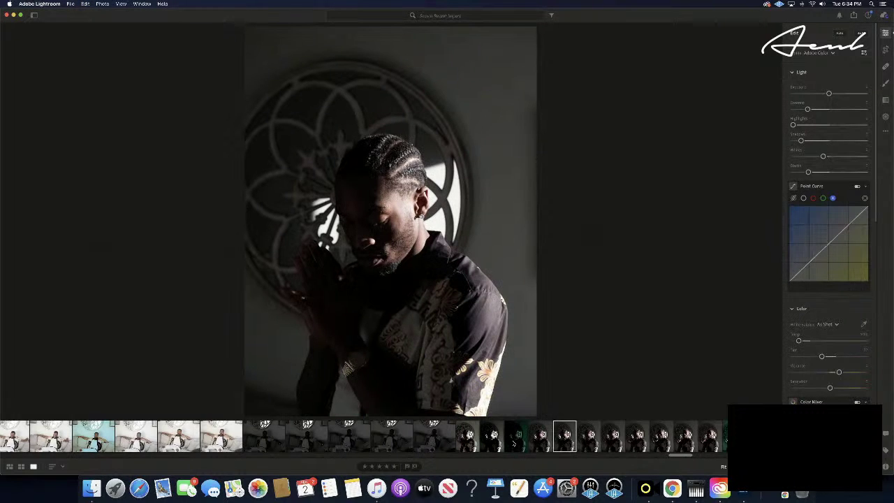
key("Right")
key("Right")
key("Right")
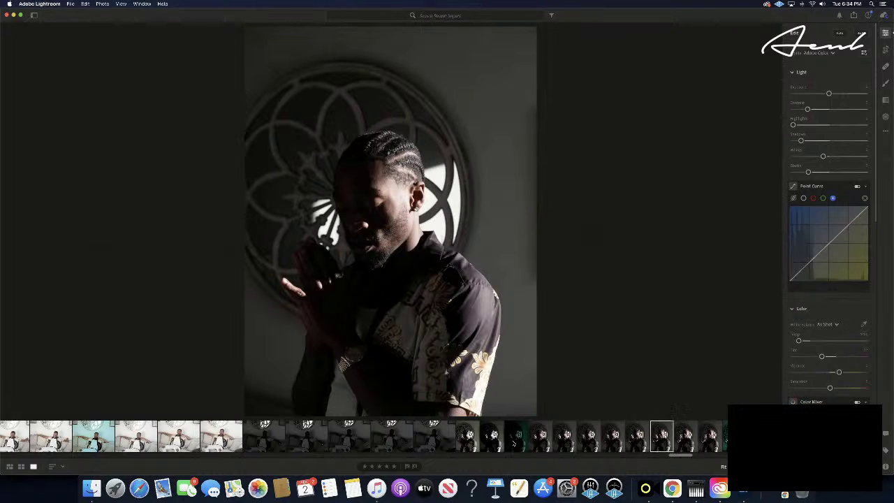
key("Right")
key("Right")
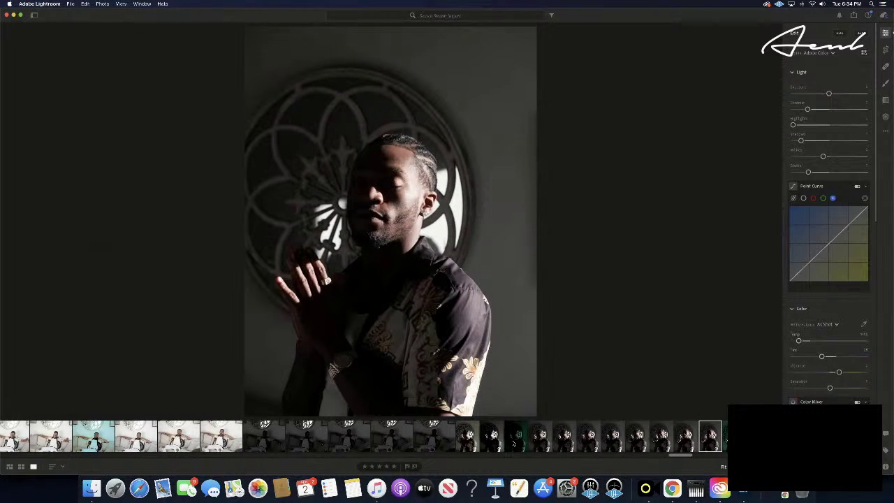
key("Right")
key("Right")
key("Right")
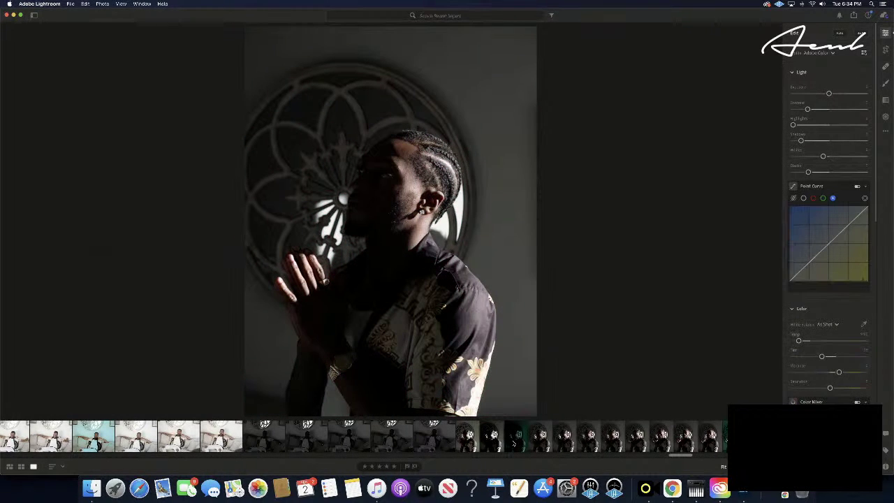
key("Right")
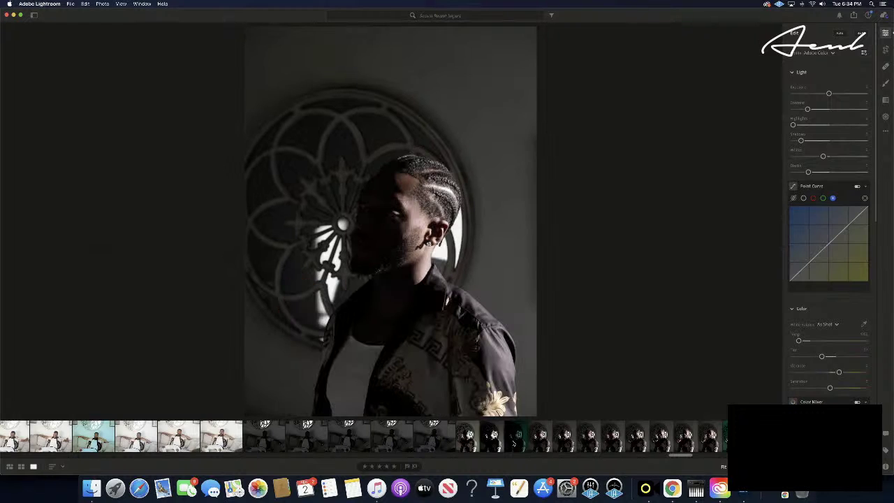
key("Right")
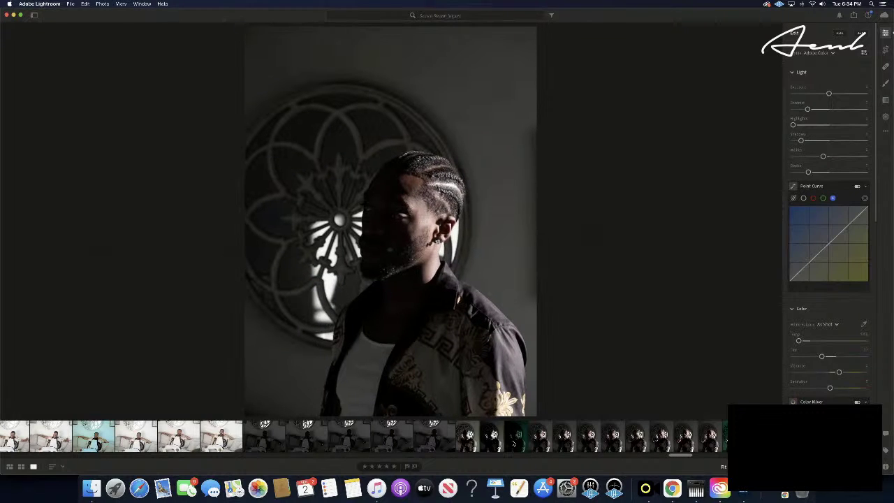
key("Right")
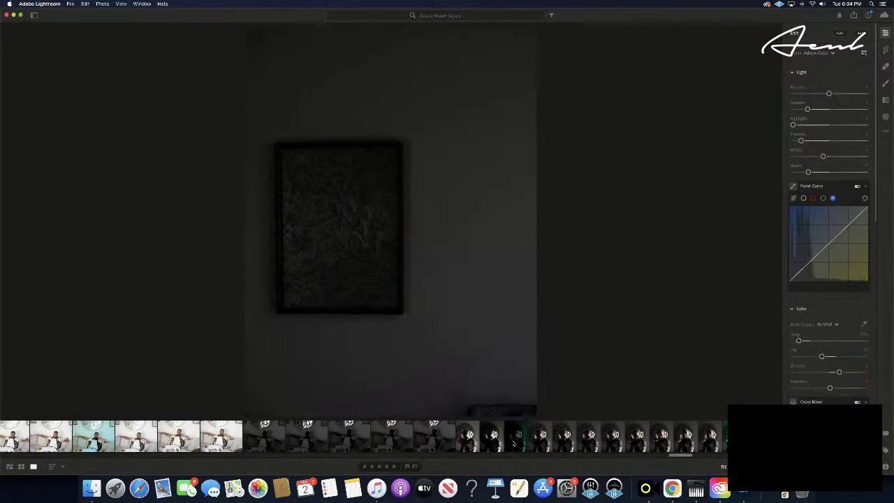
key("Right")
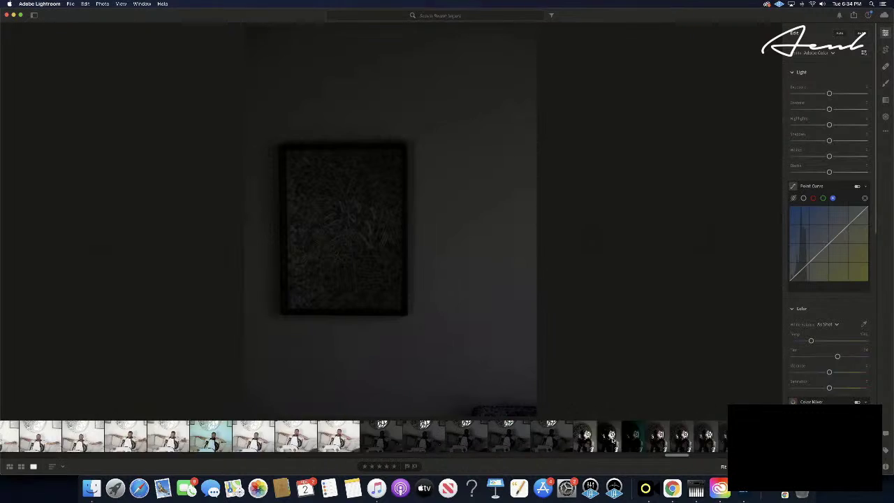
- Go back seven frames to an earlier portrait and paste the copied teal grade onto it
scroll(612, 440, "down", 3)
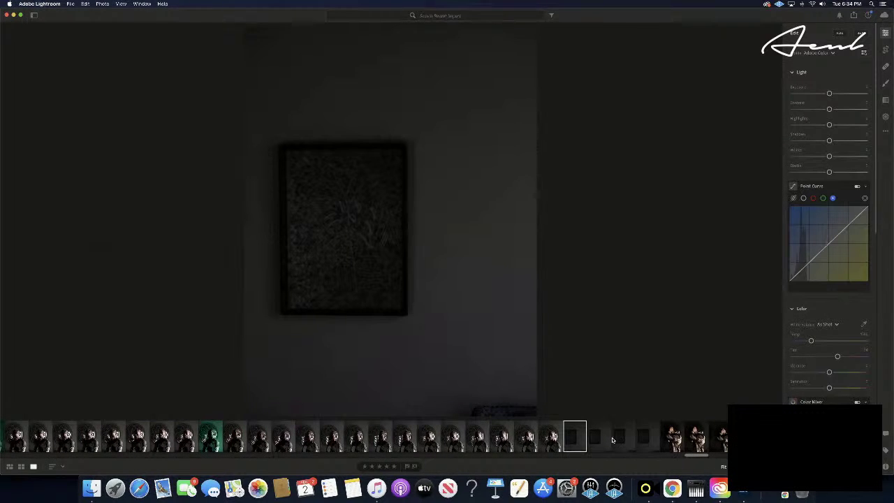
key("Left")
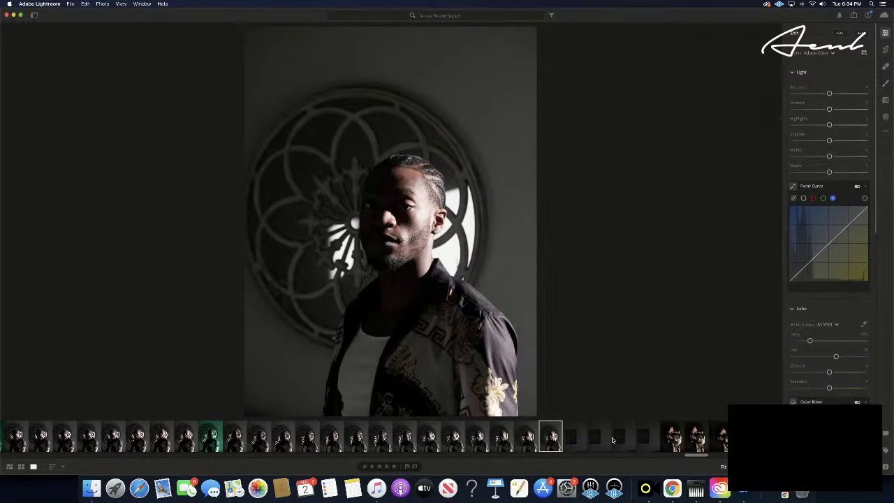
key("Left")
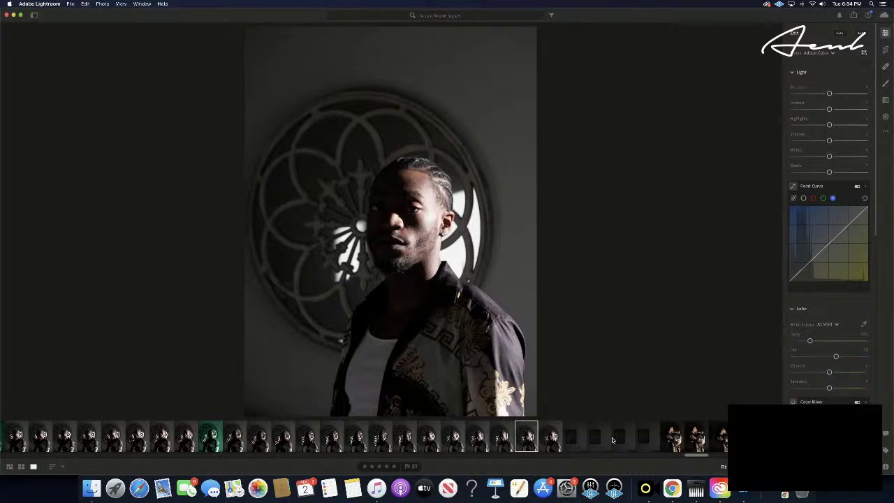
key("Left")
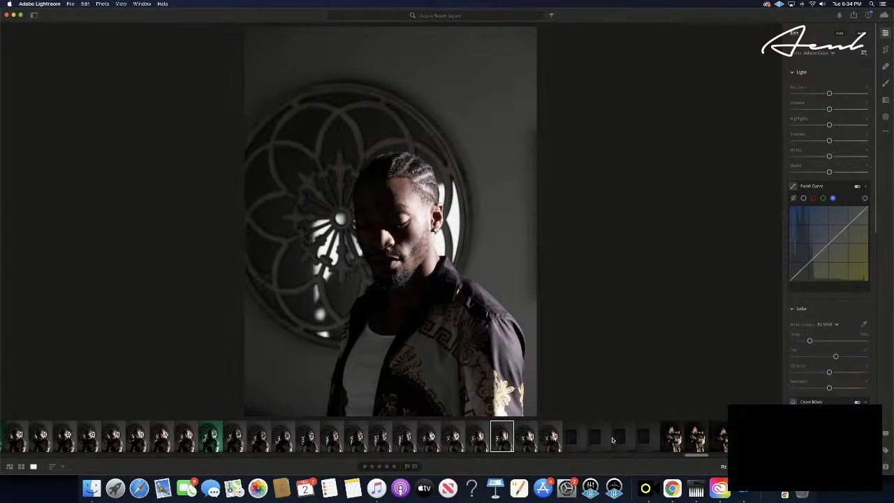
key("Left")
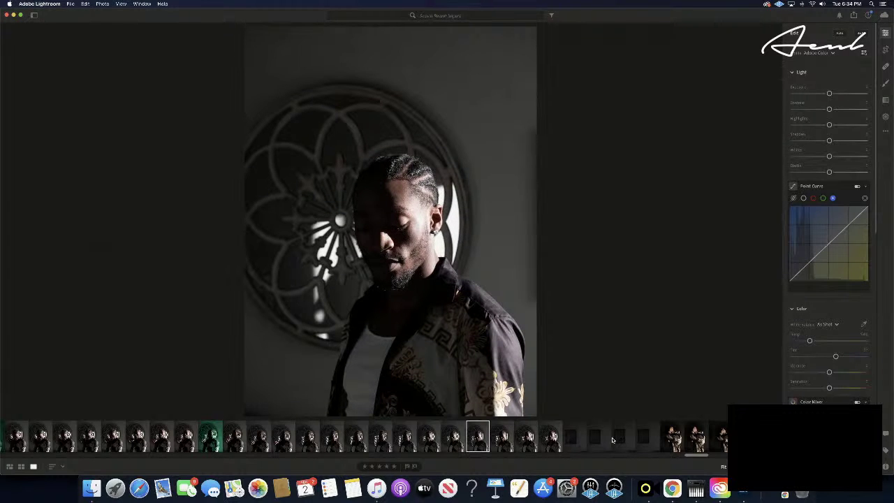
key("Left")
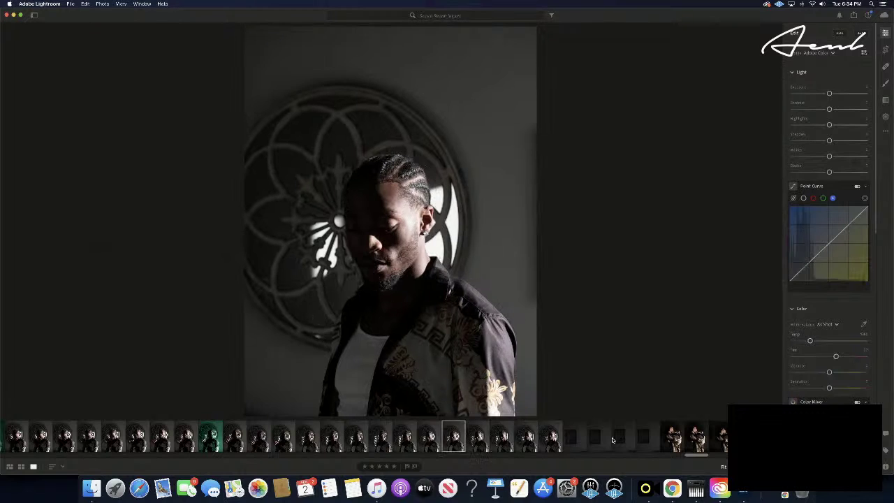
key("Left")
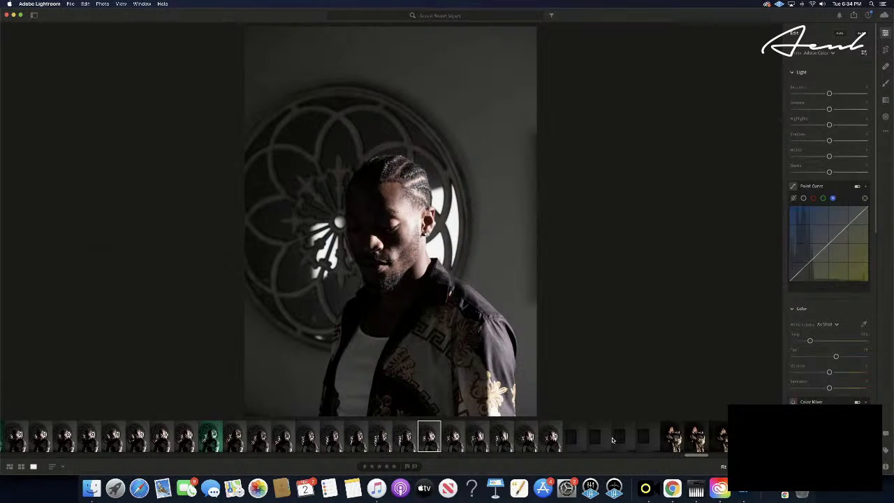
key("Left")
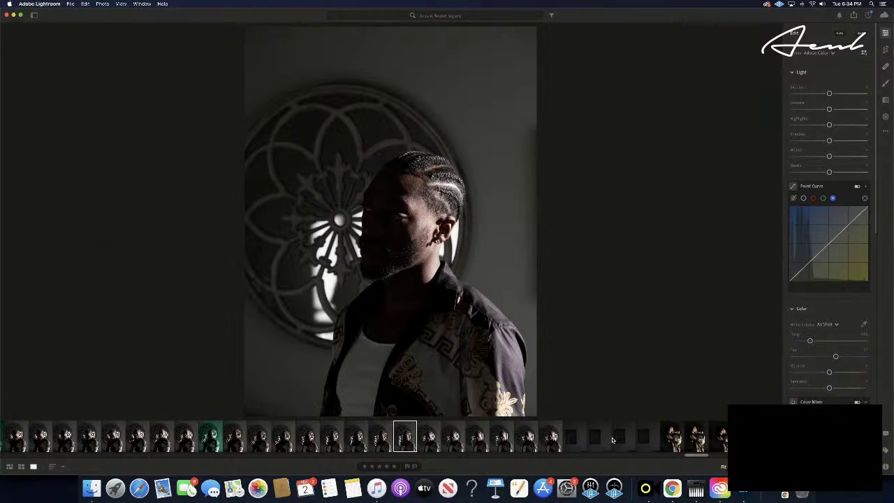
key("super+c")
key("super+v")
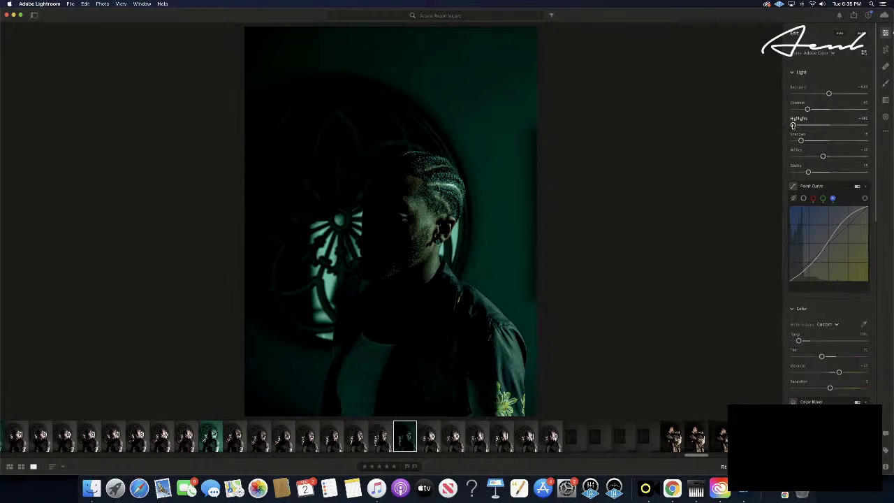
- Push Highlights and Shadows to maximum and fine-tune Blacks so the face shows
left_click_drag(793, 125, 891, 130)
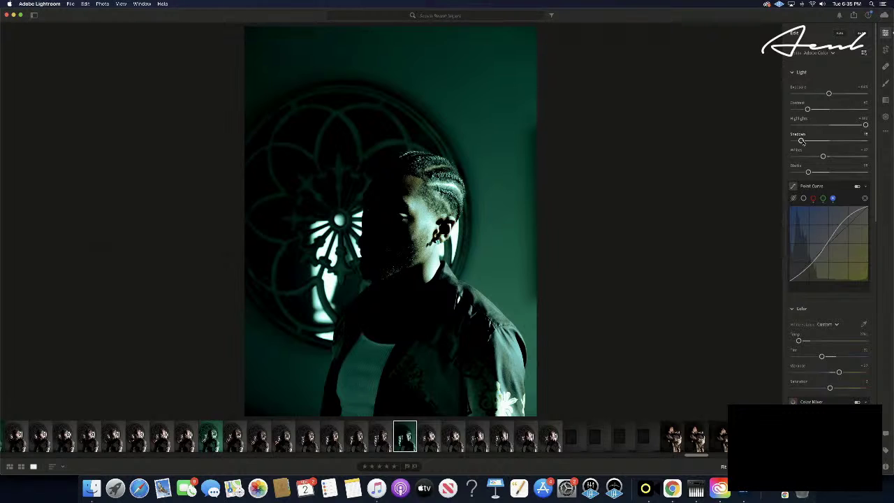
left_click_drag(800, 140, 886, 144)
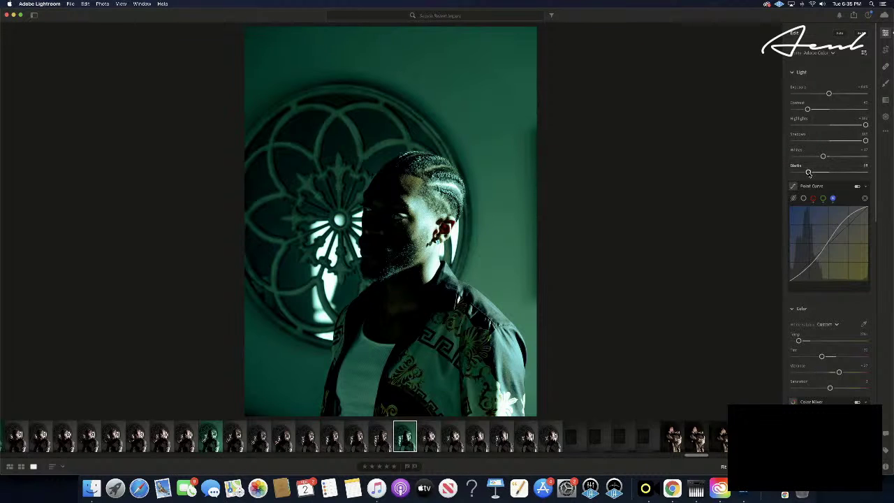
left_click_drag(809, 173, 812, 172)
left_click_drag(811, 172, 808, 172)
left_click_drag(809, 172, 809, 172)
left_click_drag(808, 172, 840, 156)
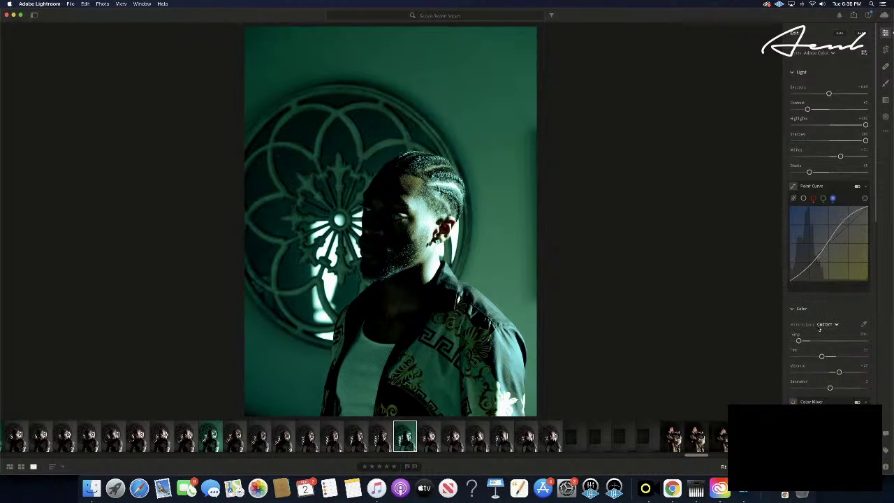
- Rotate the Color Grading midtones hue toward purple-blue, then settle it slightly back
scroll(826, 321, "down", 4)
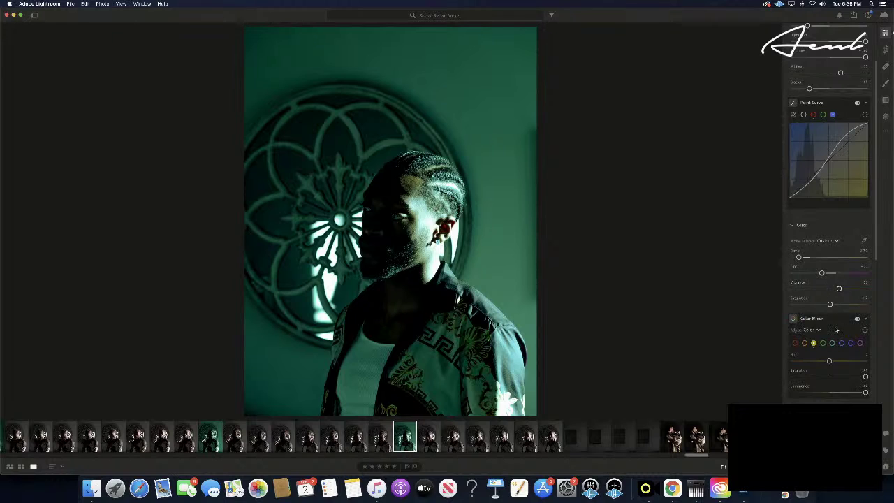
scroll(838, 333, "down", 6)
scroll(837, 331, "down", 1)
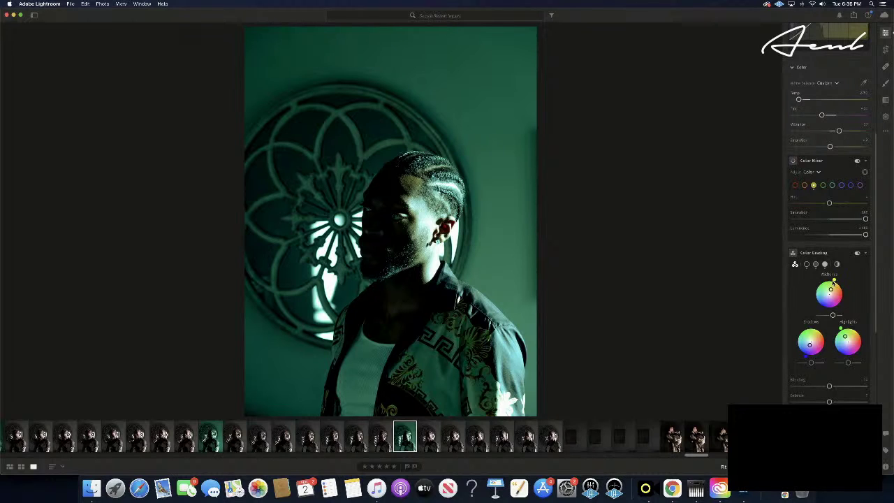
left_click_drag(835, 280, 835, 305)
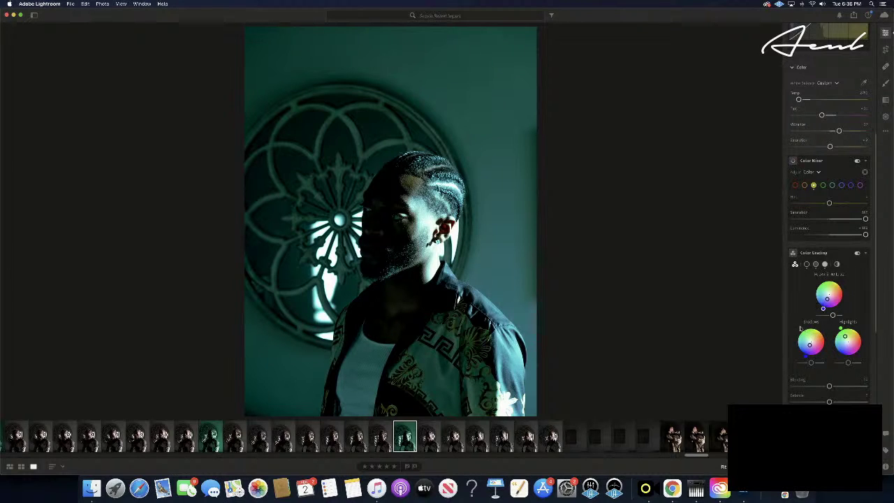
left_click_drag(836, 349, 843, 351)
mouse_move(845, 350)
left_mouse_down()
mouse_move(834, 352)
mouse_move(846, 347)
left_mouse_up()
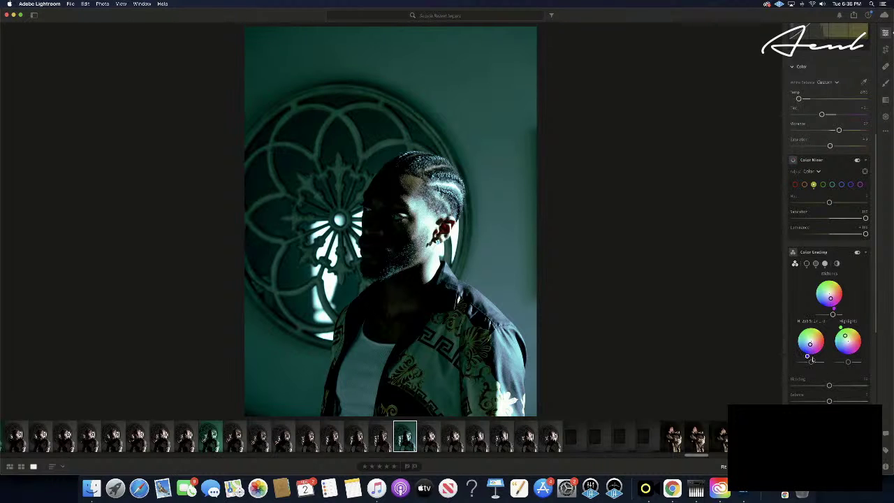
- Try tinting the shadows wheel green, then undo that shadow change
left_click_drag(821, 359, 830, 357)
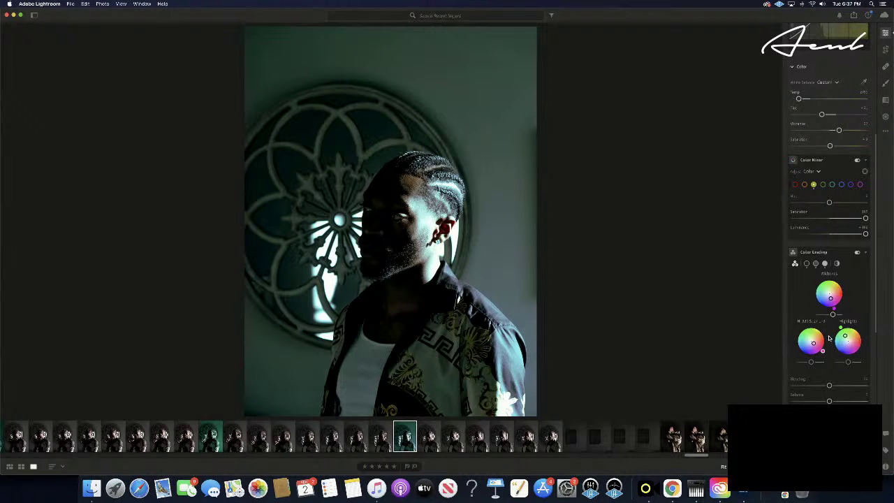
left_click_drag(828, 337, 797, 384)
key("super+z")
- Shift the highlights wheel tint toward cool teal and fine-tune it
left_click_drag(841, 329, 856, 367)
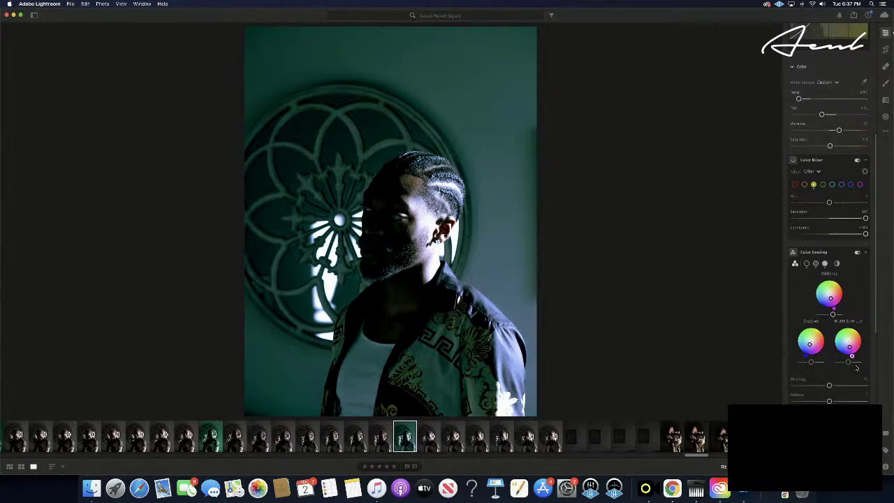
left_click_drag(856, 368, 856, 369)
left_click_drag(854, 369, 852, 370)
left_click_drag(852, 369, 853, 369)
- Reset Exposure to zero in the Light panel, then nudge it slightly higher
scroll(822, 369, "down", 2)
scroll(823, 369, "down", 5)
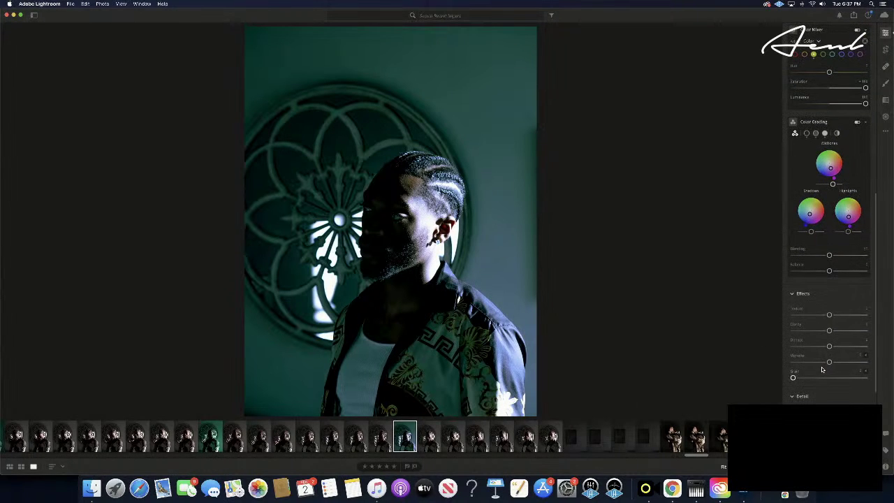
scroll(823, 369, "down", 7)
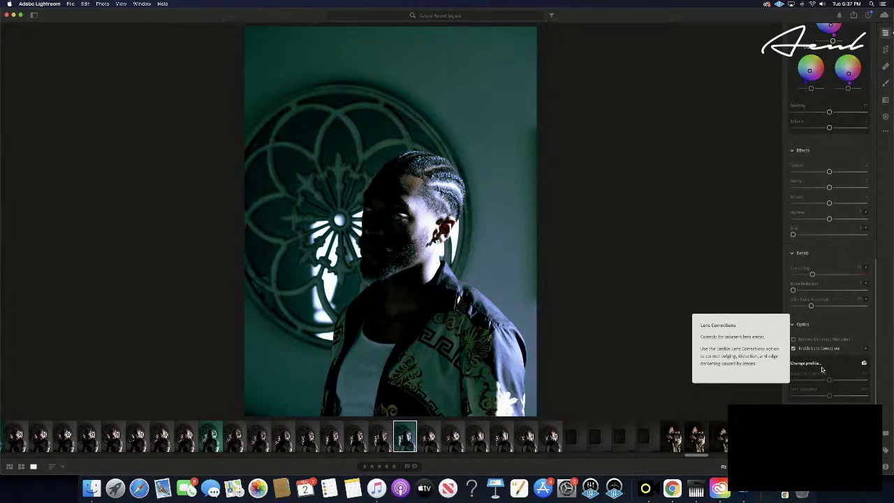
scroll(823, 370, "up", 20)
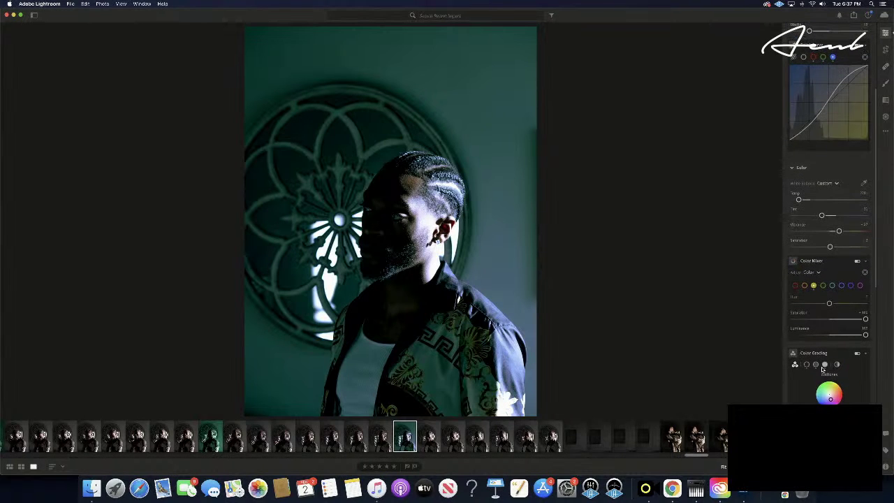
mouse_move(826, 355)
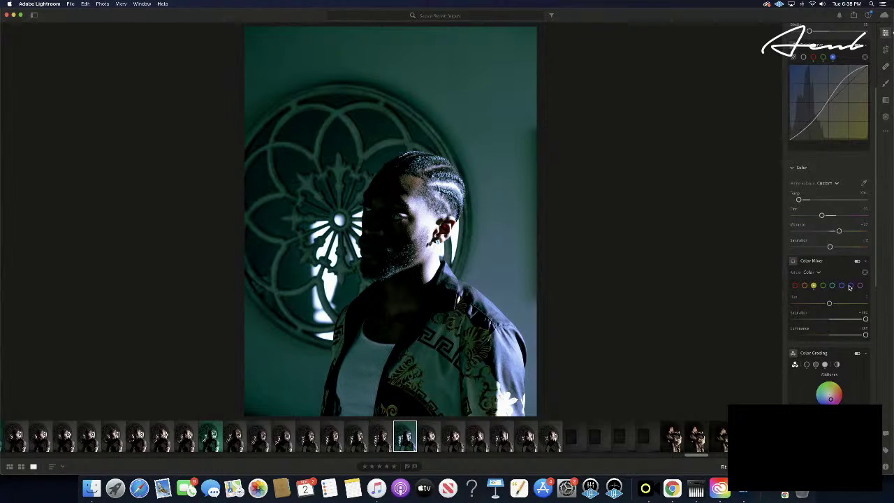
scroll(849, 287, "up", 5)
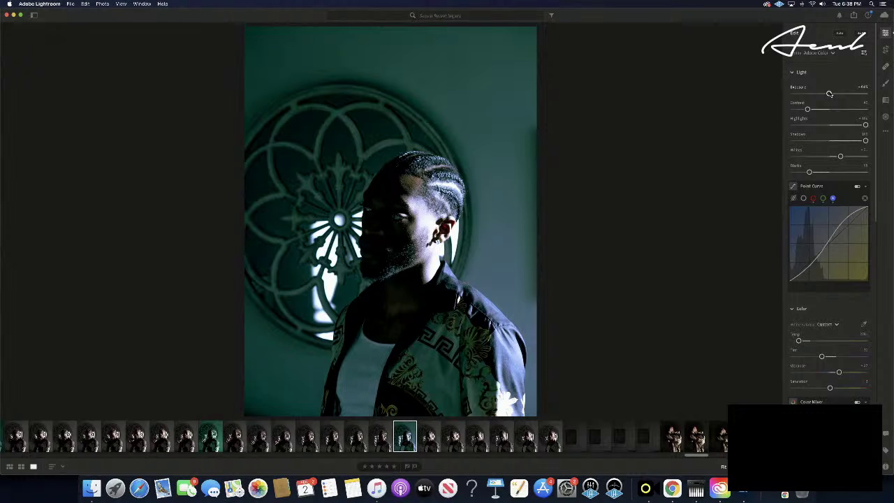
double_click(829, 94)
left_click_drag(830, 93, 830, 93)
- Select the teal-edited photo in the filmstrip and copy its edit settings
key("Right")
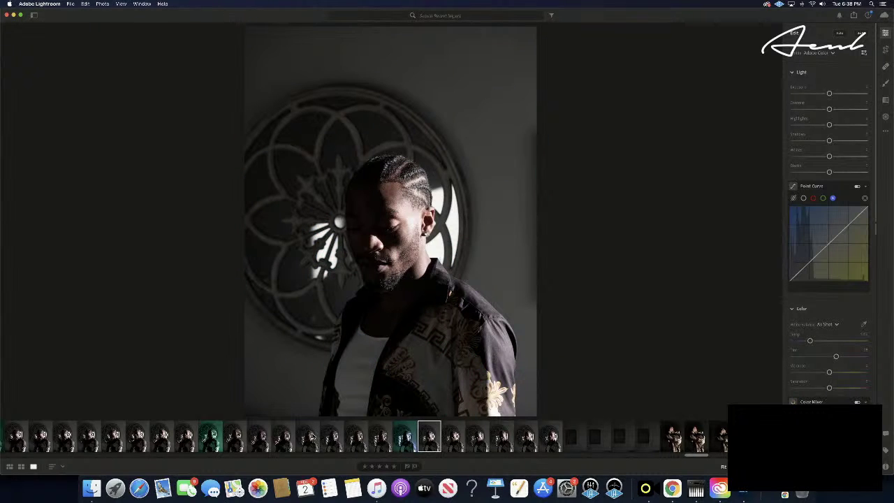
key("Right")
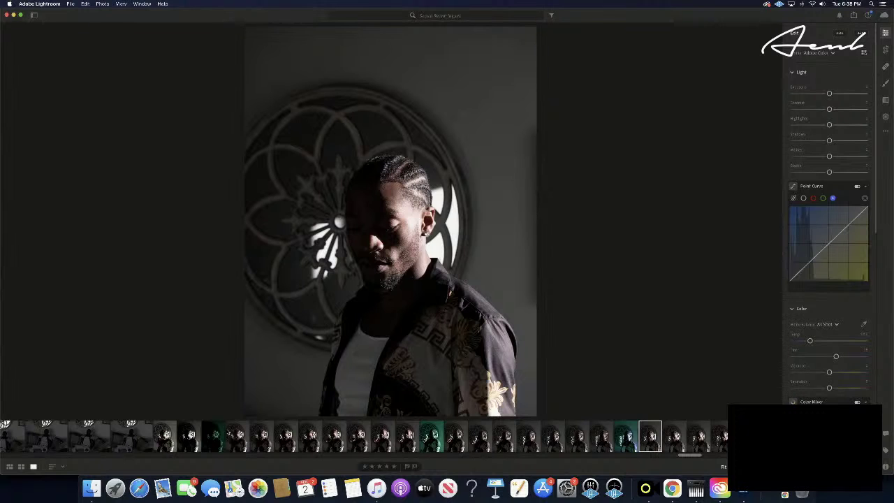
left_click(214, 437)
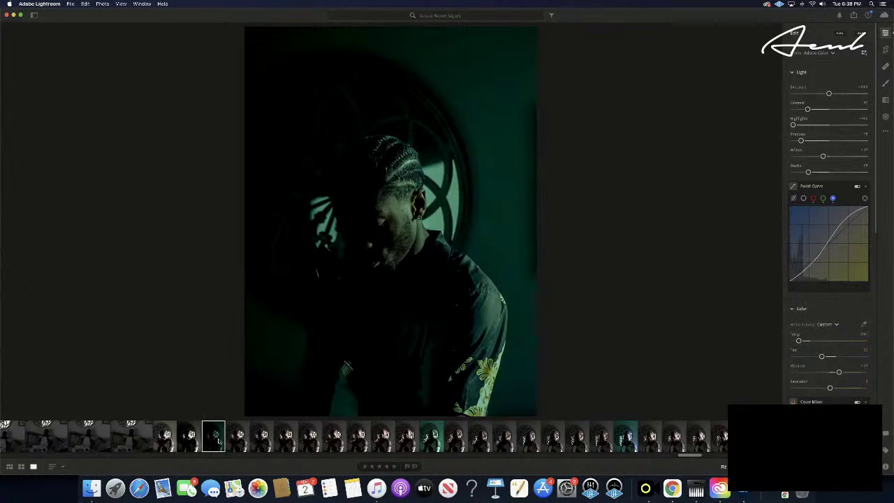
key("super+c")
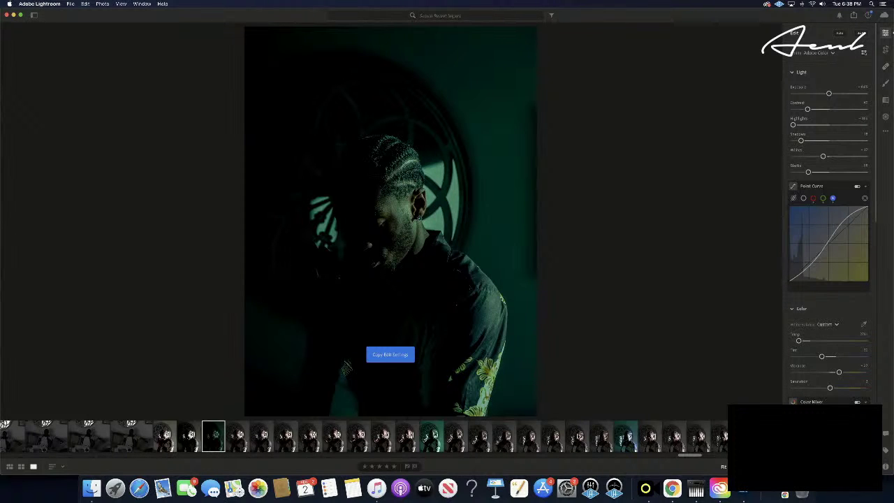
- Paste the teal edit onto two consecutive unedited hands-on-head photos
scroll(600, 445, "down", 3)
scroll(600, 445, "down", 1)
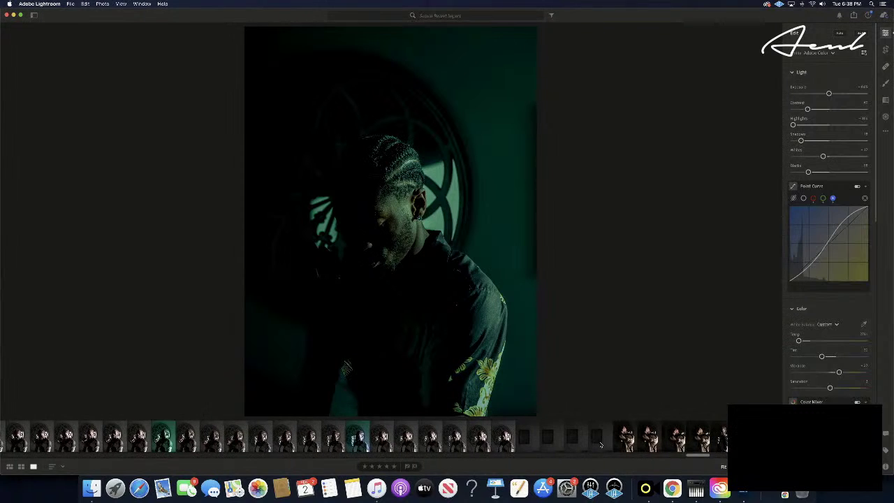
left_click(597, 438)
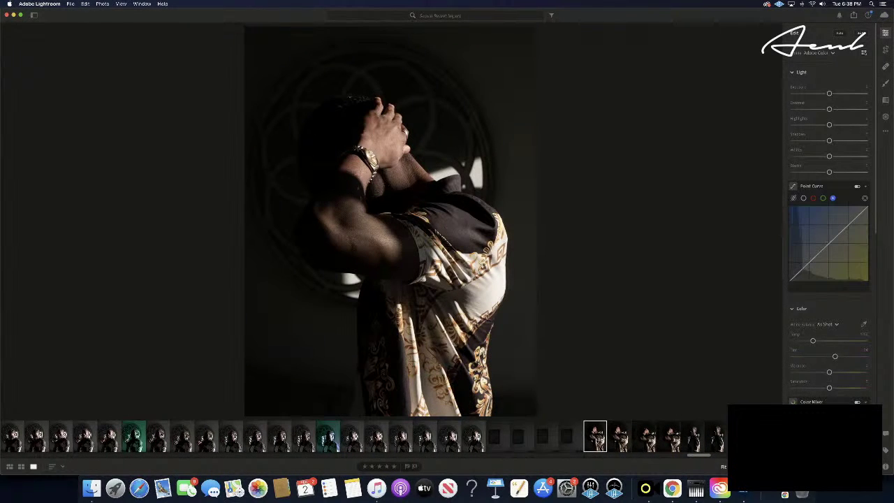
key("super+v")
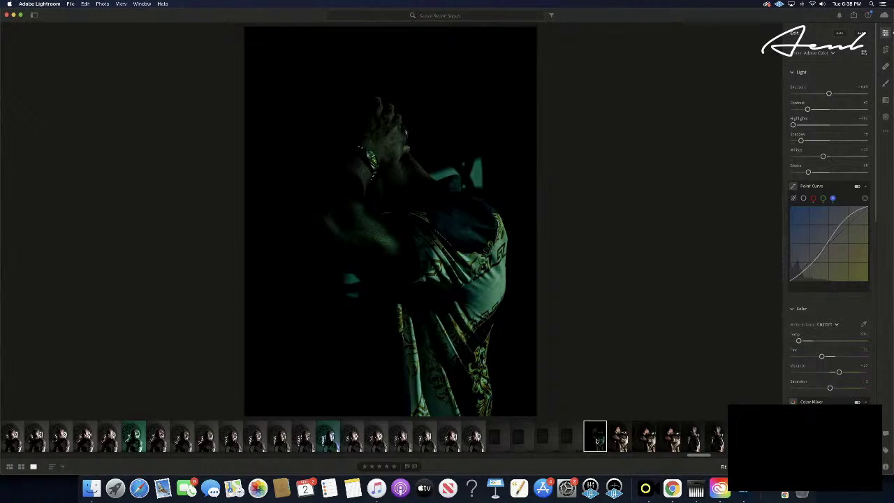
key("Right")
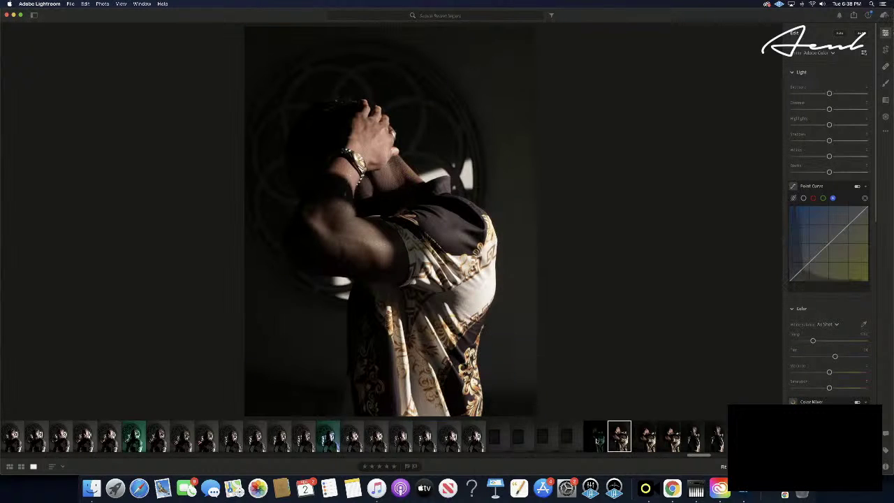
key("super+v")
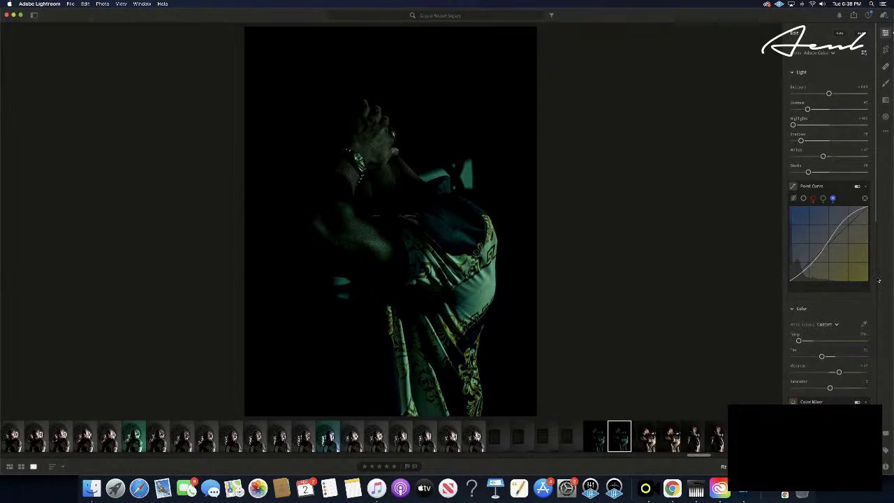
- Push the Tint slider toward blue, then pull it back to reduce the purple cast
scroll(874, 294, "down", 5)
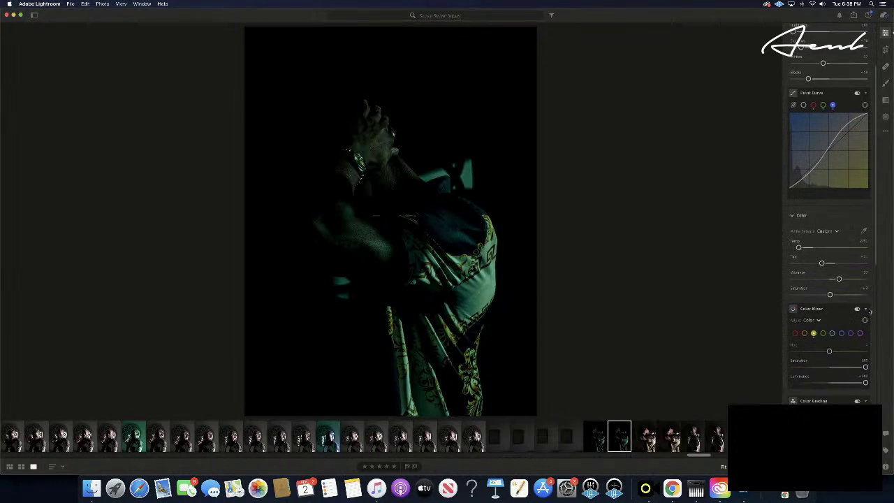
scroll(870, 313, "down", 2)
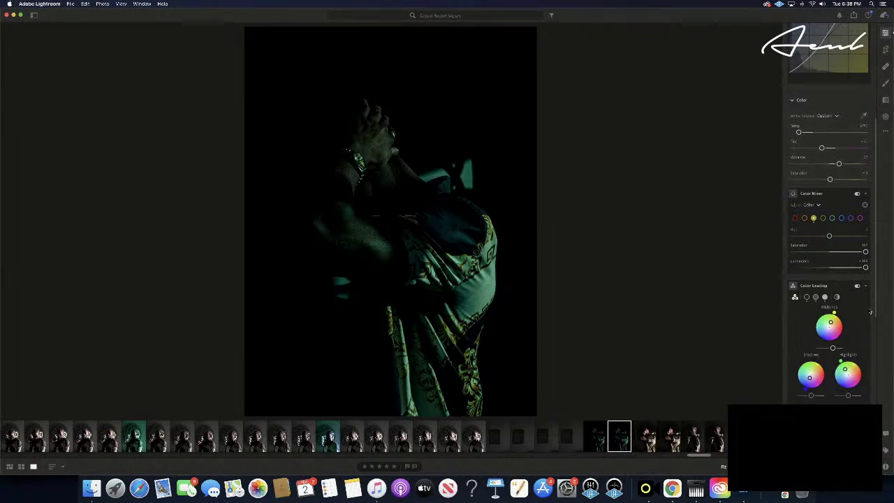
scroll(870, 312, "down", 3)
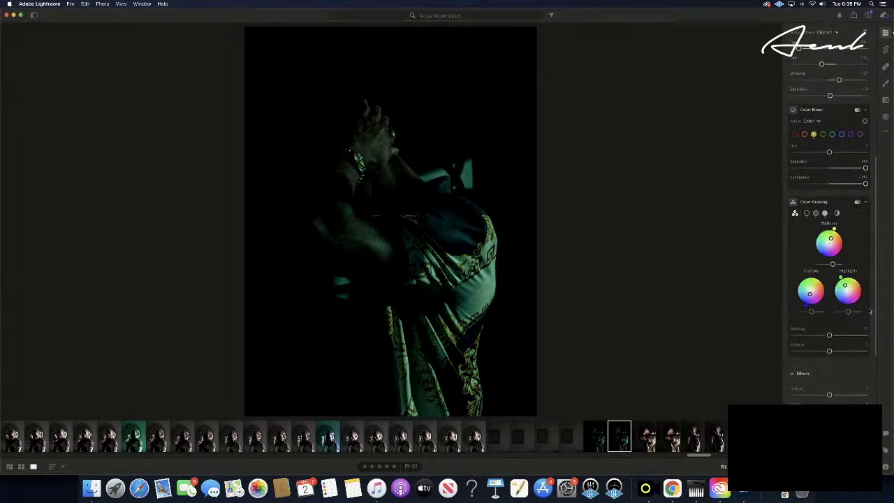
scroll(870, 313, "down", 1)
scroll(870, 313, "down", 7)
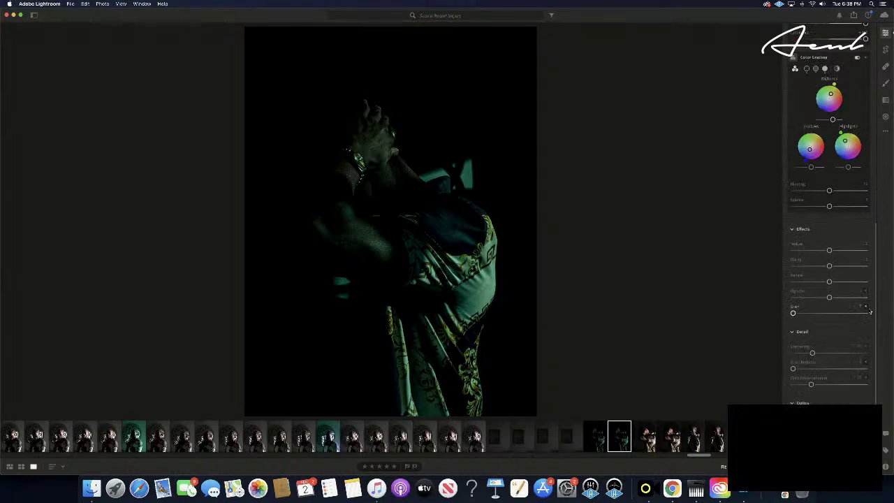
scroll(870, 313, "up", 9)
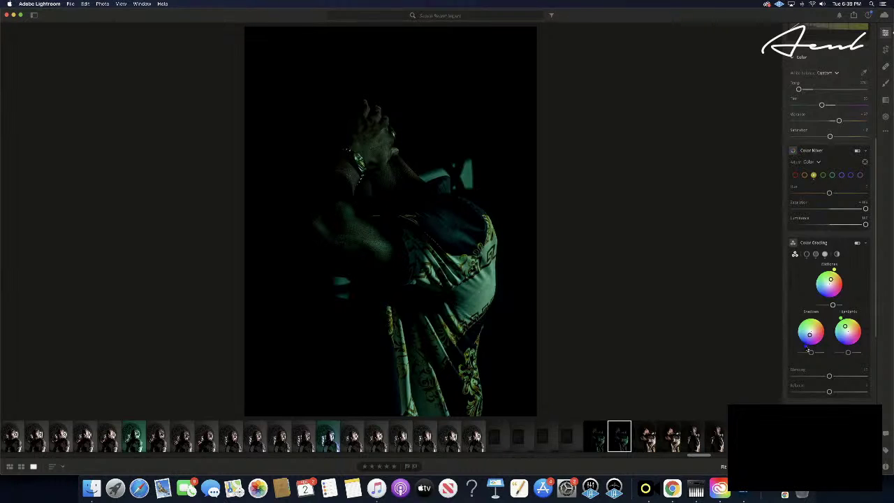
scroll(811, 288, "up", 2)
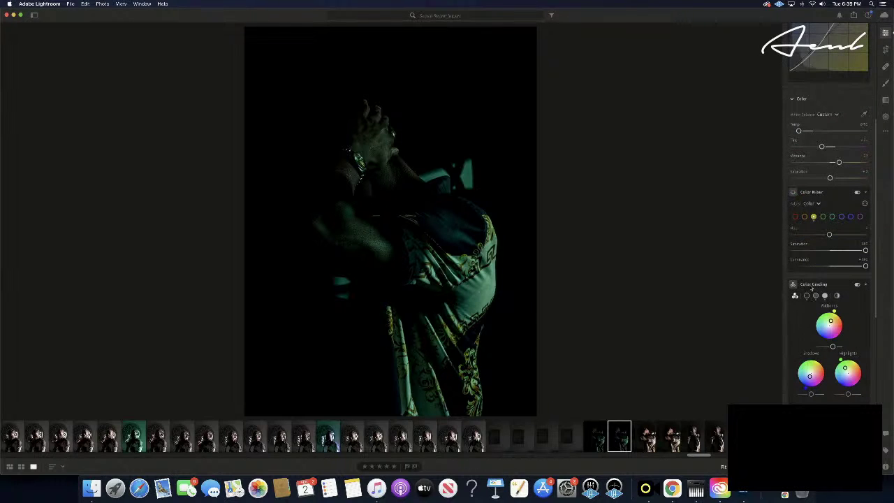
scroll(812, 289, "up", 2)
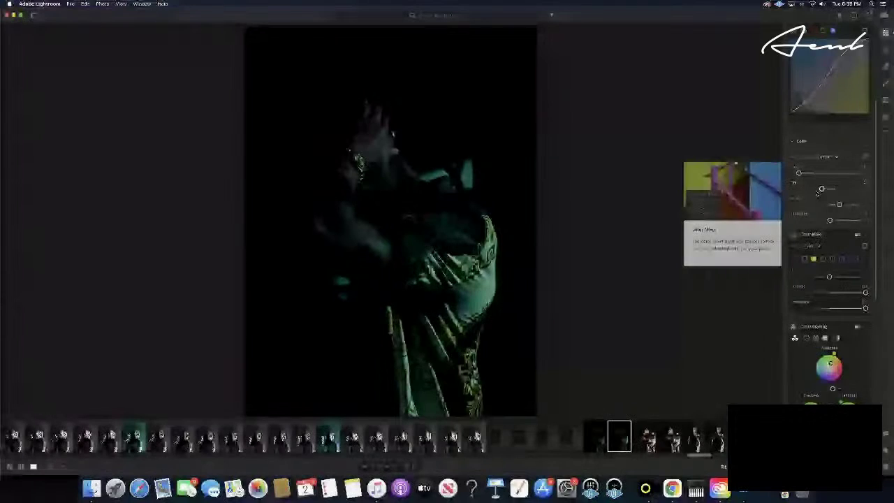
left_click_drag(822, 189, 858, 188)
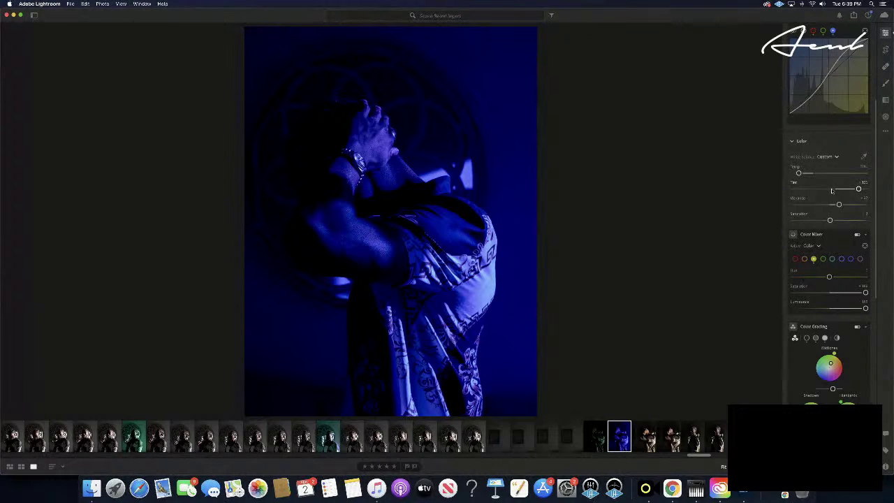
left_click_drag(858, 190, 836, 189)
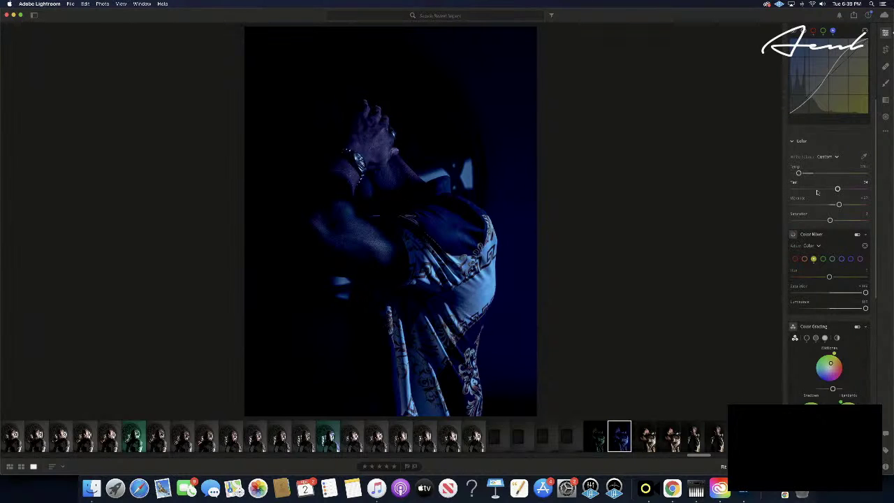
- Fine-tune Tint in small nudges until the blue cast reads as moody teal
scroll(840, 191, "up", 1)
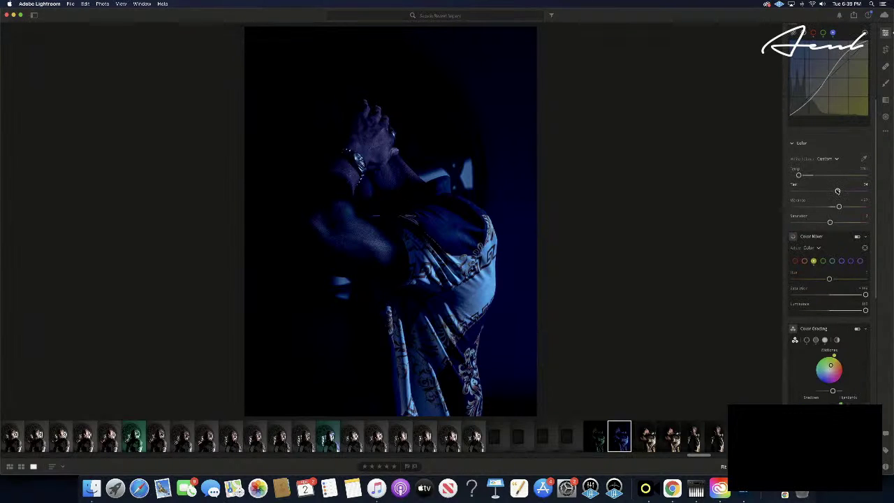
left_click_drag(837, 191, 840, 190)
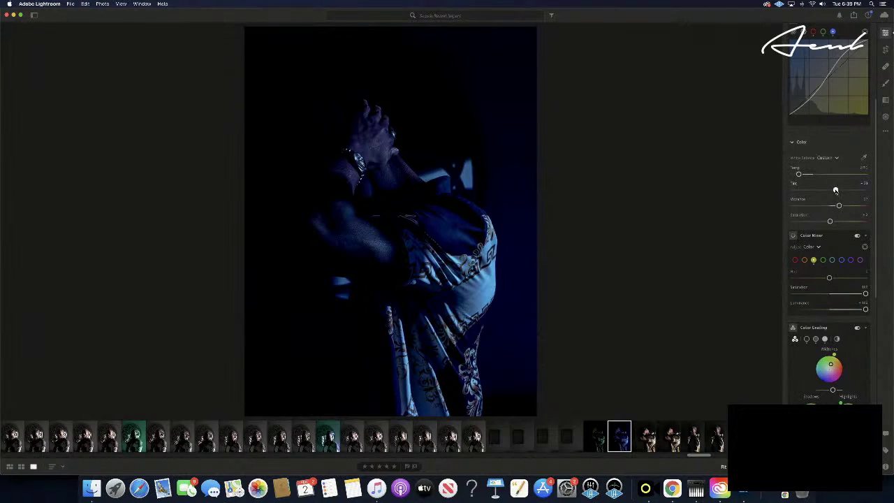
left_click_drag(835, 190, 828, 191)
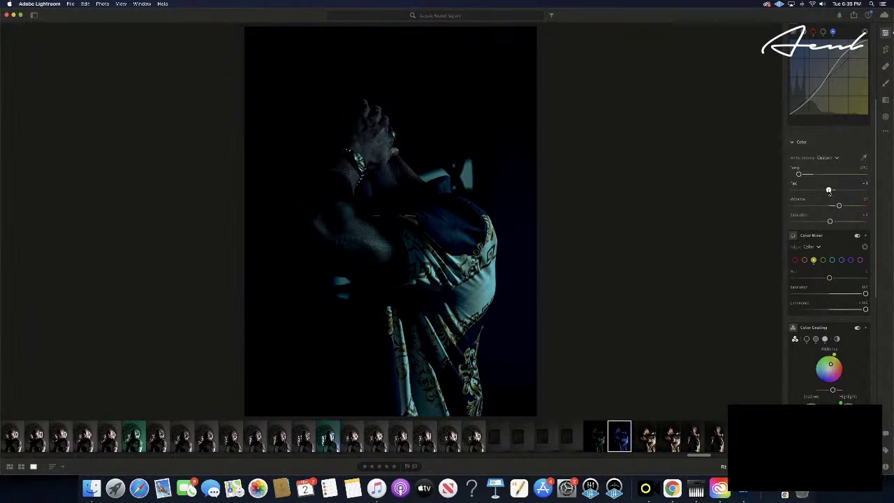
left_click_drag(828, 191, 826, 191)
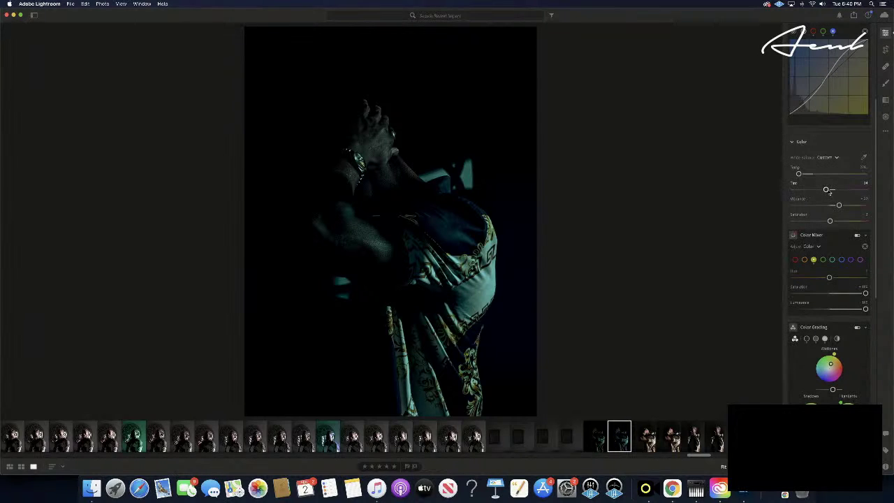
left_click_drag(825, 190, 828, 189)
left_click_drag(827, 189, 827, 190)
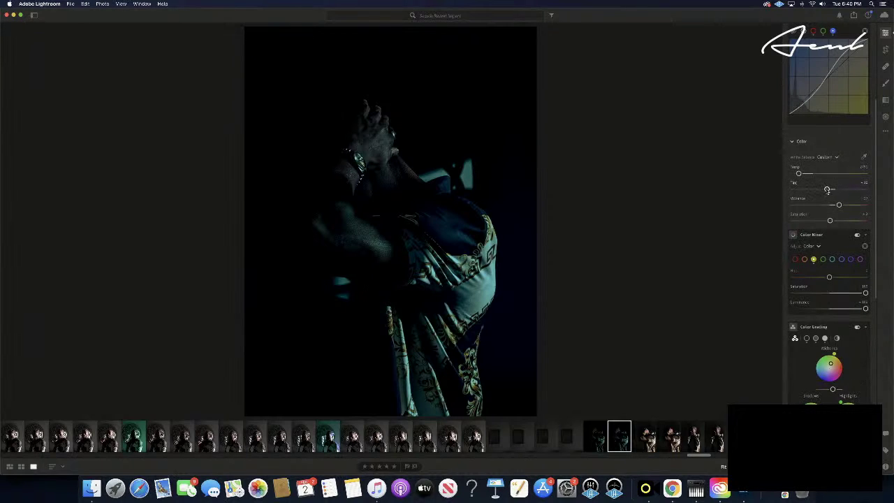
scroll(828, 189, "down", 1)
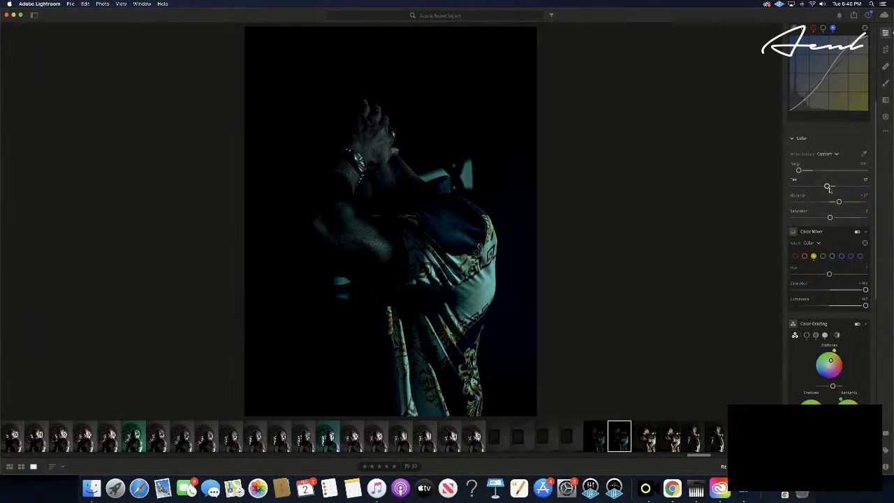
scroll(827, 188, "up", 1)
scroll(828, 191, "up", 2)
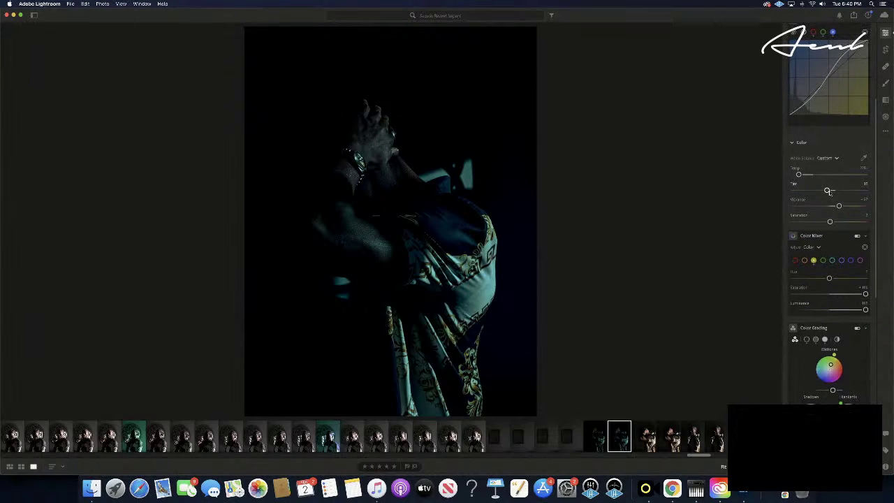
scroll(828, 196, "up", 2)
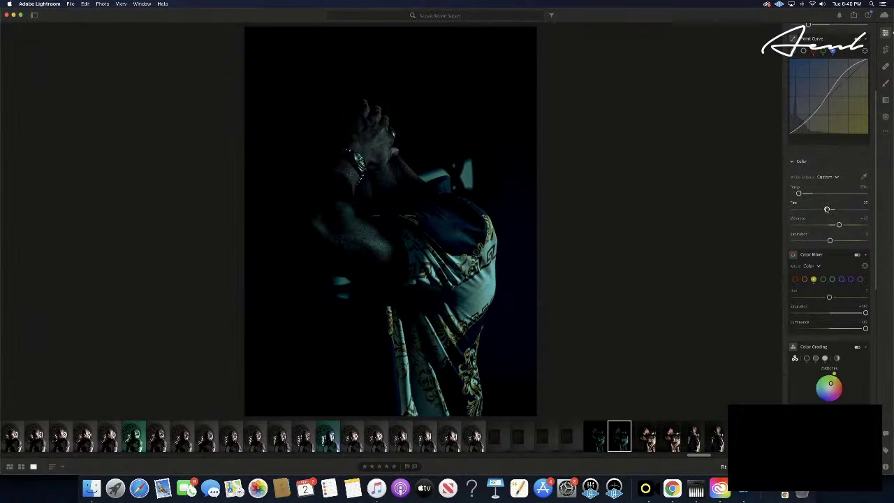
- Lower Tint to about -27, then compare with neighbouring photos in the filmstrip
scroll(828, 209, "down", 5)
left_click_drag(827, 210, 825, 209)
left_click_drag(825, 209, 826, 210)
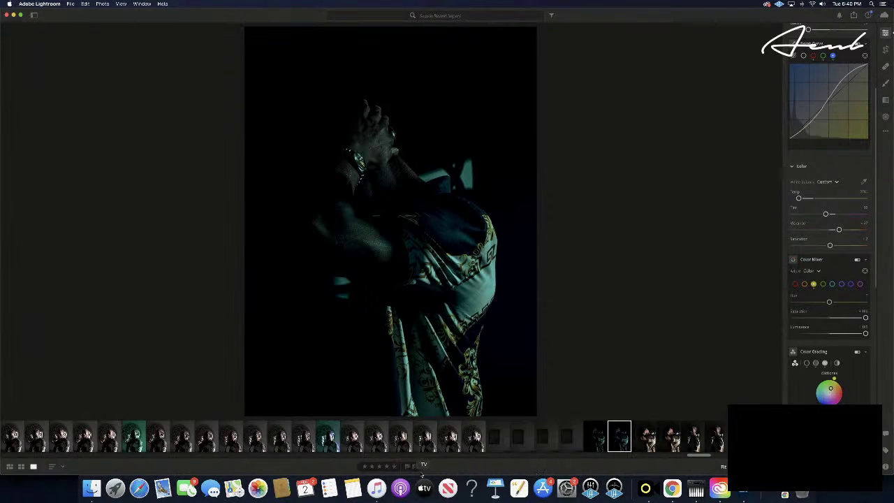
left_click(593, 441)
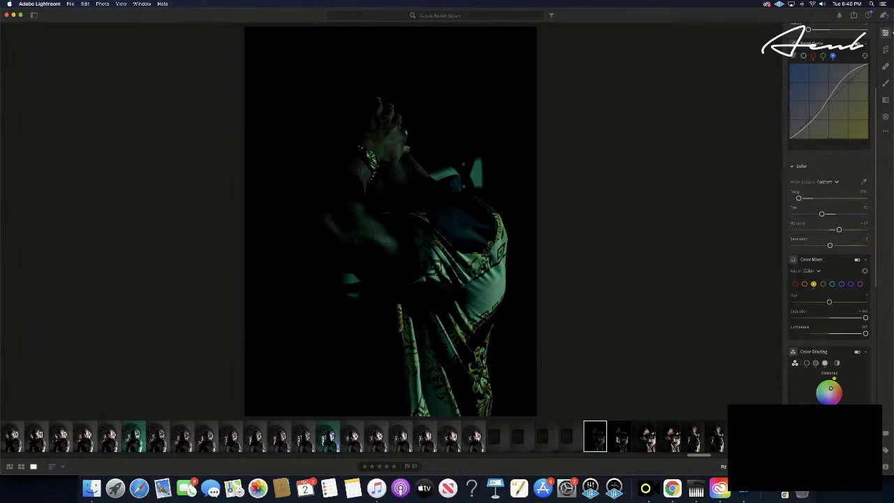
left_click(617, 439)
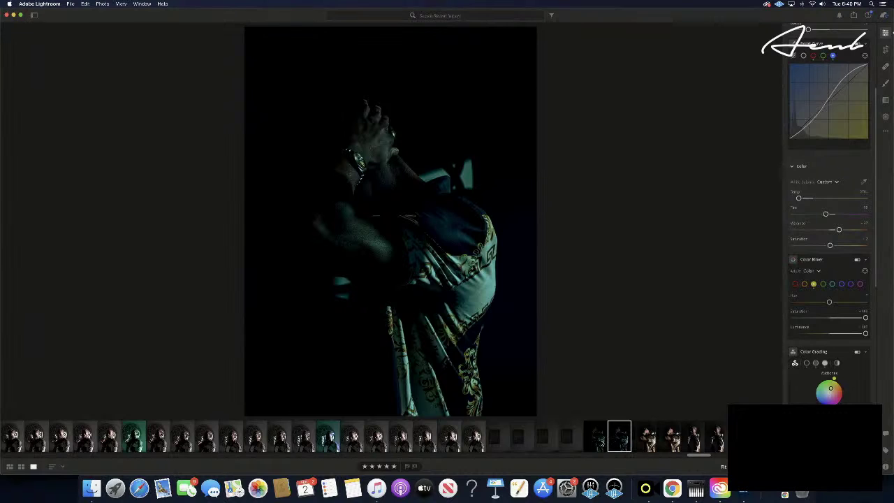
left_click(601, 440)
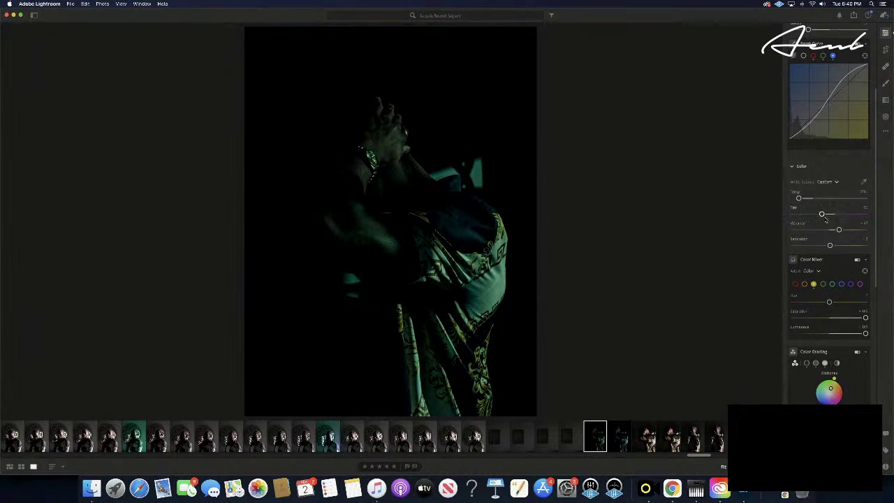
- Raise Tint slightly and reduce Saturation a little on the dark praying photo
left_click_drag(822, 214, 824, 214)
left_click_drag(830, 245, 820, 246)
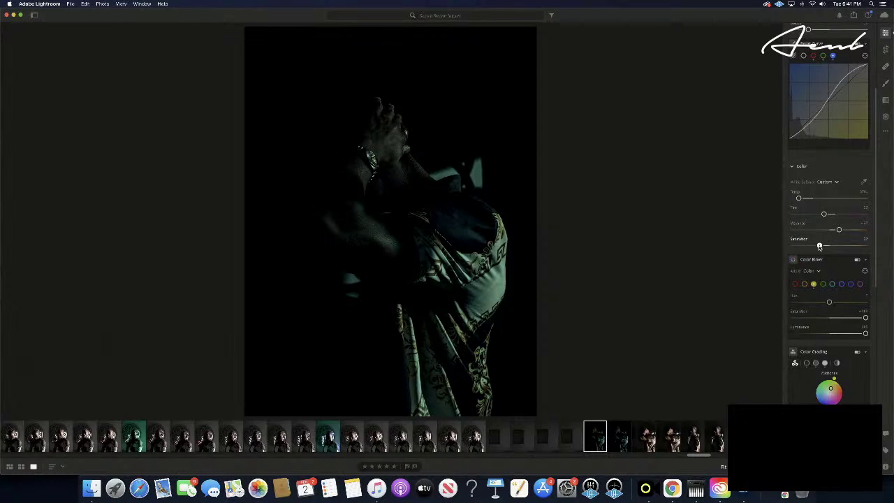
left_click_drag(819, 247, 821, 245)
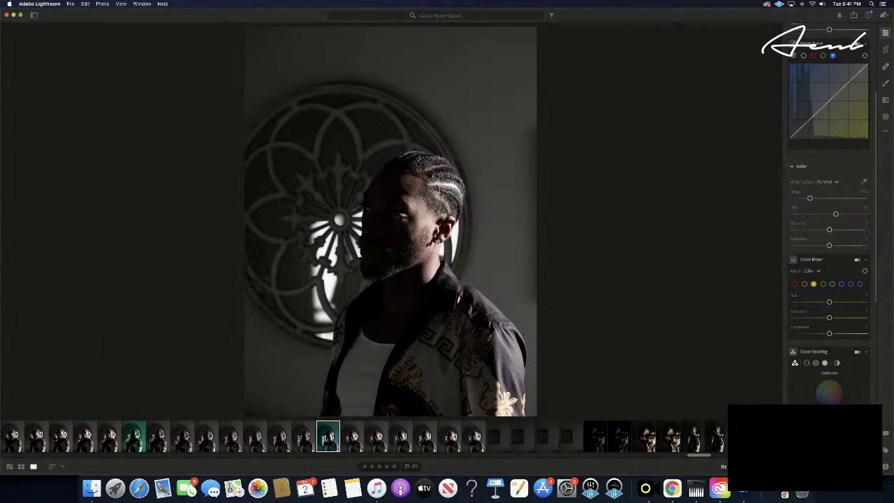
- Browse the filmstrip back to the dark teal edited photo
left_click(349, 437)
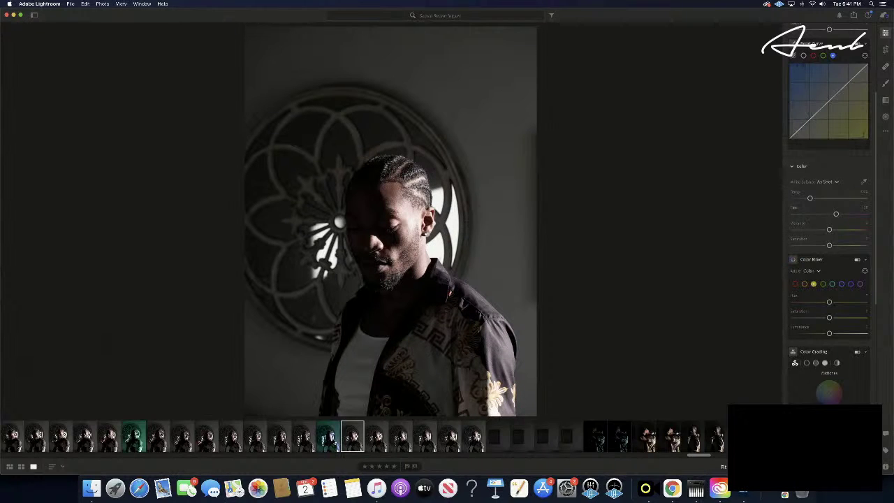
key("Left")
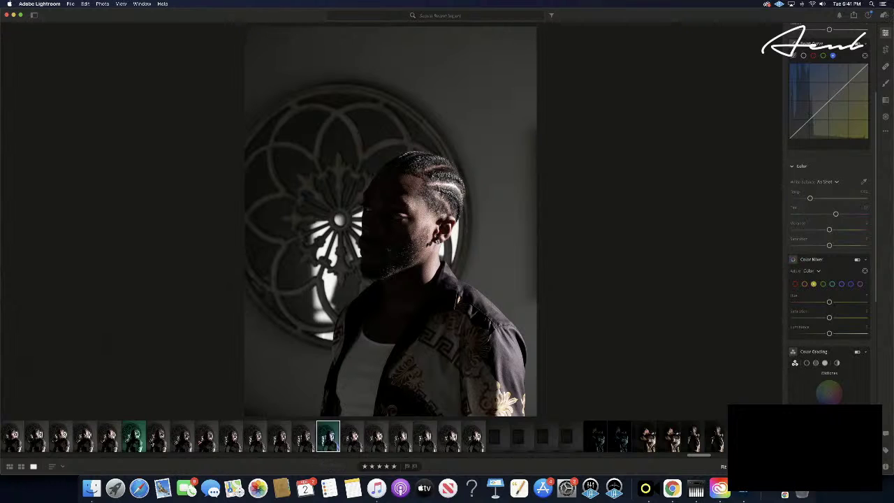
left_click(137, 439)
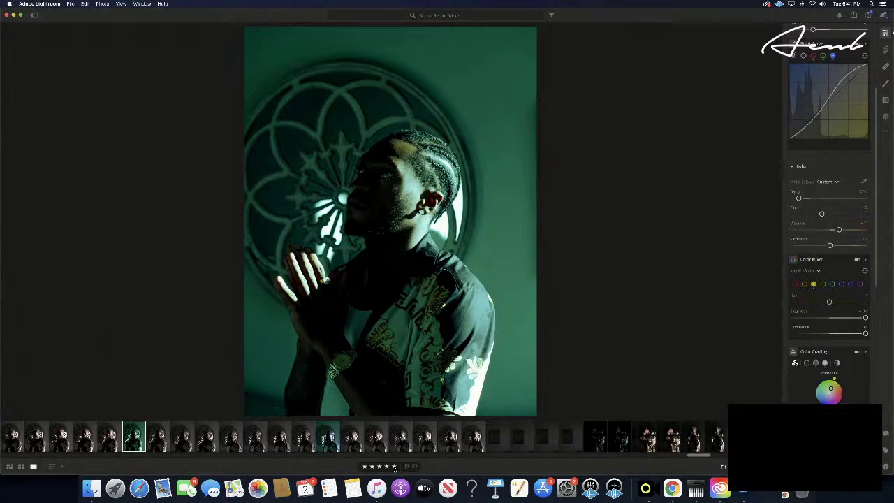
scroll(238, 442, "up", 10)
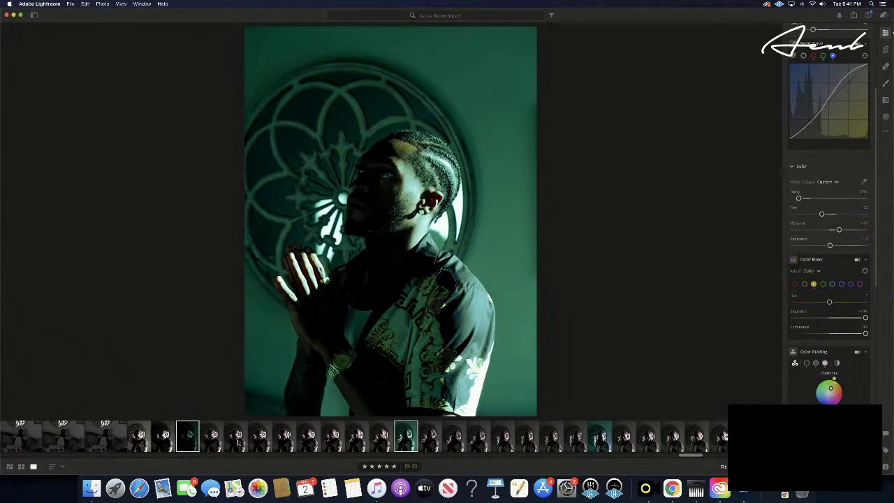
left_click(189, 435)
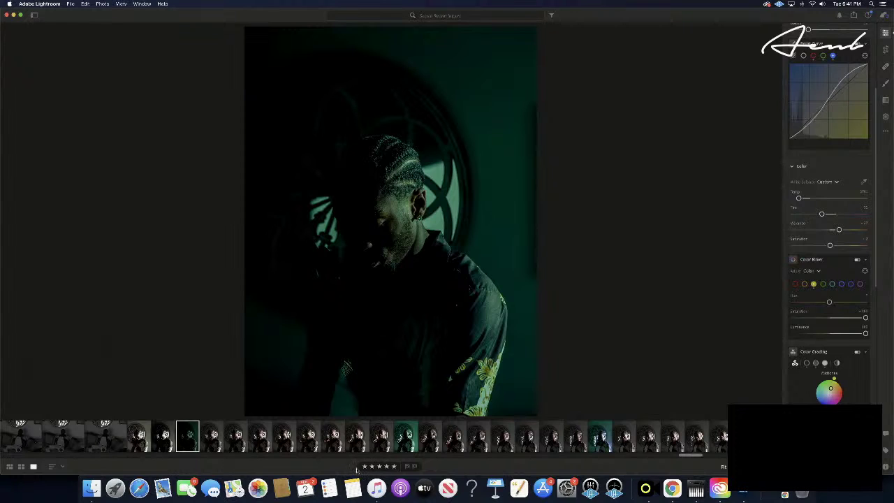
- Compare brighter unedited versions and the side profile, then select the green-toned edited photo
left_click(163, 435)
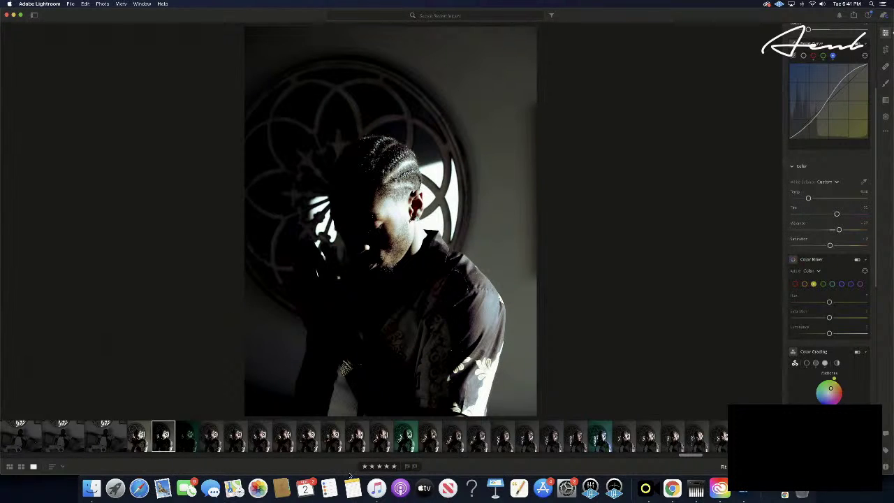
left_click(143, 436)
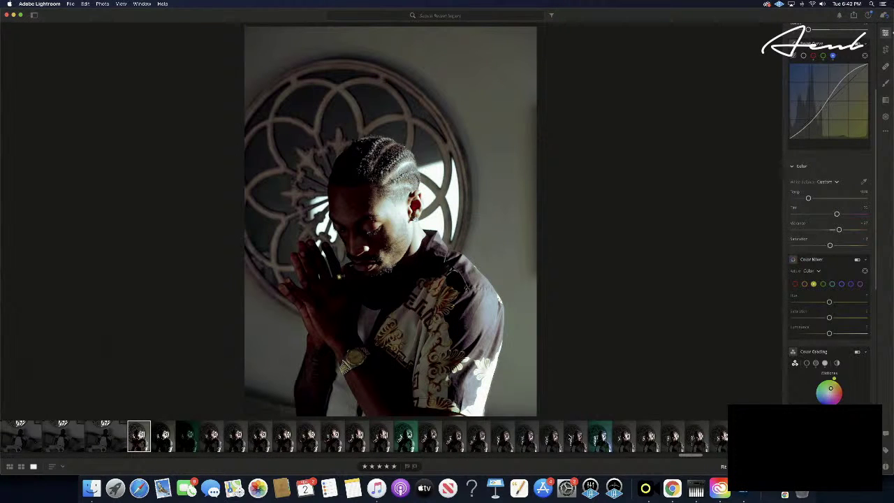
scroll(570, 438, "right", 5)
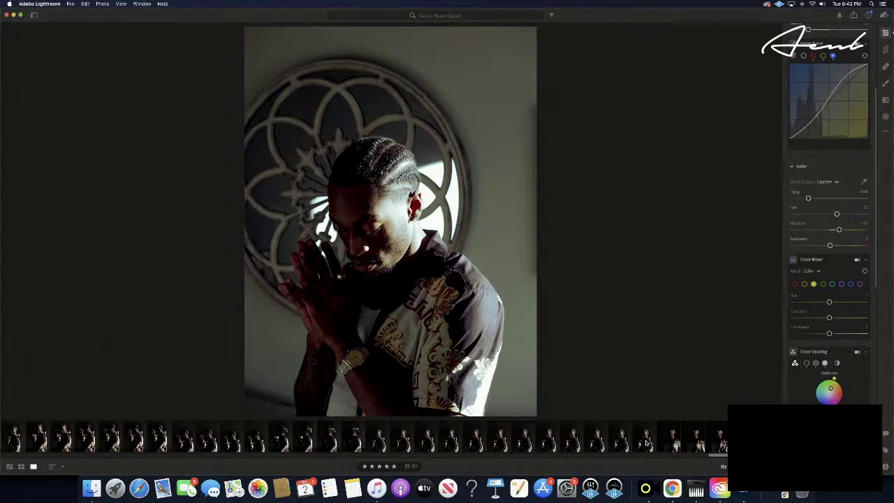
scroll(646, 442, "left", 4)
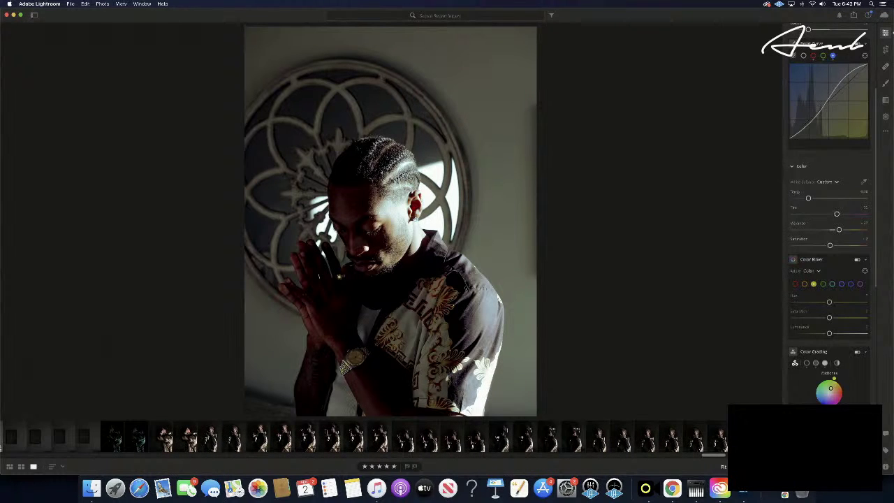
left_click(207, 437)
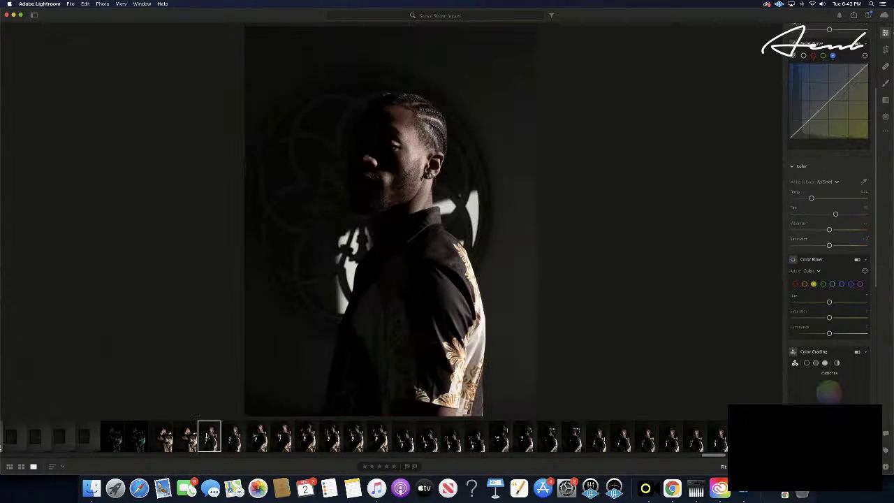
scroll(207, 436, "left", 10)
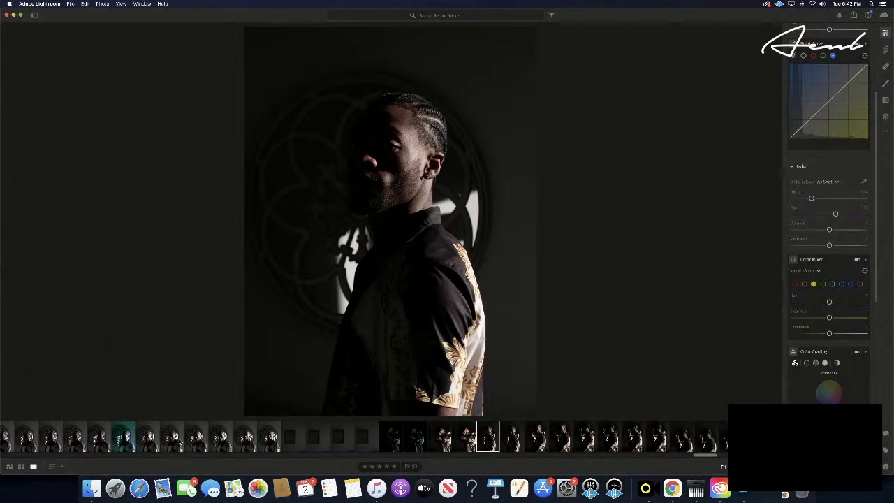
scroll(208, 436, "left", 8)
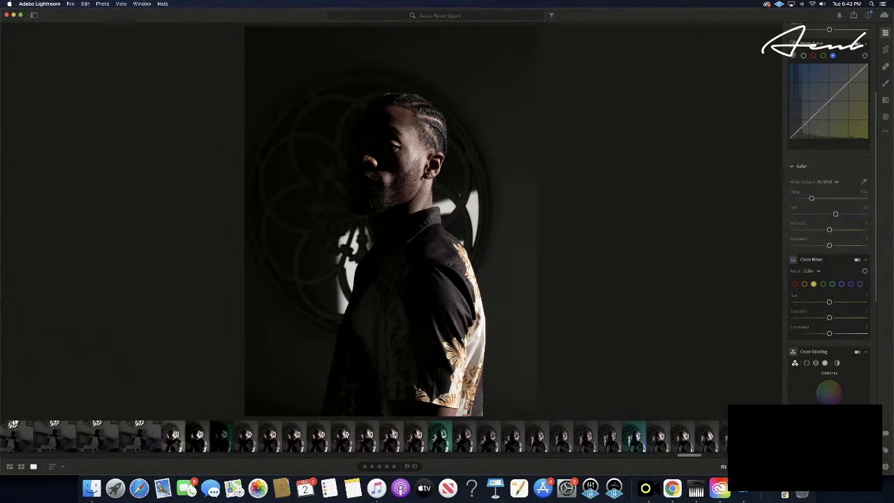
left_click(228, 436)
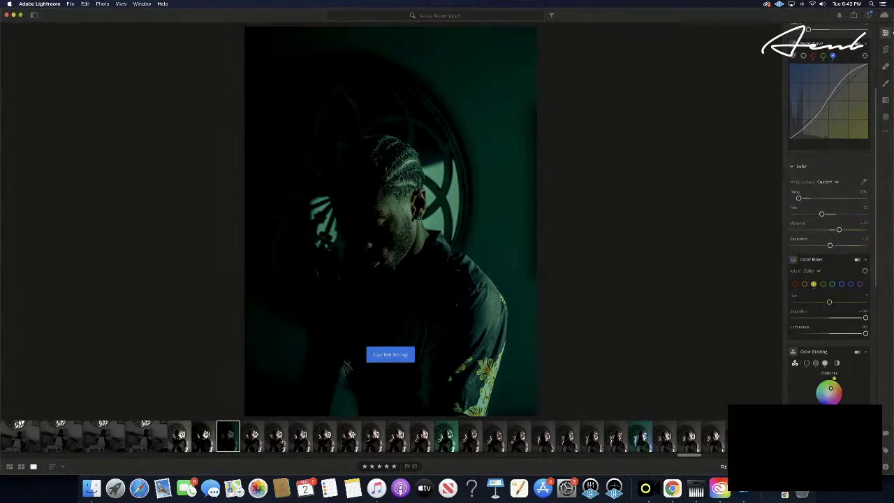
- Paste the copied edit settings onto the next photo in the filmstrip
scroll(283, 440, "right", 12)
scroll(283, 441, "right", 9)
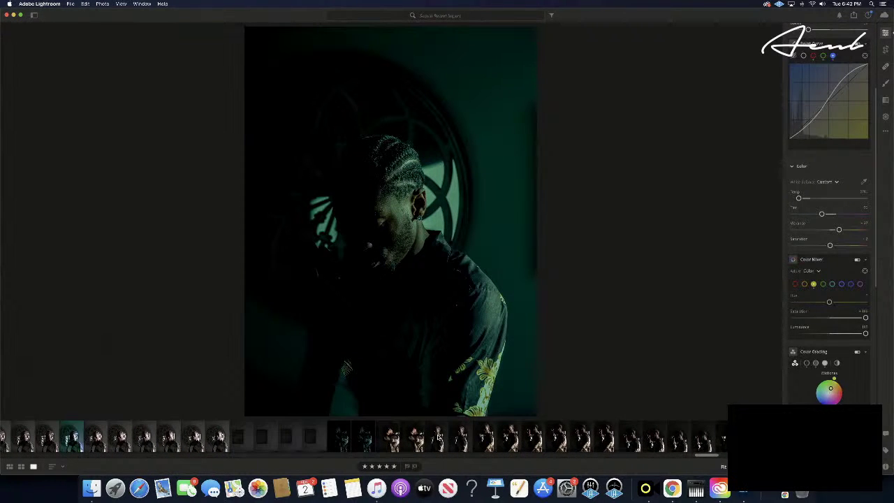
left_click(436, 437)
key("super+v")
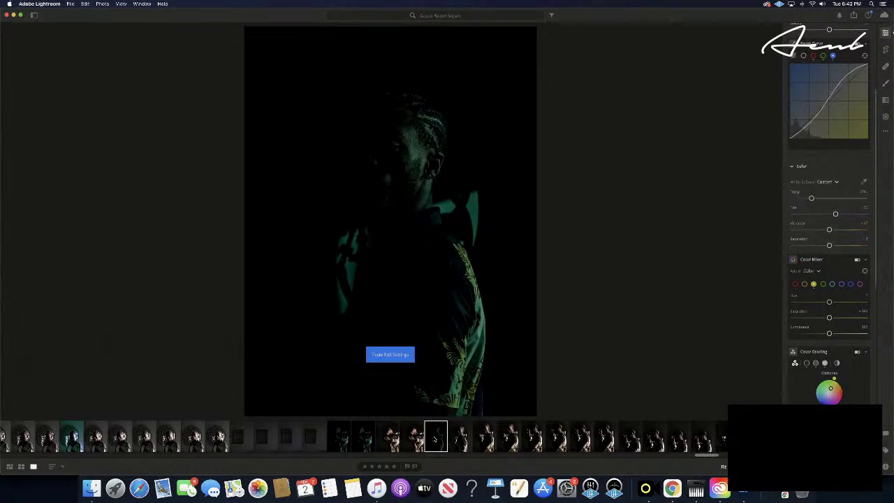
- Browse the series and paste the copied edit onto a portrait further along
scroll(435, 439, "right", 1)
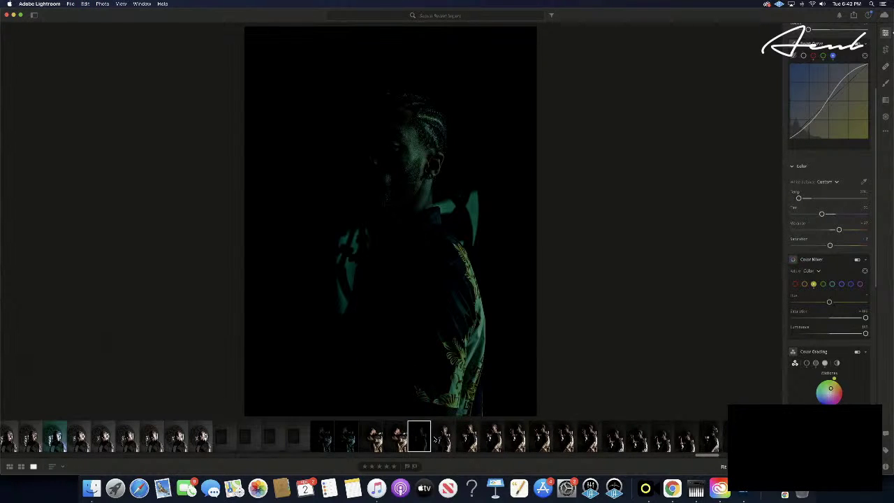
scroll(436, 439, "left", 5)
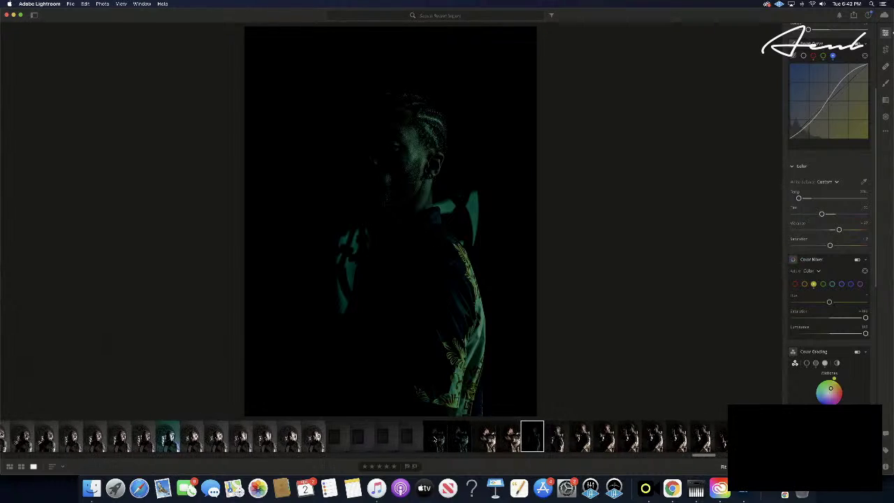
scroll(436, 439, "right", 2)
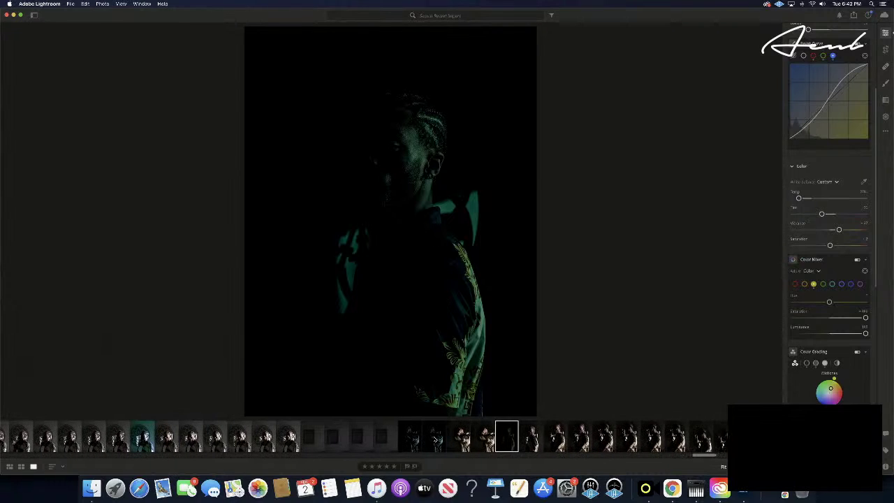
left_click(528, 439)
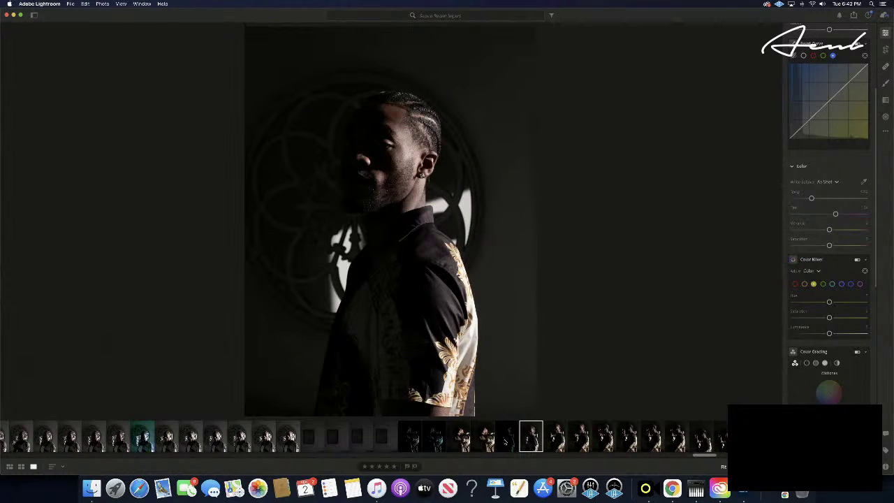
left_click(504, 441)
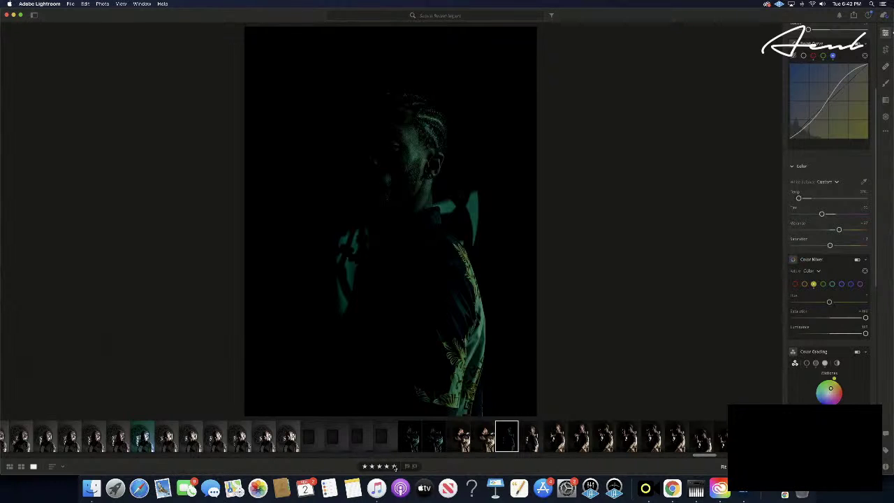
scroll(223, 448, "left", 6)
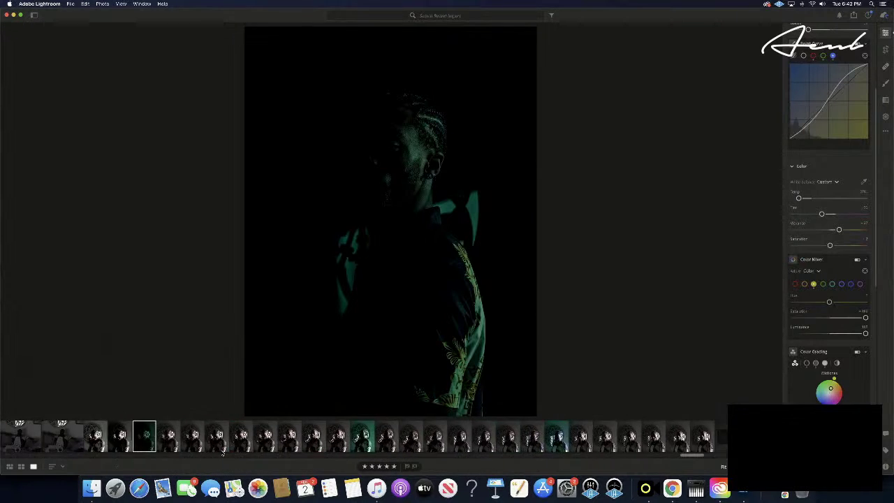
scroll(222, 453, "left", 6)
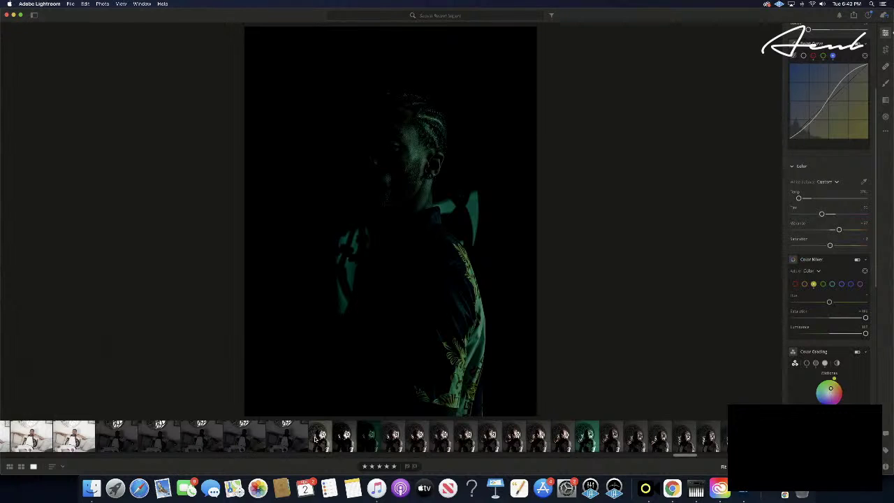
left_click(317, 438)
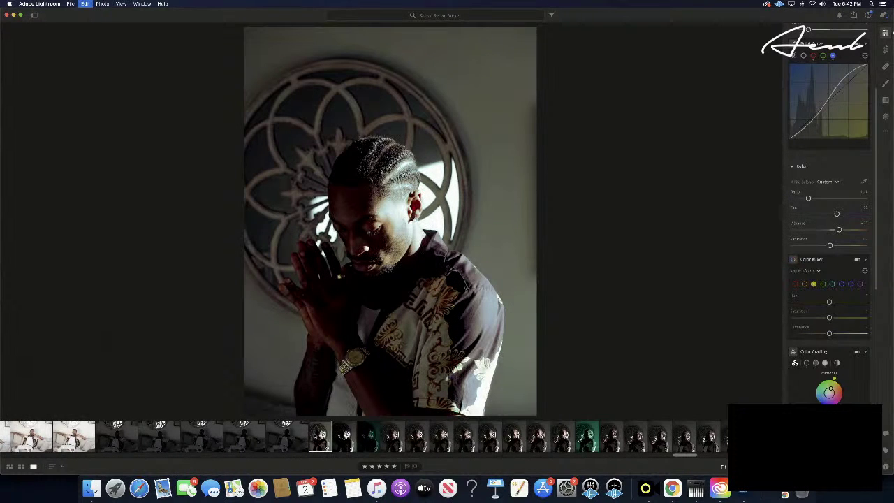
scroll(317, 438, "right", 5)
scroll(318, 438, "right", 6)
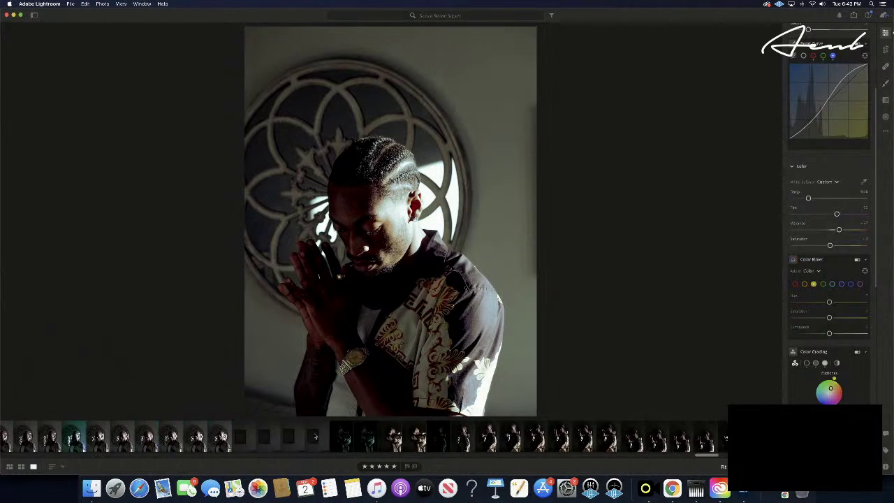
left_click(335, 438)
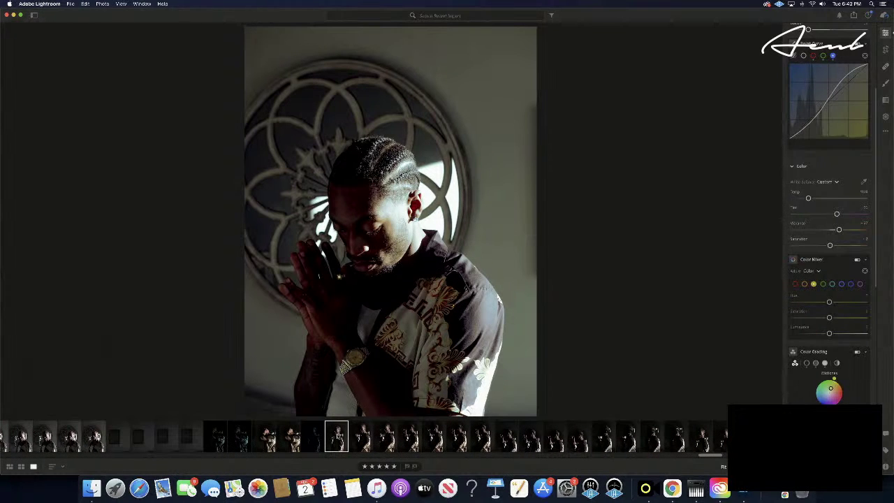
key("super+v")
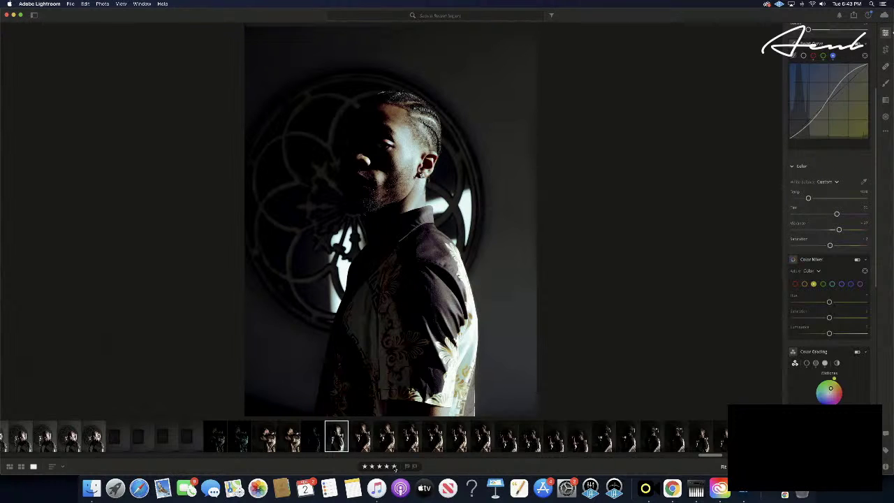
- Paste the edit settings onto two consecutive gold-shirt photos
key("Left")
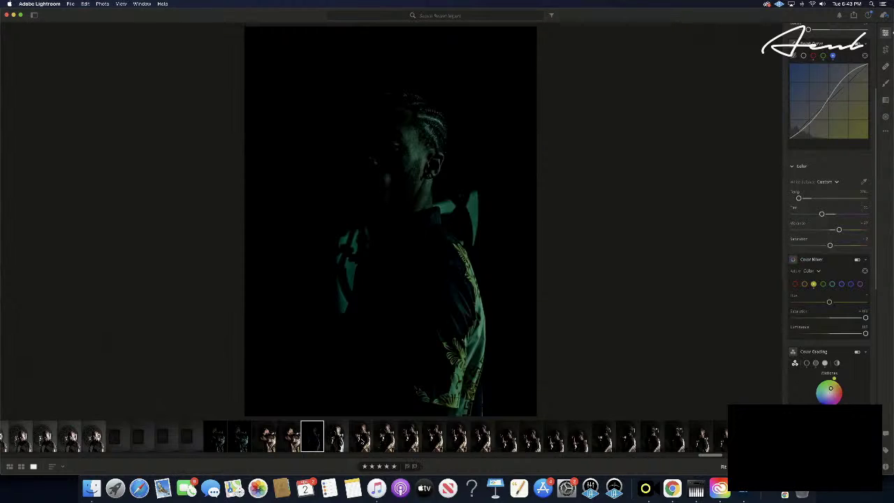
key("Right")
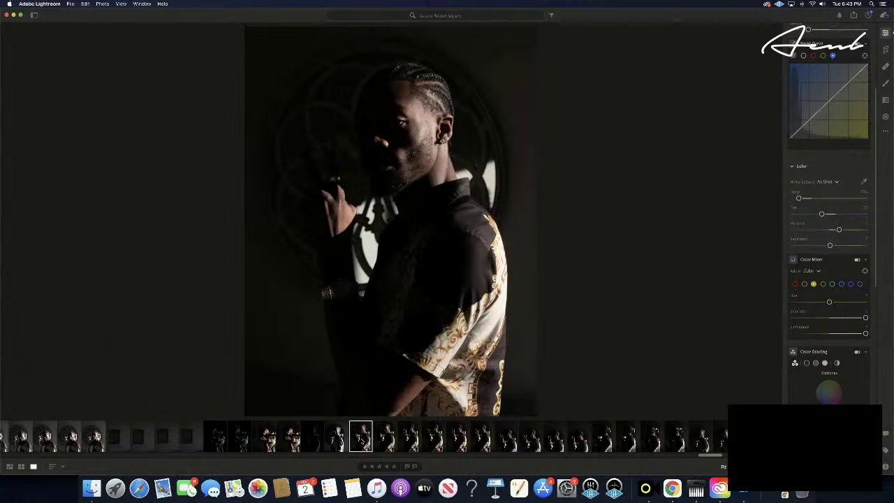
key("Right")
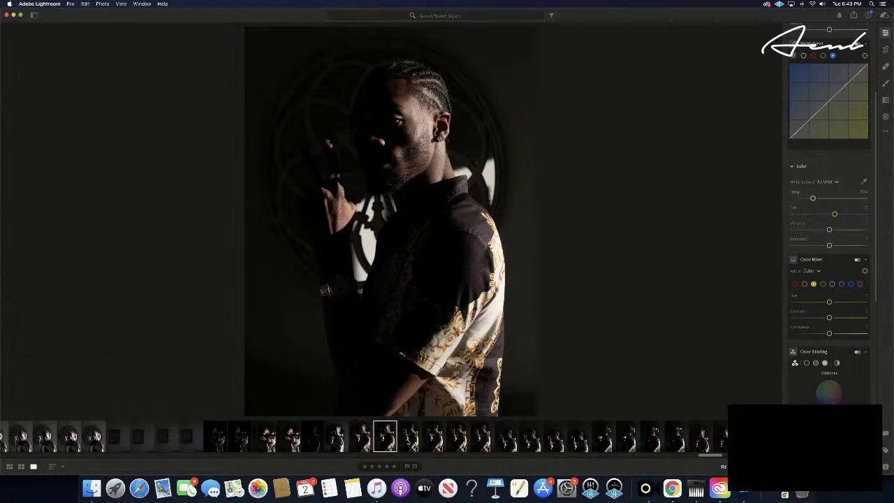
left_click(408, 439)
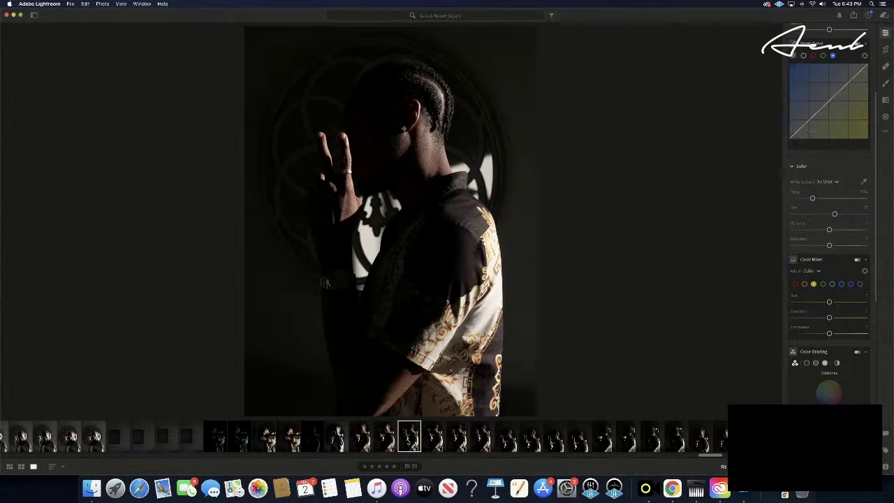
key("Left")
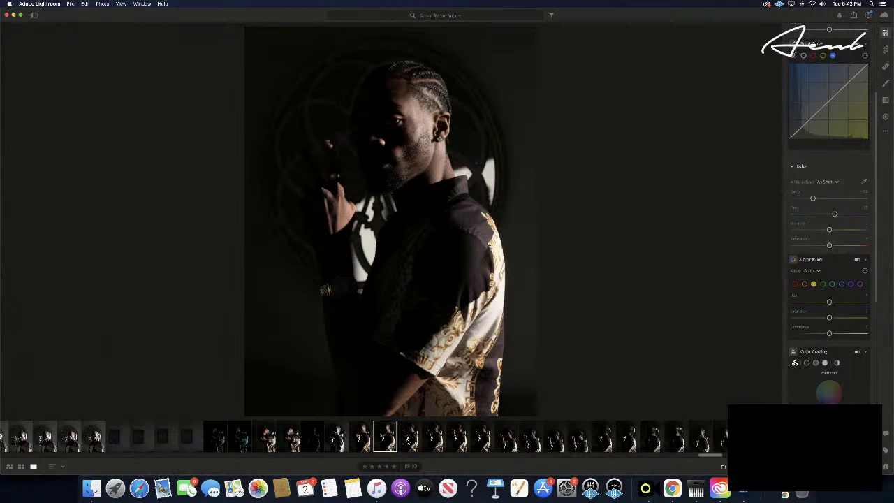
key("super+v")
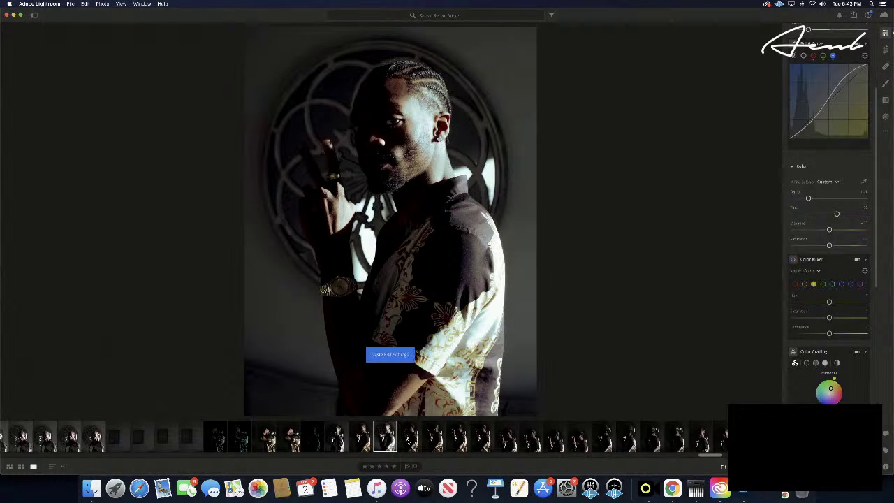
key("Right")
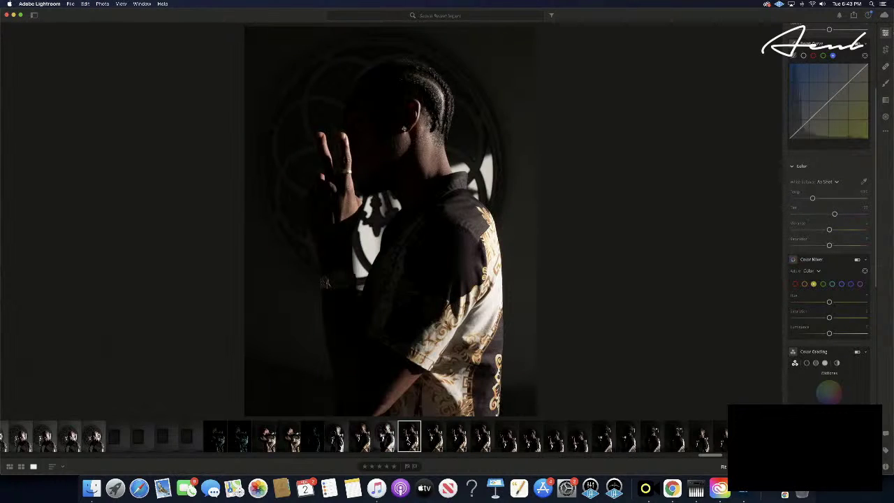
key("super+v")
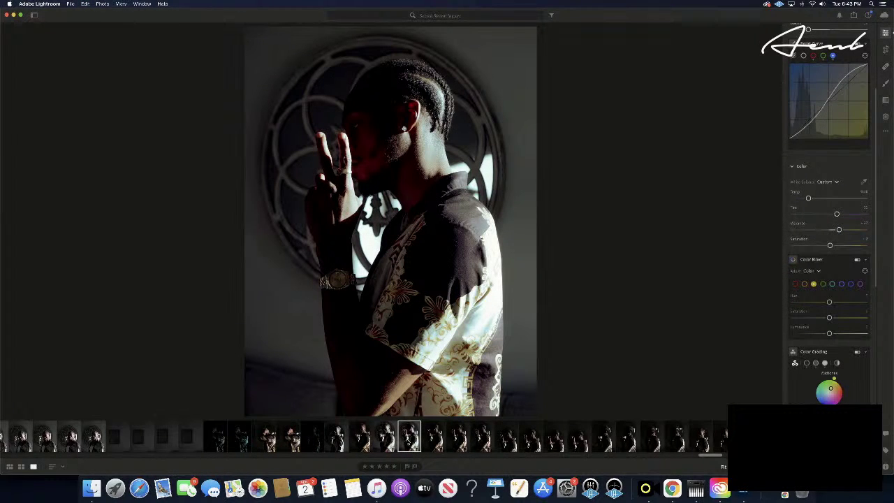
- Copy the dark green-lit portrait's settings and paste them onto a later unedited portrait
key("Right")
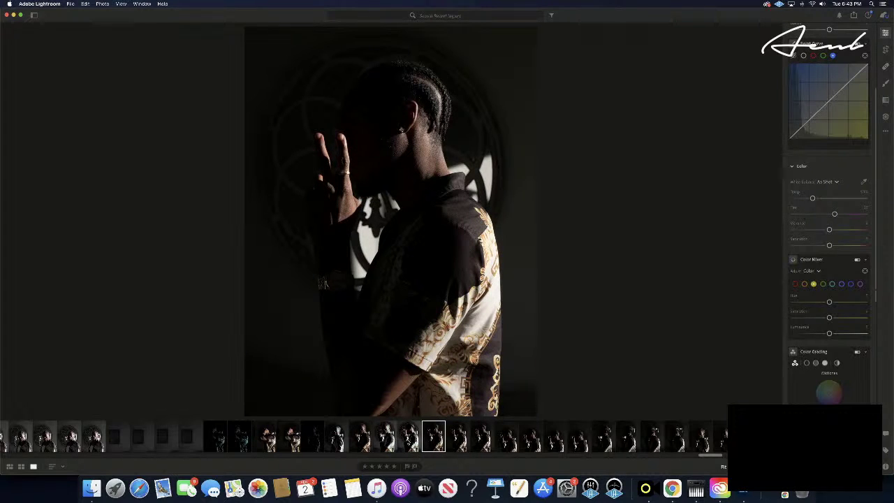
key("Left")
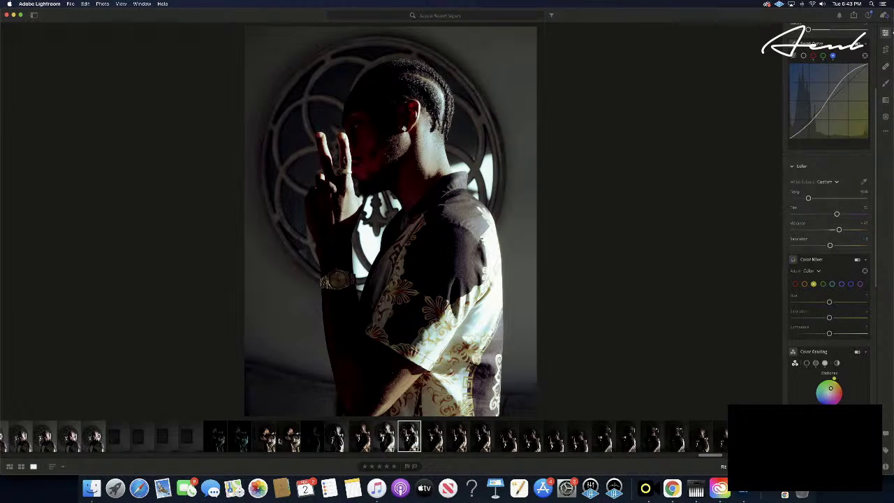
left_click(314, 435)
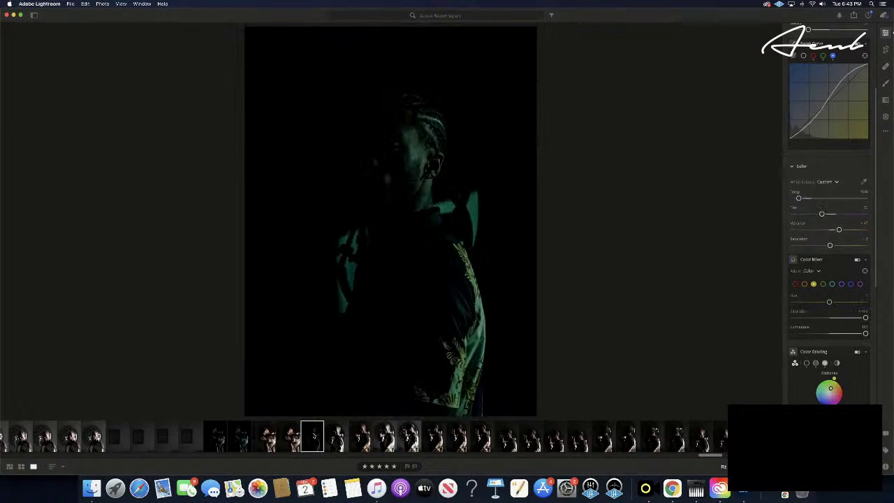
key("super+c")
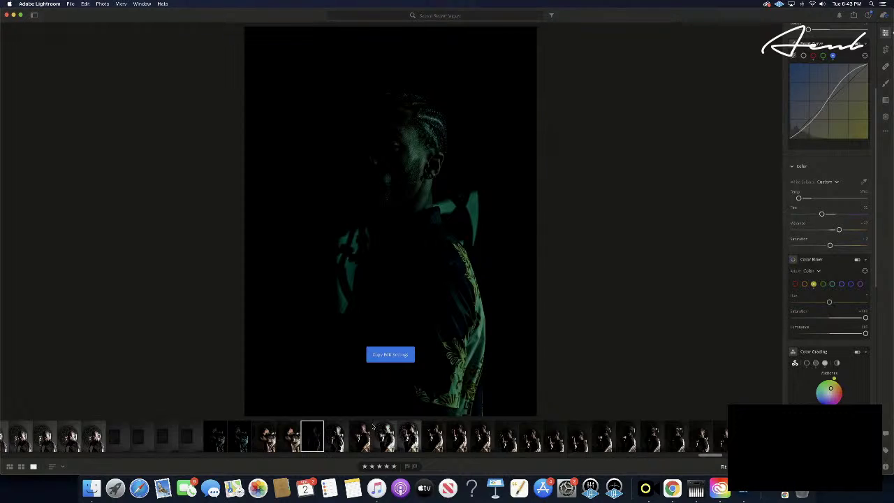
left_click(433, 436)
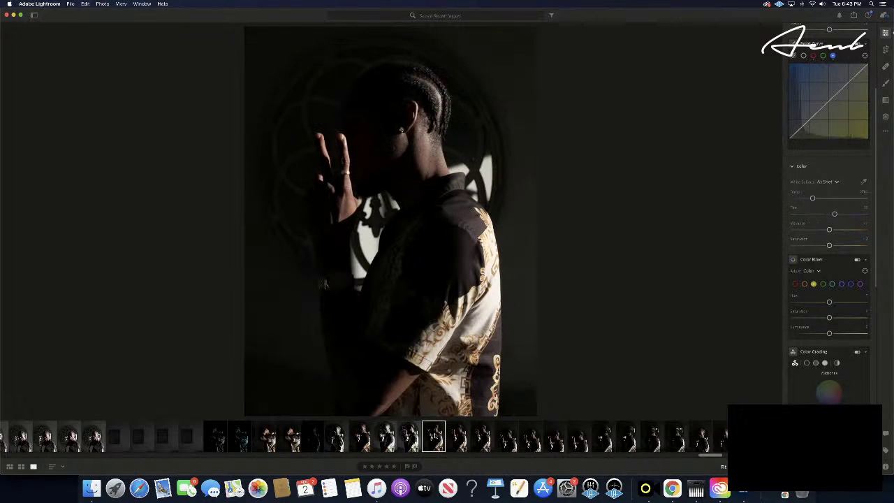
key("super+v")
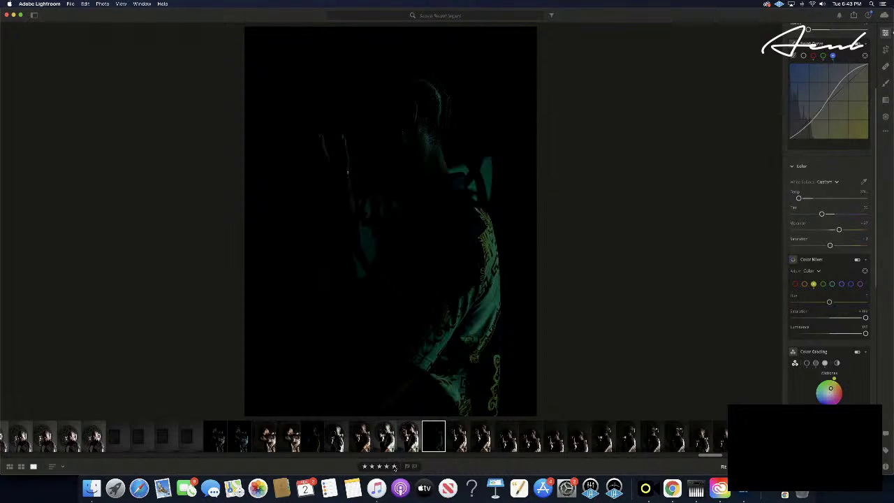
- Step back through the previous photos to review the edited frames
key("Left")
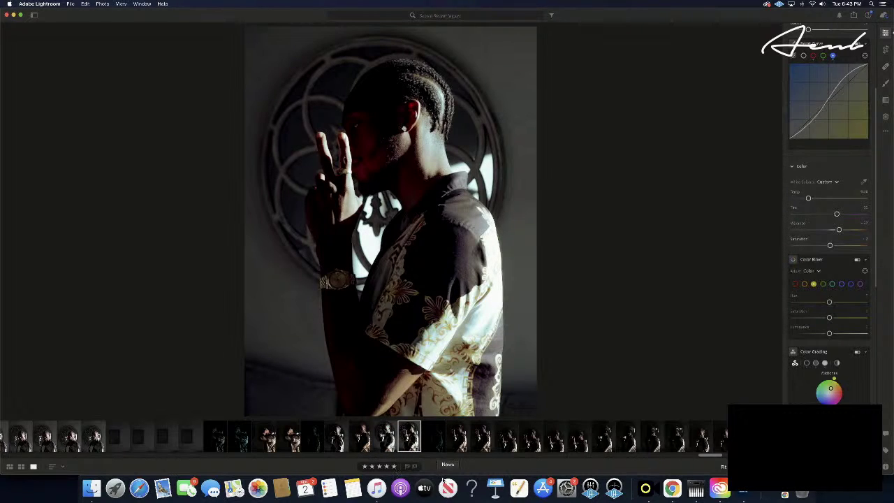
key("Left")
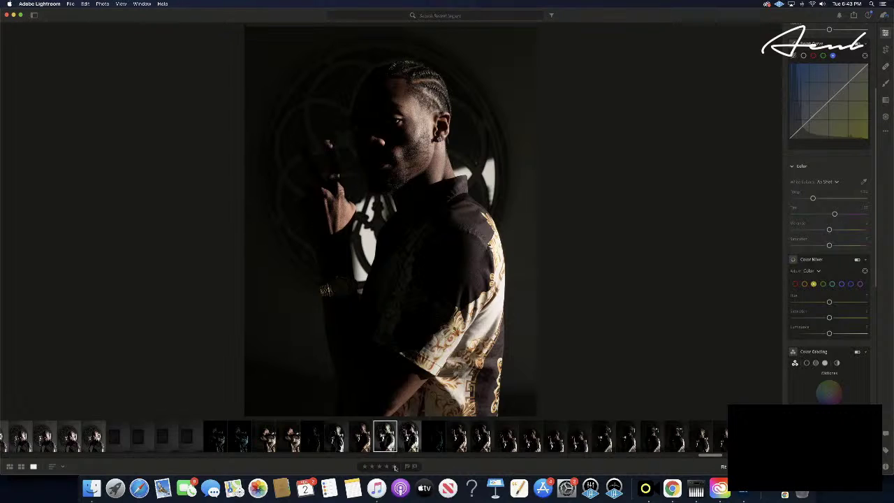
key("Left")
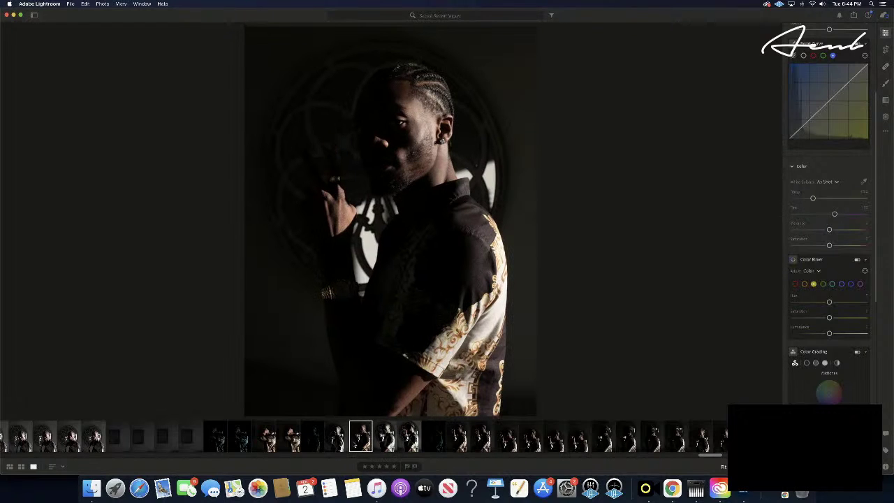
key("Left")
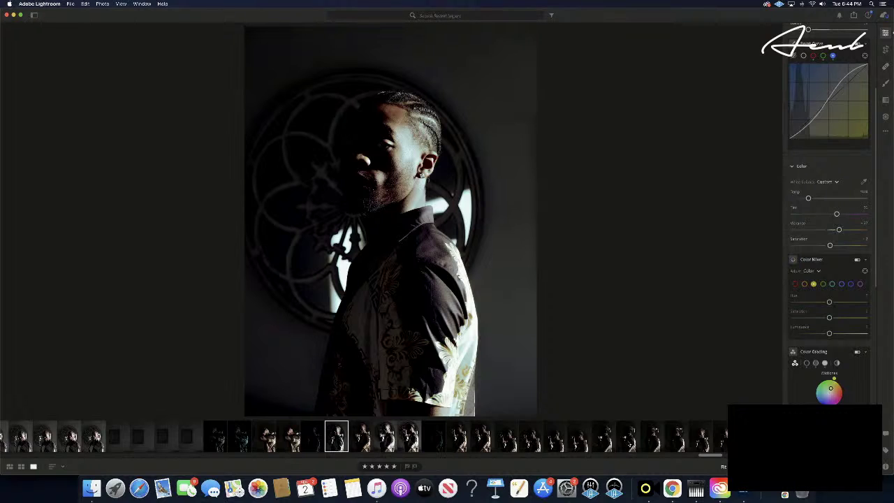
- Locate the hand-to-face portrait in the filmstrip and paste the teal-green settings onto it
scroll(629, 445, "right", 1)
scroll(629, 445, "right", 1)
scroll(441, 449, "right", 3)
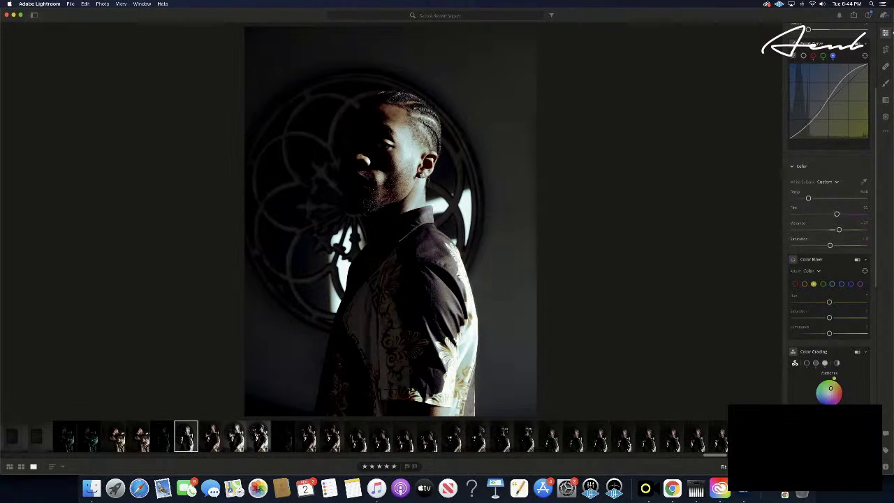
left_click(423, 438)
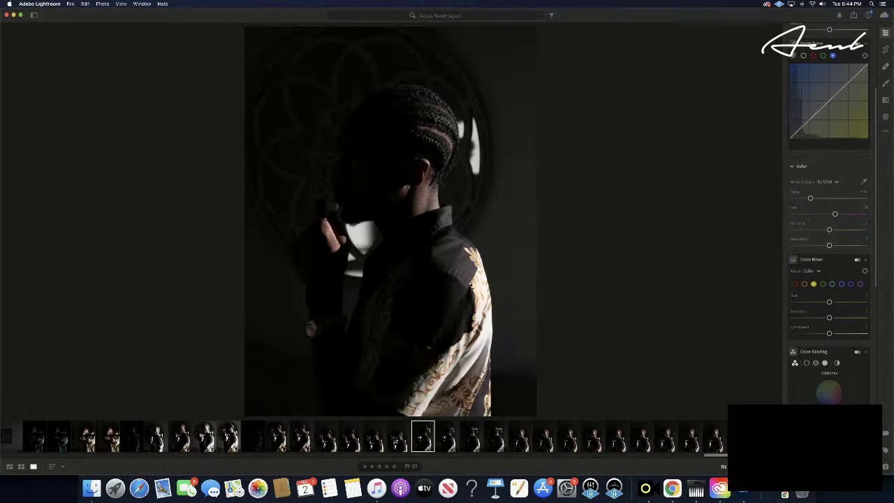
left_click(399, 439)
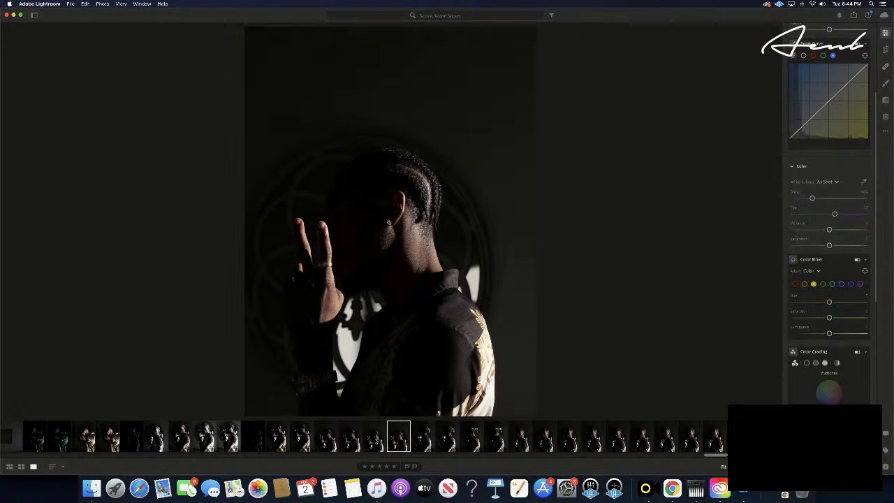
left_click(374, 439)
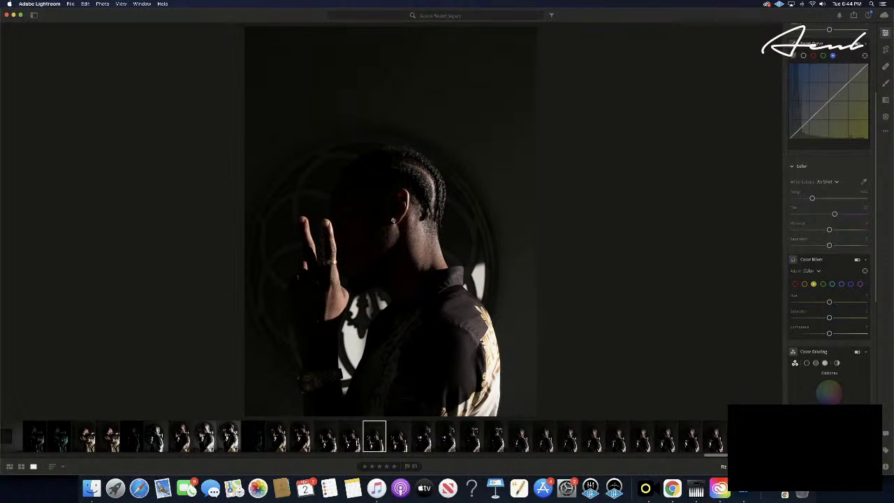
left_click(350, 440)
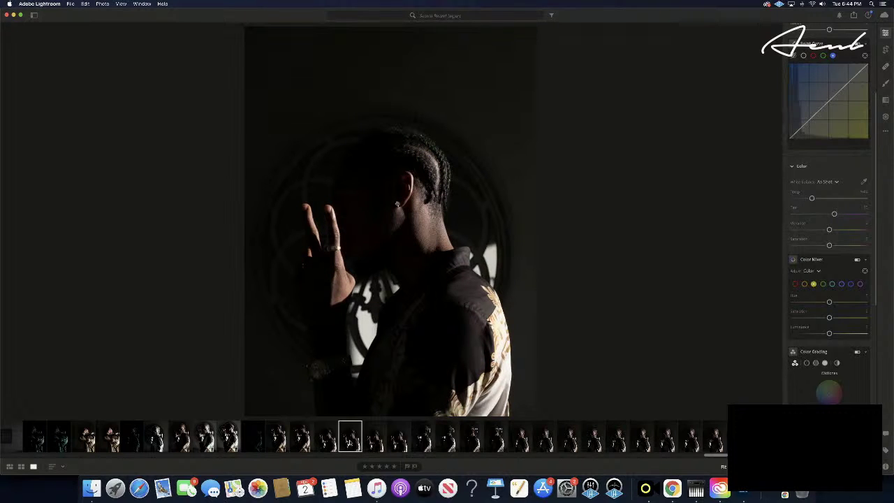
left_click(374, 439)
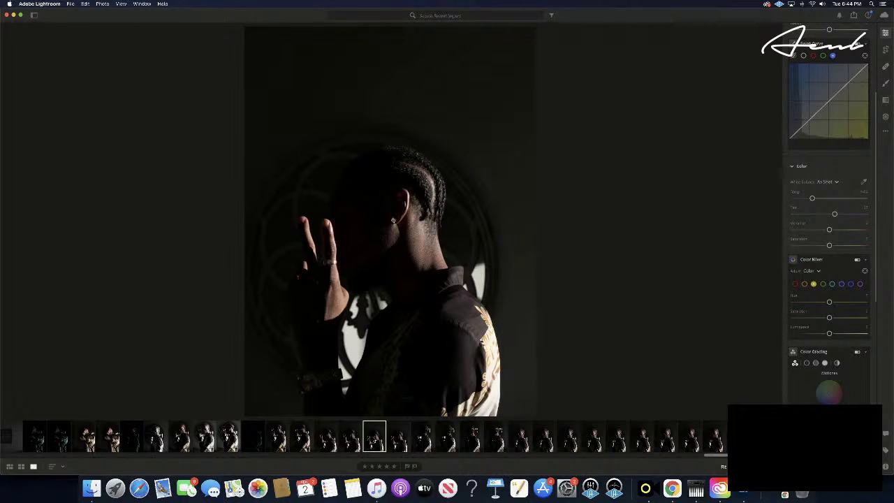
key("super+v")
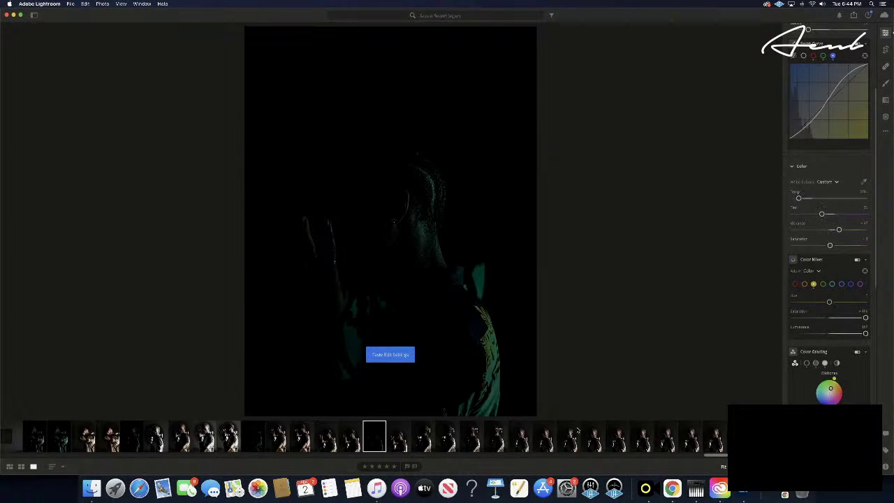
- Drag Blacks far right to reveal the subject, then copy the edit settings
scroll(853, 222, "up", 5)
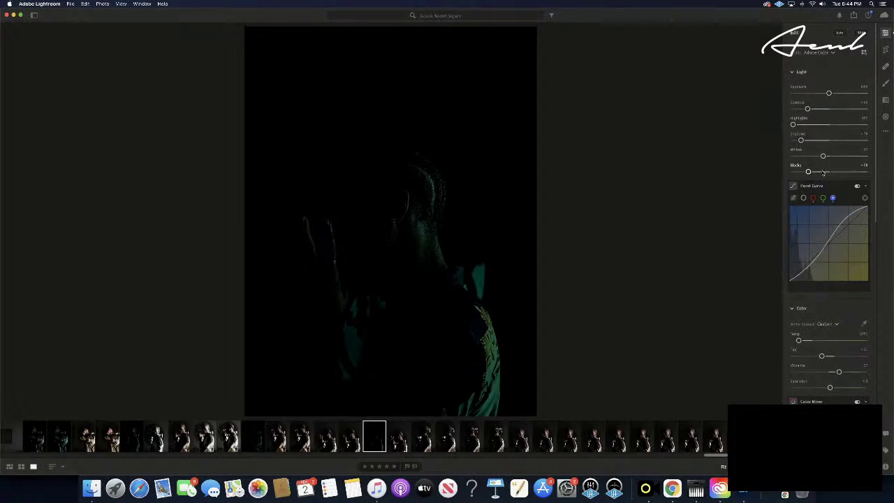
left_click_drag(808, 172, 881, 171)
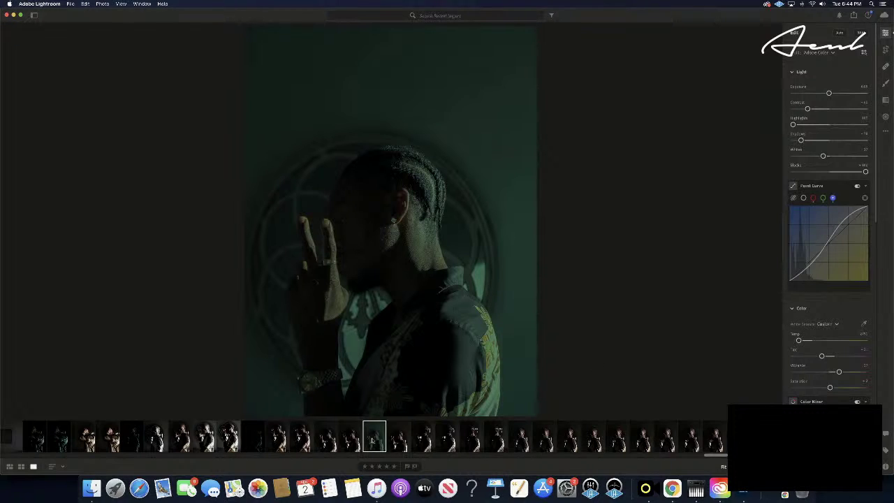
key("super+c")
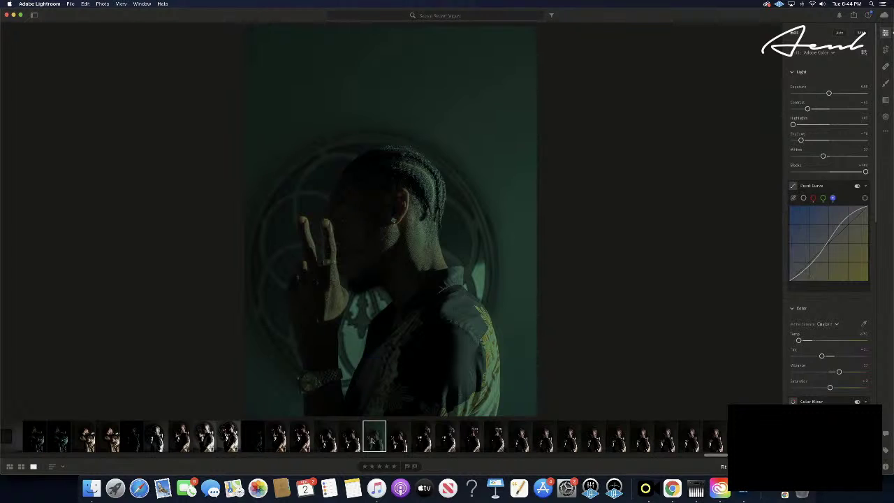
- Advance three photos and paste the teal edit onto the side-profile portrait
key("Right")
key("Right")
key("Right")
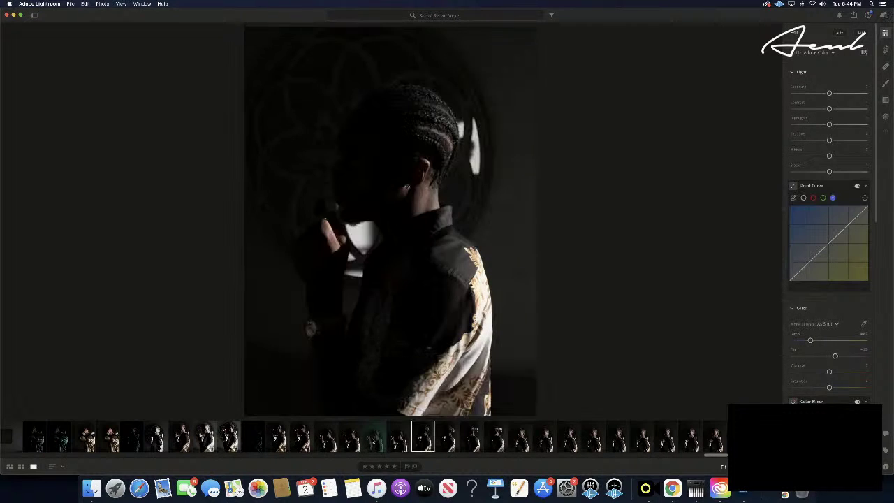
key("Right")
key("Right")
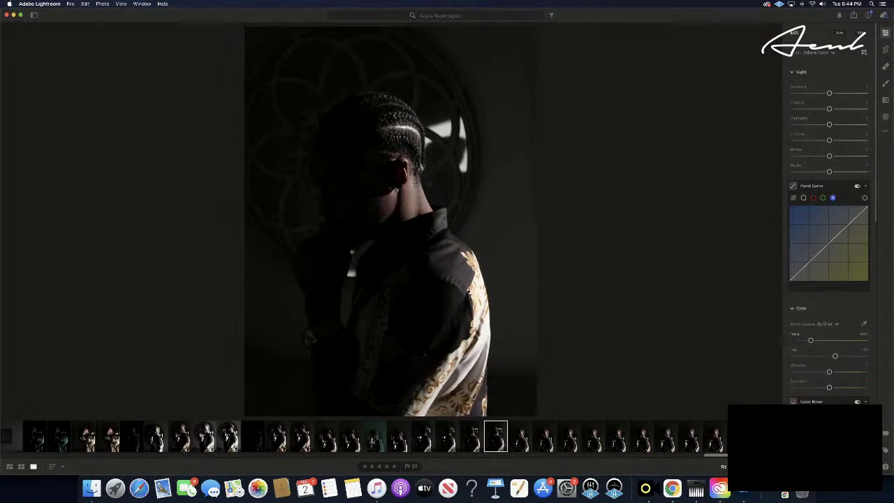
key("Right")
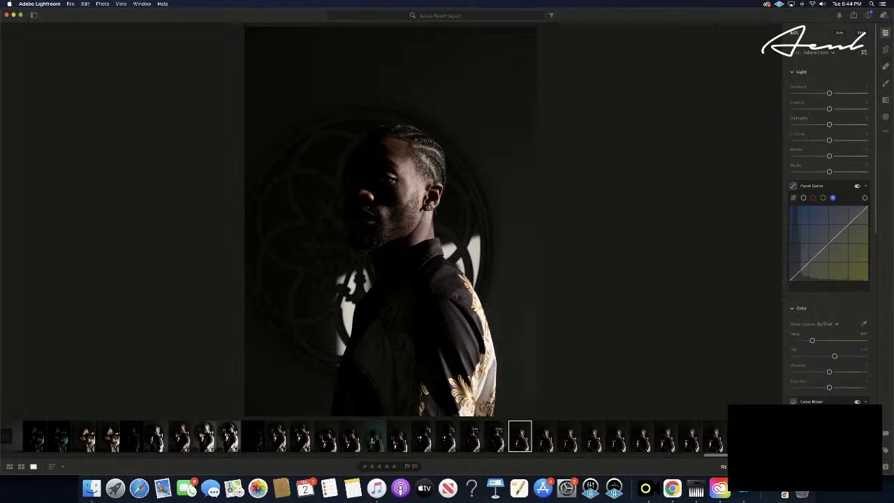
key("super+v")
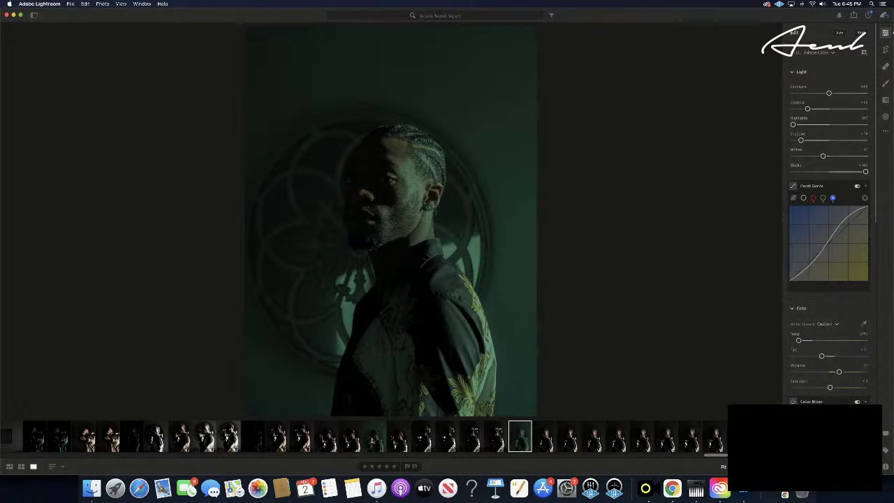
key("Right")
key("Right")
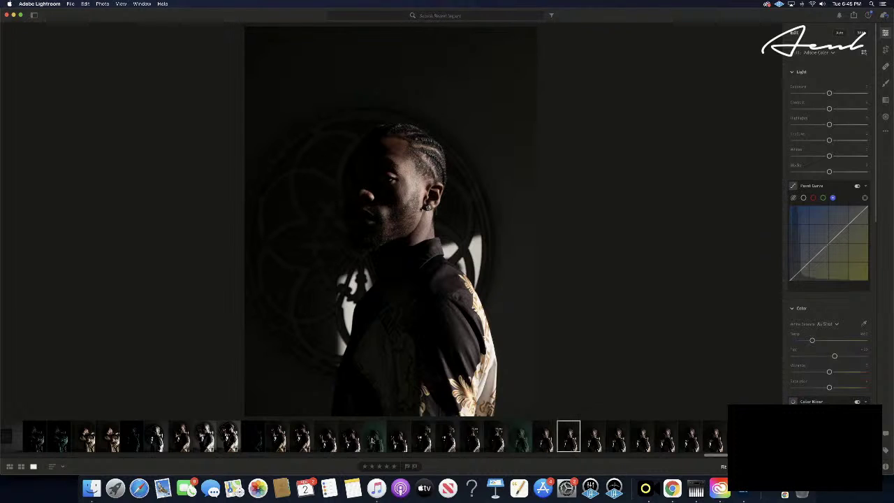
- Give the newly edited side-profile portrait a five-star rating
left_click(384, 452)
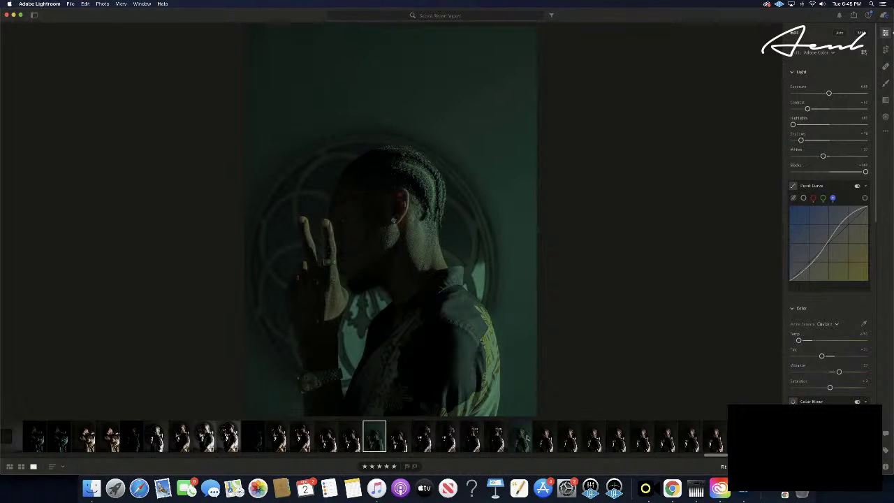
left_click(527, 439)
left_click(395, 466)
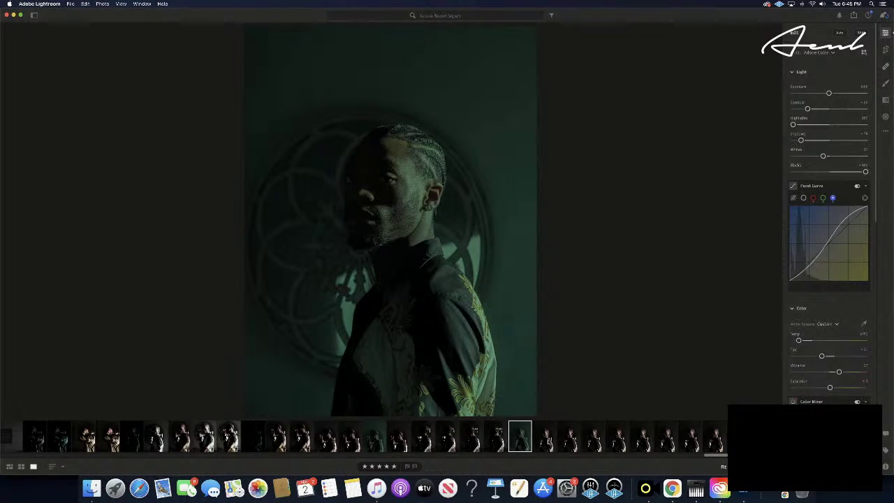
- Advance four photos to the next unedited profile poses
key("Right")
key("Right")
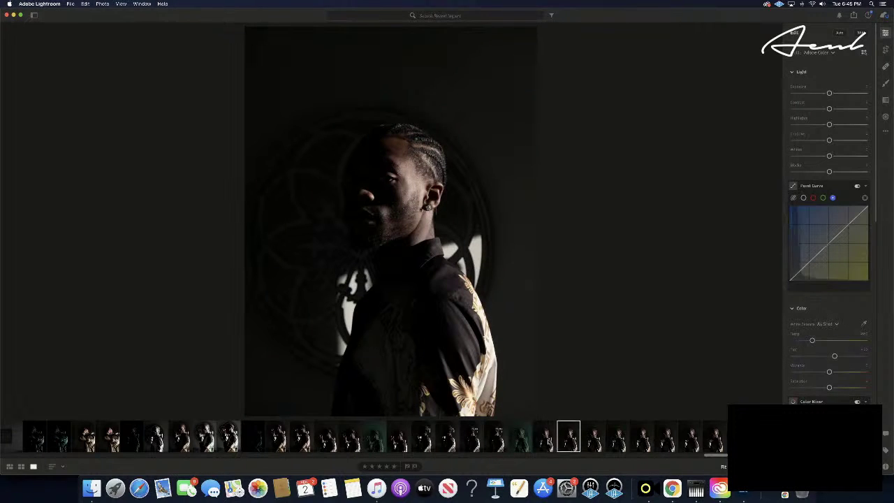
key("Right")
key("Right")
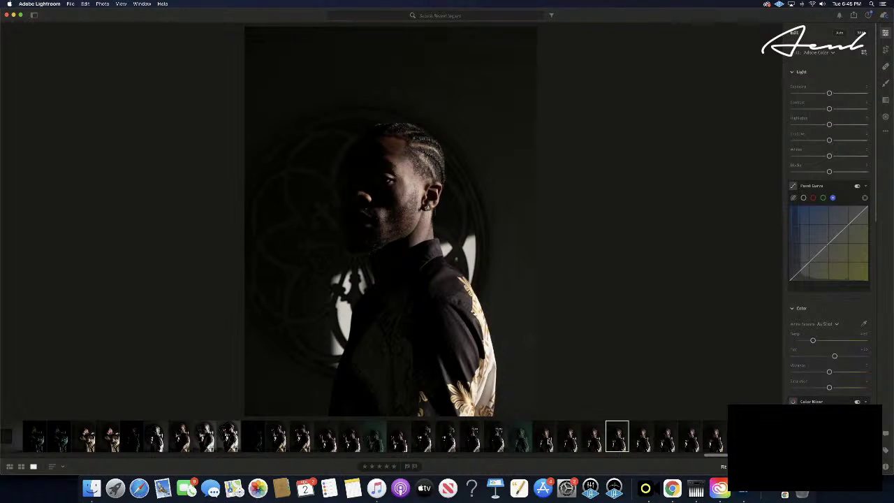
key("Right")
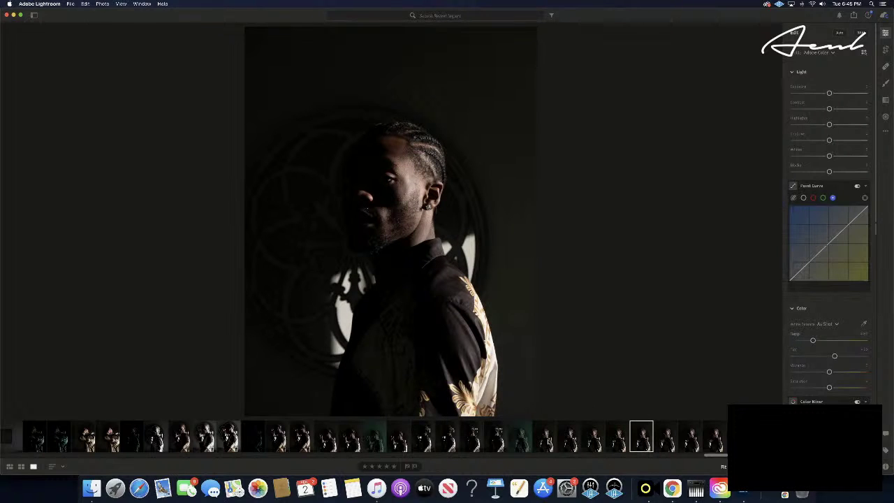
key("Right")
key("Right")
key("Right")
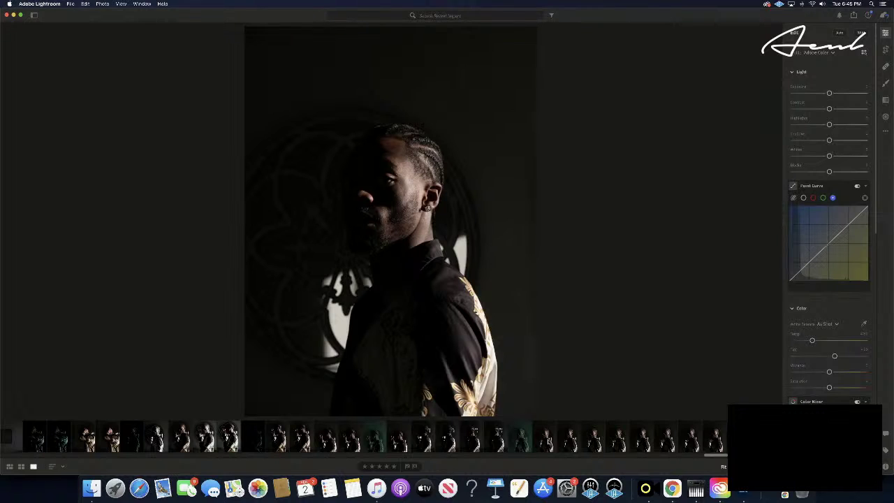
- Paste the teal-green edit onto the last portrait, rate it five stars, and paste onto its neighbour
left_click(549, 440)
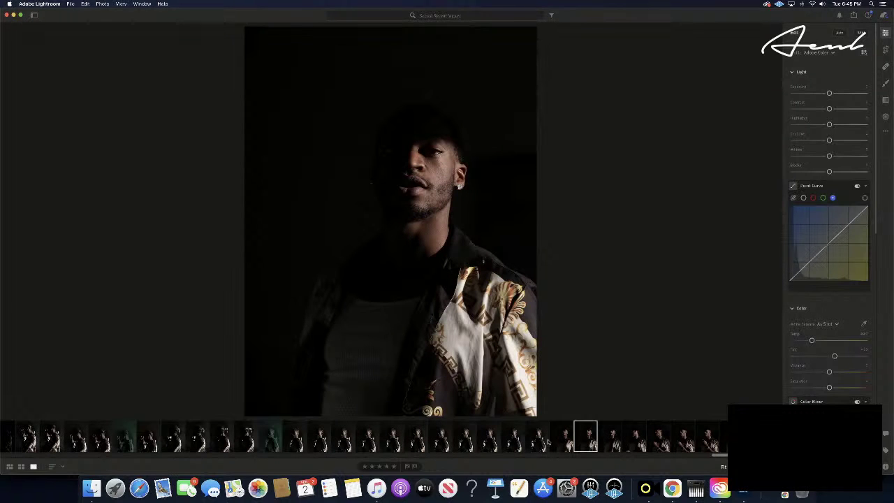
key("Right")
key("Right")
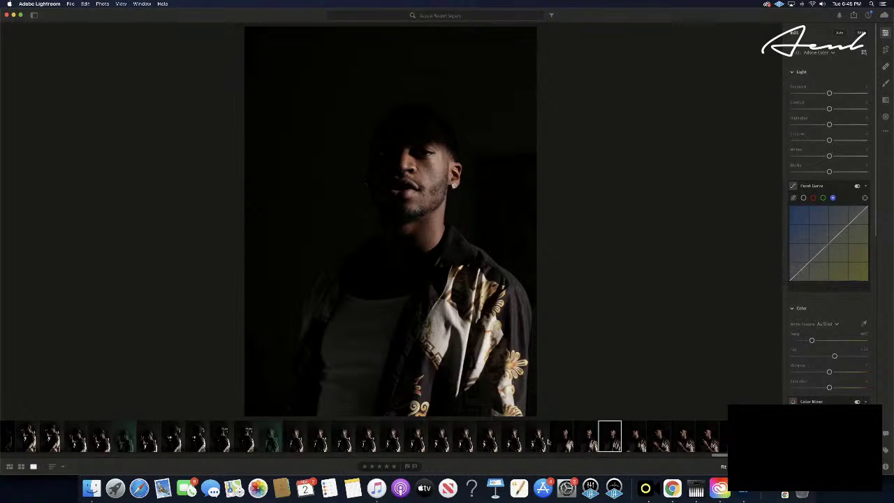
key("Right")
key("Right")
key("Right")
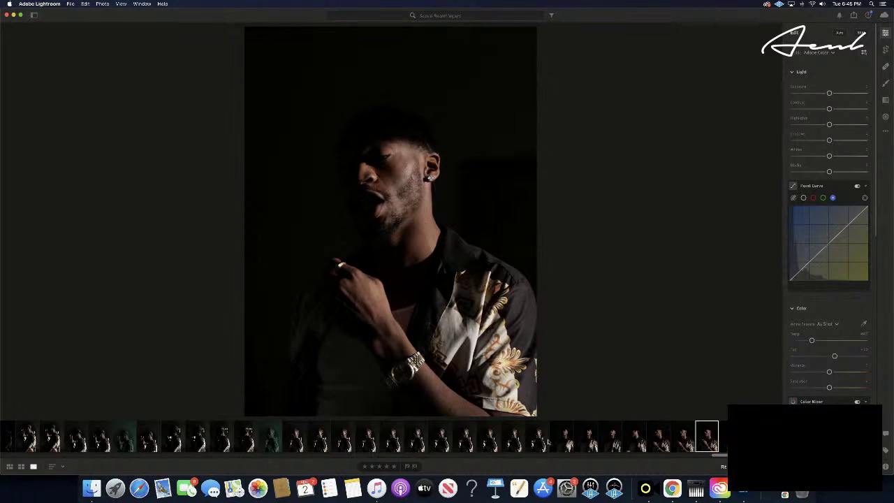
key("Right")
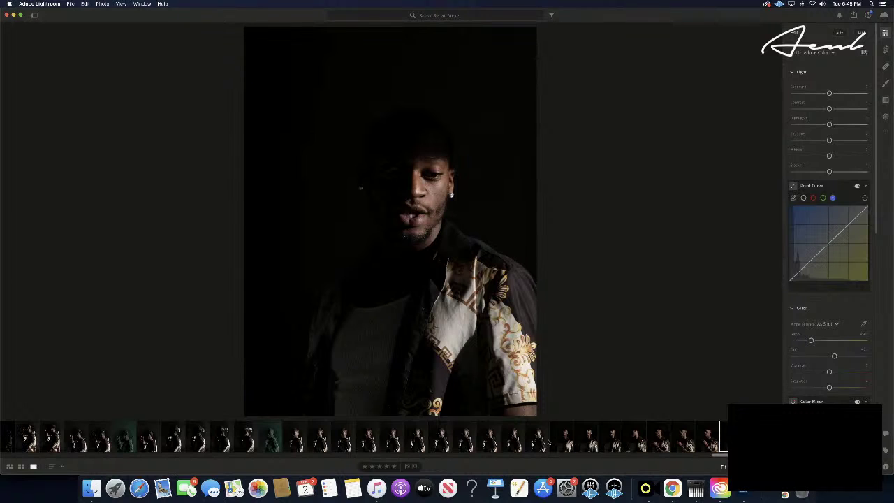
key("super+v")
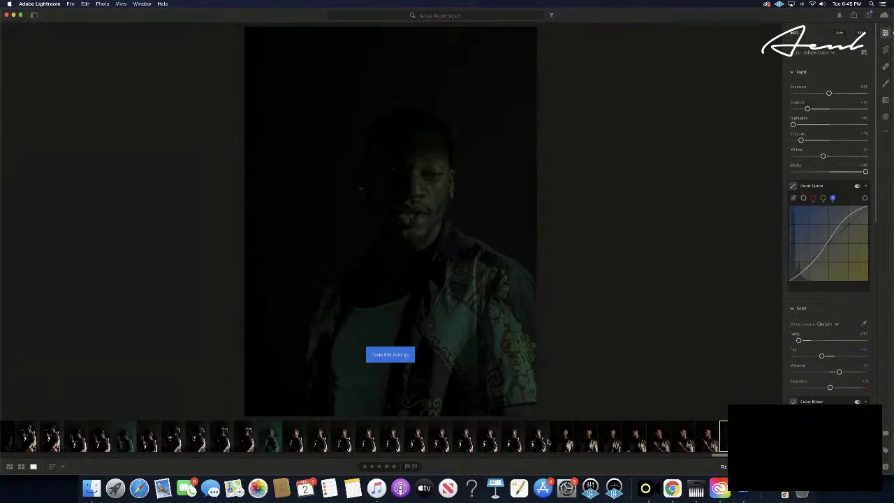
left_click(394, 467)
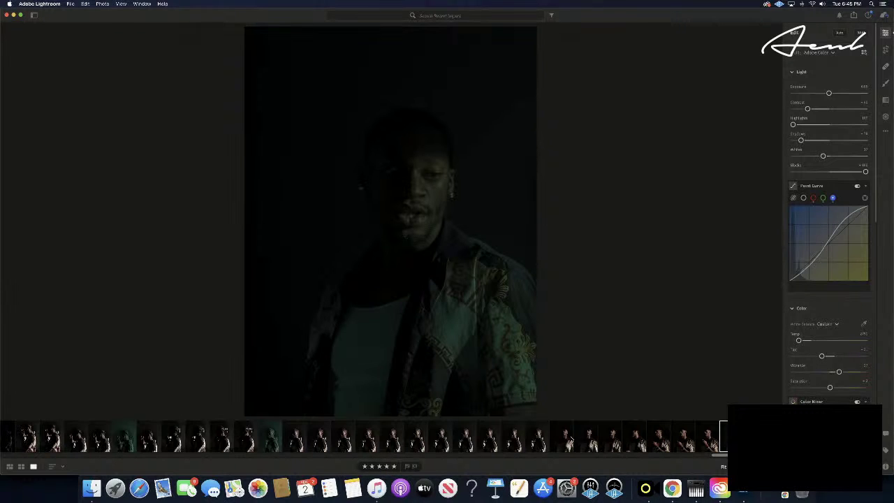
key("Right")
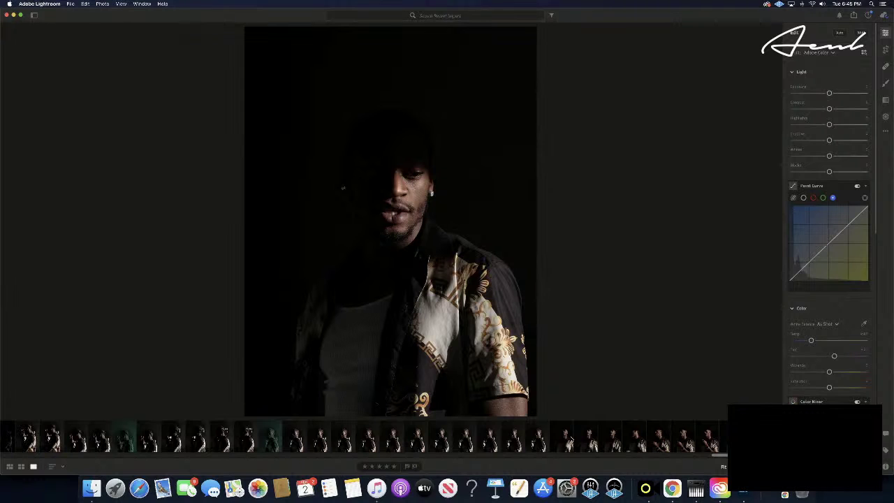
key("super+v")
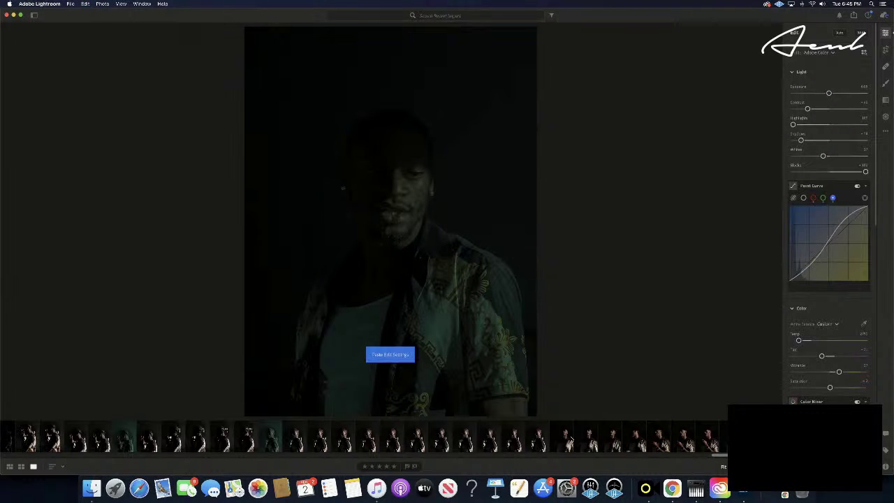
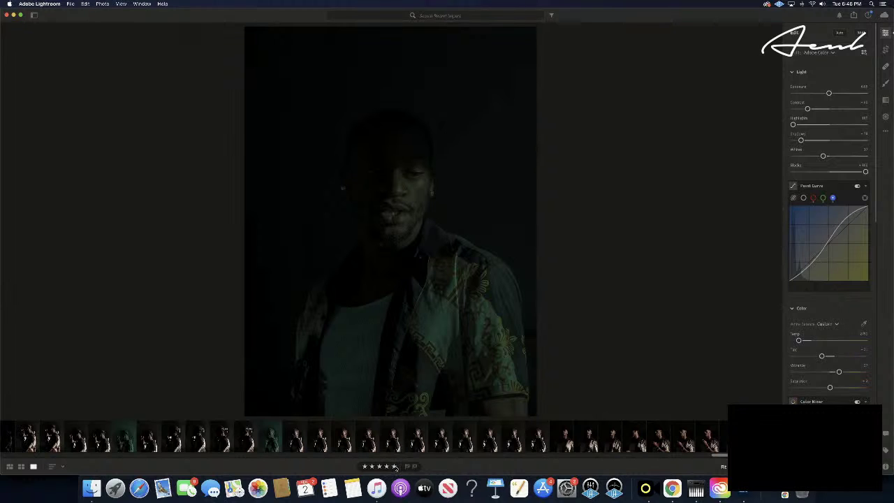
- Paste the copied dark teal grade onto the gold-sleeved shirt portrait two frames along
left_click(640, 446)
scroll(640, 446, "right", 10)
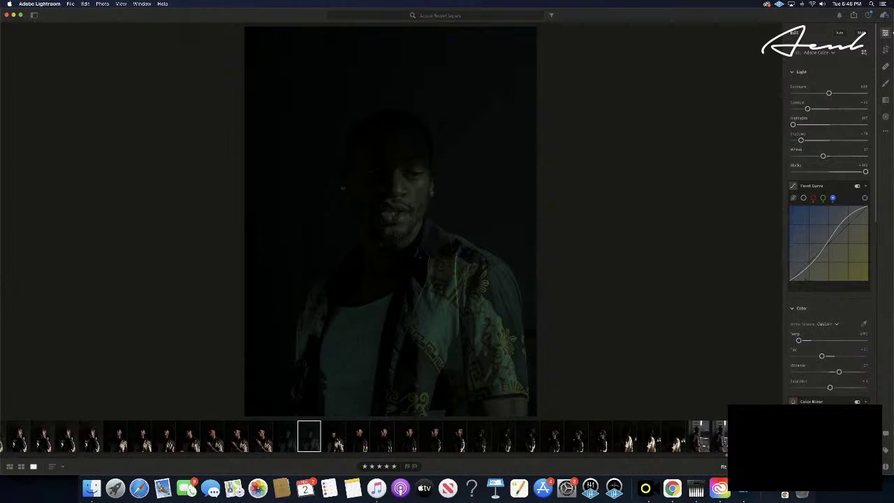
key("Right")
key("Right")
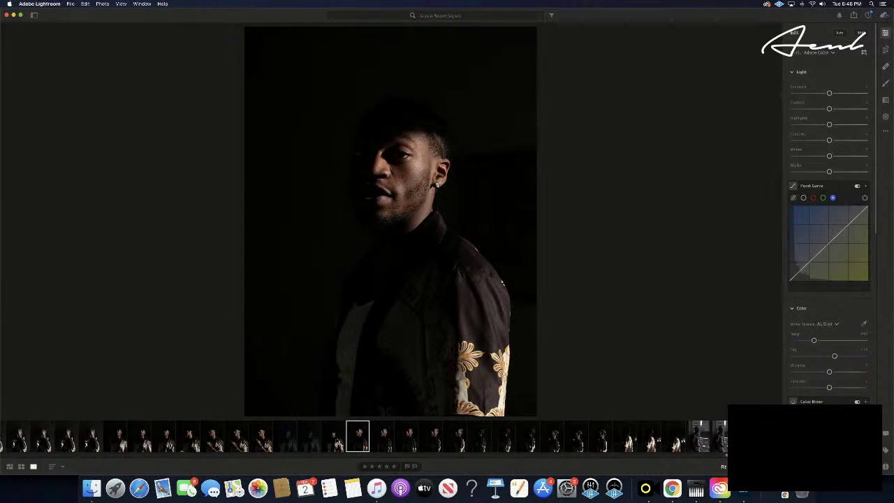
key("super+v")
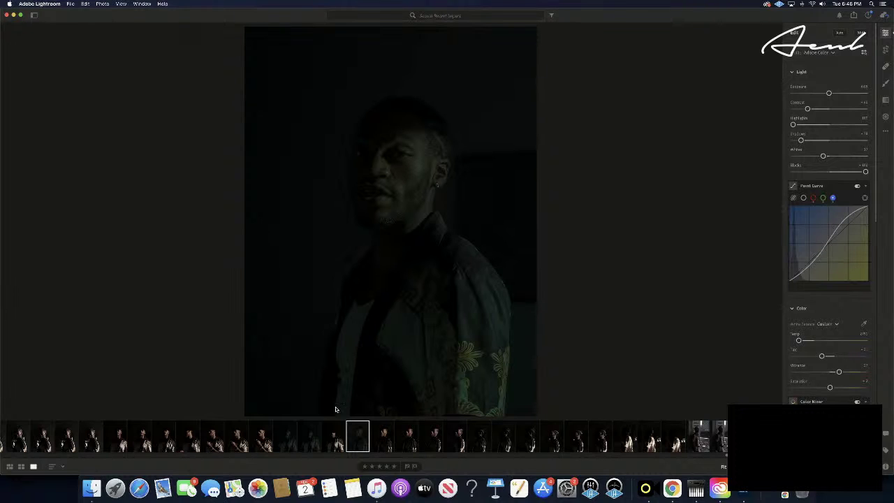
- Nudge the Highlights slider slightly right and copy this portrait's updated edit settings
mouse_move(793, 125)
left_mouse_down()
mouse_move(893, 128)
mouse_move(786, 128)
mouse_move(804, 131)
left_mouse_up()
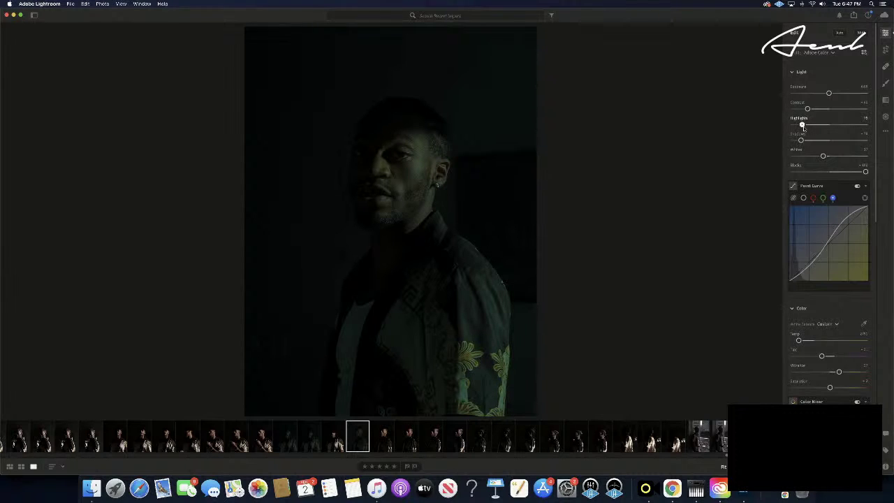
left_click_drag(803, 129, 804, 129)
left_click_drag(804, 127, 805, 125)
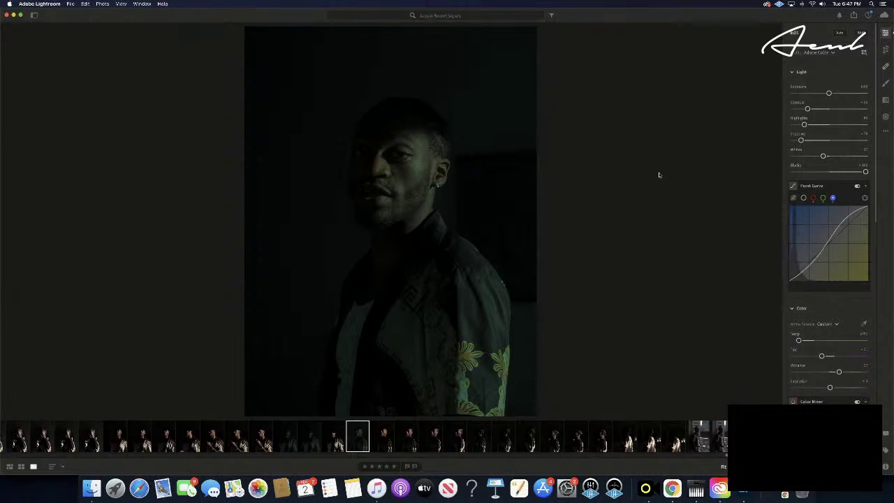
key("super+c")
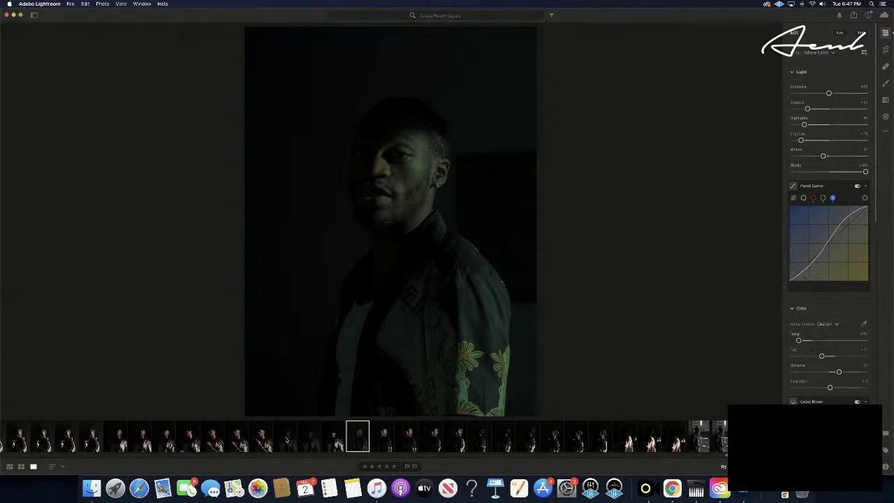
- Give the edited portrait a five-star rating
left_click(286, 440)
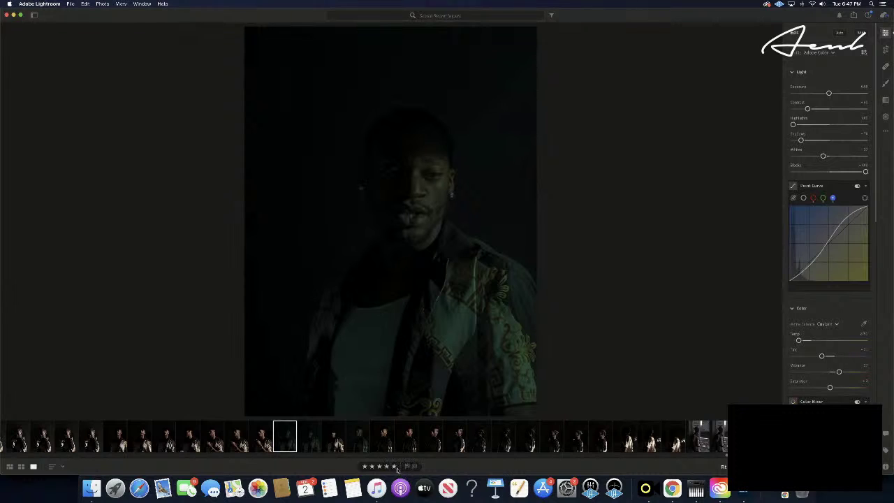
left_click(358, 438)
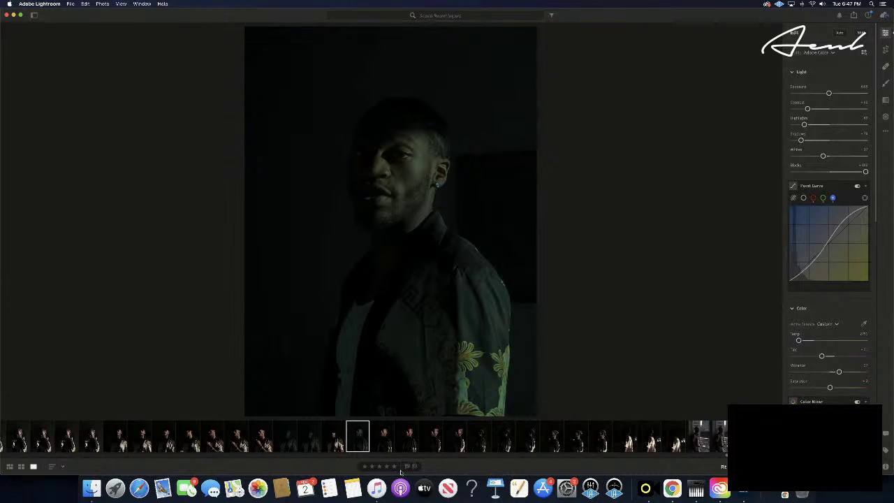
left_click(393, 465)
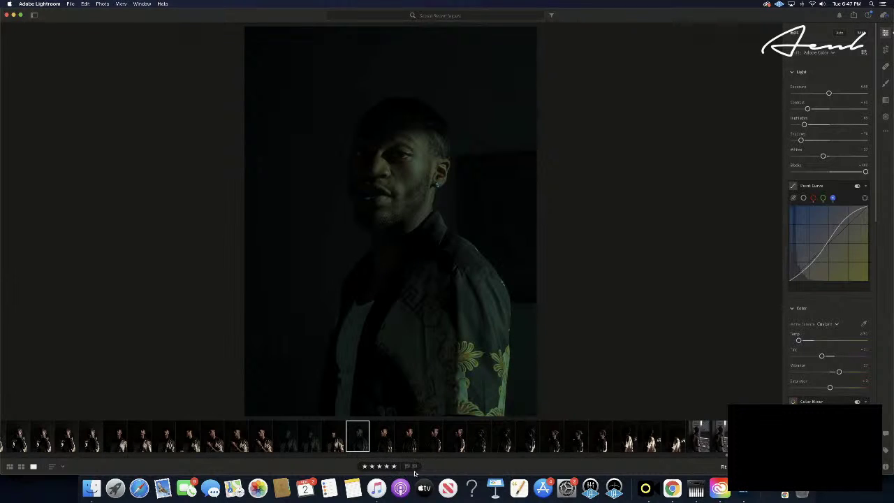
- Paste the copied teal grade onto the next two dark studio portraits
left_click(386, 439)
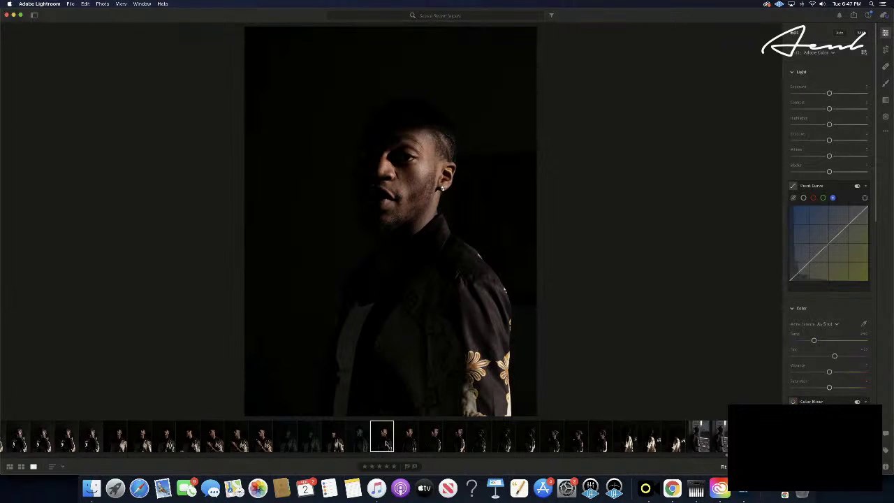
key("Right")
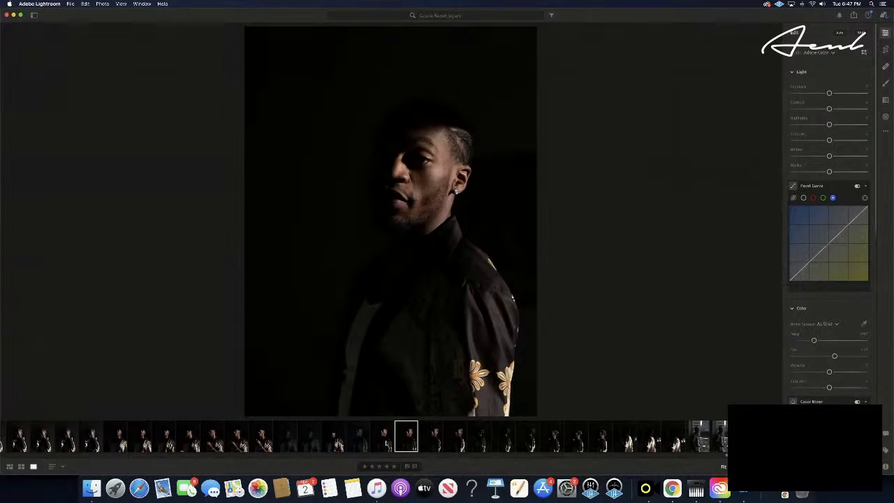
key("Right")
key("Right")
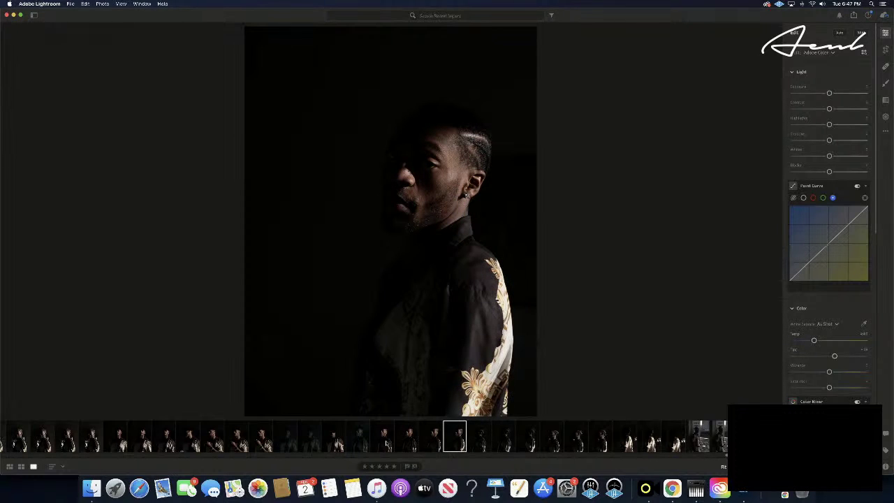
key("Left")
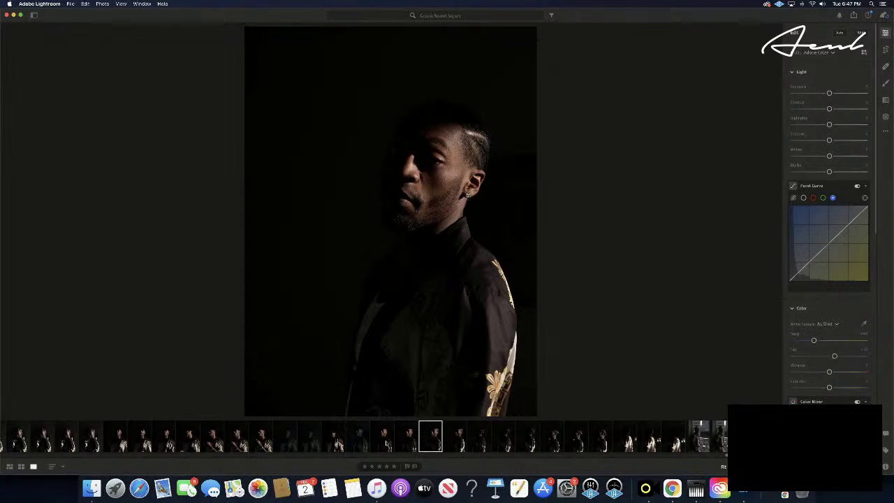
key("super+v")
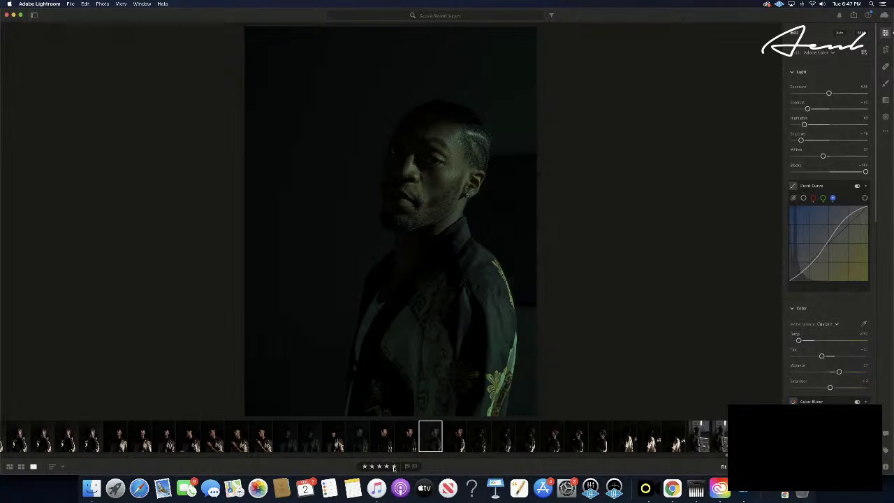
key("Right")
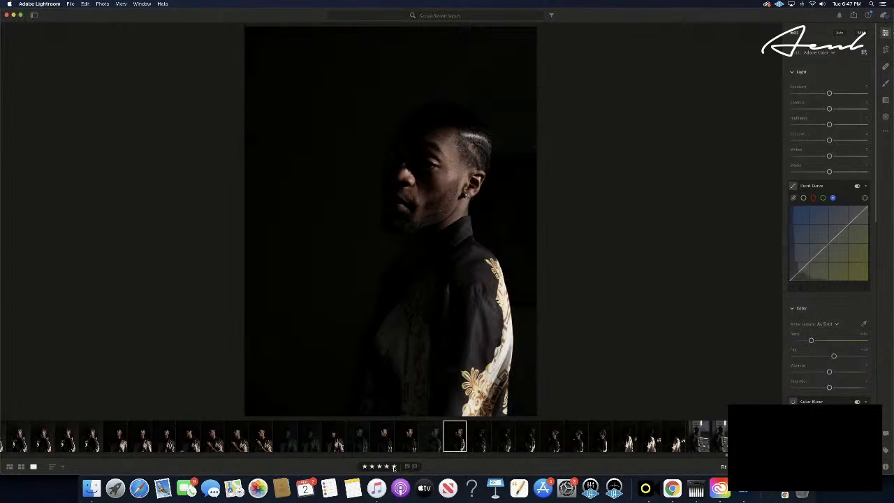
key("super+v")
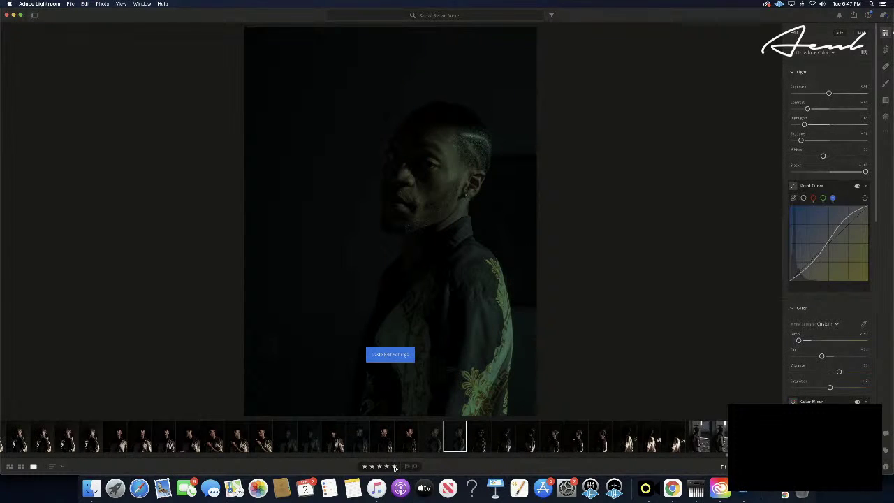
- Skip ahead five photos to a later profile shot
key("Right")
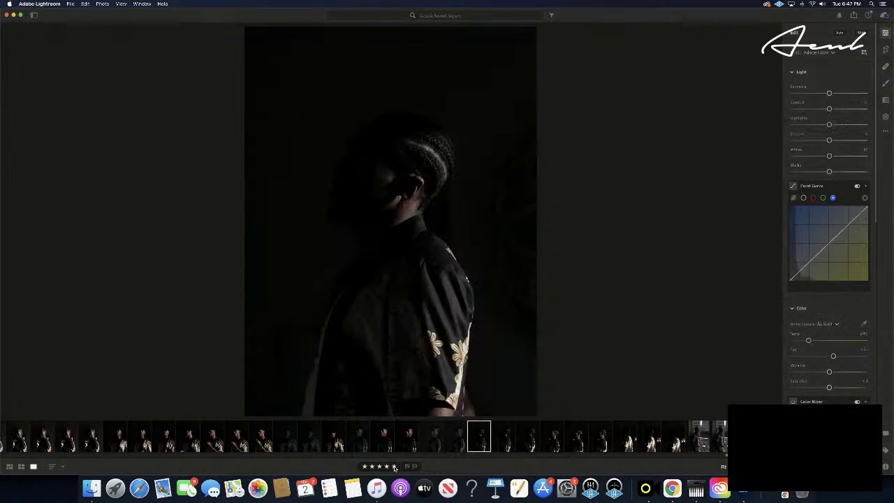
key("Right")
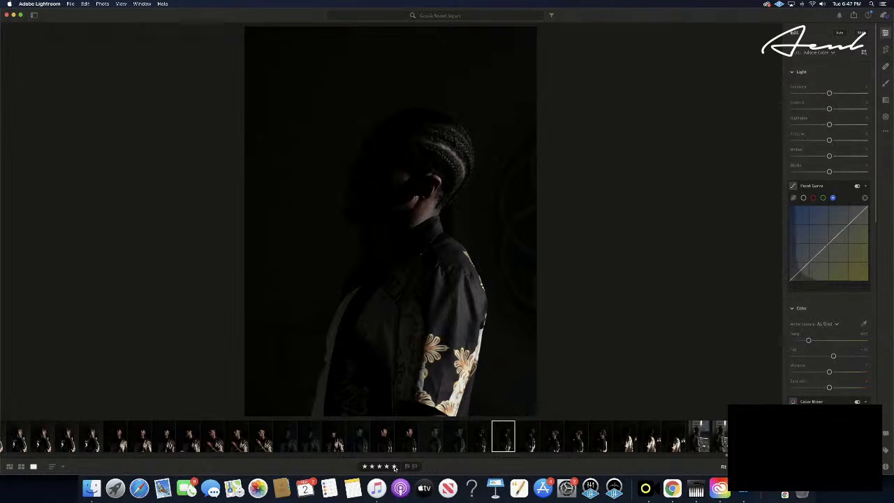
key("Right")
key("Right")
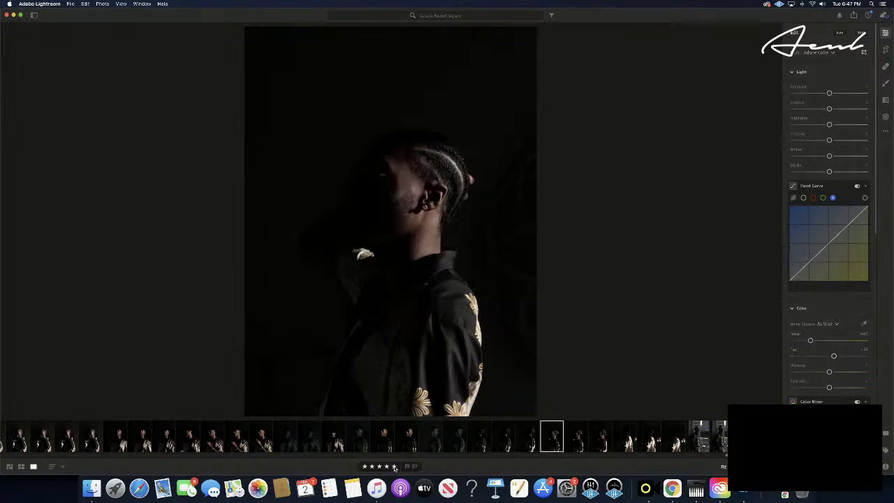
key("Right")
key("Right")
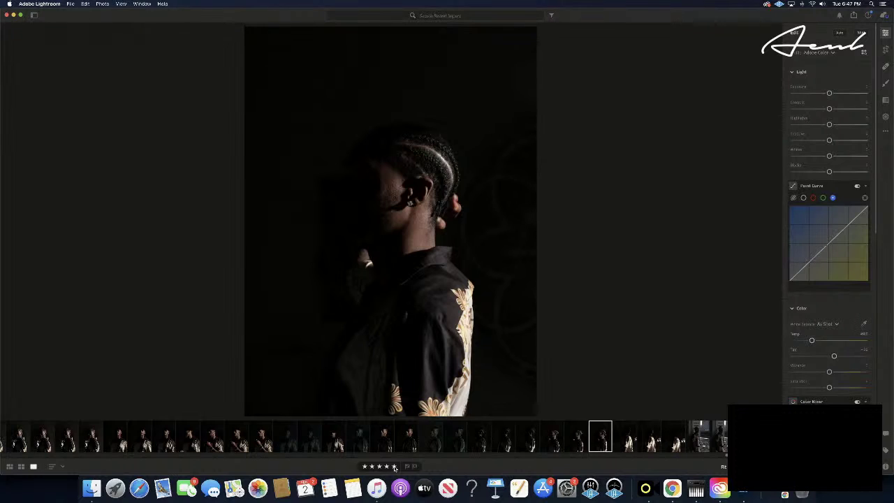
key("Right")
key("Right")
key("Right")
key("Right")
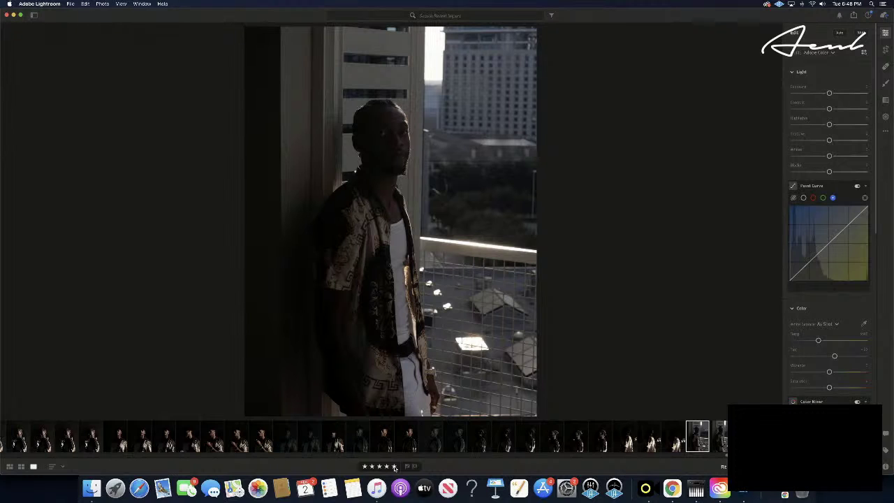
- Undo the teal grade on the first window portrait and paste it onto the next one
key("super+v")
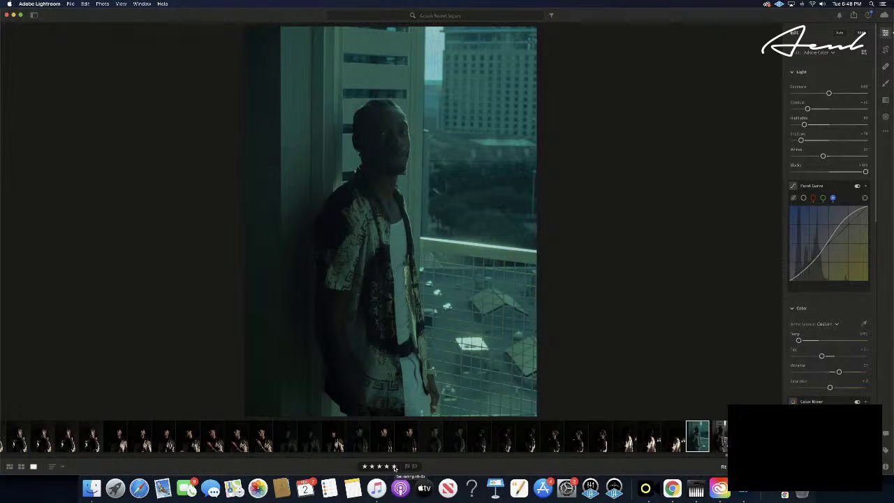
key("super+z")
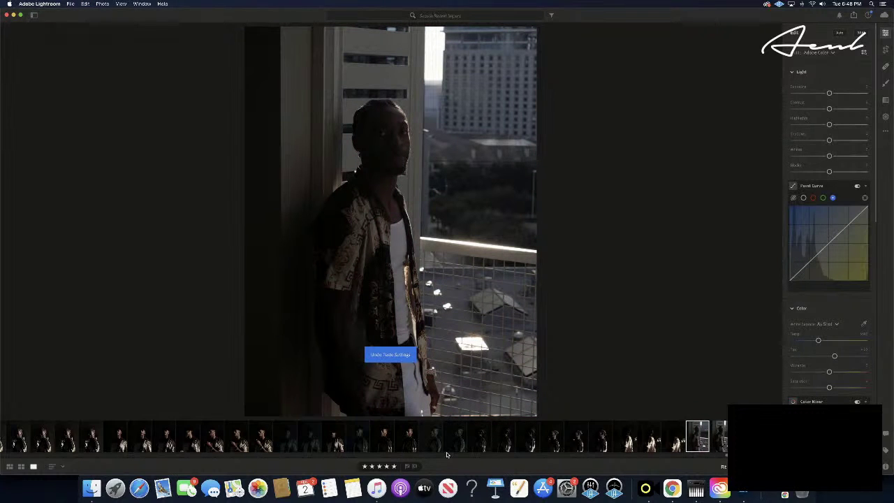
scroll(578, 444, "right", 5)
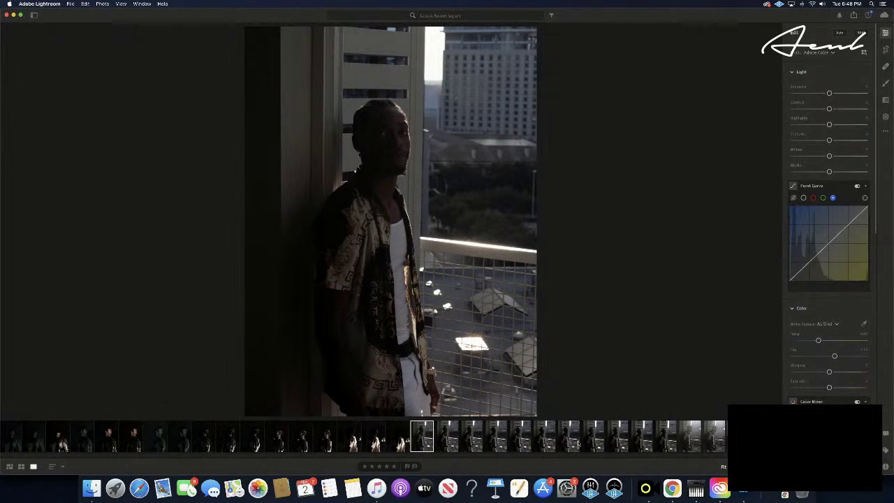
scroll(578, 444, "right", 5)
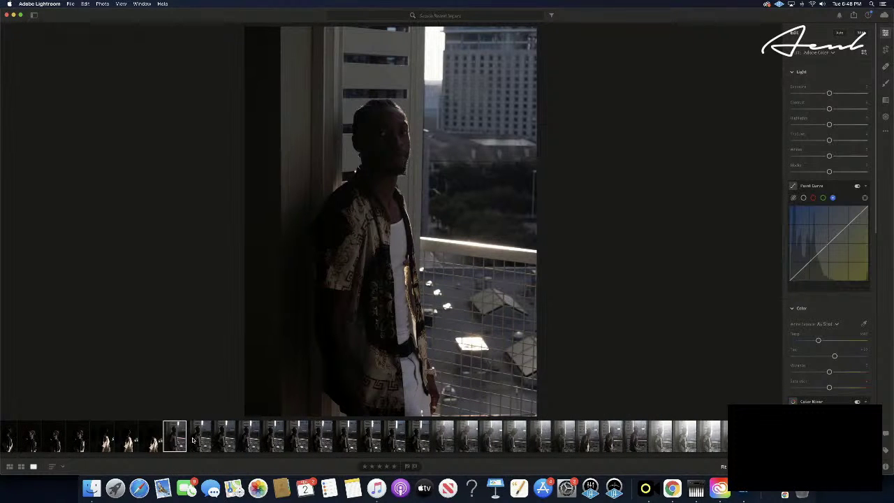
left_click(193, 440)
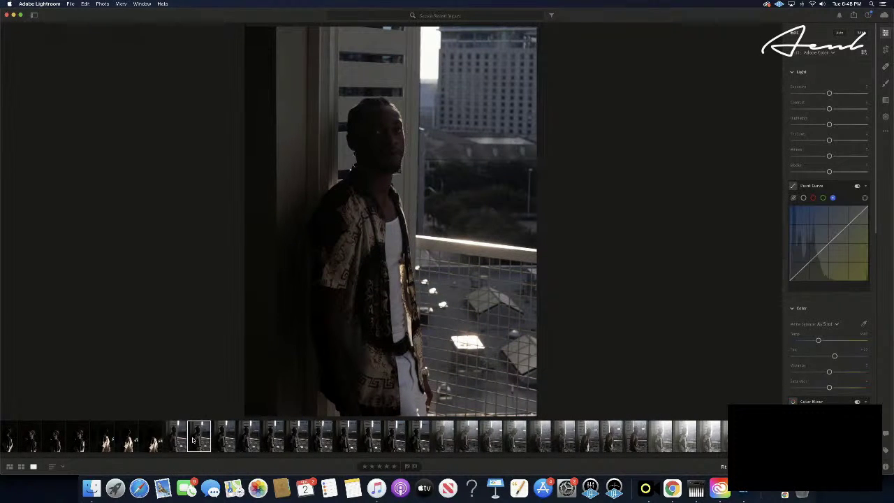
key("super+v")
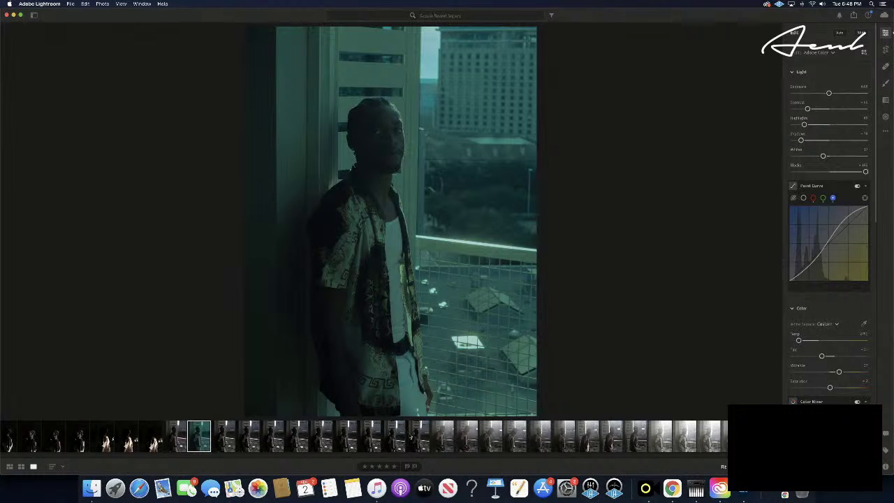
- Scroll the filmstrip across to the bright white-sofa portrait
scroll(433, 436, "left", 10)
scroll(410, 436, "left", 10)
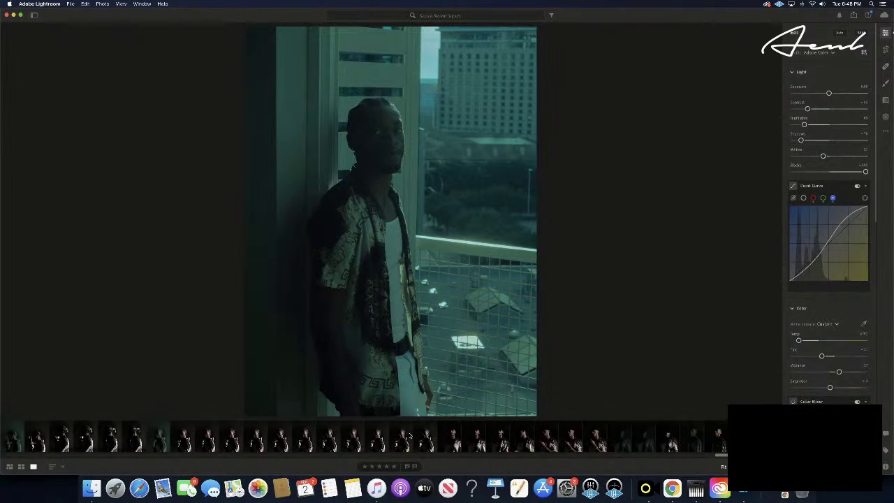
scroll(410, 436, "left", 10)
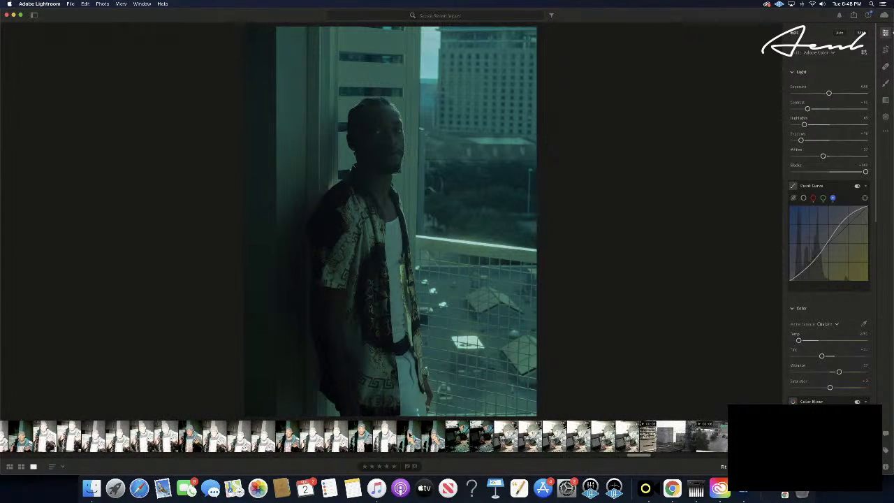
scroll(410, 437, "left", 10)
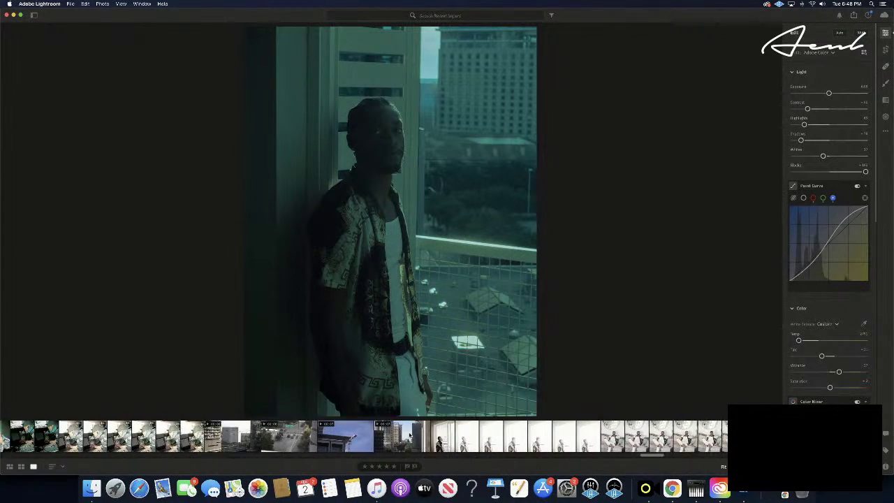
scroll(411, 437, "right", 10)
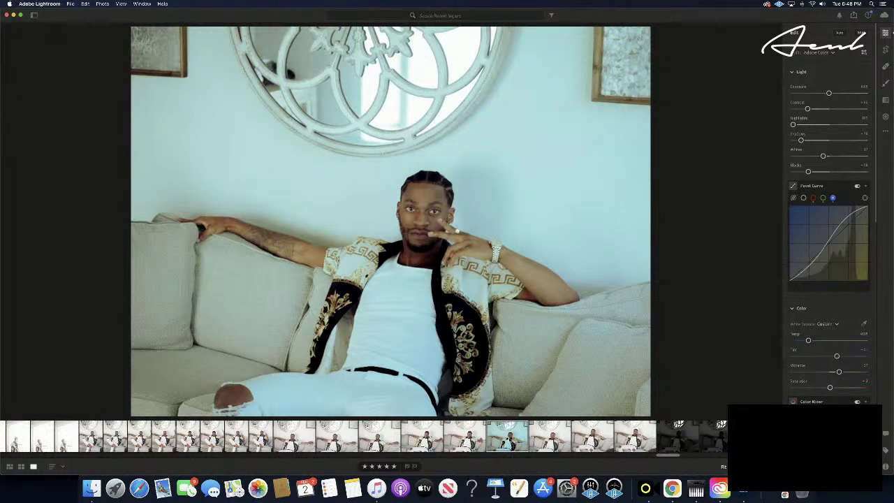
- Paste the teal grade onto the sofa portrait, then try and undo it on a window photo
key("super+v")
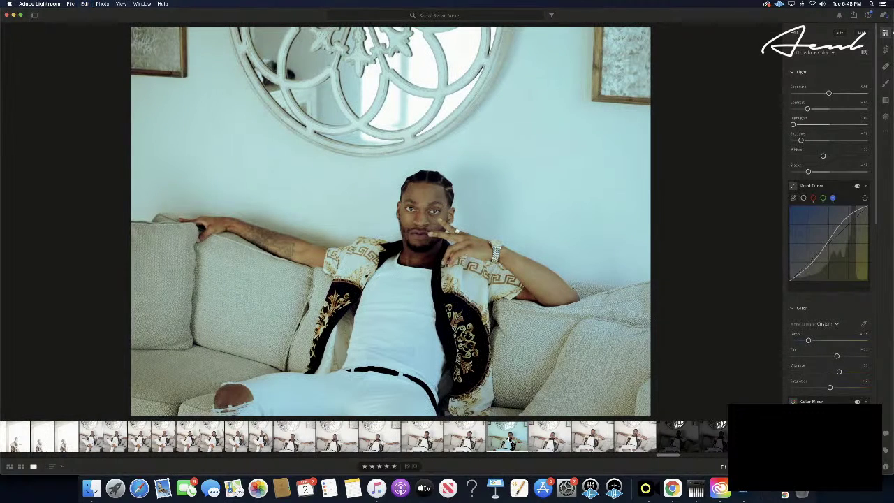
scroll(508, 440, "right", 20)
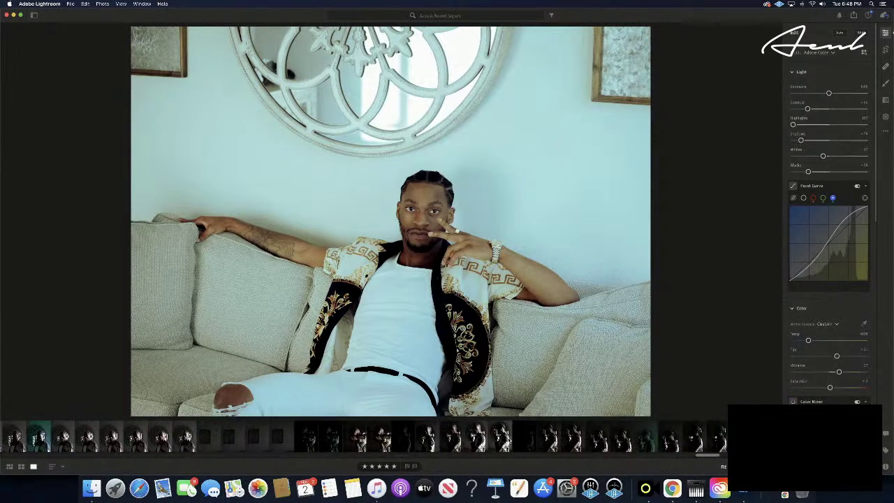
scroll(508, 440, "right", 15)
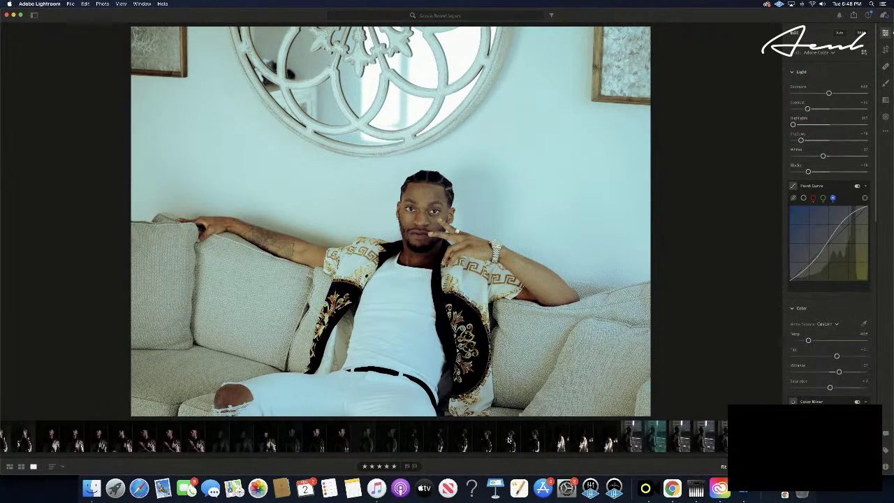
left_click(483, 441)
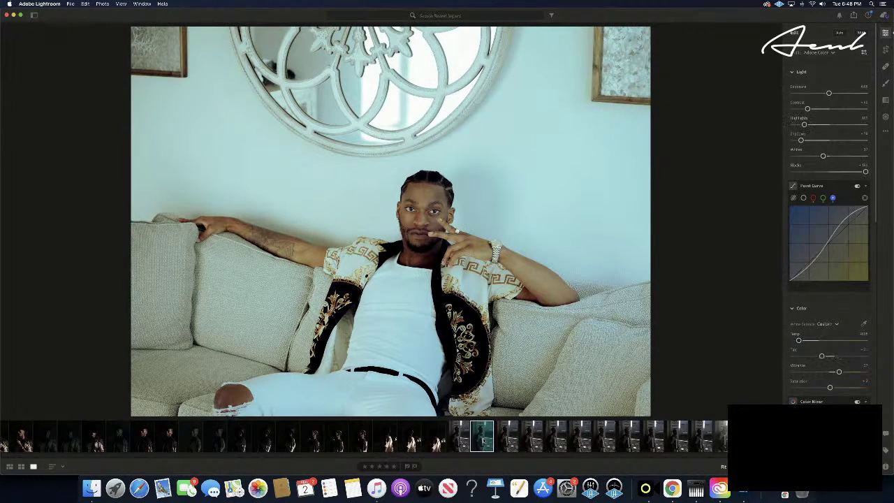
key("super+v")
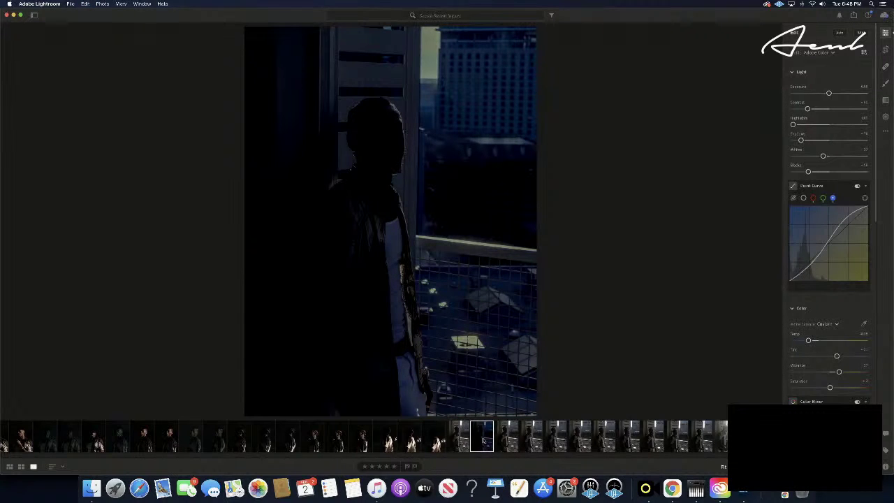
key("super+z")
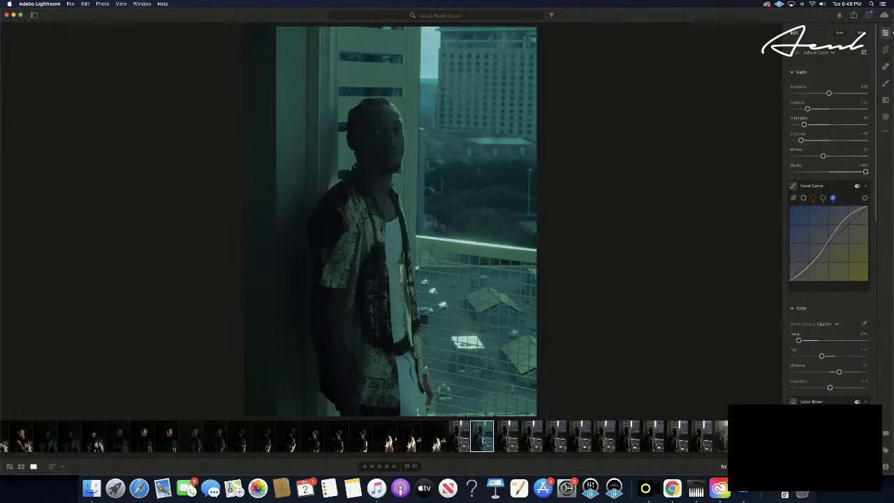
- Step forward eight frames to a later, ungraded balcony-window shot
key("Right")
key("Right")
key("Right")
key("Right")
key("Right")
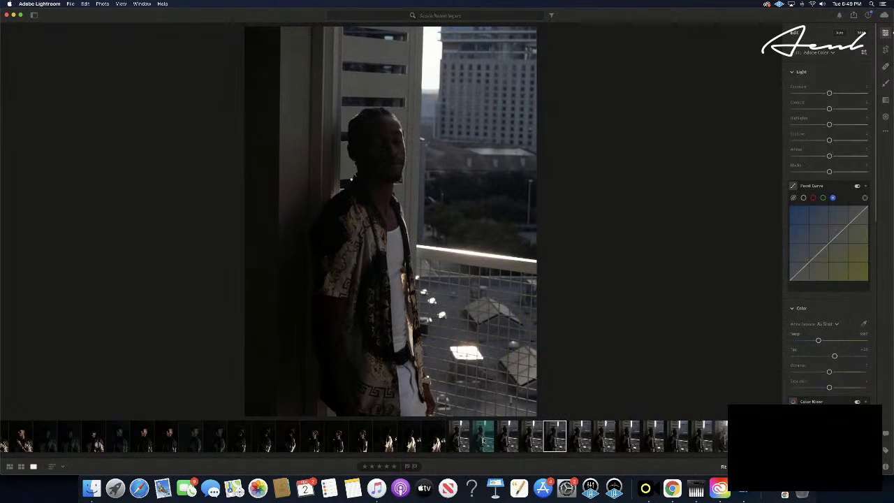
key("Right")
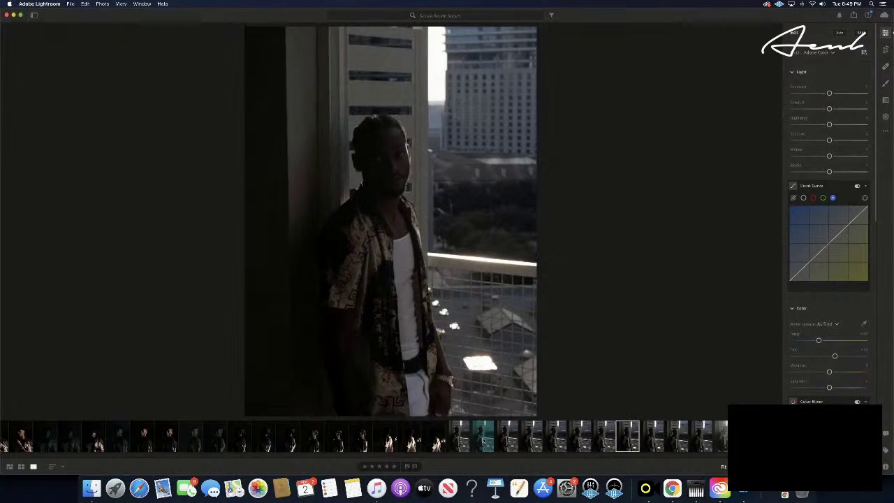
key("Right")
key("Right")
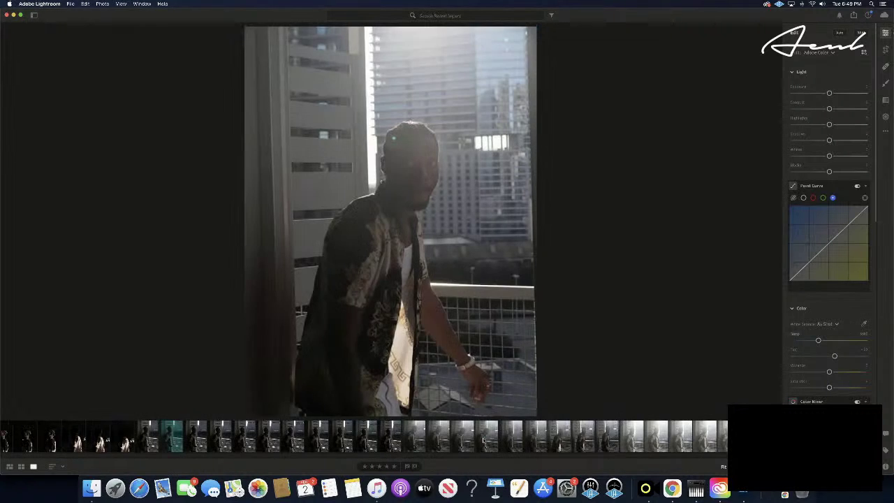
key("Right")
key("Right")
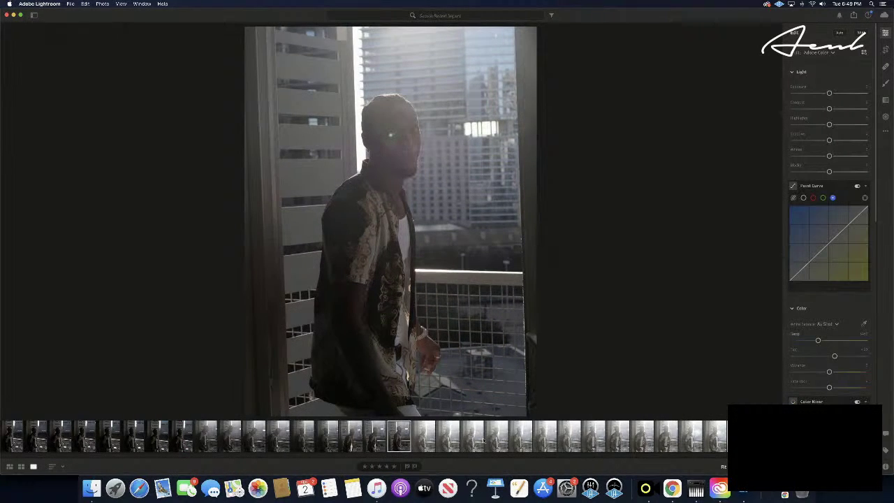
key("Right")
key("Right")
key("Right")
key("Right")
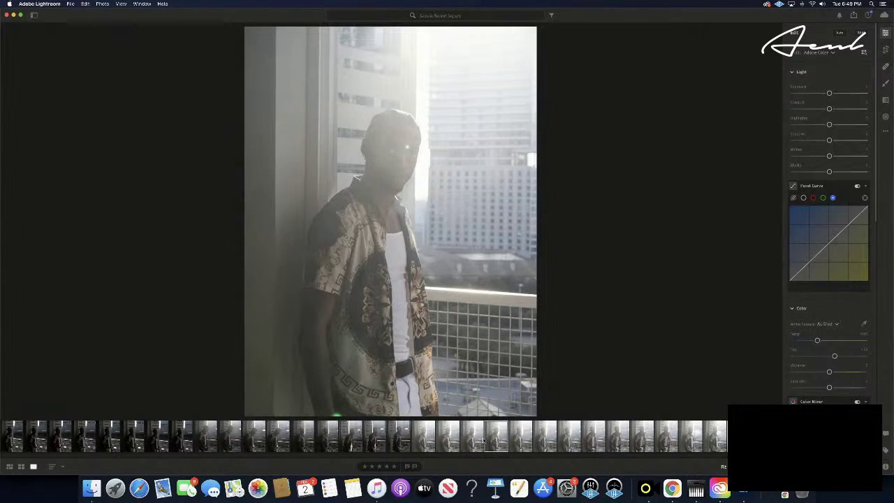
key("Right")
key("Right")
key("Right")
key("Right")
key("Right")
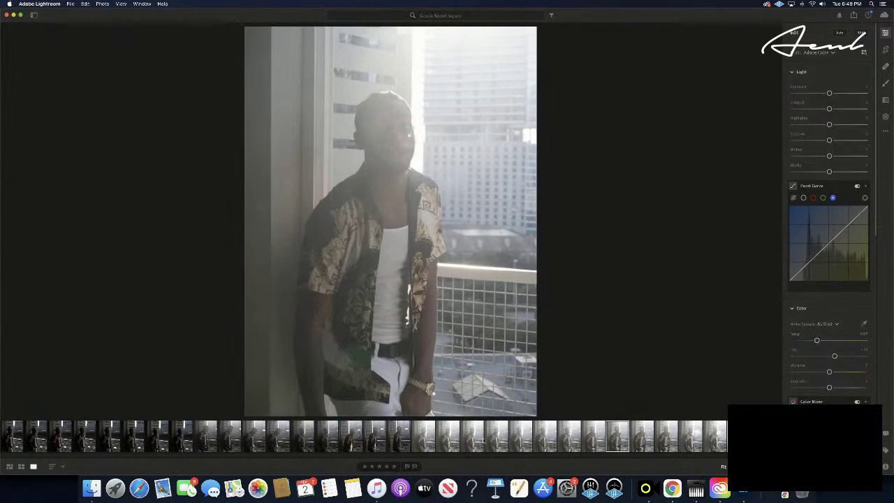
key("Right")
key("Right")
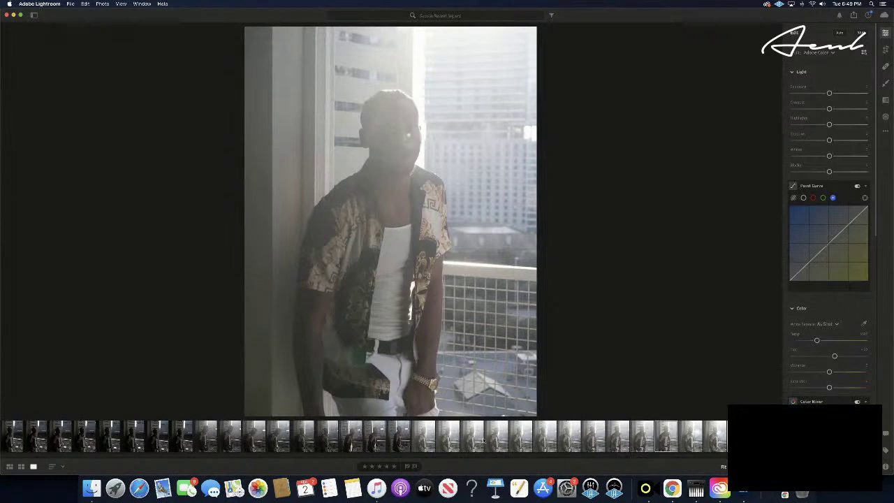
key("Right")
key("Right")
key("Right")
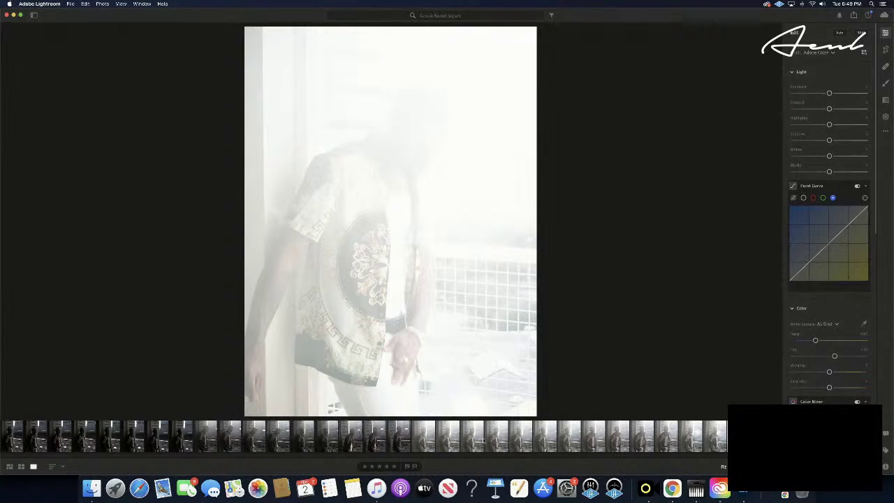
- Advance three more burst frames to the nearly white, overexposed window shot
key("Right")
key("Right")
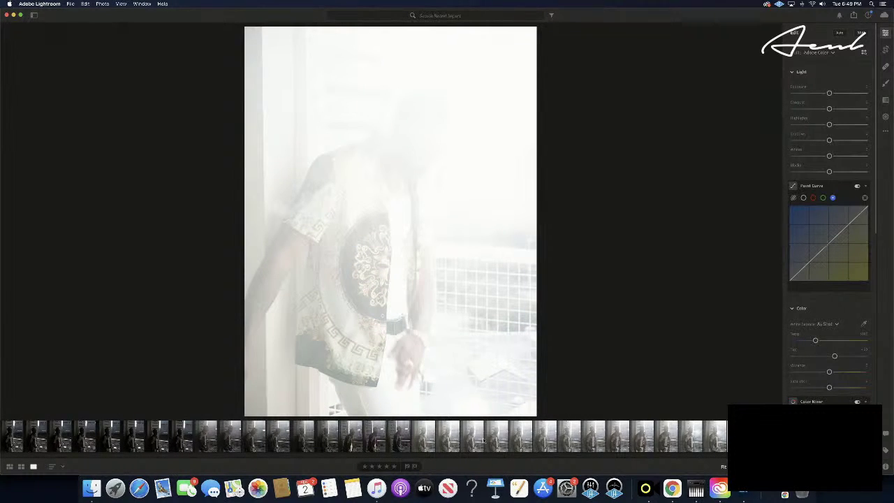
key("Right")
key("Right")
key("Right")
key("Right")
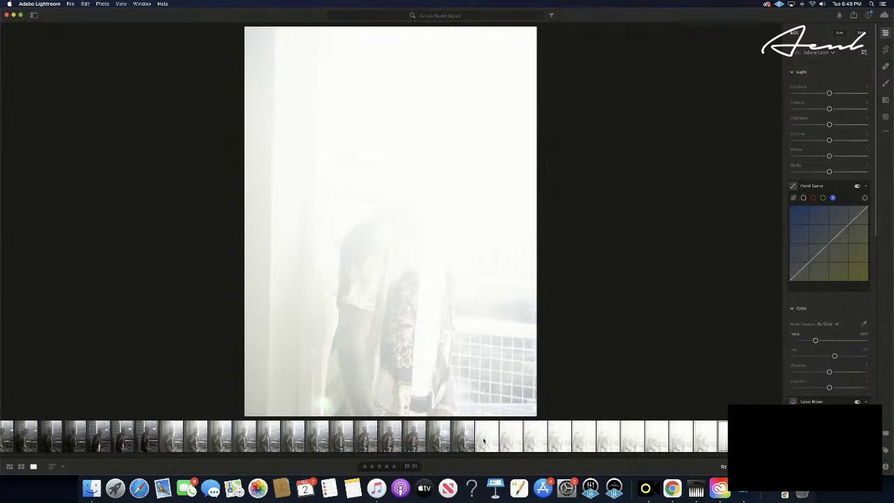
key("Right")
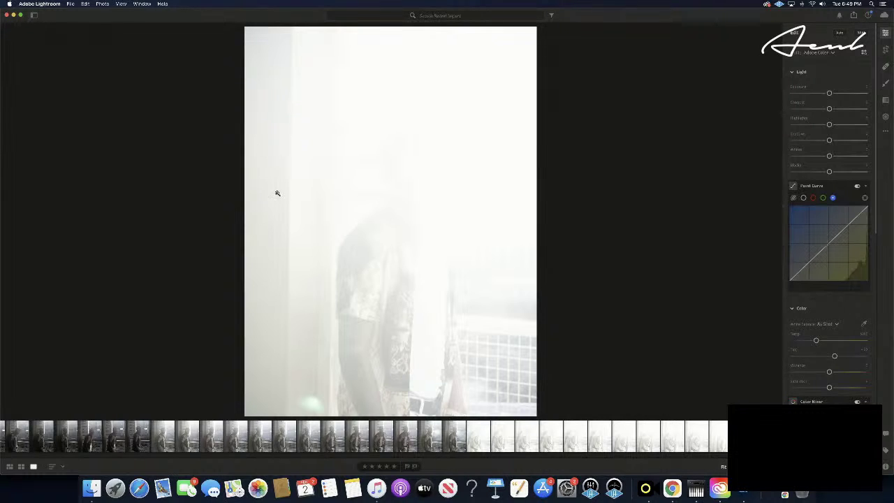
- Switch the side panel to My Photos, toggle All Photos, and cancel a new album
left_click(34, 16)
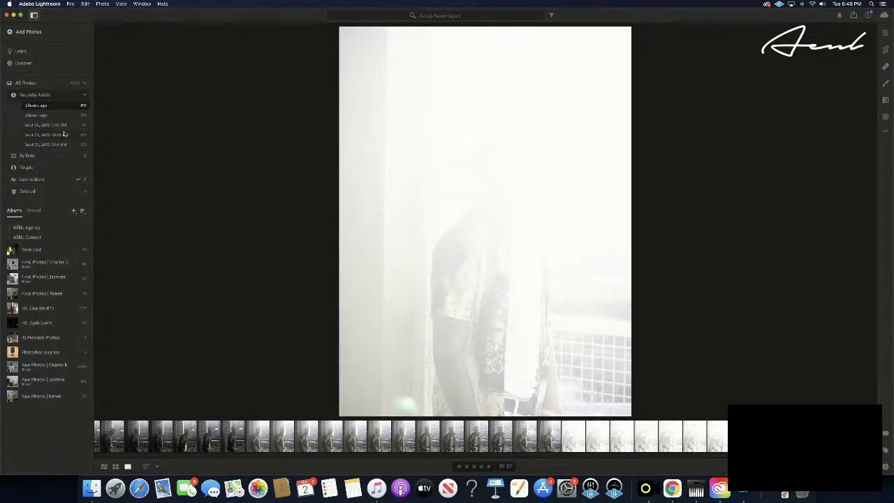
left_click(85, 83)
left_click(85, 84)
left_click(73, 211)
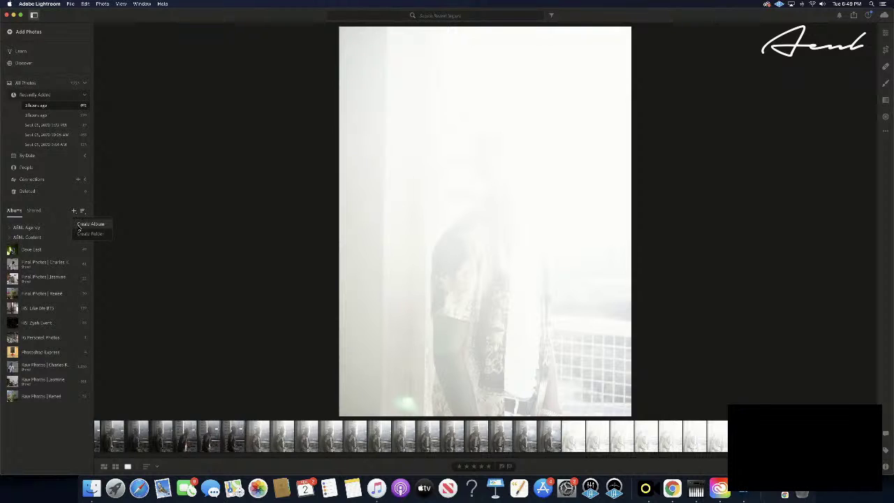
left_click(78, 226)
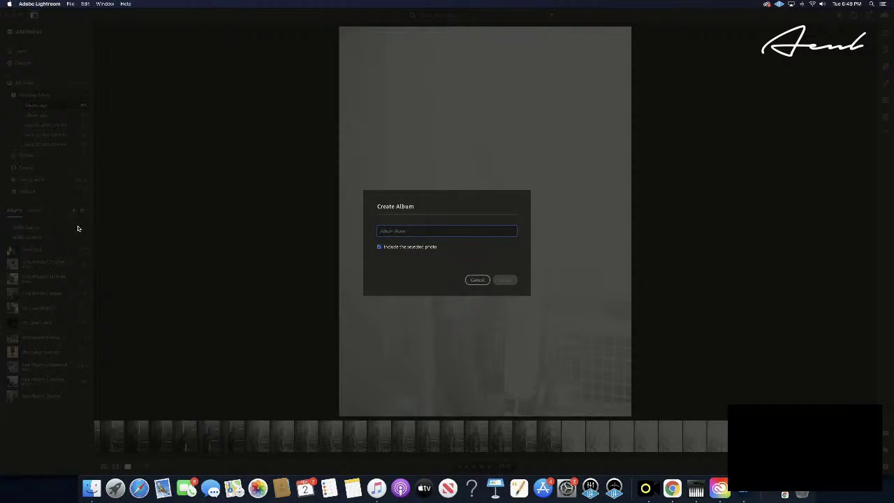
left_click(470, 280)
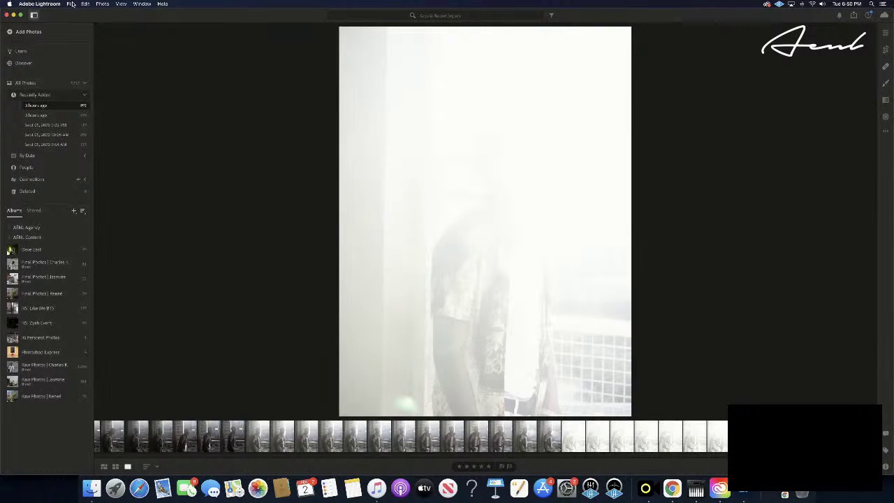
left_click(72, 3)
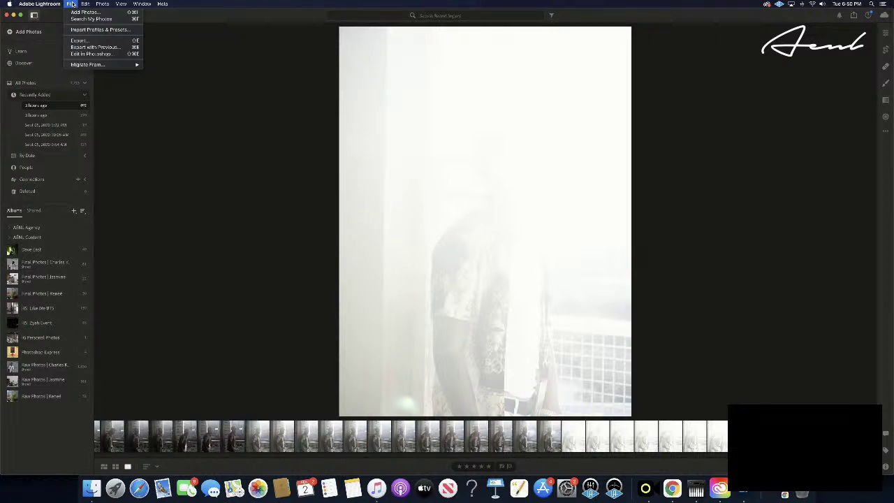
- Rate the washed-out window photo 5 Stars through Photo > Set Rating
mouse_move(91, 4)
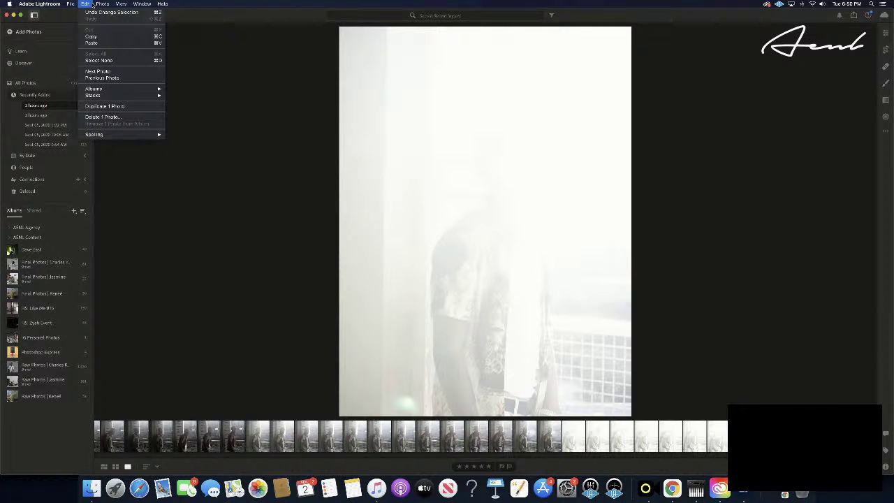
mouse_move(118, 93)
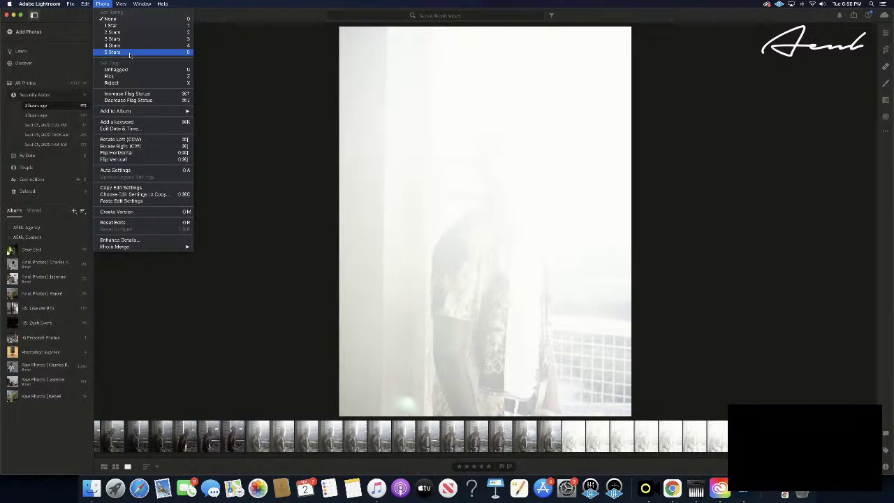
left_click(129, 53)
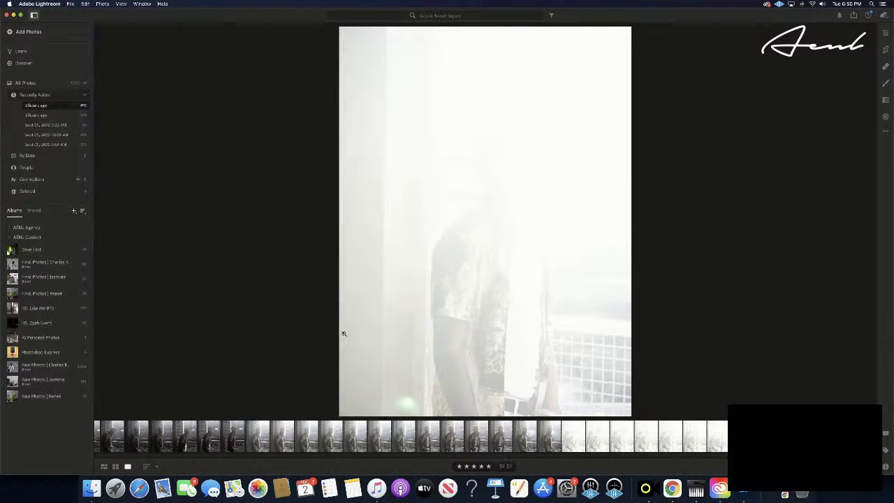
left_click(103, 3)
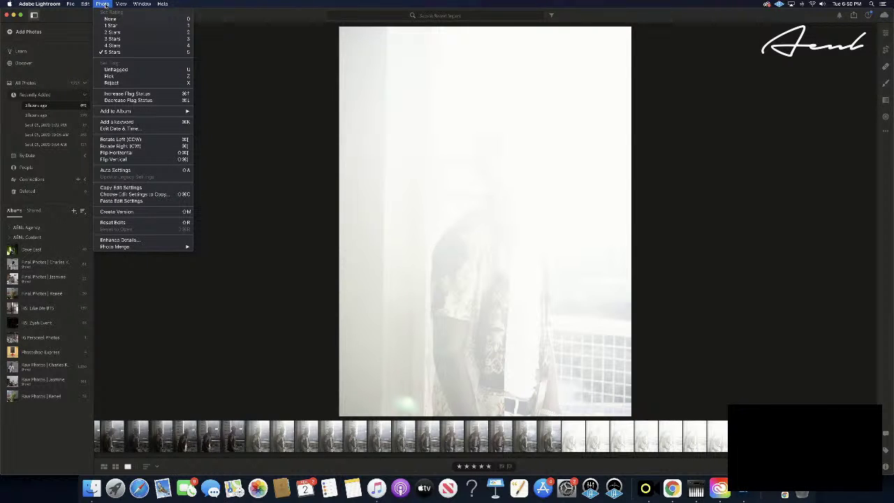
mouse_move(121, 4)
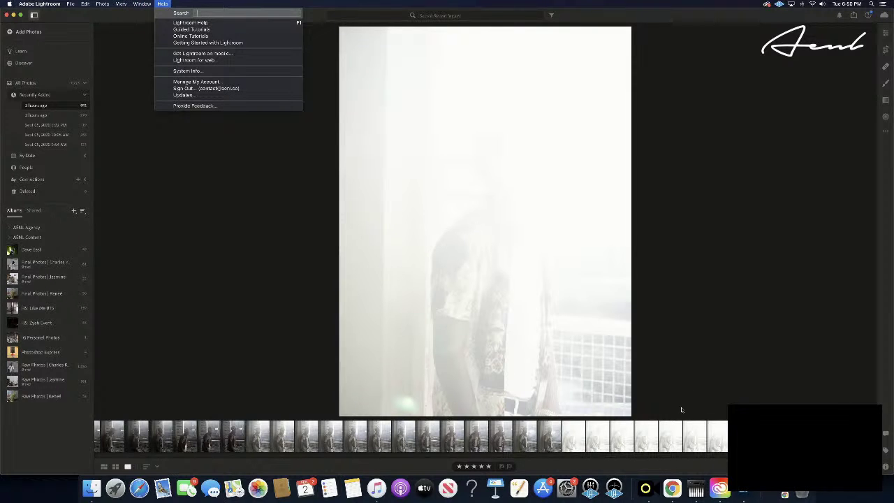
- Sort the filmstrip by star rating and compare the silhouette photo with the five-star one
left_click(154, 471)
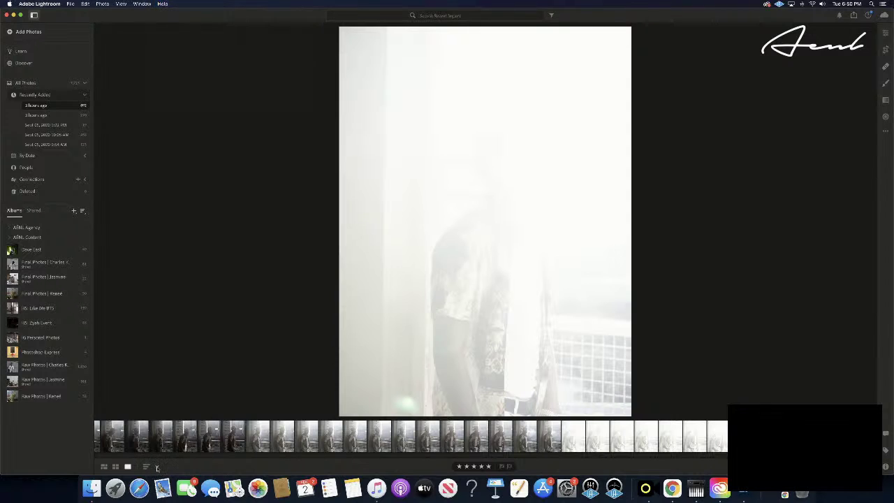
left_click(157, 467)
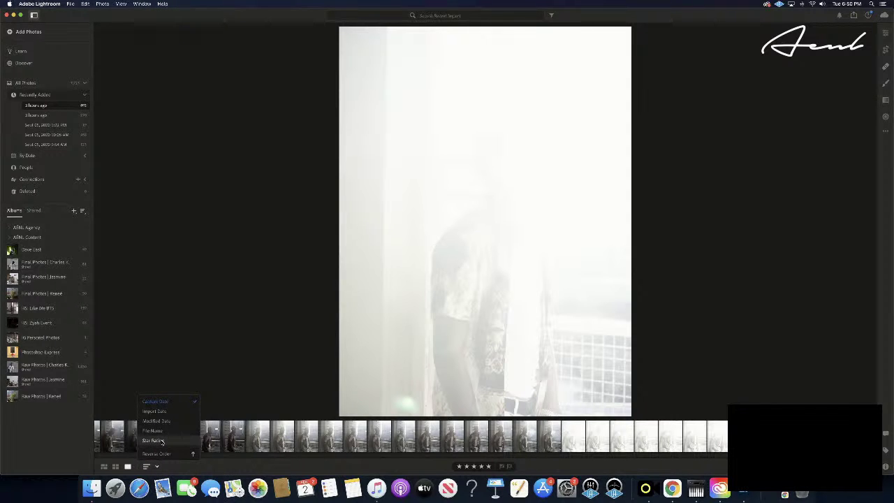
left_click(154, 441)
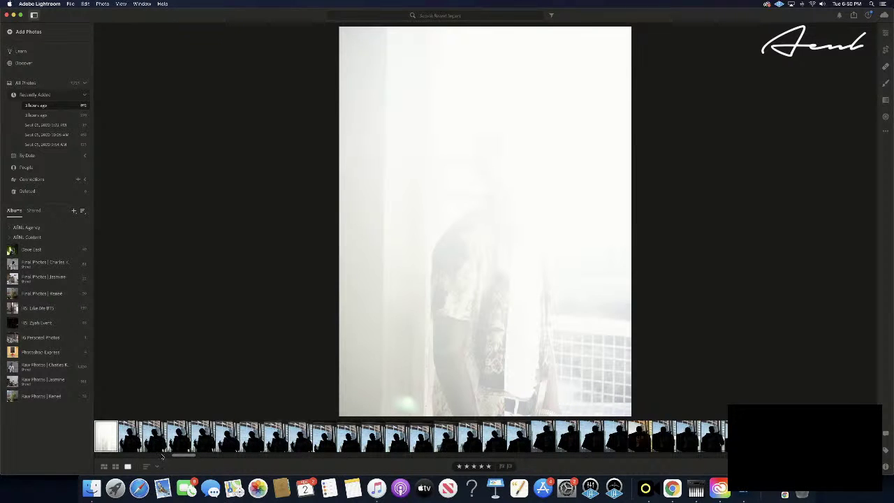
left_click(129, 443)
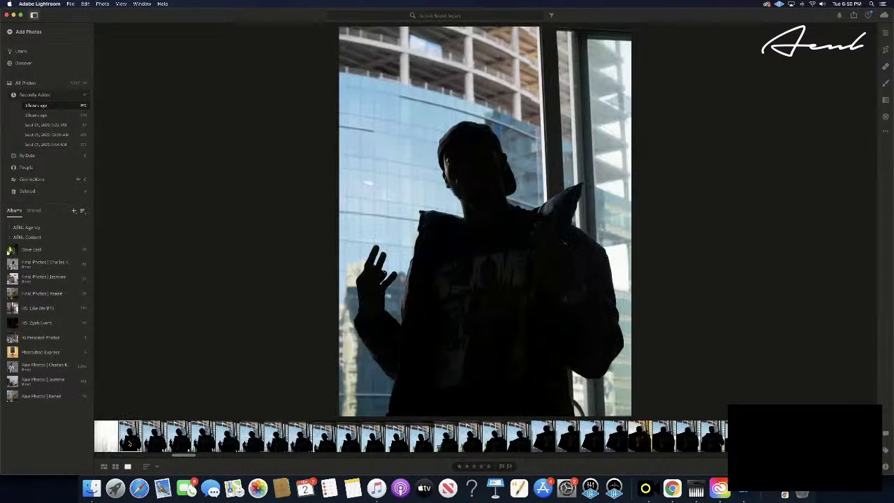
left_click(117, 442)
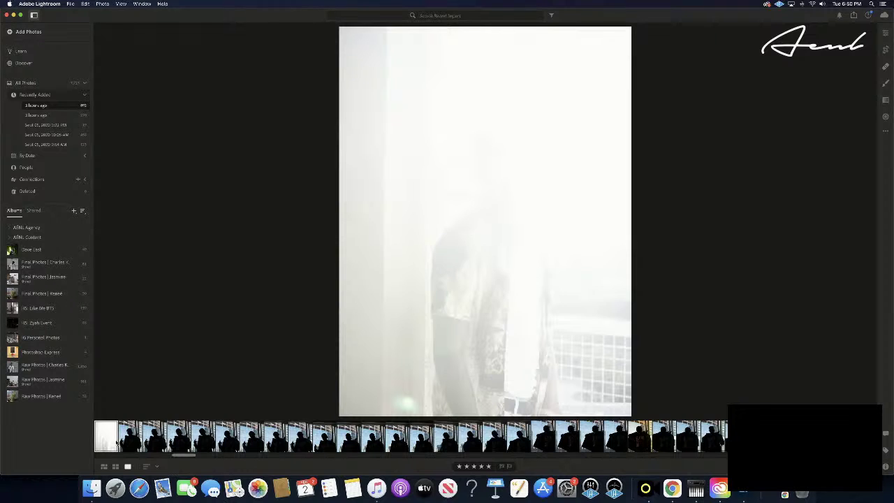
left_click(158, 467)
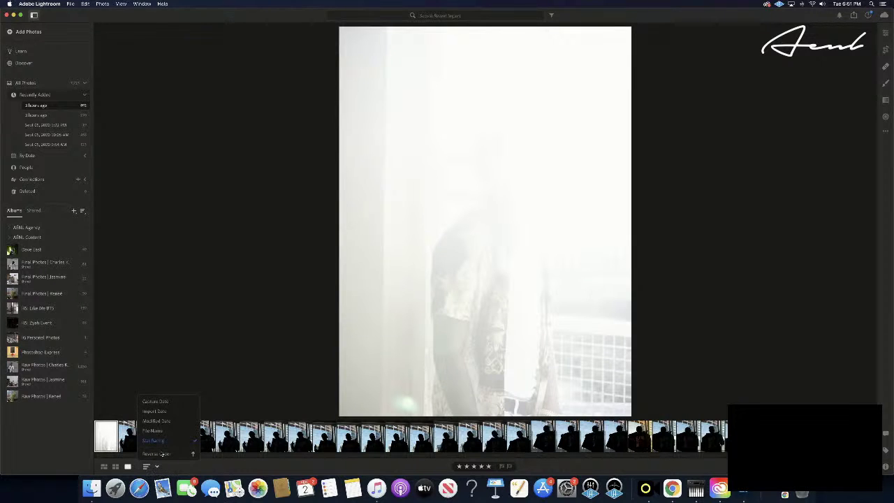
left_click(164, 442)
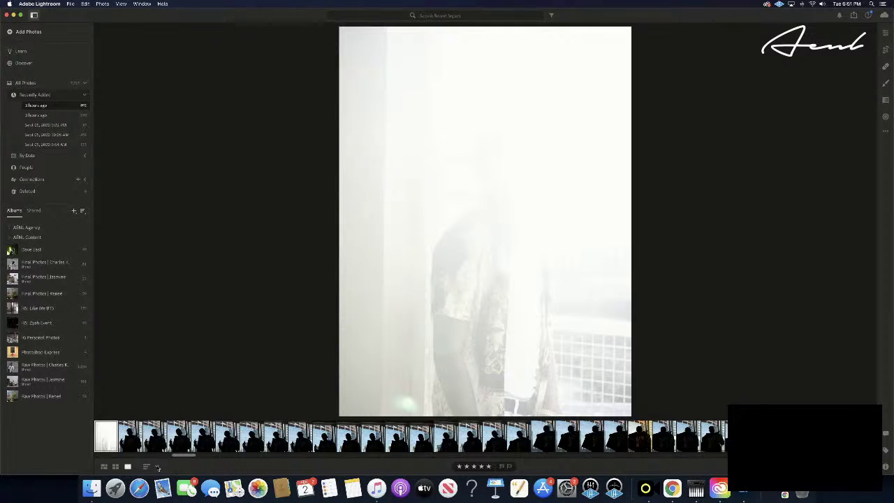
- Toggle the filmstrip's Reverse Order three times and scroll back along the strip
left_click(157, 467)
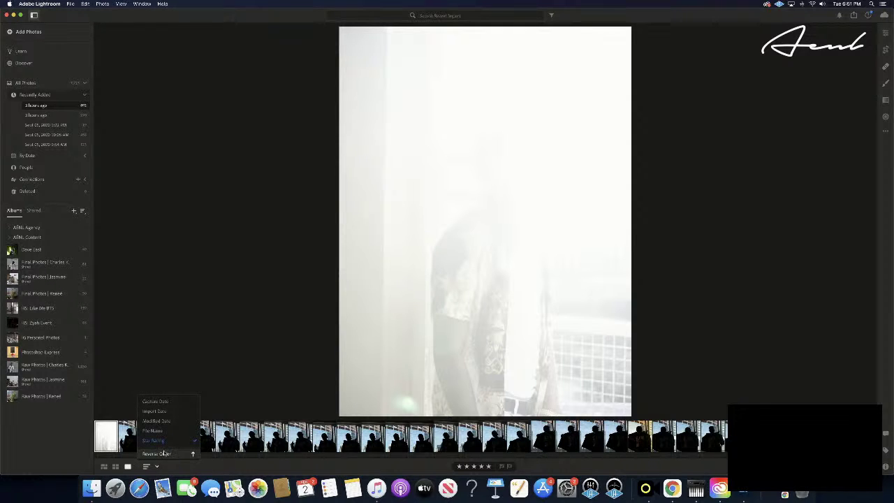
left_click(162, 454)
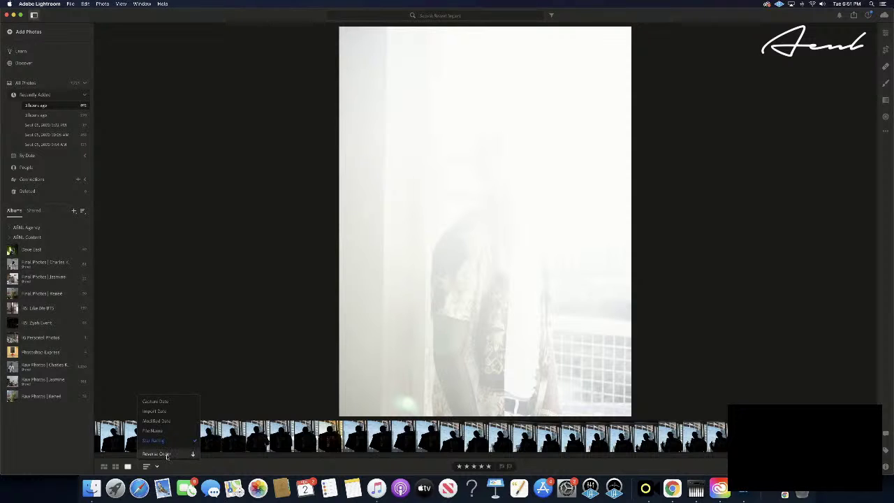
left_click(168, 454)
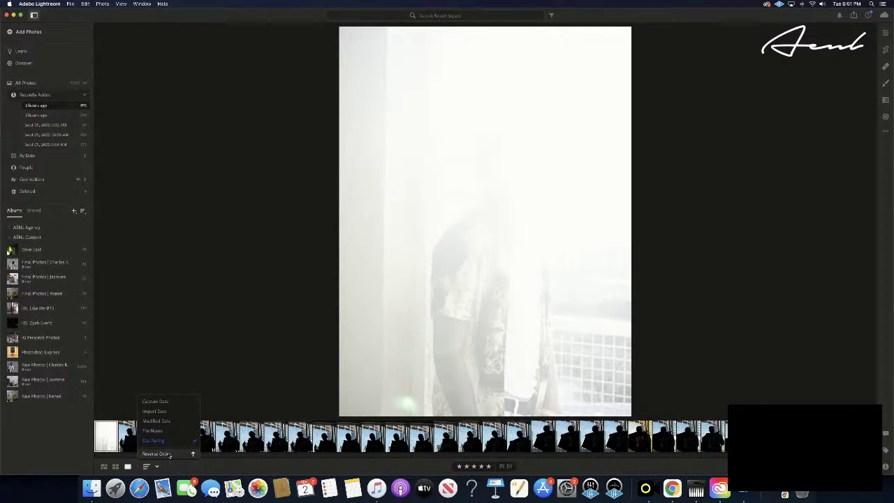
left_click(168, 454)
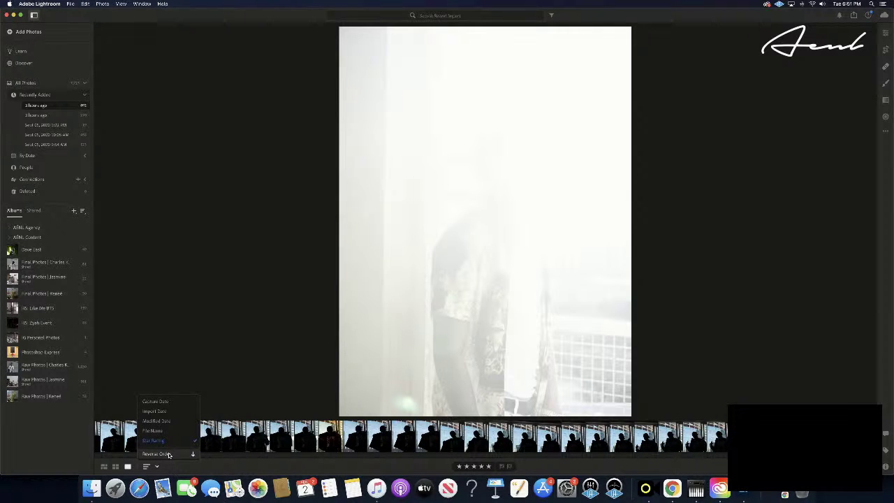
left_click(301, 456)
scroll(300, 446, "left", 3)
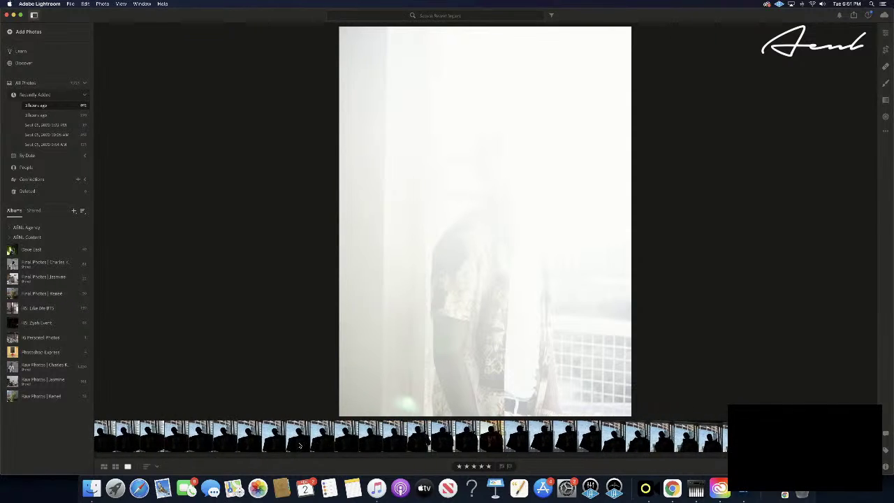
scroll(300, 445, "left", 10)
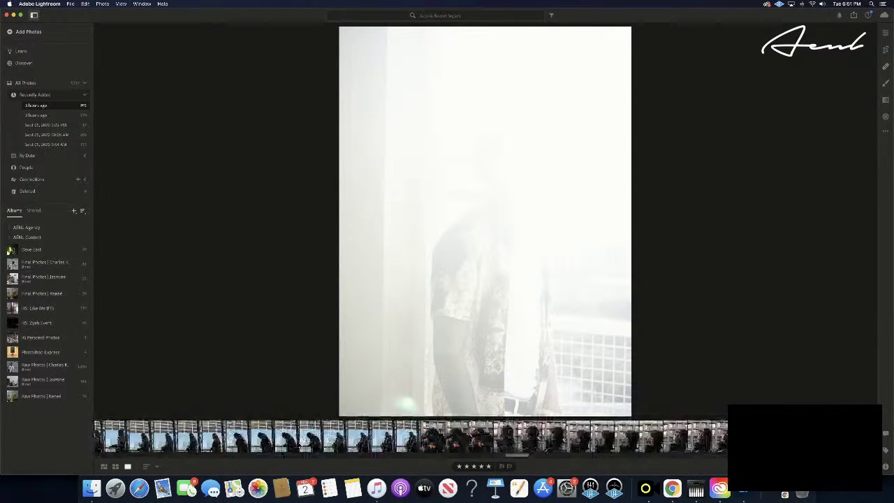
scroll(299, 446, "left", 10)
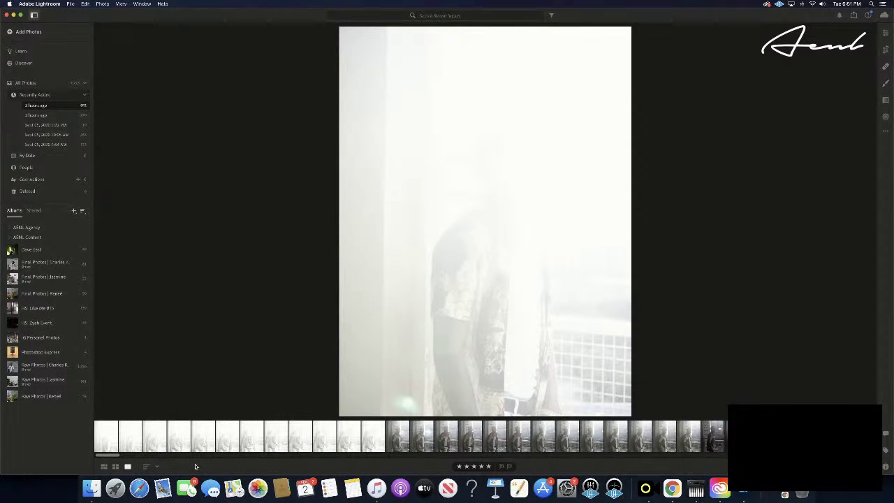
- Re-sort by star rating, reverse it, then choose a different sort order
left_click(148, 465)
left_click(158, 444)
left_click(157, 466)
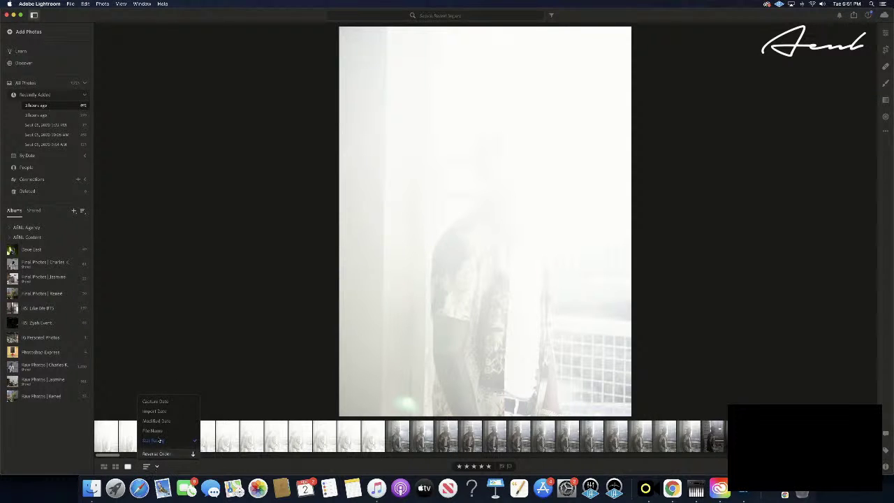
left_click(156, 454)
left_click(157, 466)
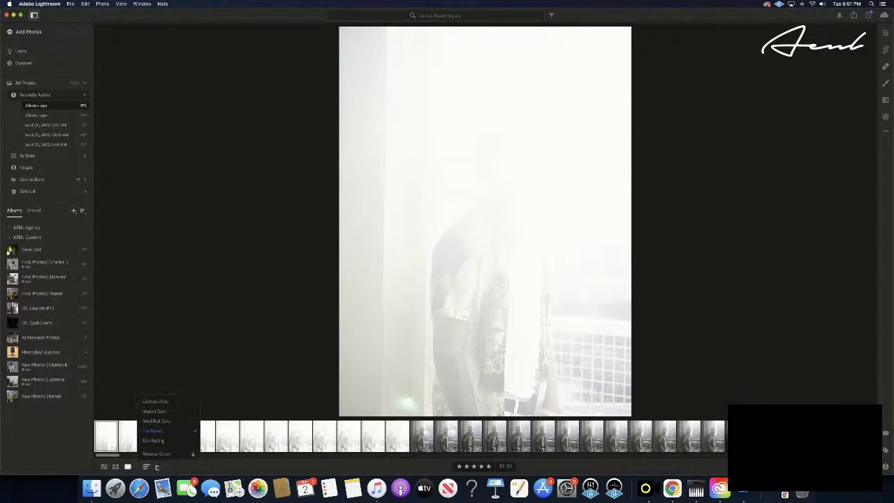
left_click(155, 439)
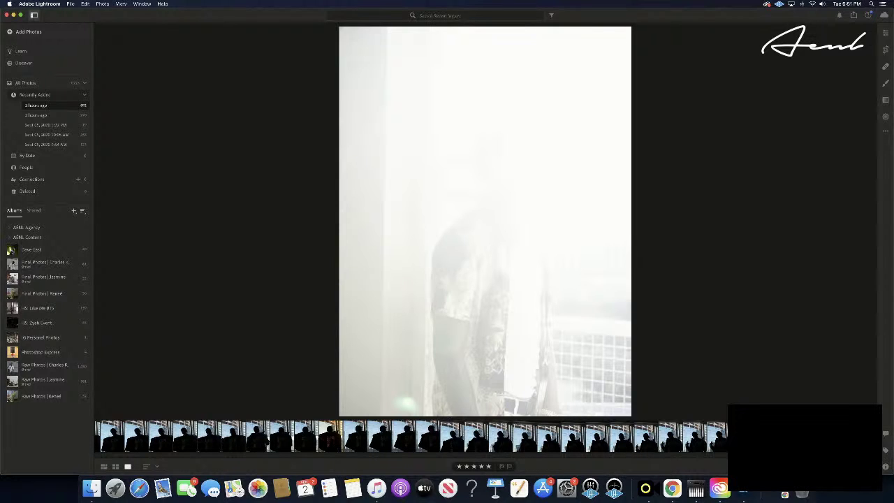
left_click(852, 15)
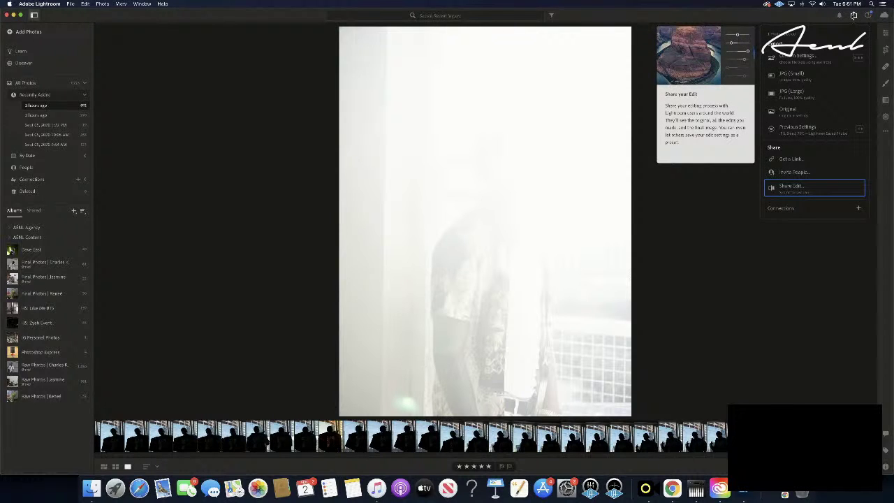
left_click(854, 15)
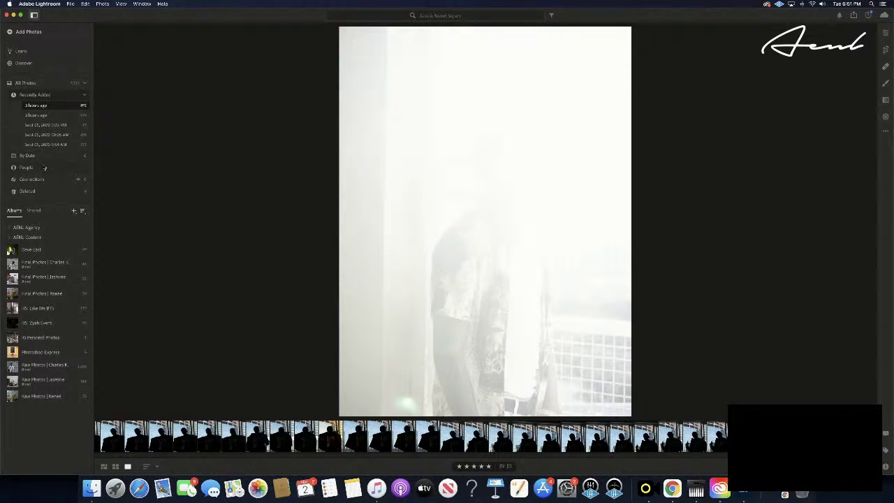
left_click(84, 155)
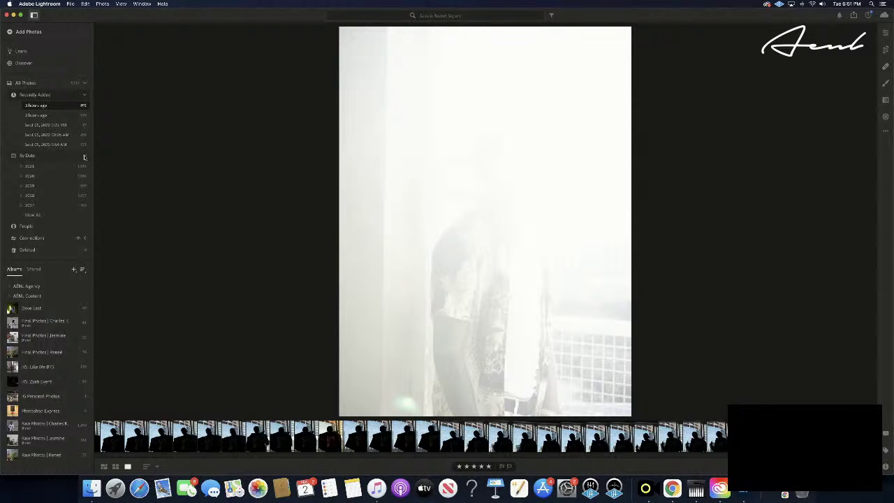
left_click(84, 156)
left_click(84, 180)
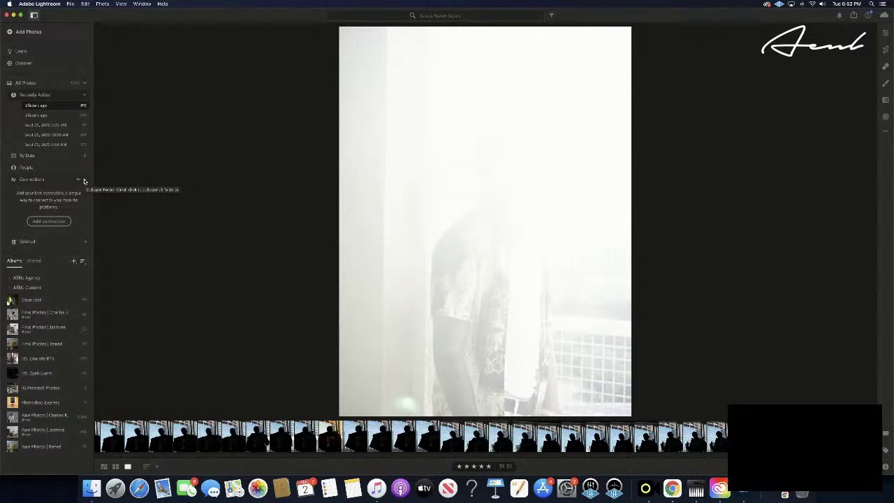
left_click(84, 181)
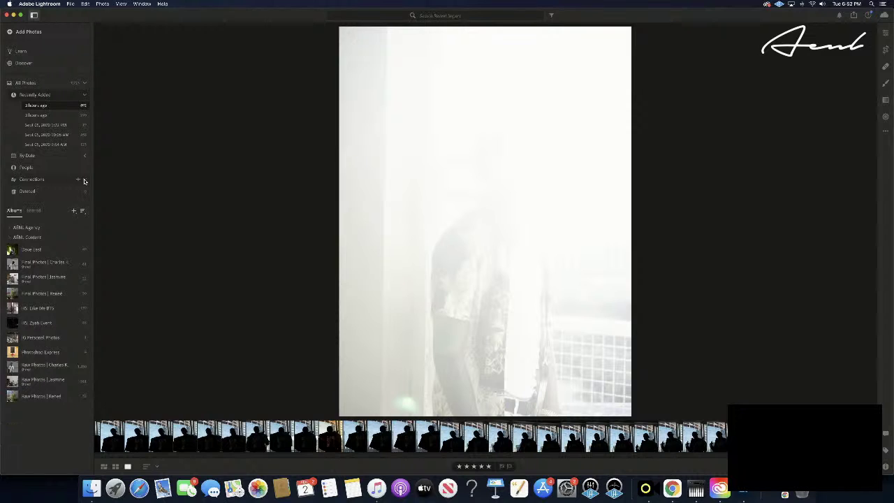
left_click(33, 210)
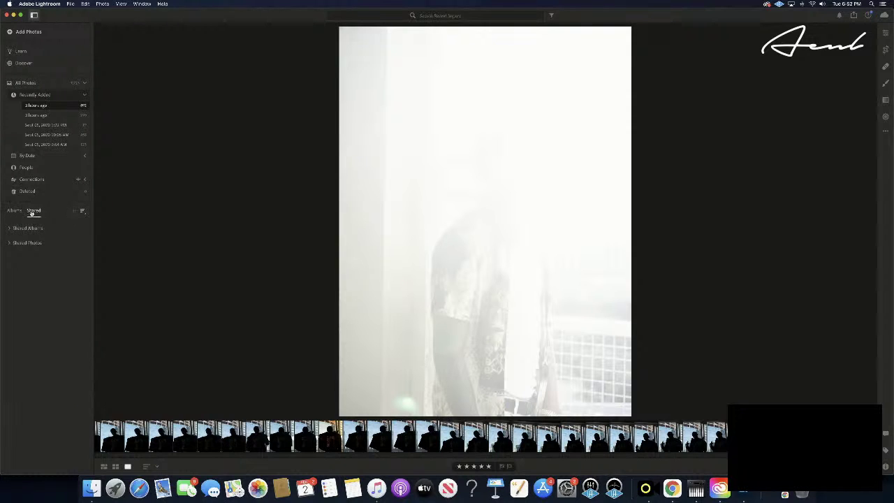
left_click(14, 211)
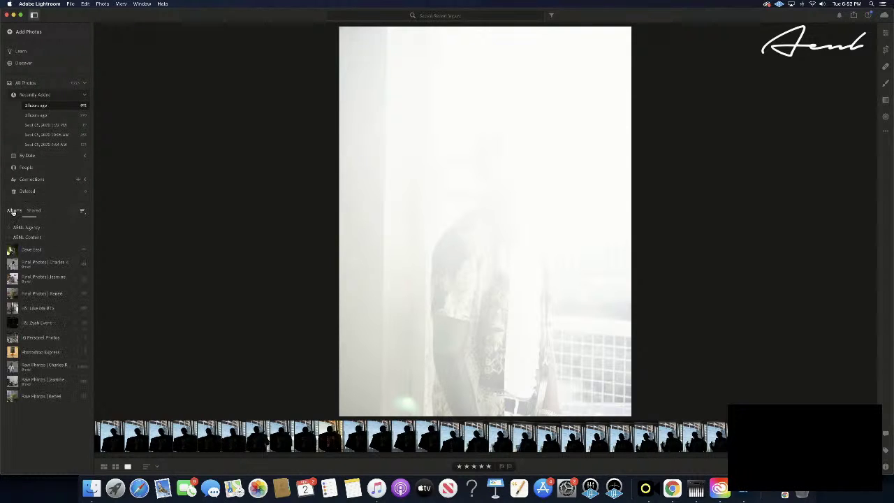
left_click(82, 212)
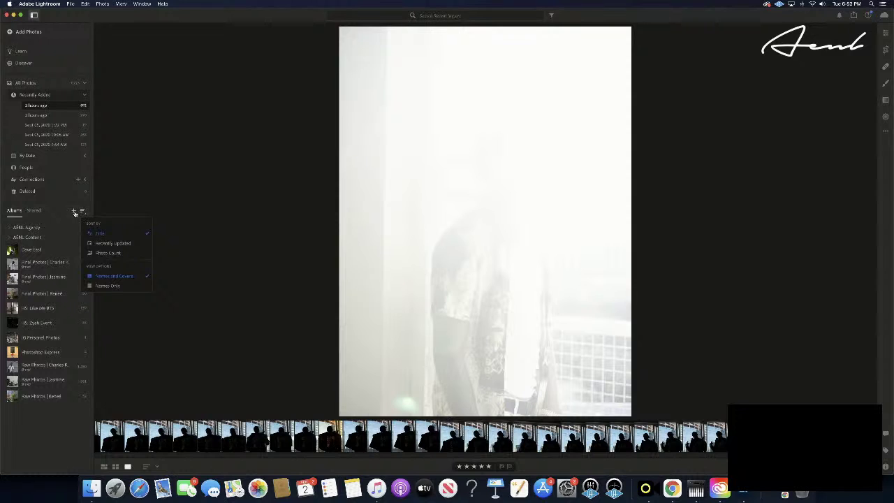
left_click(74, 213)
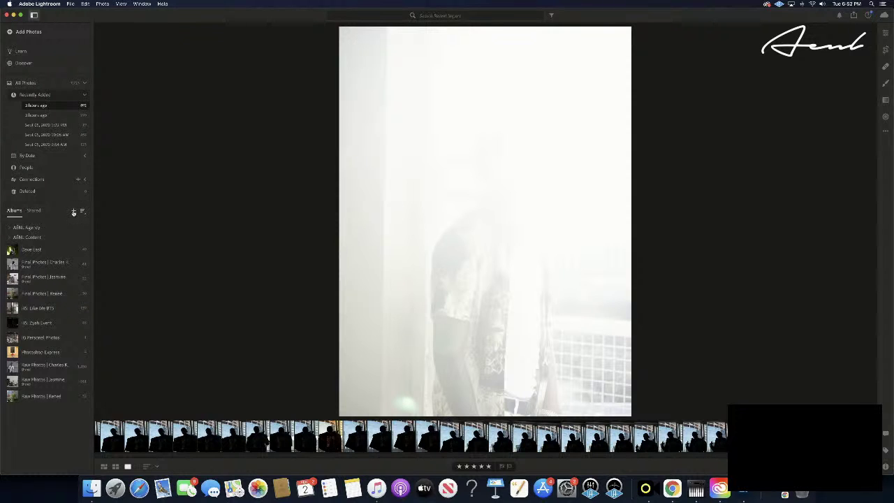
- Open the first Final Photos album and display it as a Square Grid
left_click(44, 268)
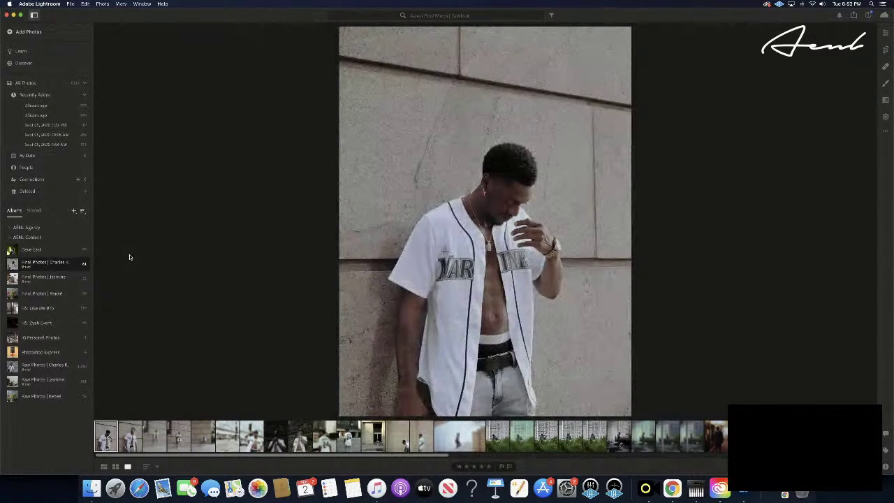
right_click(130, 255)
left_click(164, 219)
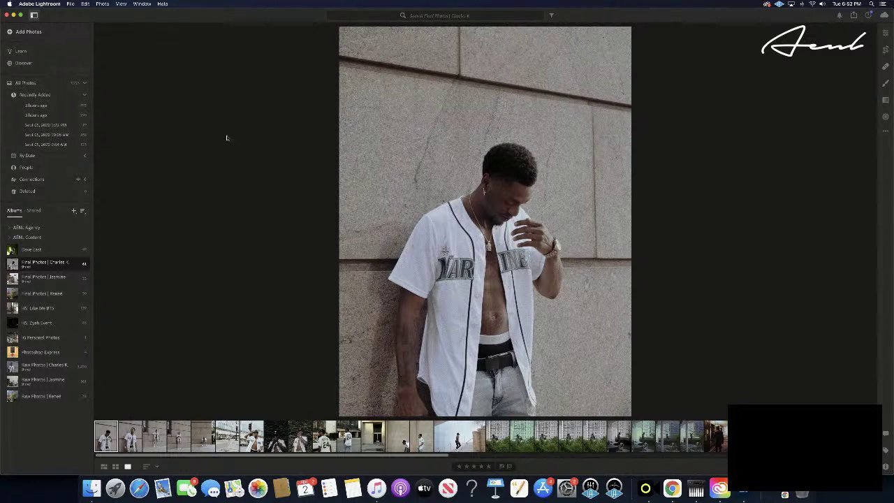
left_click(115, 466)
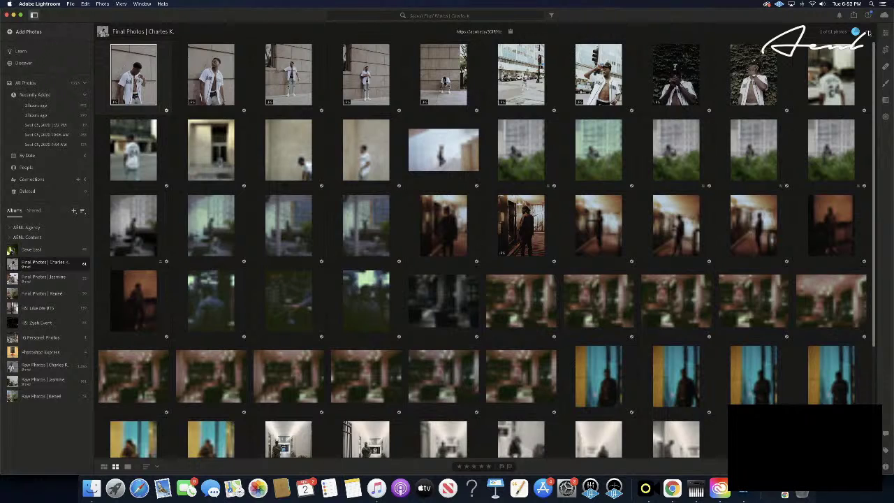
- Open and dismiss the album options and a photo's context menu without changes
left_click(867, 33)
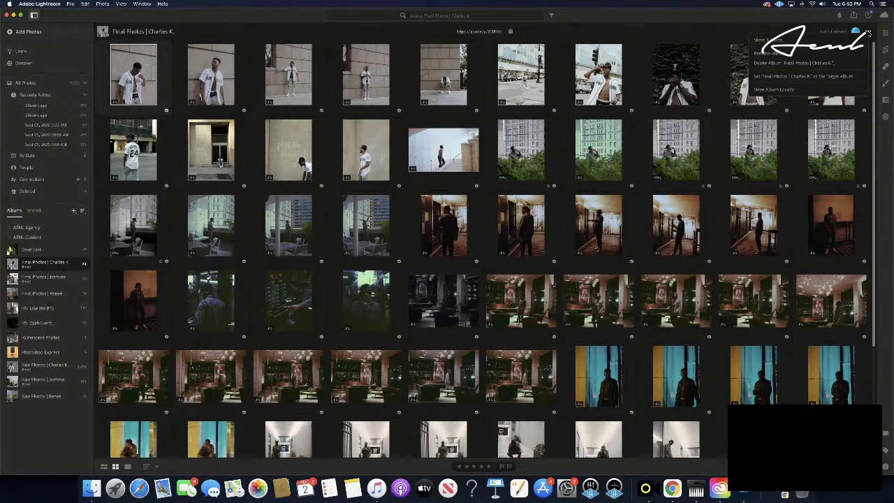
left_click(867, 32)
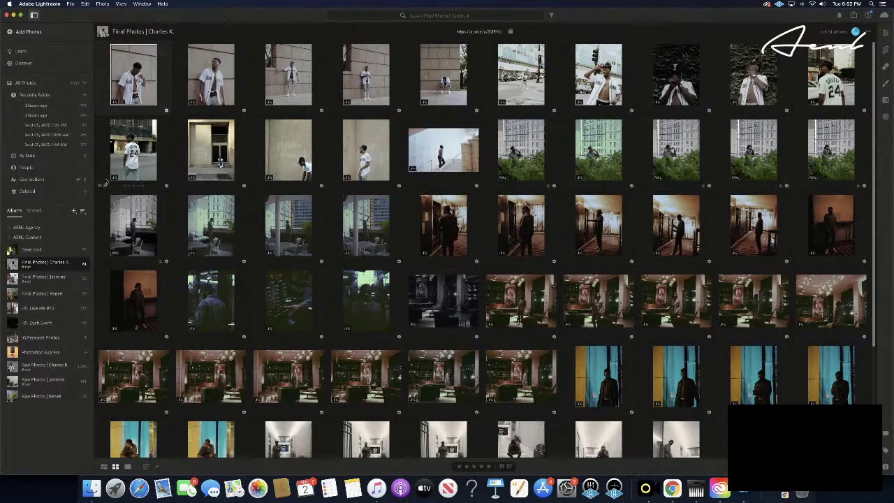
right_click(717, 353)
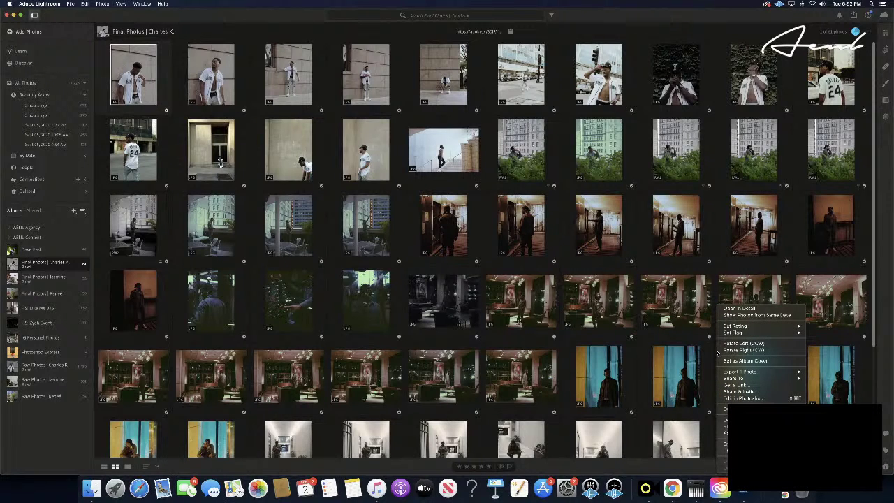
mouse_move(756, 374)
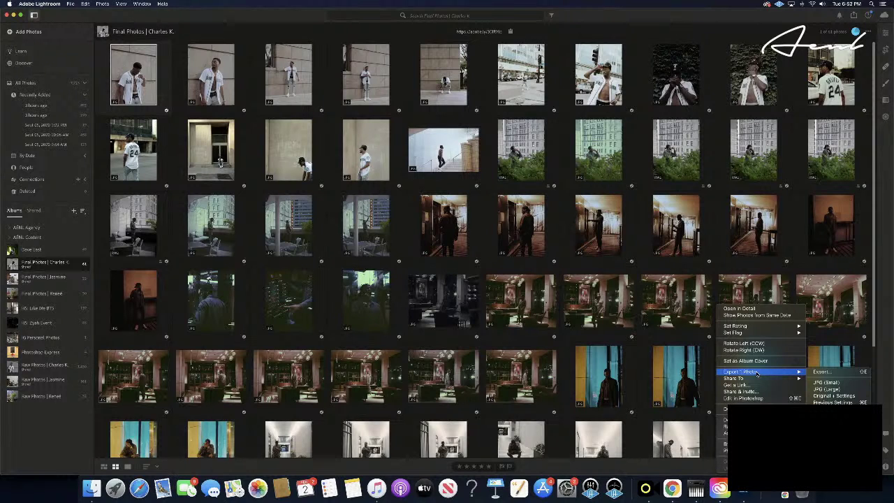
left_click(37, 426)
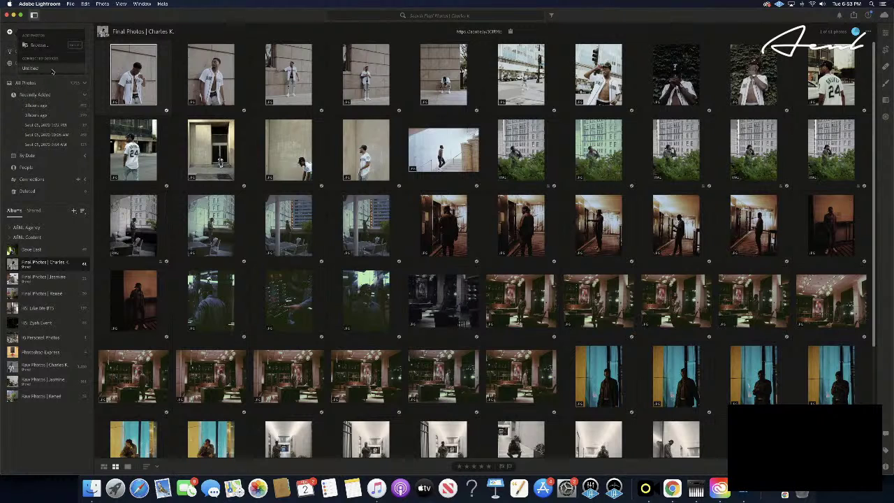
left_click(39, 397)
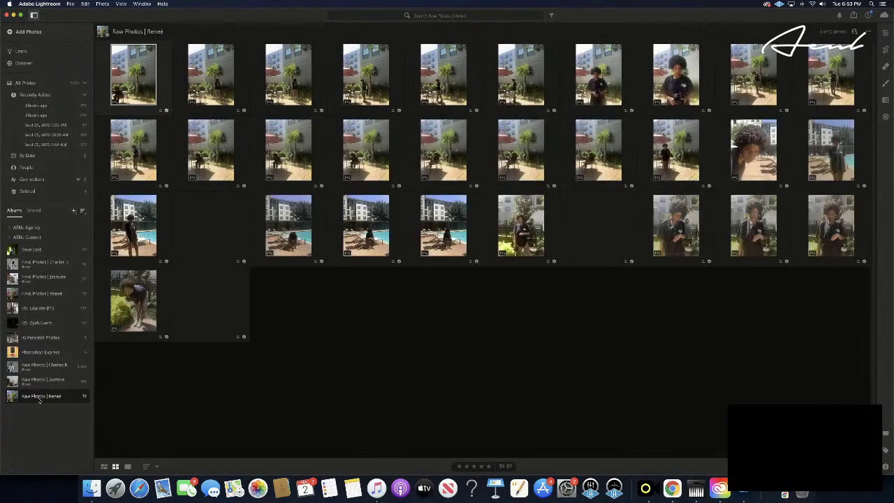
left_click(42, 263)
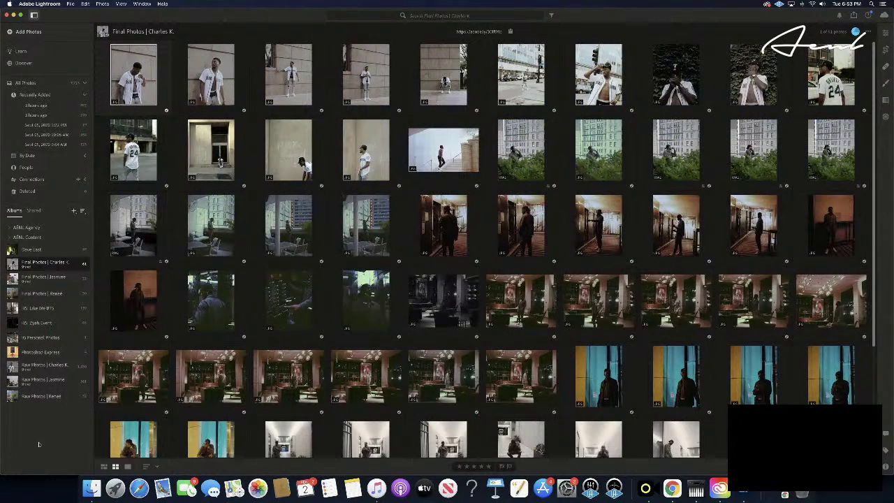
left_click(71, 4)
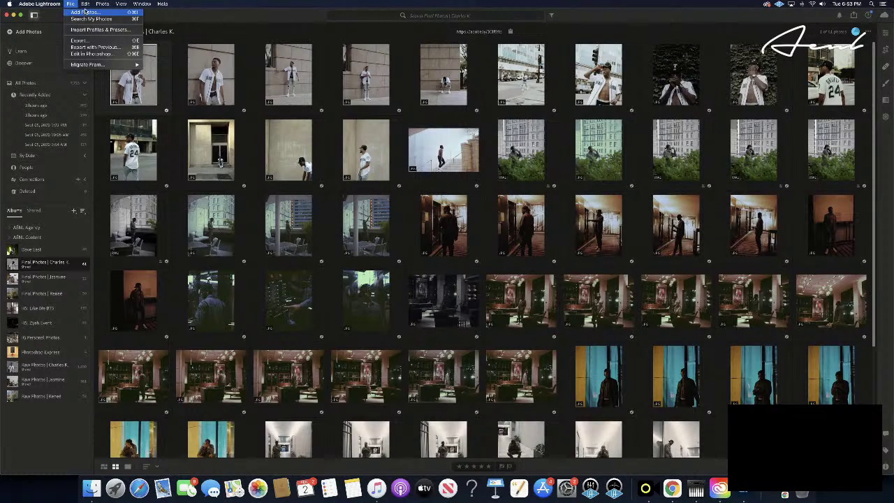
mouse_move(84, 5)
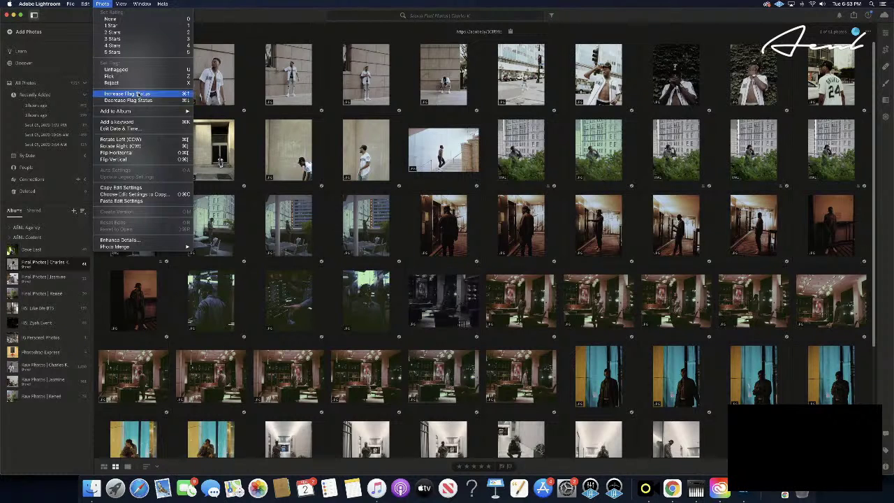
mouse_move(113, 112)
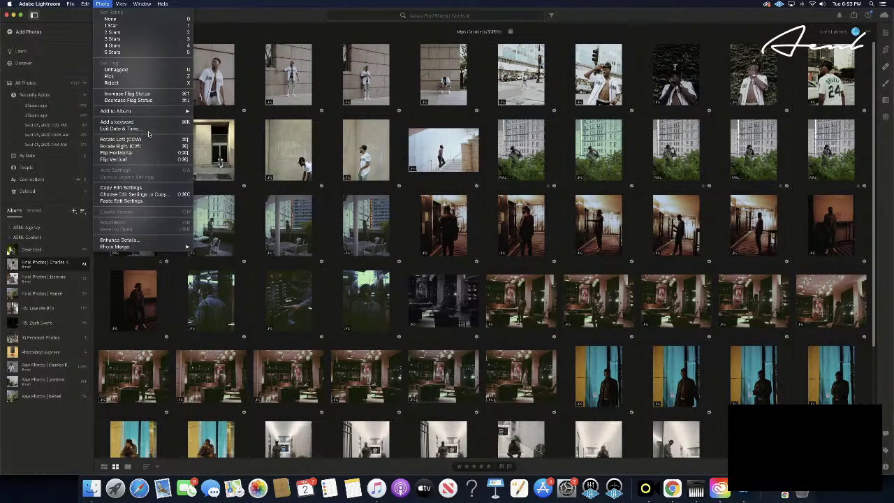
- Show the photos added 3 hours ago and give the first one five stars
left_click(43, 106)
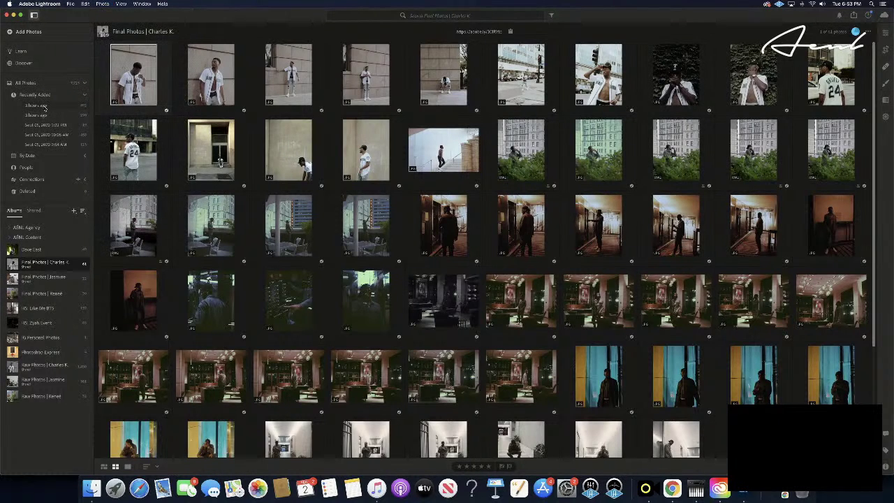
left_click(44, 106)
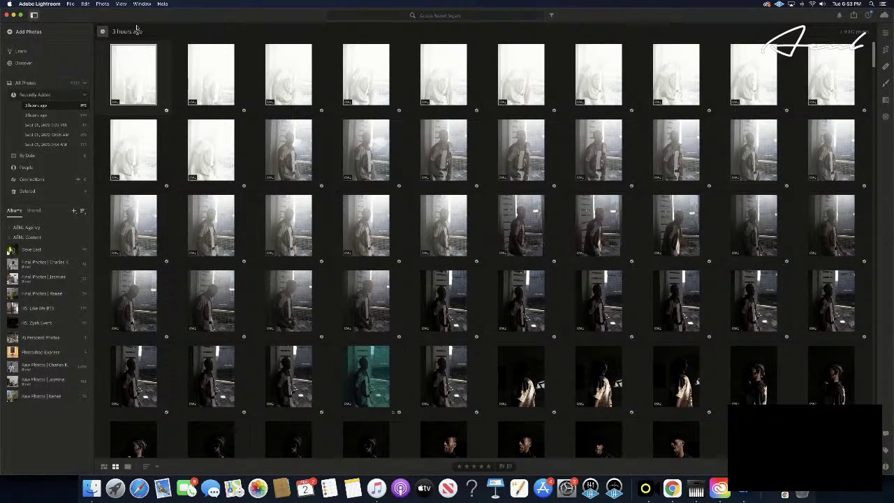
left_click(121, 4)
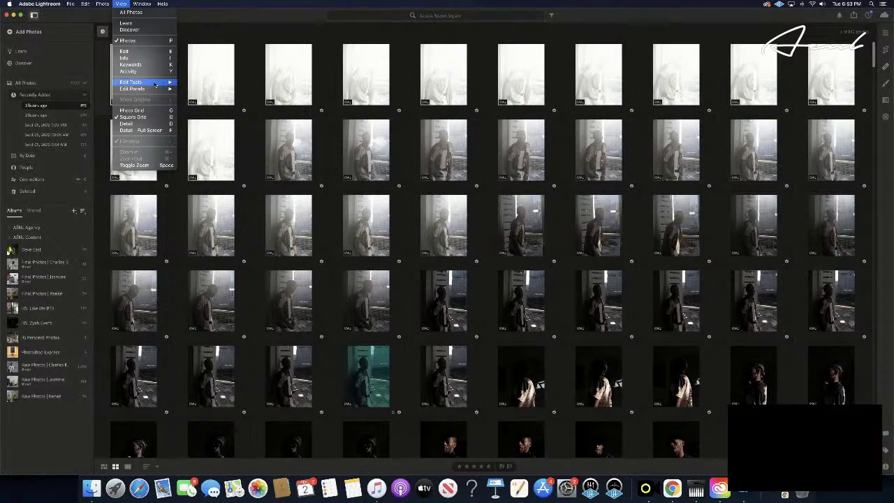
mouse_move(155, 84)
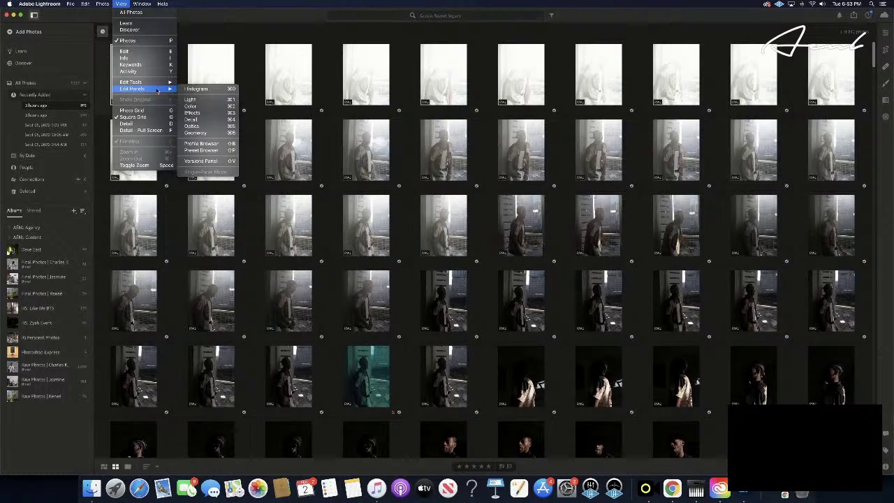
mouse_move(99, 5)
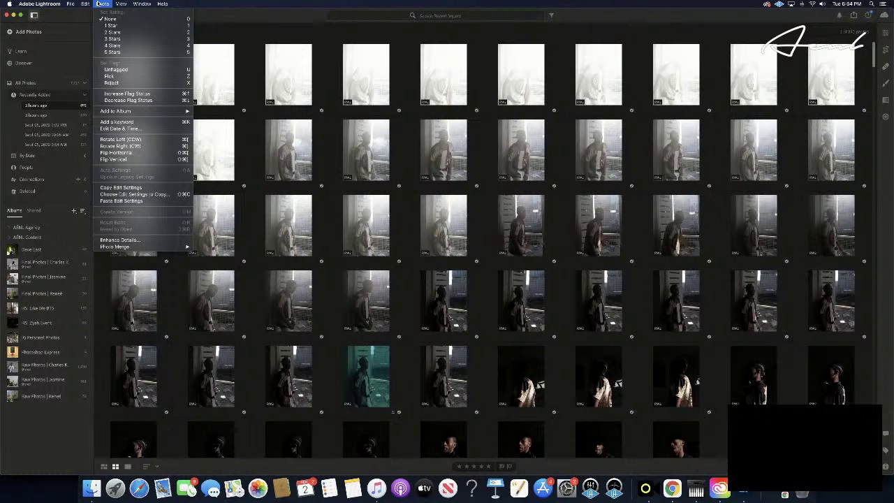
left_click(134, 53)
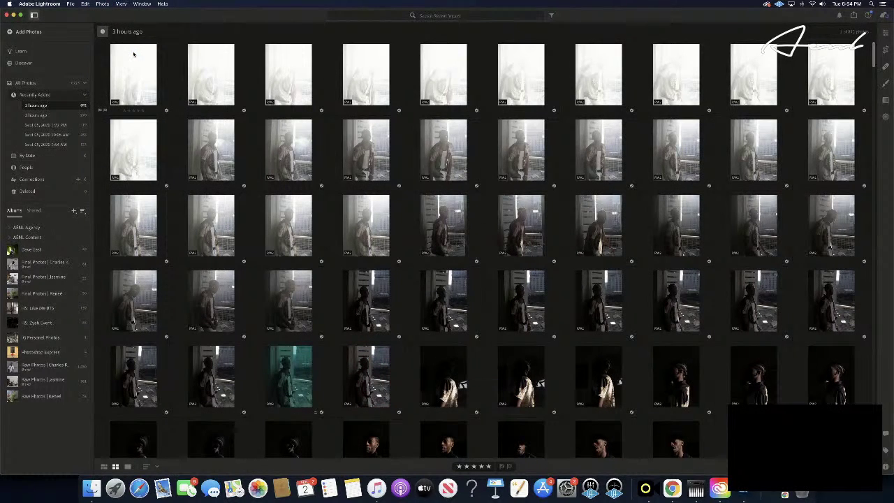
- Bring up the filter bar for the photo grid
left_click(88, 3)
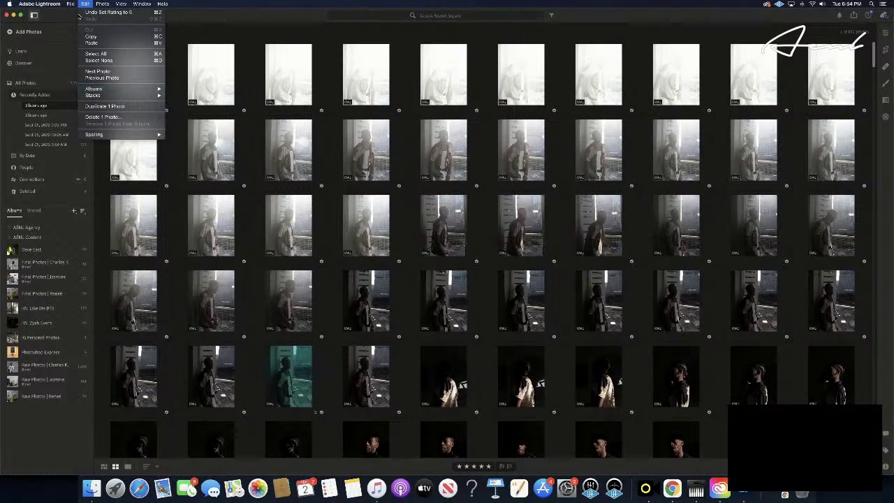
mouse_move(73, 5)
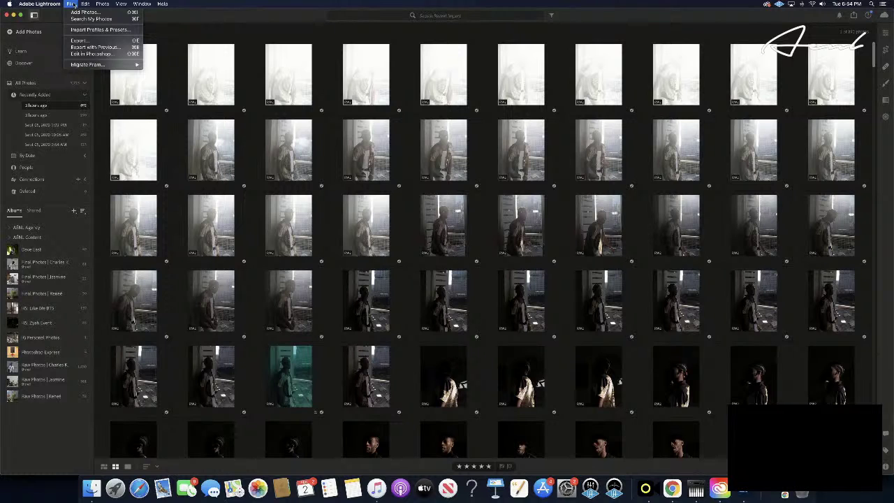
left_click(552, 15)
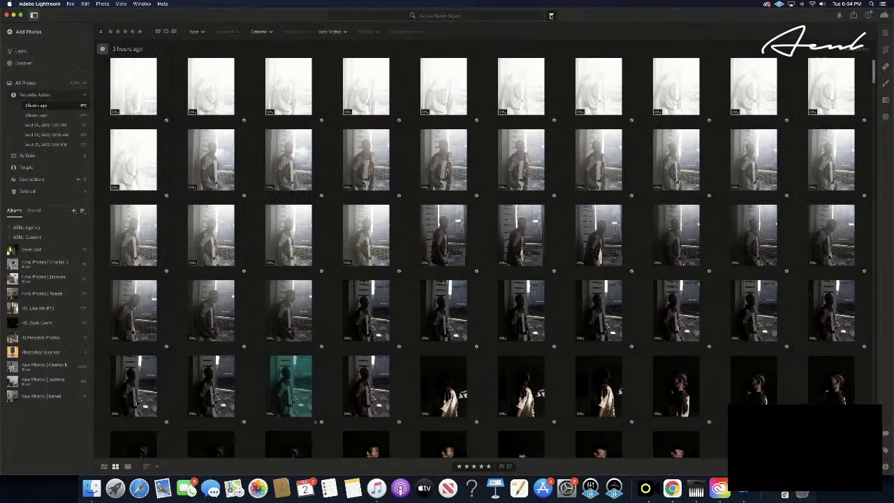
- Filter to five-star photos and delete the washed-out second photo and the white first photo
left_click(140, 32)
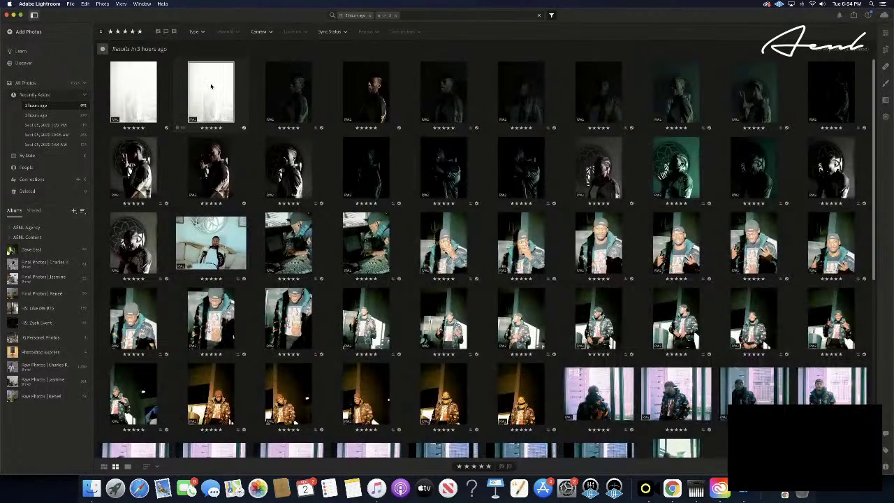
right_click(211, 87)
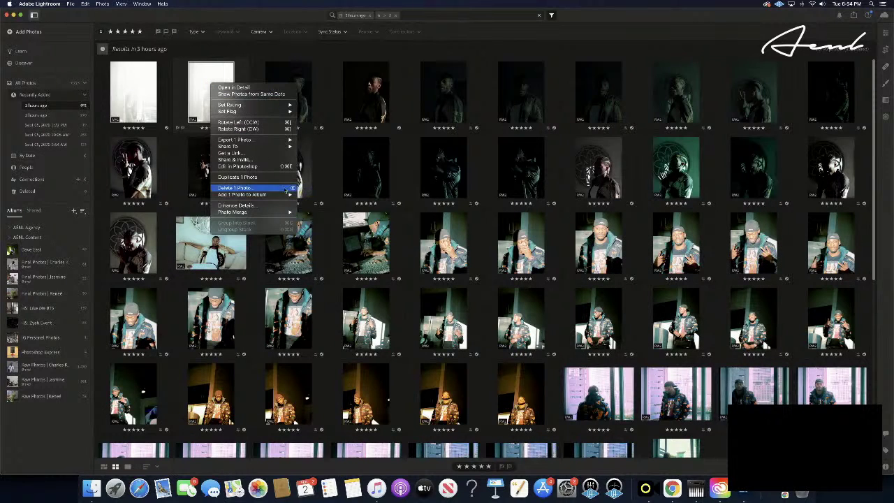
left_click(144, 102)
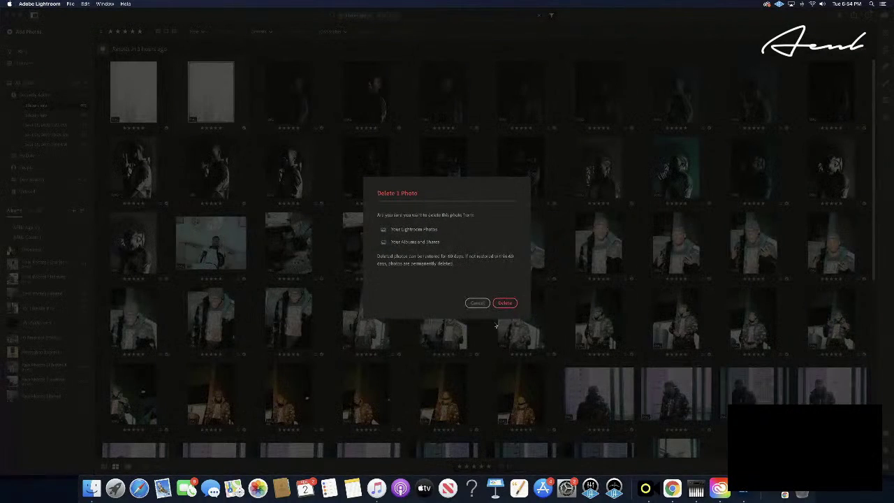
left_click(505, 303)
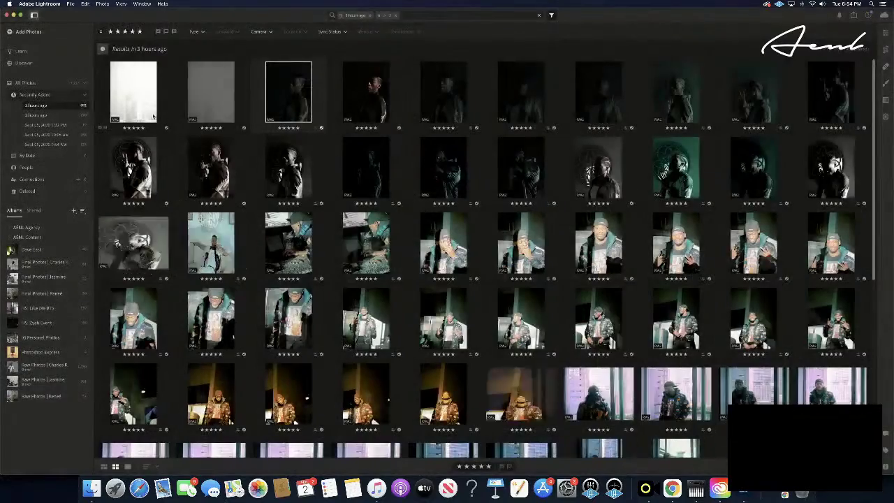
right_click(138, 99)
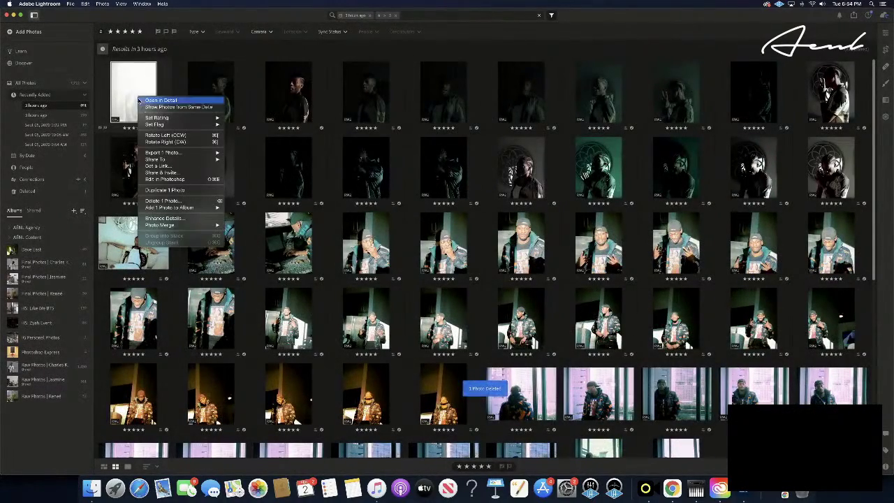
left_click(193, 202)
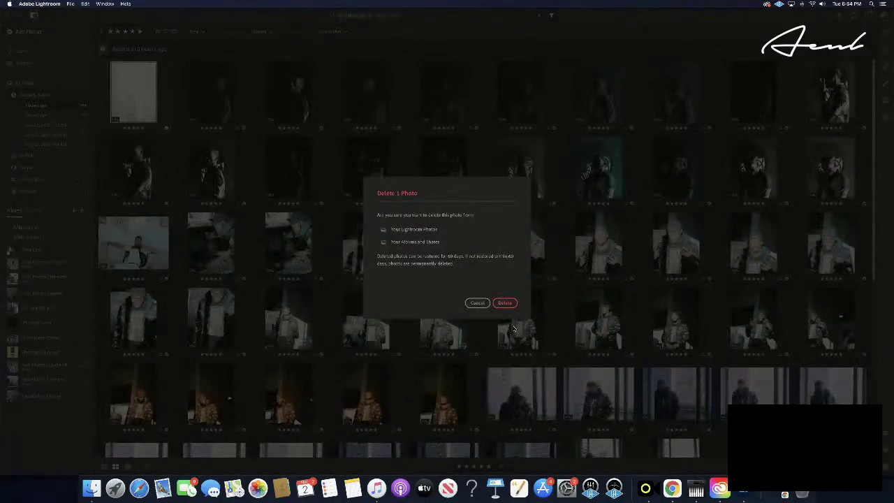
left_click(504, 303)
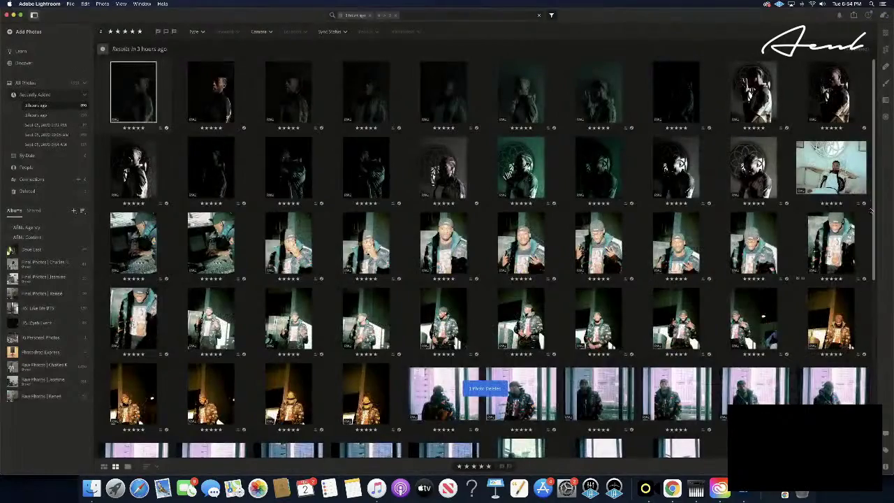
scroll(873, 185, "down", 10)
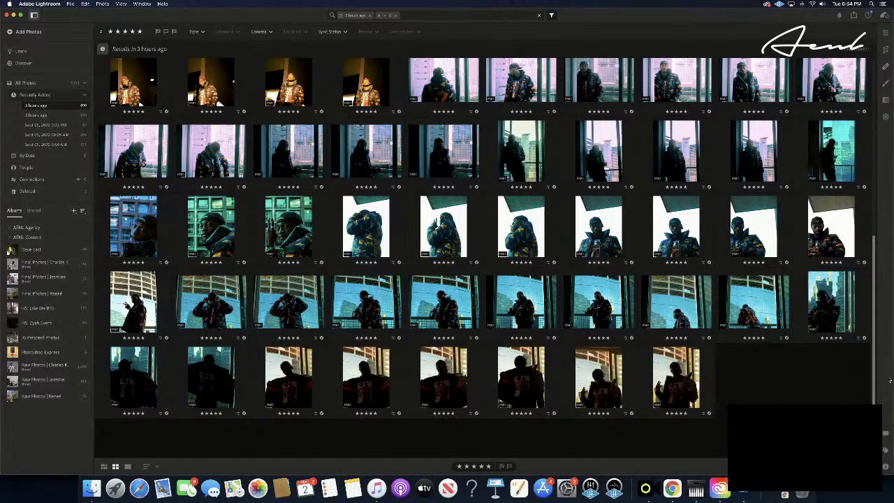
- Open the last thumbnail large and step through neighbours to the jacket-opening silhouette shot
double_click(688, 375)
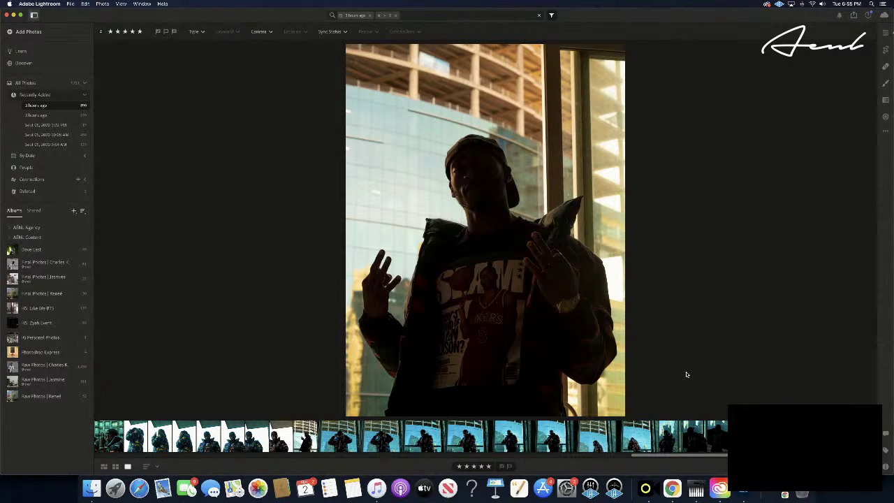
key("Right")
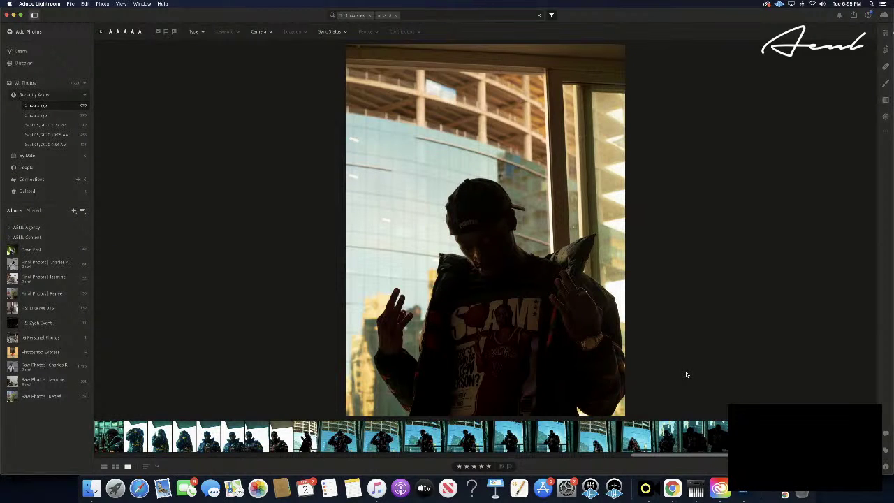
key("Right")
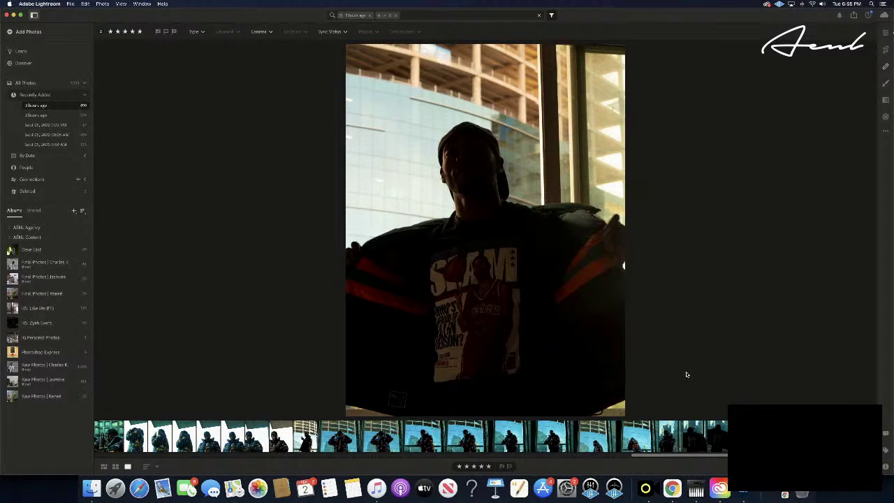
key("Right")
key("Right")
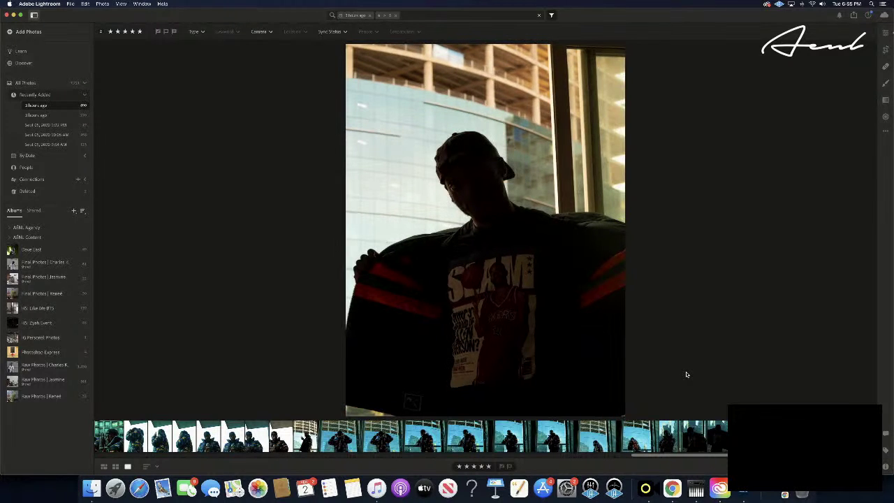
key("Right")
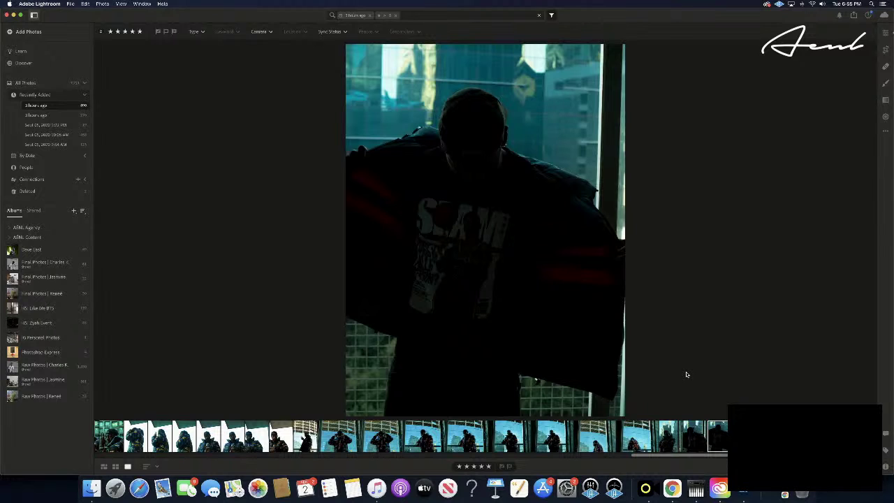
key("Left")
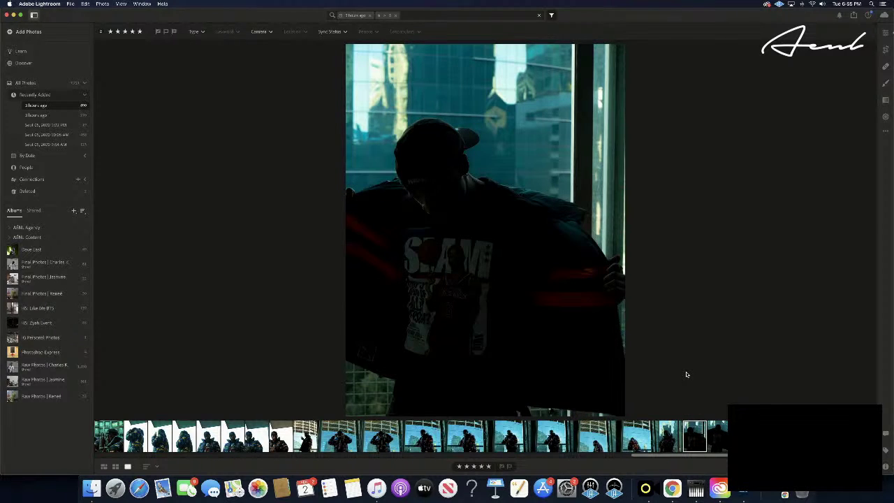
key("Left")
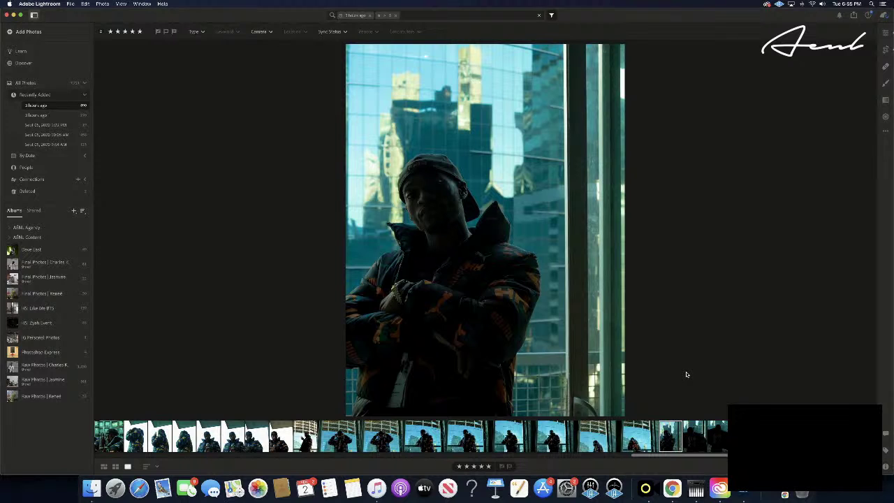
key("Right")
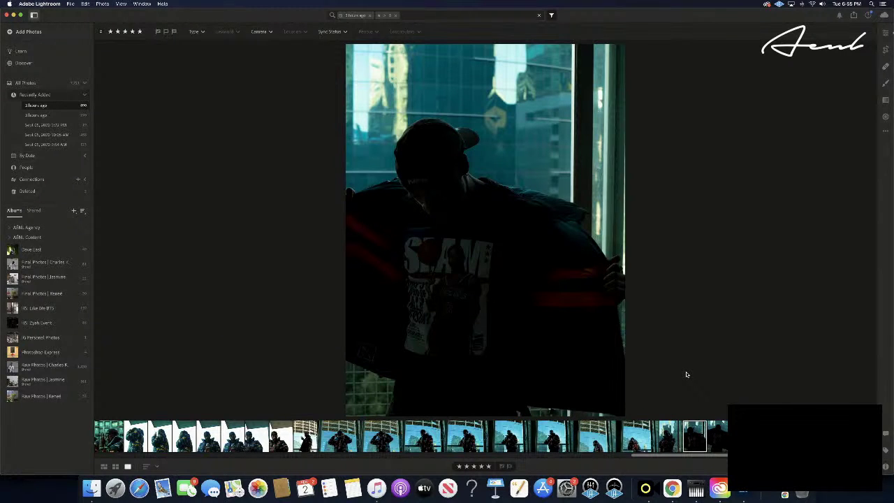
- Raise Whites moderately, set Shadows just below maximum and lower Blacks slightly
left_click(885, 34)
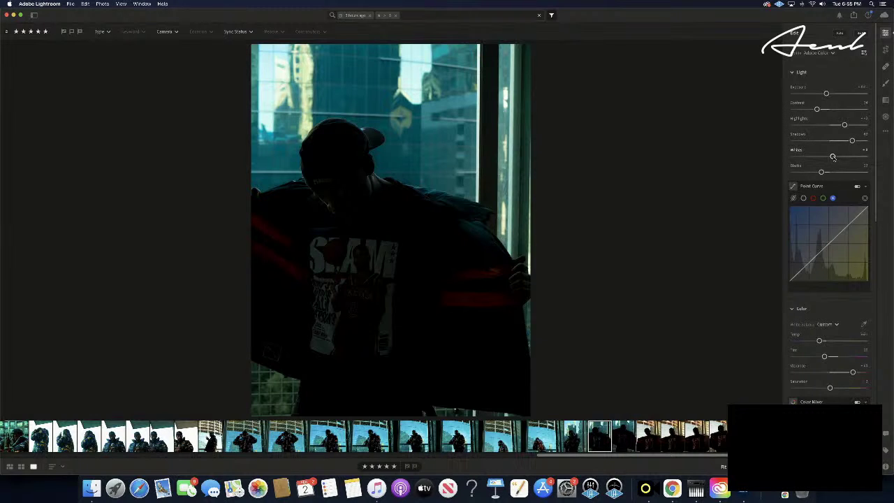
left_click_drag(833, 156, 878, 158)
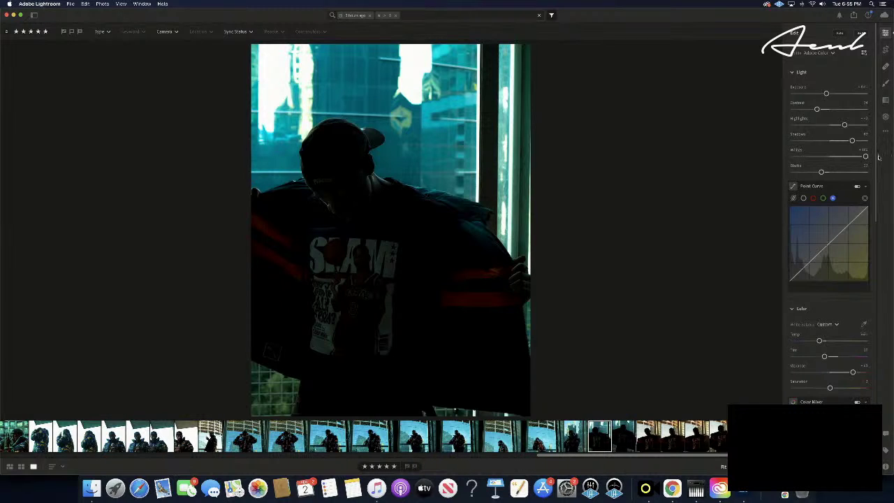
key("super+z")
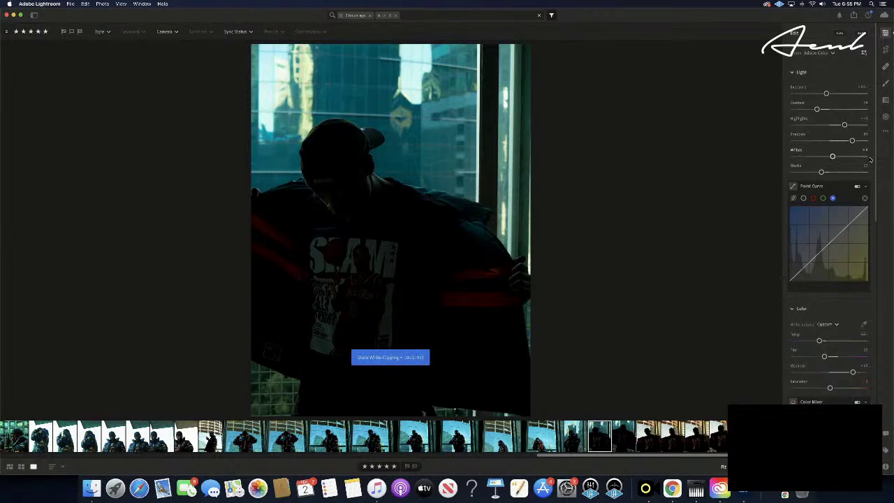
left_click_drag(833, 156, 873, 142)
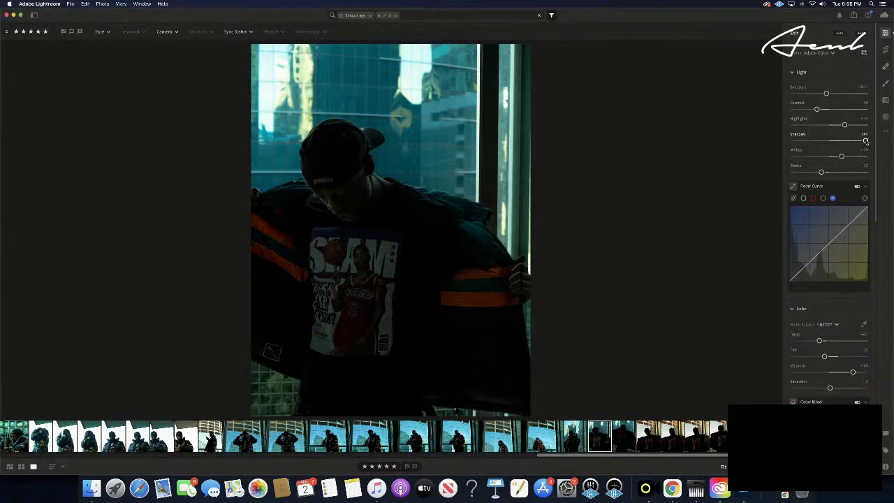
left_click_drag(866, 141, 863, 142)
left_click_drag(821, 173, 821, 172)
- Fine-tune the jacket photo's contrast back and forth
left_click_drag(816, 110, 811, 109)
left_click_drag(811, 110, 814, 110)
left_click_drag(814, 109, 820, 109)
- Nudge the contrast and set exposure to -0.12 on the jacket photo
left_click_drag(819, 109, 822, 110)
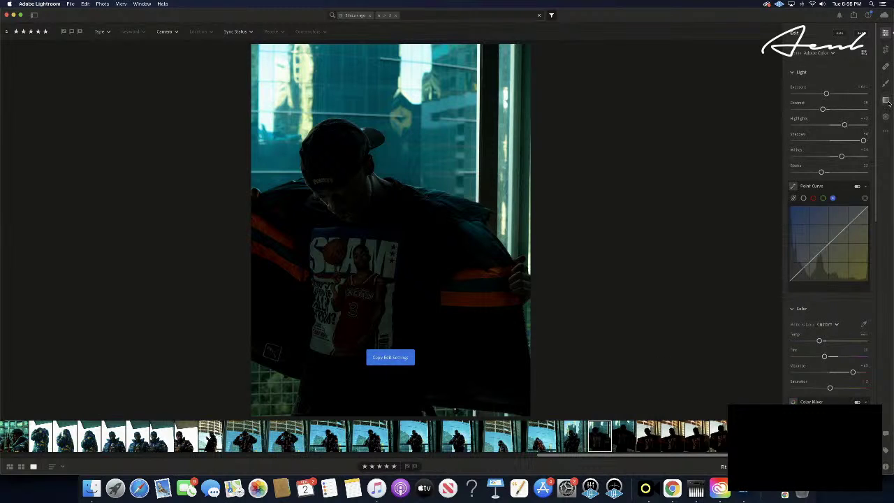
left_click_drag(826, 93, 829, 95)
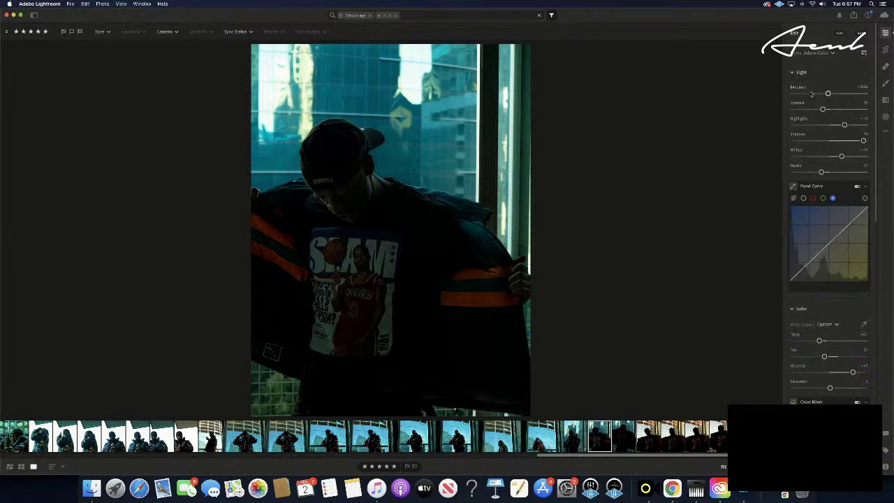
left_click_drag(822, 110, 823, 110)
- Copy the jacket photo's edit settings and paste them onto the next photo
key("super+c")
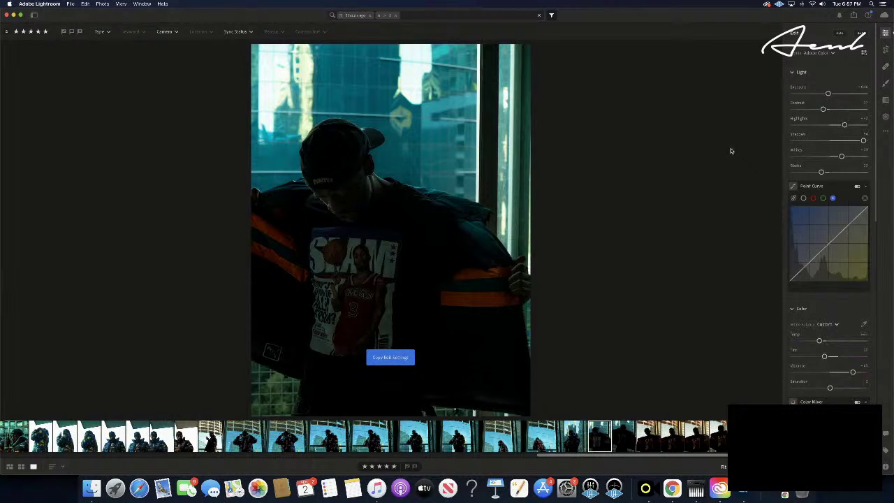
left_click(622, 438)
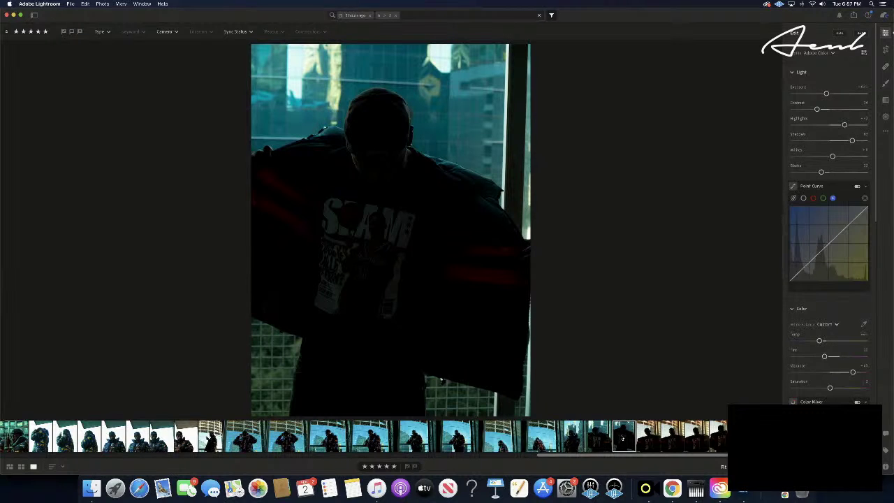
key("super+v")
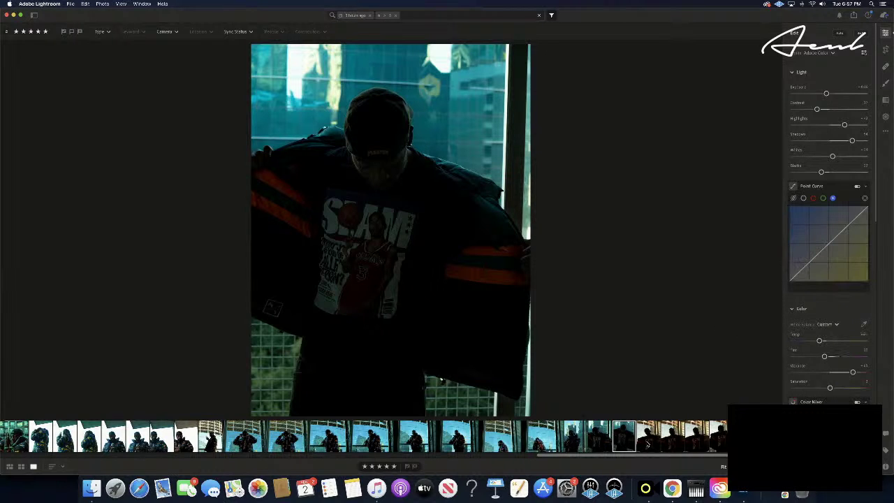
- On a later SLAM-shirt shot, brighten shadows, fine-tune contrast and copy the settings
left_click(648, 438)
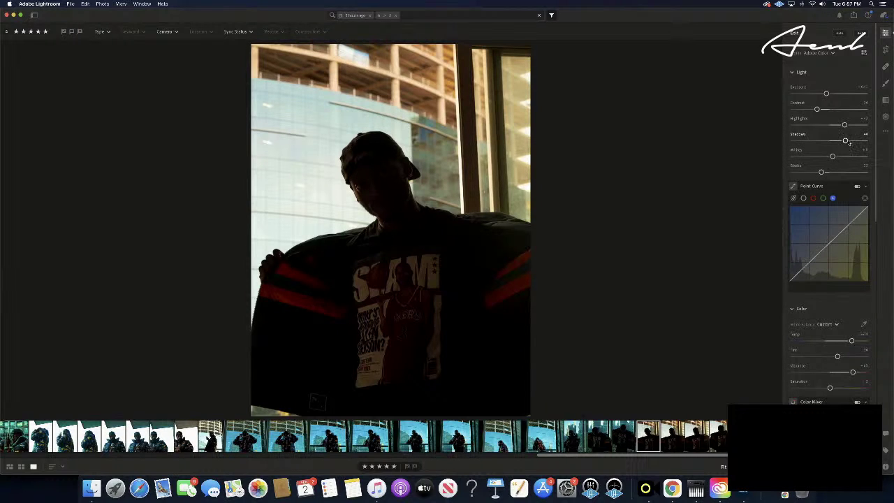
mouse_move(845, 142)
left_mouse_down()
mouse_move(857, 141)
mouse_move(849, 141)
left_mouse_up()
left_click_drag(816, 110, 809, 110)
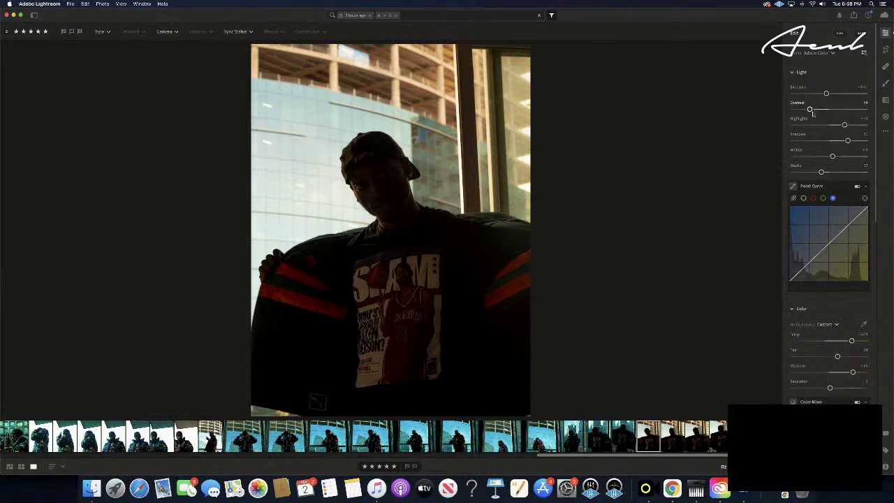
left_click_drag(810, 110, 812, 110)
key("super+c")
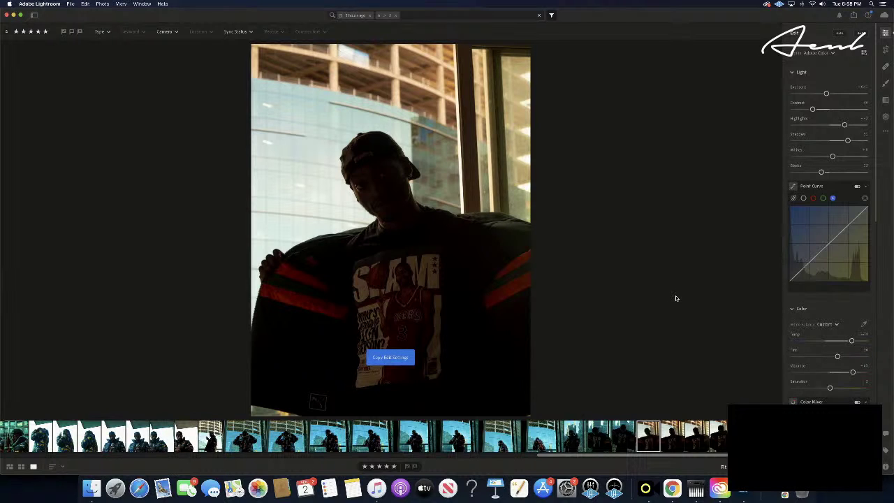
- Paste the copied edit settings onto each of the next five SLAM-shirt window photos
left_click(671, 437)
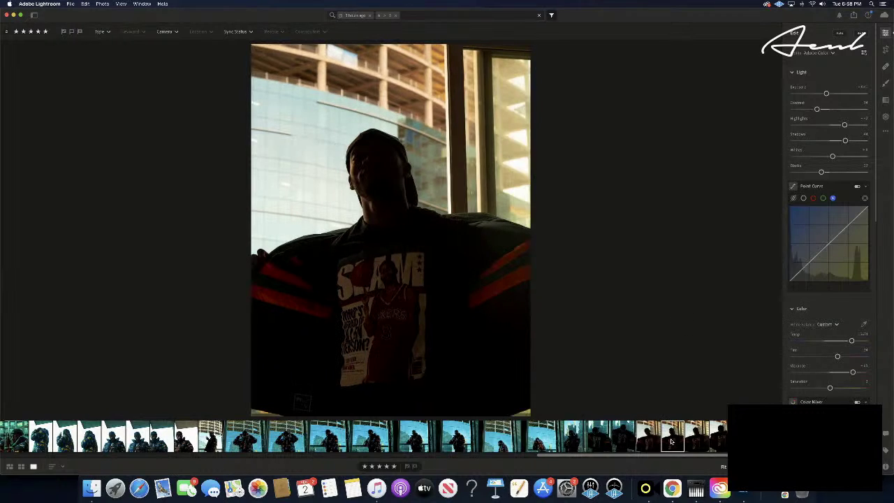
key("super+v")
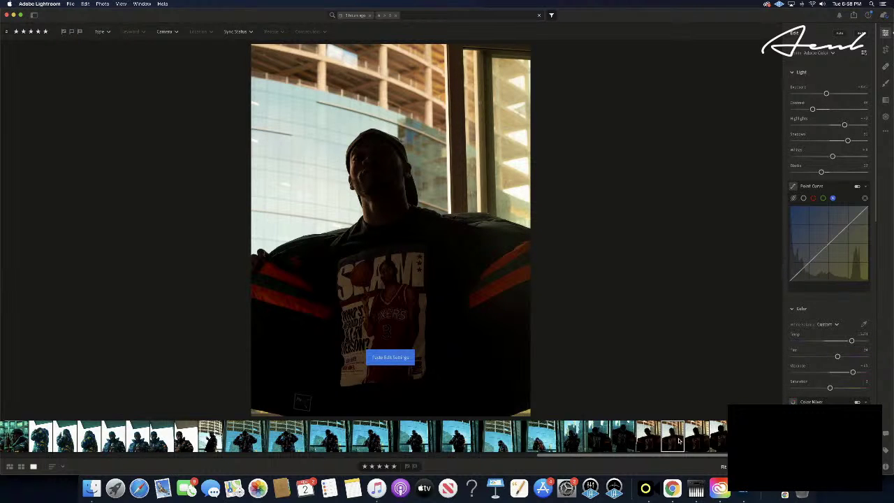
left_click(696, 437)
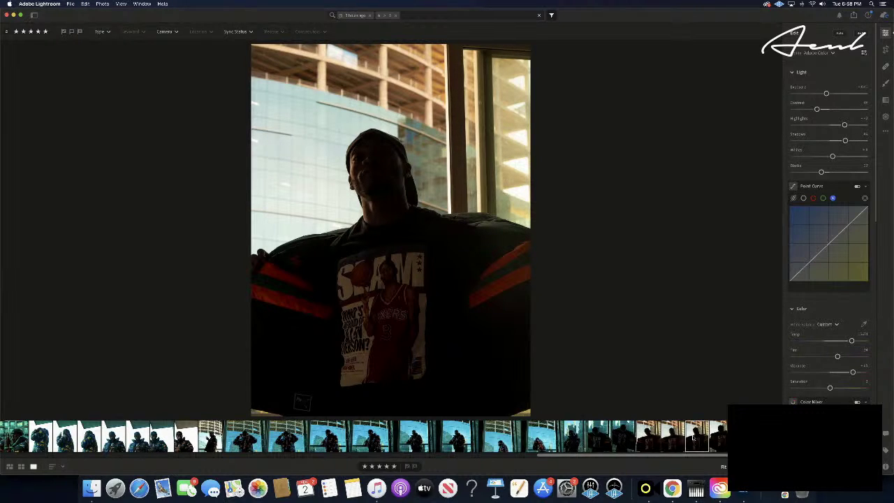
key("super+v")
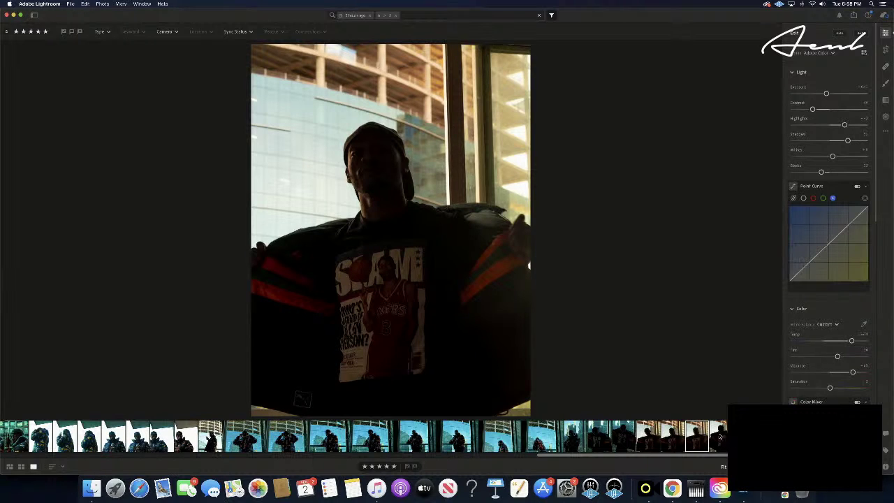
left_click(720, 437)
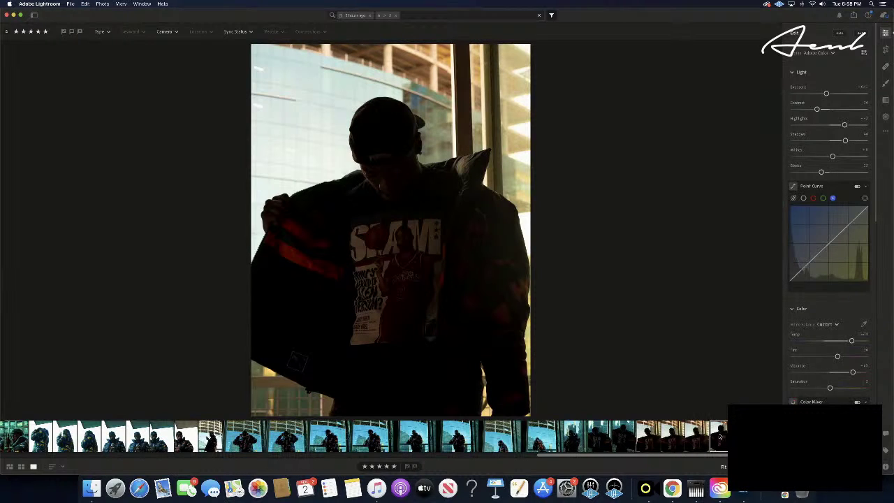
key("super+v")
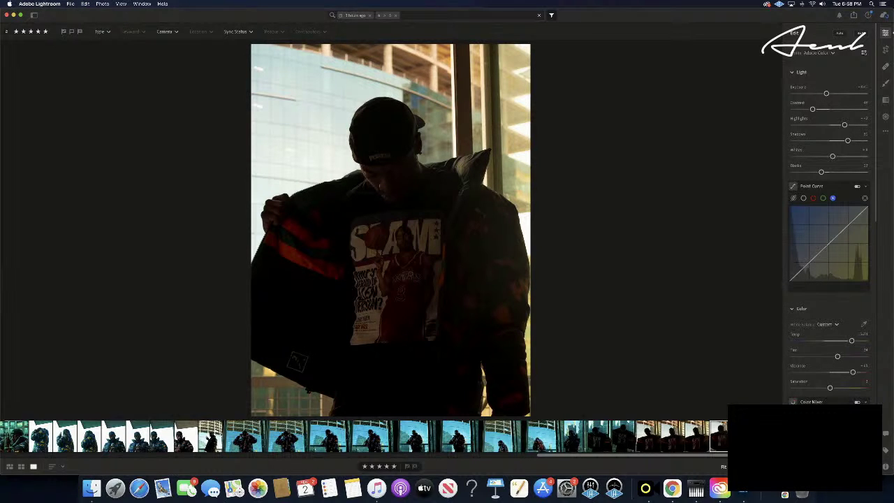
key("Right")
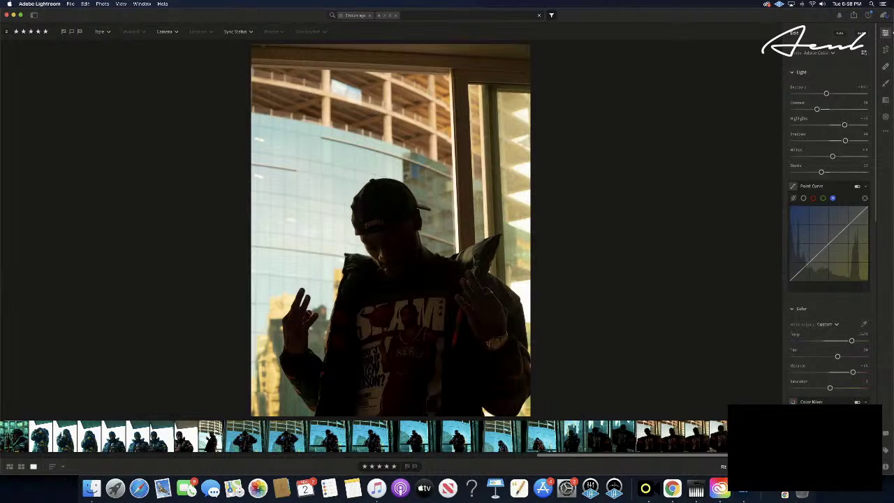
key("super+v")
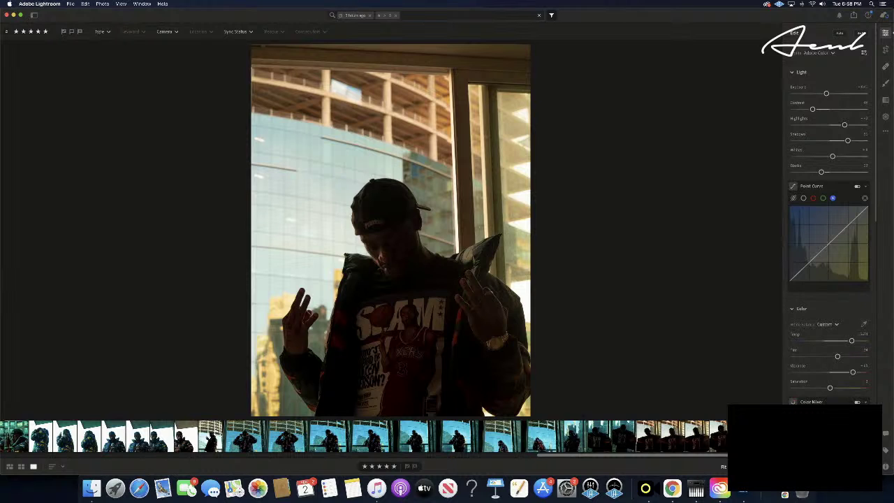
key("Right")
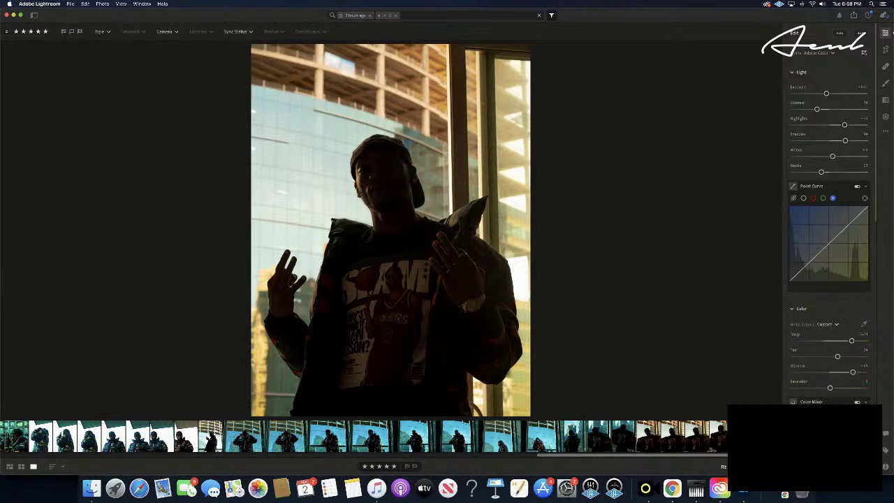
key("super+v")
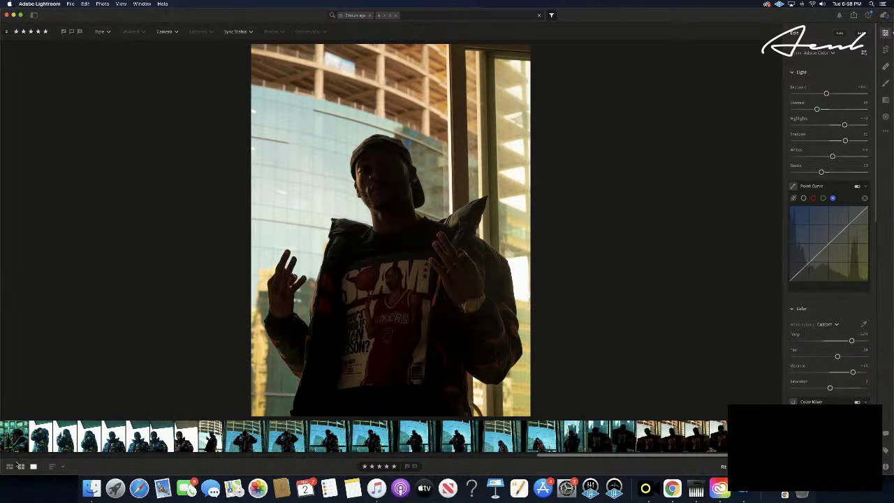
- From the thumbnail grid, open the dark low-key gold-sleeved portrait full size
left_click(21, 466)
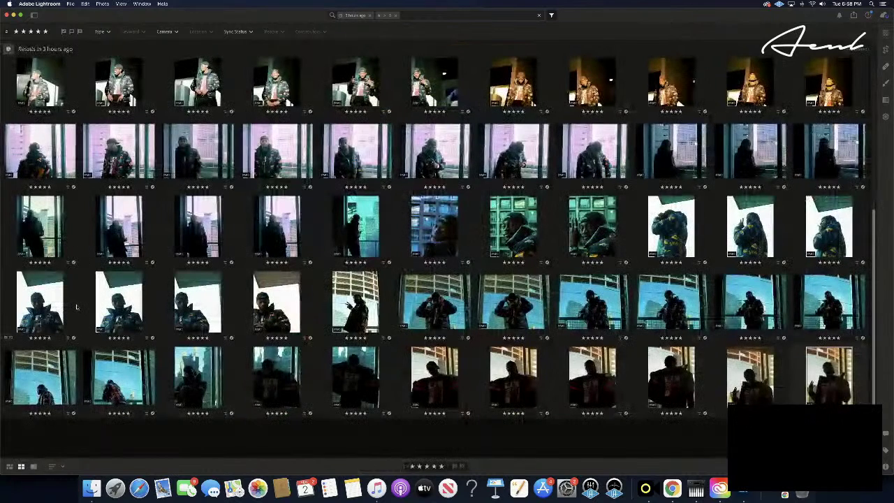
left_click(696, 433)
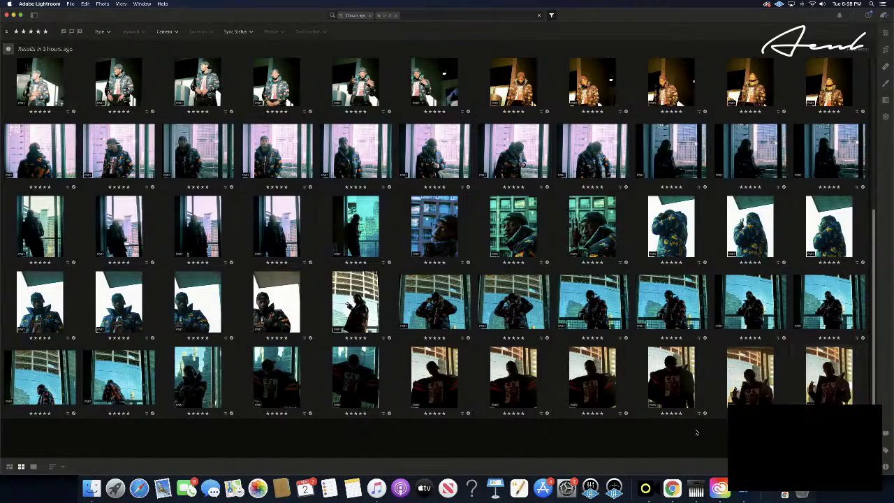
scroll(696, 433, "up", 5)
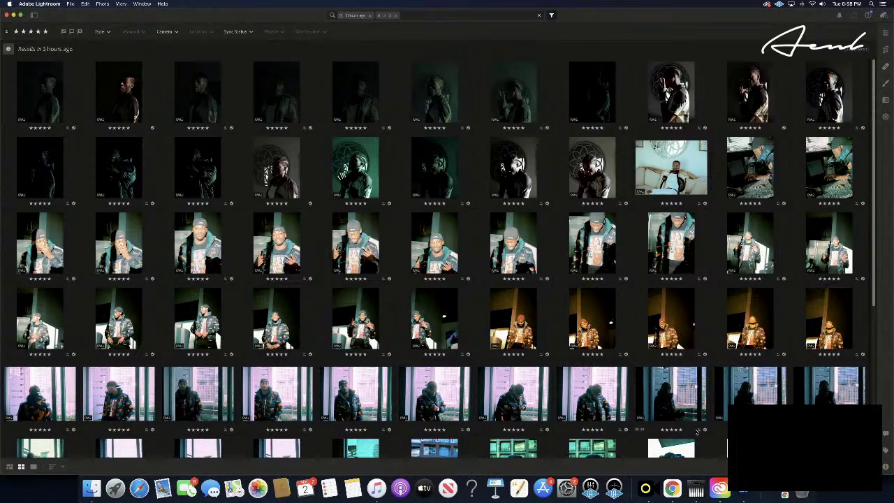
left_click(109, 106)
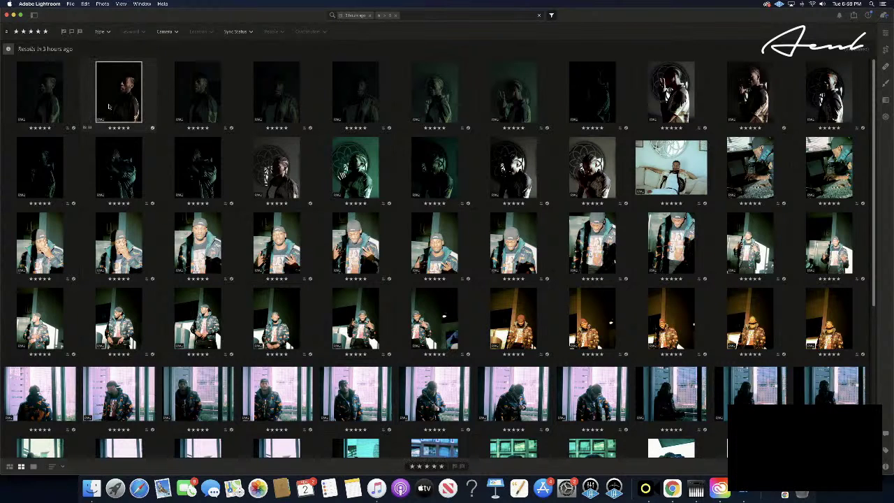
double_click(109, 107)
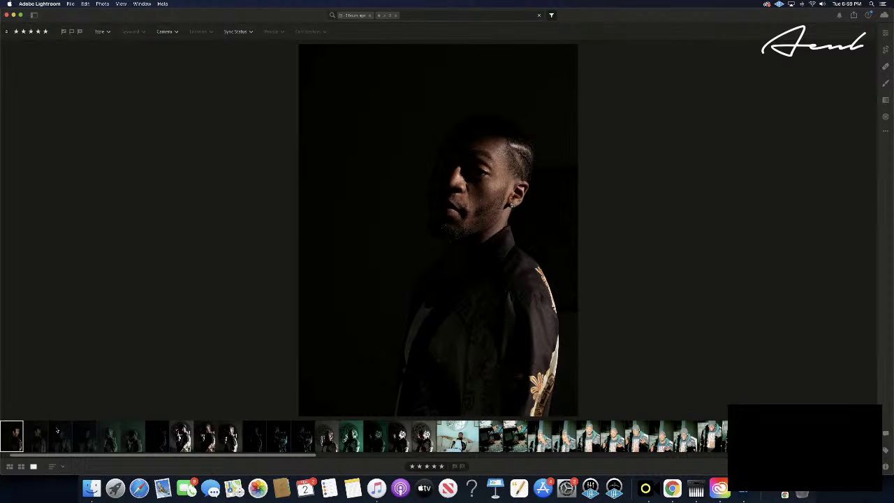
- Browse the round-window portraits one by one, ending on the profile shot, deleting nothing
left_click(21, 467)
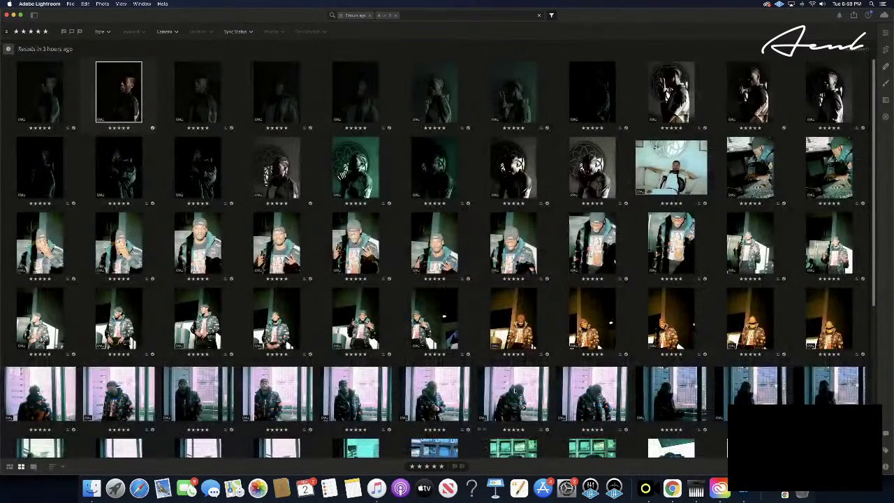
scroll(508, 391, "down", 2)
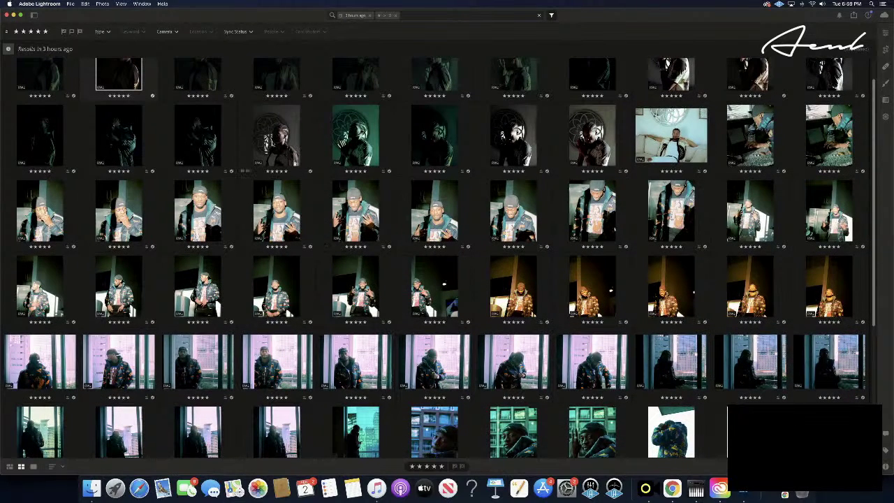
double_click(277, 145)
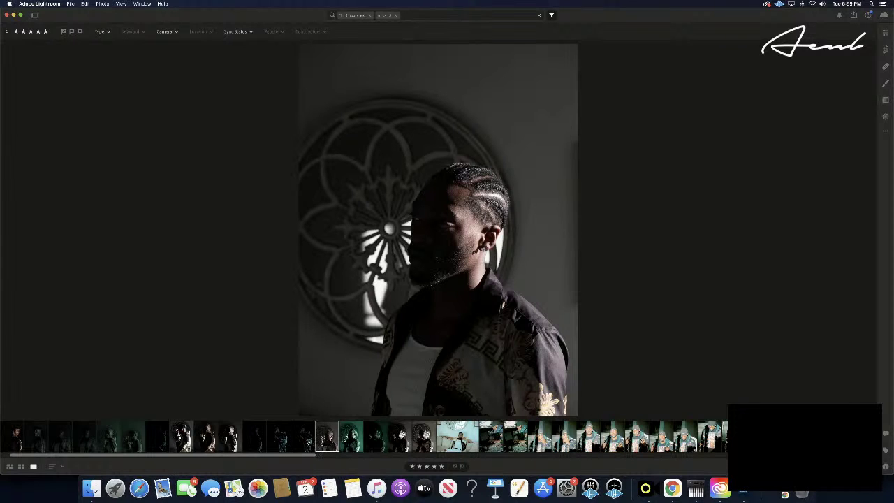
key("Left")
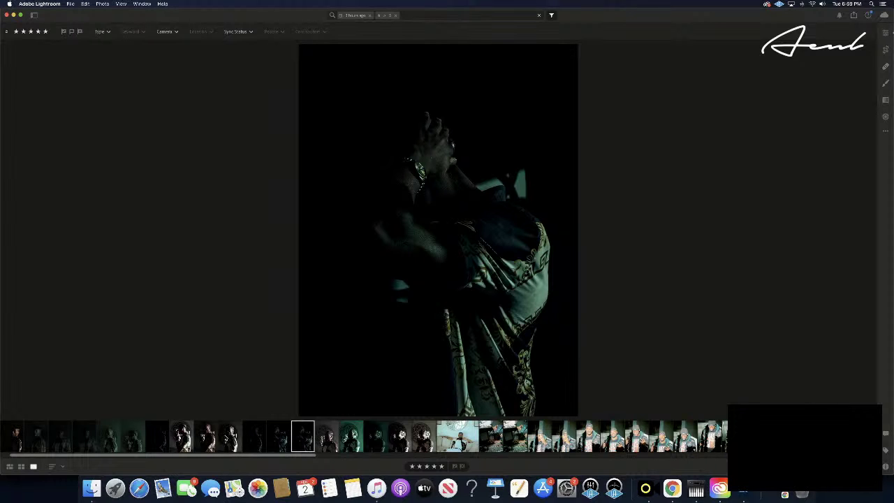
left_click(227, 439)
key("Left")
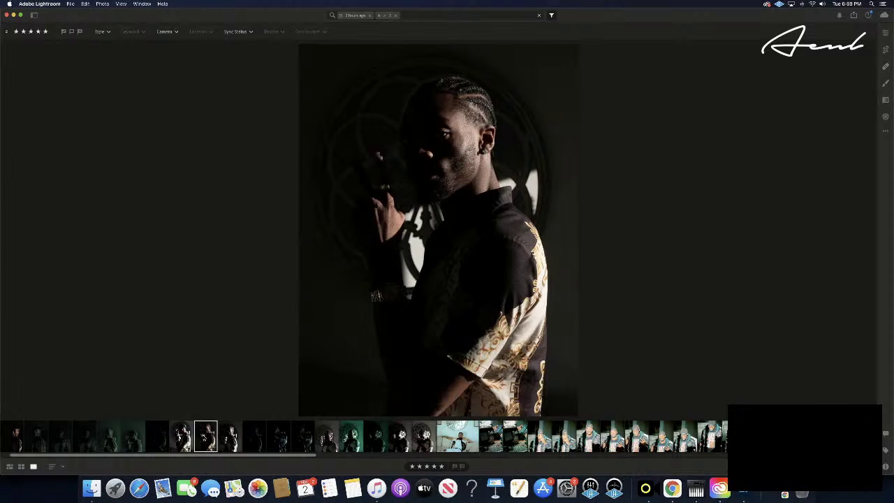
right_click(204, 437)
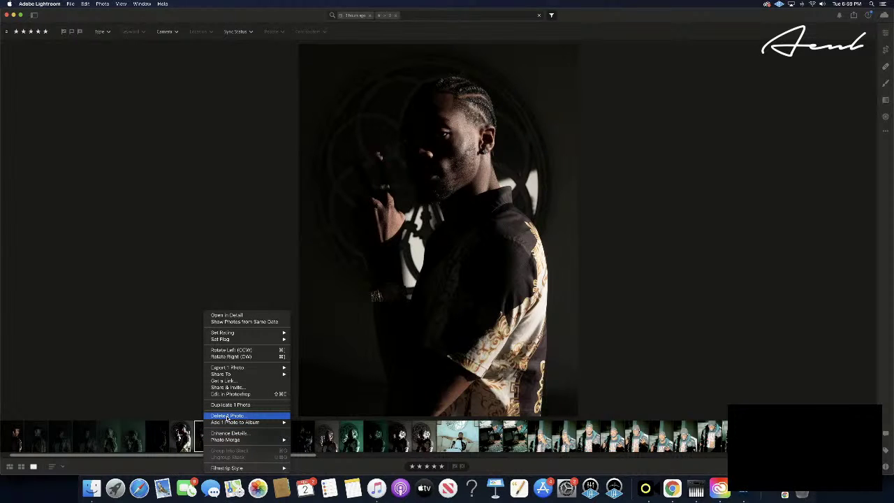
key("Escape")
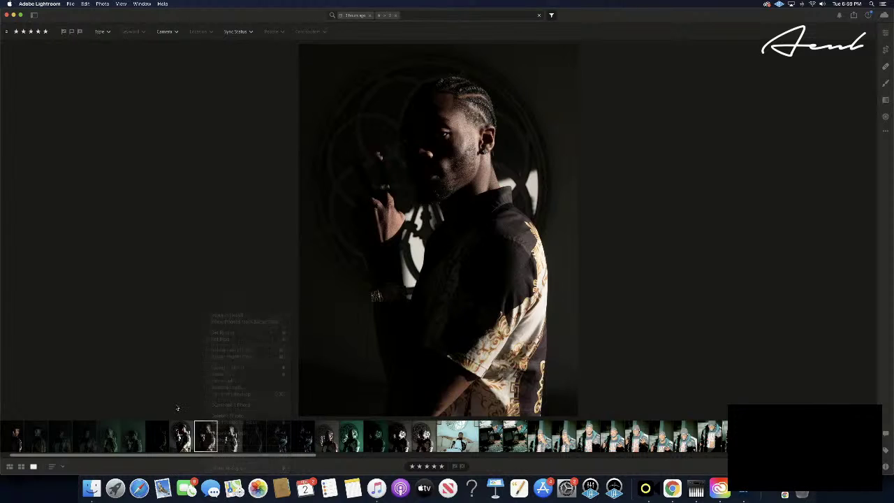
key("Right")
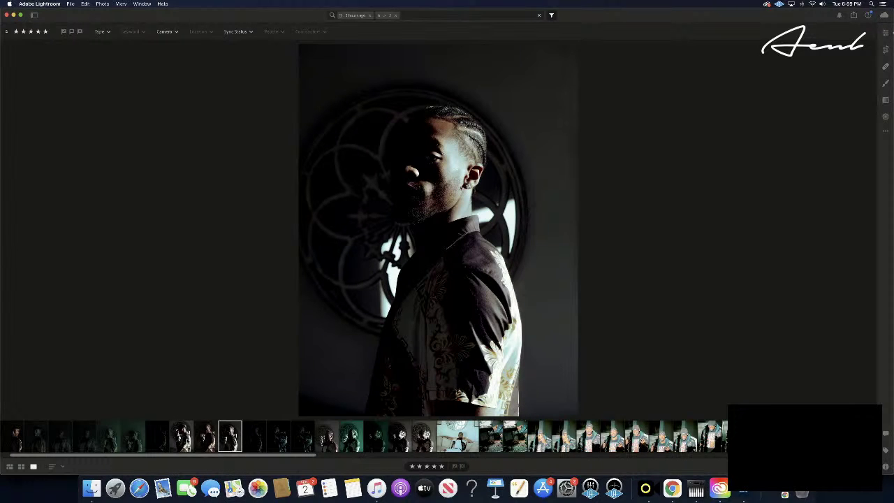
- Copy the raised-hand portrait's edits and paste them onto the next portrait and the rose-window portrait
left_click(186, 441)
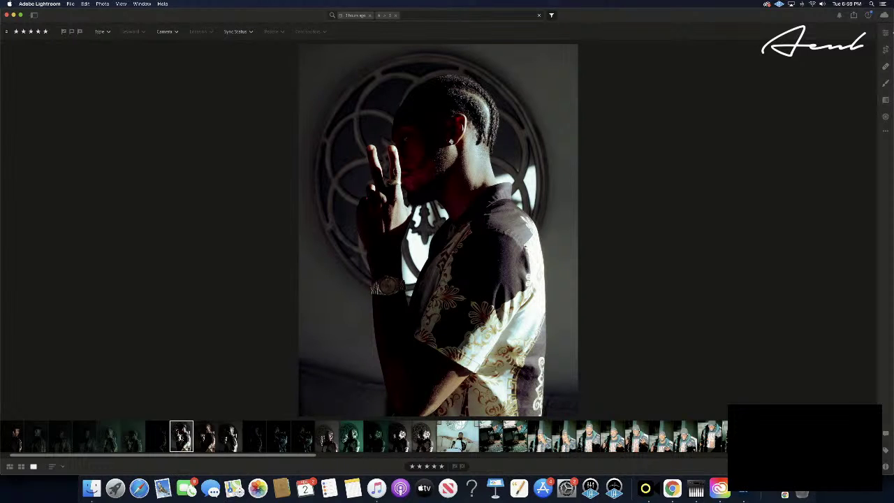
key("super+c")
left_click(215, 446)
key("super+v")
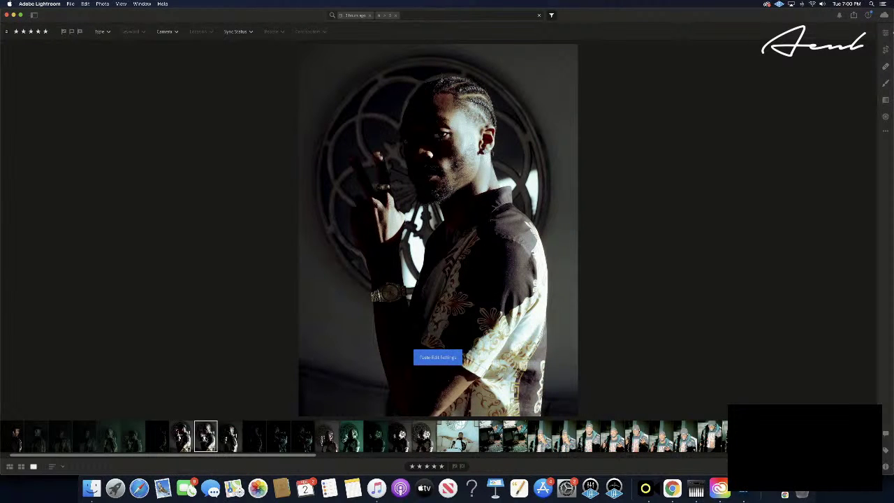
left_click(230, 436)
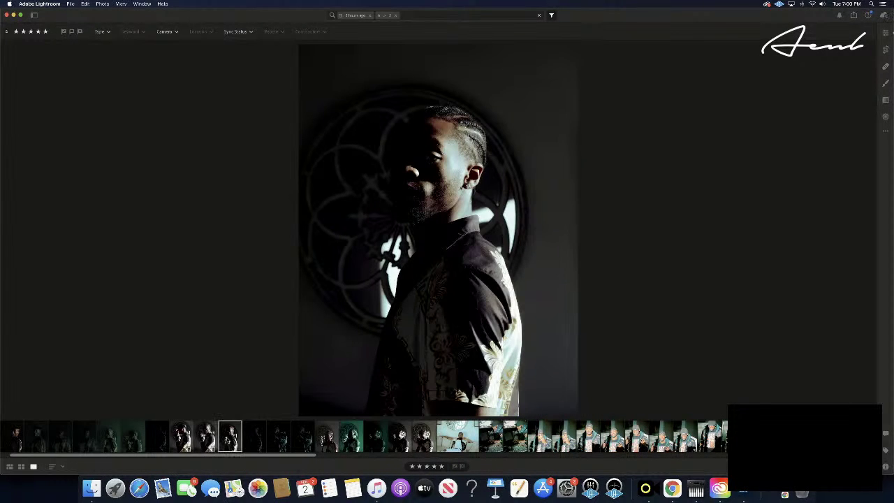
left_click(328, 438)
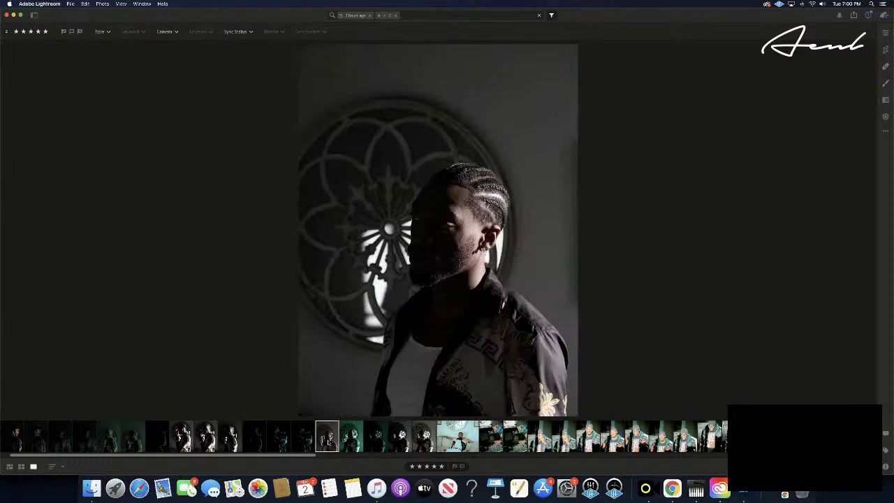
key("super+v")
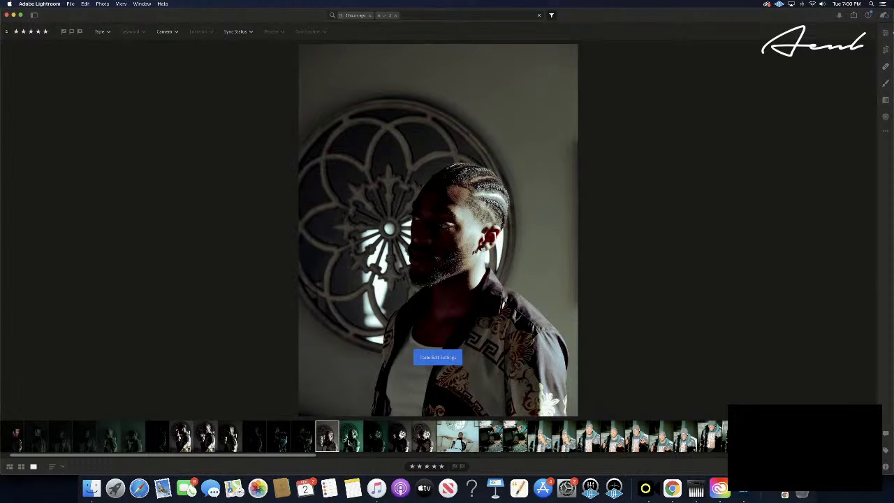
- Copy the darker teal shot's edit and paste it onto the rose-window portrait
left_click(350, 438)
left_click(373, 440)
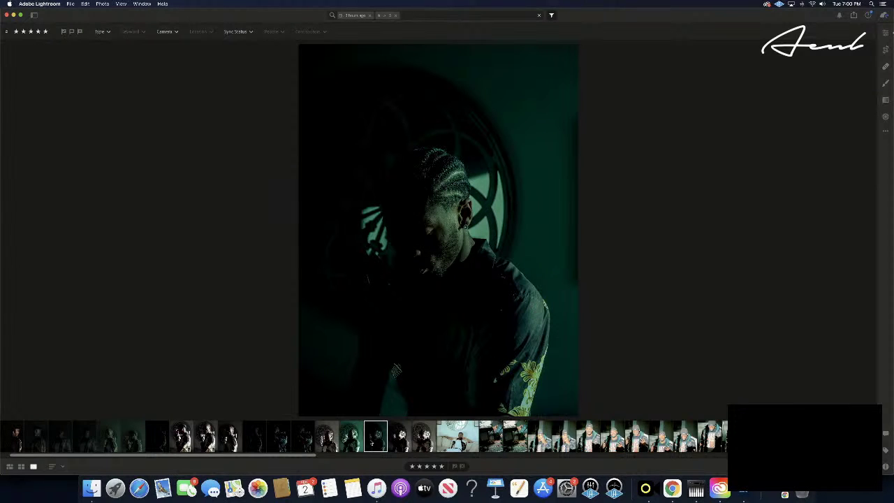
key("super+c")
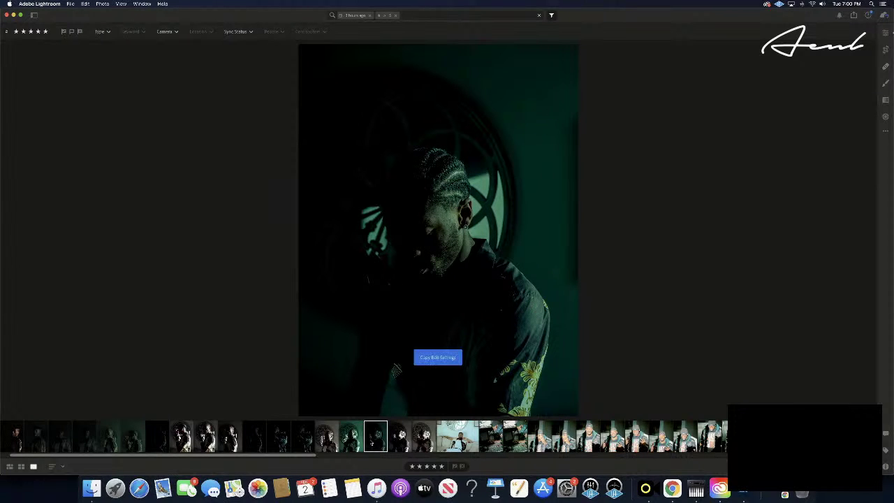
left_click(327, 438)
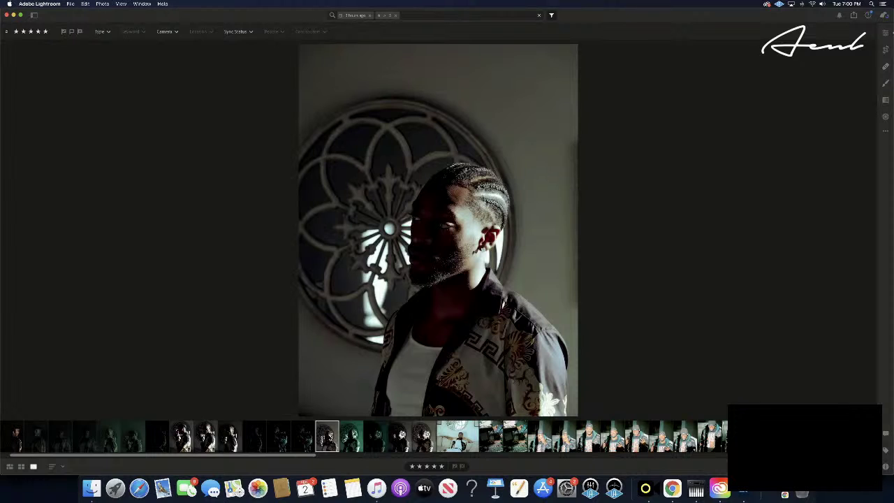
key("super+v")
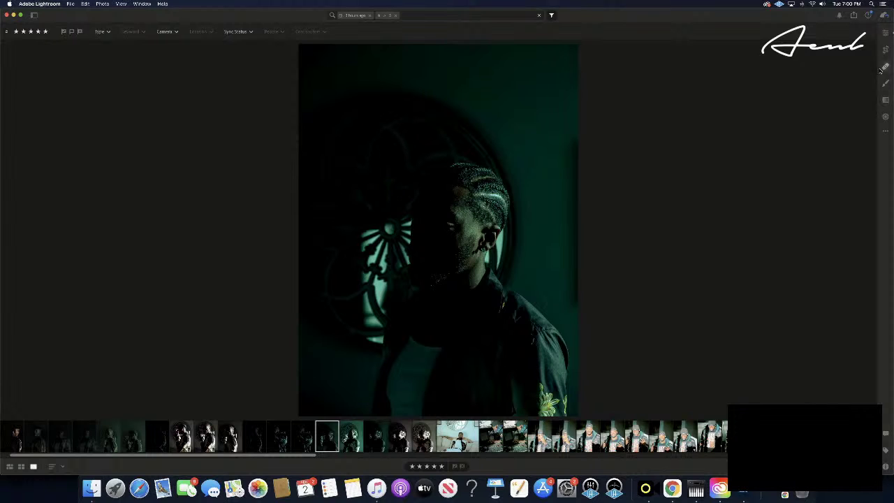
- Pull Highlights fully down, lighten Shadows and lift Blacks slightly on the teal portrait
left_click(886, 35)
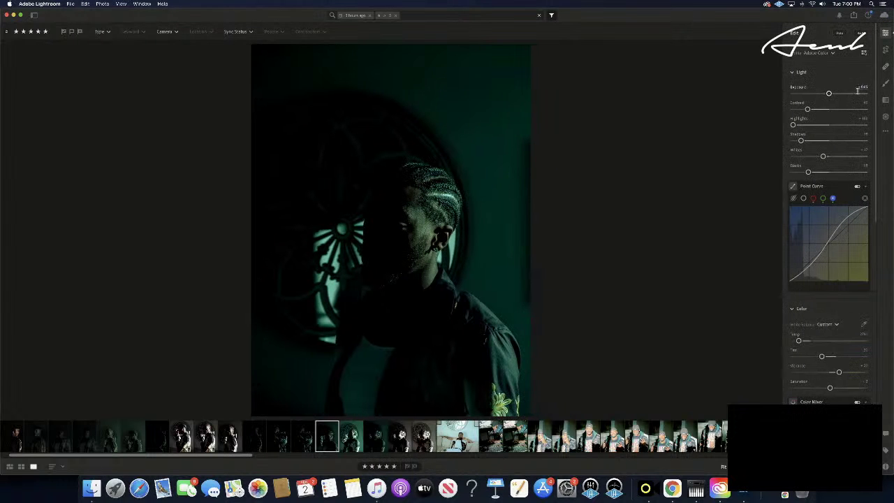
left_click_drag(793, 125, 866, 125)
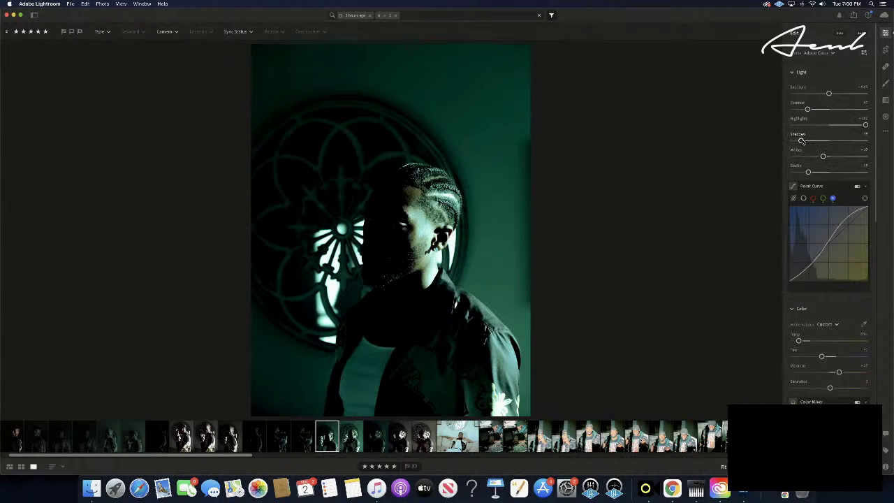
left_click_drag(800, 140, 865, 141)
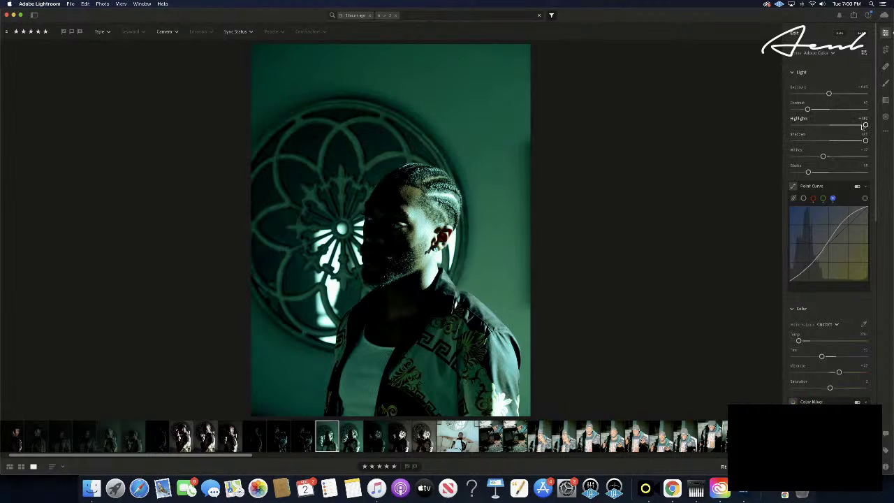
left_click_drag(865, 125, 755, 126)
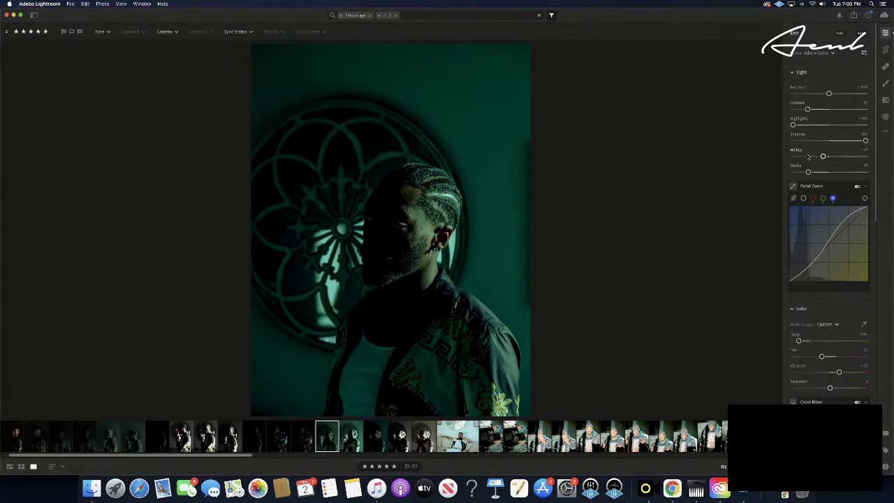
left_click_drag(808, 172, 814, 172)
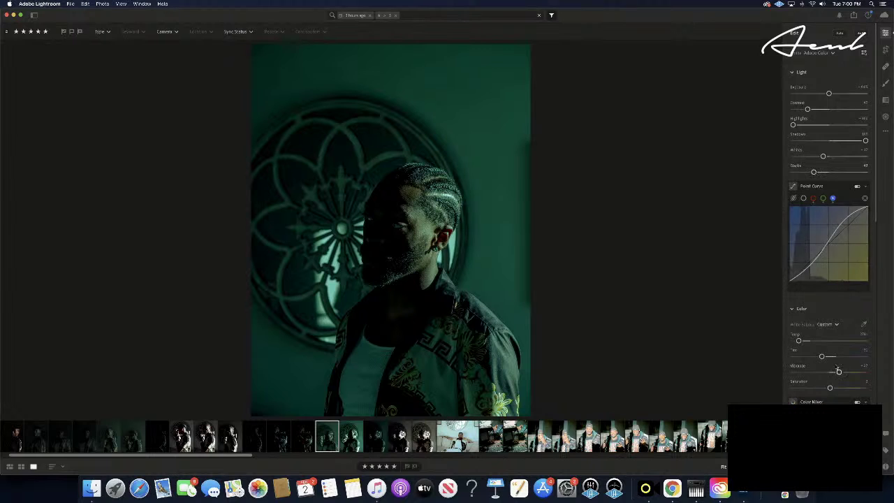
- Shift the Midtones colour-grade hue, then return to the thumbnail grid
scroll(837, 364, "down", 3)
scroll(836, 364, "down", 2)
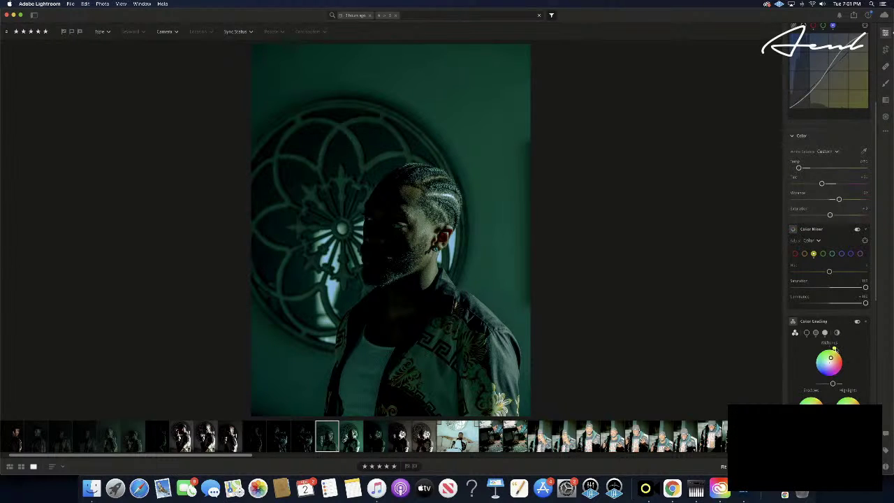
left_click_drag(851, 373, 830, 393)
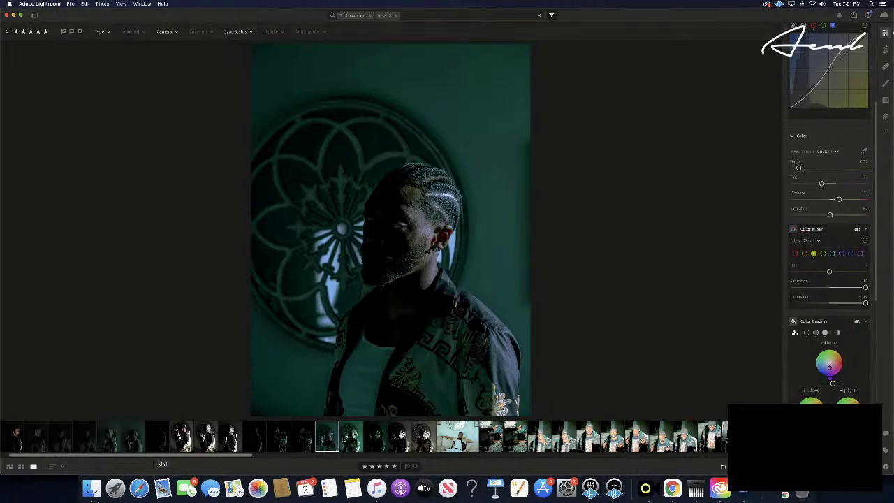
left_click(21, 467)
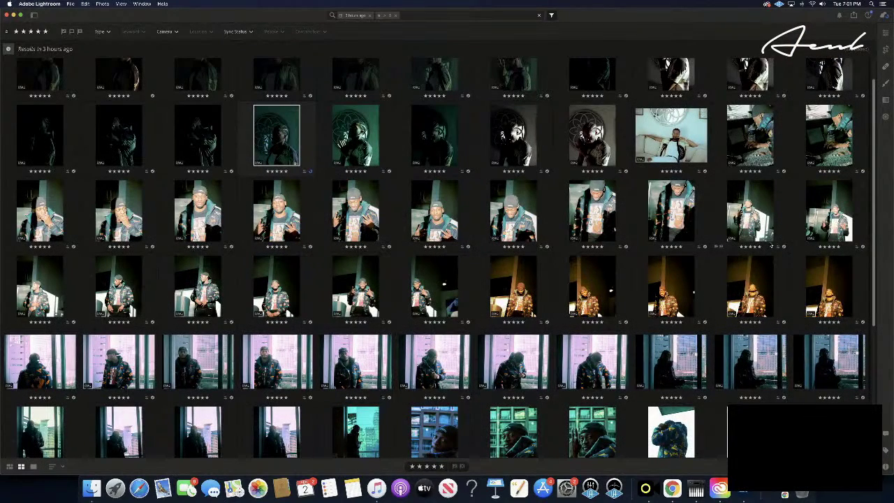
- Paste the teal edit onto the praying-hands portrait and return to the photo grid
double_click(286, 144)
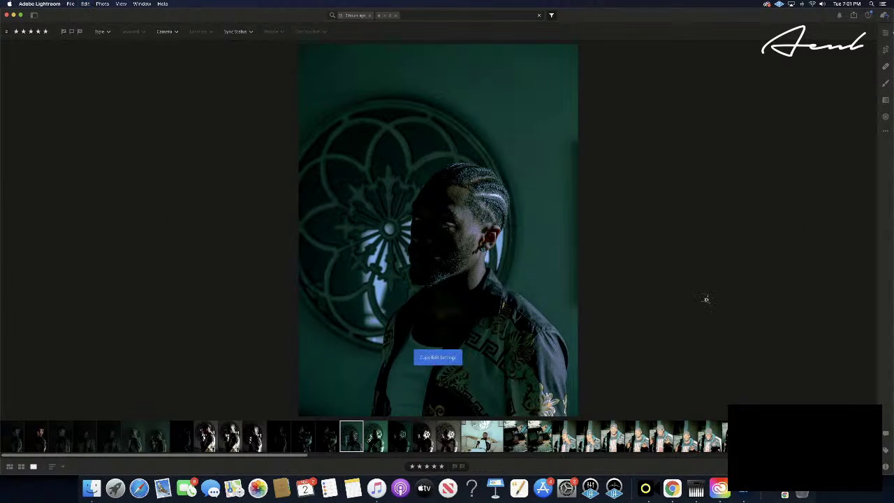
left_click(370, 440)
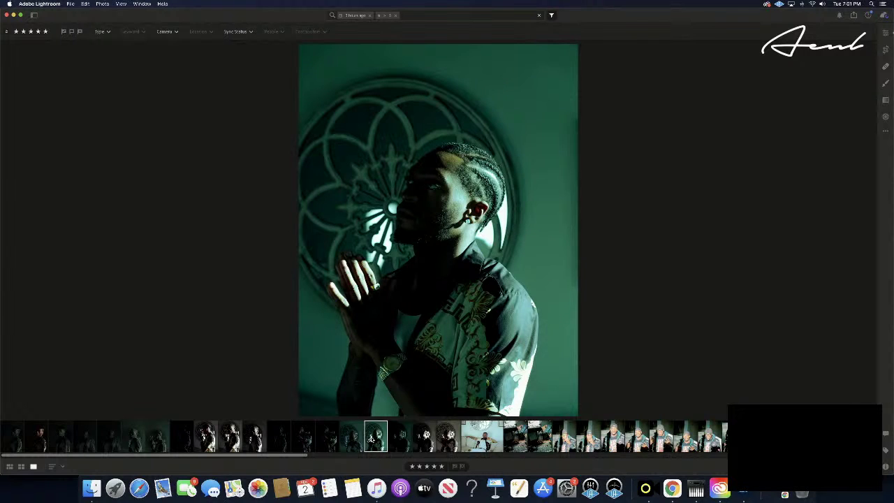
key("super+v")
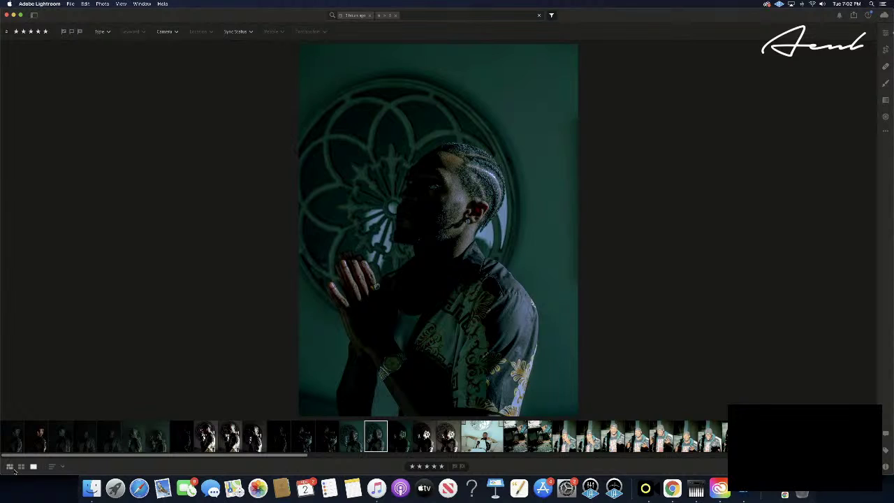
left_click(10, 467)
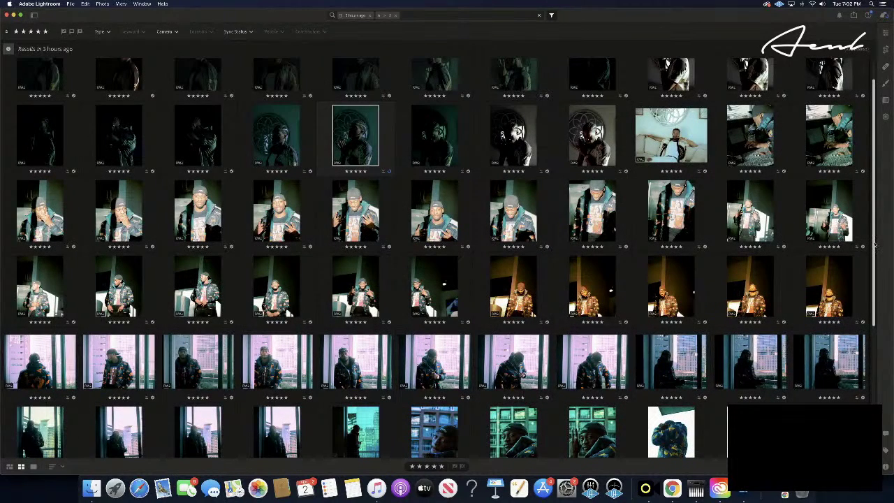
scroll(872, 246, "up", 2)
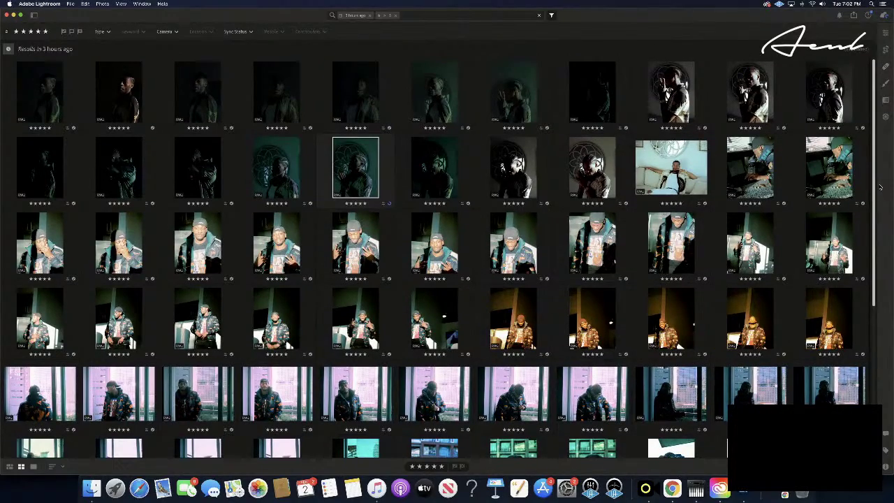
scroll(872, 279, "down", 10)
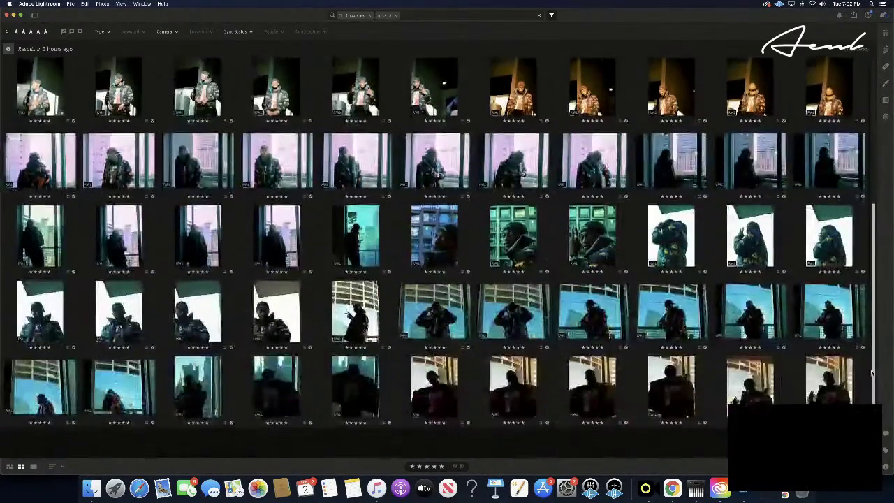
scroll(871, 373, "down", 1)
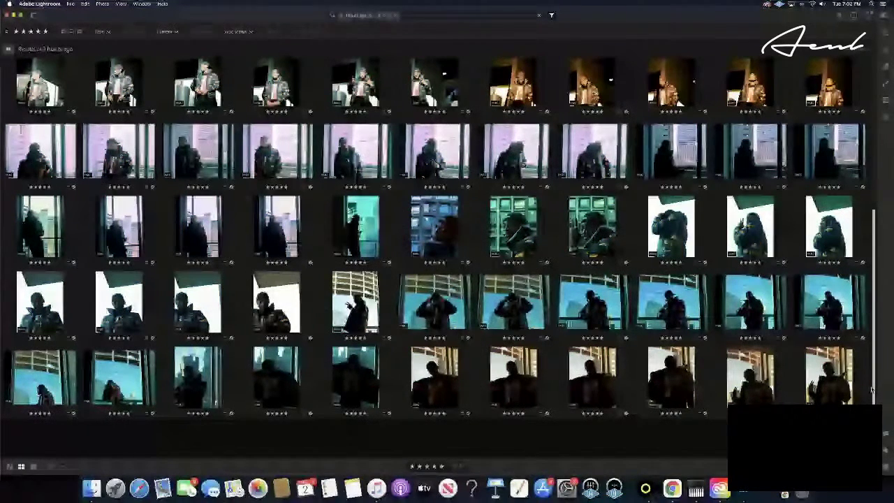
- Paste the blue-building portrait's edit onto the watch-checking Pirates-cap photo, then return to the grid
double_click(276, 303)
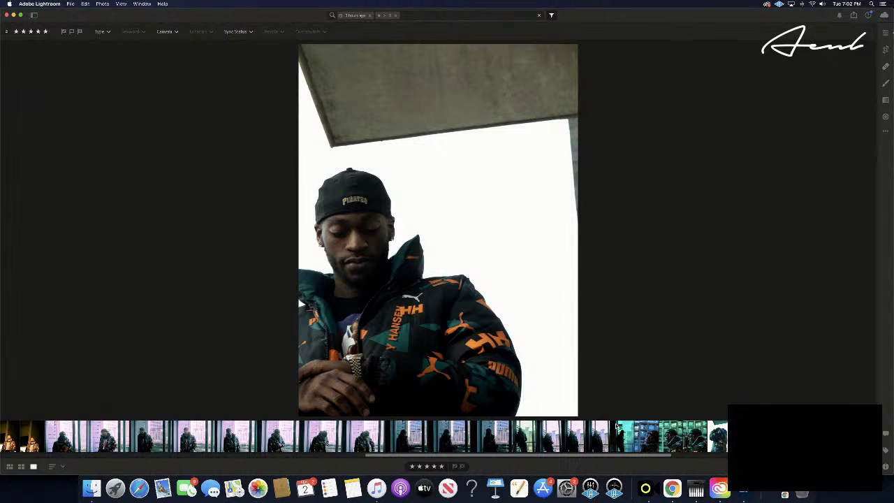
left_click(646, 437)
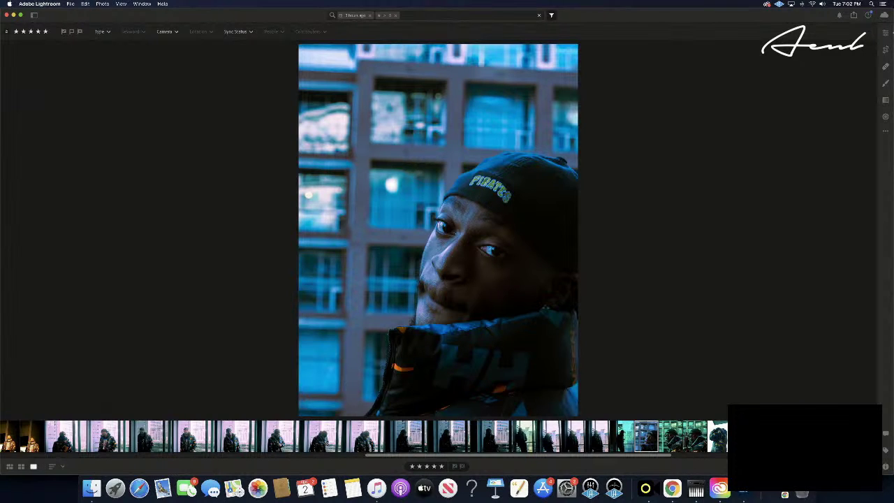
key("Right")
key("super+v")
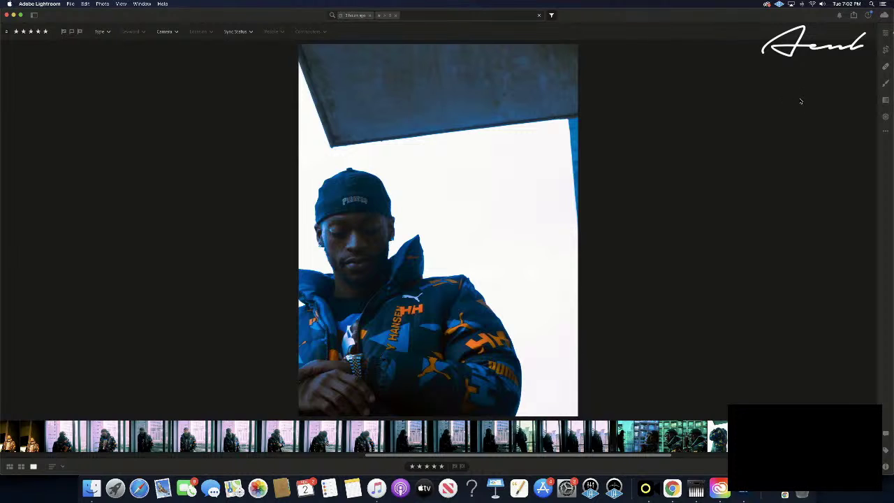
left_click(21, 467)
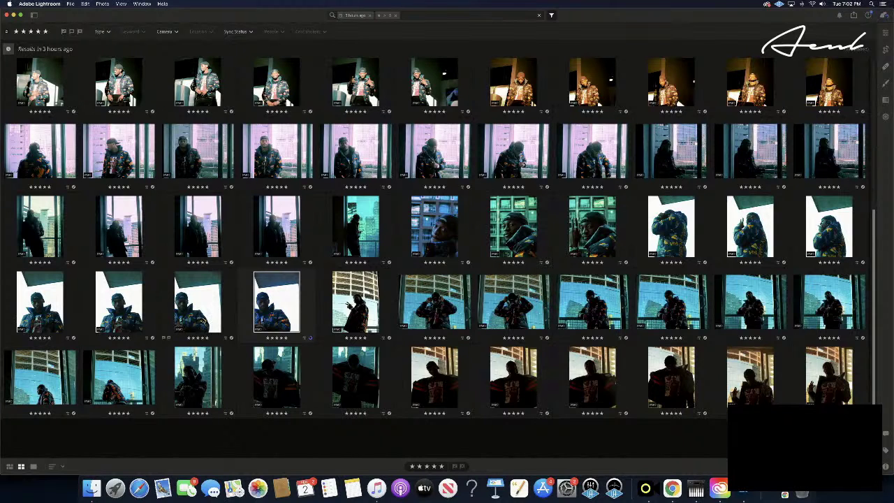
- Copy the camera-facing puffer-jacket shot's teal edit onto the watch-checking shot
double_click(43, 308)
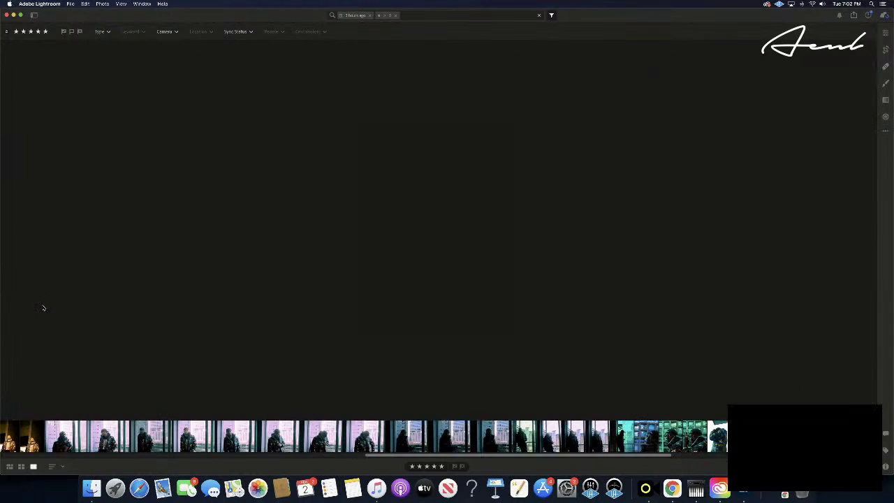
key("super+c")
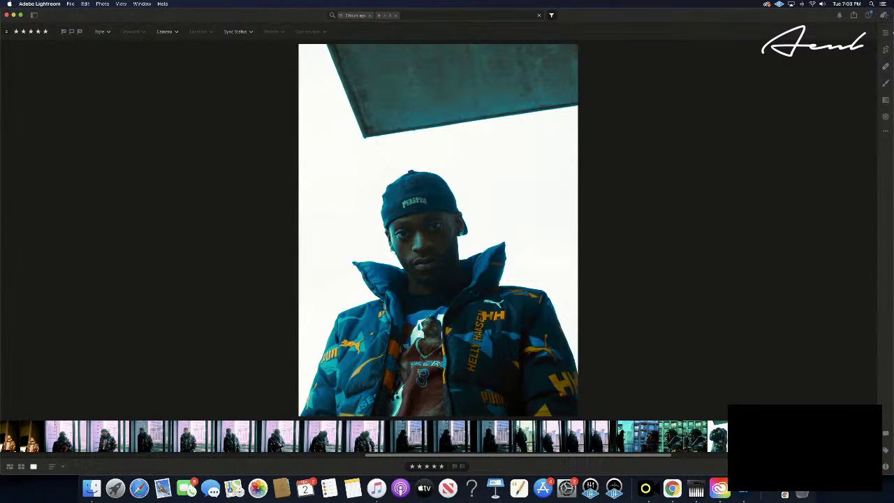
key("Right")
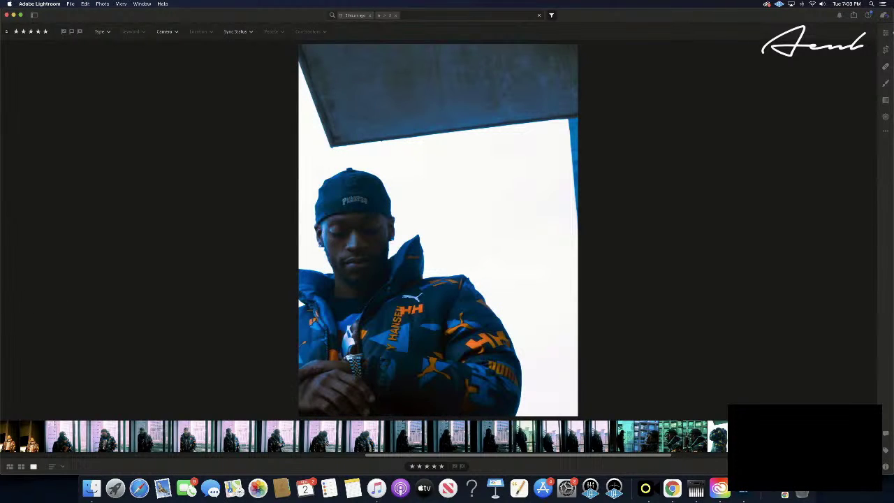
key("super+v")
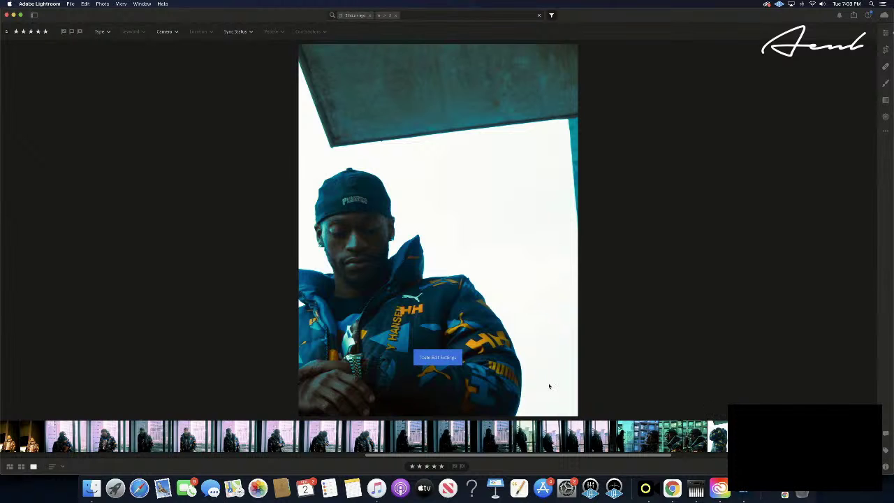
left_click(21, 467)
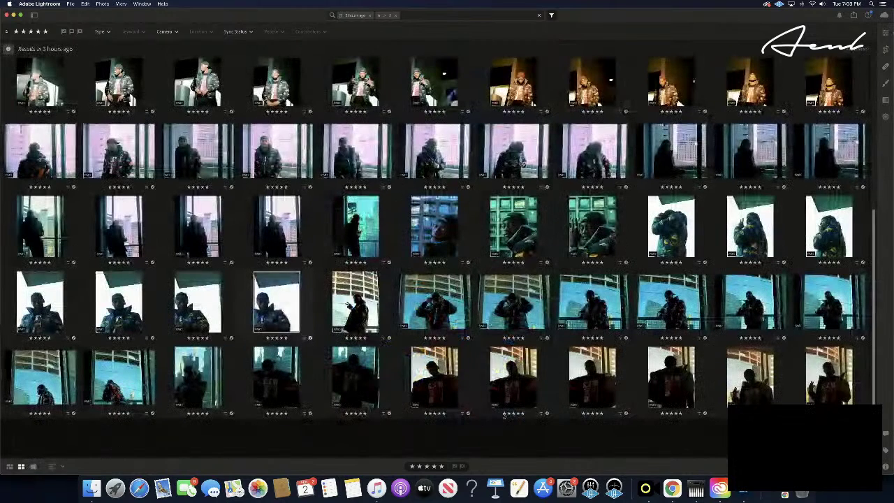
- Select every photo in the grid and add them to the client's Final Photos album
left_click(659, 444)
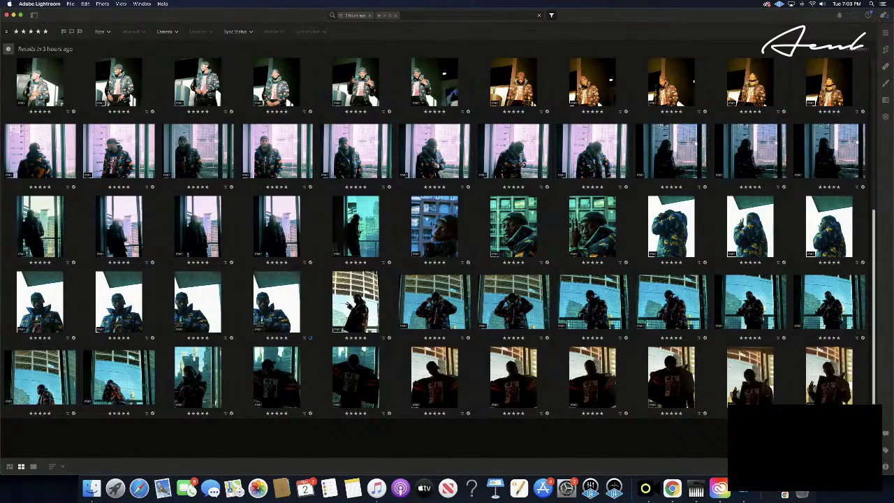
scroll(853, 316, "up", 5)
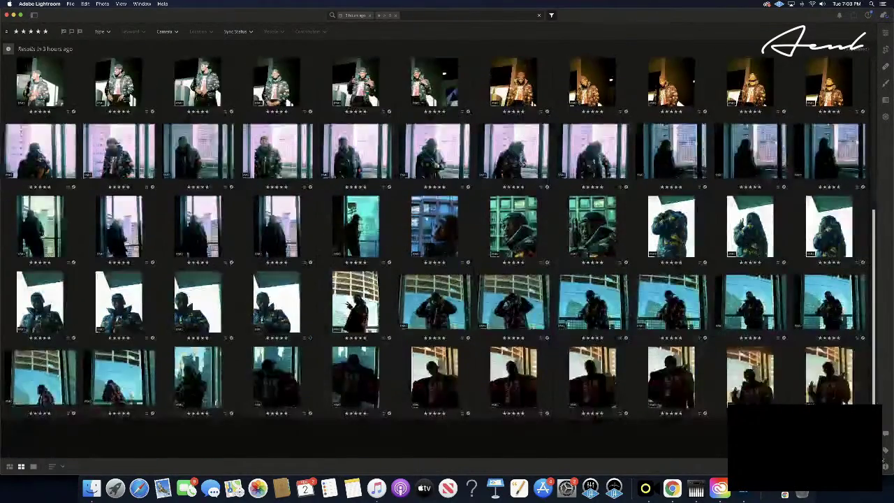
scroll(854, 316, "up", 2)
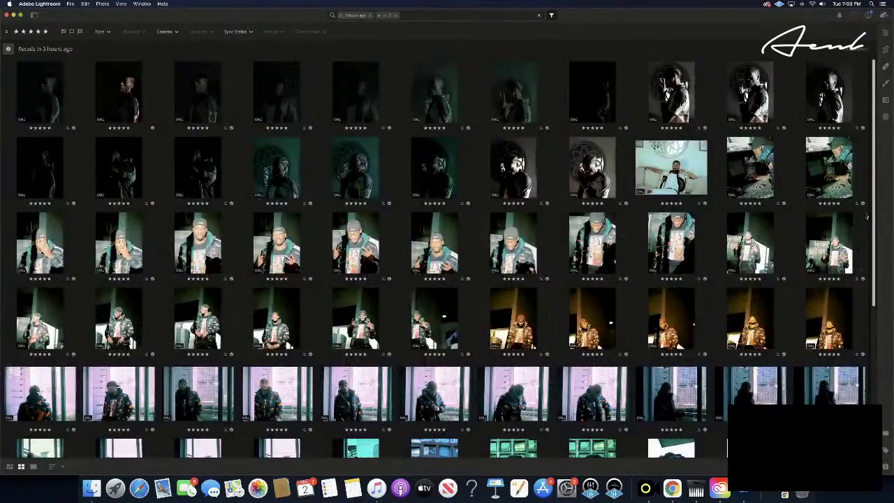
scroll(853, 316, "down", 7)
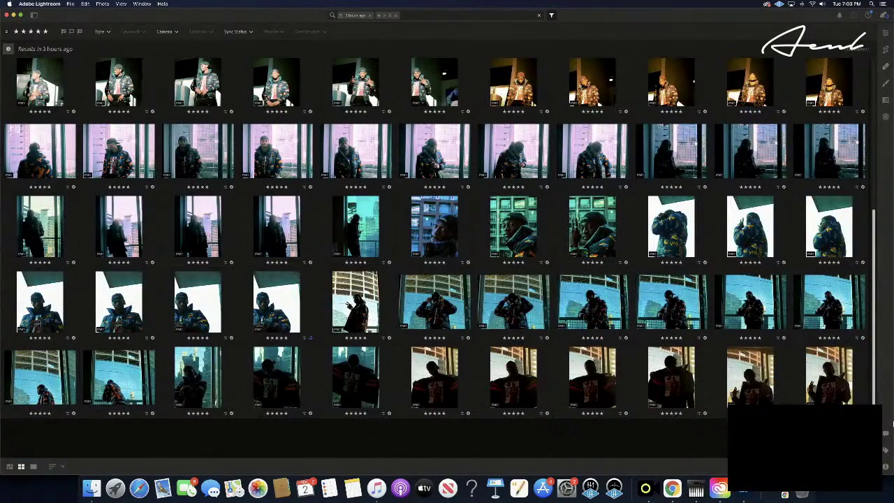
scroll(892, 423, "up", 5)
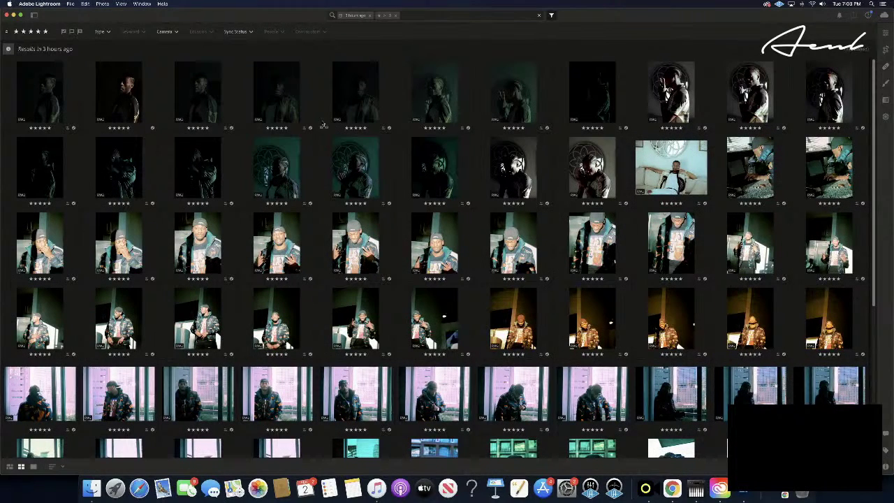
key("super+a")
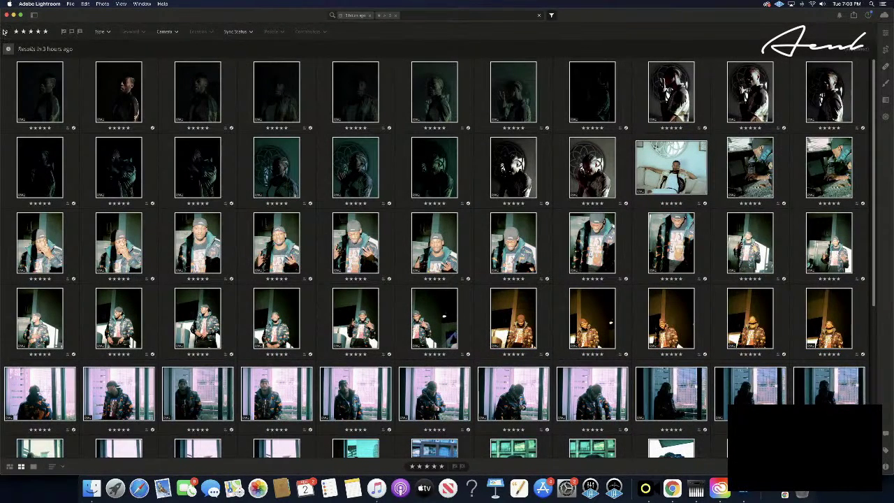
right_click(122, 75)
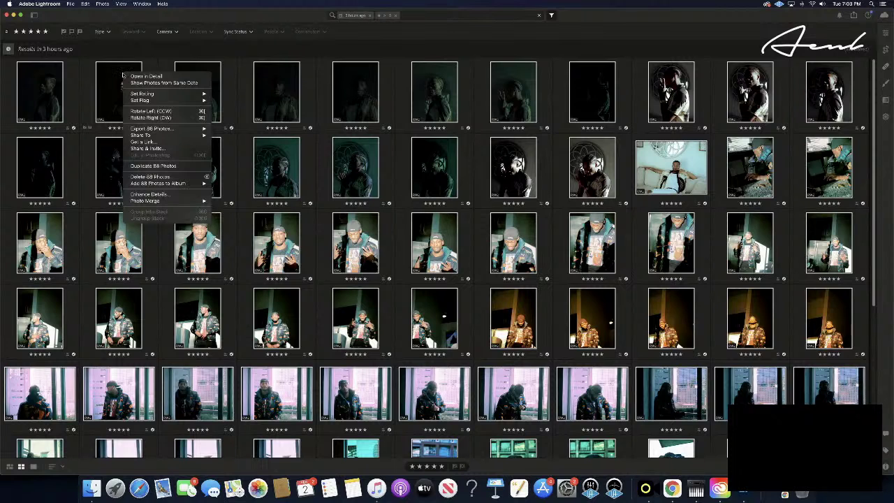
mouse_move(202, 186)
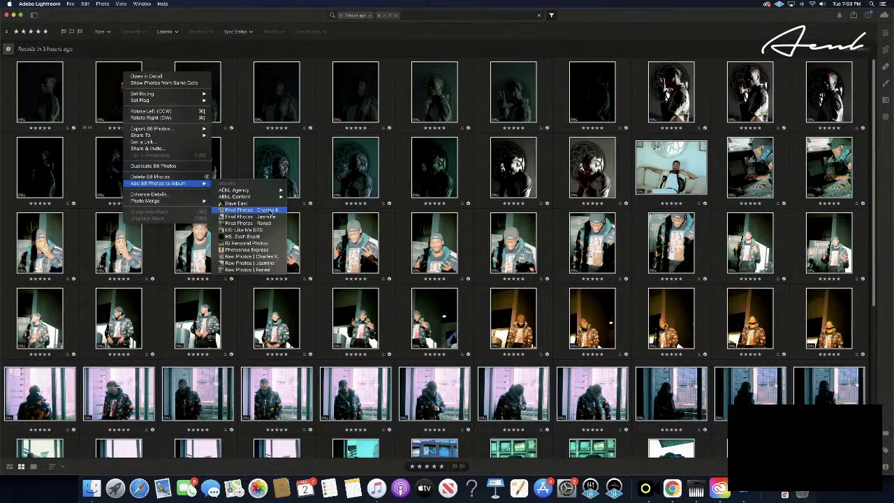
left_click(251, 210)
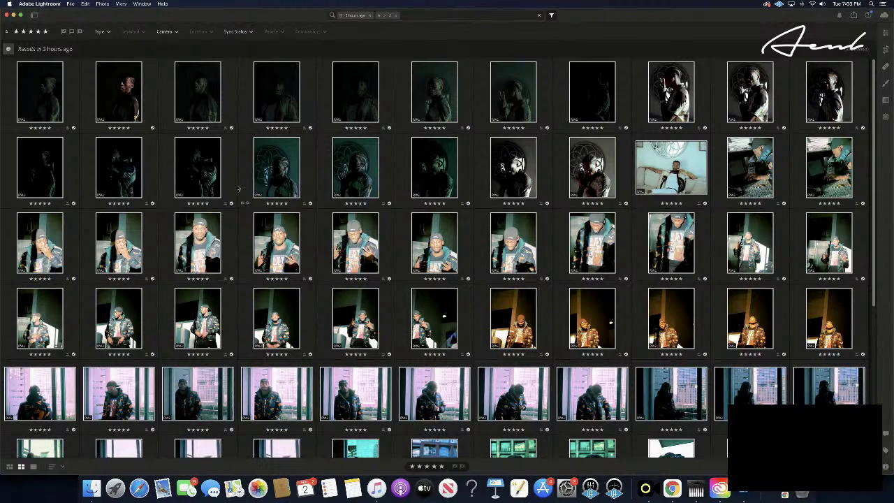
- Open the client's Final Photos album from the library sidebar and browse it
scroll(239, 188, "down", 5)
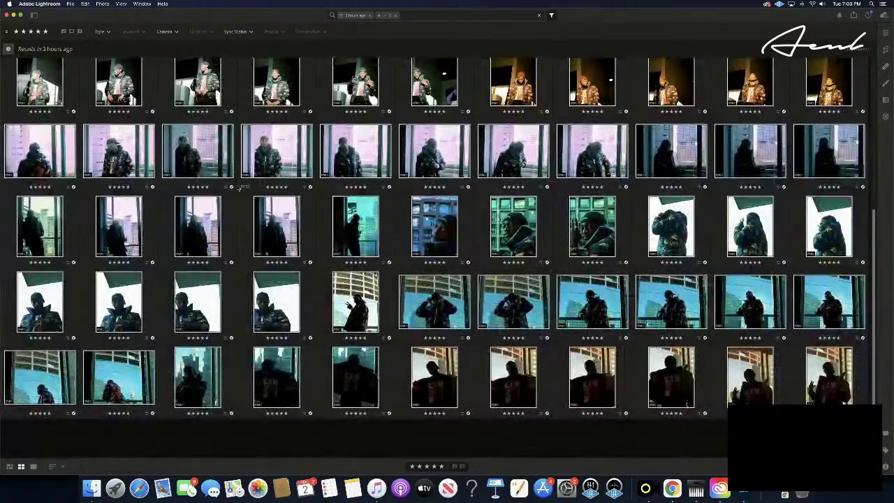
scroll(239, 188, "up", 5)
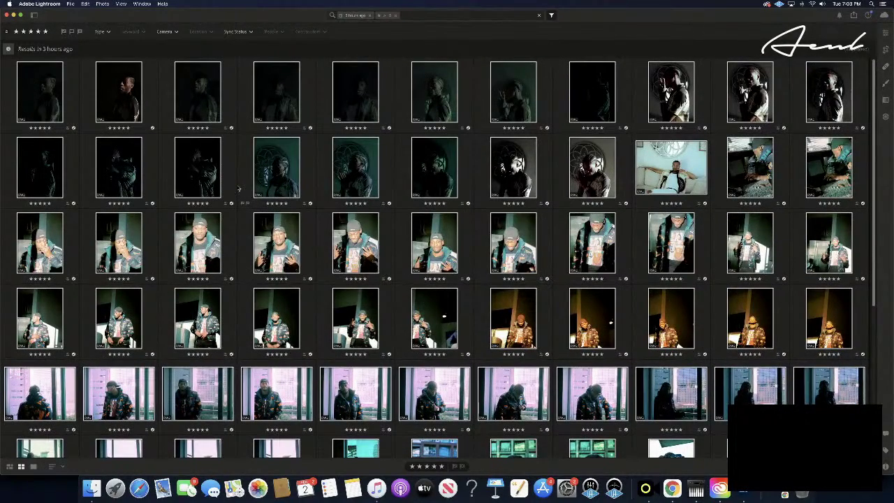
left_click(33, 15)
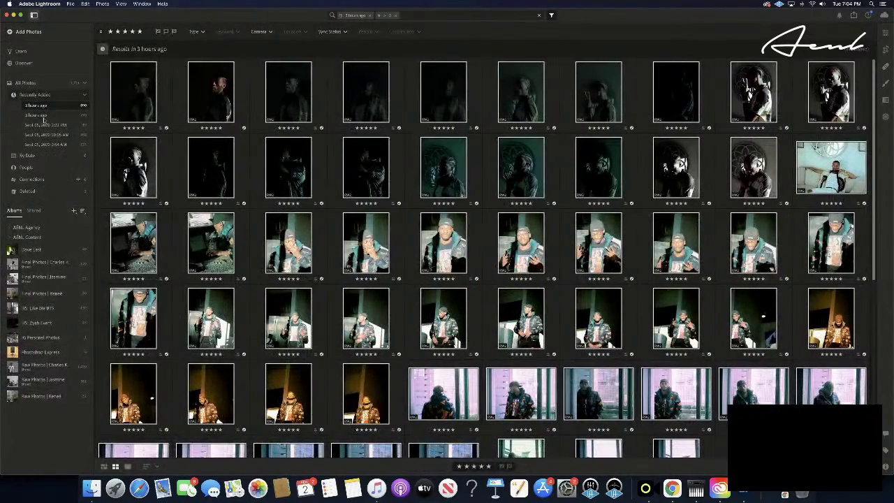
left_click(46, 266)
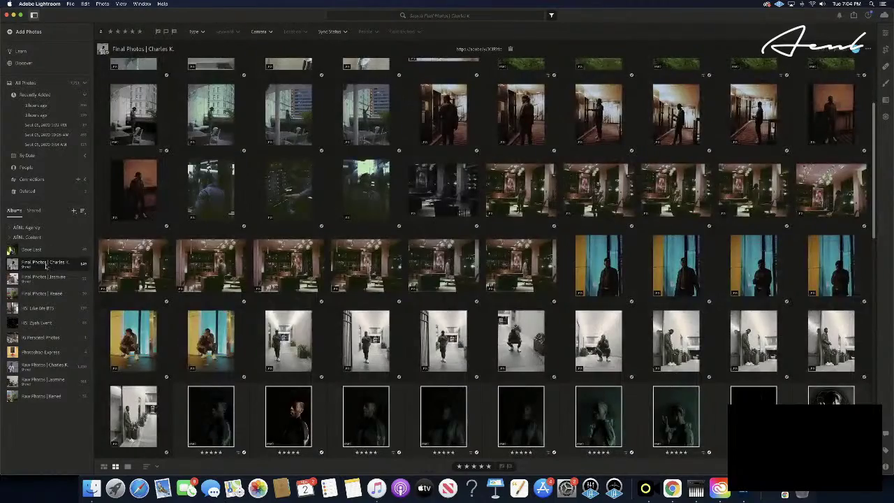
scroll(343, 288, "down", 20)
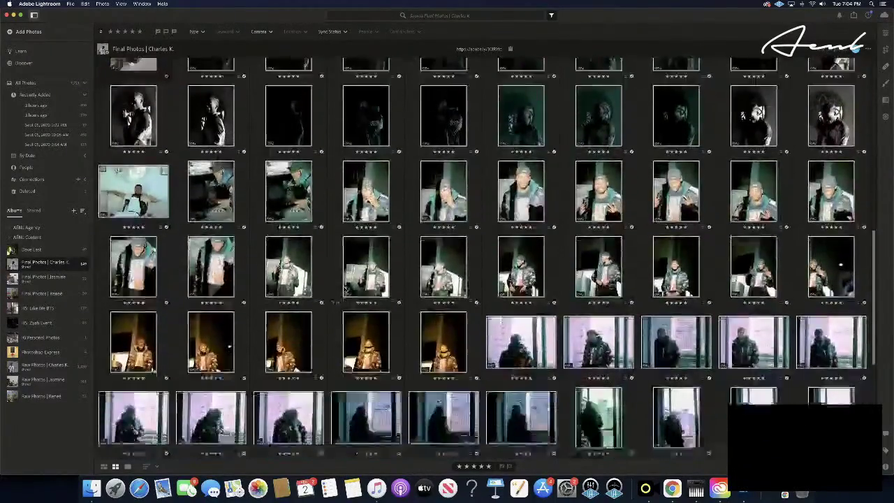
scroll(344, 288, "down", 2)
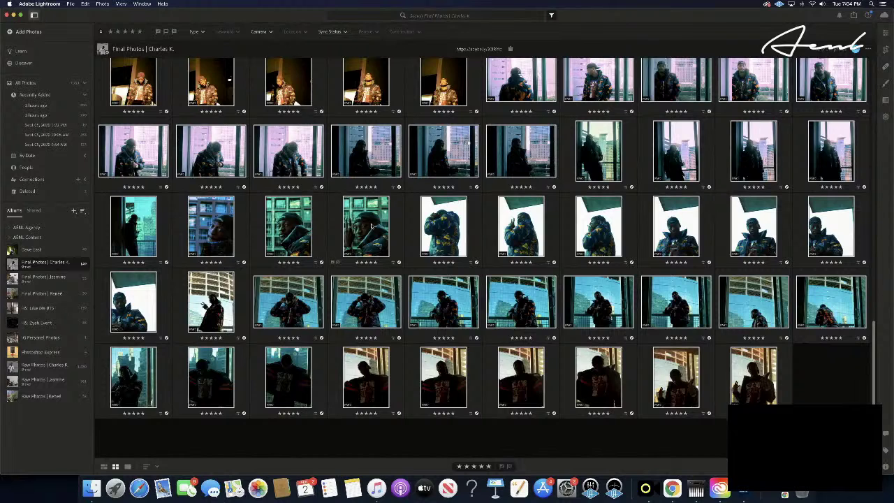
- Navigate Finder to the AENL Backup drive contents
left_click(92, 488)
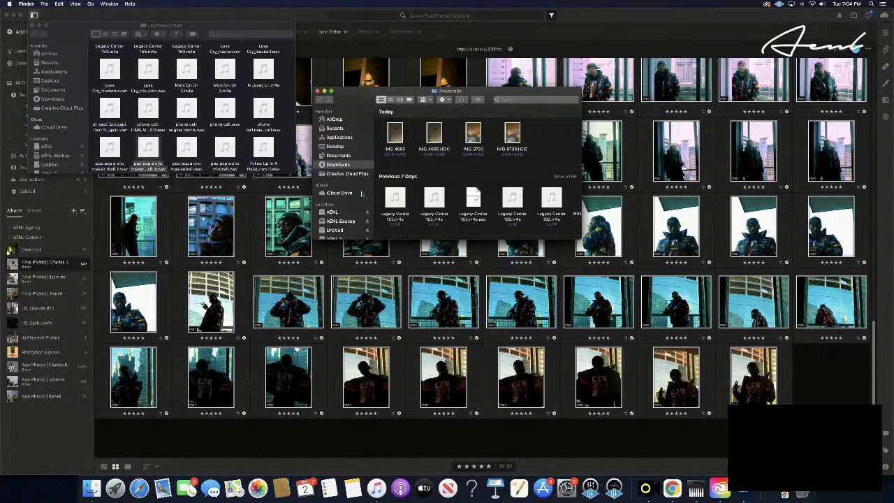
left_click(332, 212)
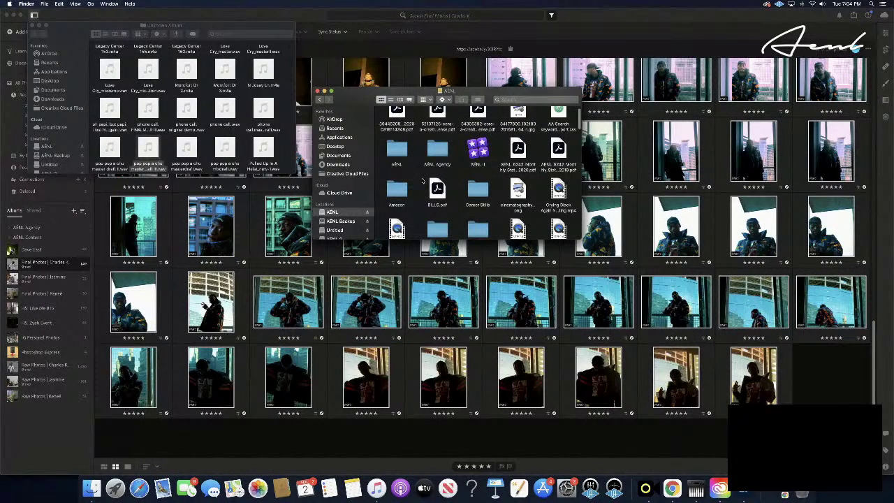
left_click(342, 221)
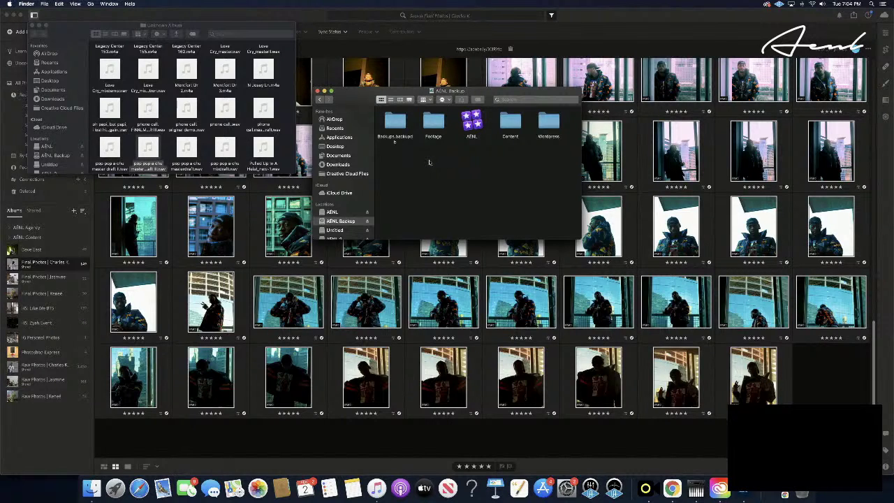
right_click(429, 163)
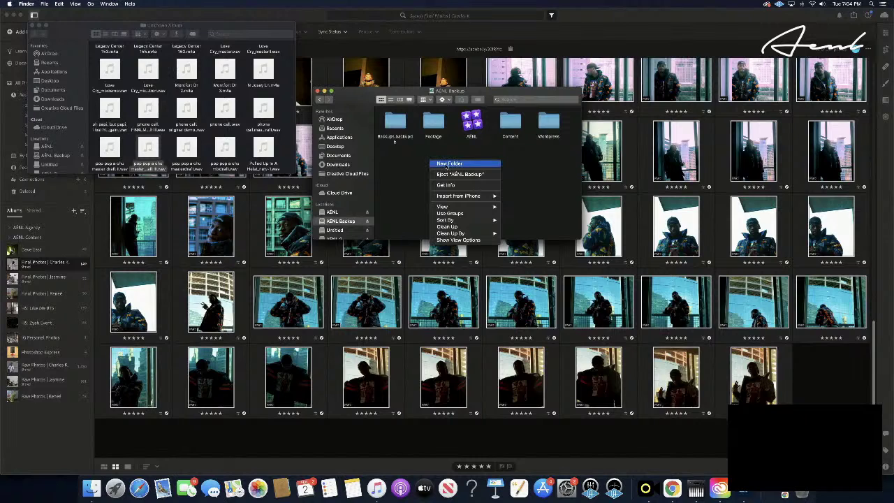
key("Escape")
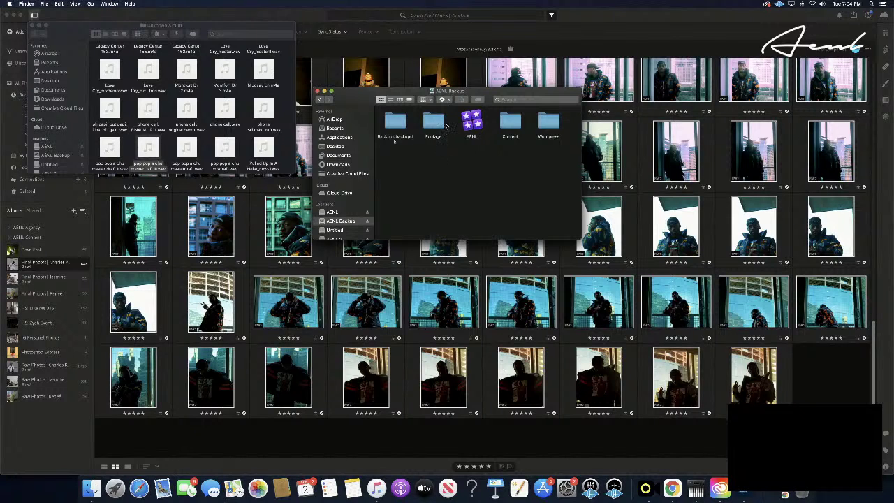
double_click(432, 124)
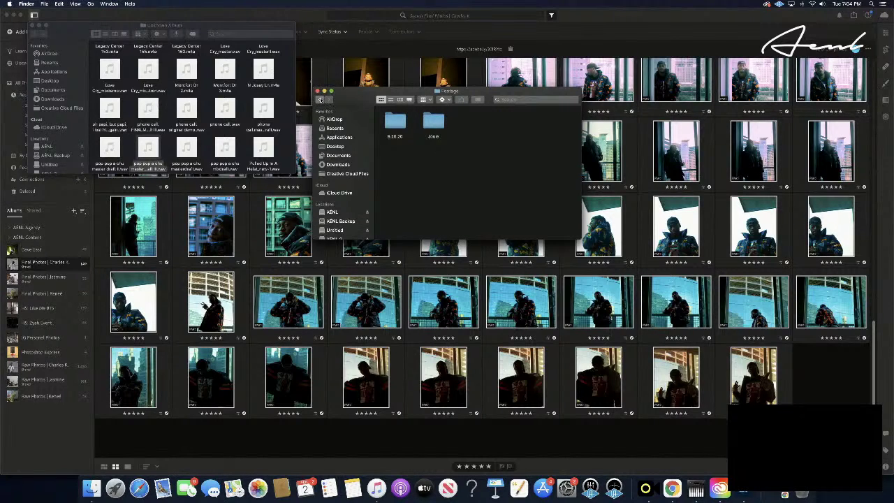
left_click(319, 99)
- Create a new folder named 'photos' in AENL Backup
right_click(413, 175)
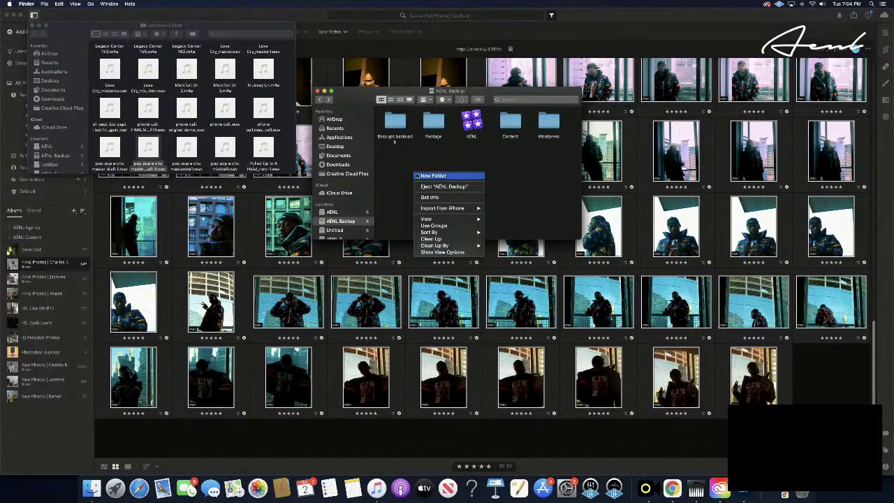
left_click(433, 175)
key("BackSpace")
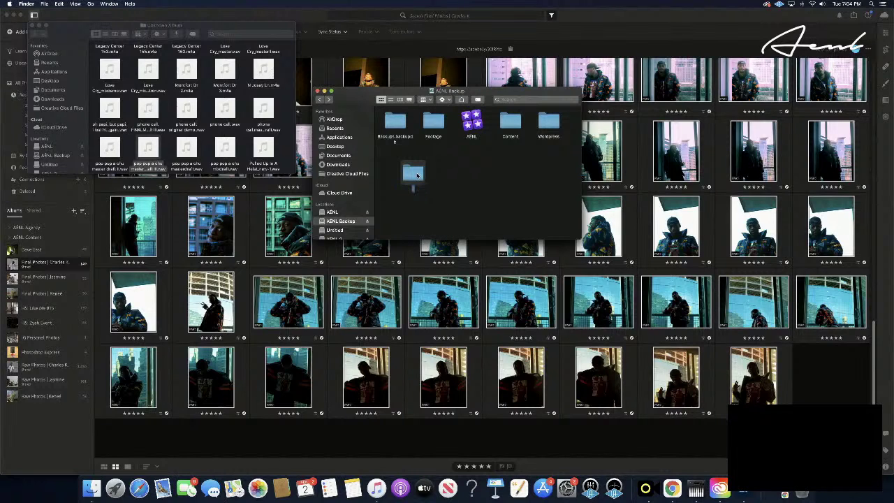
type("photos")
key("Return")
left_click(441, 175)
- Sort AENL Backup by name and open the photos folder
right_click(442, 175)
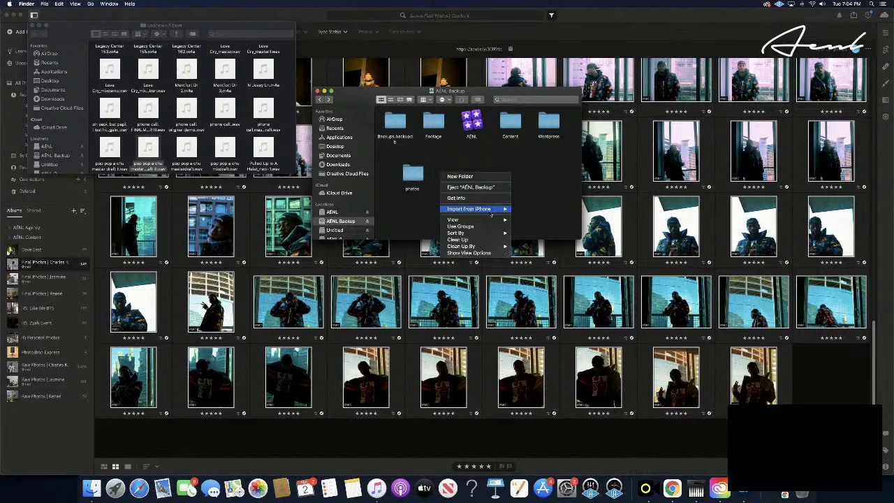
mouse_move(494, 235)
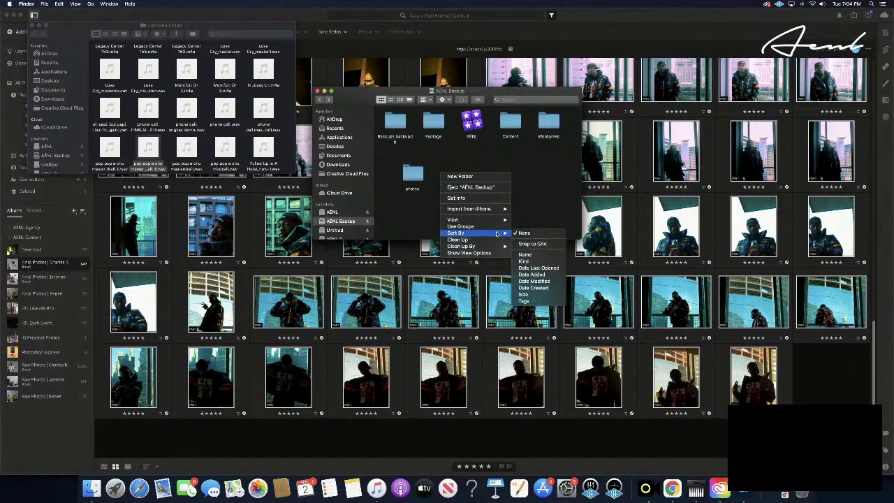
left_click(535, 255)
double_click(534, 143)
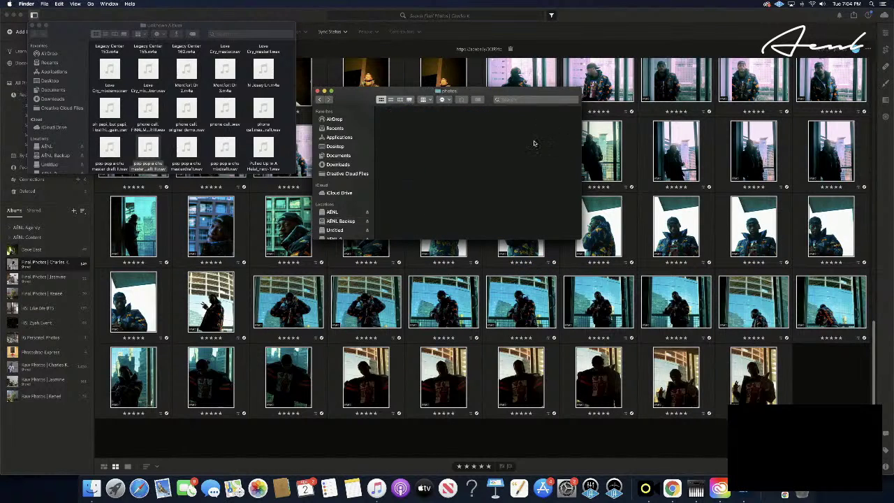
right_click(410, 144)
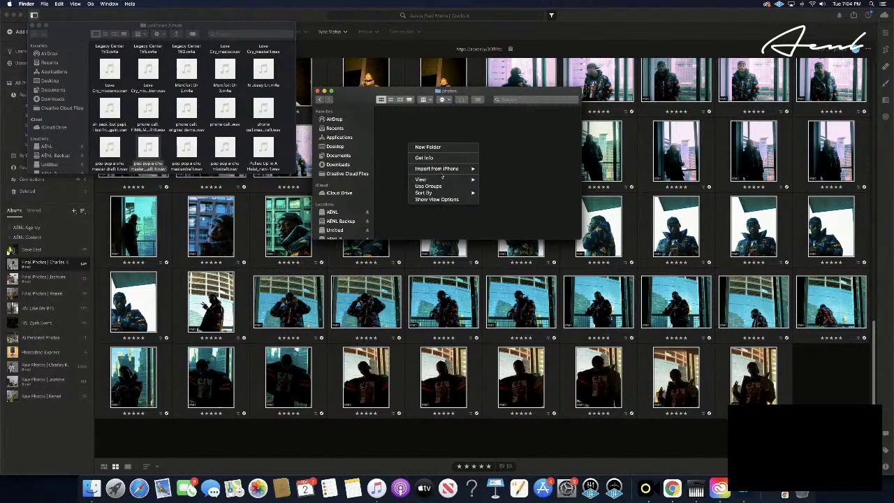
left_click(500, 150)
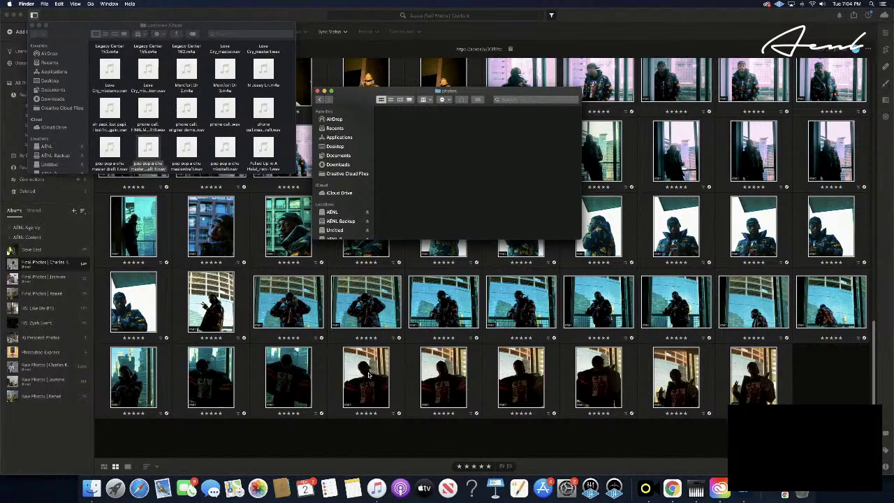
- Start exporting the selected album photos from Lightroom via Export Photos
right_click(369, 375)
mouse_move(432, 456)
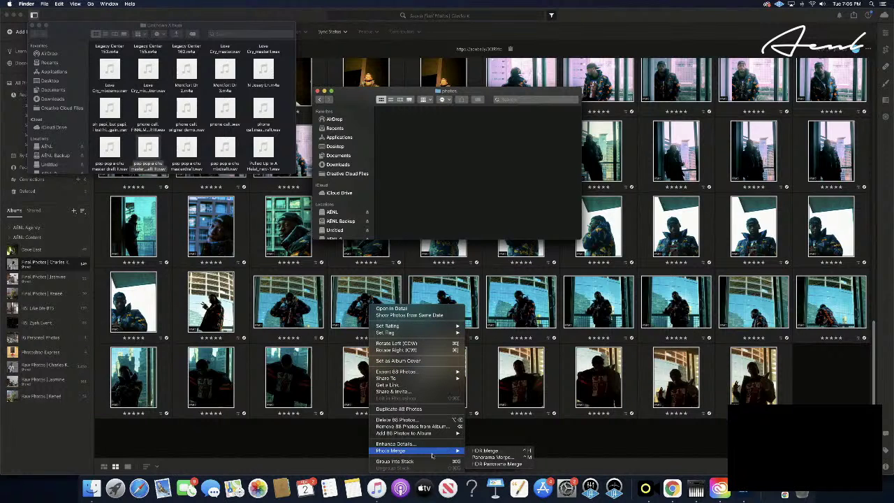
mouse_move(400, 373)
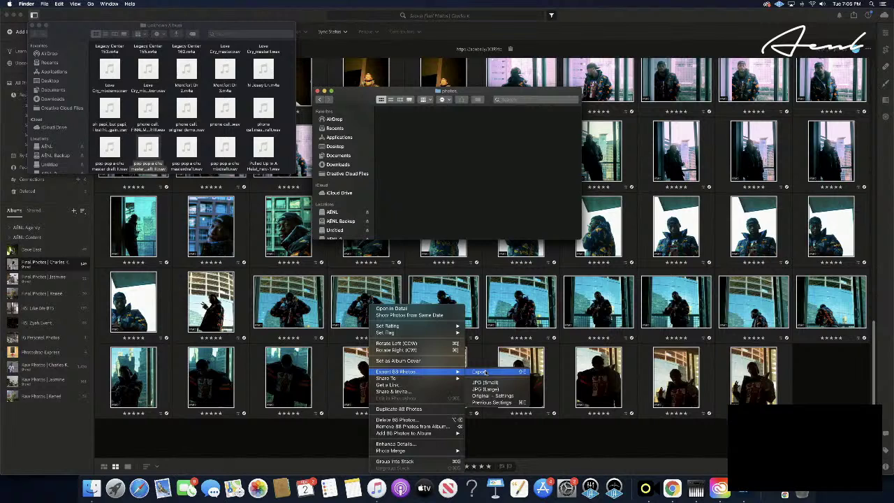
left_click(486, 372)
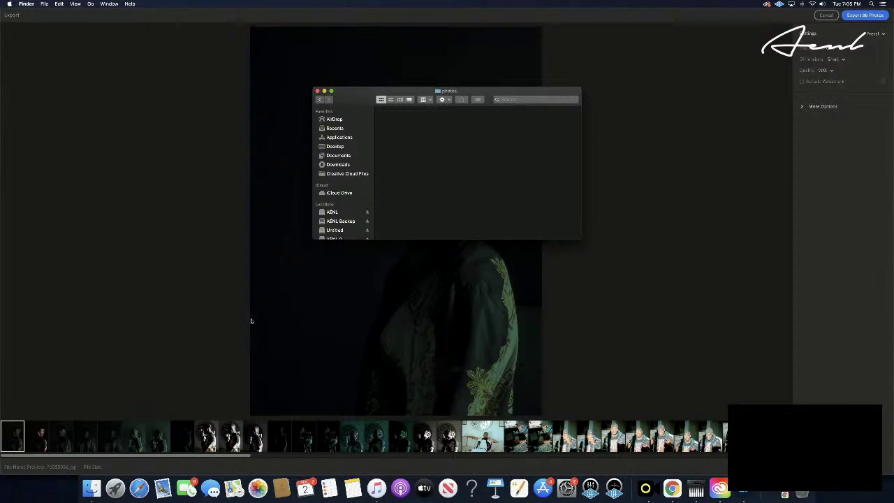
- Set export dimensions to full size and quality to 100%, and reveal more options
left_click(840, 60)
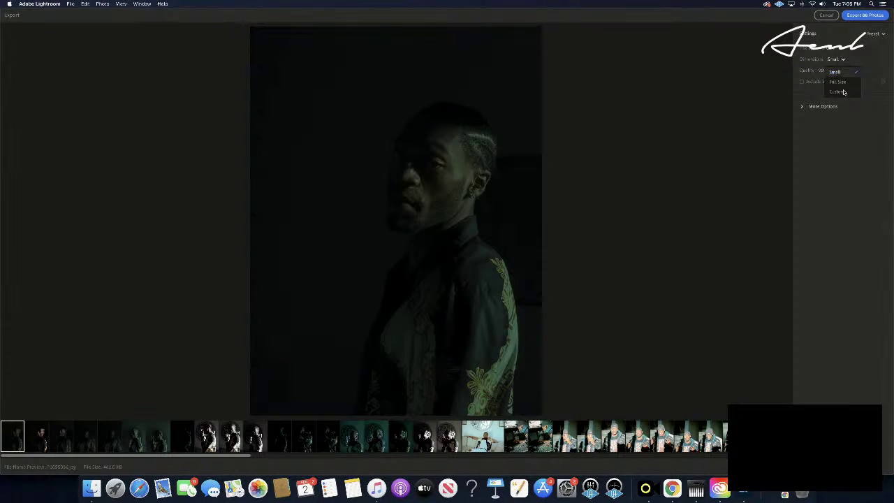
left_click(838, 81)
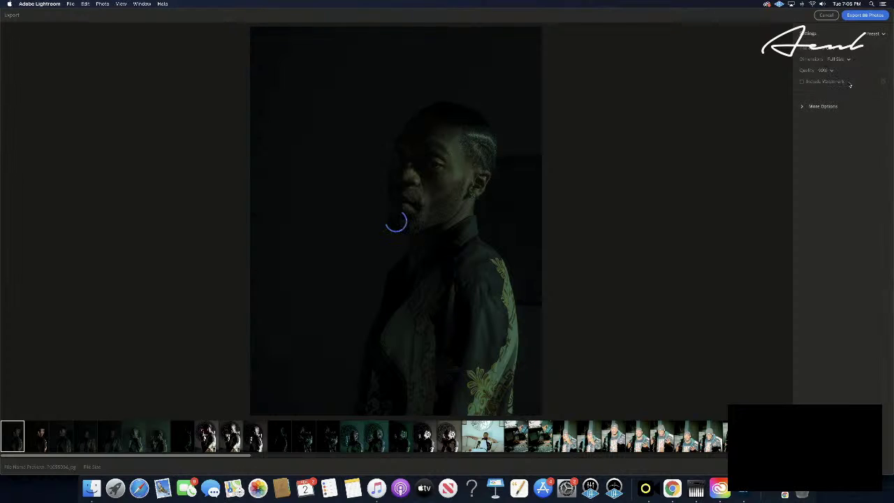
left_click(831, 72)
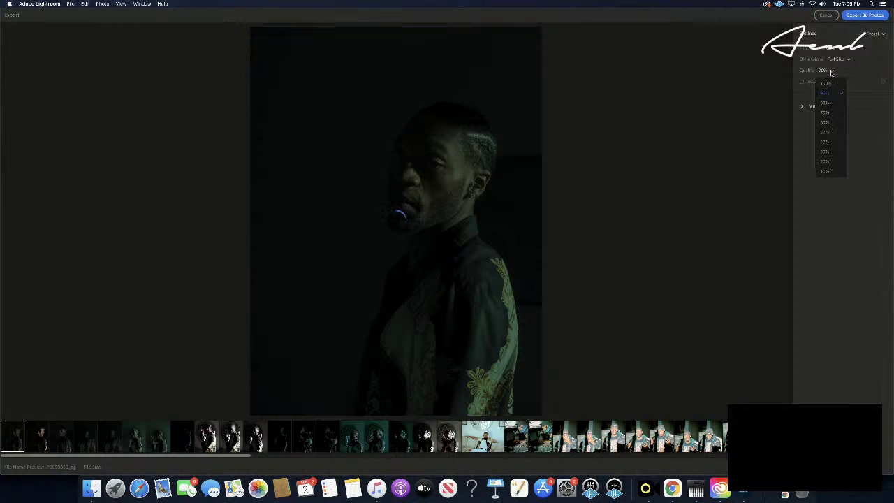
left_click(826, 84)
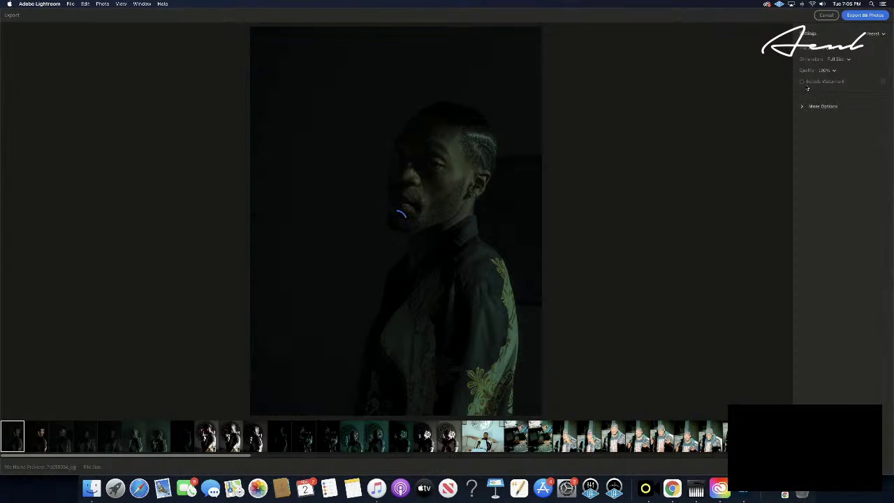
left_click(817, 106)
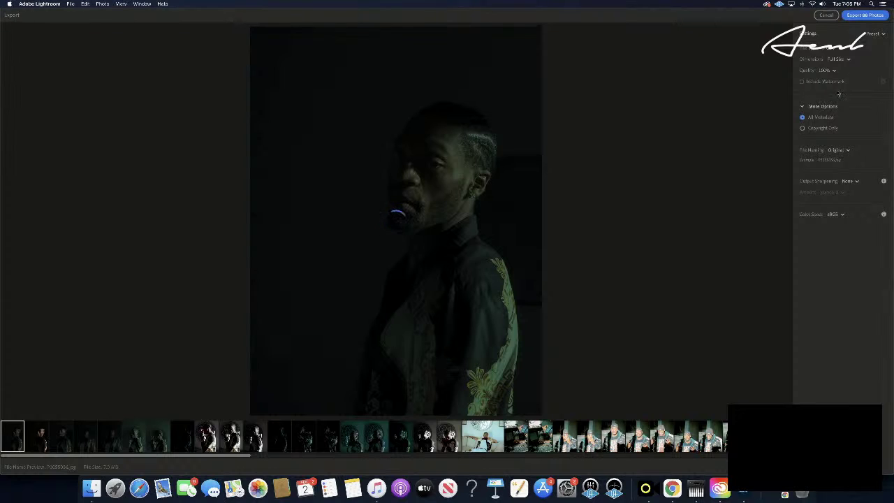
- Choose the Export Original preset and leave file naming as Original
left_click(883, 34)
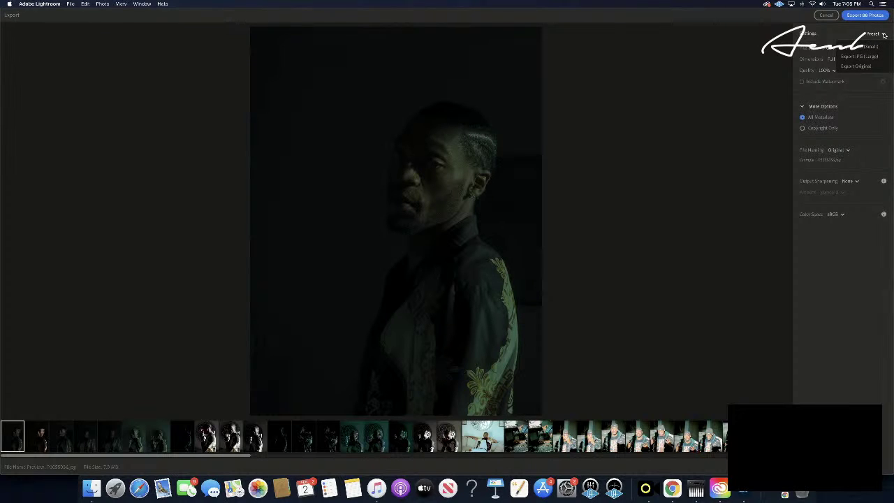
left_click(883, 34)
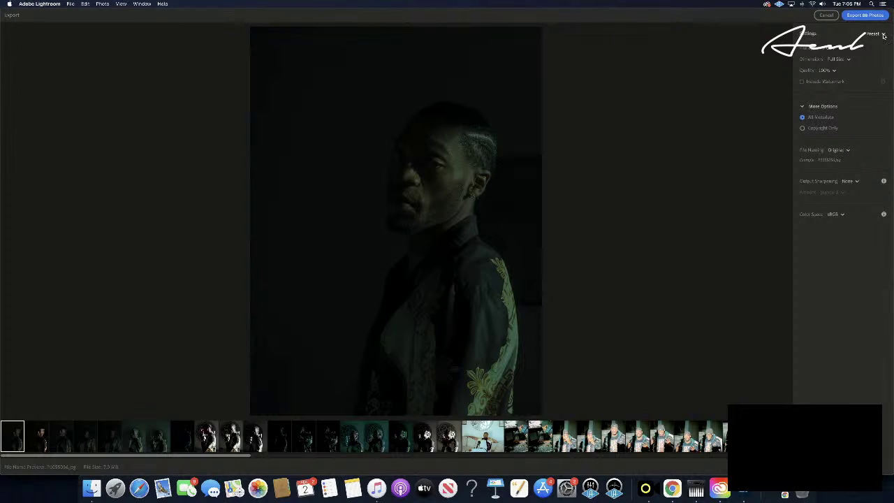
left_click(883, 35)
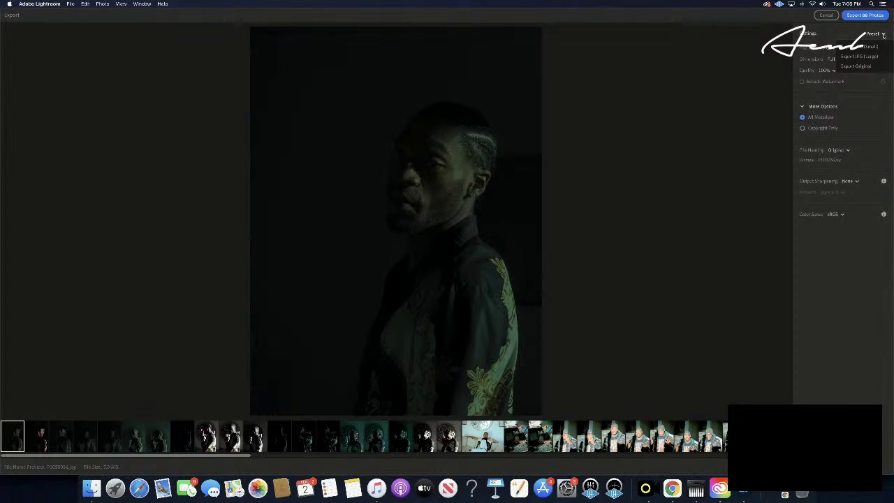
left_click(868, 67)
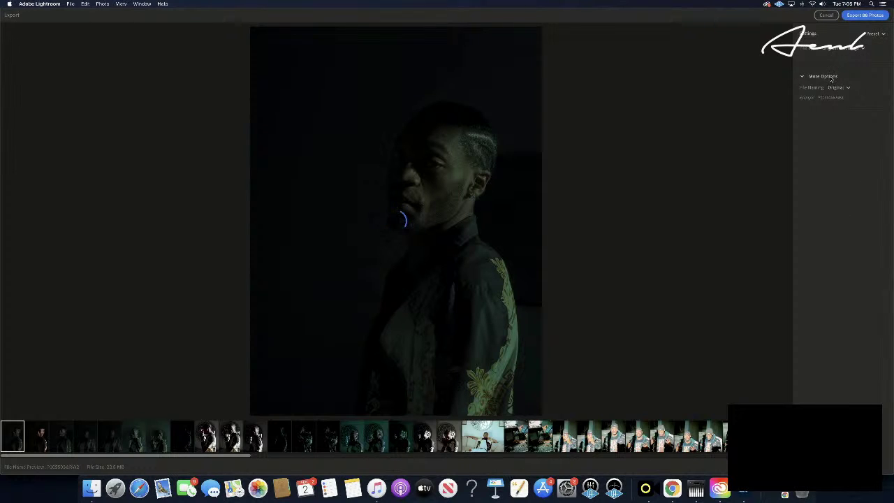
left_click(832, 78)
left_click(832, 78)
left_click(848, 88)
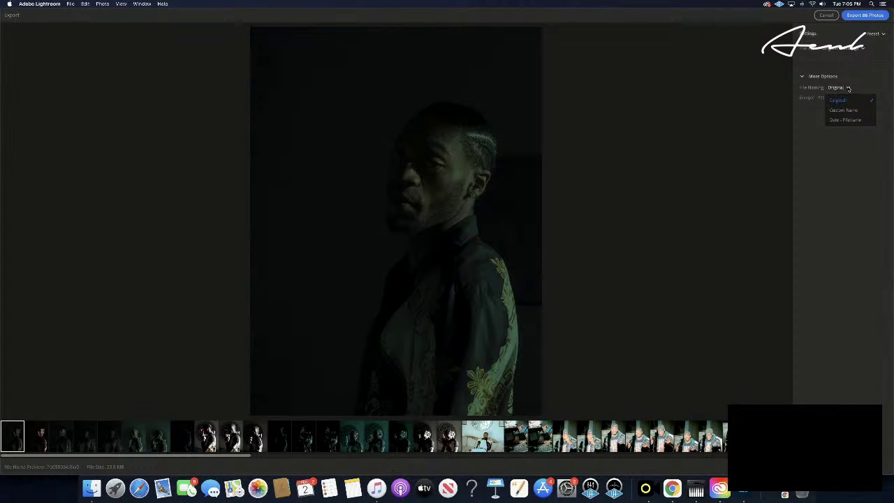
left_click(849, 88)
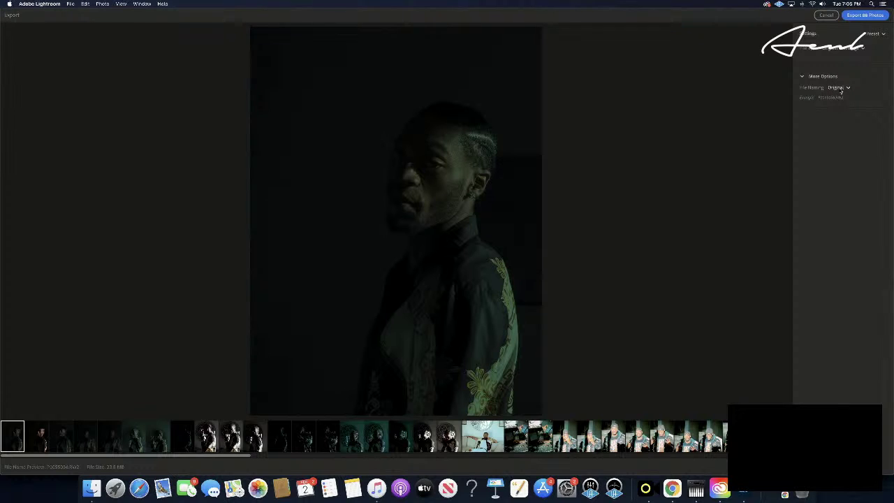
- Set file naming to Custom Name using the client's name
left_click(842, 88)
left_click(845, 98)
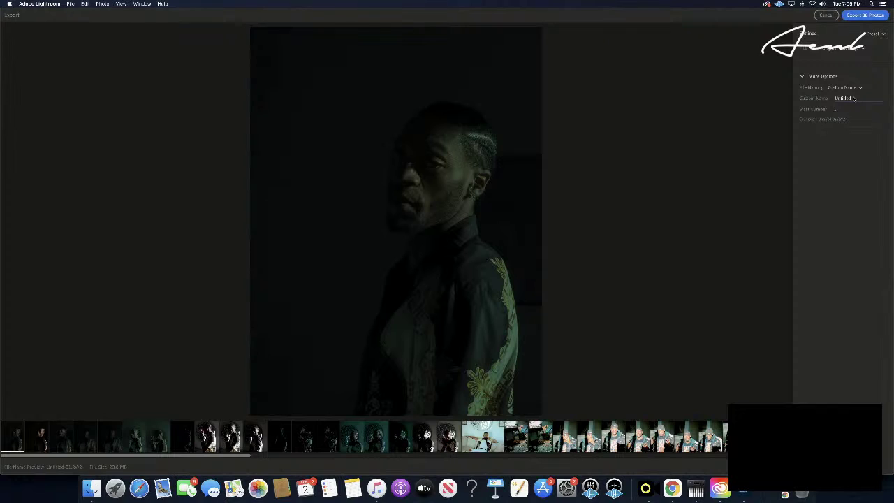
double_click(852, 99)
key("BackSpace")
key("Left")
key("Left")
key("Left")
key("Left")
left_click(857, 149)
- Set the export file type to JPG at full size and 100% quality
left_click(832, 50)
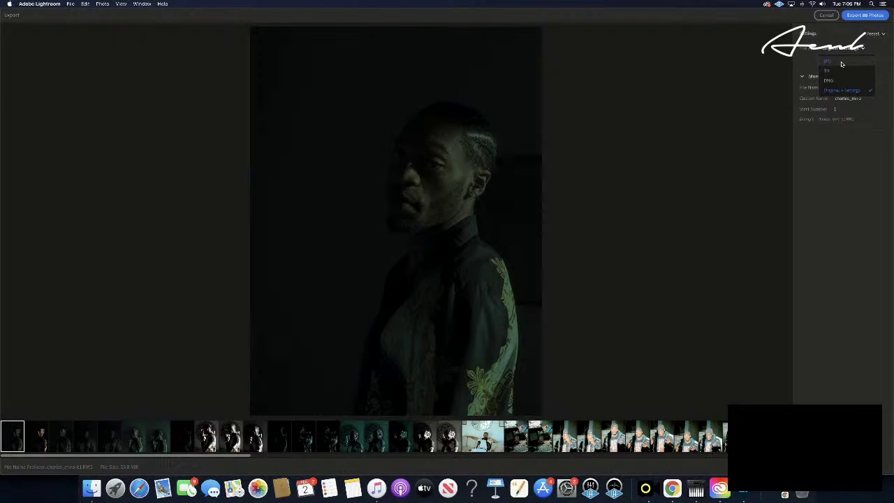
left_click(841, 61)
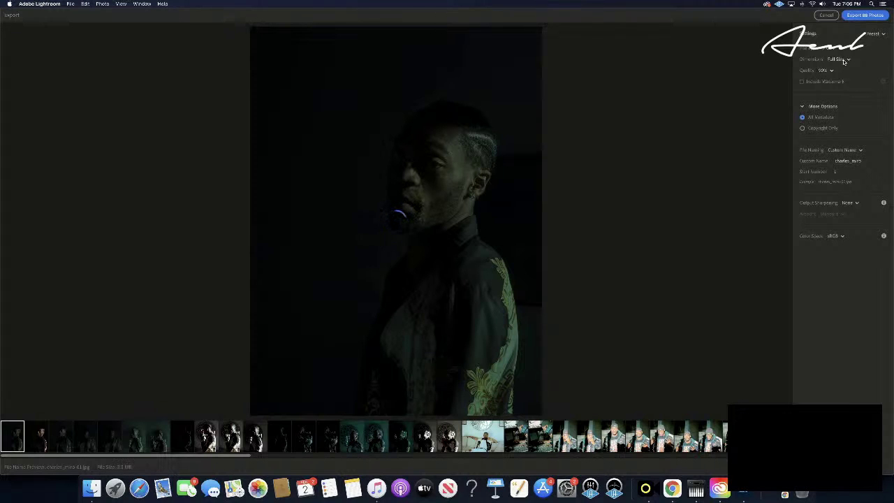
left_click(841, 61)
left_click(839, 60)
left_click(824, 72)
left_click(826, 84)
- Keep output sharpening at None and the colour space at sRGB
left_click(853, 204)
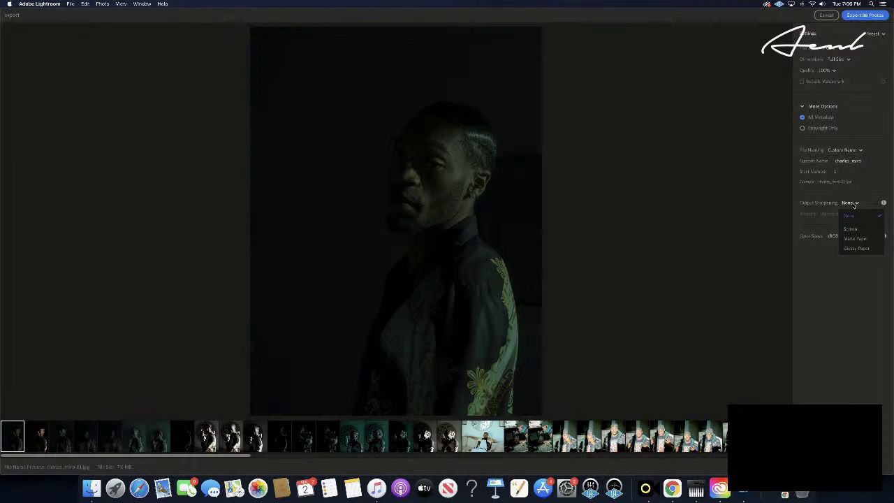
left_click(854, 204)
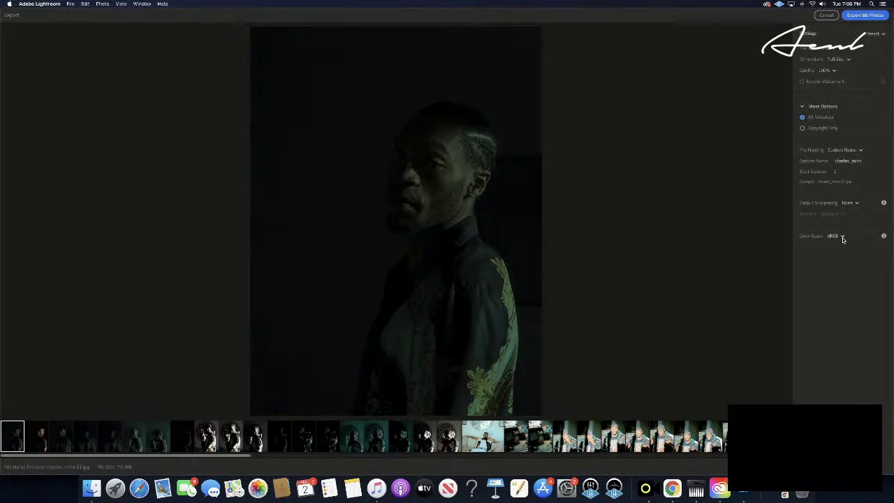
left_click(842, 238)
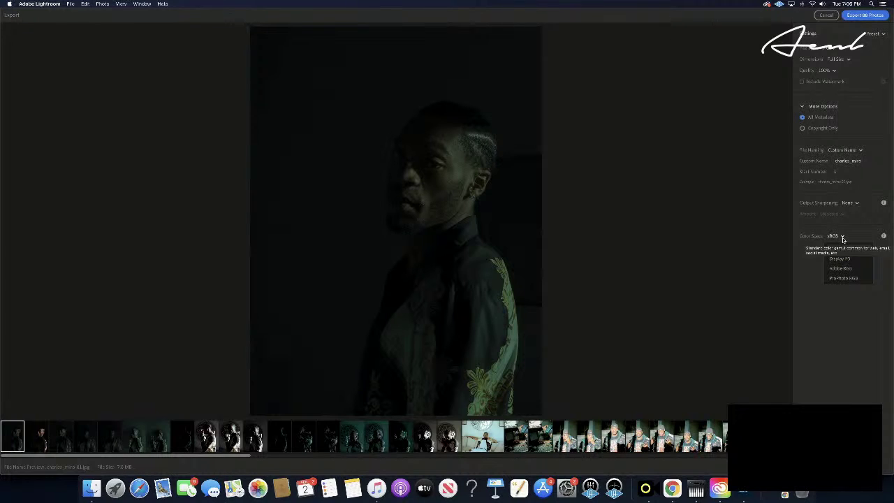
left_click(835, 249)
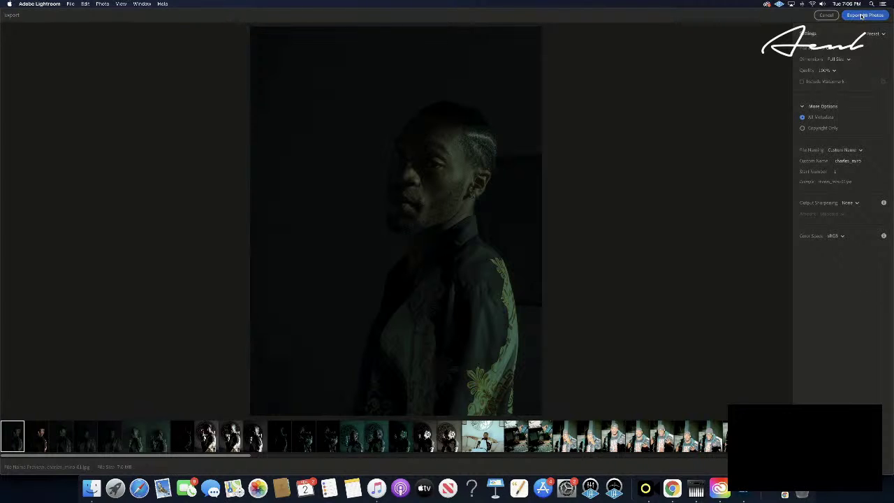
- Export all 88 photos to AENL Backup's photos folder
left_click(862, 15)
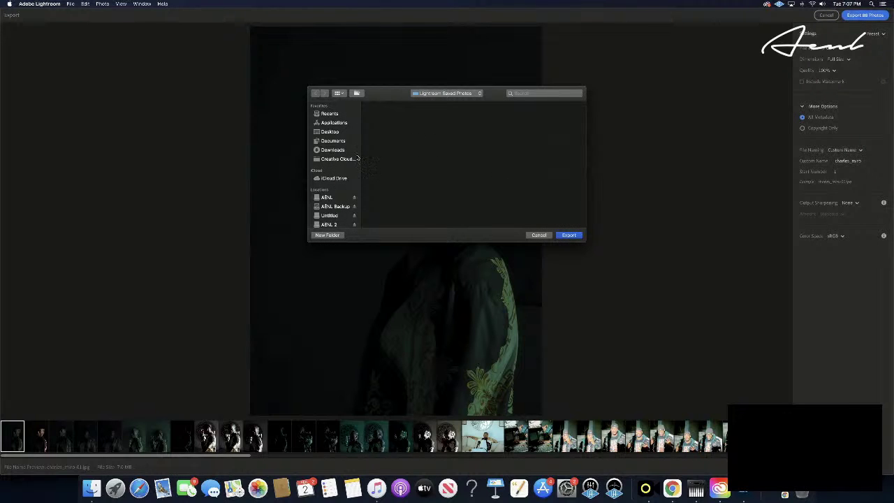
left_click(445, 94)
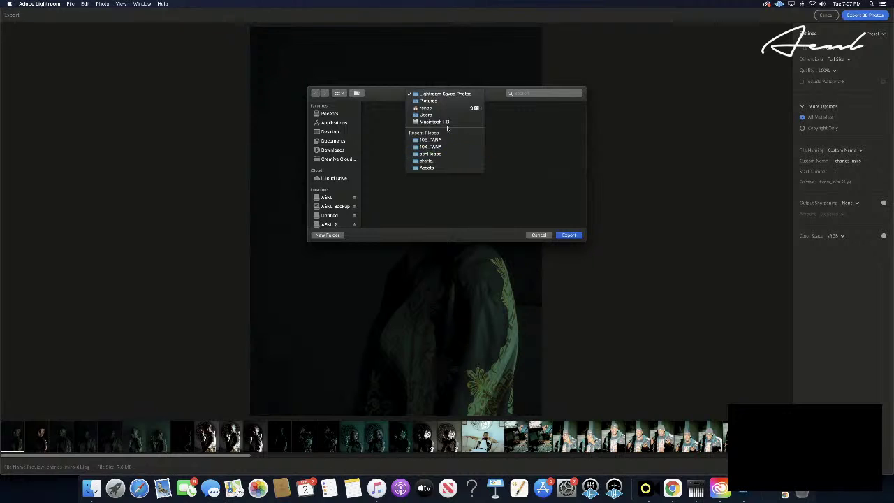
left_click(329, 206)
left_click(335, 207)
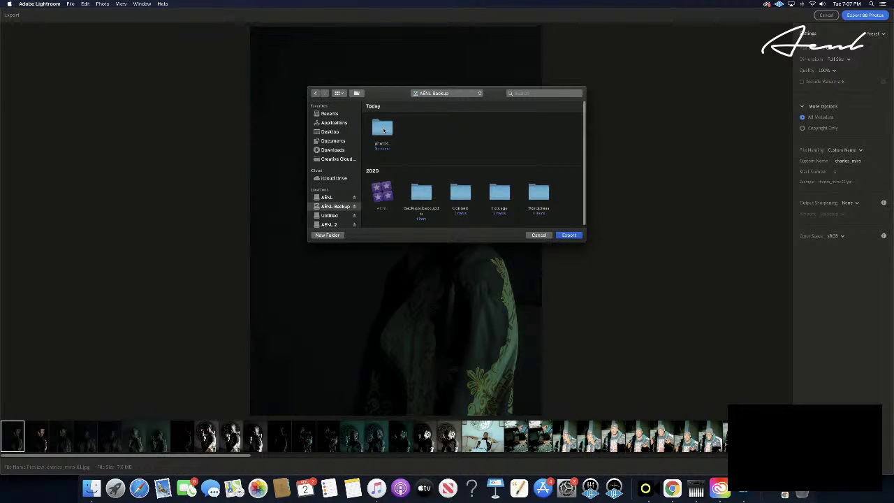
double_click(383, 130)
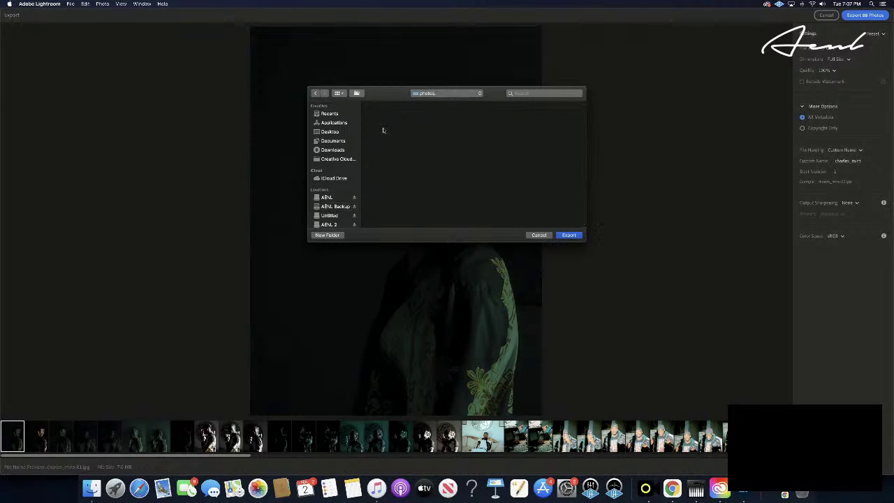
left_click(569, 236)
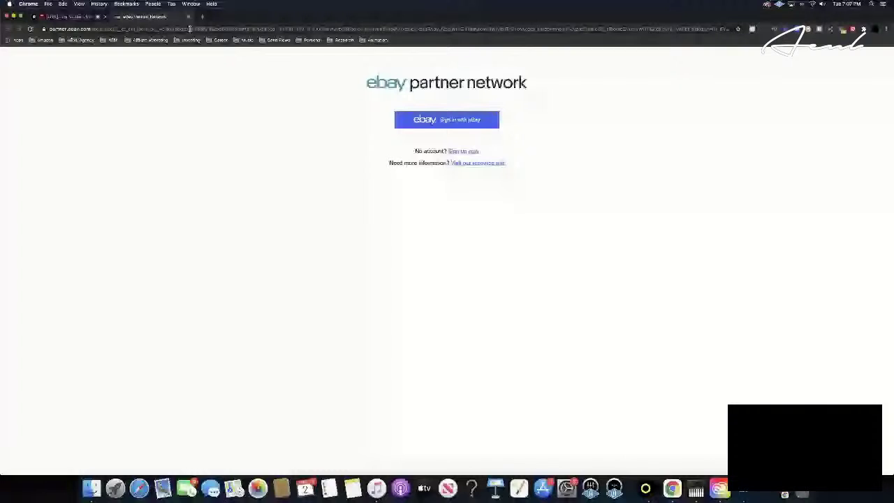
- Load vsco.co by entering 'vsco' in Chrome's address bar
left_click(190, 29)
type("vi")
key("BackSpace")
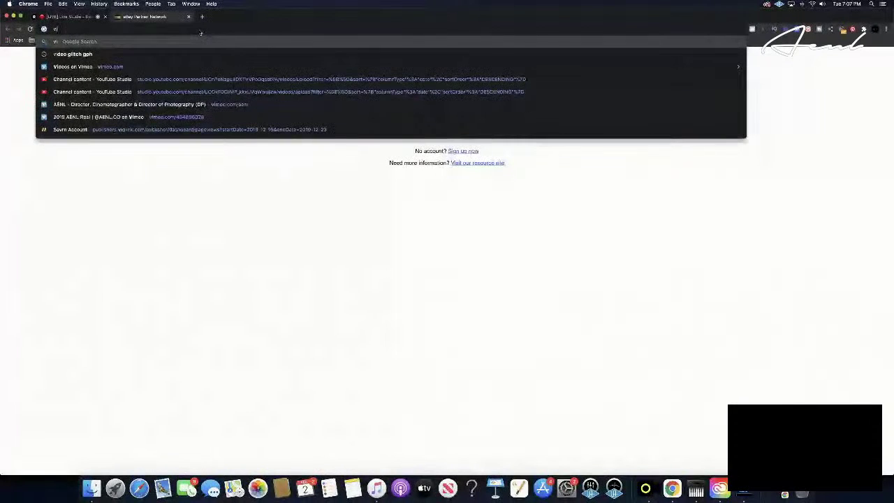
key("BackSpace")
type("sco")
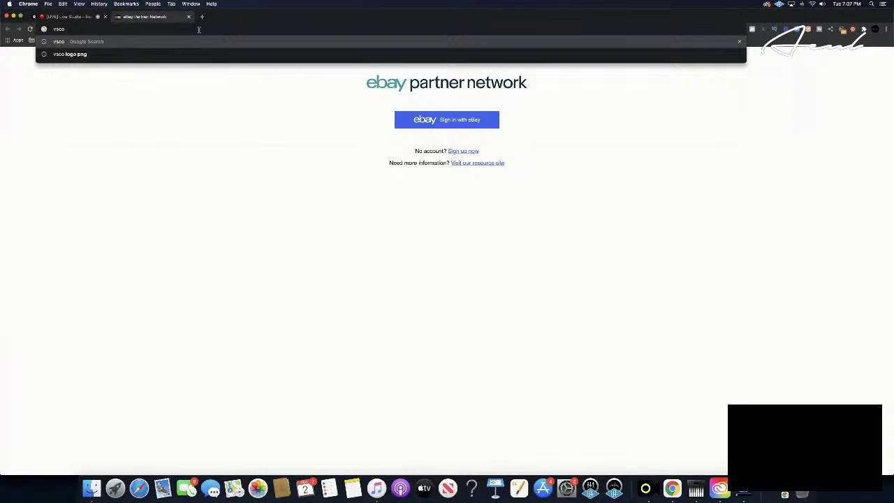
key("Return")
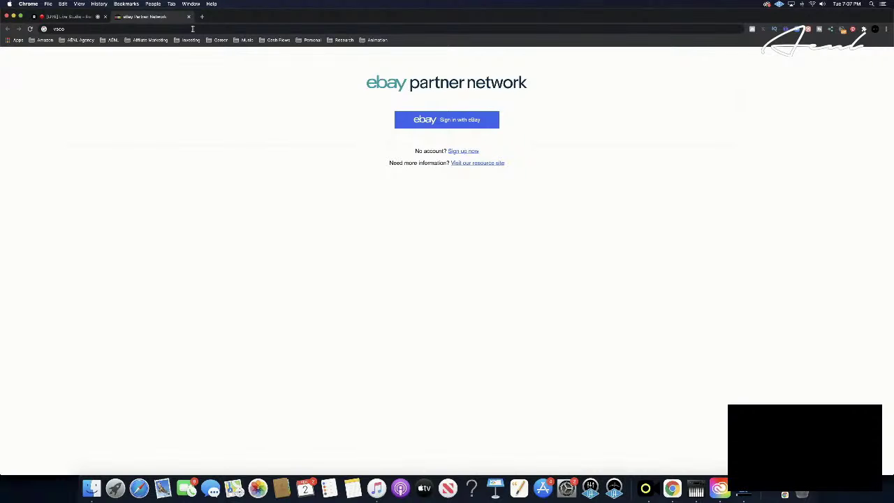
key("Return")
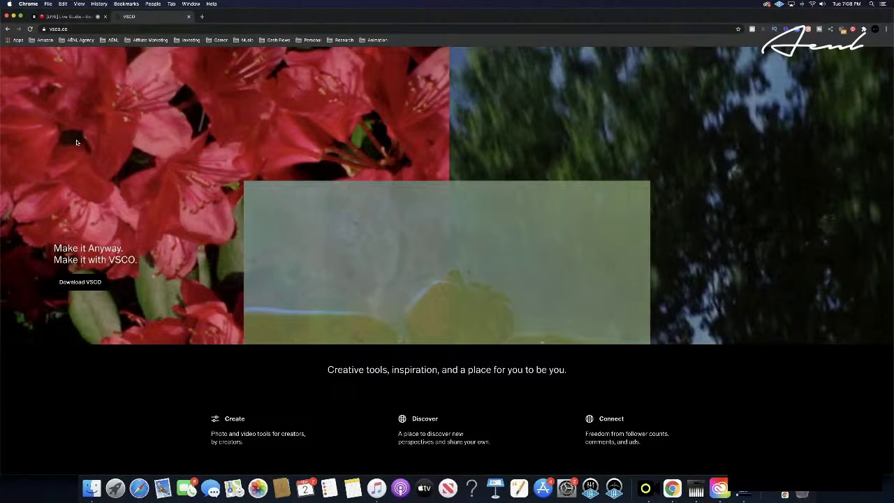
- Scroll through the VSCO homepage, then choose Finish in Restream Live Studio
scroll(76, 143, "down", 5)
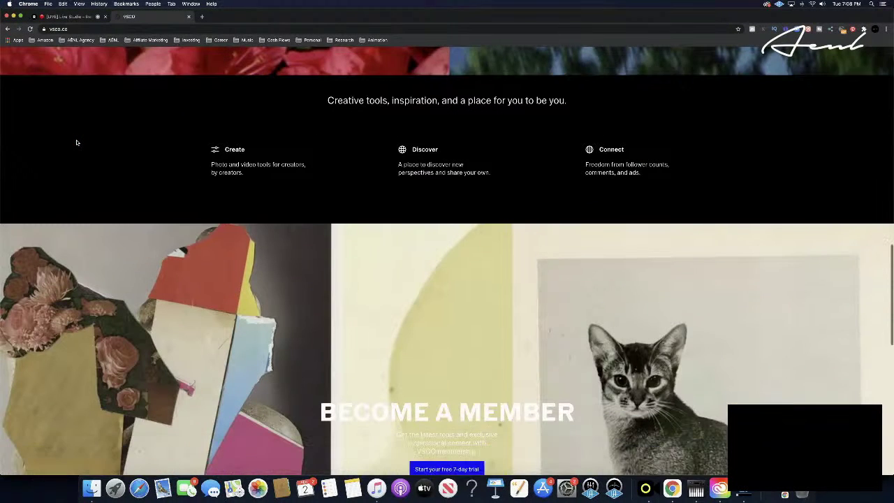
scroll(77, 142, "down", 5)
scroll(77, 142, "down", 3)
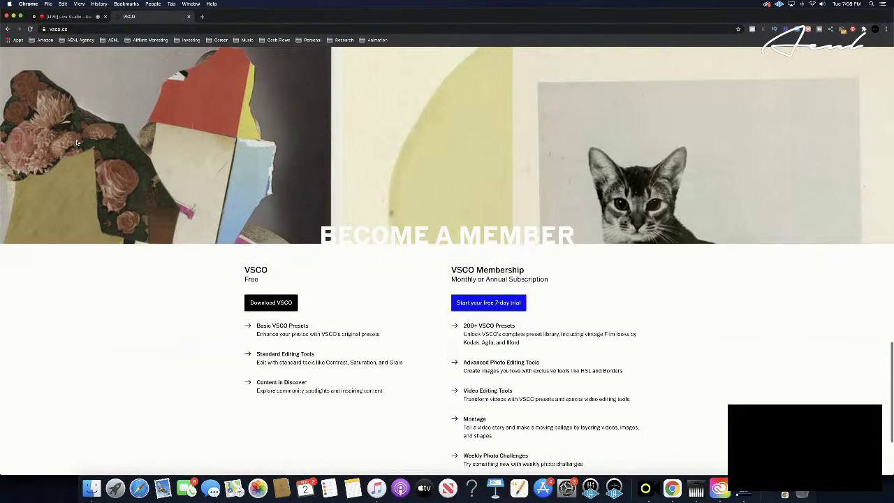
scroll(77, 143, "down", 3)
scroll(77, 142, "up", 20)
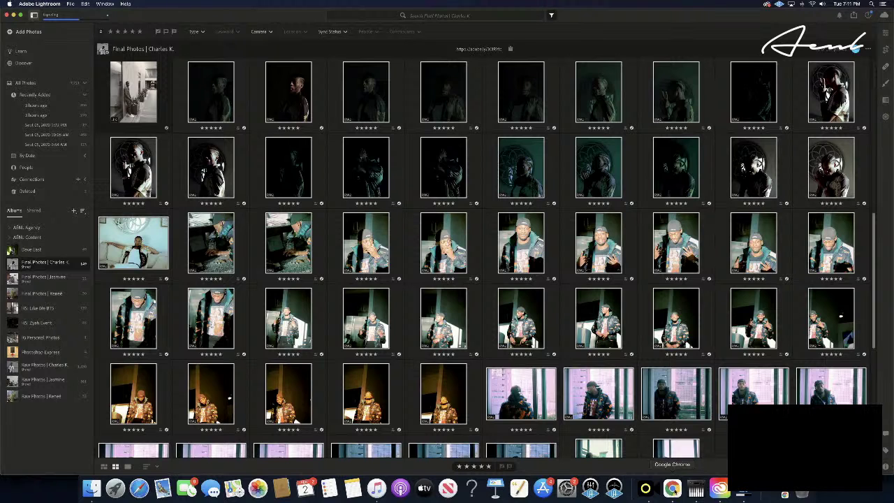
left_click(672, 489)
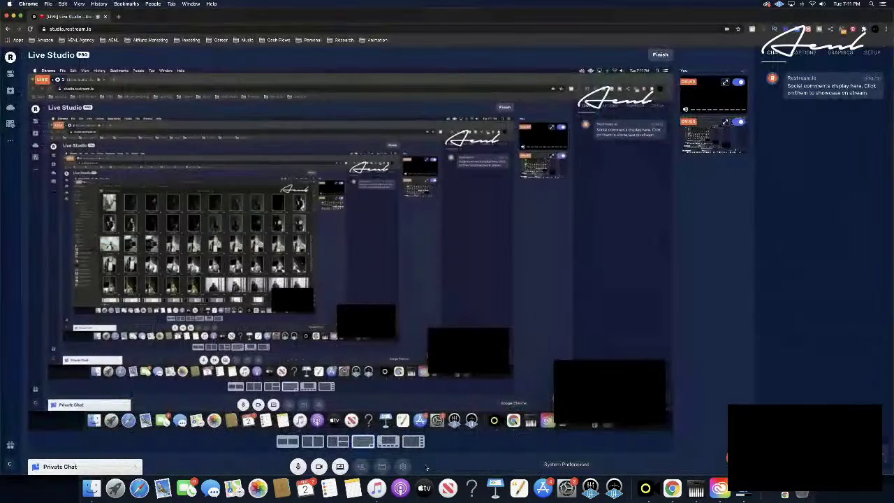
left_click(660, 55)
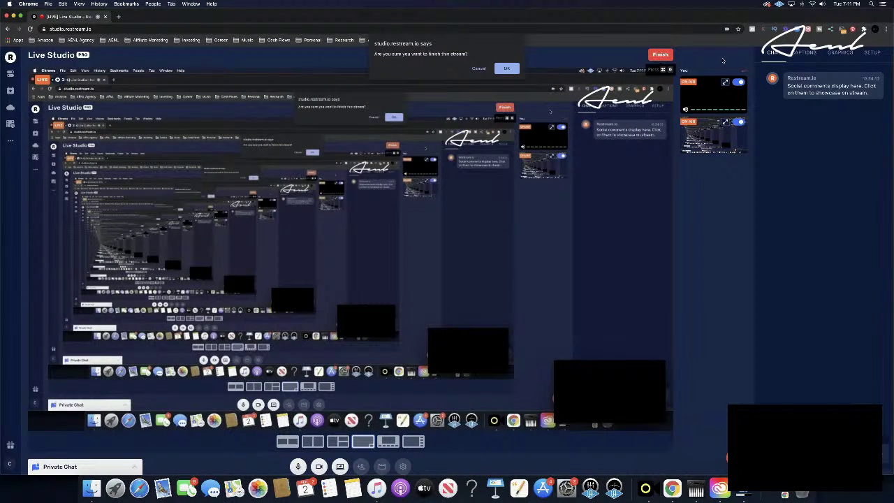